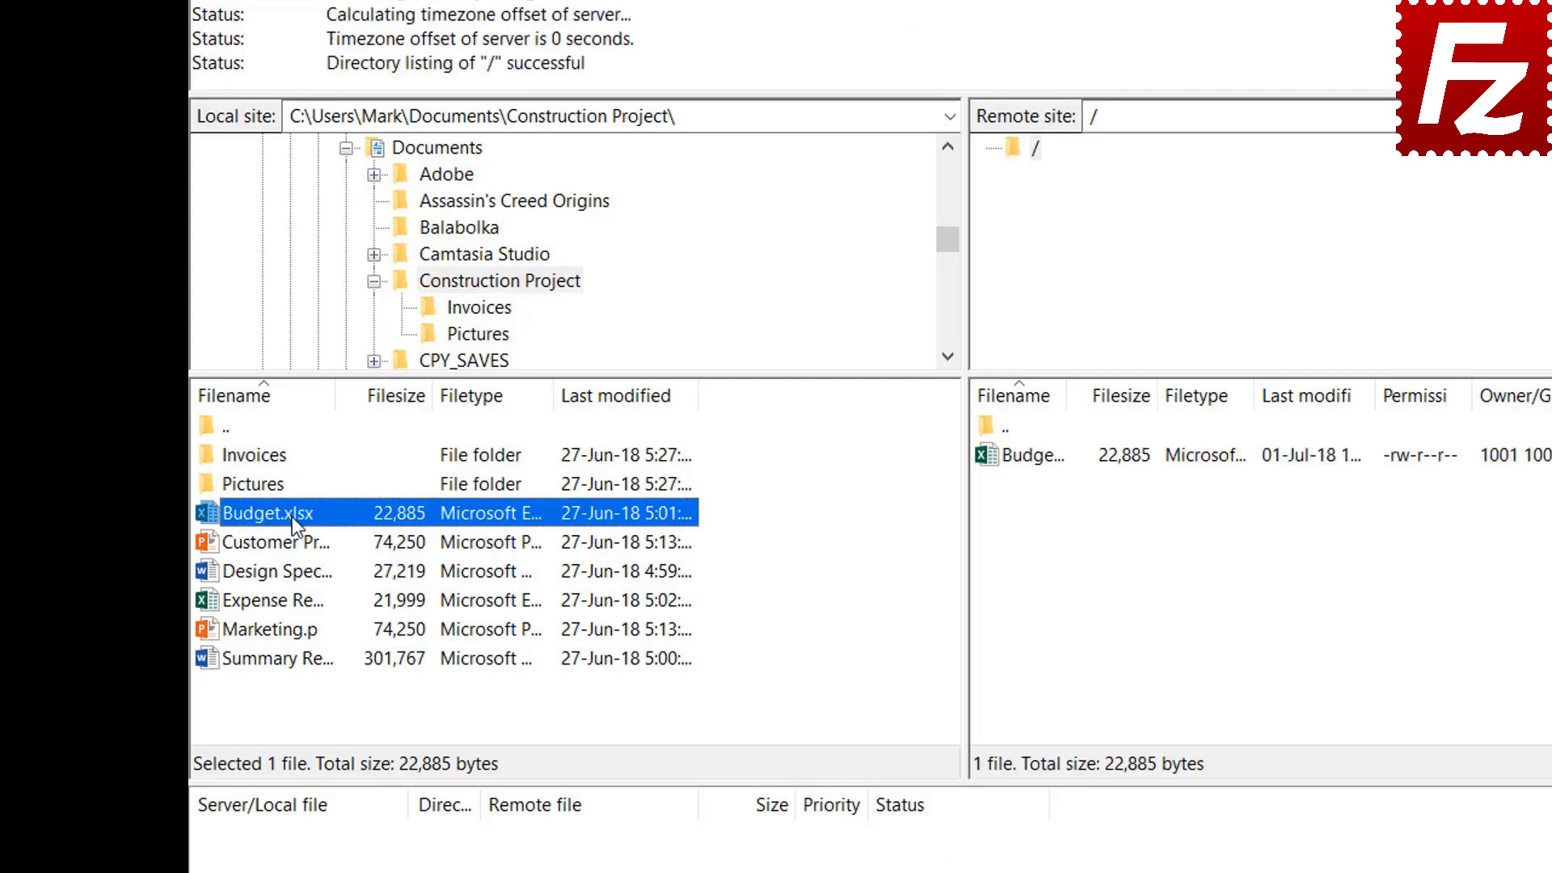
# Upload Customer Presentation, then Design Spec, Expense Report and Marketing together to the remote root
pyautogui.rightClick(292, 540)
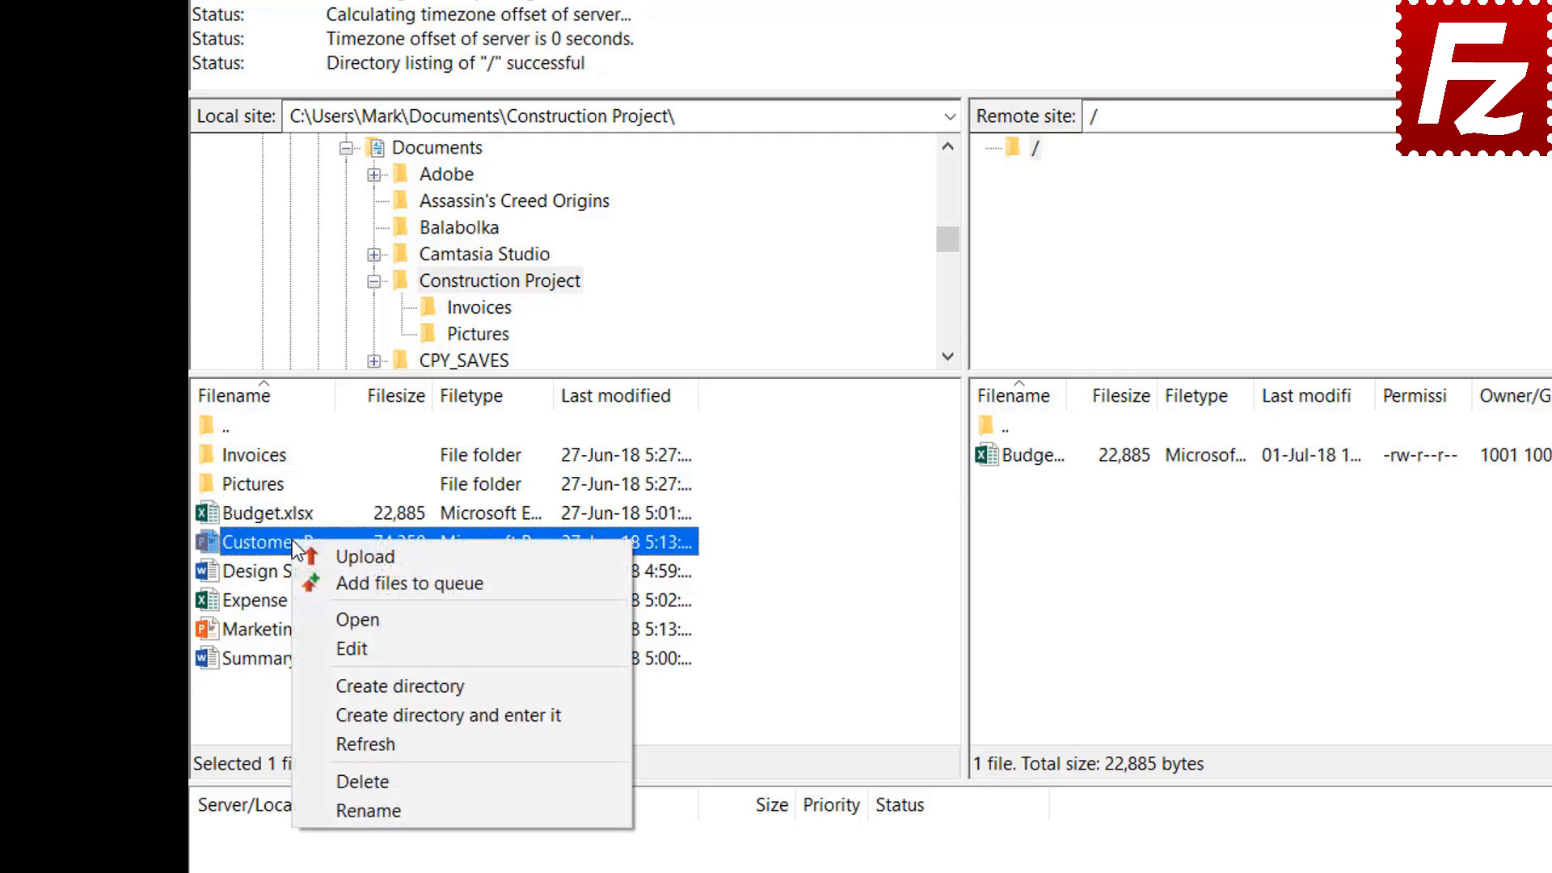
pyautogui.click(339, 555)
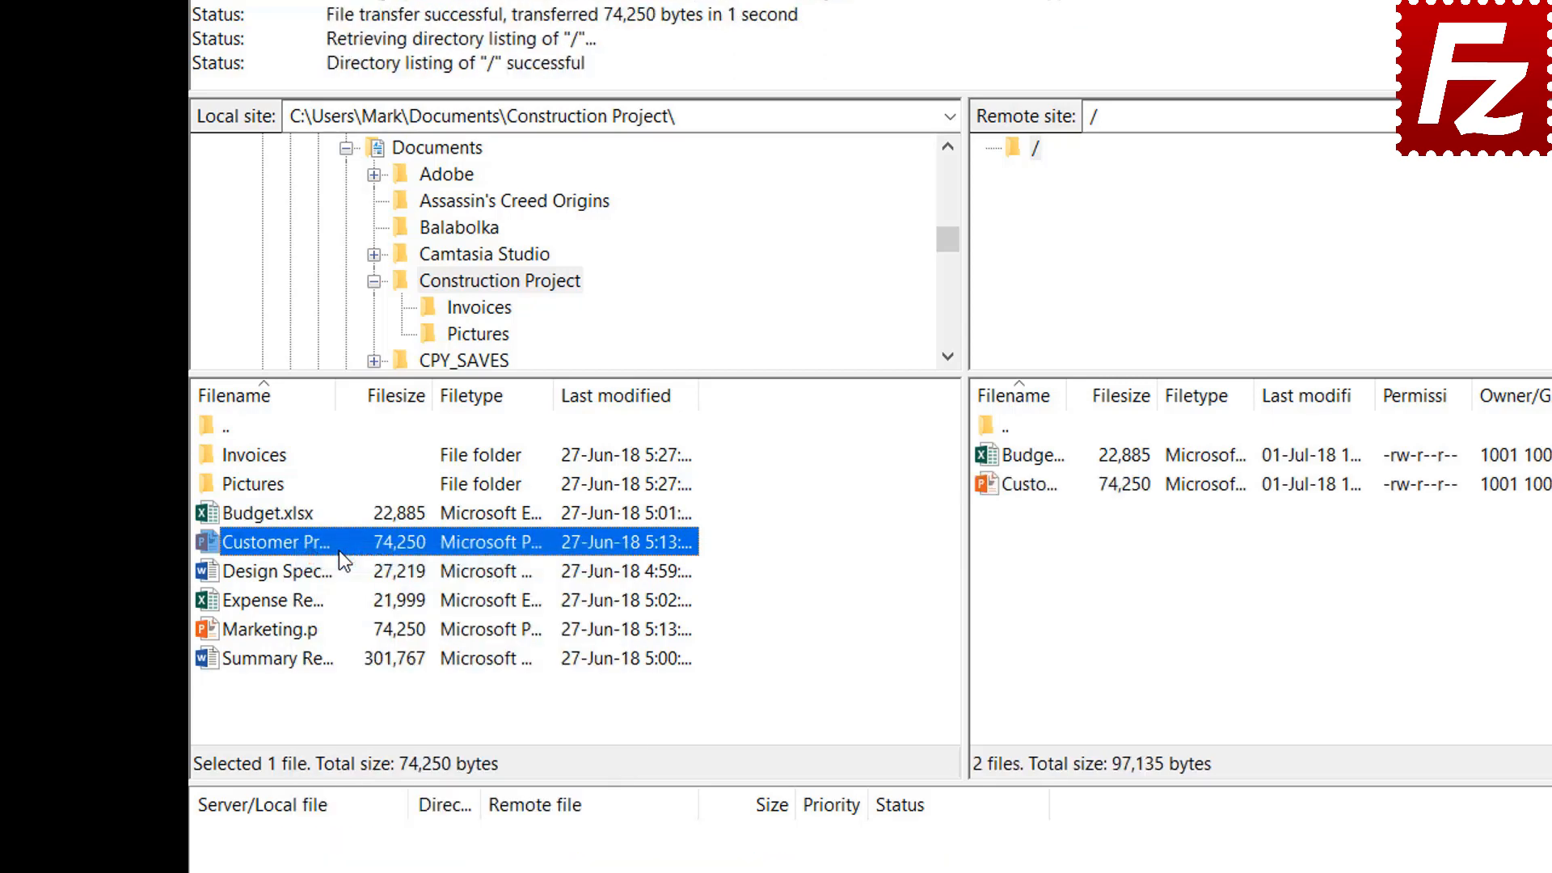
pyautogui.click(304, 571)
pyautogui.keyDown('shift'); pyautogui.click(294, 600); pyautogui.keyUp('shift')
pyautogui.keyDown('shift'); pyautogui.click(294, 630); pyautogui.keyUp('shift')
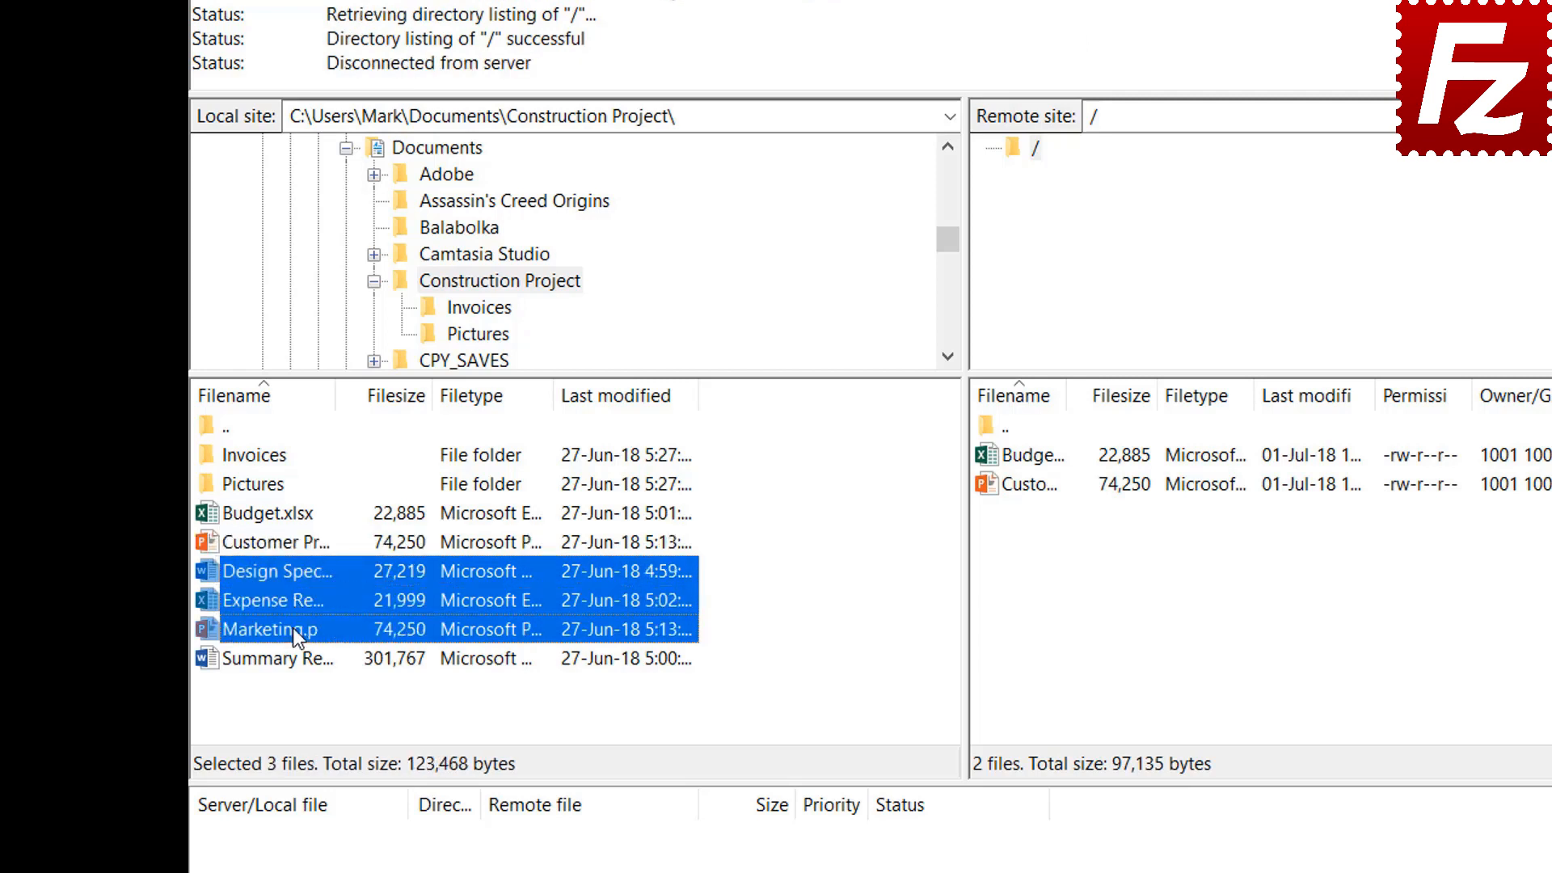
pyautogui.rightClick(293, 597)
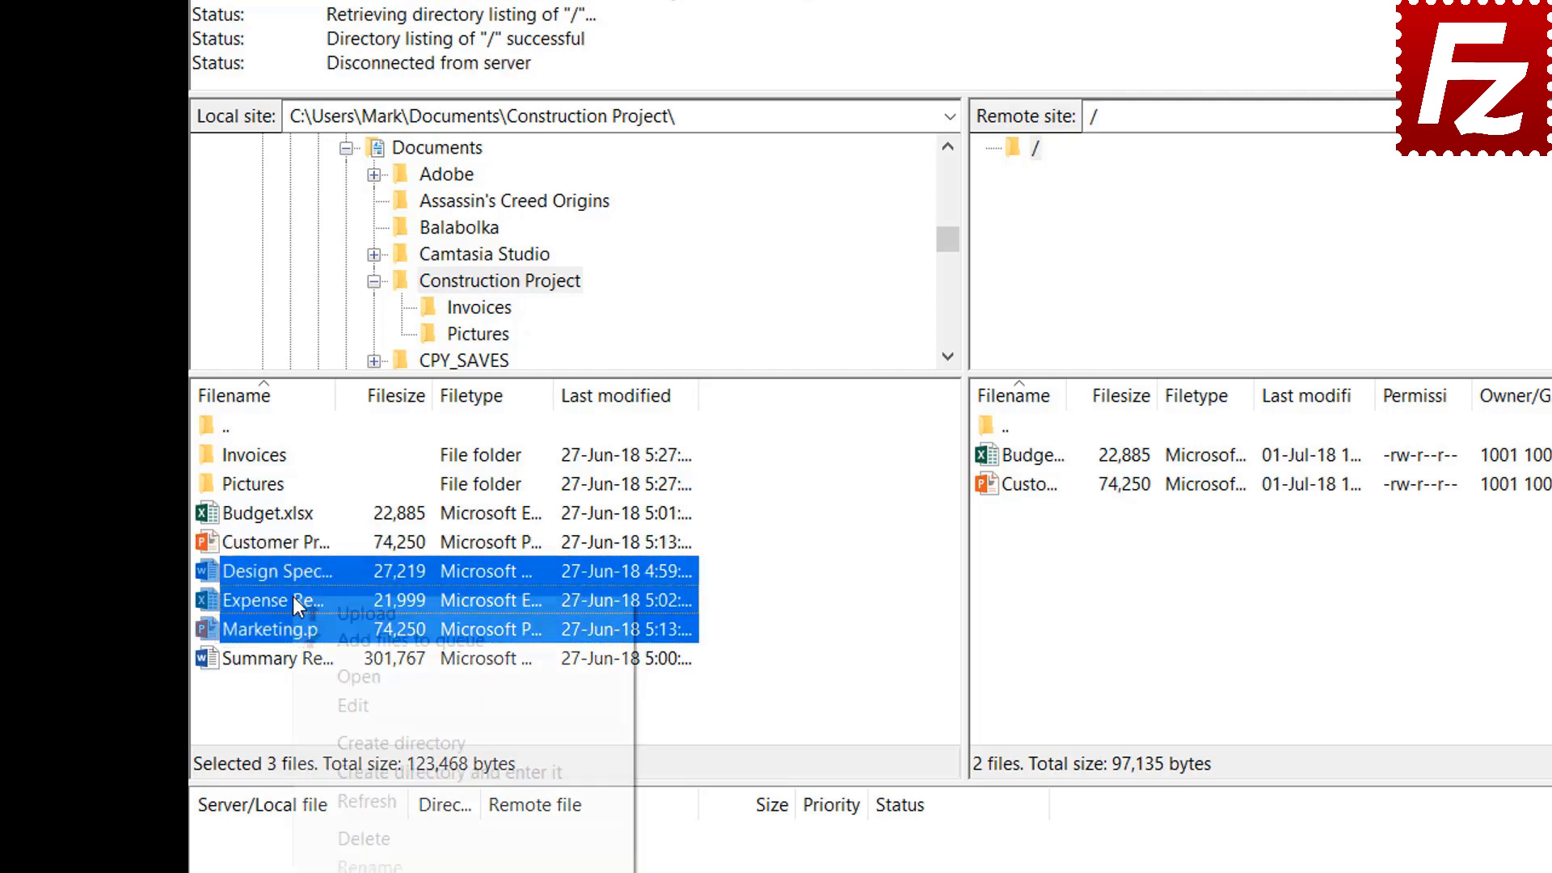
pyautogui.click(332, 613)
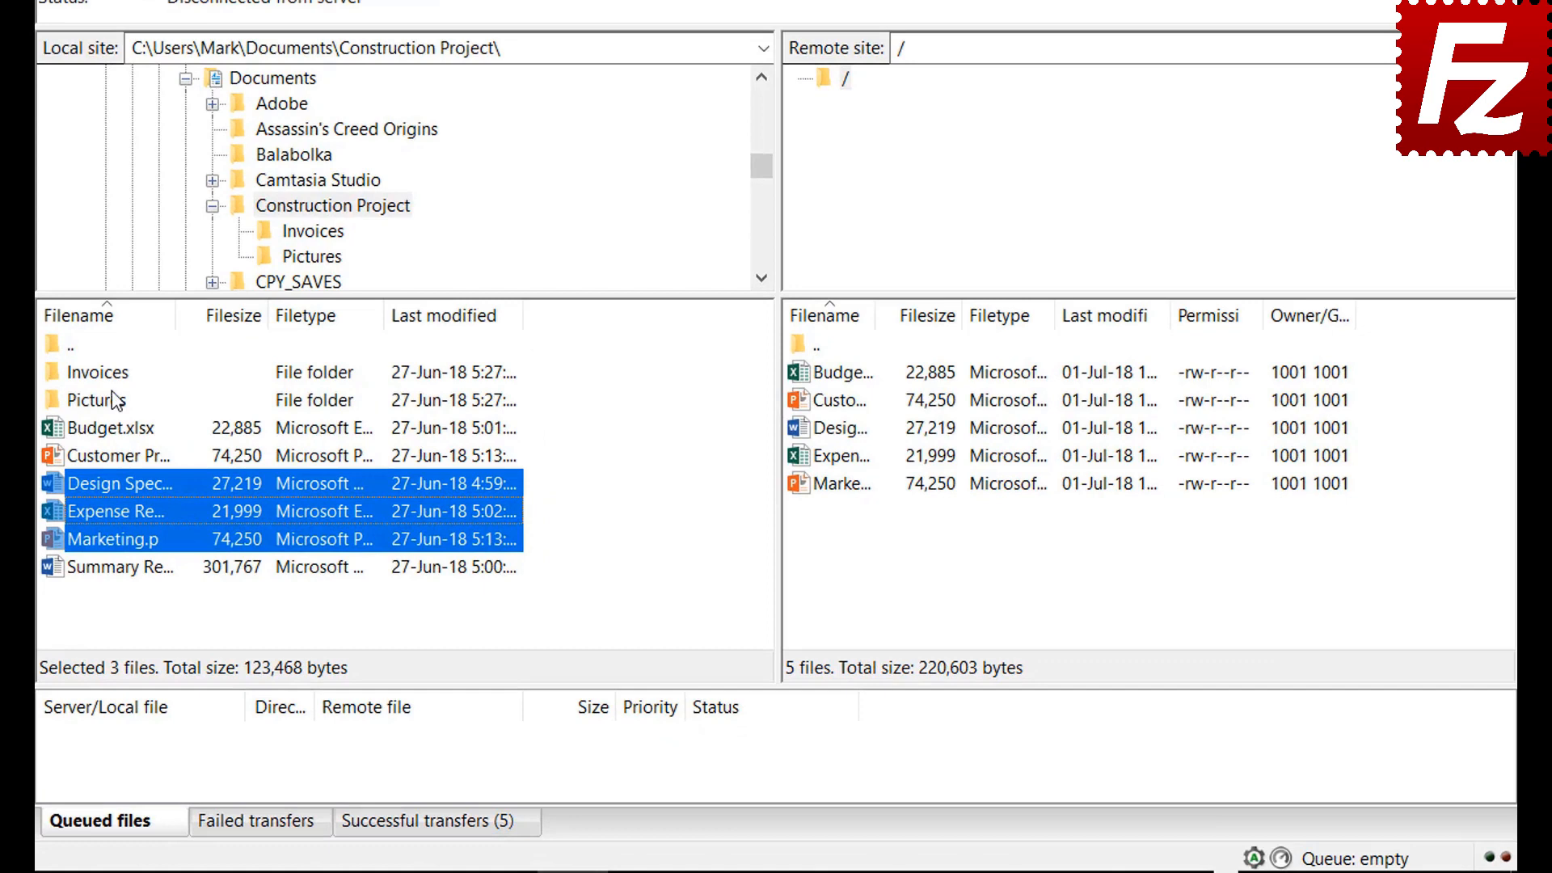
# Queue the local Invoices and Pictures folders and Summary Report for upload, then process the queue
pyautogui.rightClick(106, 373)
pyautogui.click(130, 400)
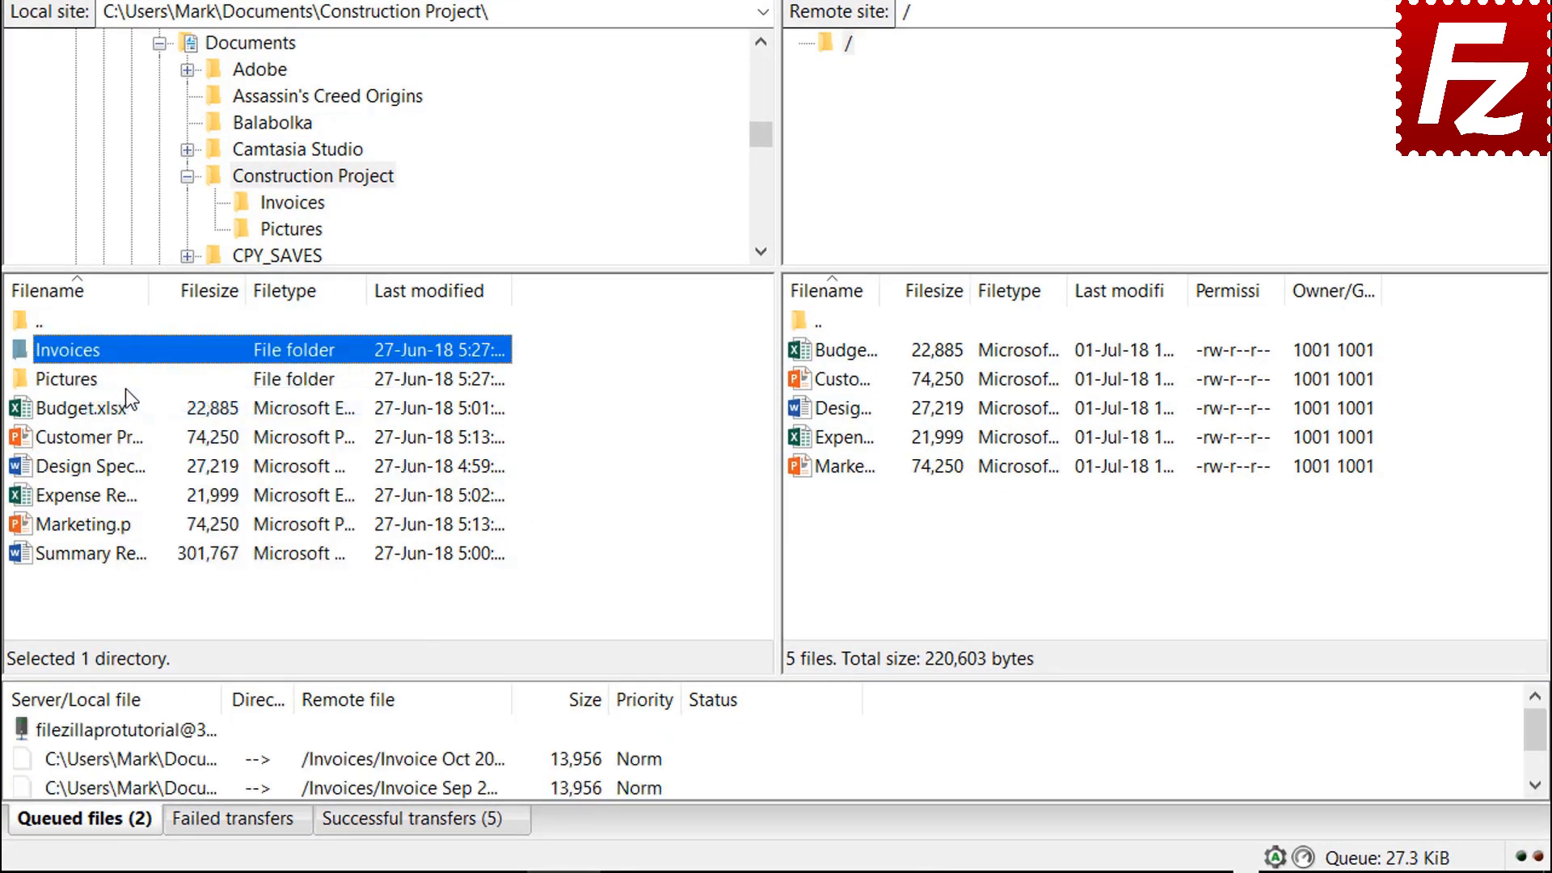
pyautogui.rightClick(90, 386)
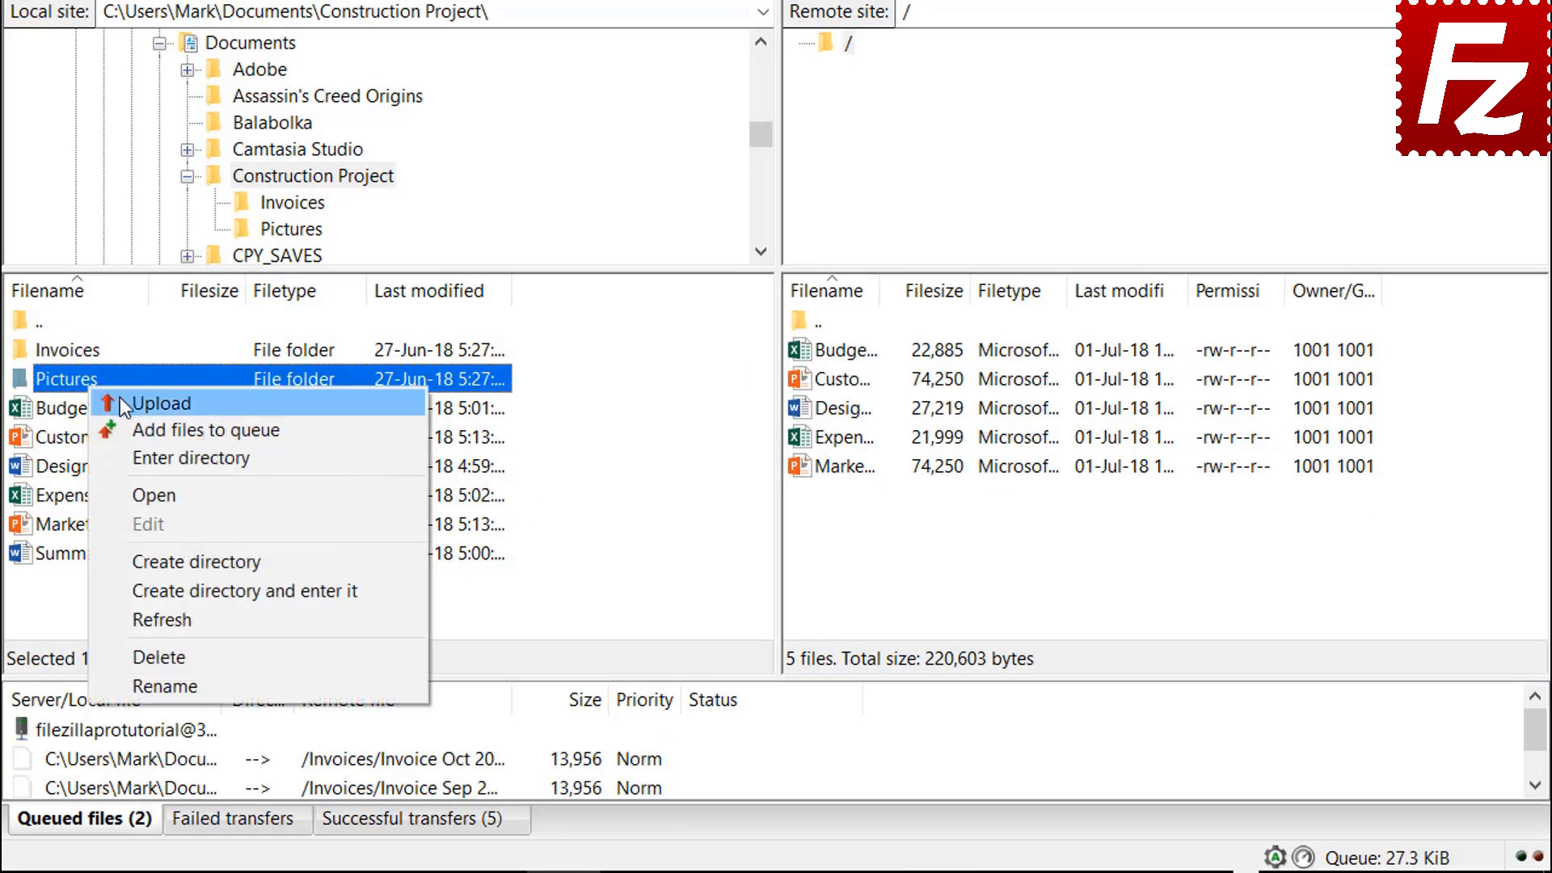
pyautogui.click(138, 426)
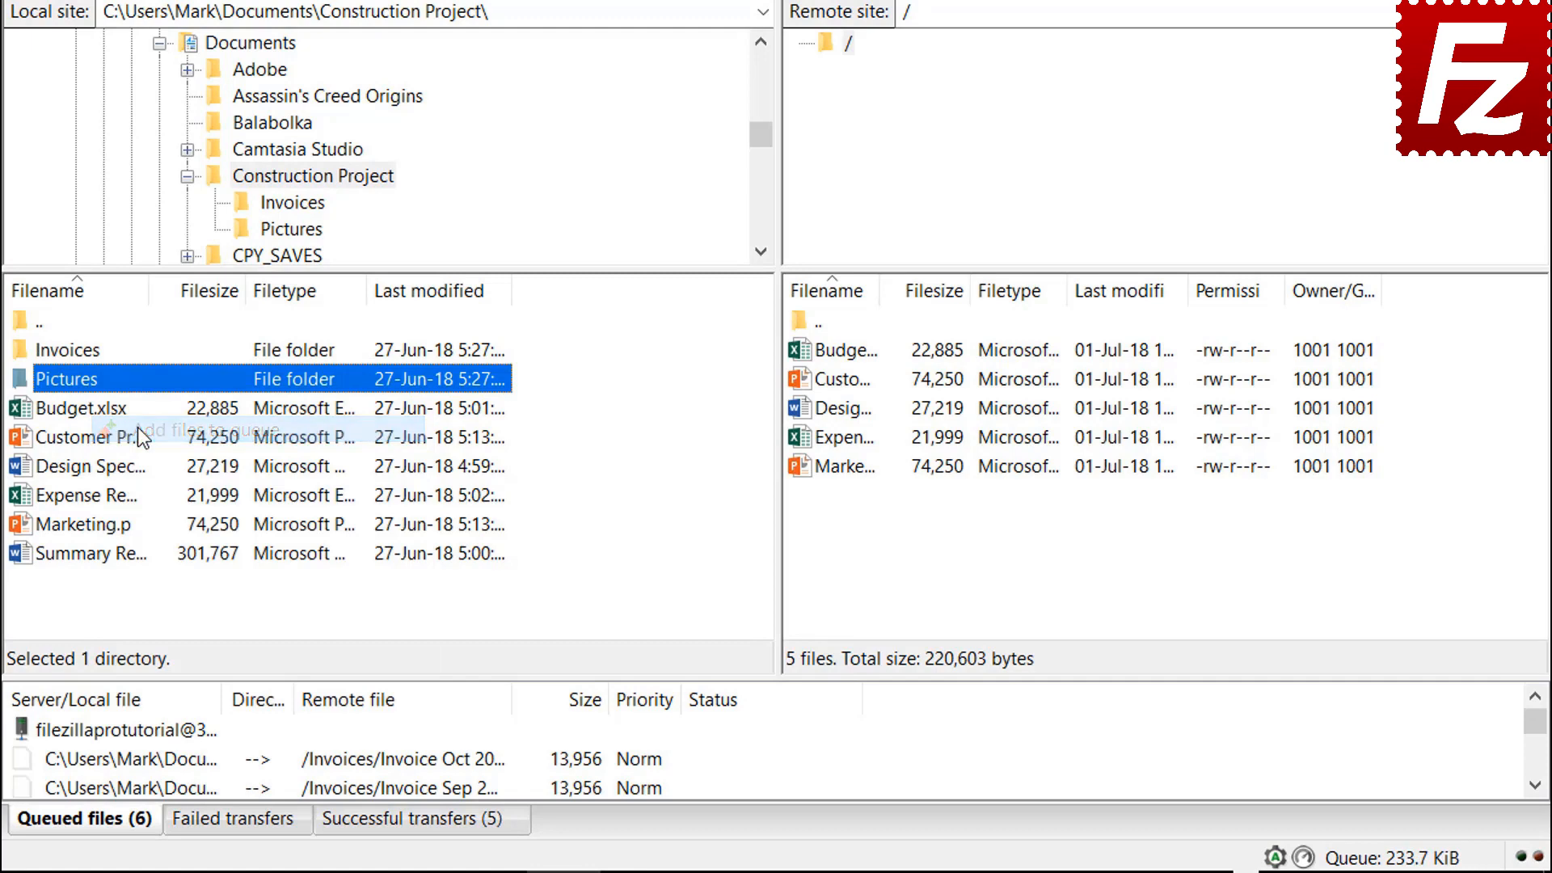
pyautogui.click(118, 558)
pyautogui.rightClick(118, 558)
pyautogui.click(165, 608)
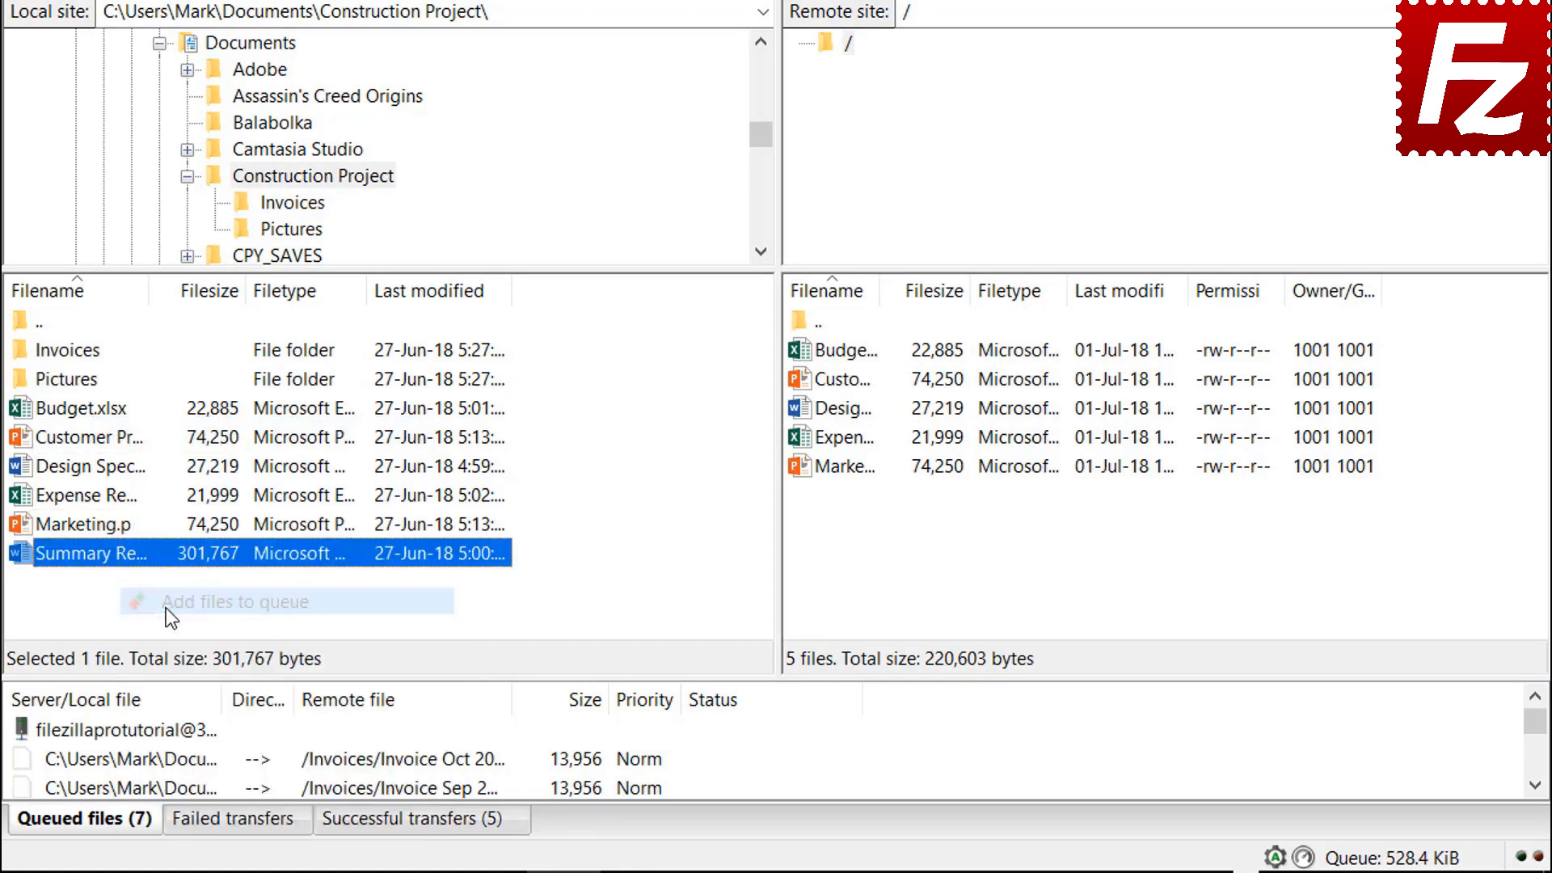
pyautogui.rightClick(163, 731)
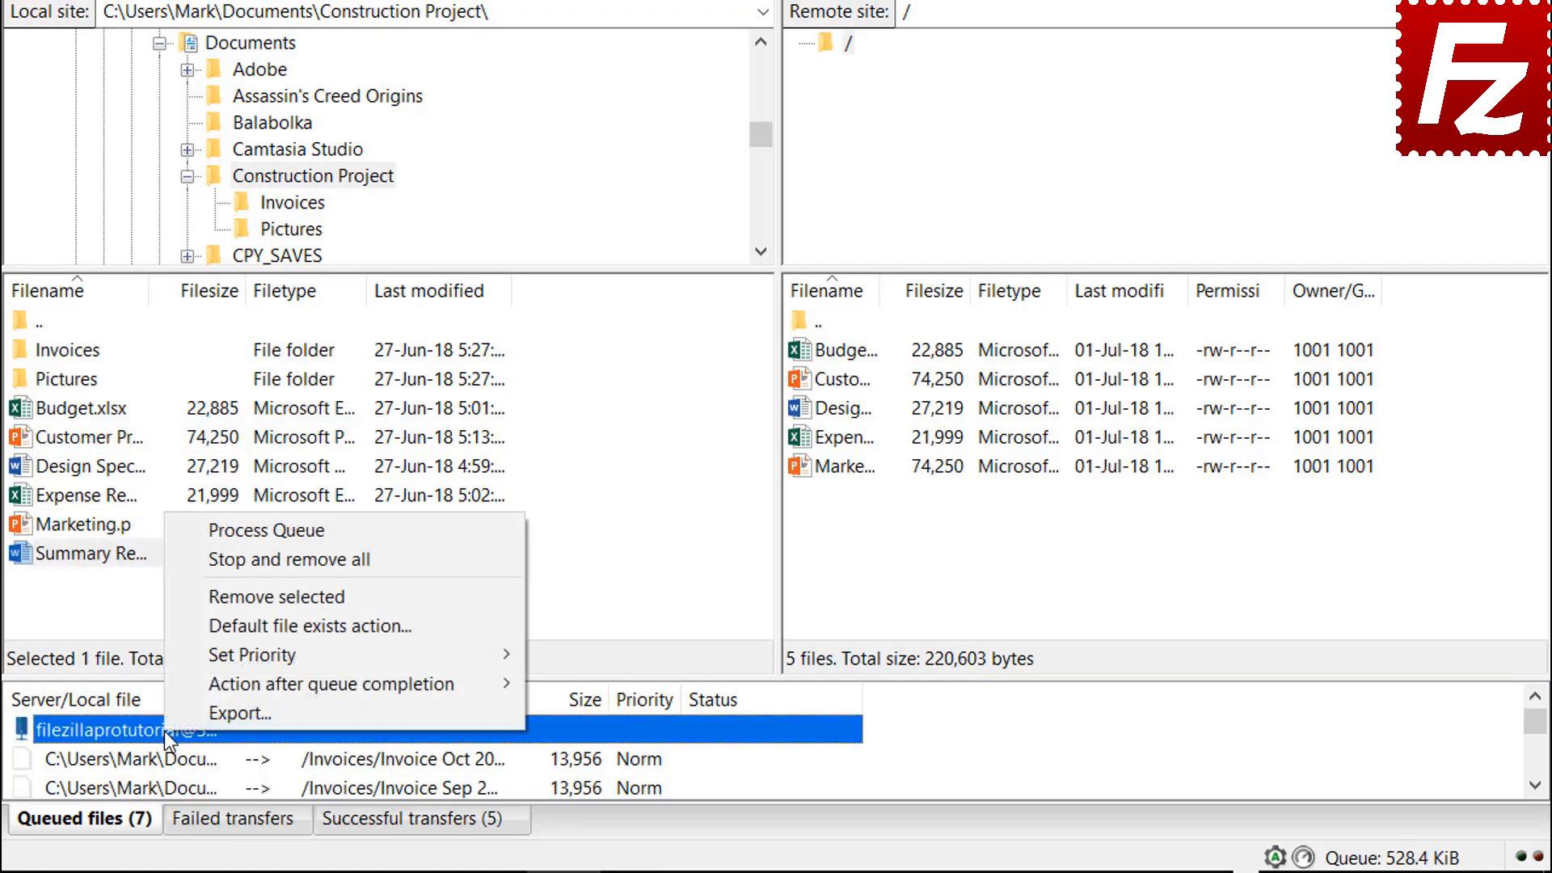
pyautogui.click(220, 533)
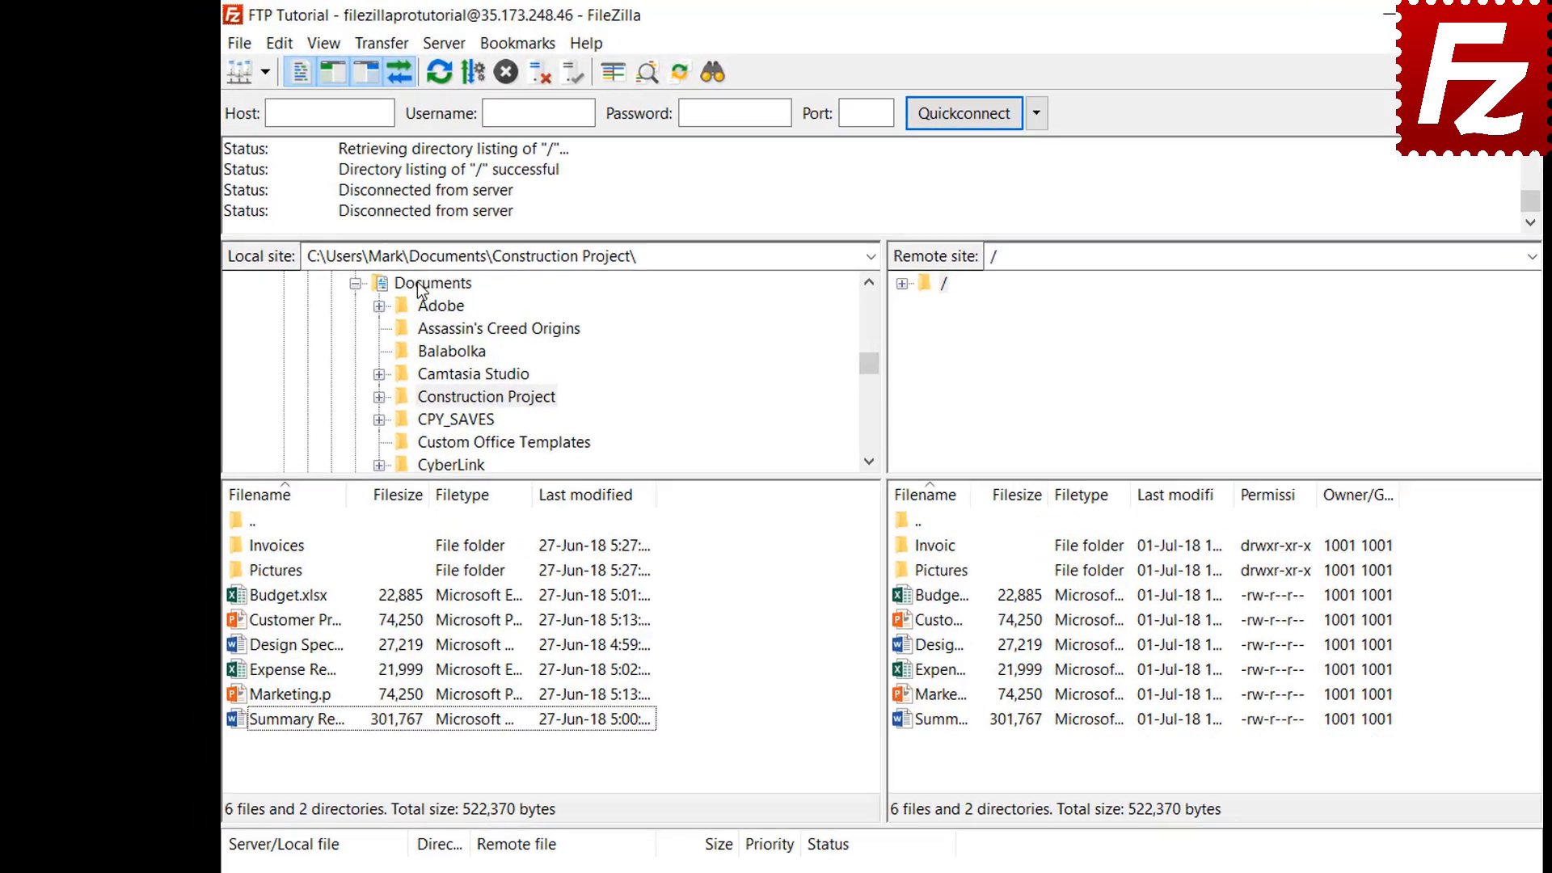
# Create a new Backup folder inside the local Documents folder and enter it
pyautogui.click(367, 250)
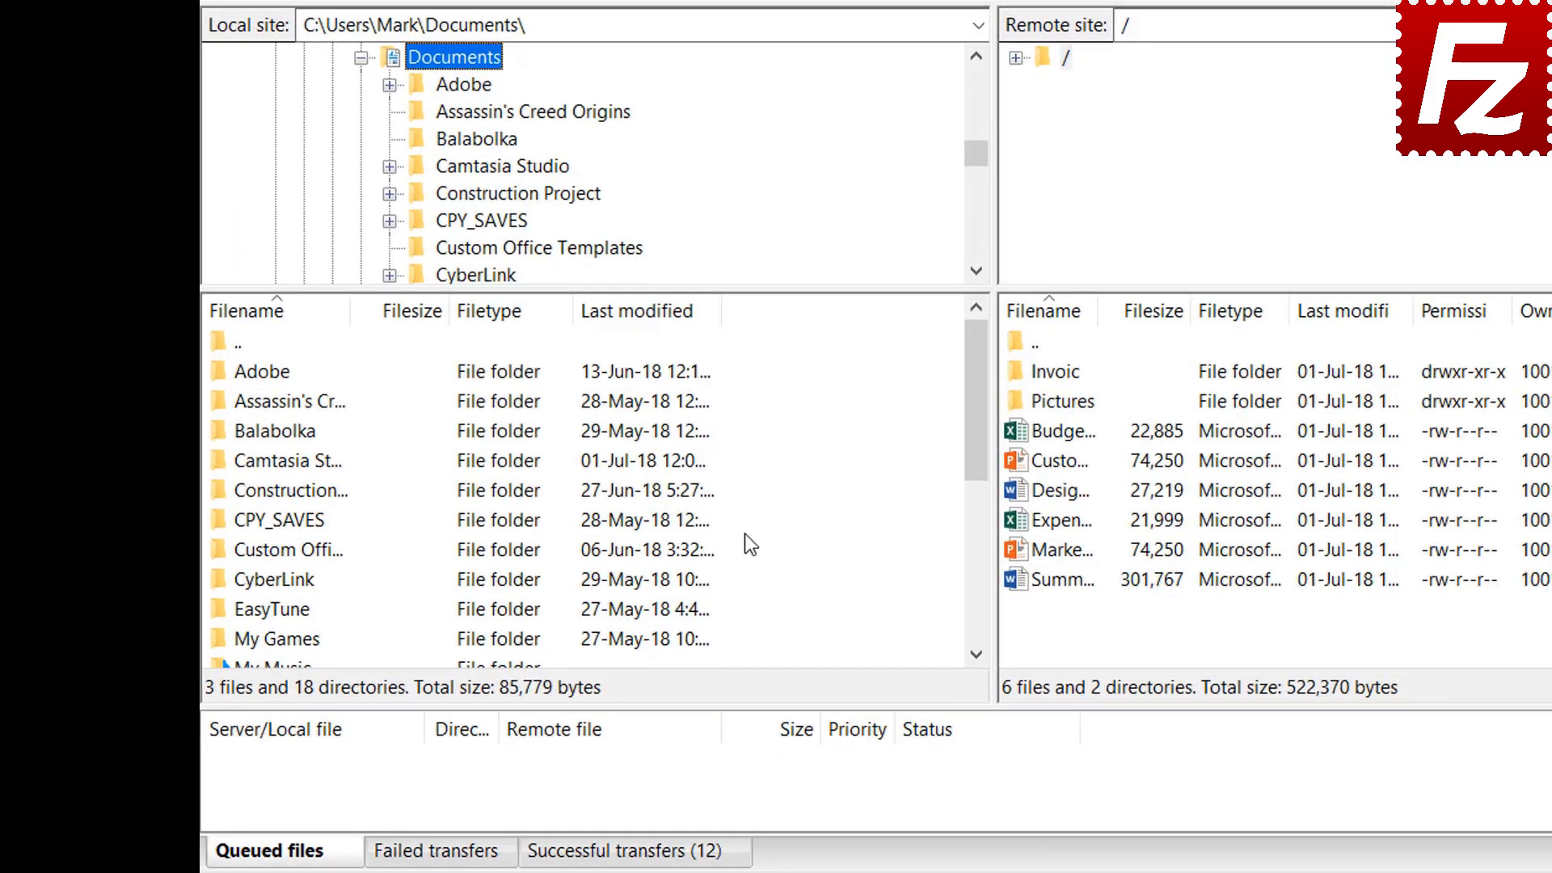
pyautogui.rightClick(771, 765)
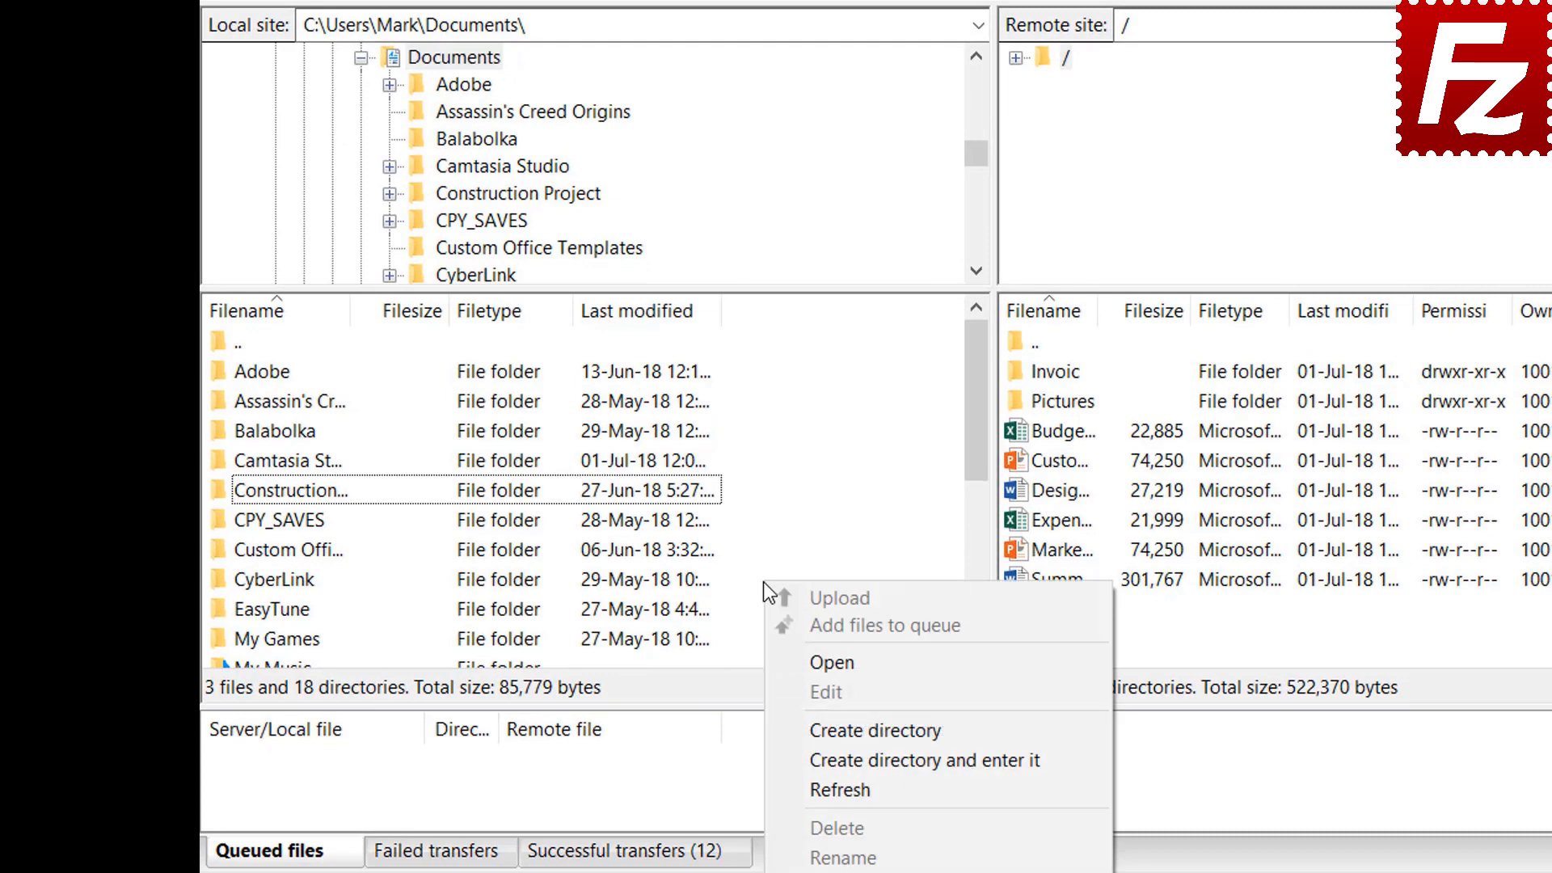
pyautogui.click(842, 759)
pyautogui.write('Backu')
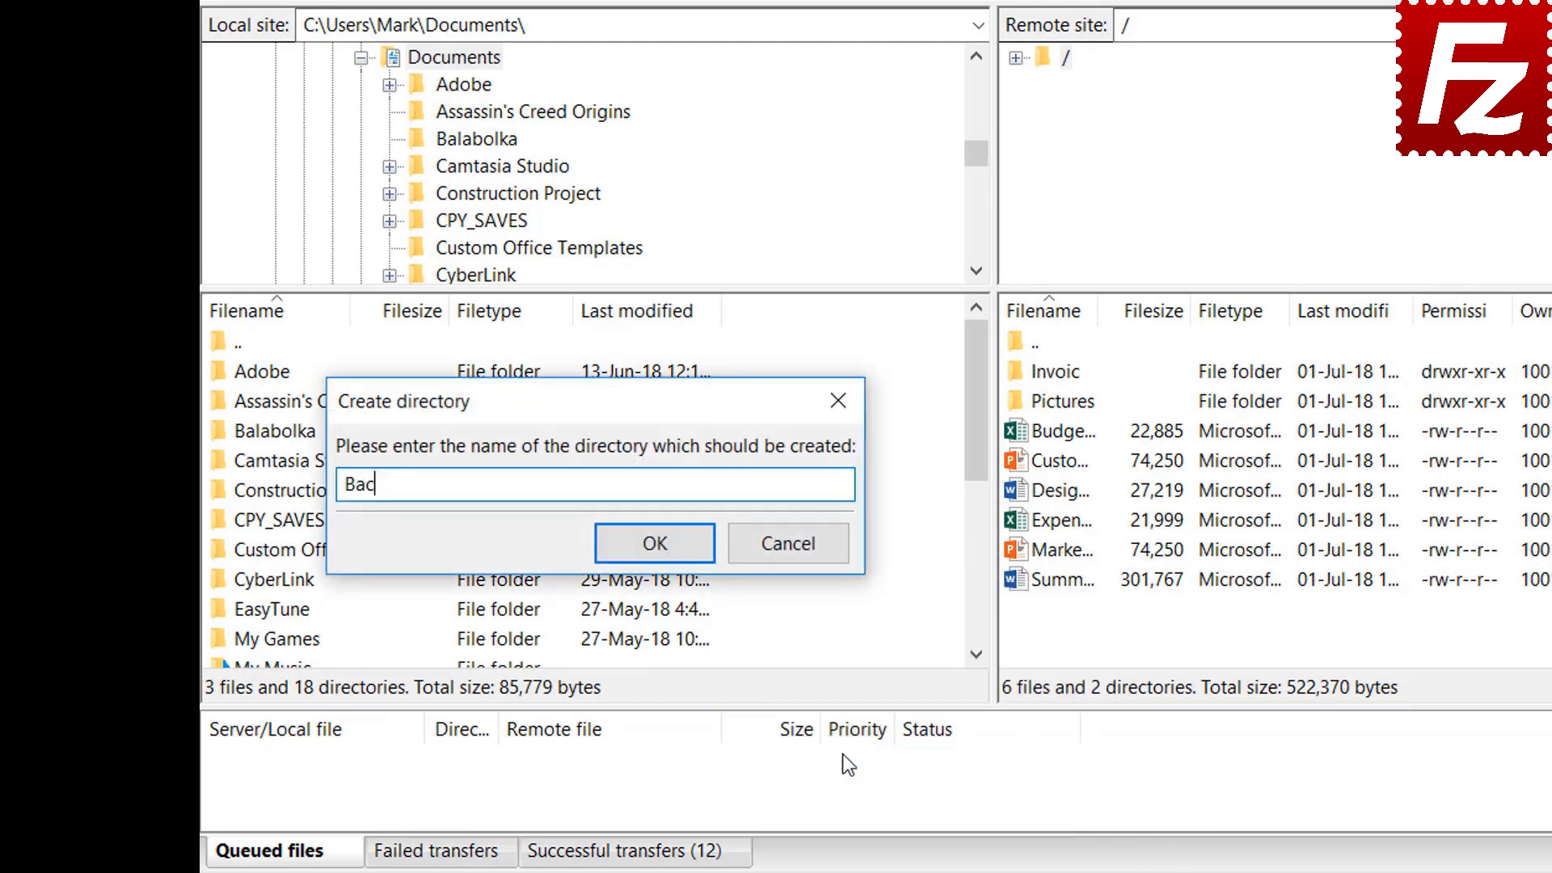
pyautogui.write('p')
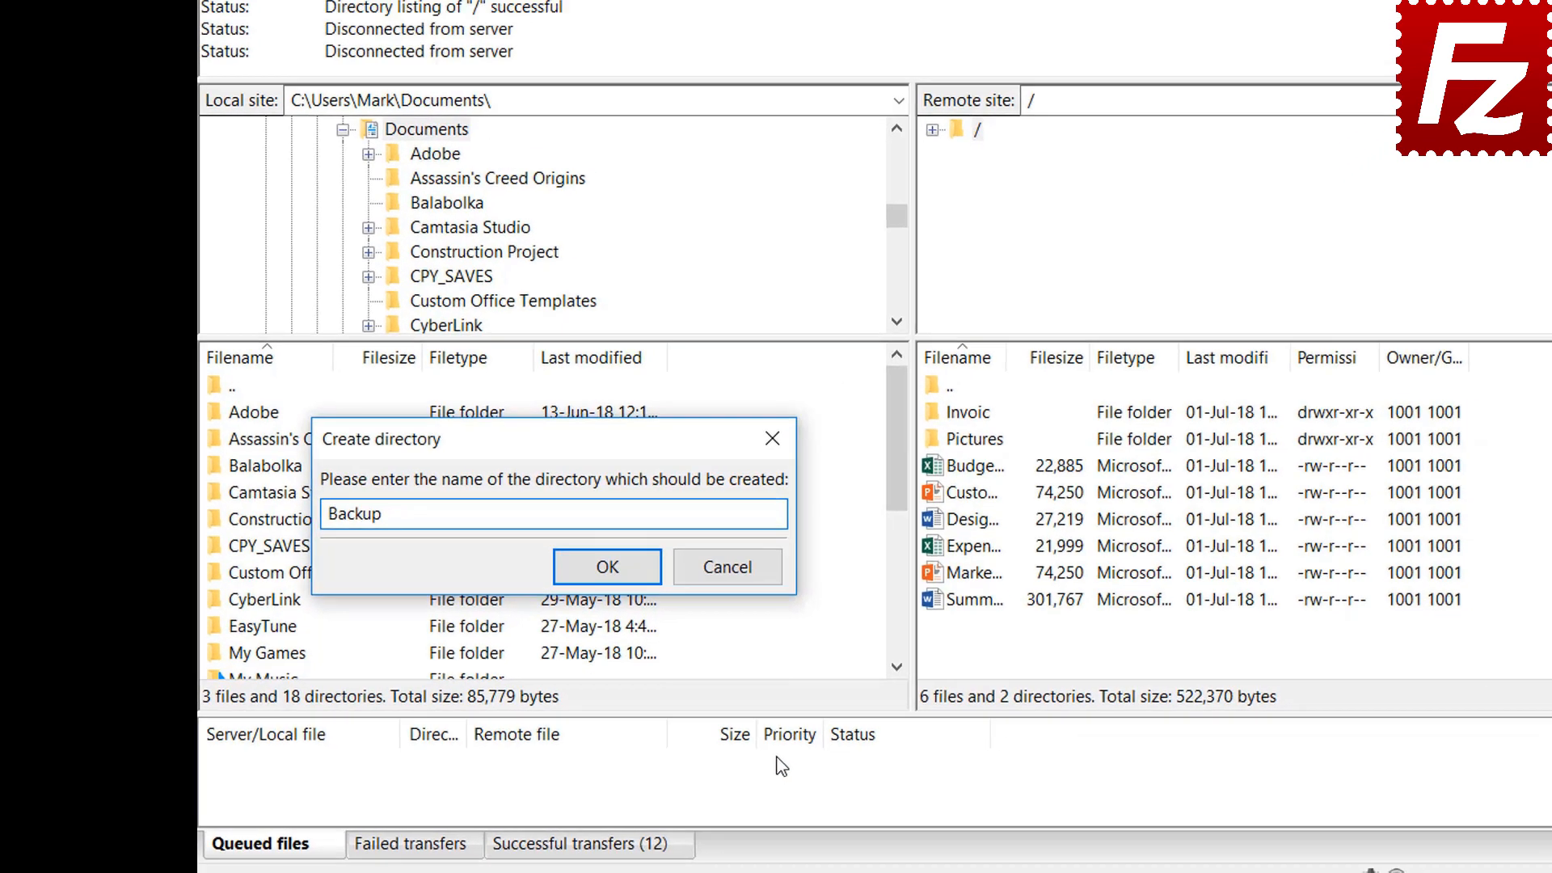
pyautogui.press('Return')
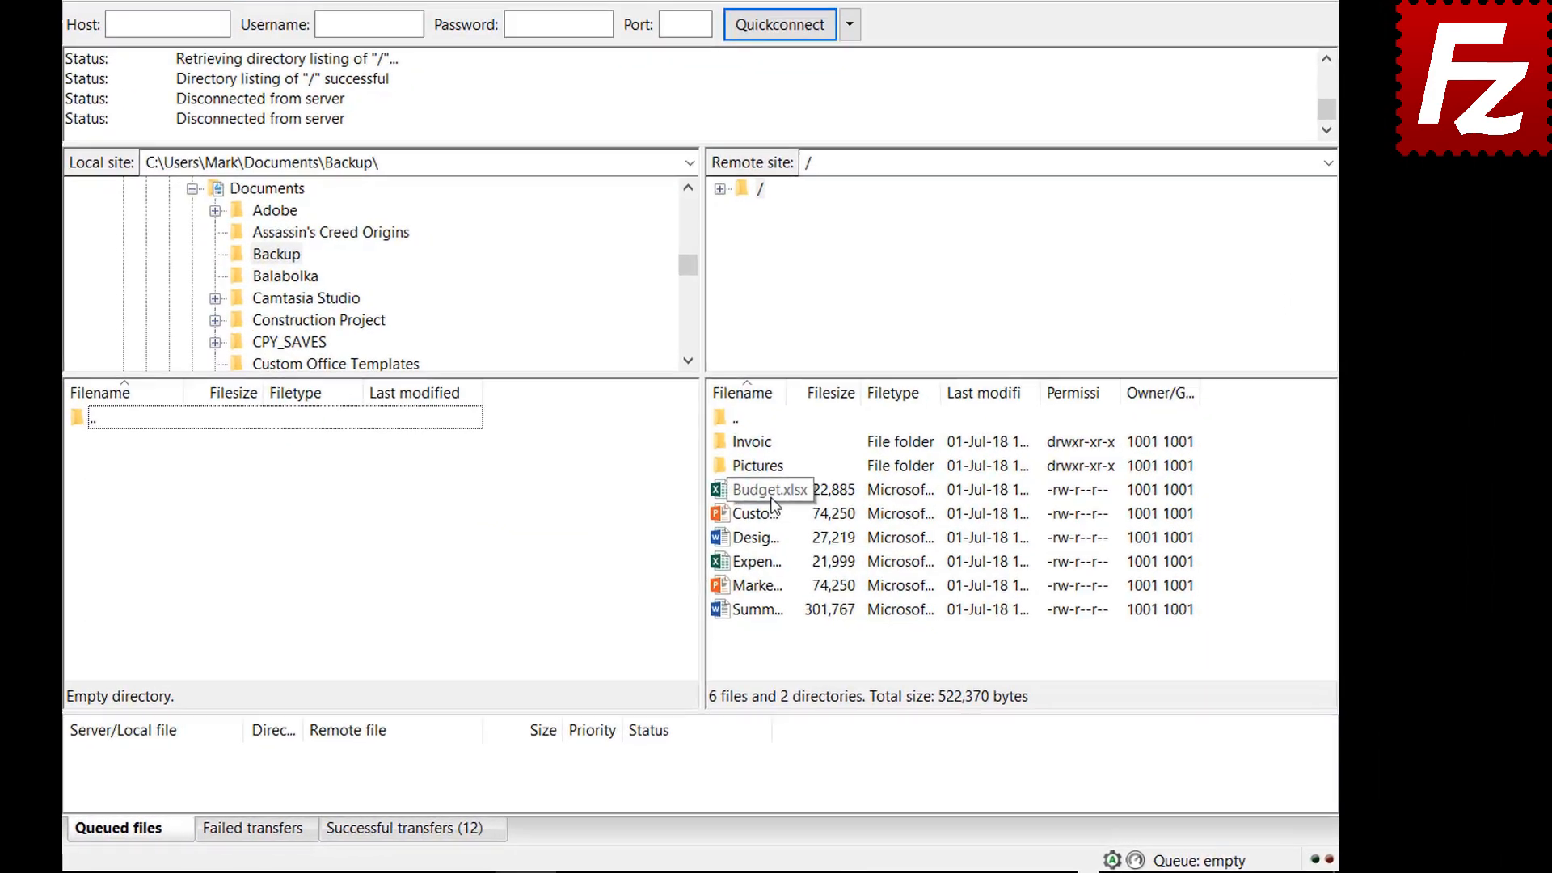
# Download Budget.xlsx, Customer Presentation, Design Spec, Expense Report and Marketing into Backup
pyautogui.doubleClick(841, 527)
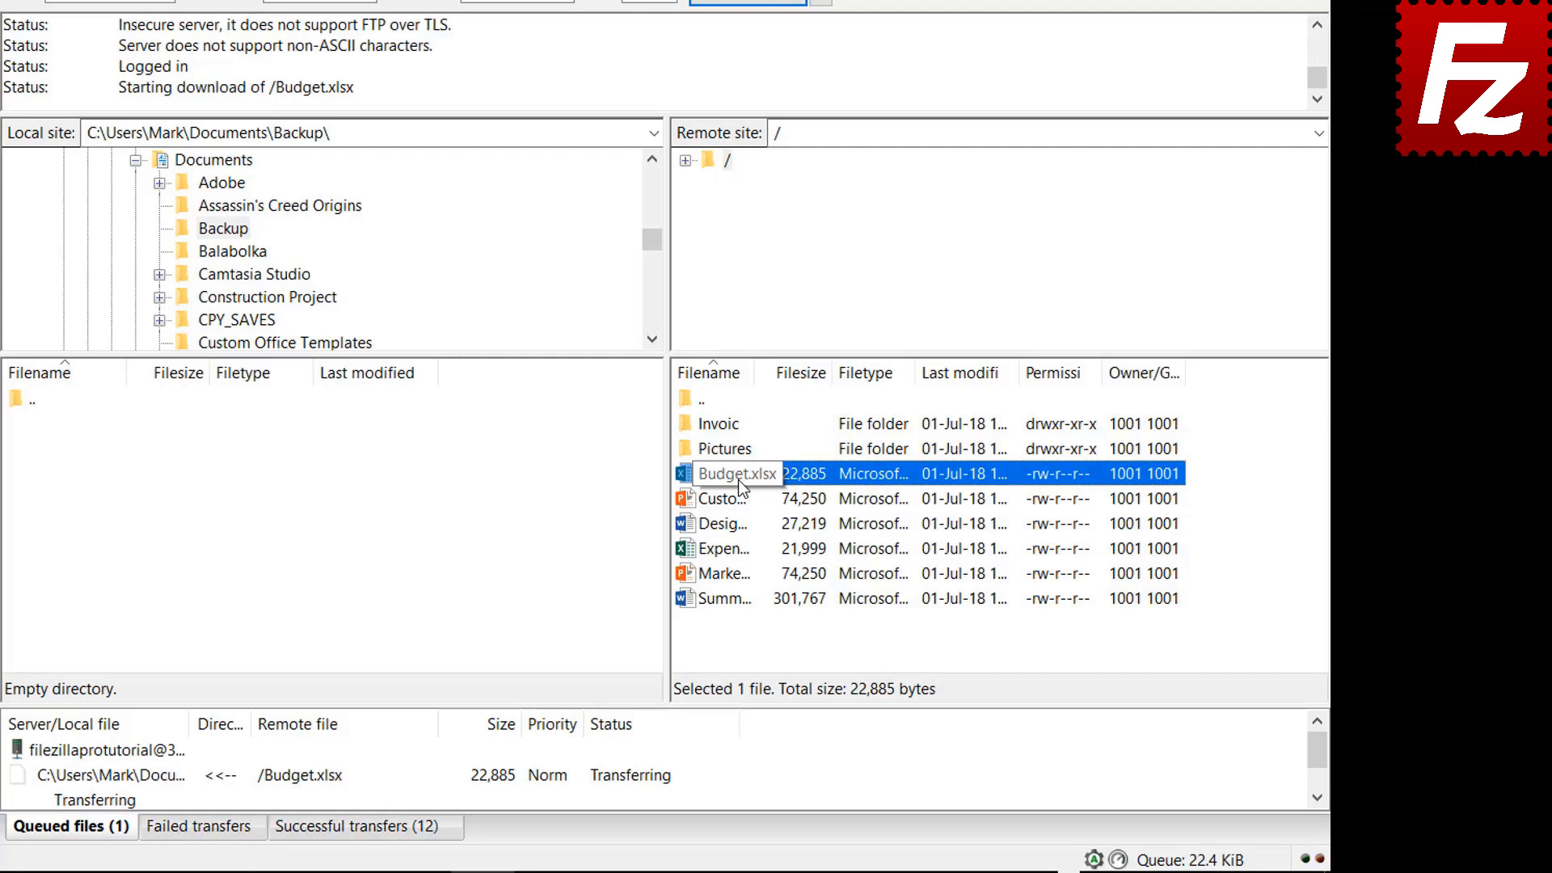
pyautogui.click(739, 498)
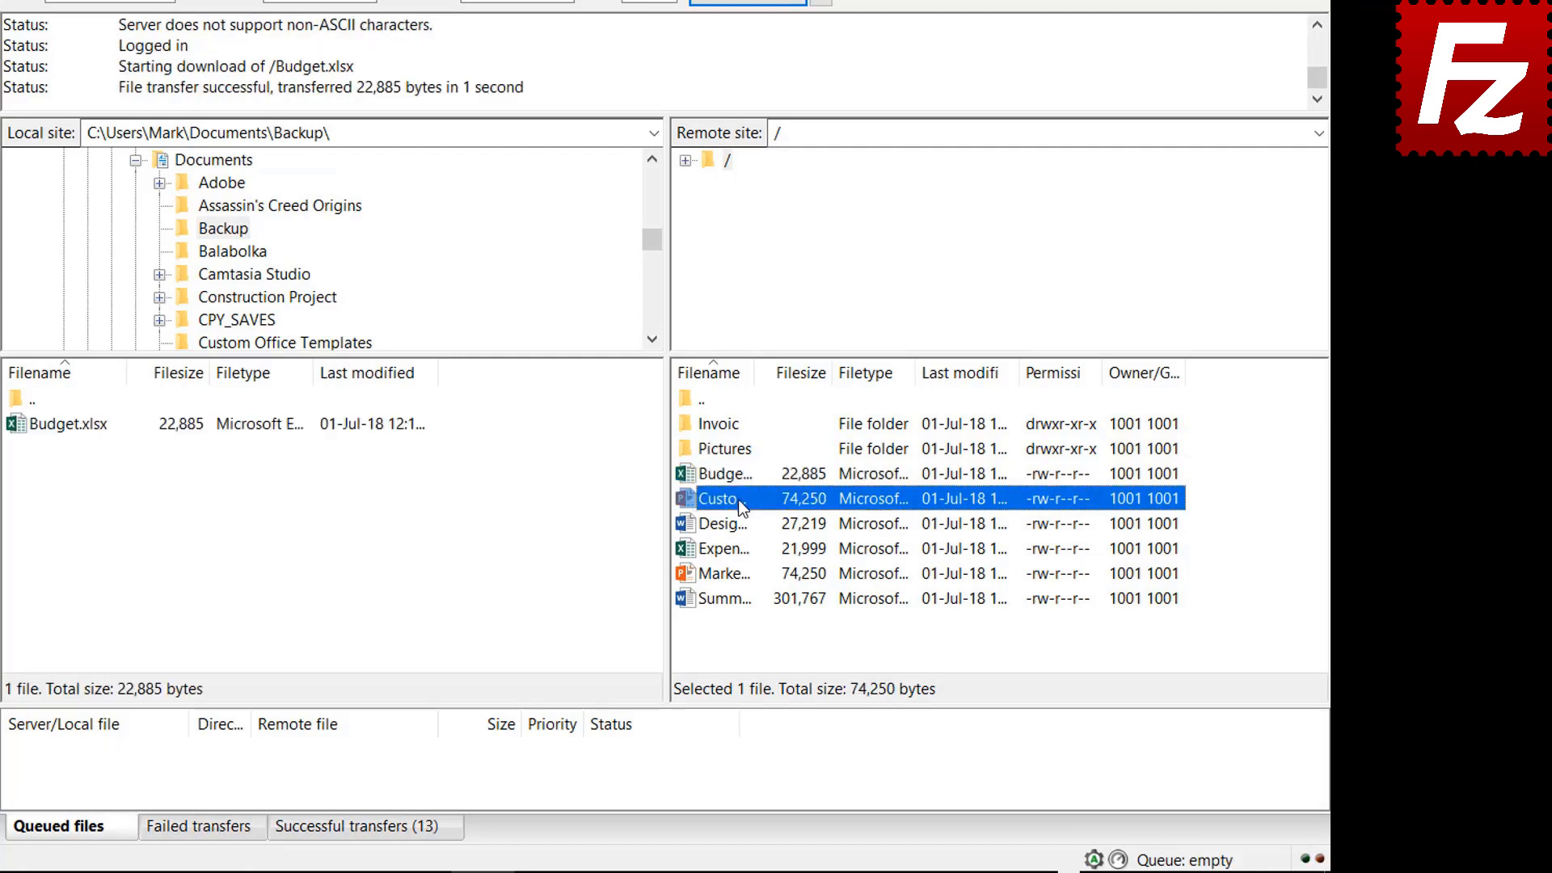
pyautogui.keyDown('ctrl'); pyautogui.click(737, 524); pyautogui.keyUp('ctrl')
pyautogui.keyDown('ctrl'); pyautogui.click(737, 550); pyautogui.keyUp('ctrl')
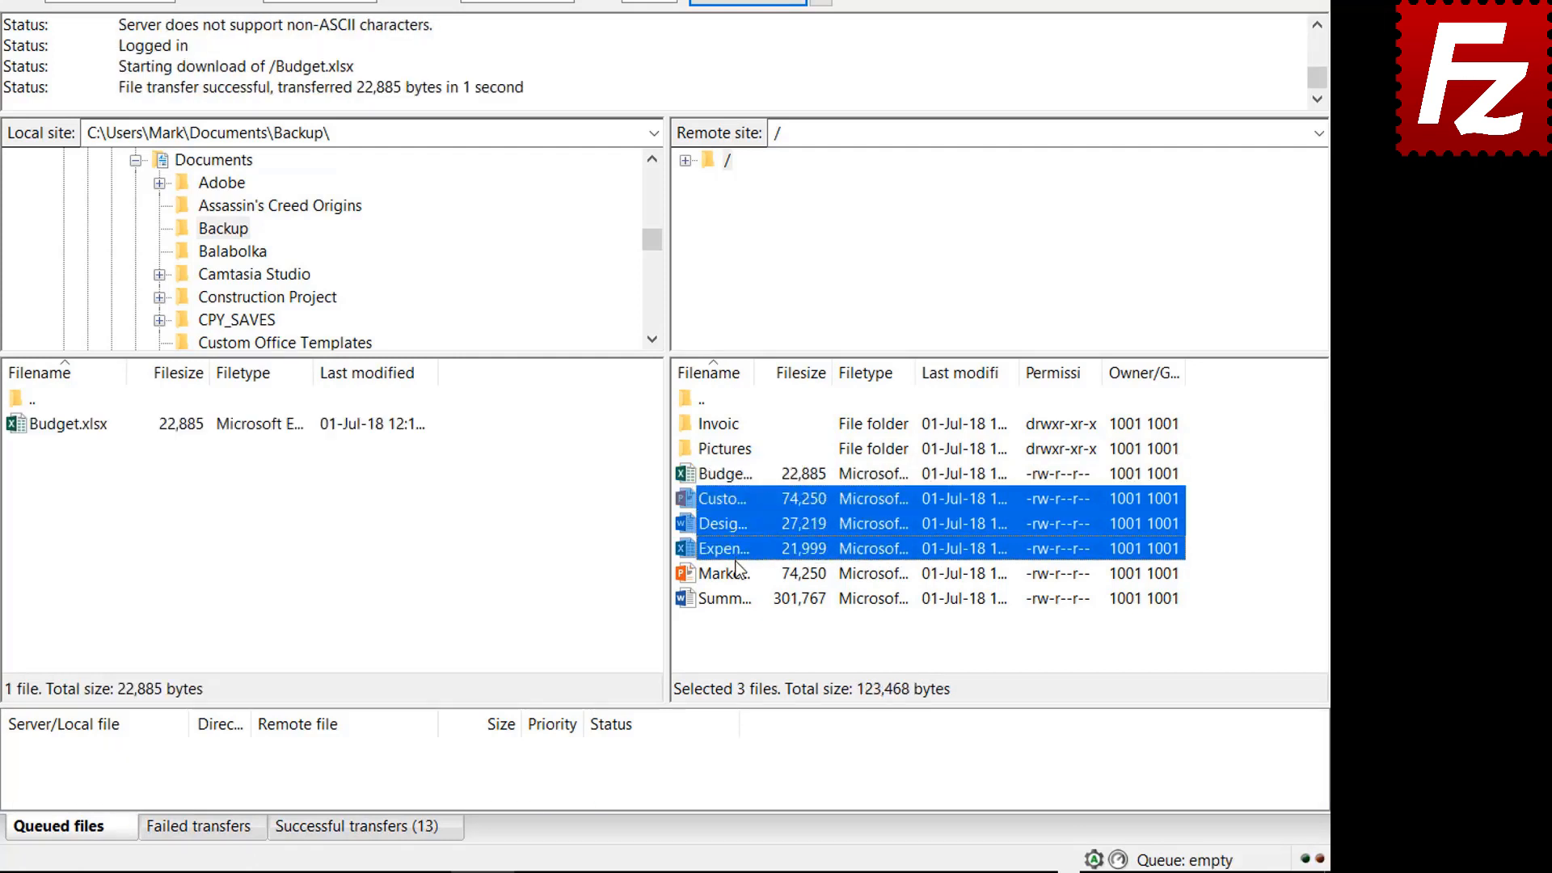
pyautogui.keyDown('ctrl'); pyautogui.click(736, 565); pyautogui.keyUp('ctrl')
pyautogui.rightClick(736, 571)
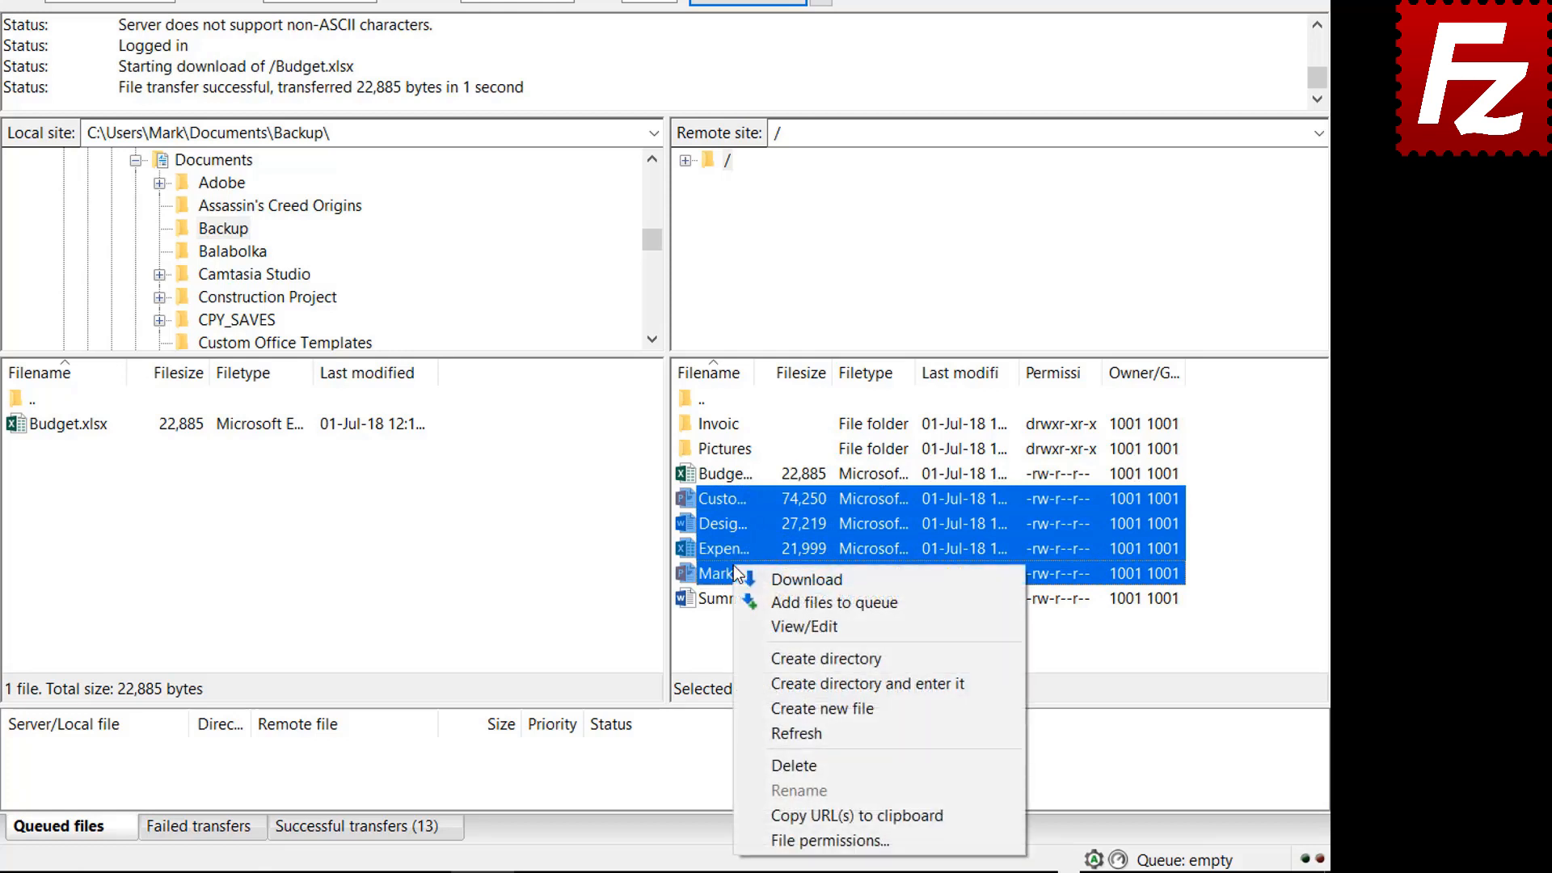
pyautogui.click(781, 577)
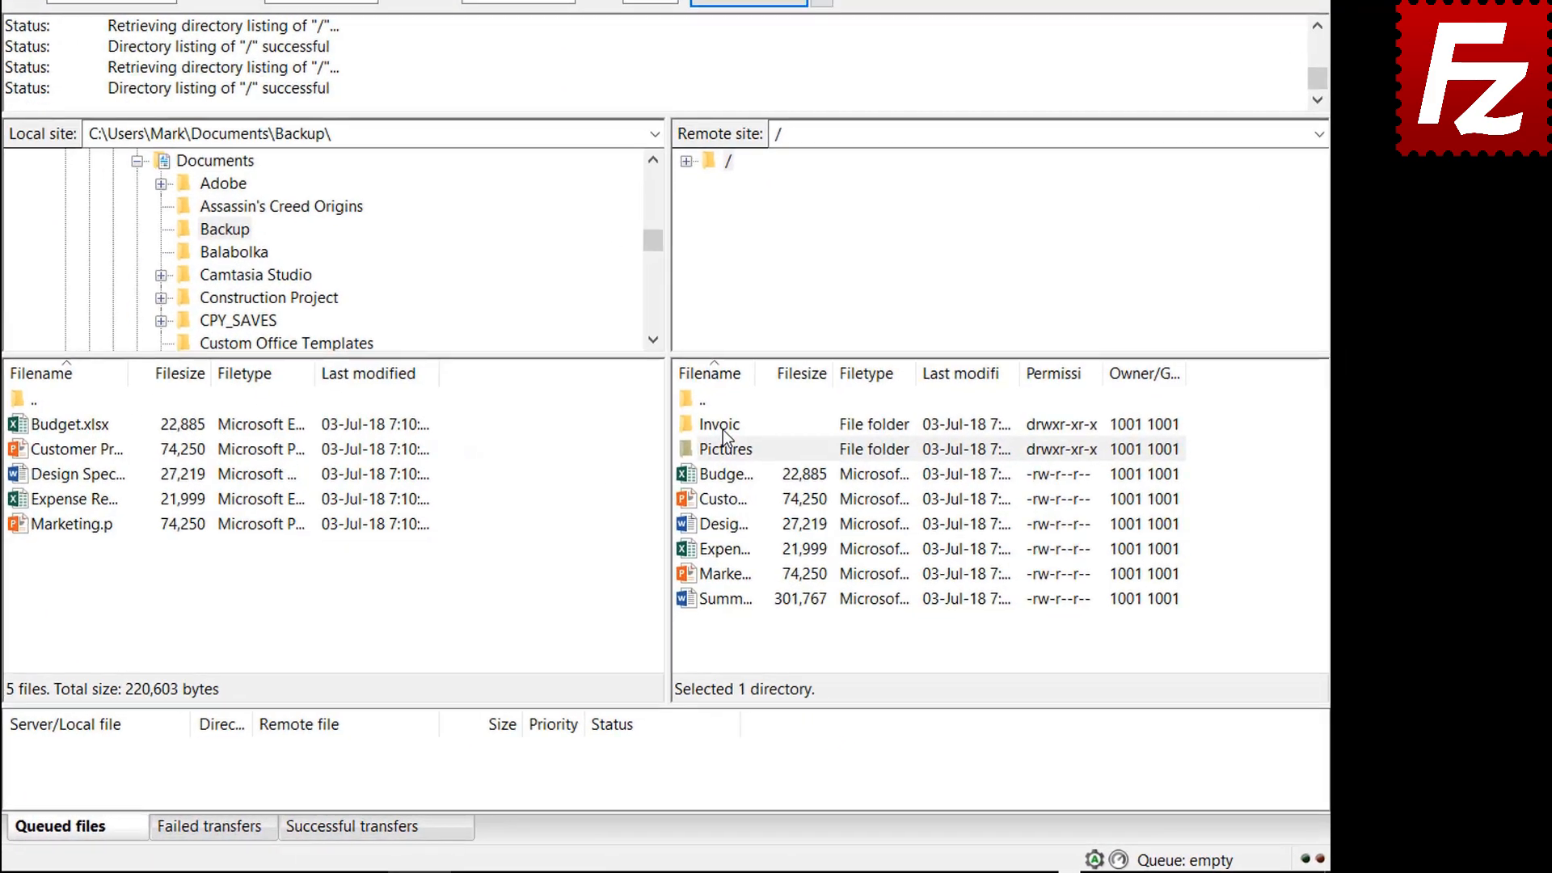
# Queue the remote Invoices and Pictures folders and Summary Report for download, then process the queue
pyautogui.rightClick(722, 429)
pyautogui.click(750, 464)
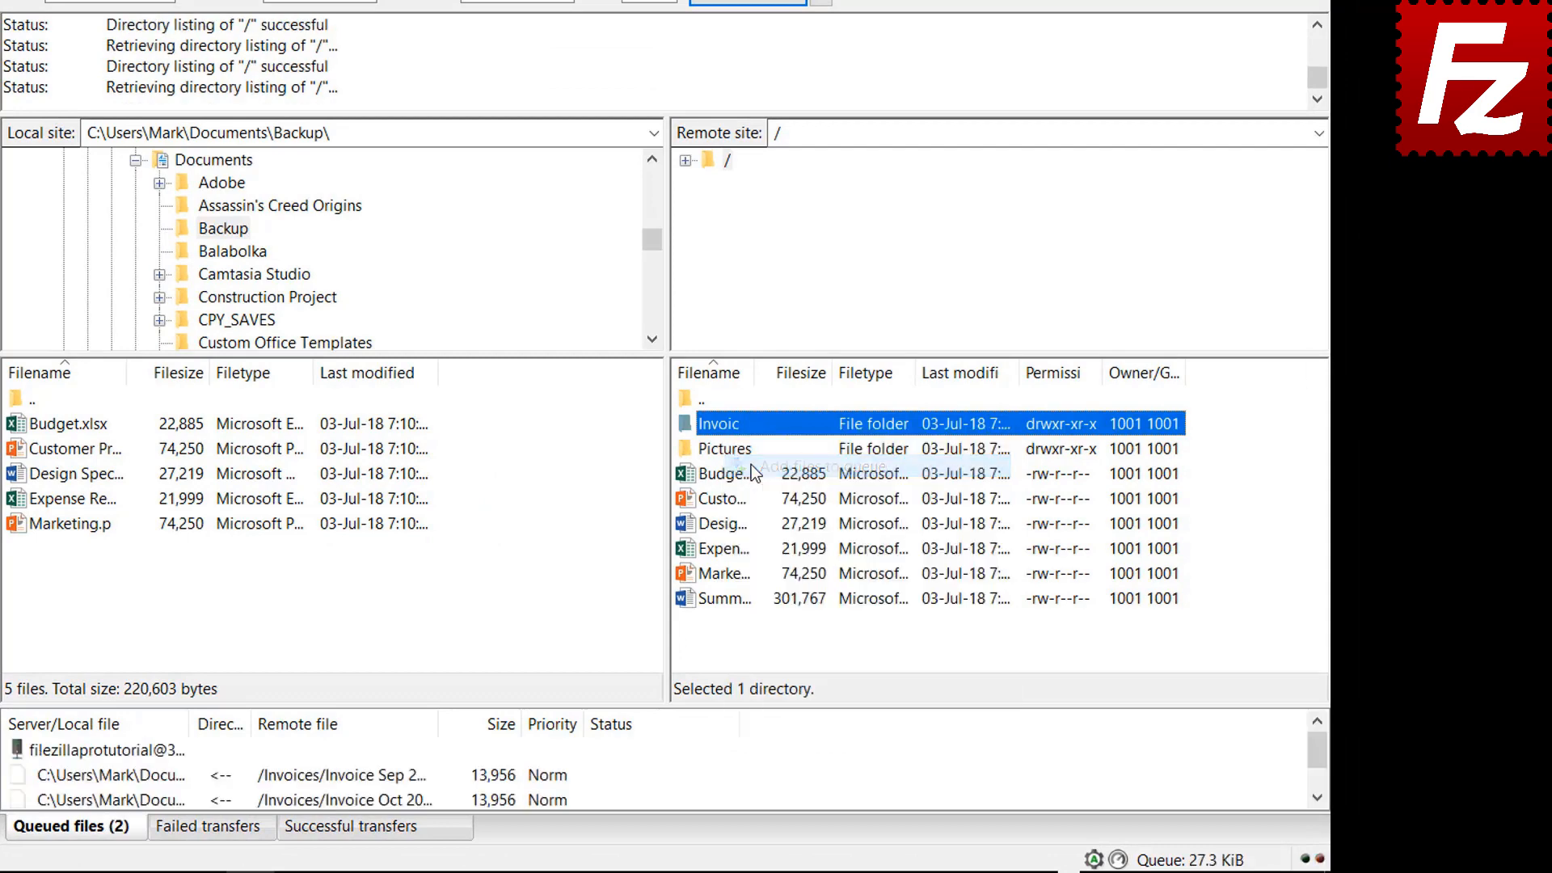
pyautogui.rightClick(725, 454)
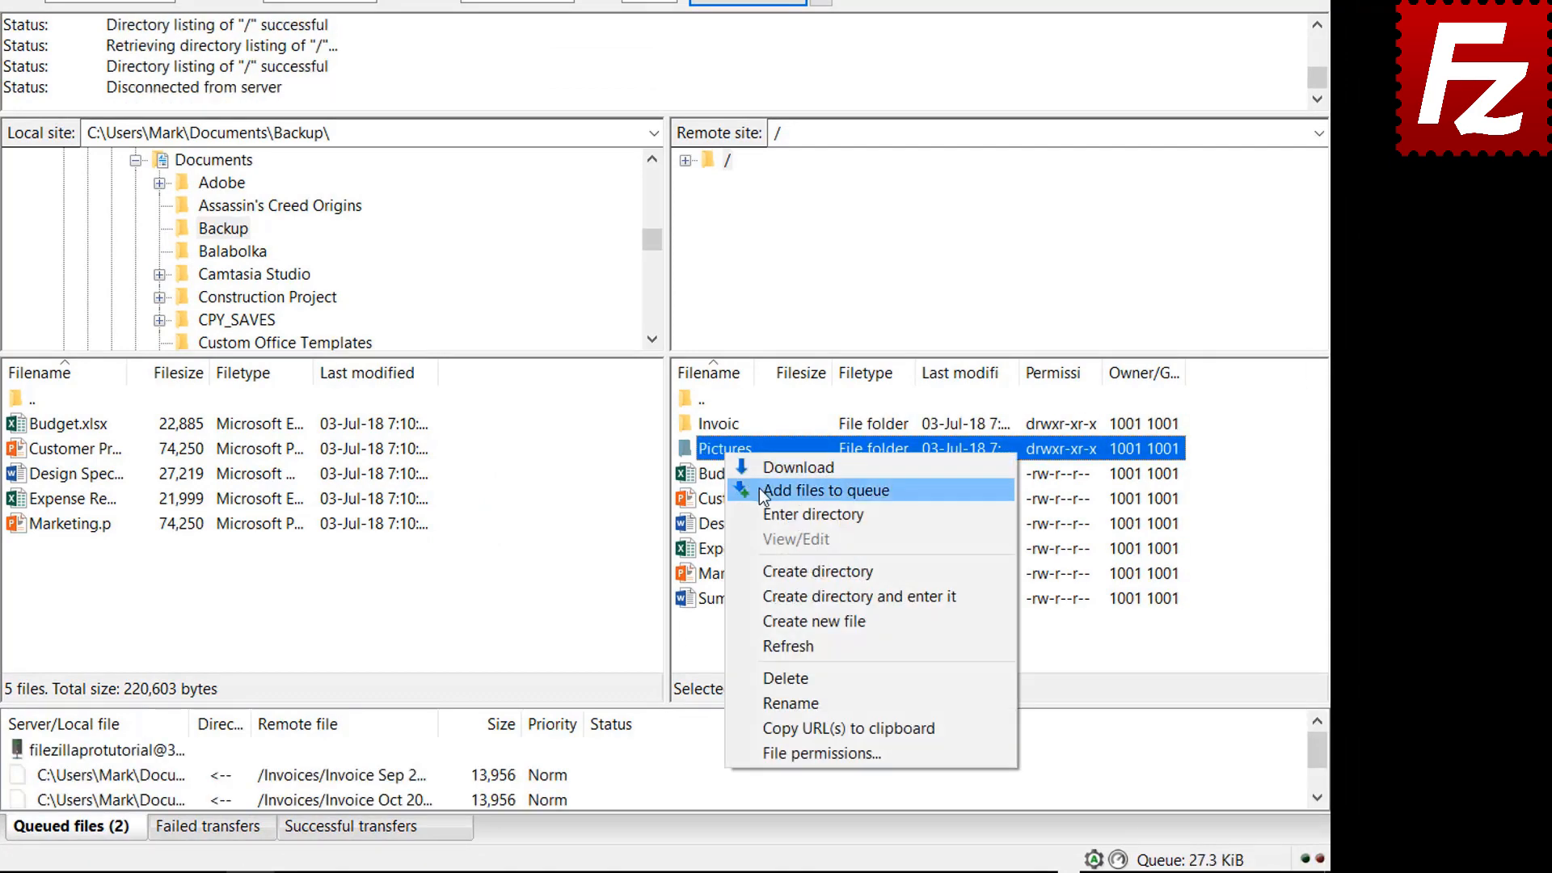
pyautogui.click(759, 488)
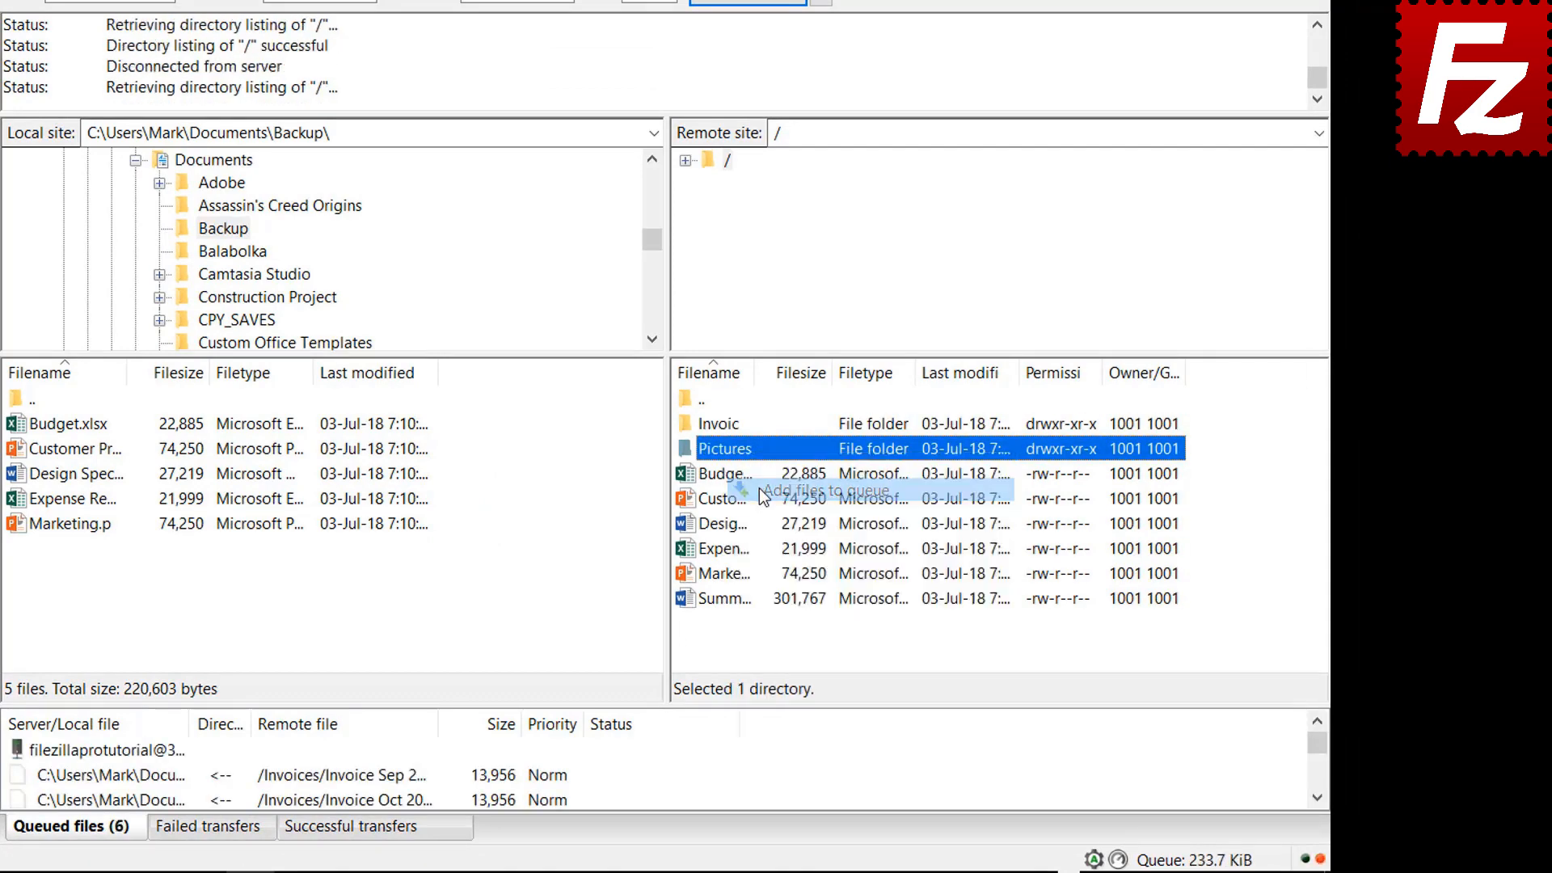
pyautogui.rightClick(734, 602)
pyautogui.click(780, 348)
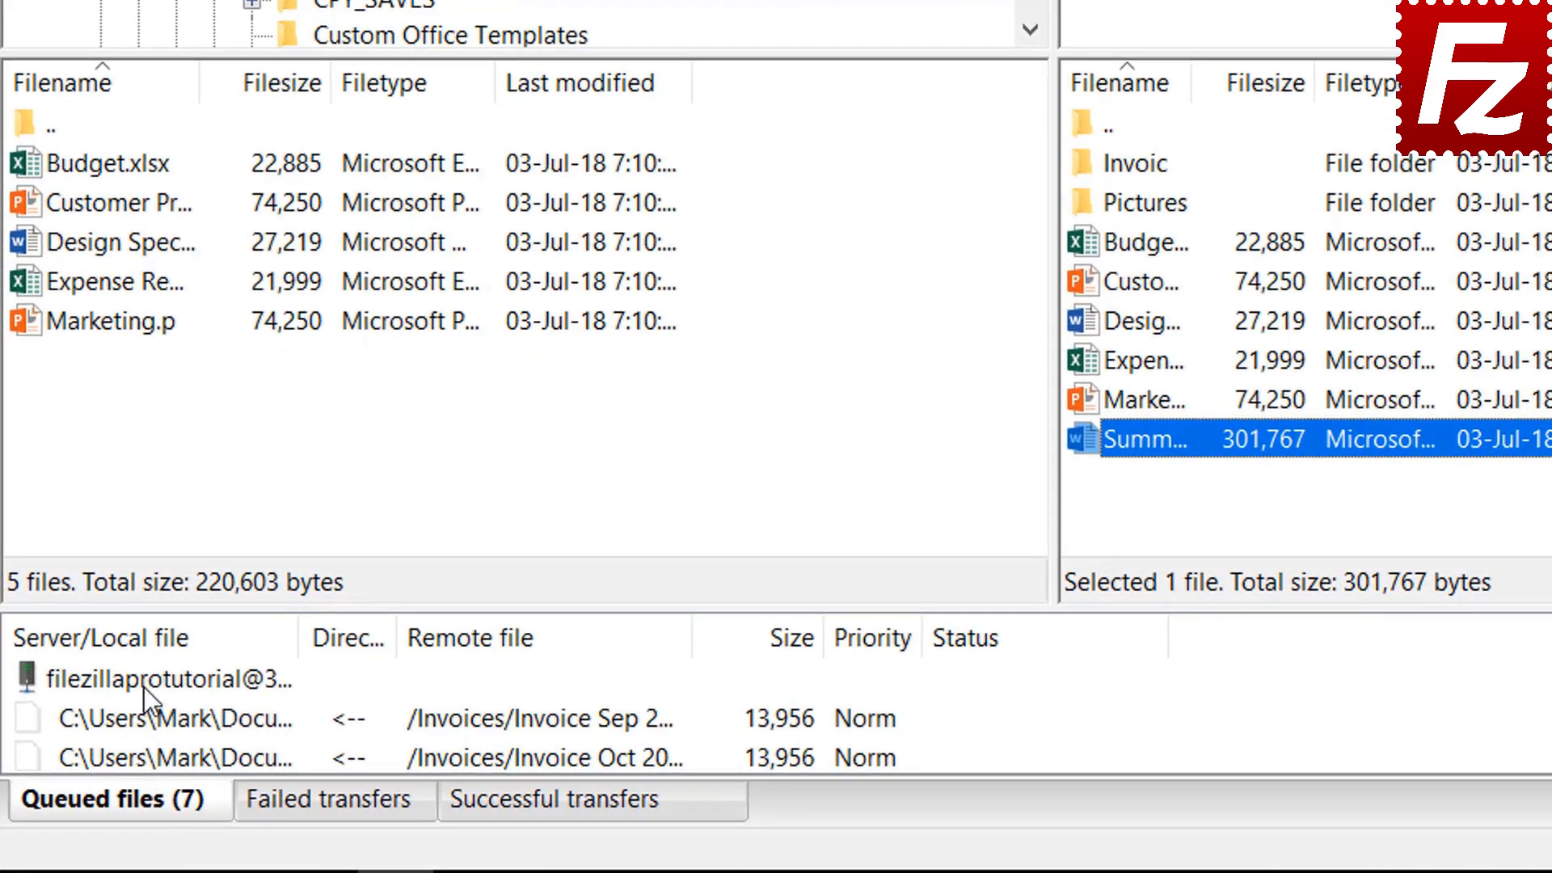
pyautogui.rightClick(90, 748)
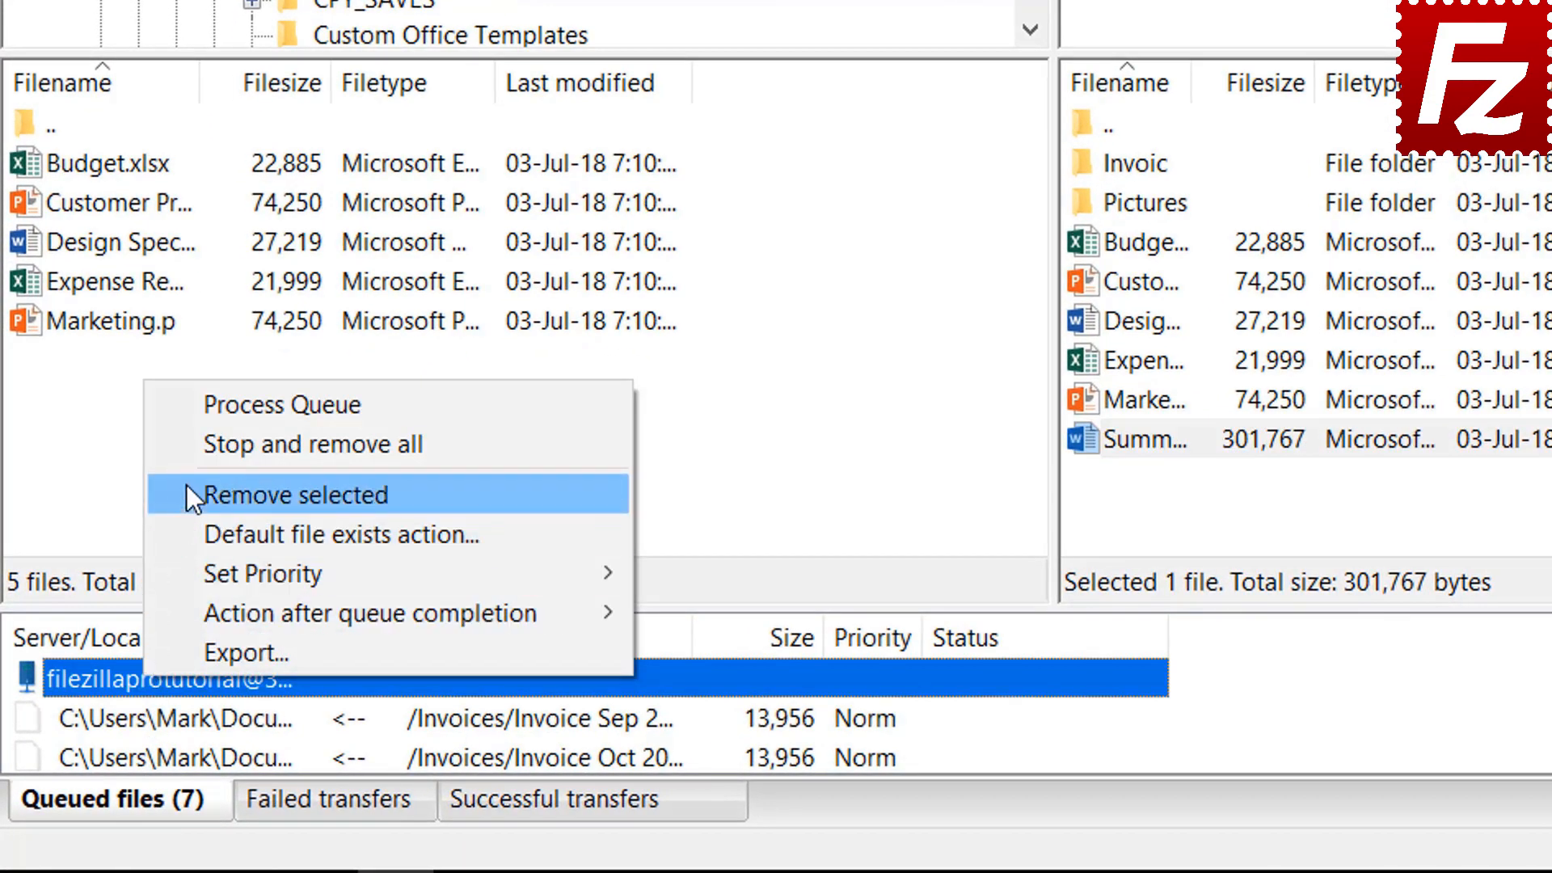
pyautogui.click(222, 405)
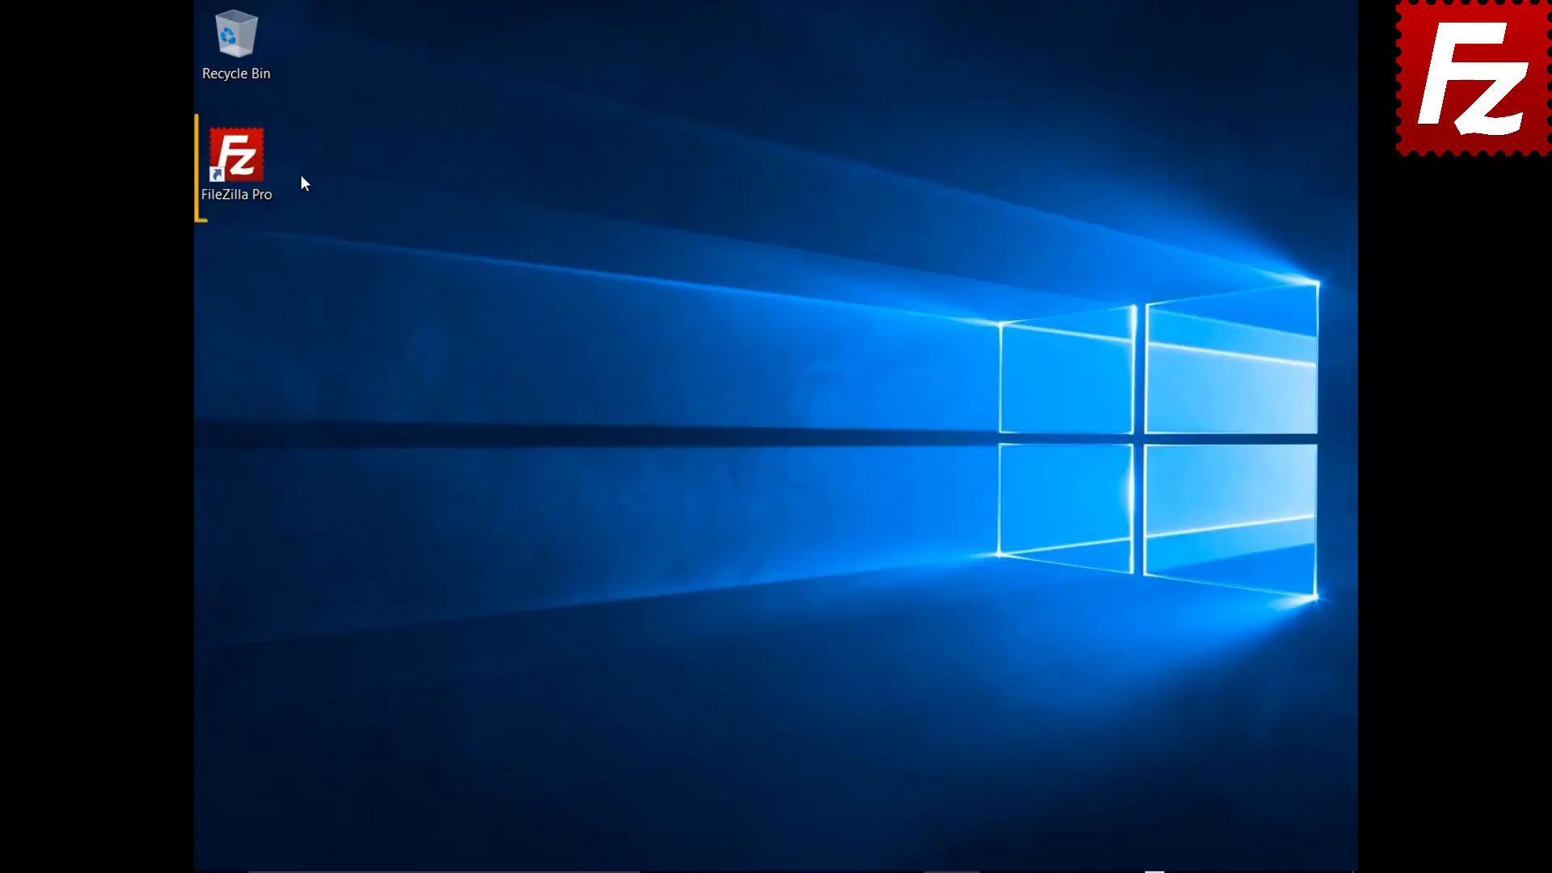
# Launch FileZilla Pro from its desktop shortcut
pyautogui.doubleClick(246, 168)
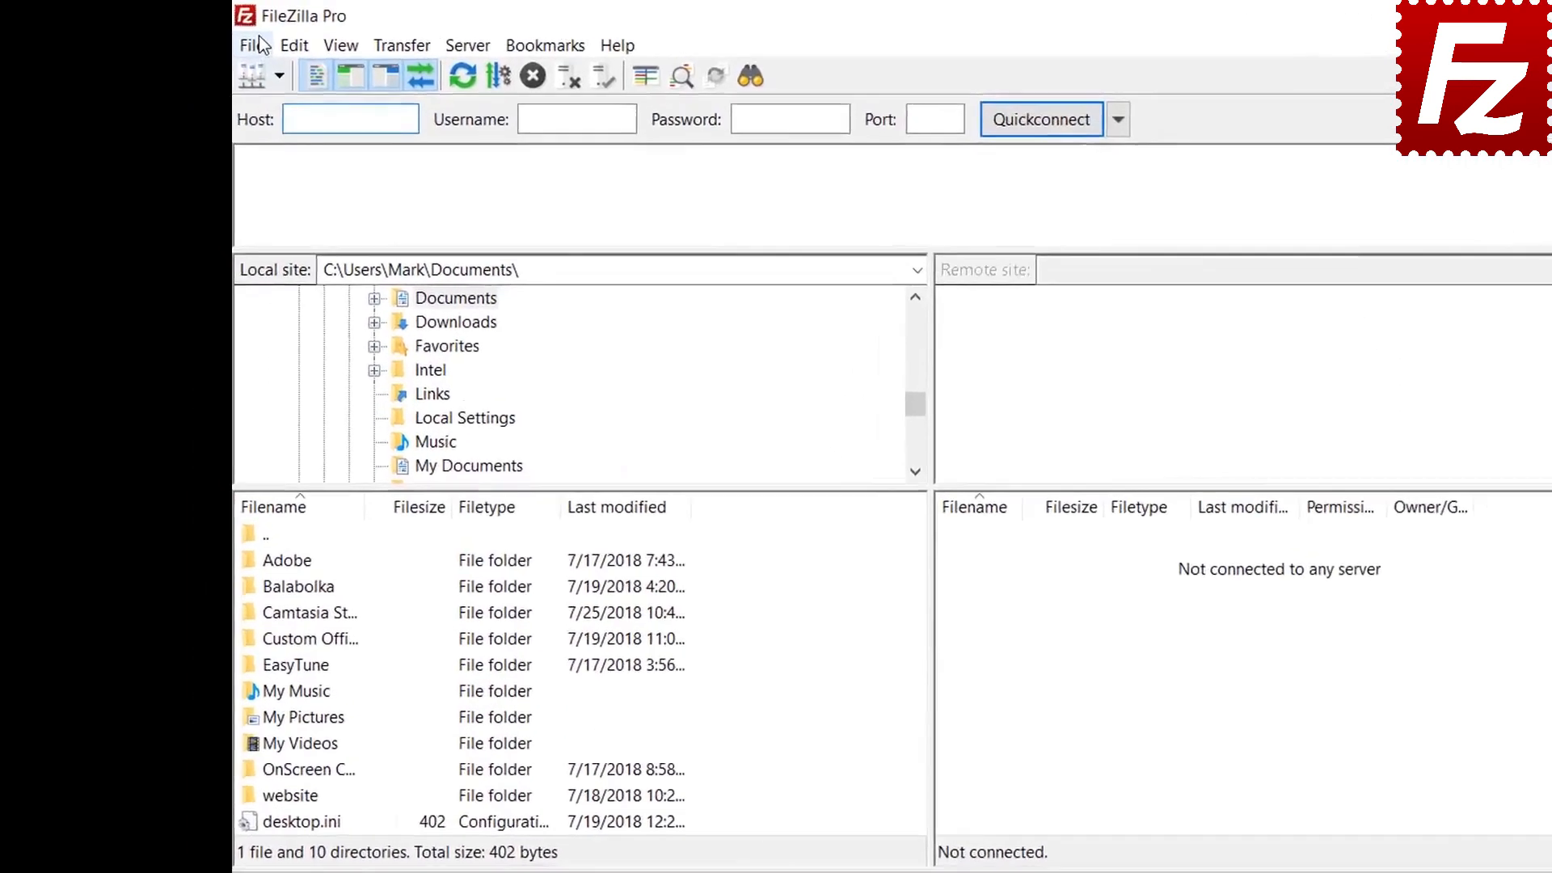
# Open the Settings window on the Interface > Passwords page
pyautogui.click(216, 37)
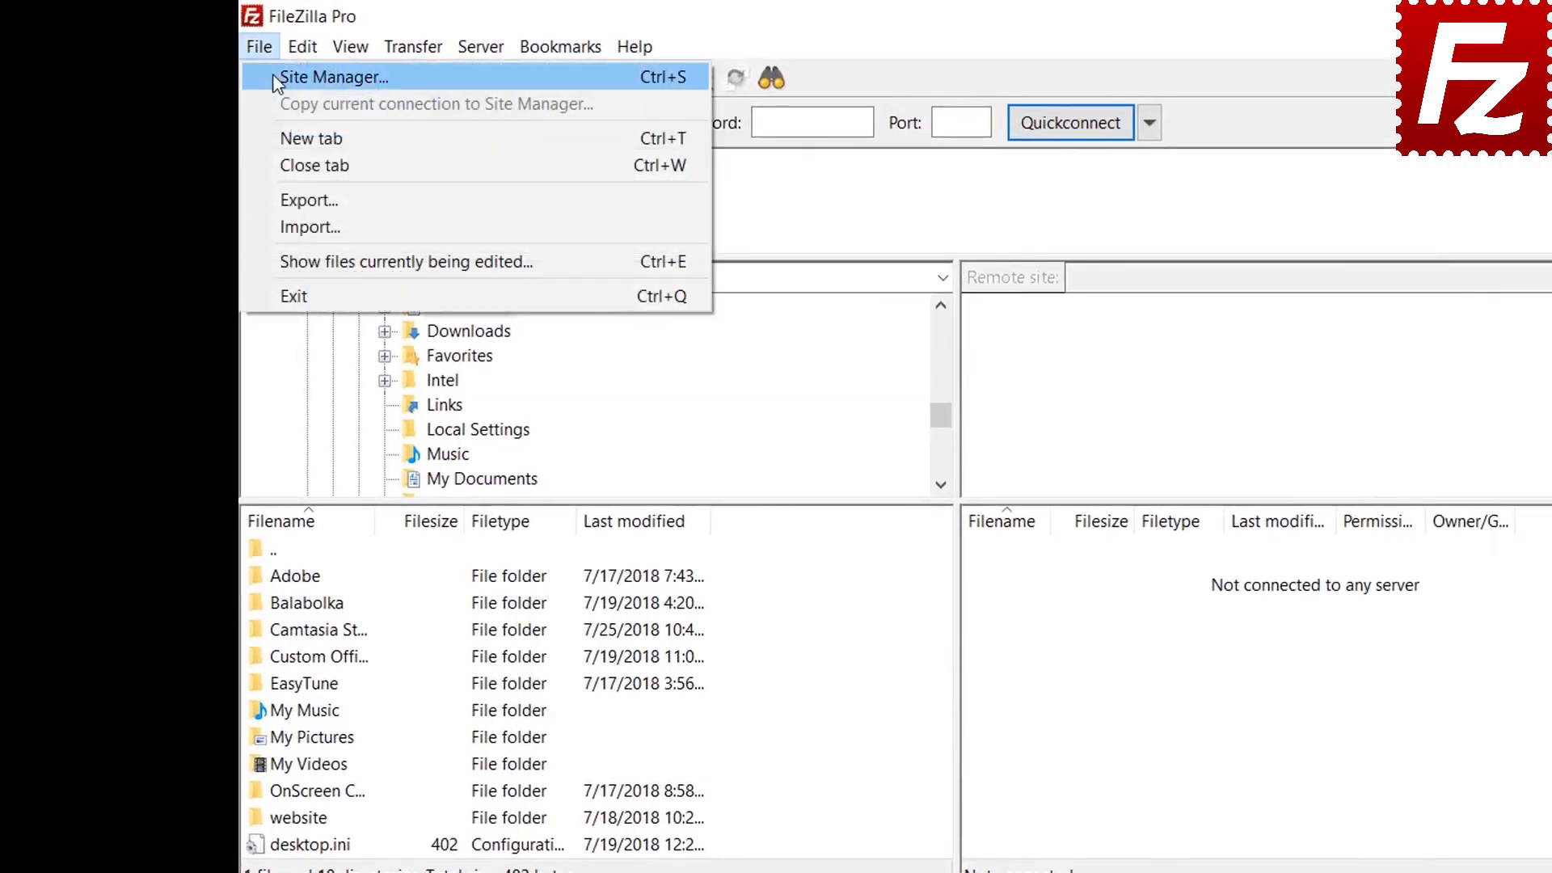
pyautogui.click(273, 76)
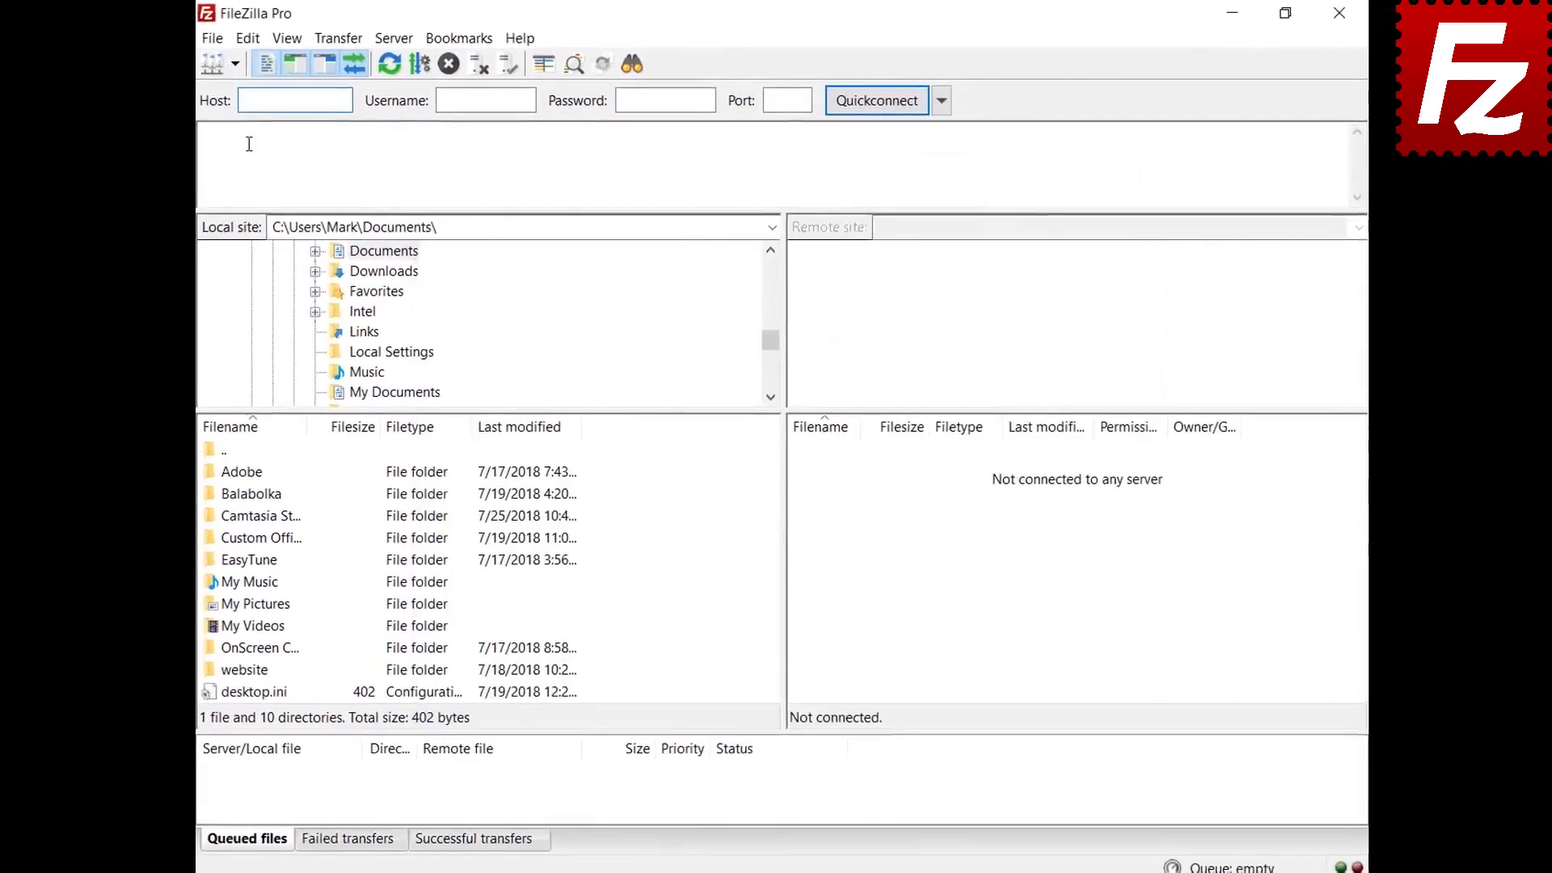
pyautogui.click(248, 38)
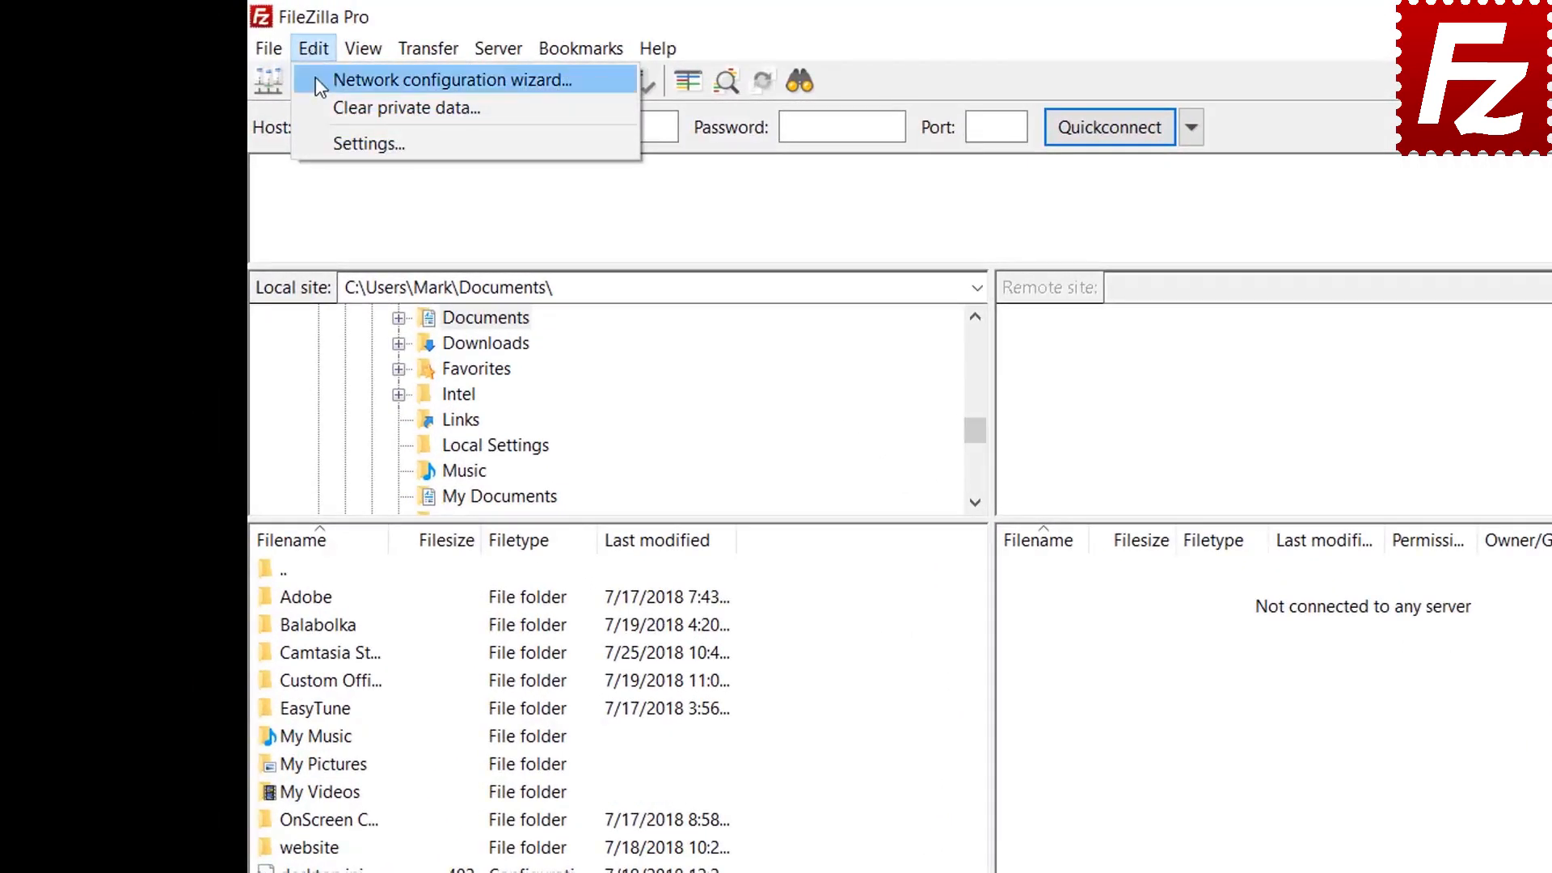
pyautogui.click(327, 138)
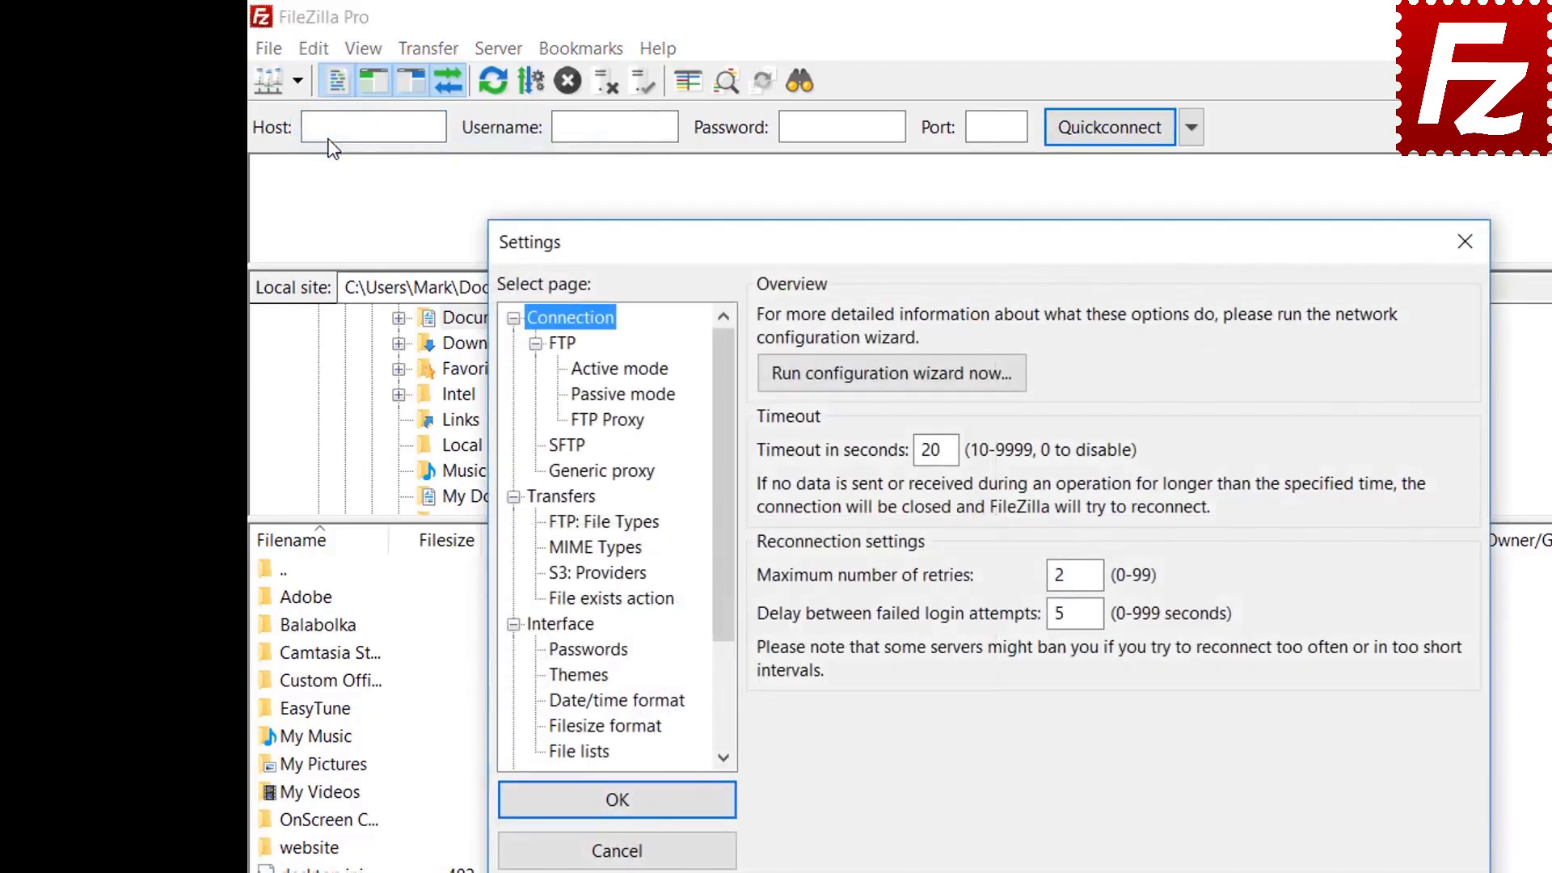
pyautogui.click(598, 652)
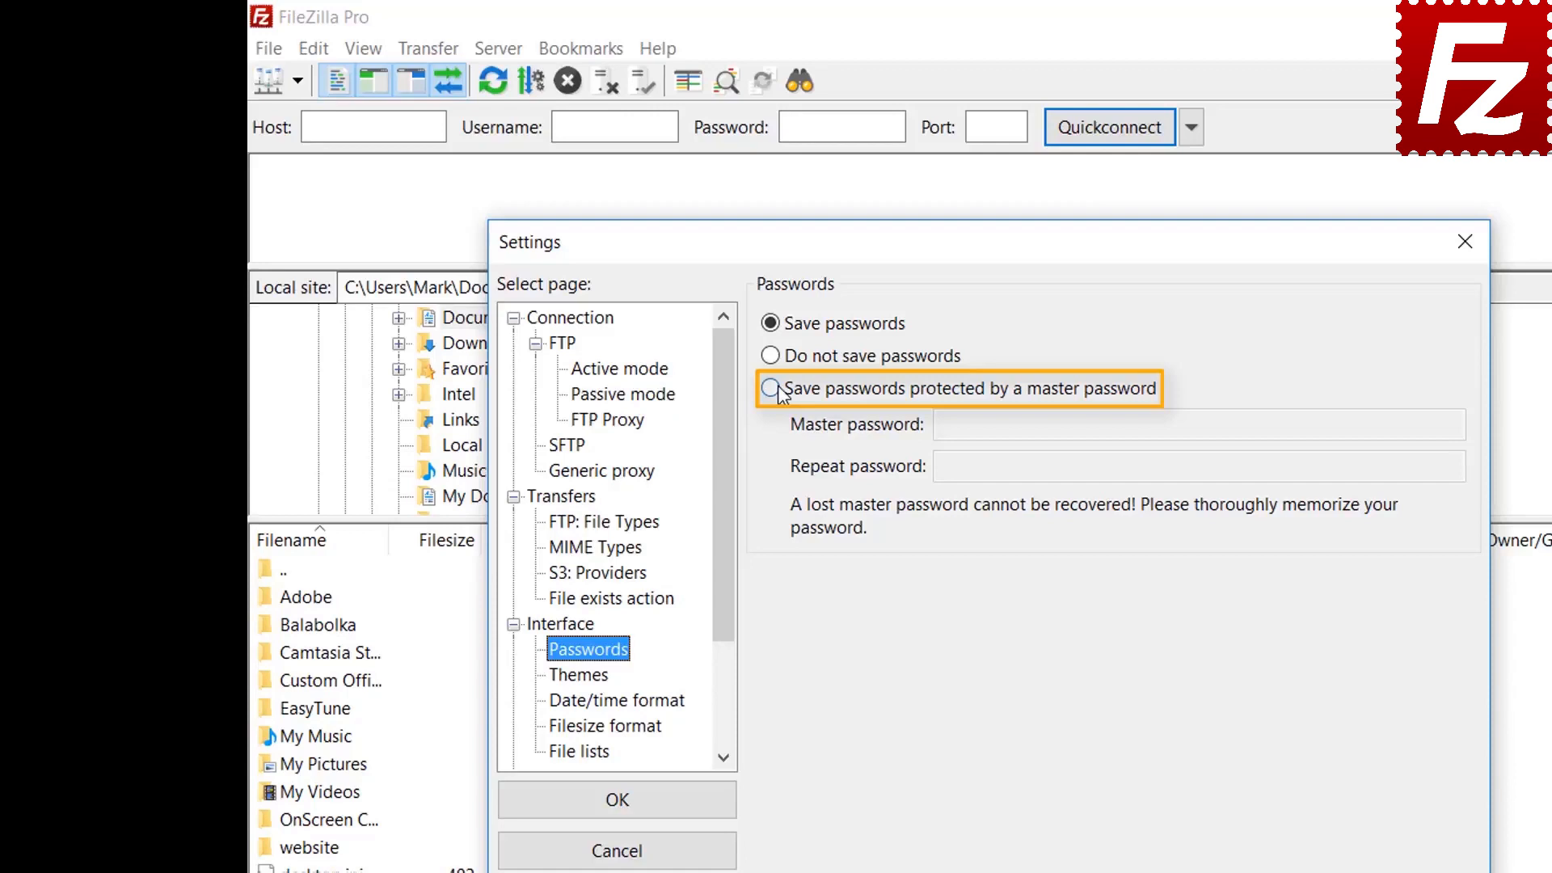
# Protect saved passwords with a master password, entering and confirming it, and apply the settings
pyautogui.click(772, 388)
pyautogui.click(1266, 426)
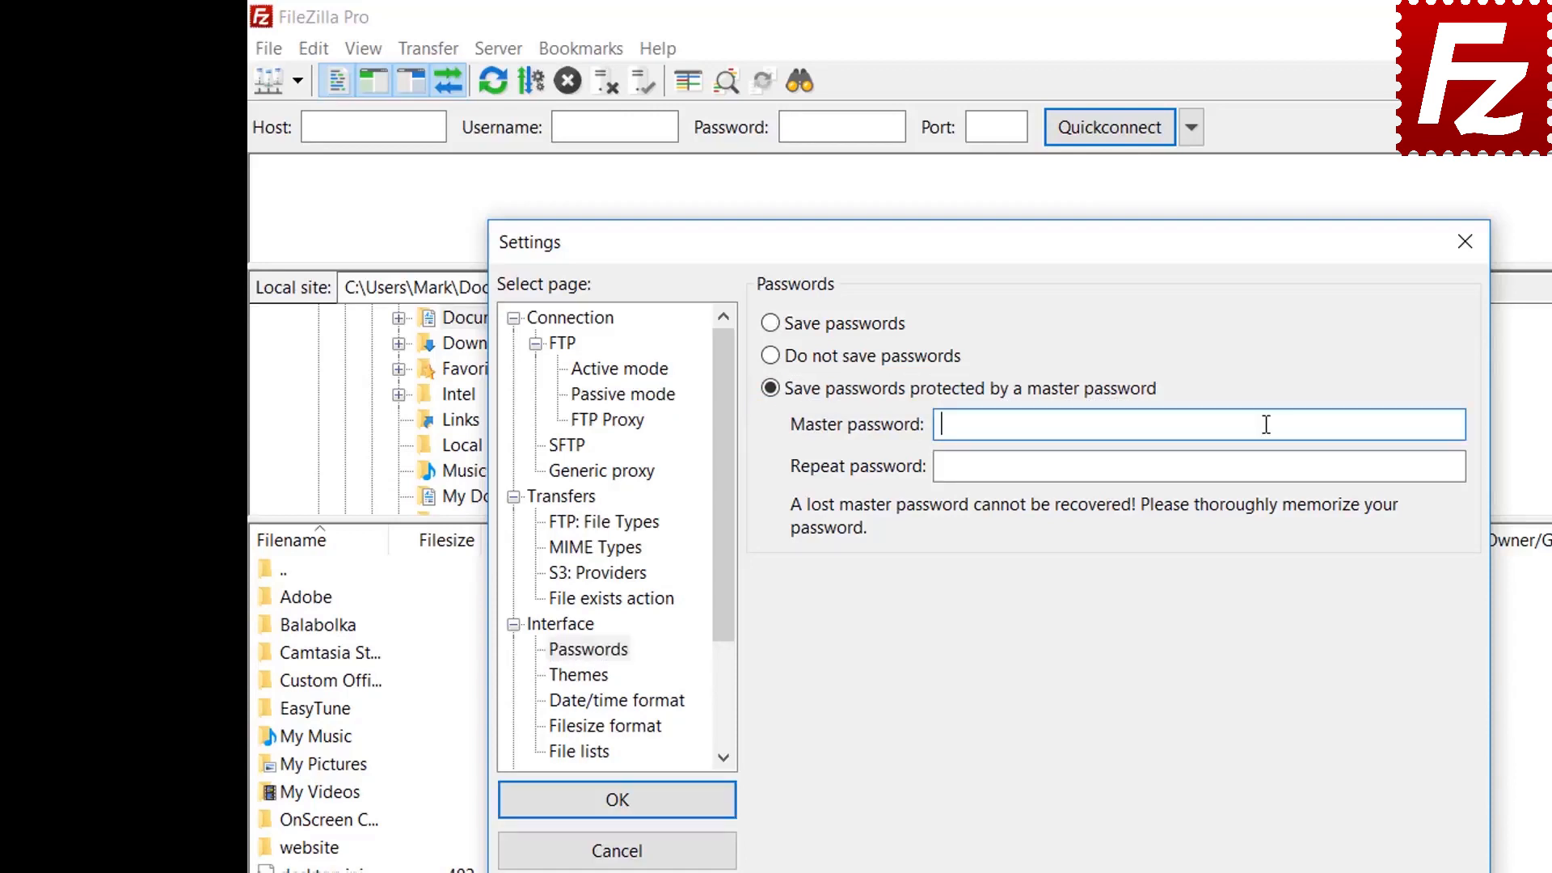
pyautogui.write('••••••••••')
pyautogui.click(1232, 468)
pyautogui.write('••••••')
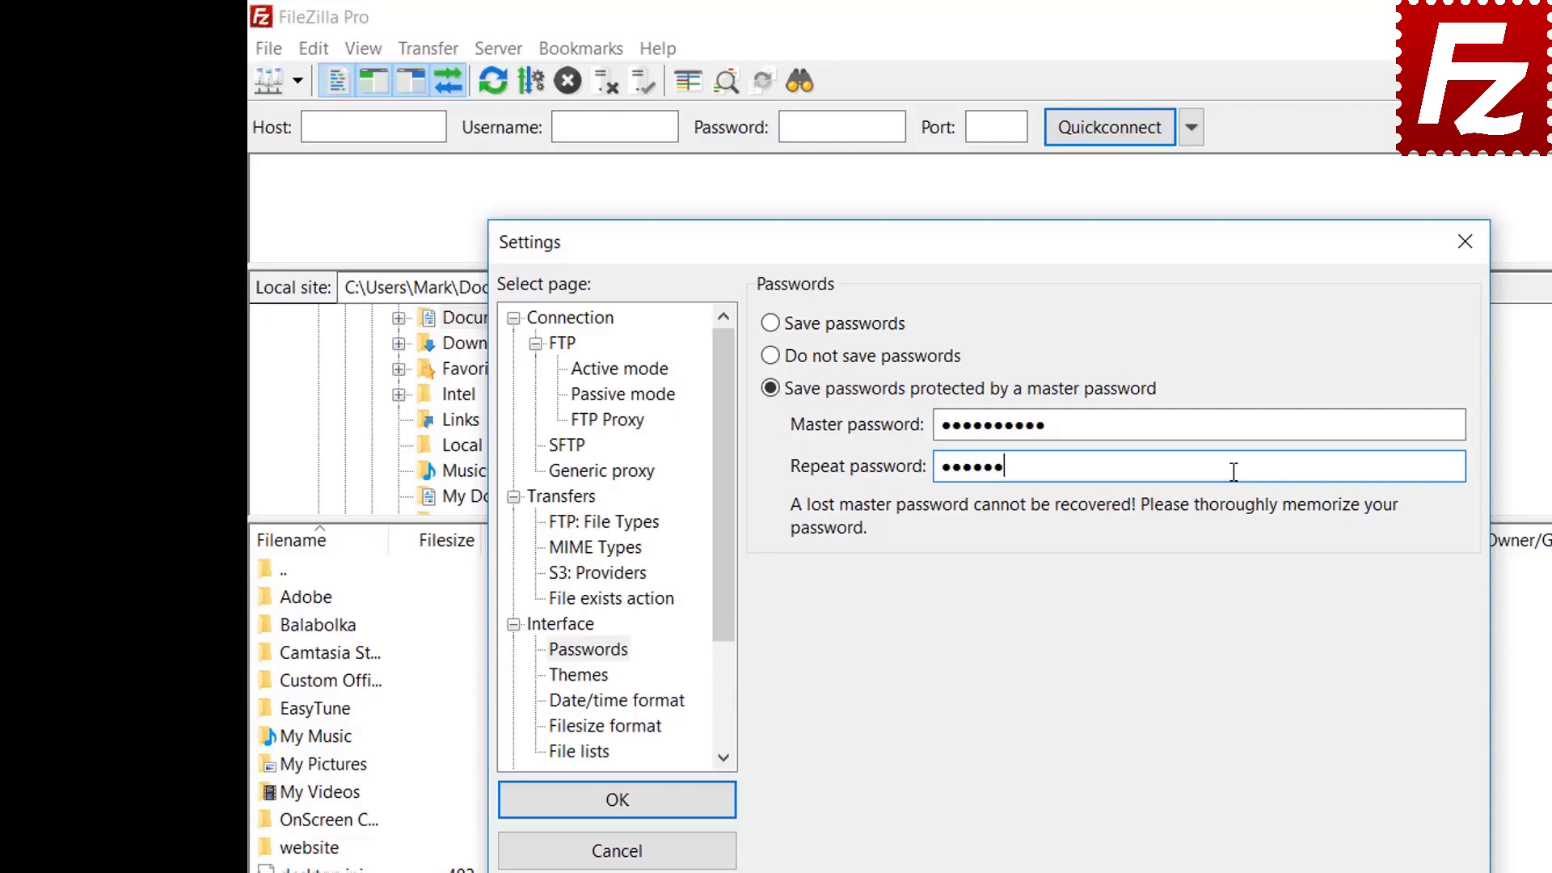
pyautogui.write('••••')
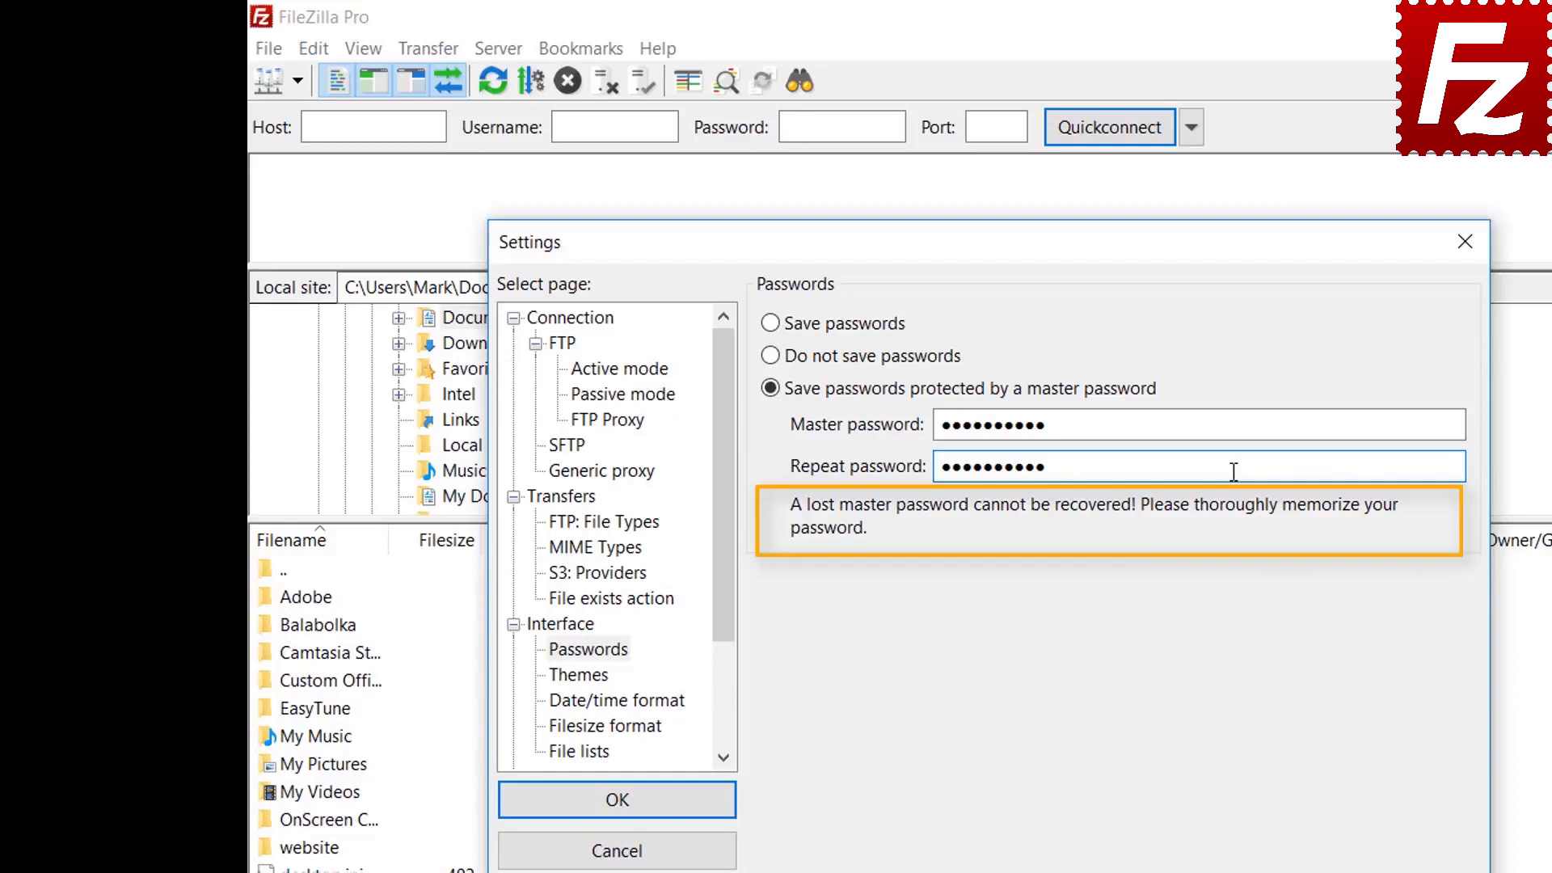
pyautogui.click(619, 805)
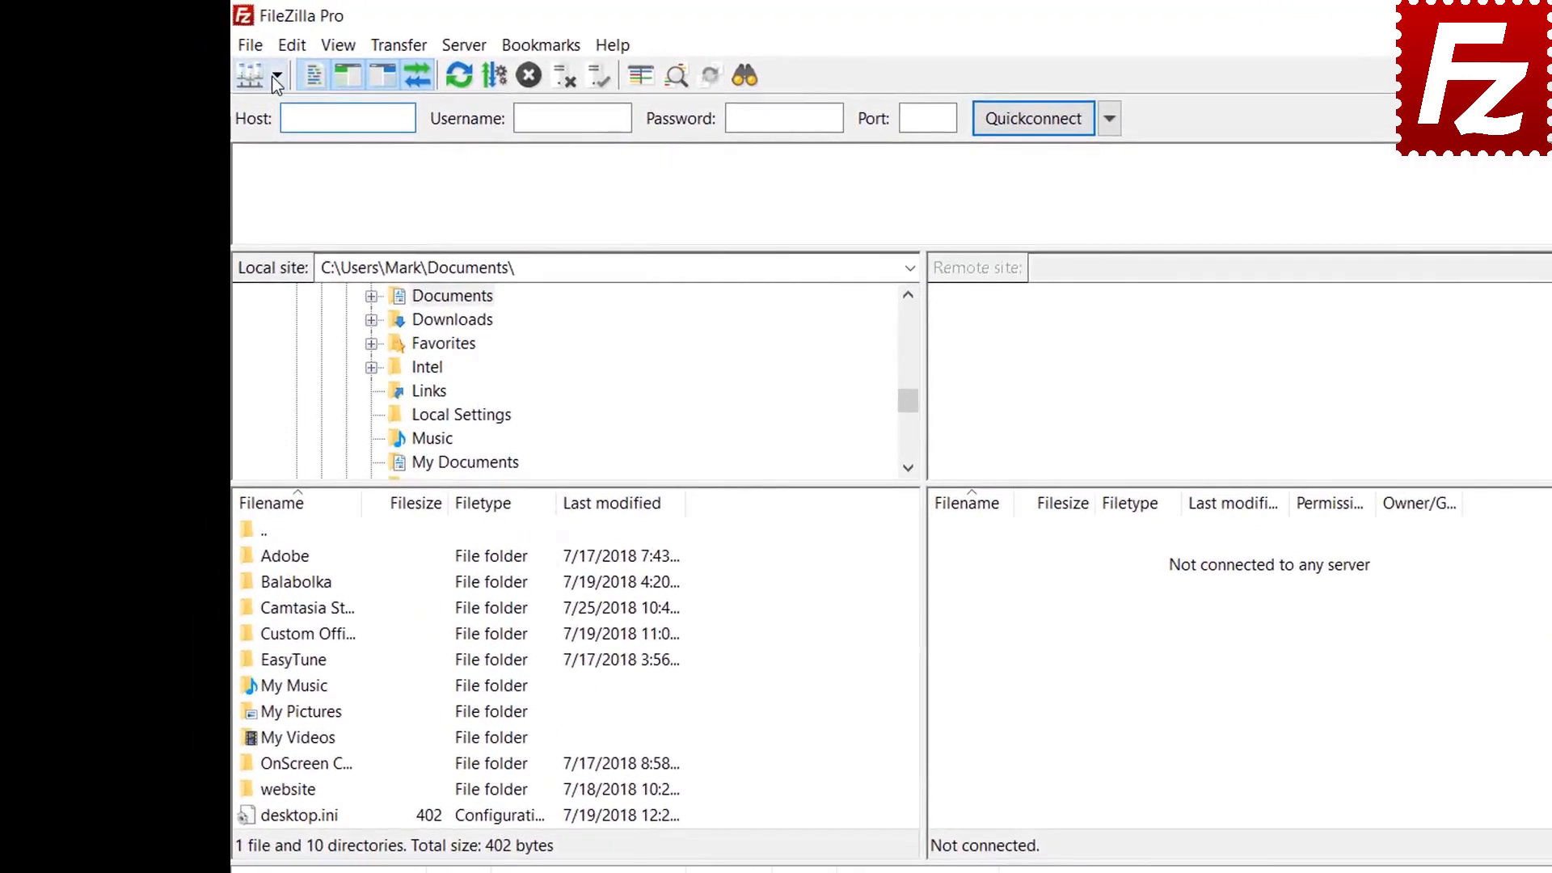
# Connect to the saved FTP Tutorial site, unlocking it with the master password
pyautogui.click(277, 77)
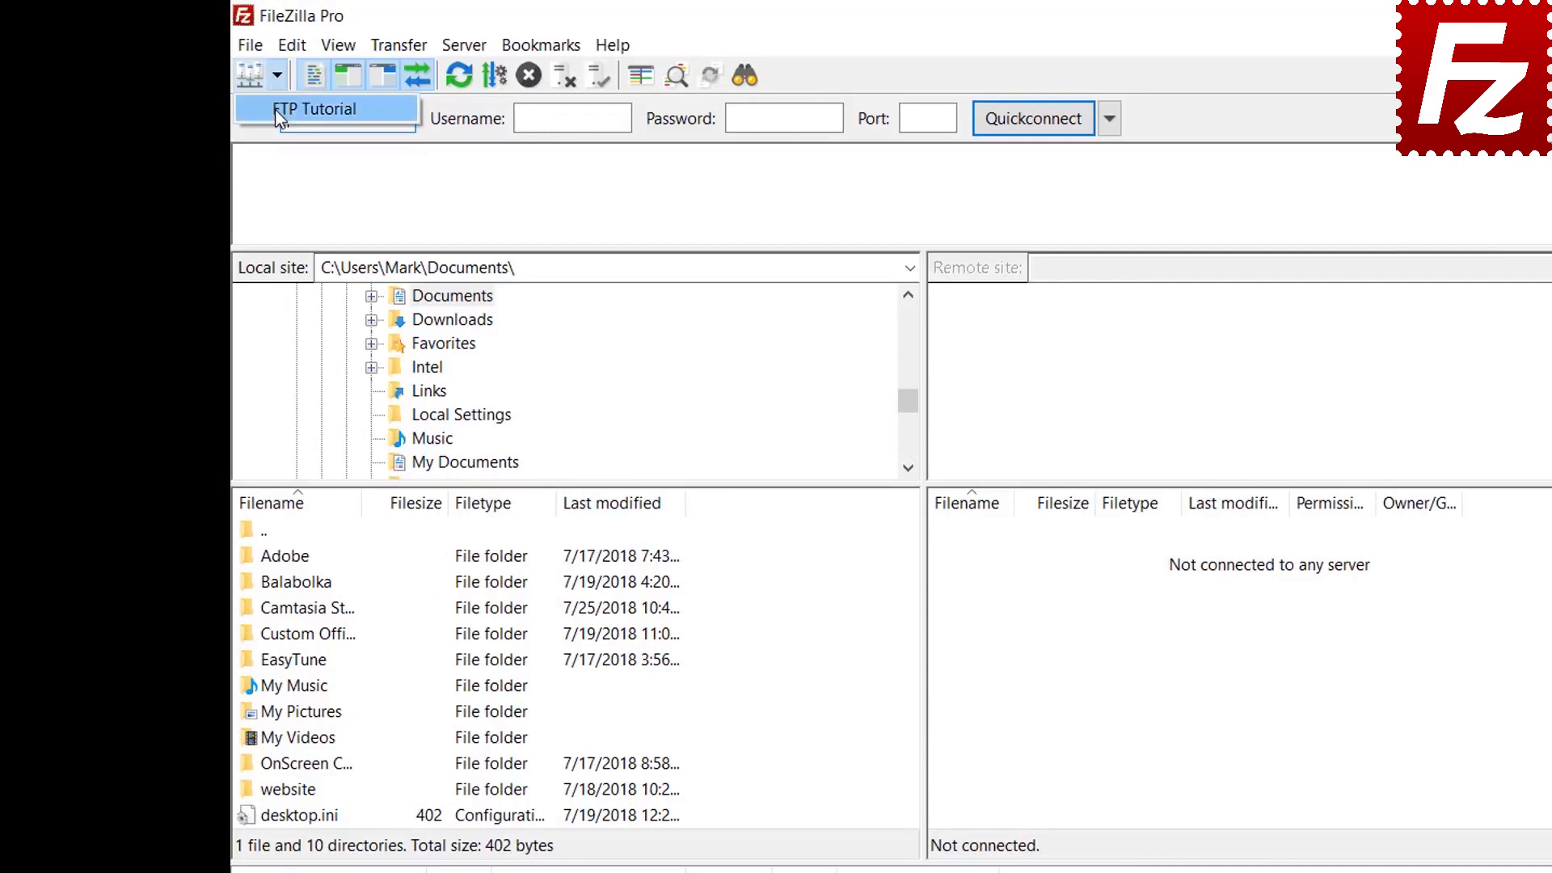
pyautogui.click(274, 109)
pyautogui.write('••••')
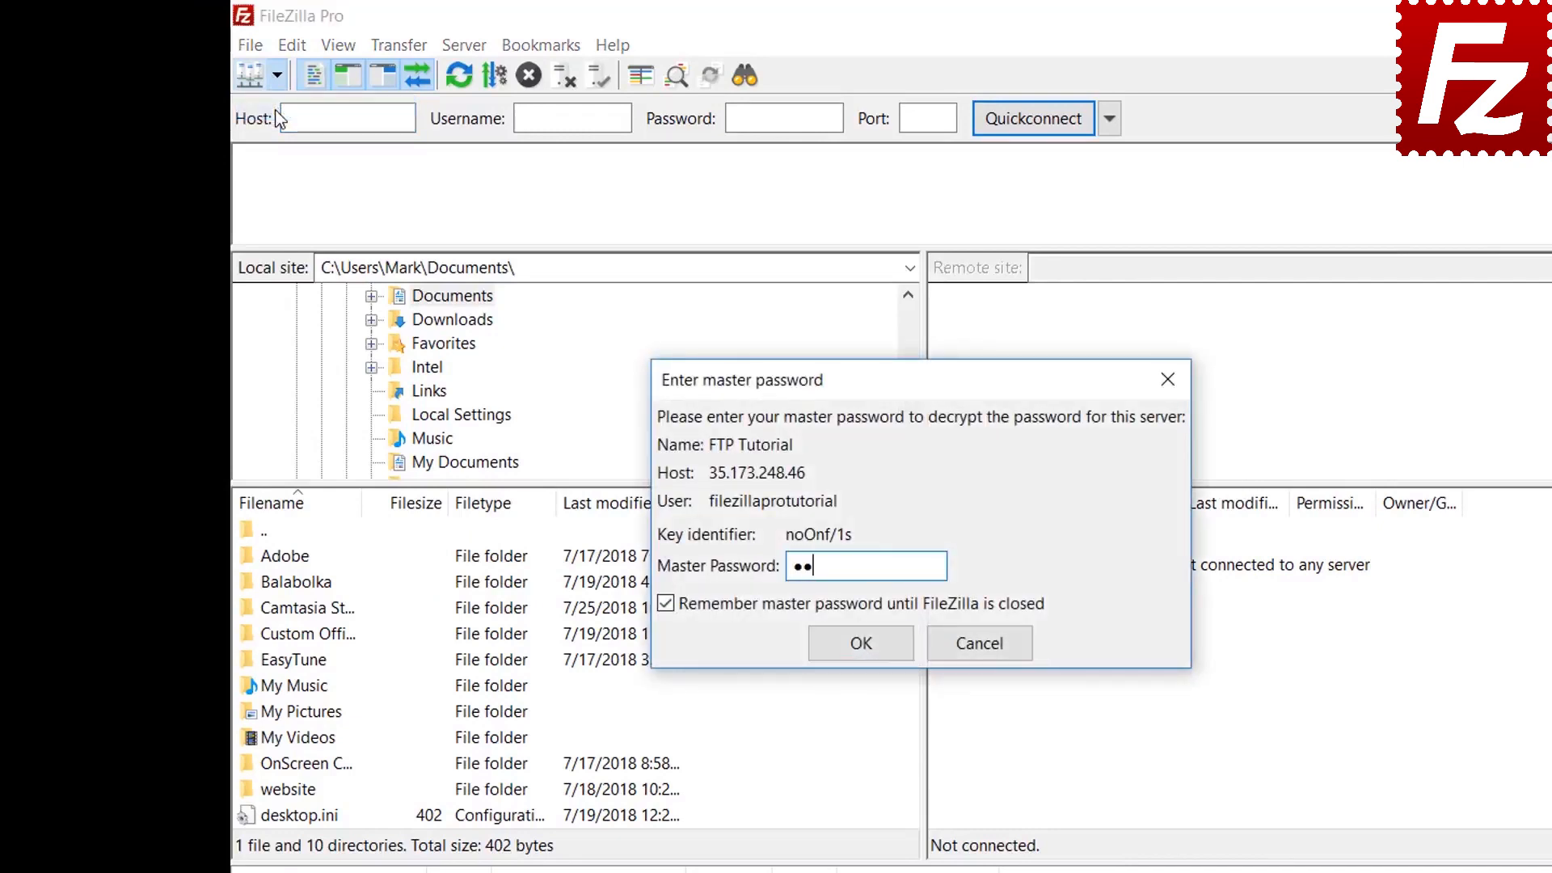
pyautogui.write('••••••')
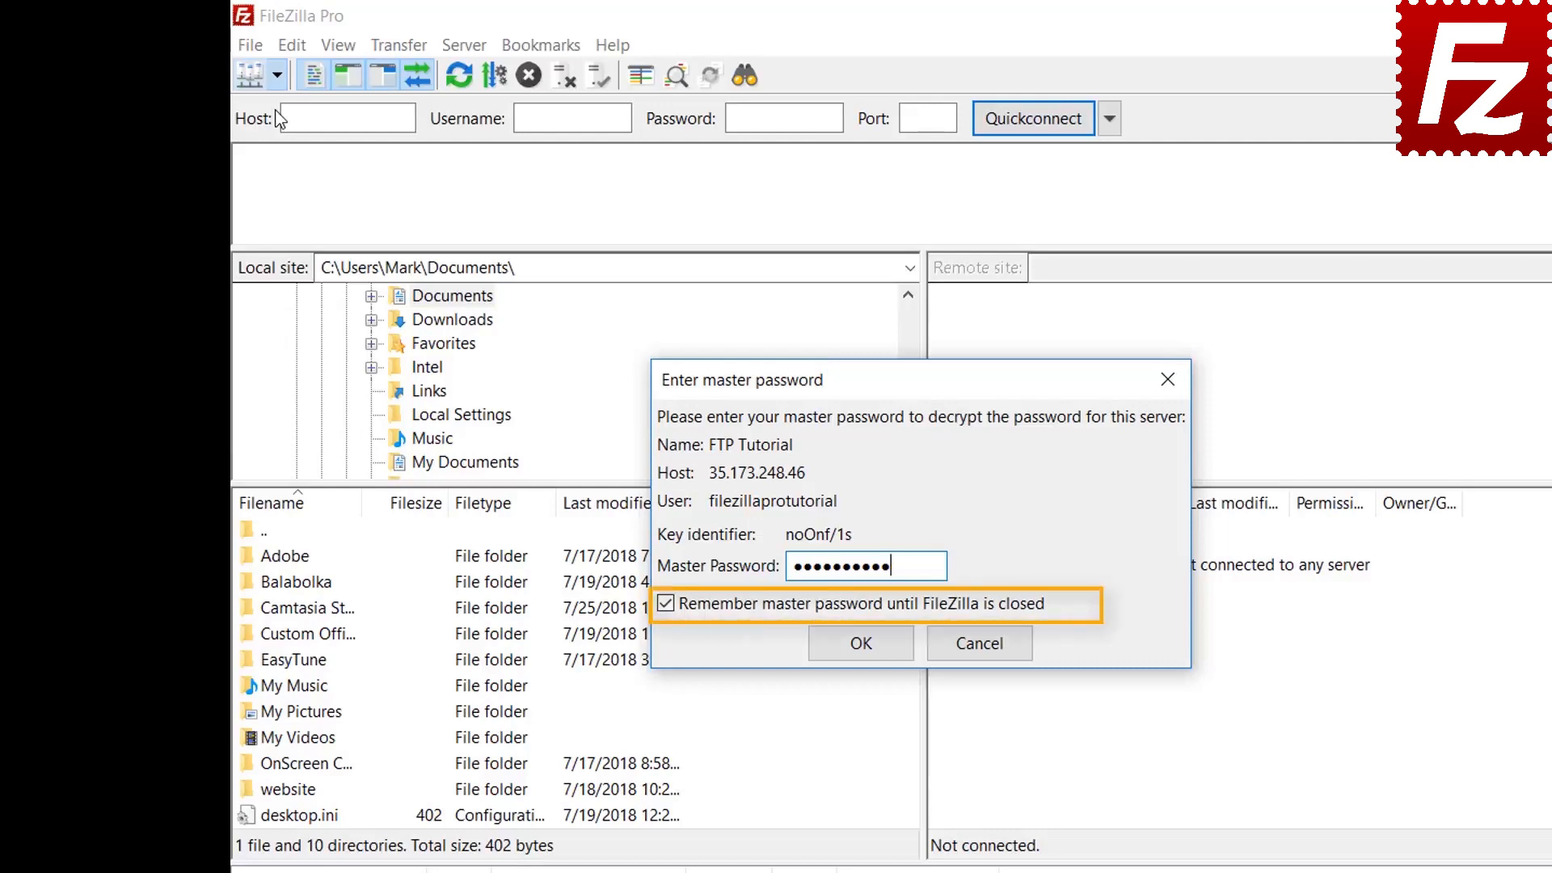
pyautogui.click(858, 644)
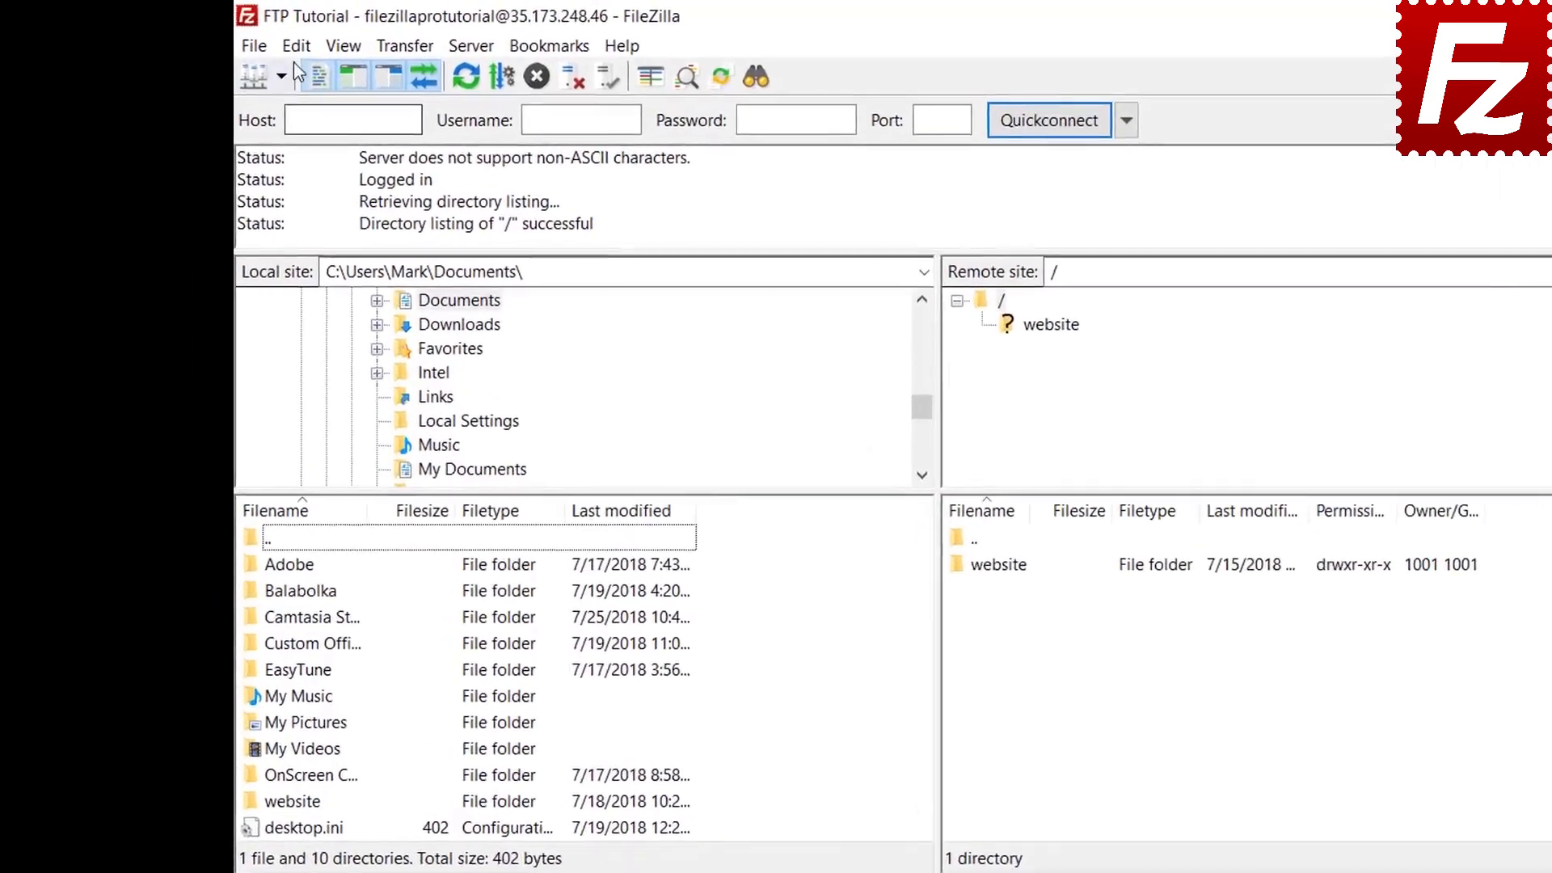
pyautogui.click(245, 39)
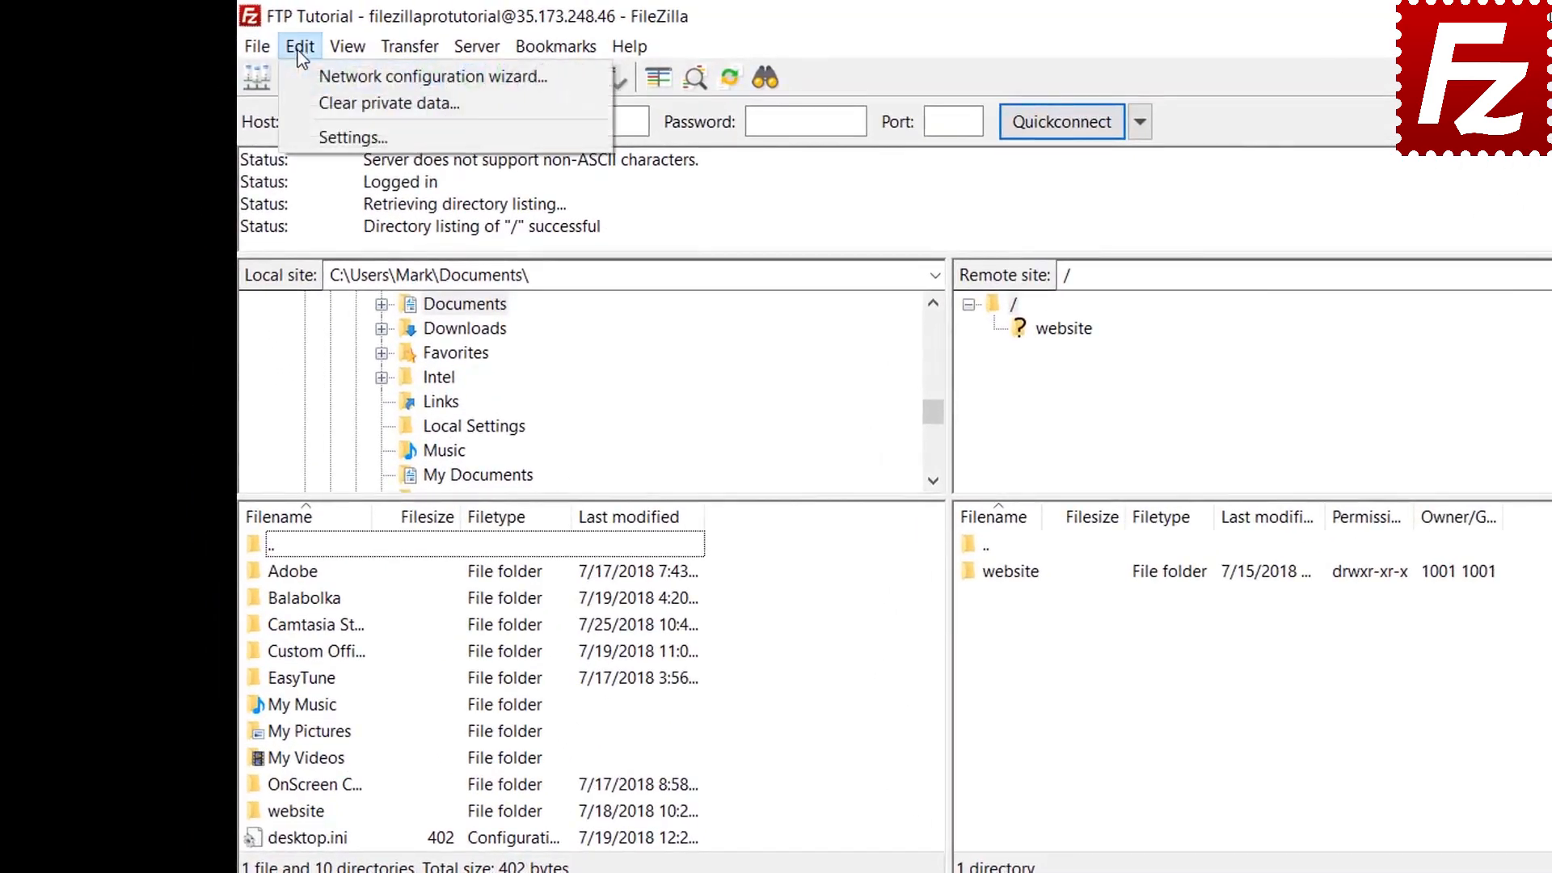
pyautogui.click(309, 136)
pyautogui.click(563, 622)
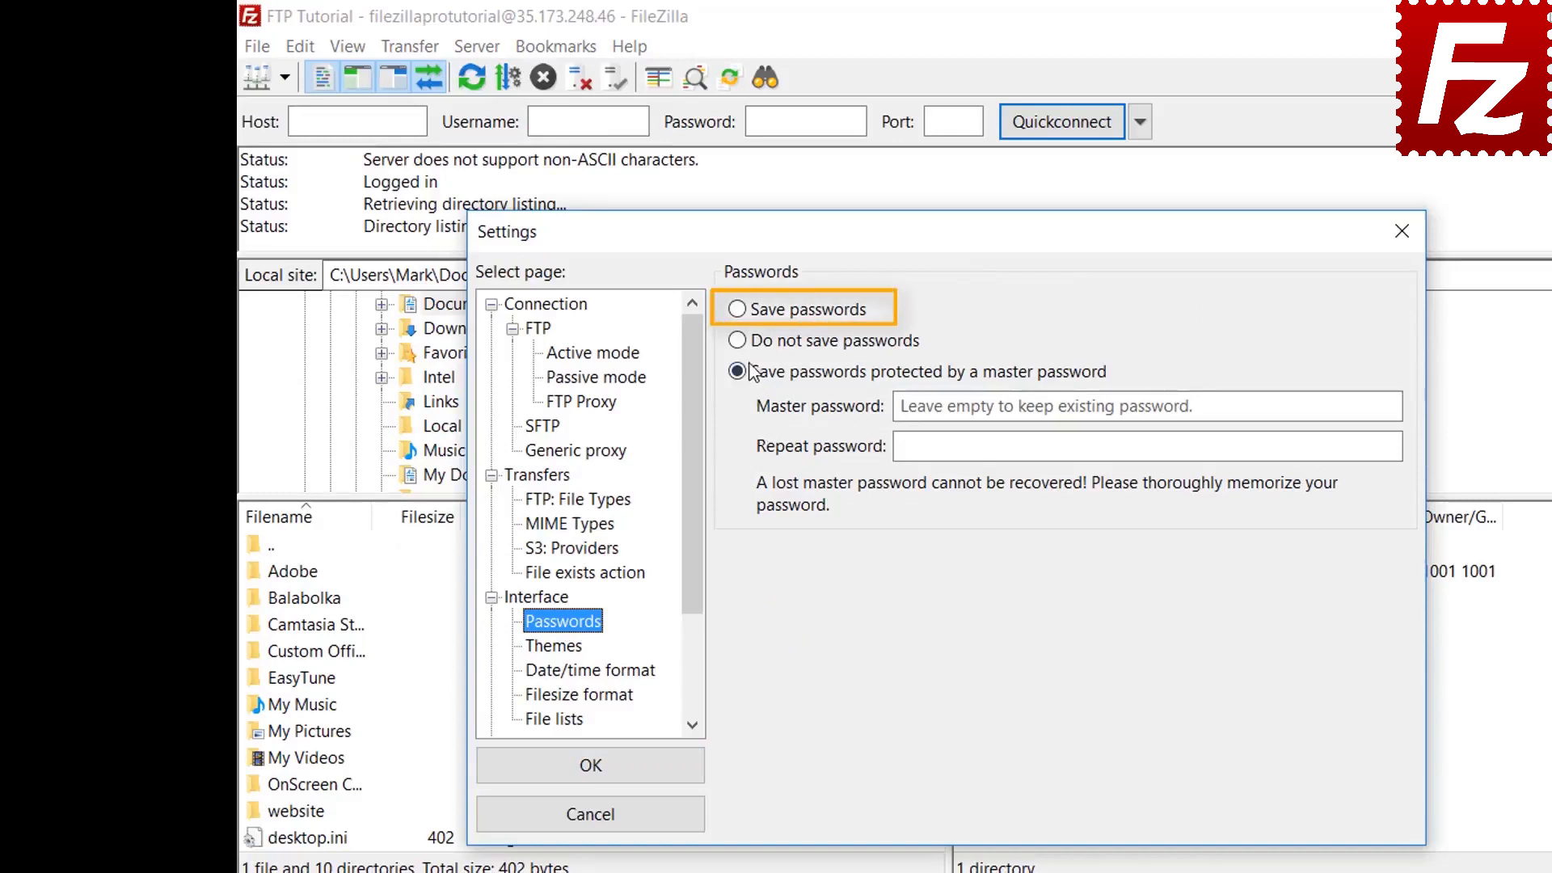
pyautogui.click(740, 311)
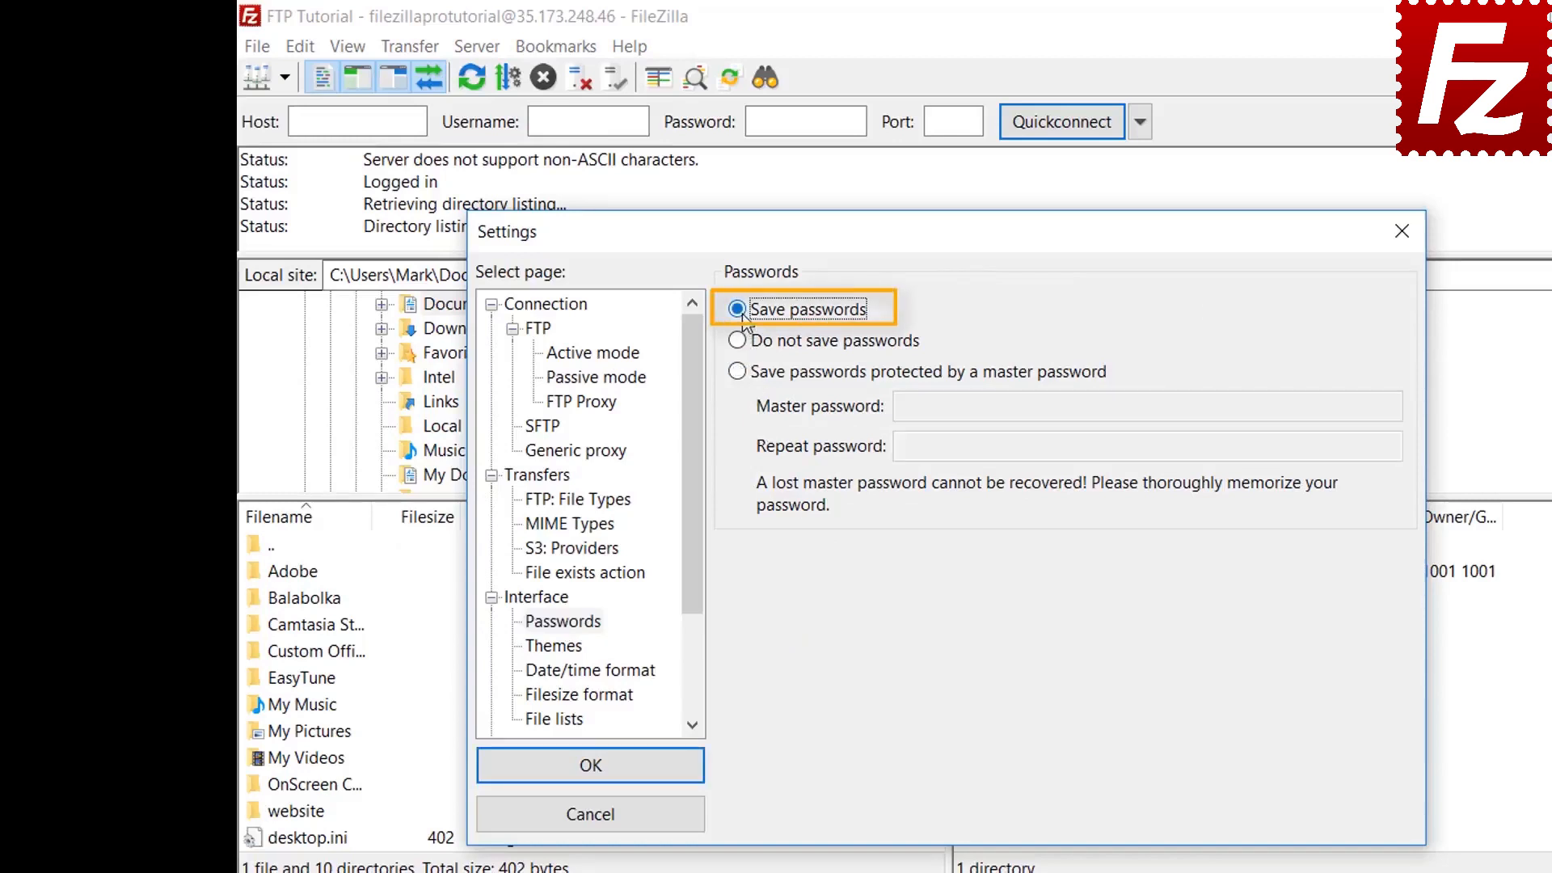
pyautogui.click(608, 777)
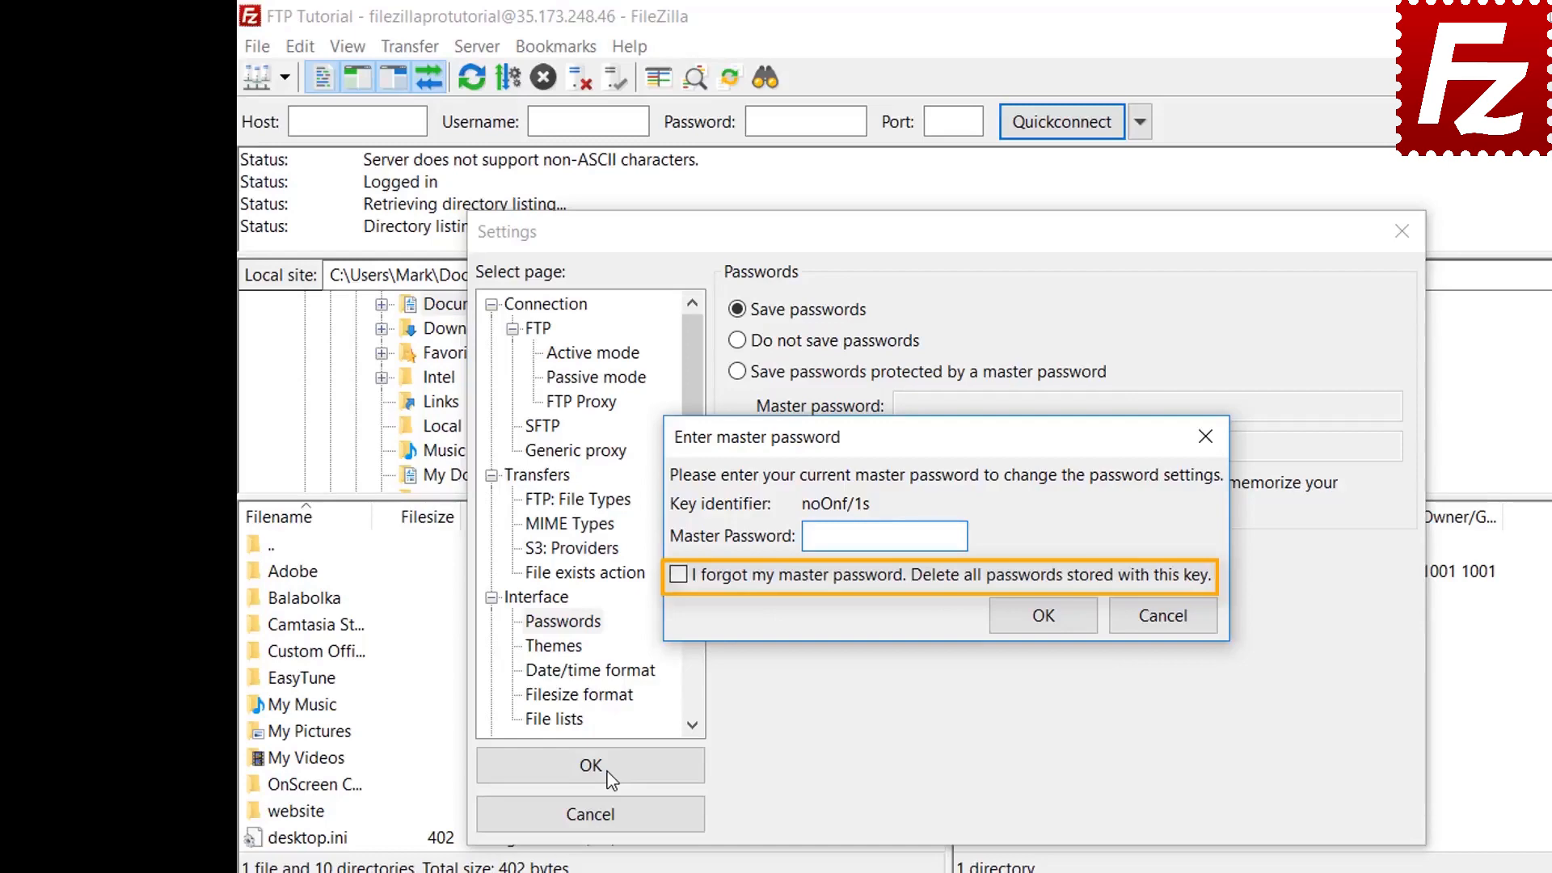
pyautogui.click(1164, 618)
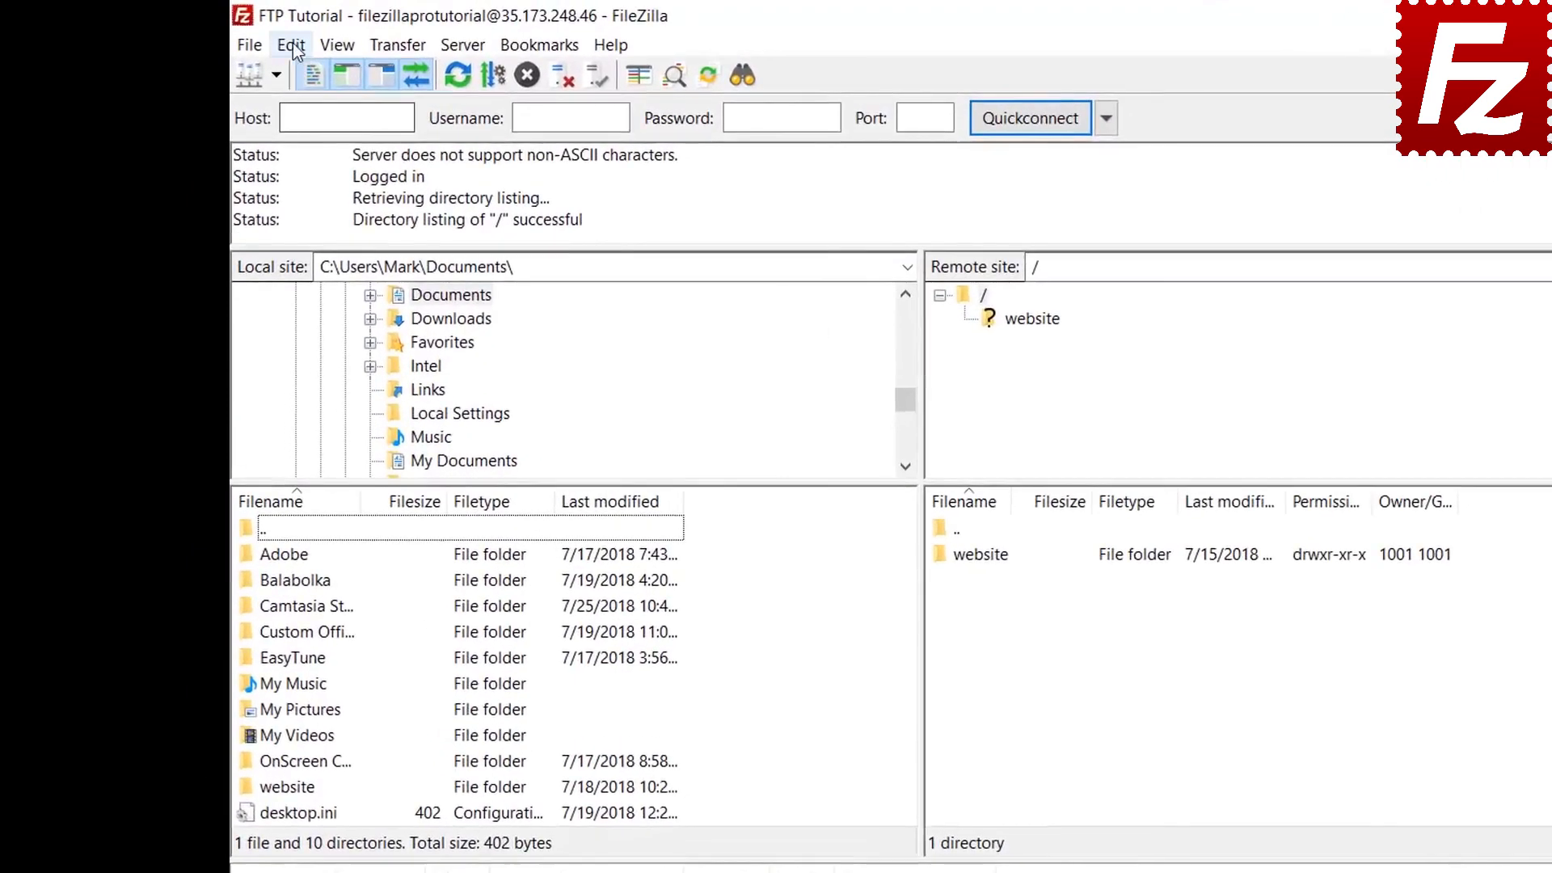
# Clear the Quickconnect history and reconnect information through Clear private data
pyautogui.click(268, 40)
pyautogui.click(299, 99)
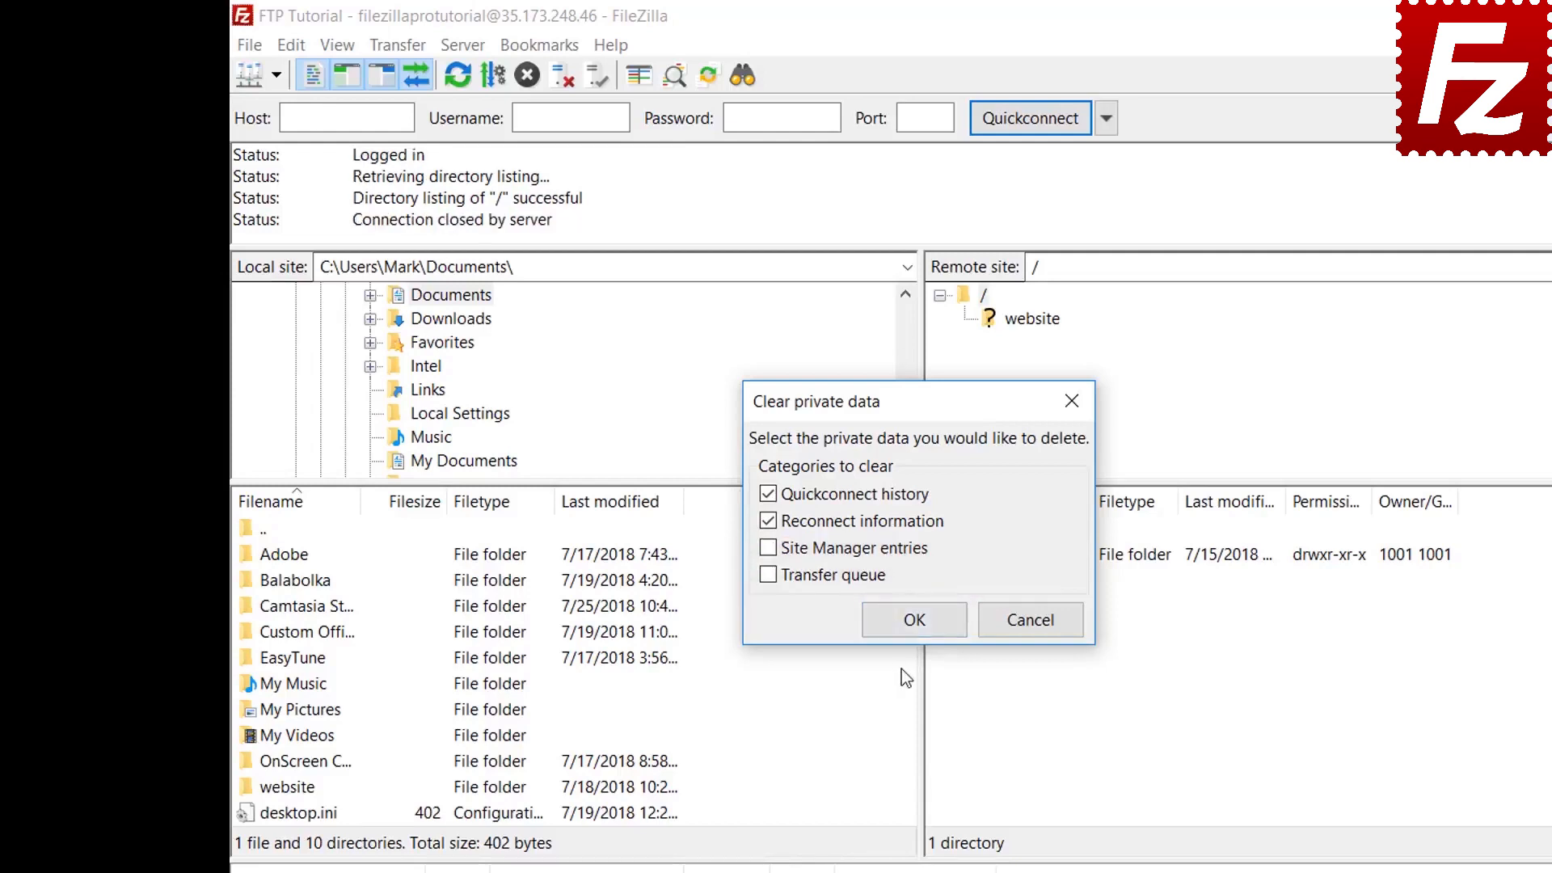
pyautogui.press('Return')
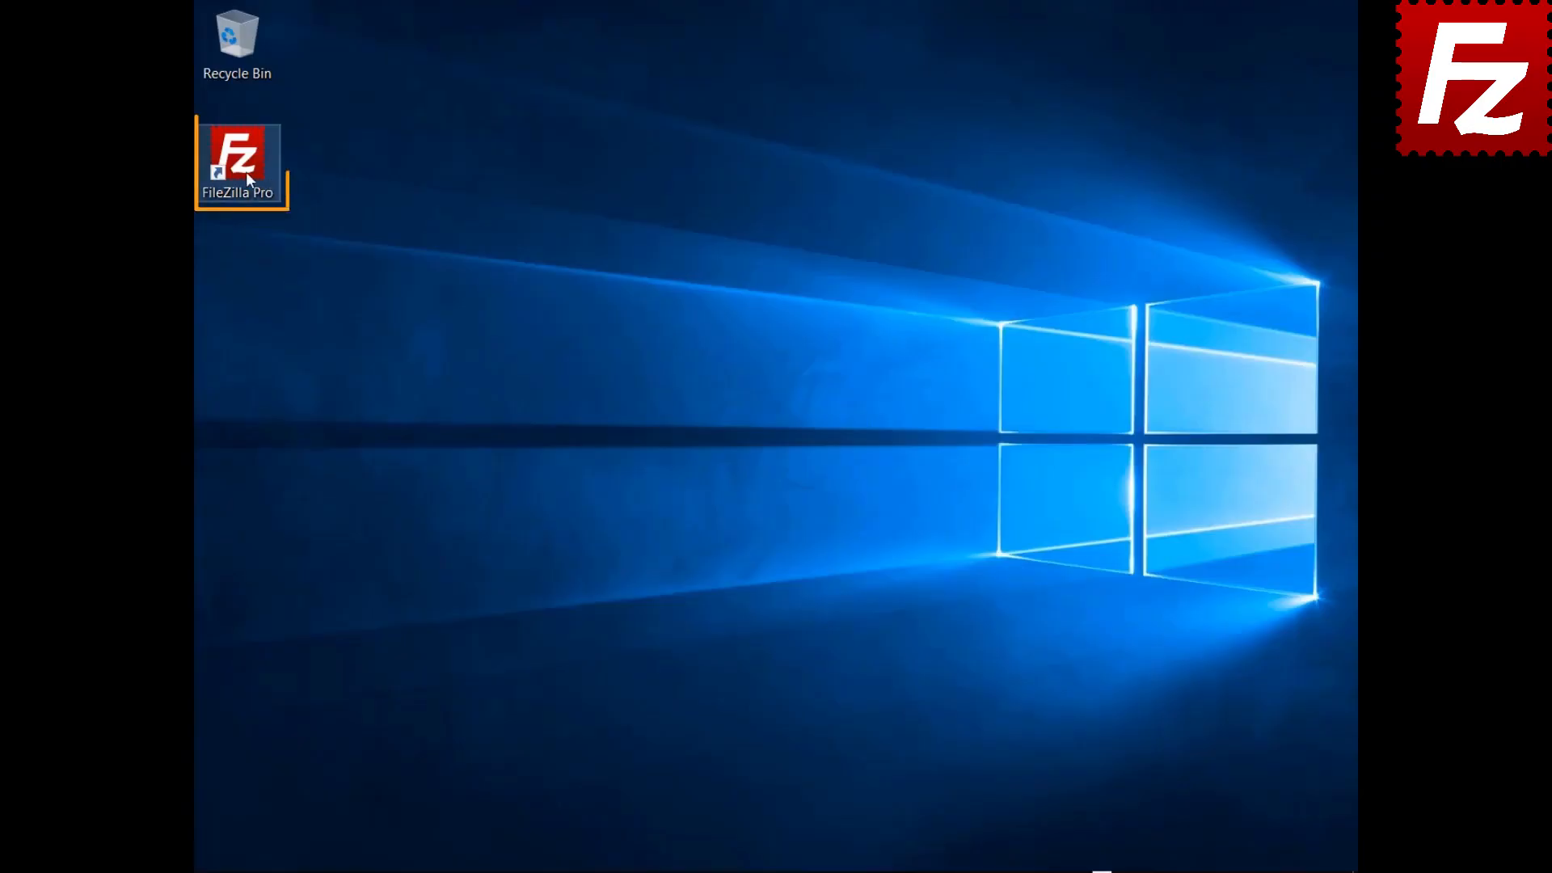
# Relaunch FileZilla Pro, reconnect to FTP Tutorial, and open remote file search at /
pyautogui.doubleClick(247, 173)
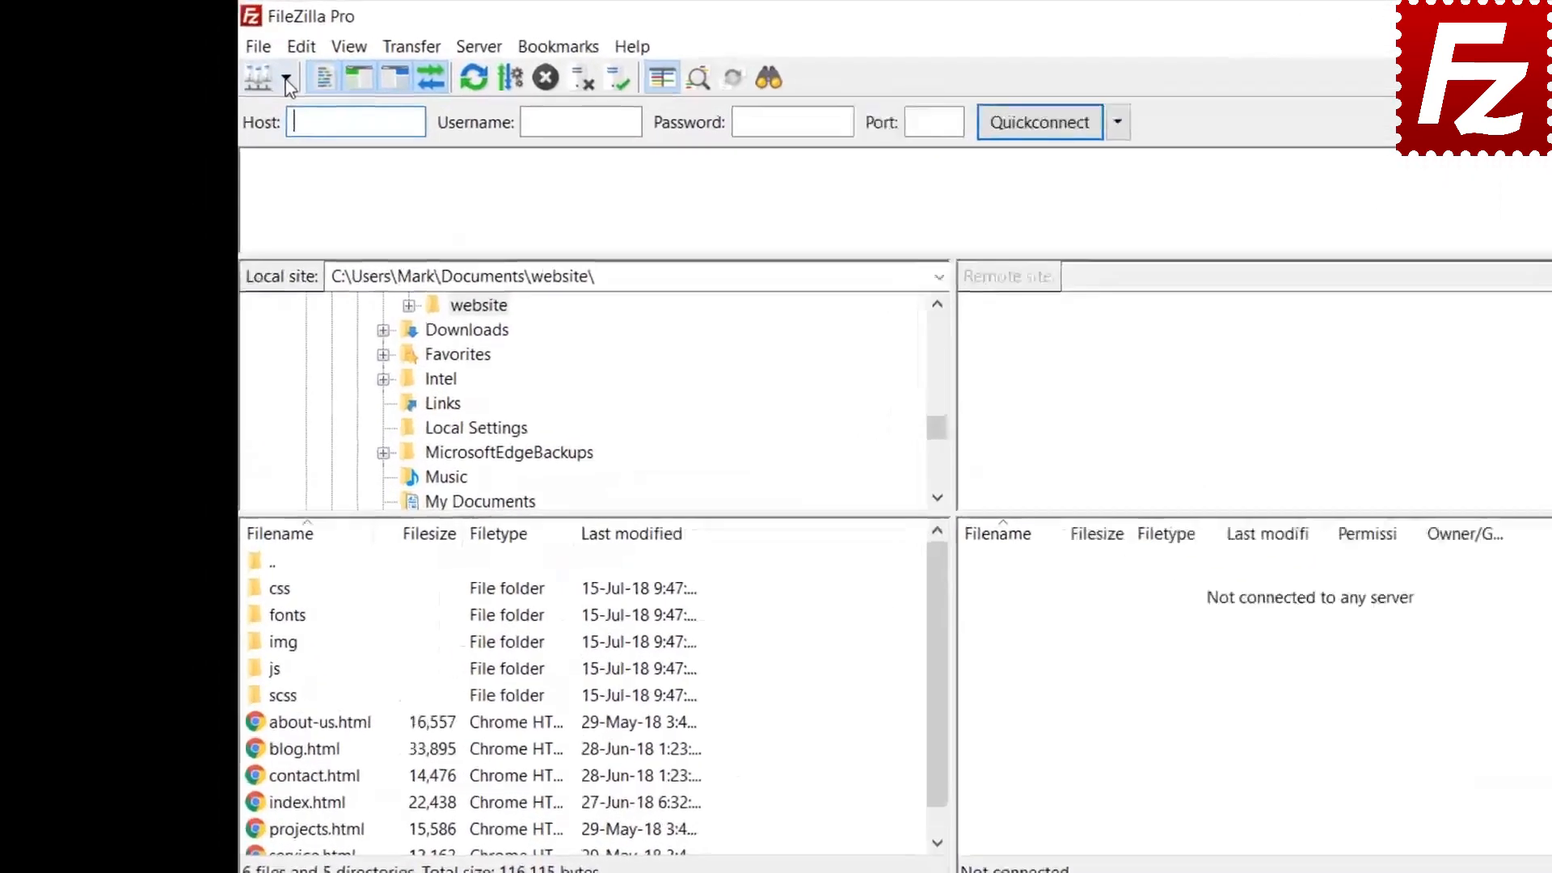
pyautogui.click(234, 63)
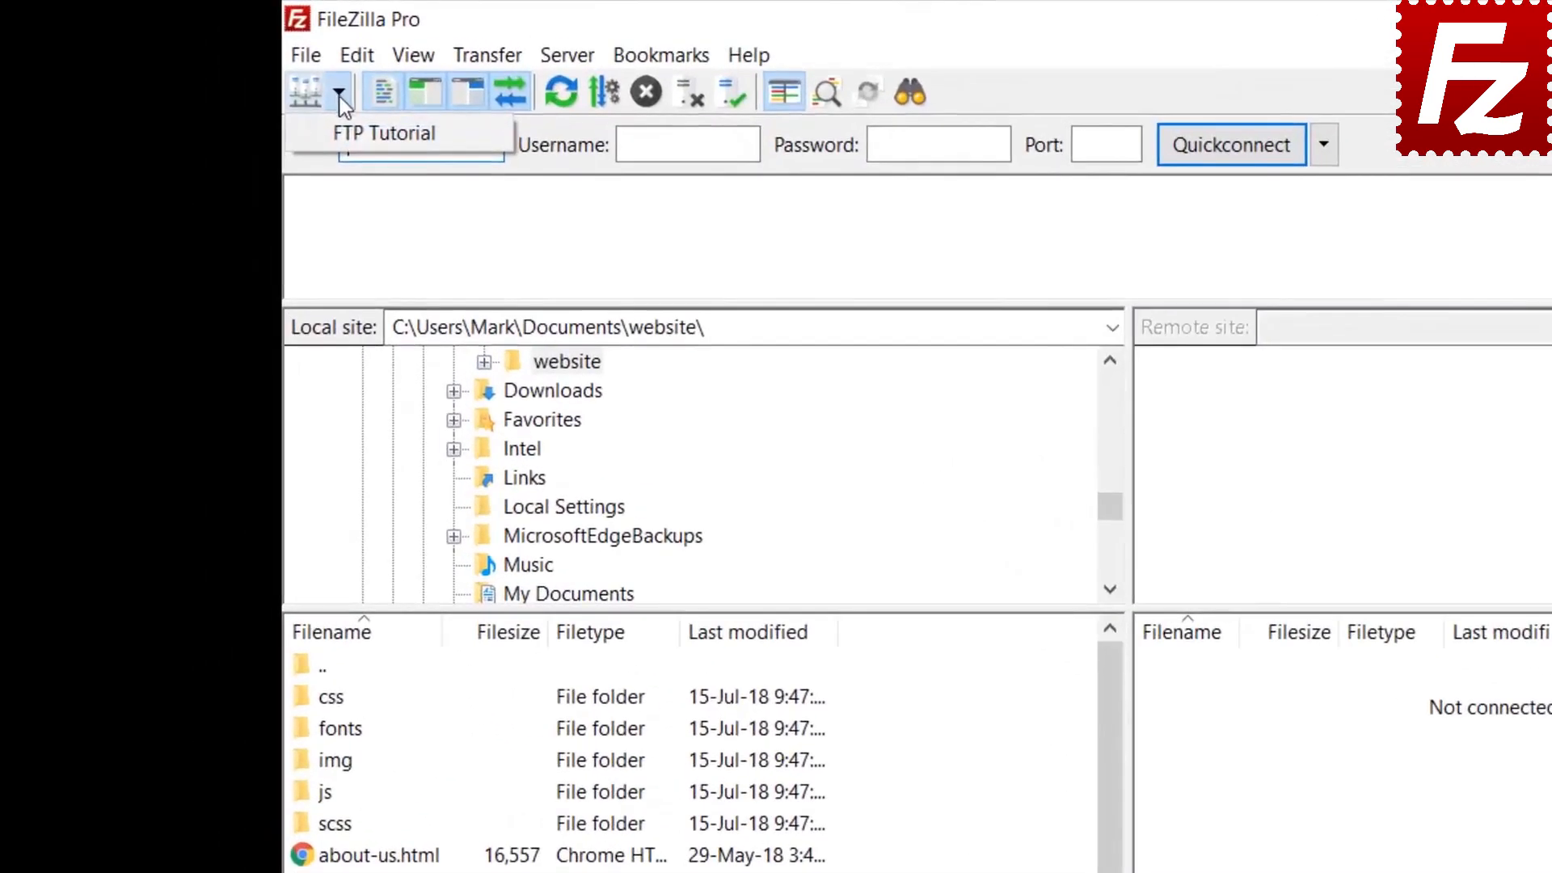
pyautogui.click(246, 92)
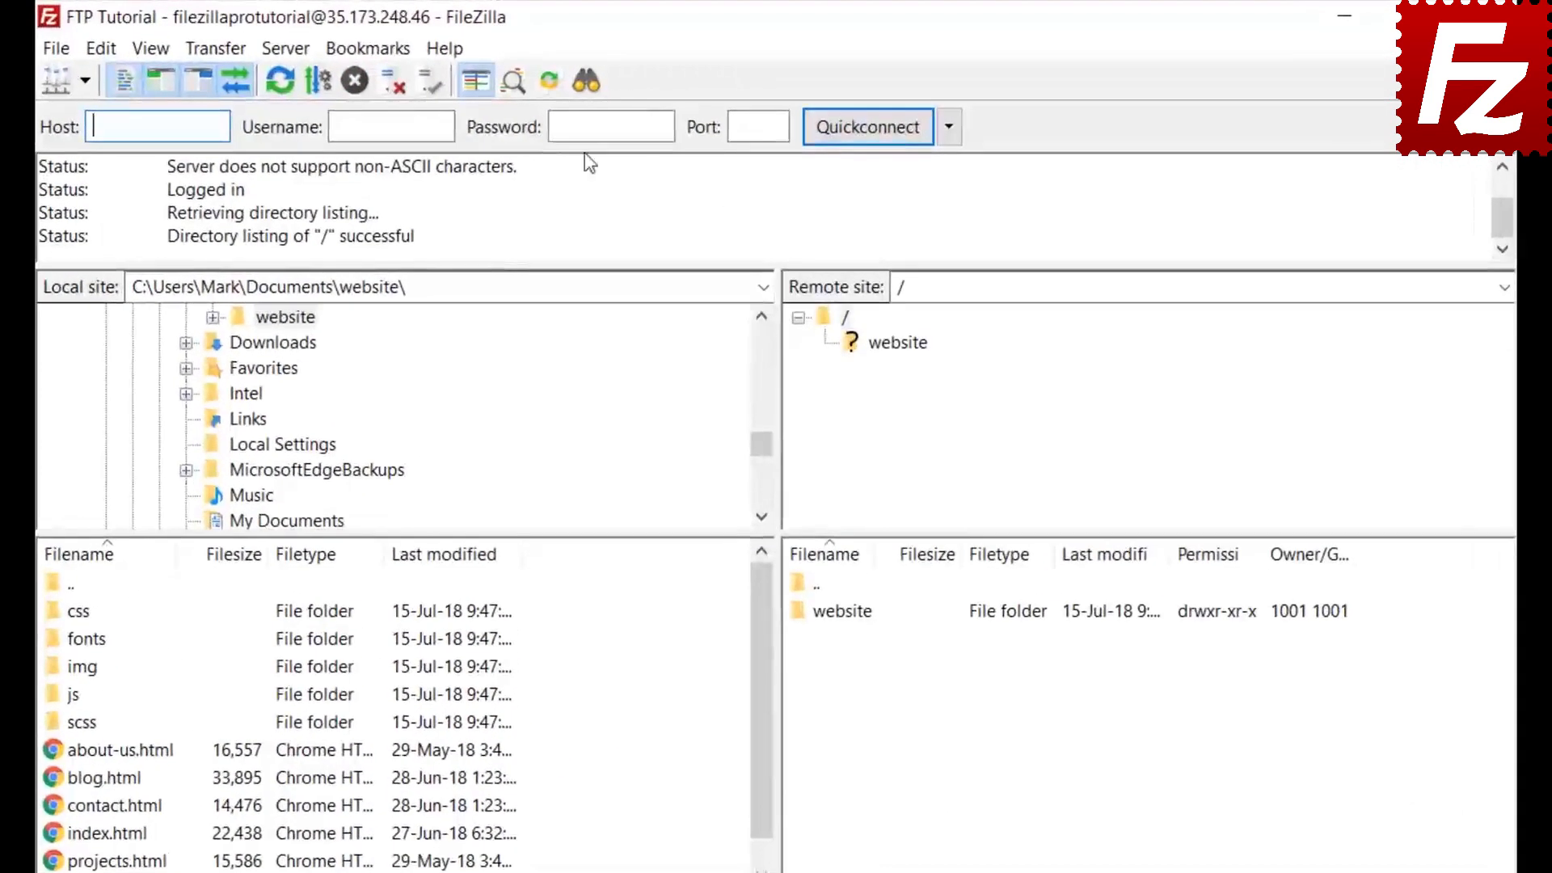
pyautogui.click(586, 81)
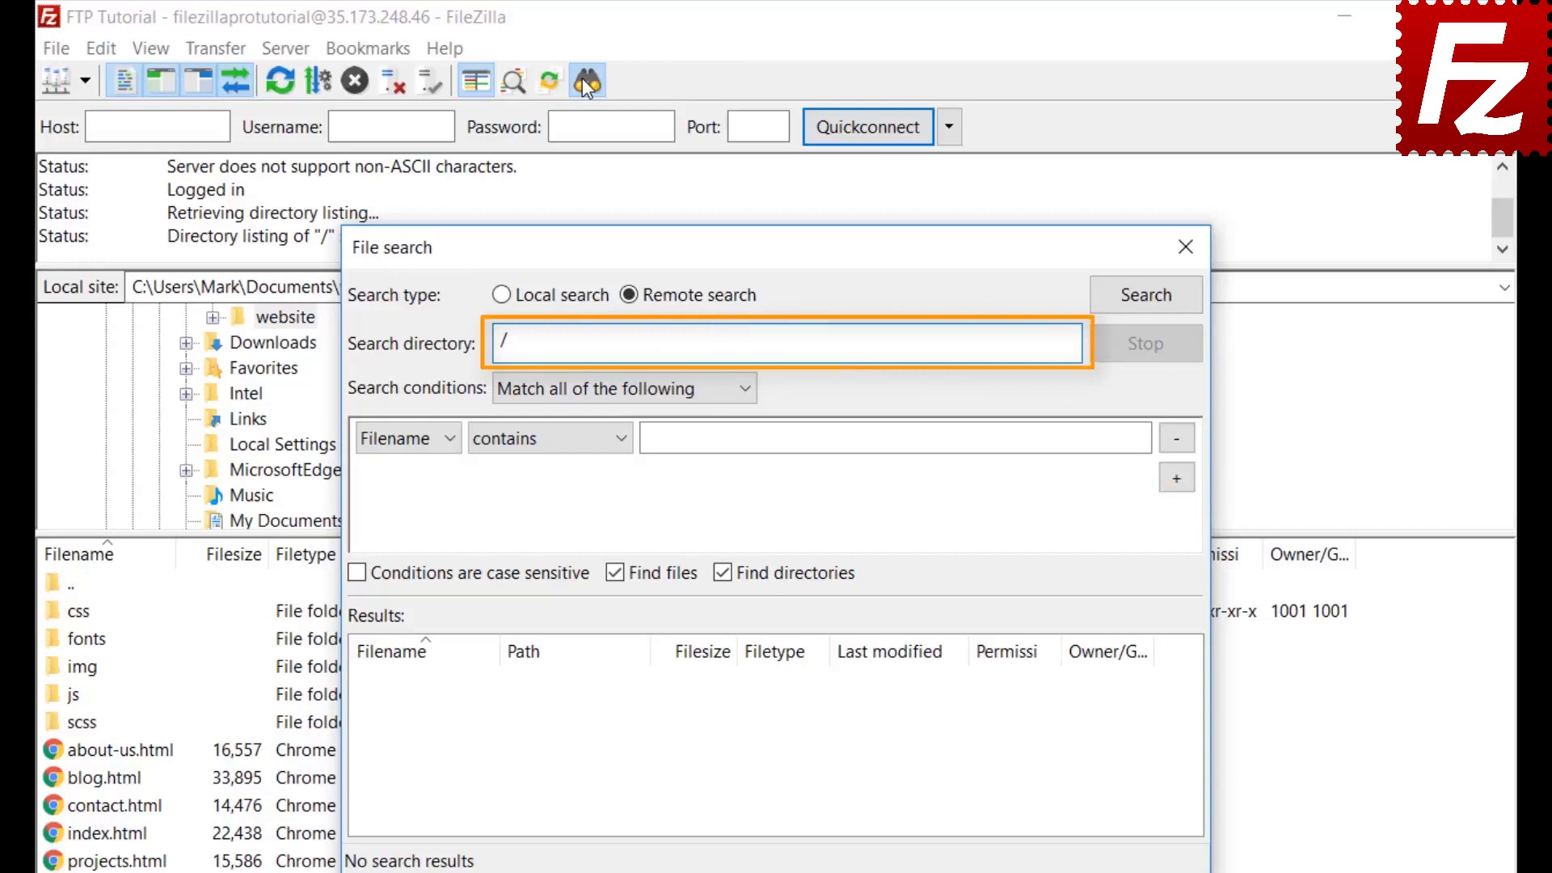
# Set the first search condition to Filename contains '.jpg', matching all conditions
pyautogui.click(569, 391)
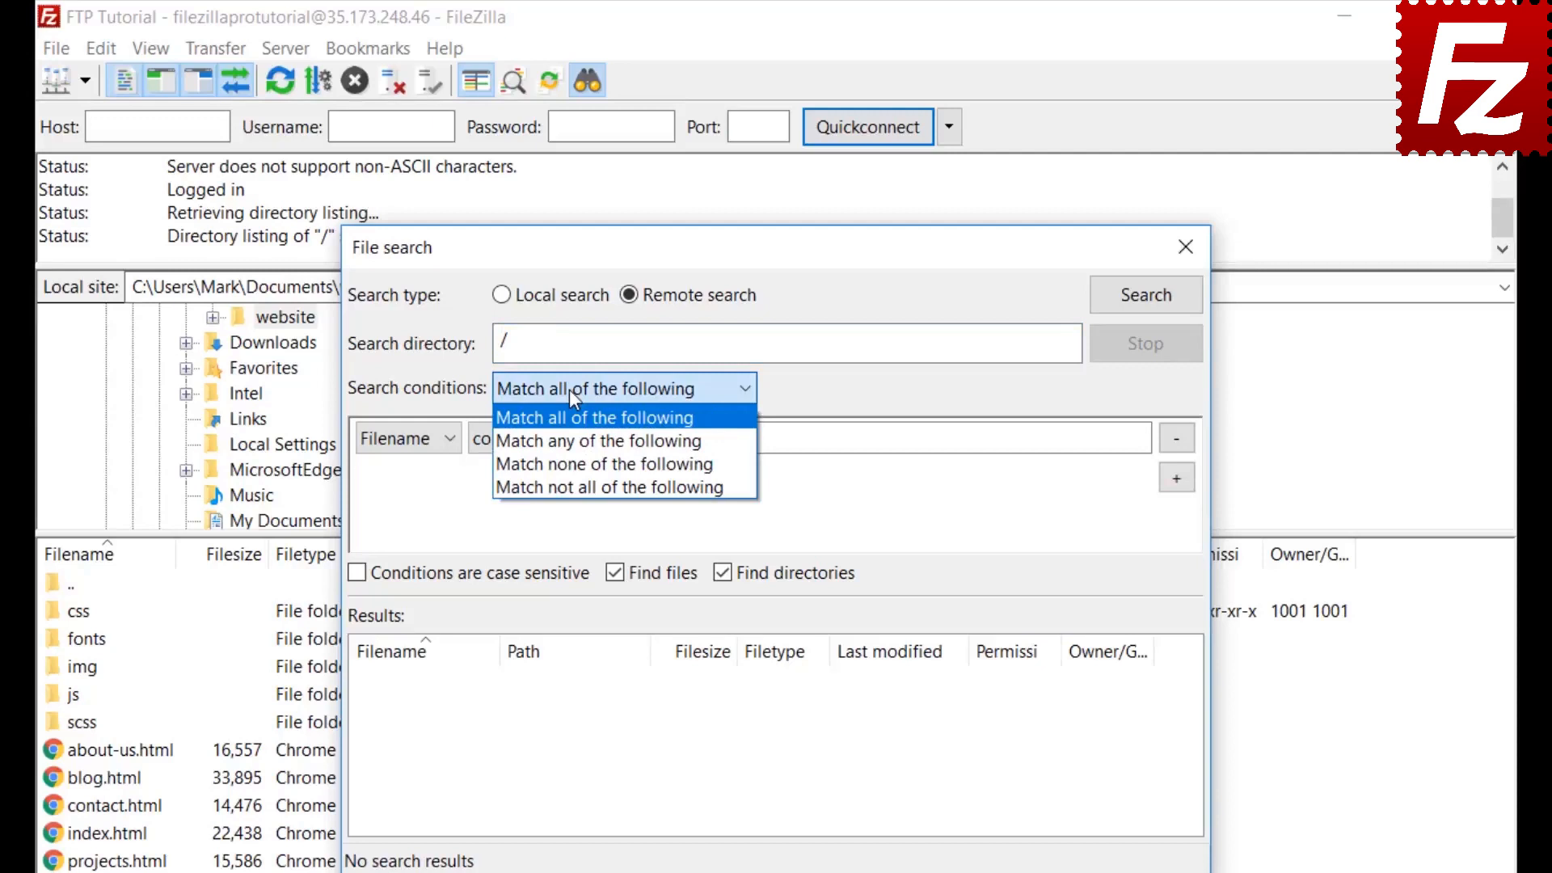
pyautogui.click(569, 390)
pyautogui.click(397, 445)
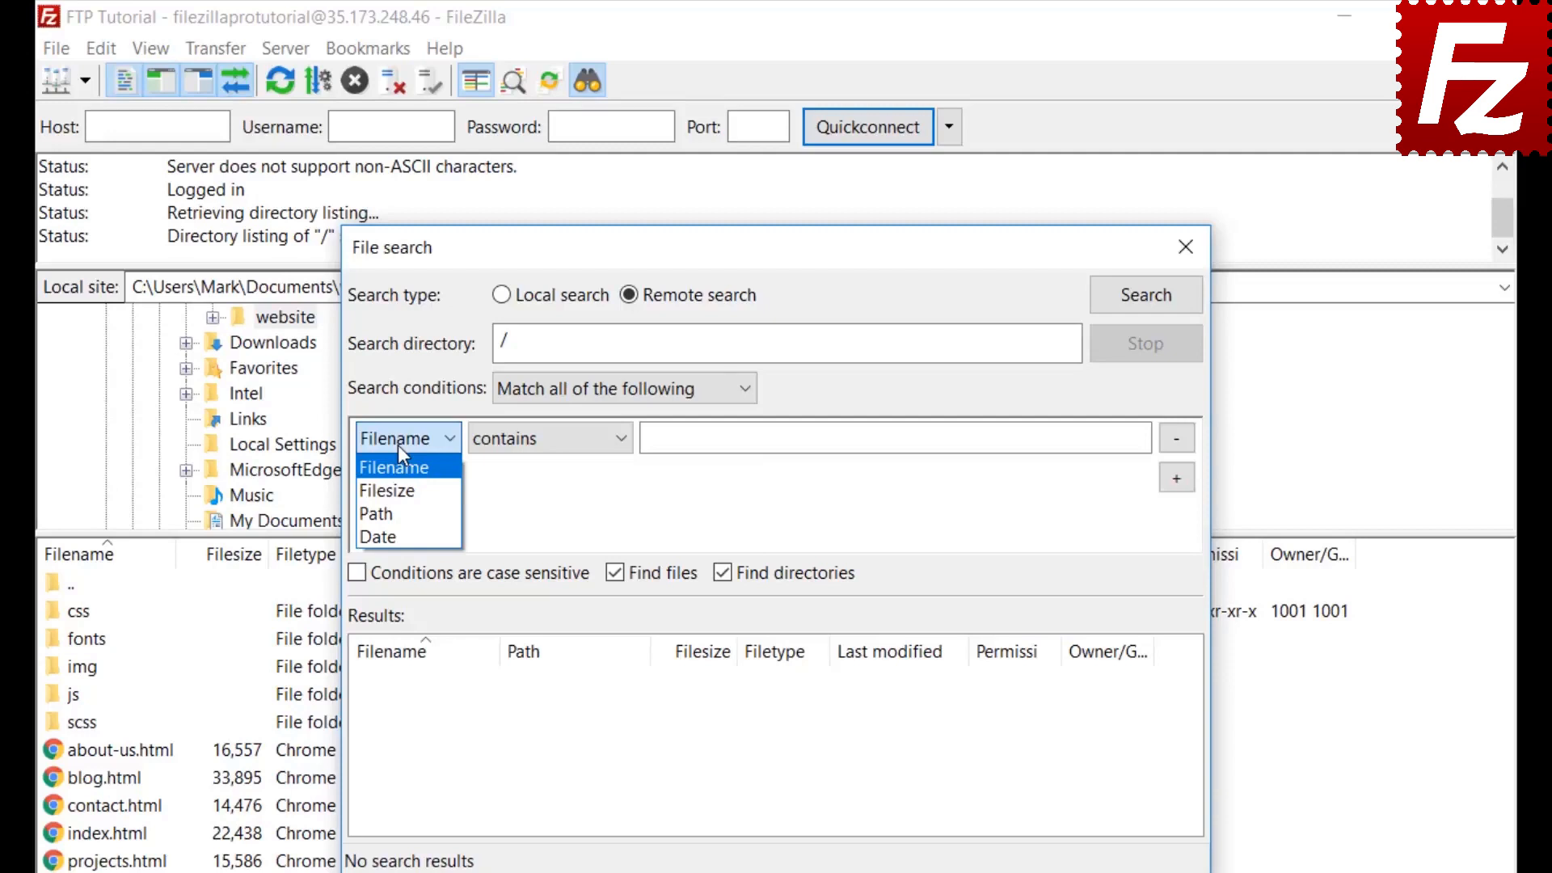
pyautogui.click(397, 445)
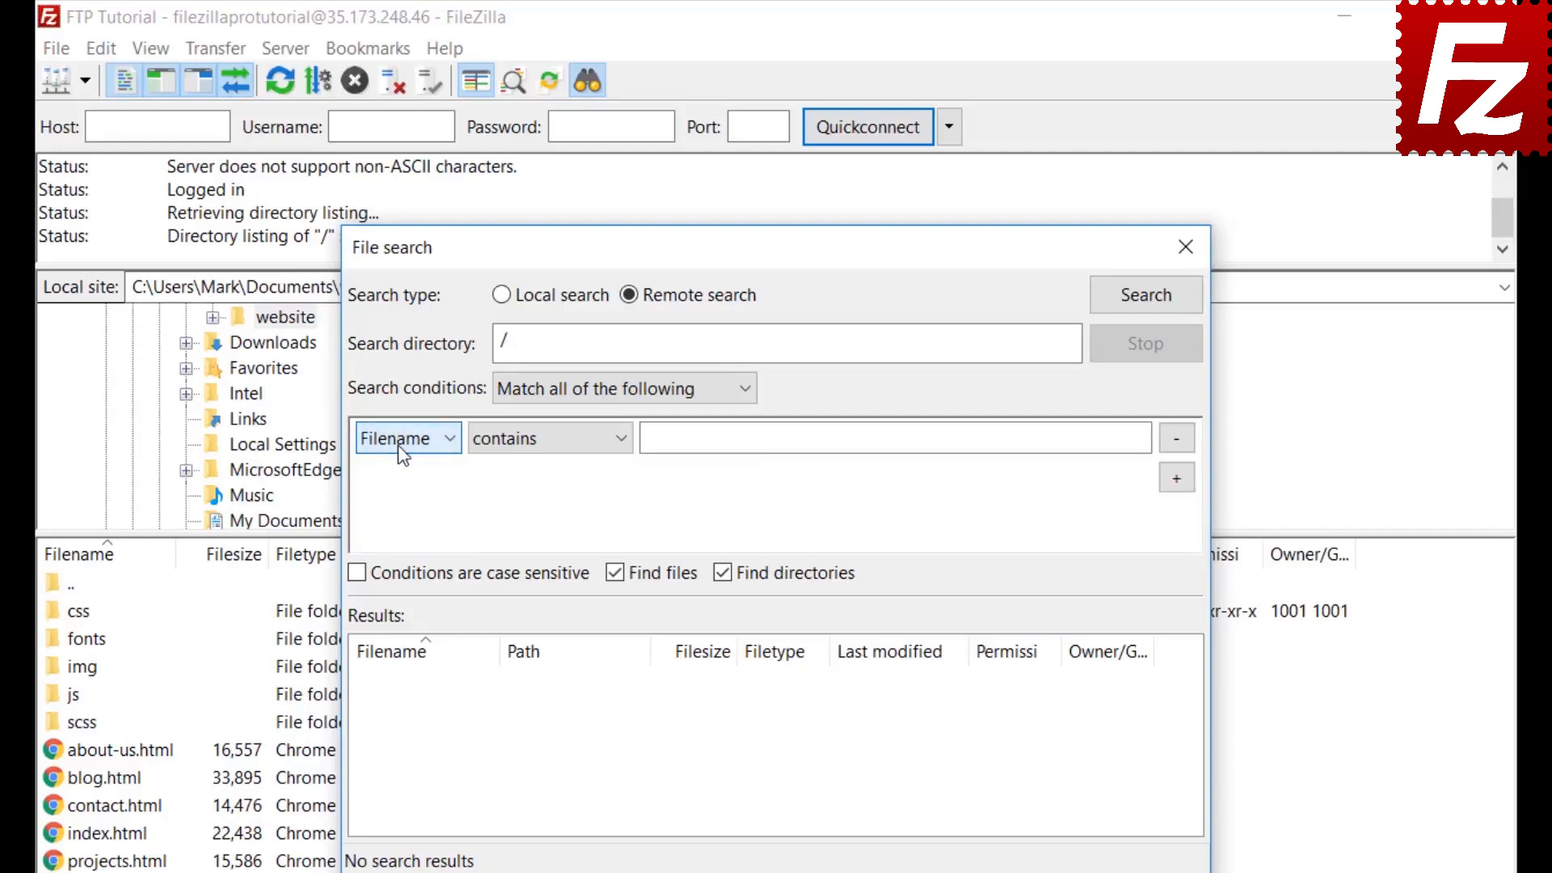
pyautogui.click(551, 456)
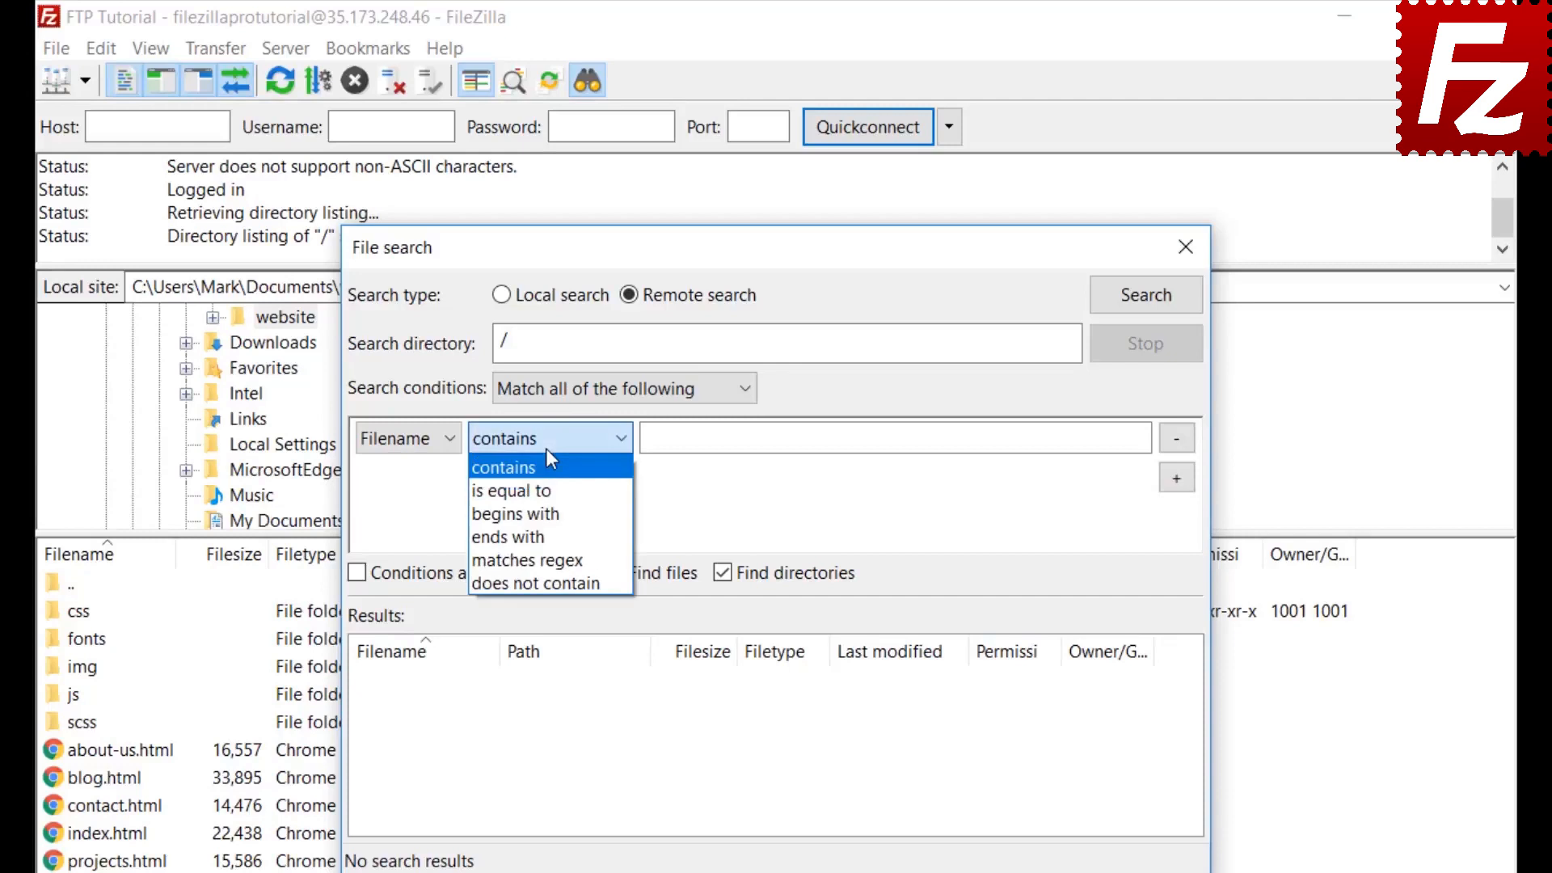
pyautogui.click(546, 449)
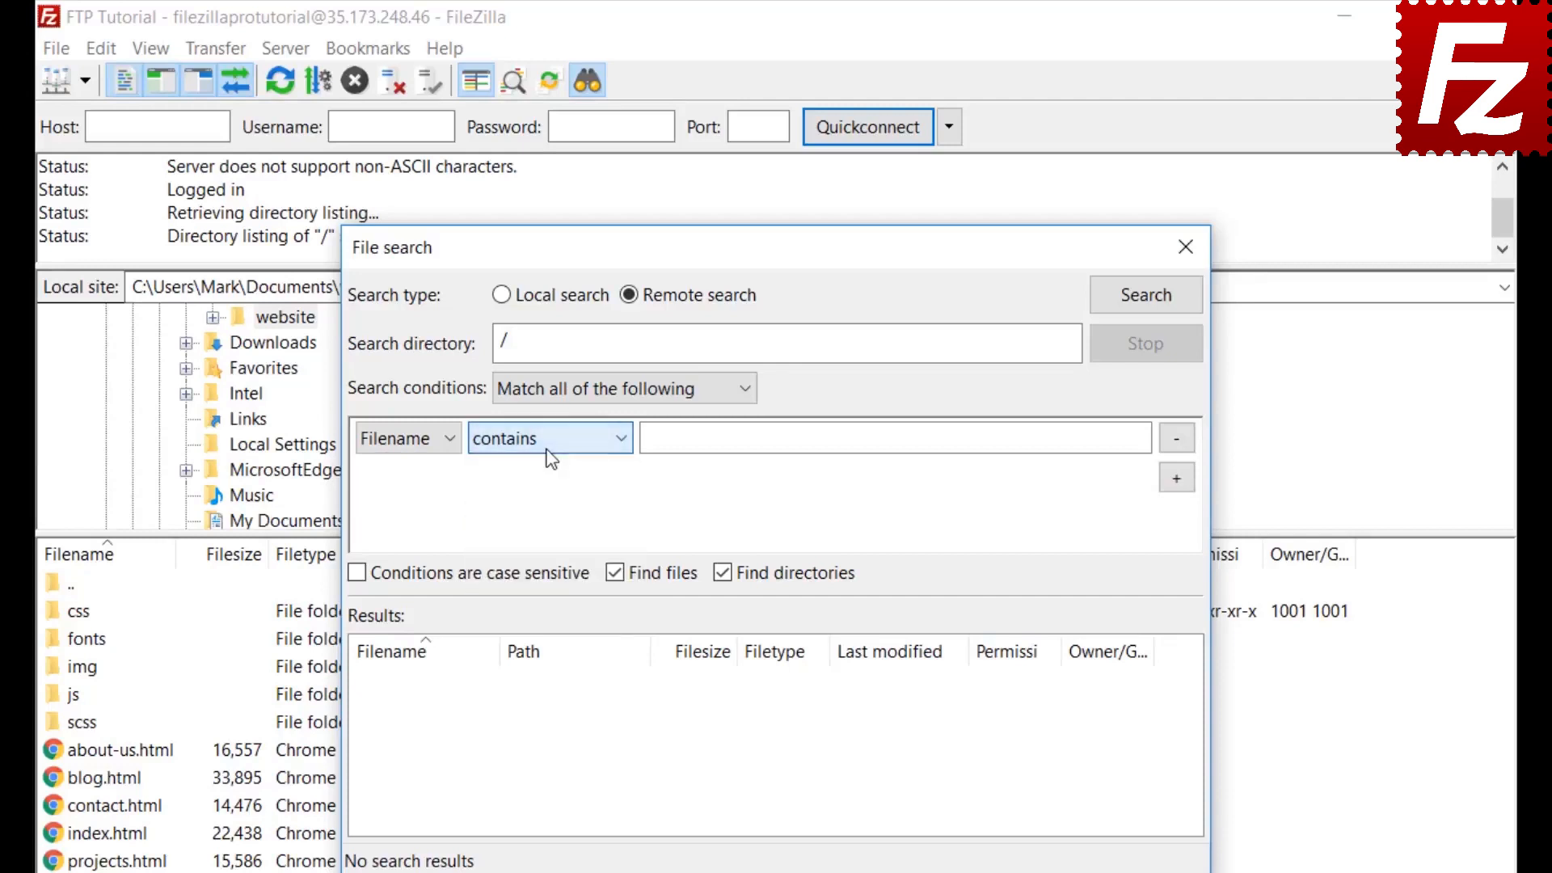
pyautogui.click(425, 437)
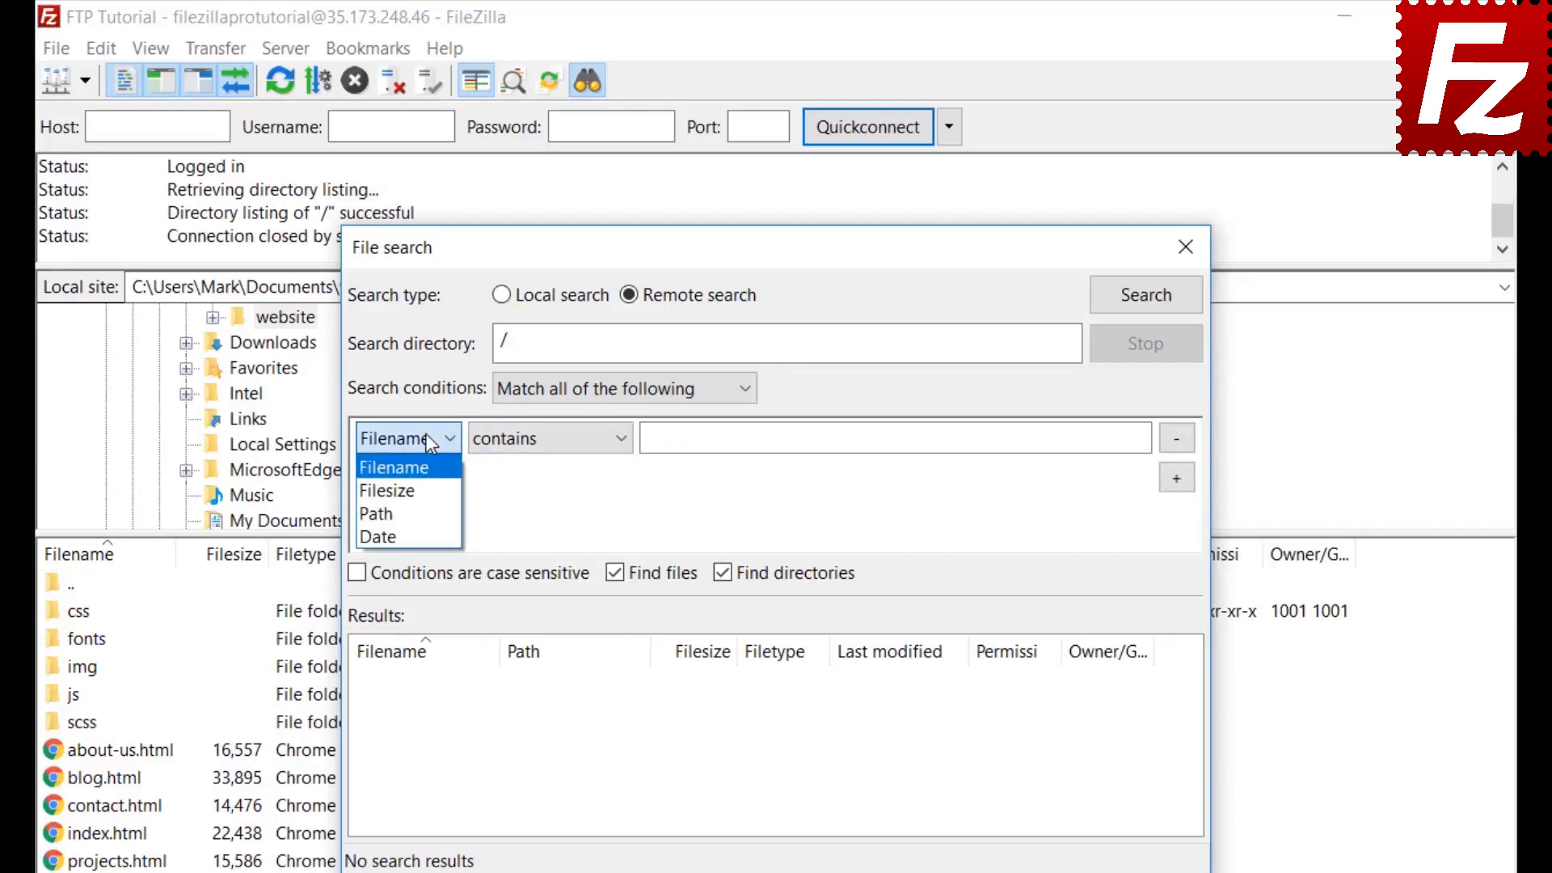
pyautogui.click(429, 475)
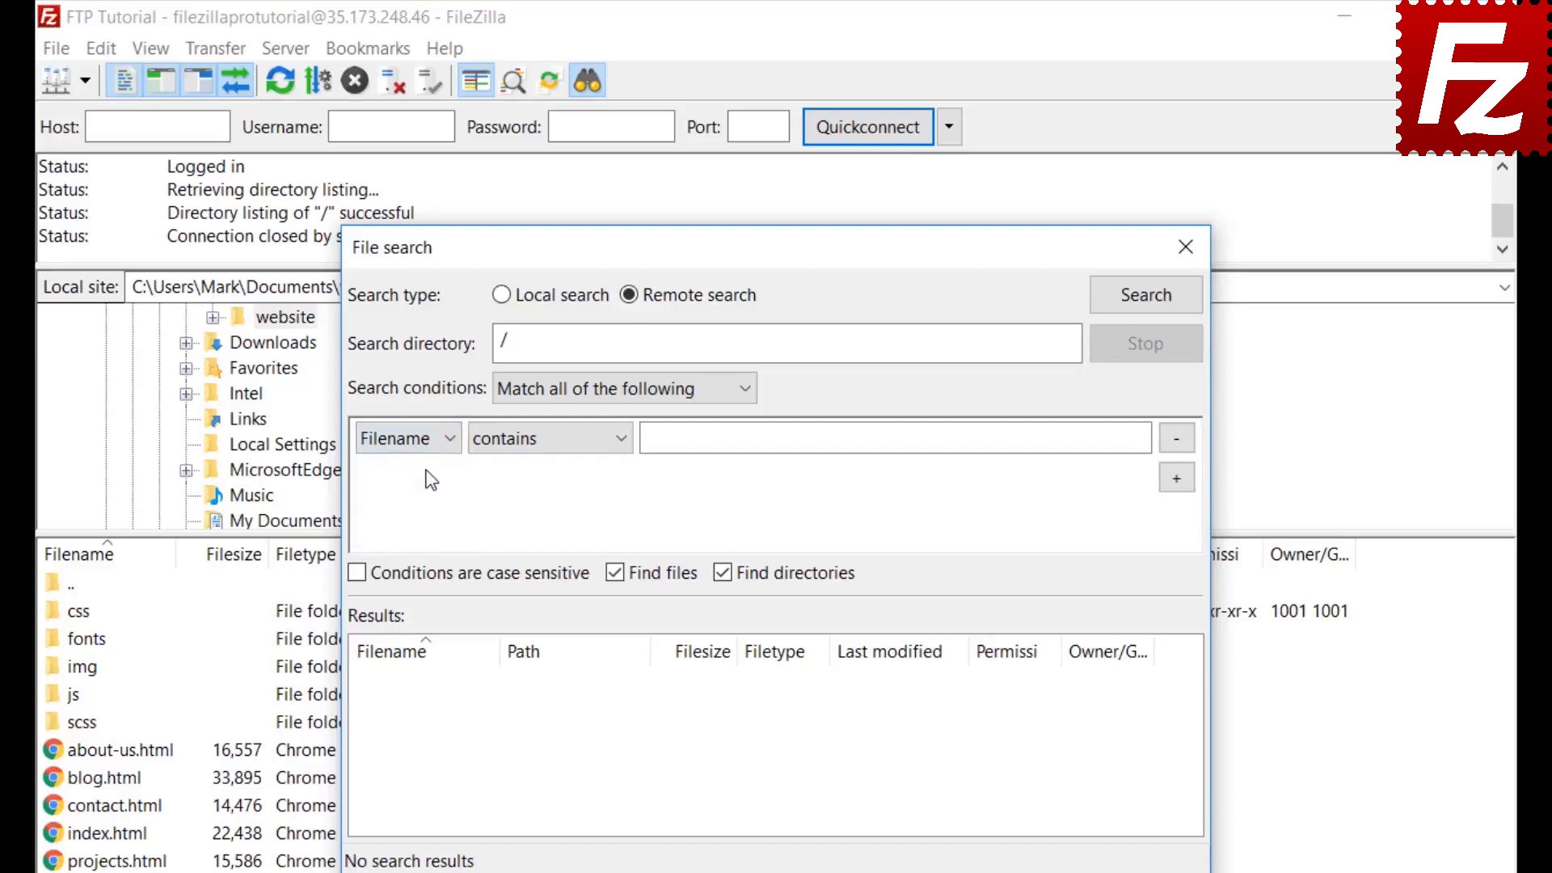
pyautogui.click(543, 441)
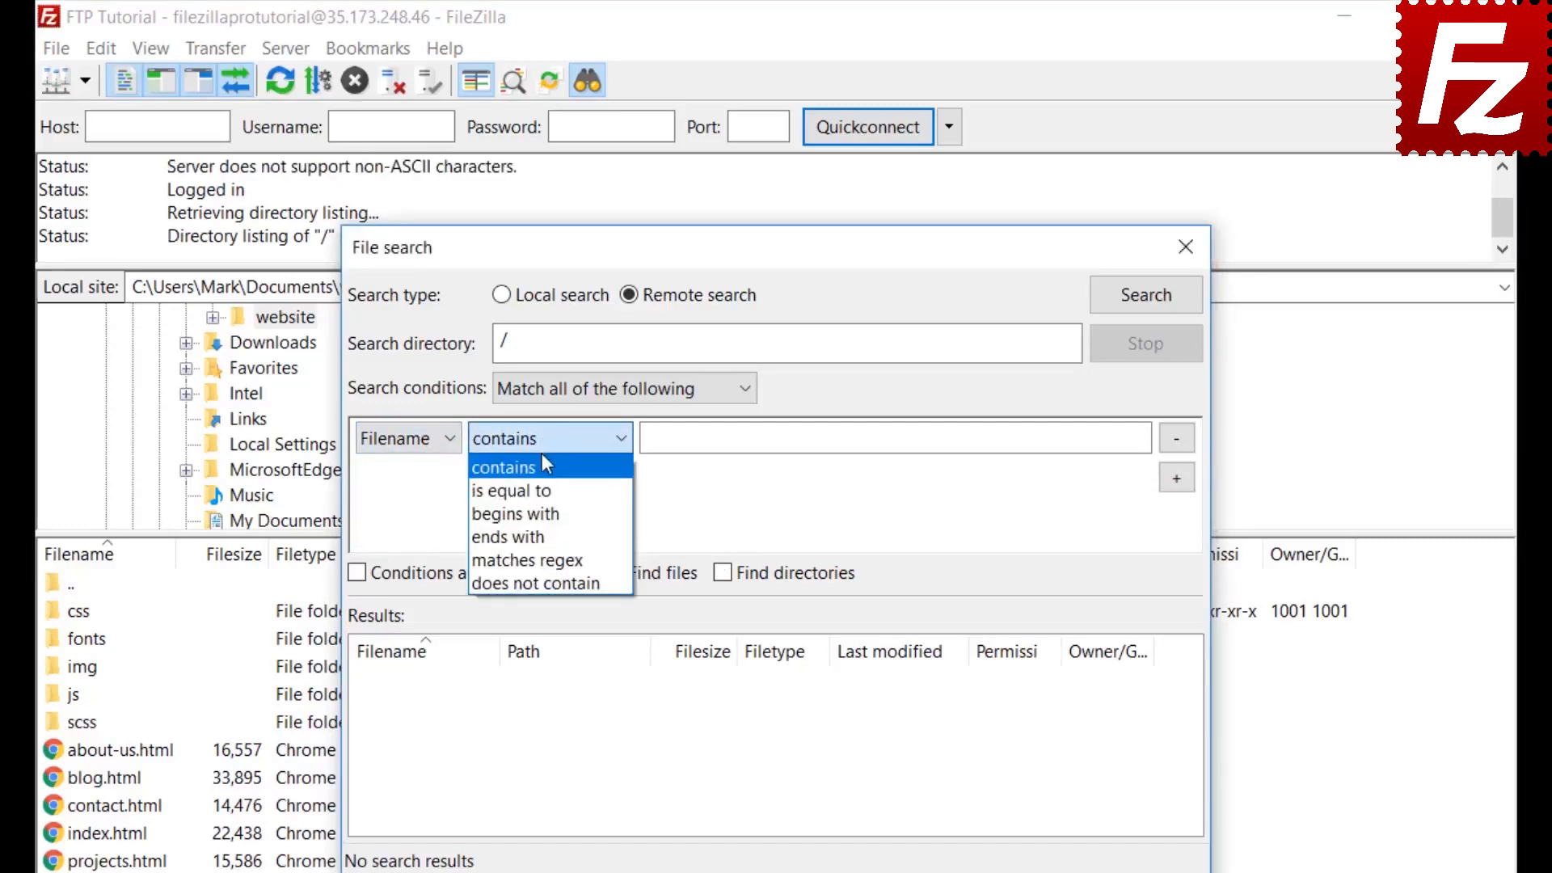
pyautogui.click(542, 454)
pyautogui.click(705, 438)
pyautogui.write('.jpg')
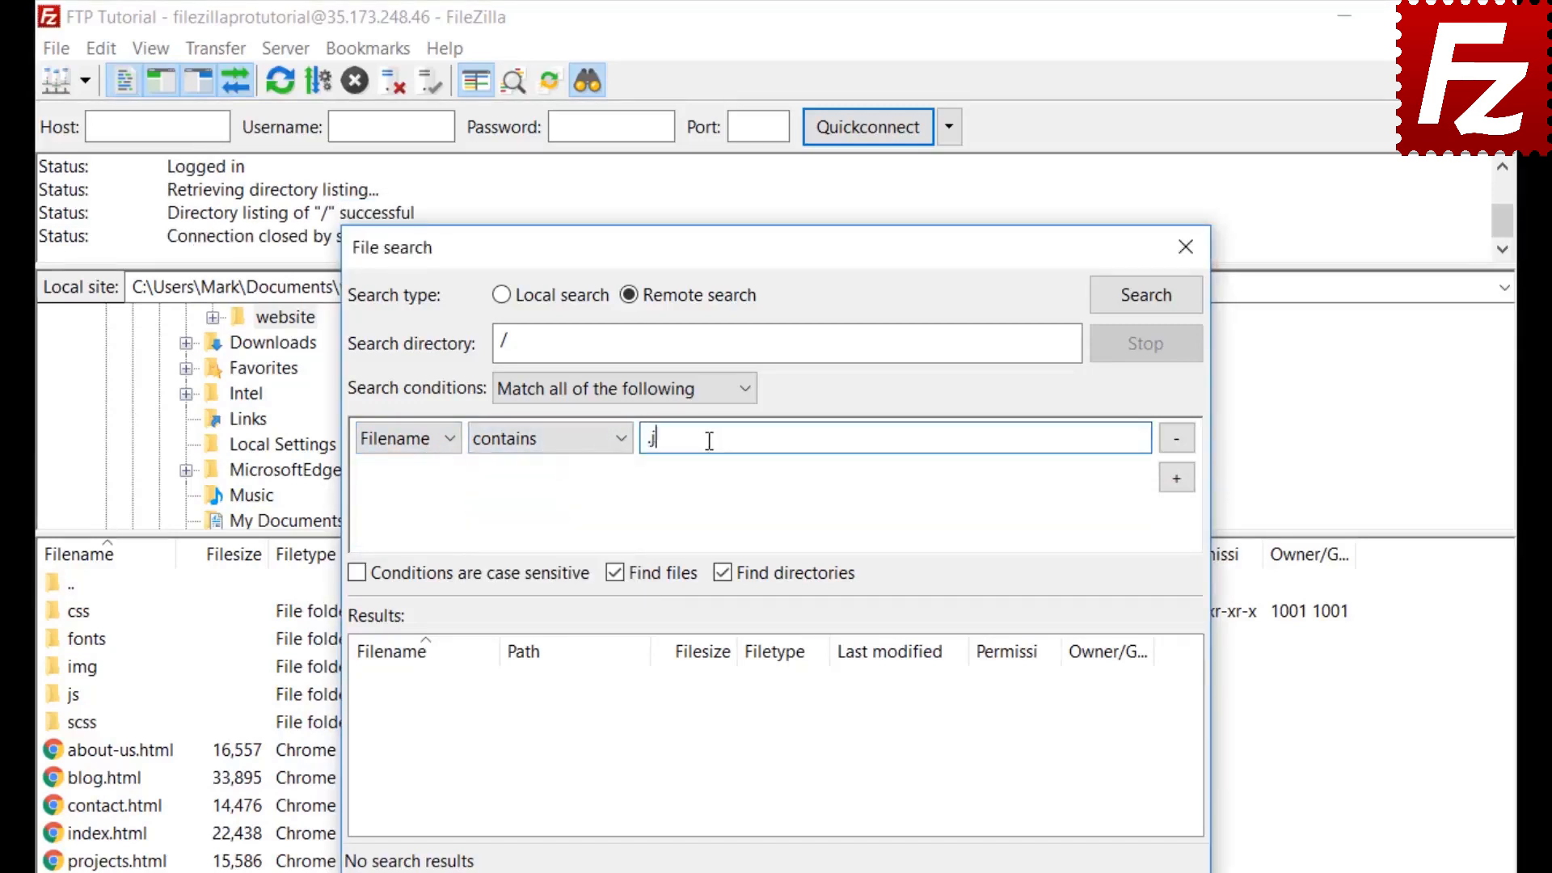
# Add a Filesize greater than 500000 condition, exclude directories, and move the search dialog right
pyautogui.click(1177, 478)
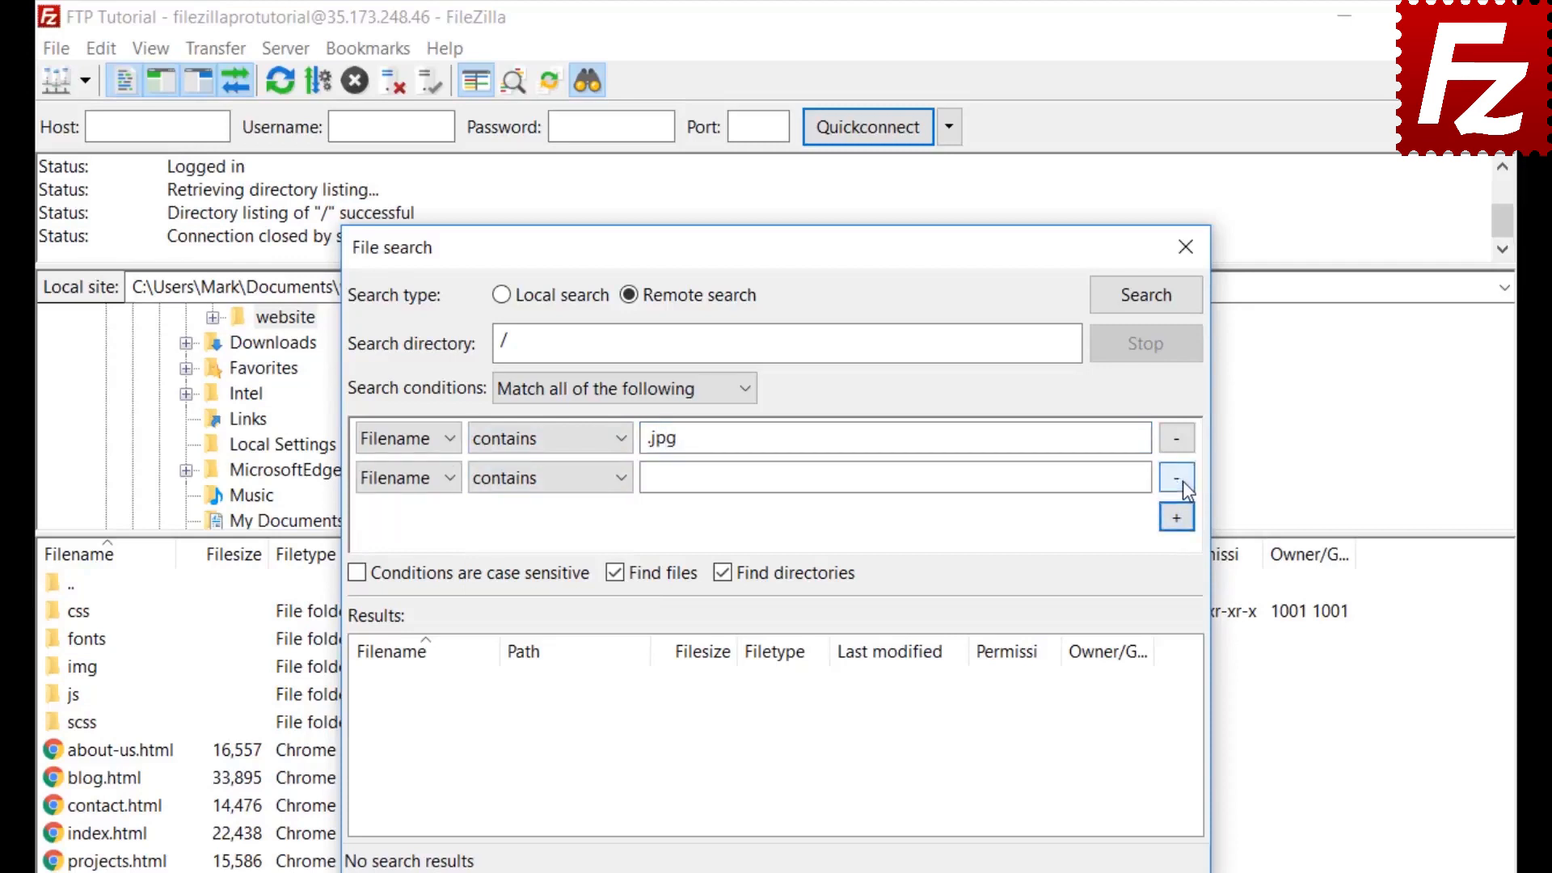
pyautogui.click(408, 478)
pyautogui.click(399, 535)
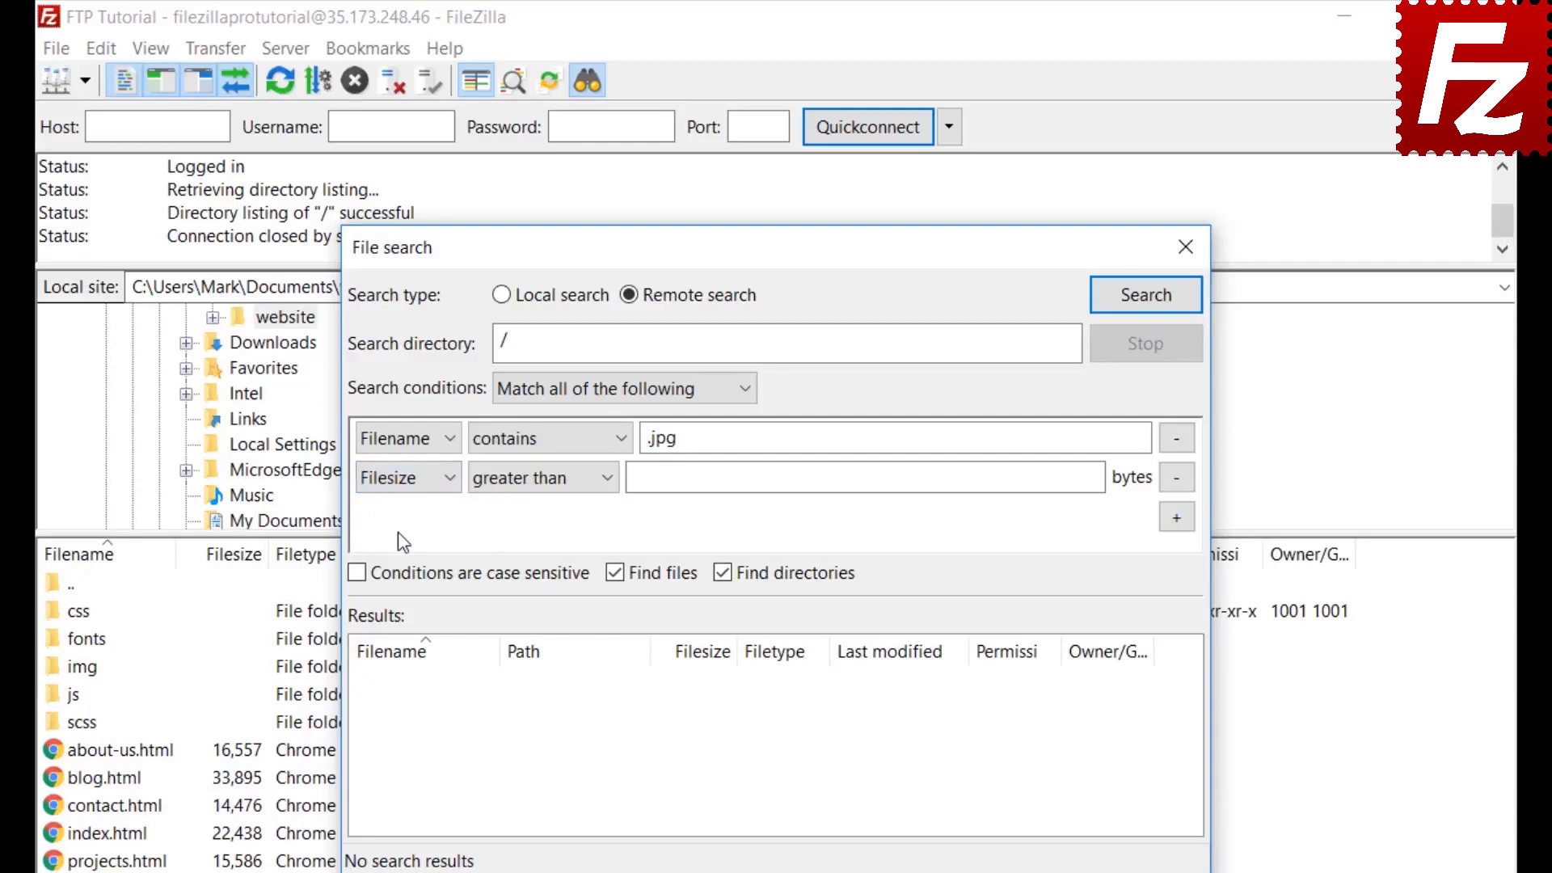
pyautogui.click(520, 477)
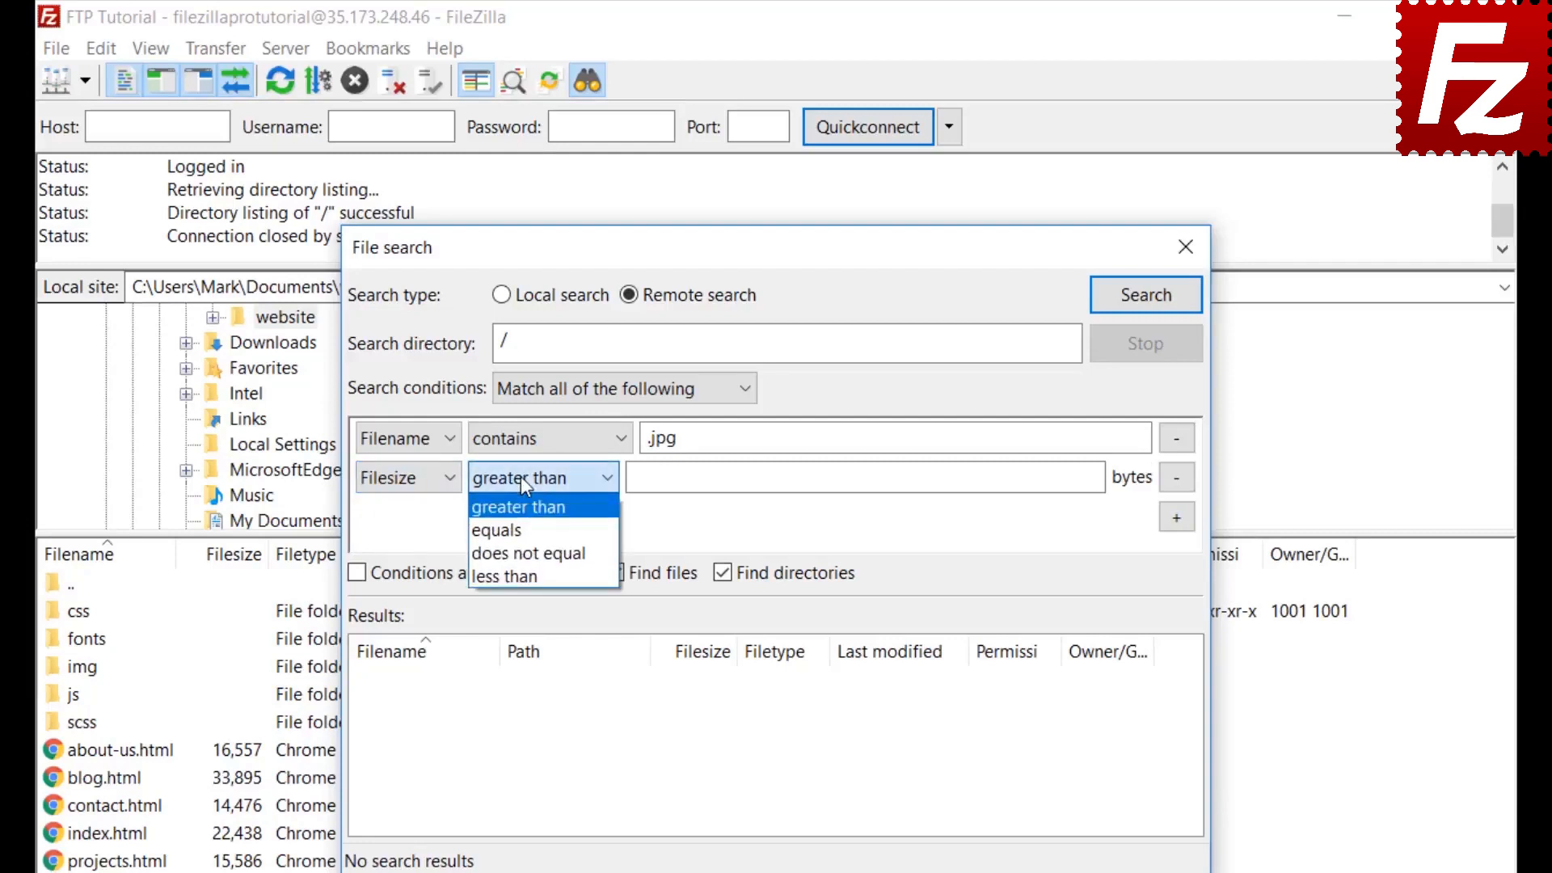
pyautogui.click(520, 477)
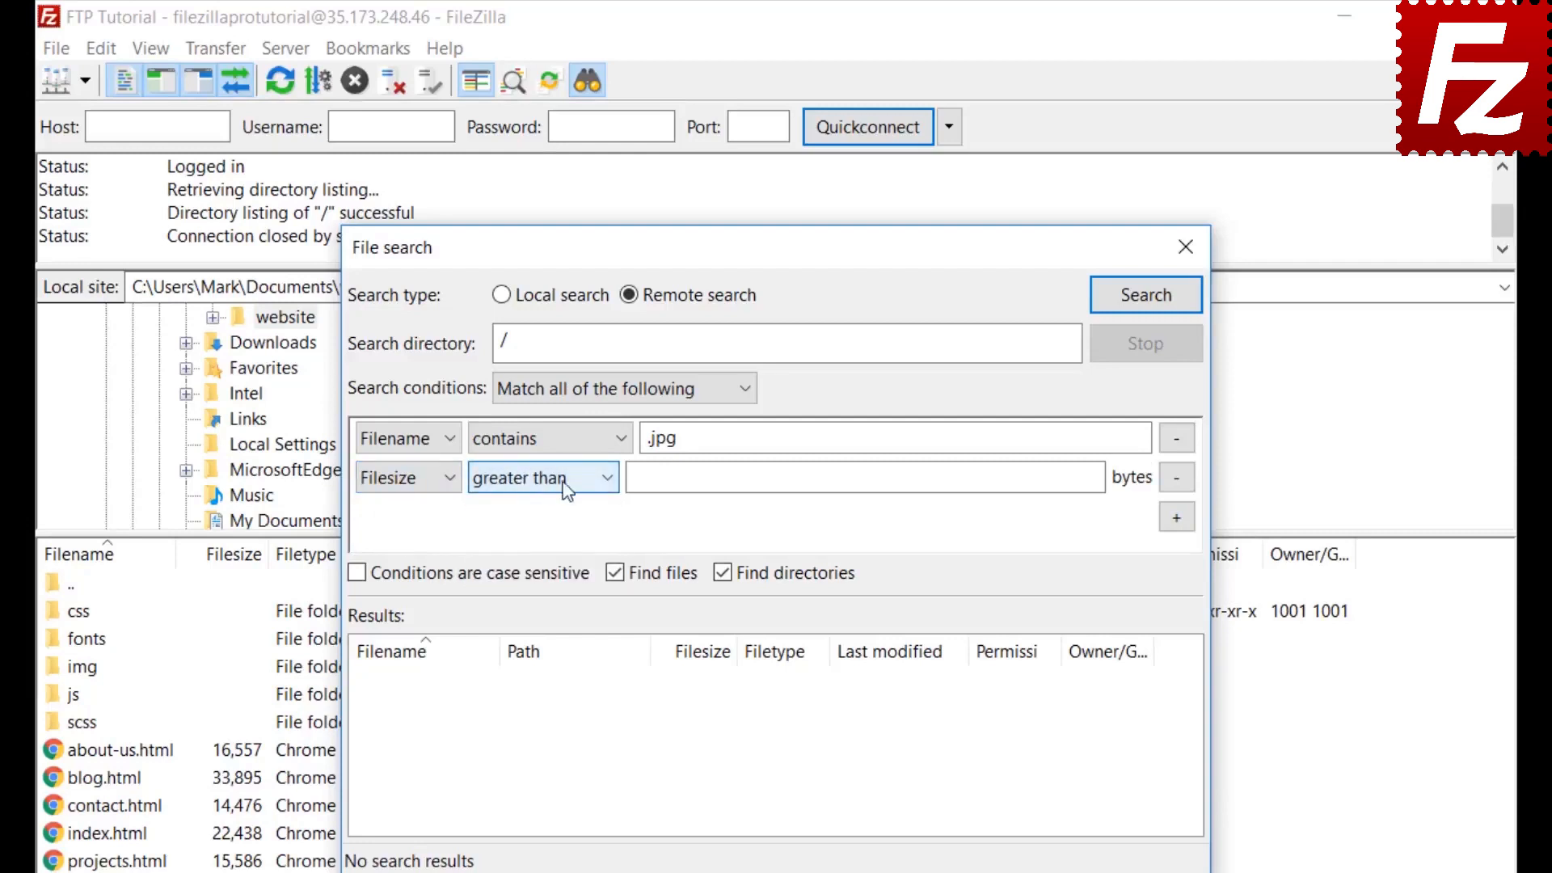
pyautogui.click(644, 476)
pyautogui.write('50')
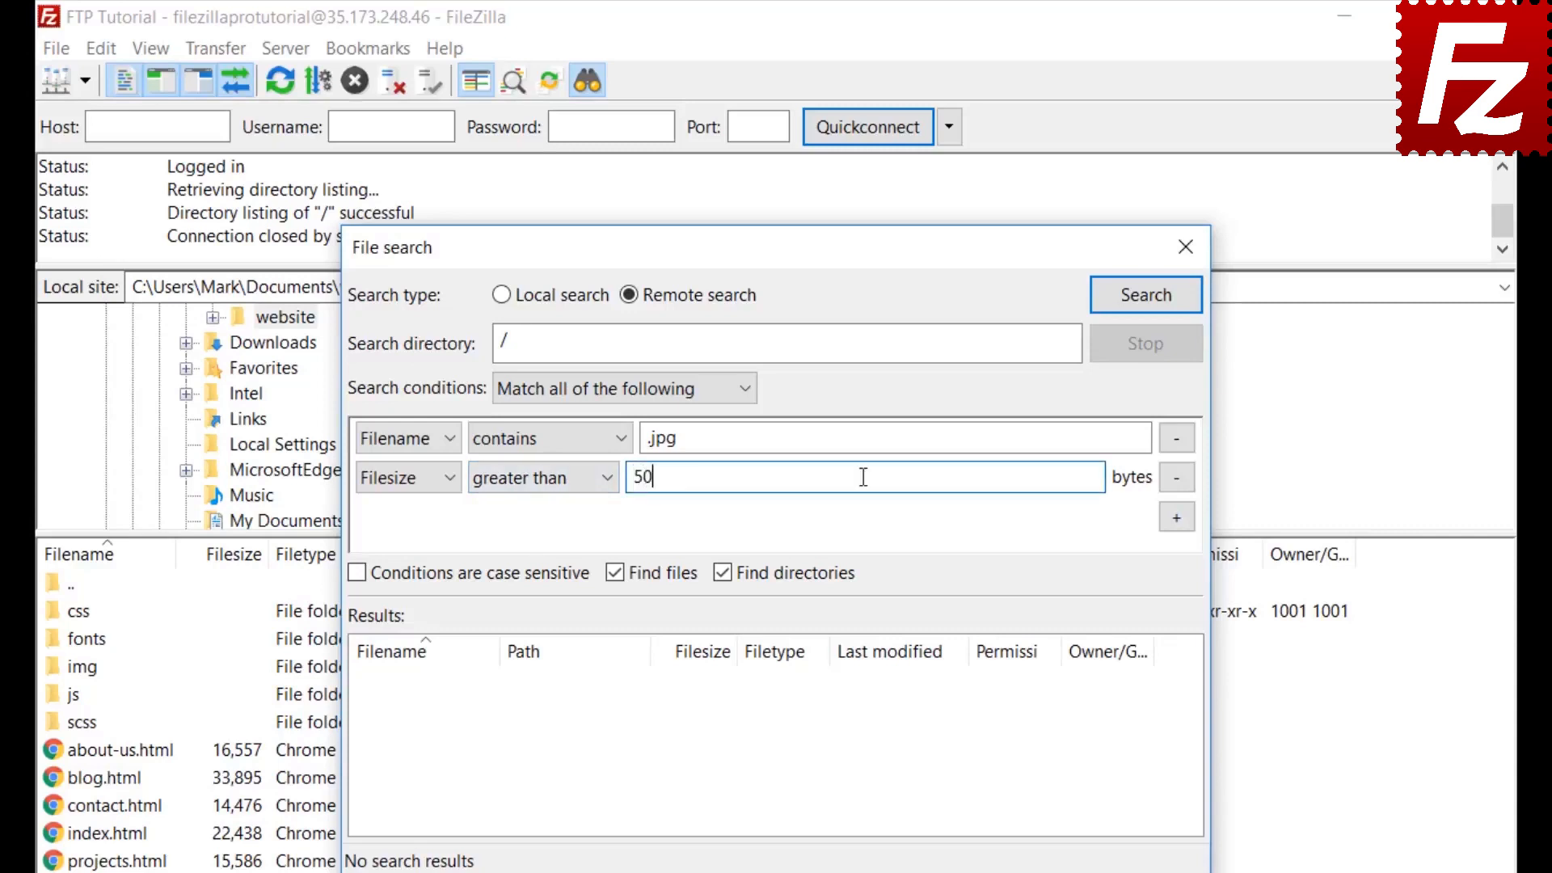
pyautogui.write('0000')
pyautogui.press('Return')
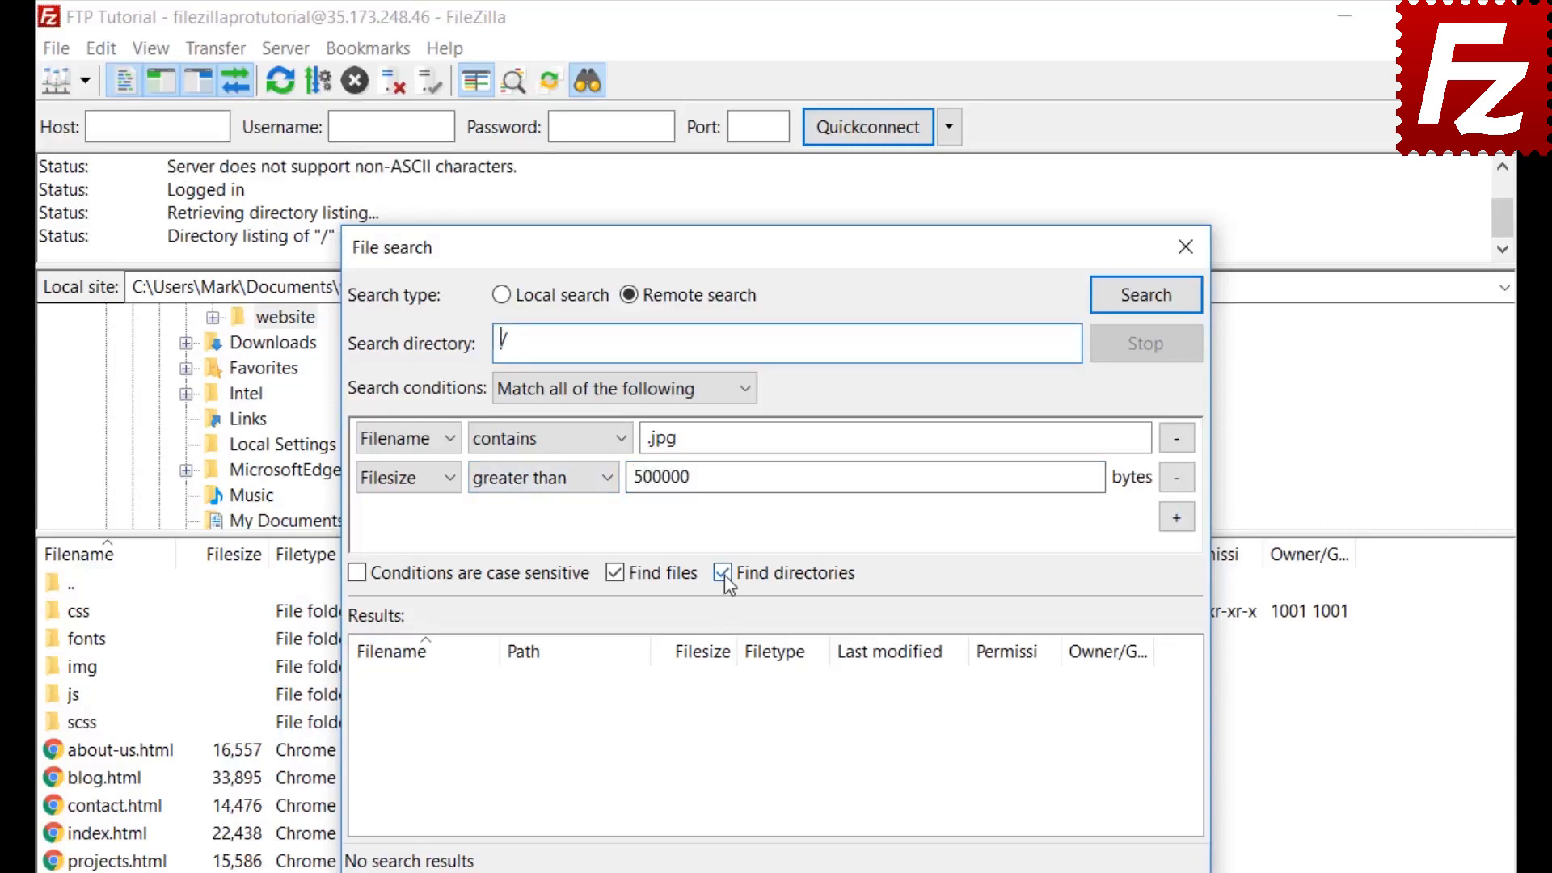
pyautogui.click(723, 574)
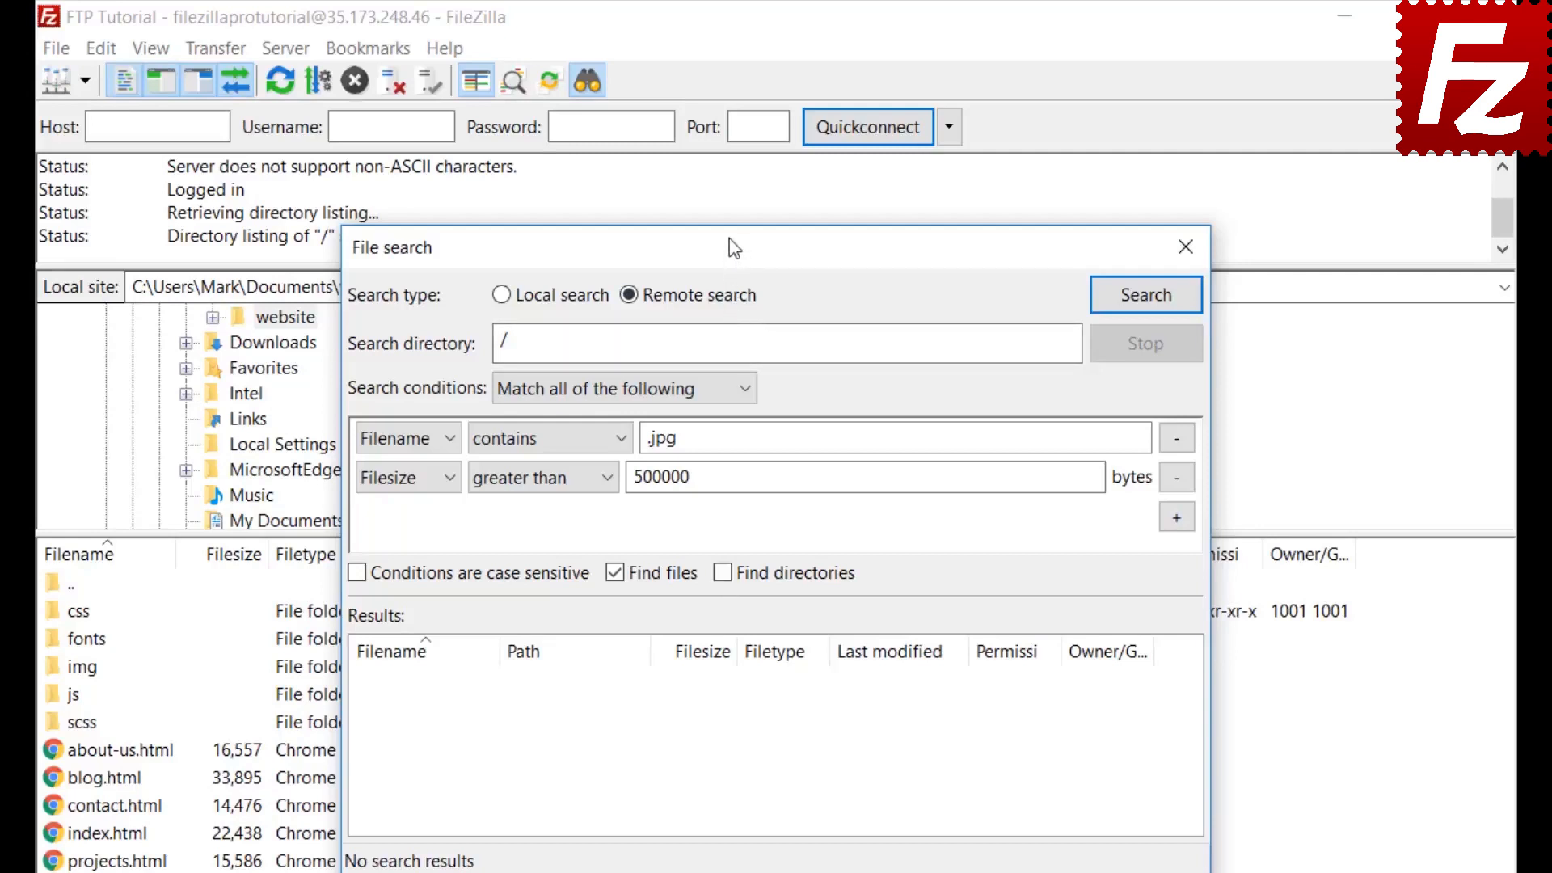
pyautogui.moveTo(727, 245); pyautogui.dragTo(1021, 245)
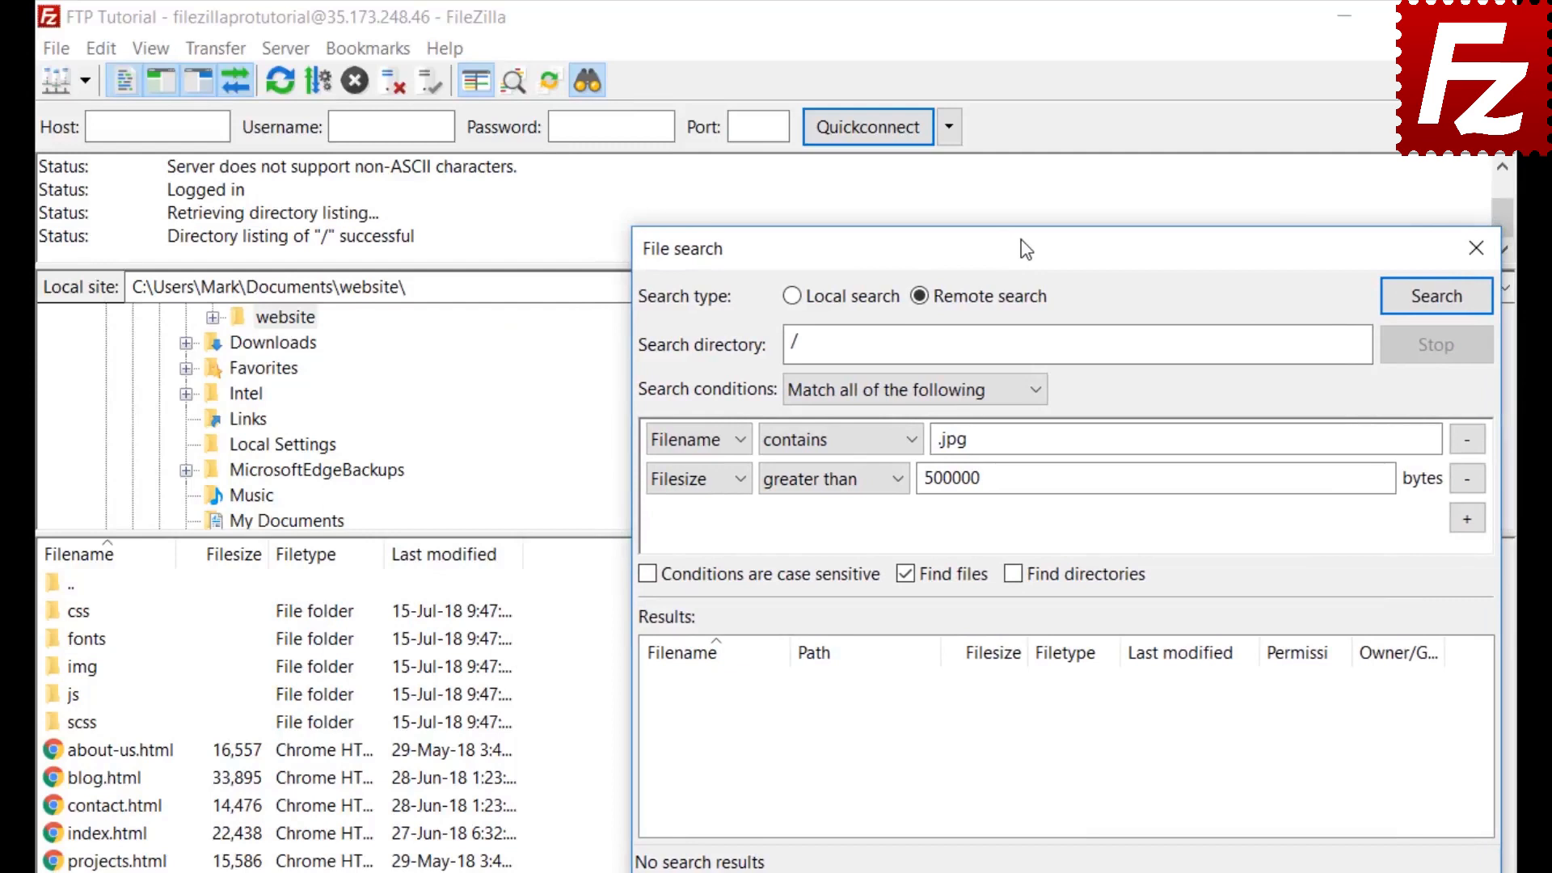
# Run the search, add the found feature-bg.jpg to the download queue without starting it, then close the search
pyautogui.click(1435, 296)
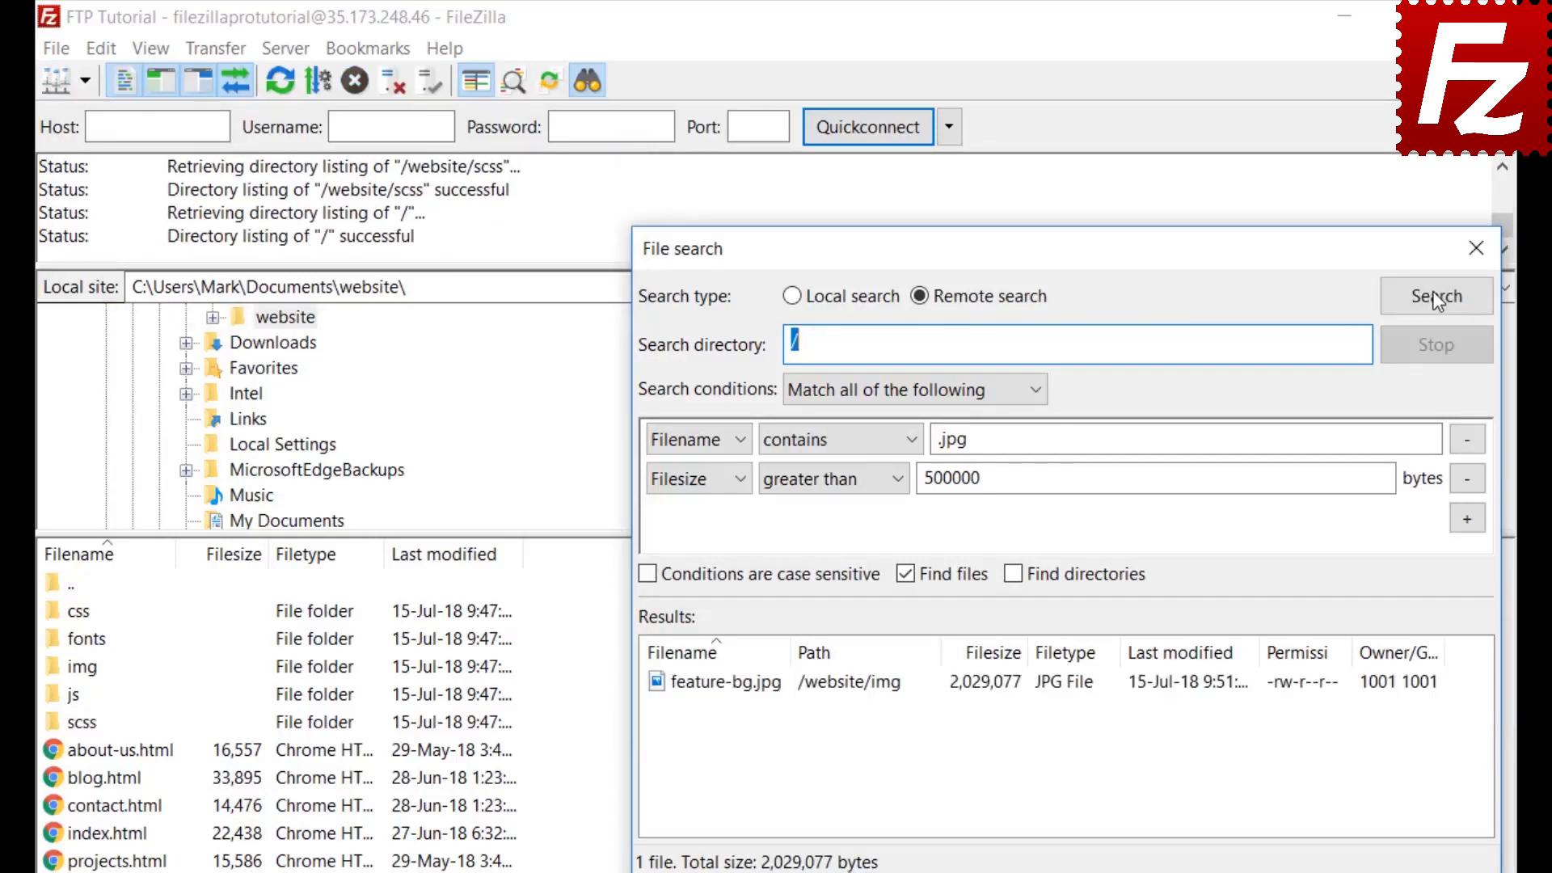
pyautogui.rightClick(778, 699)
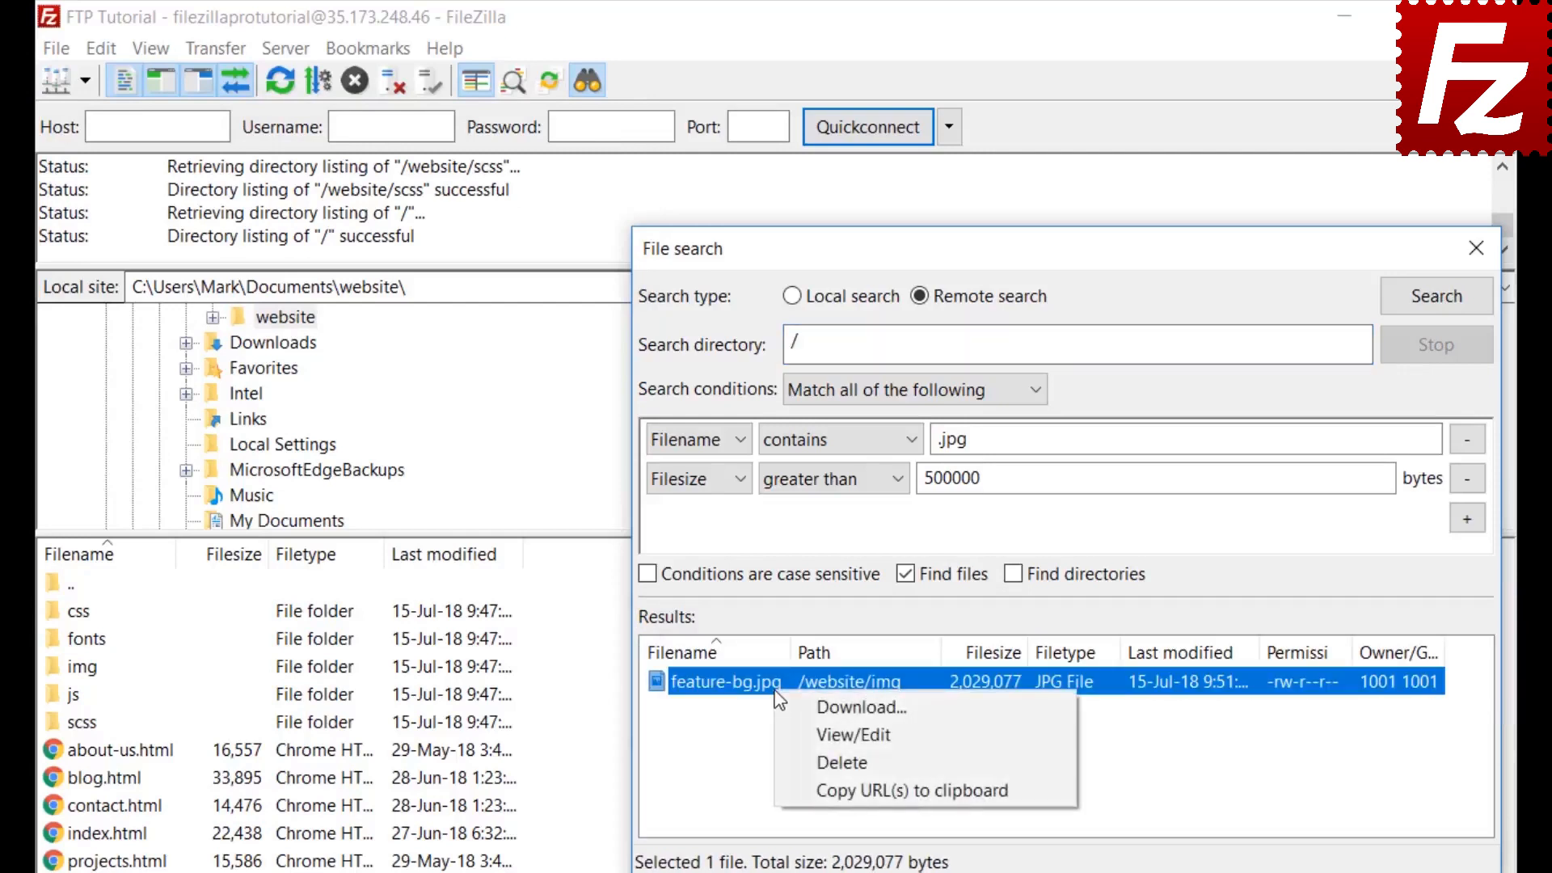
pyautogui.click(792, 707)
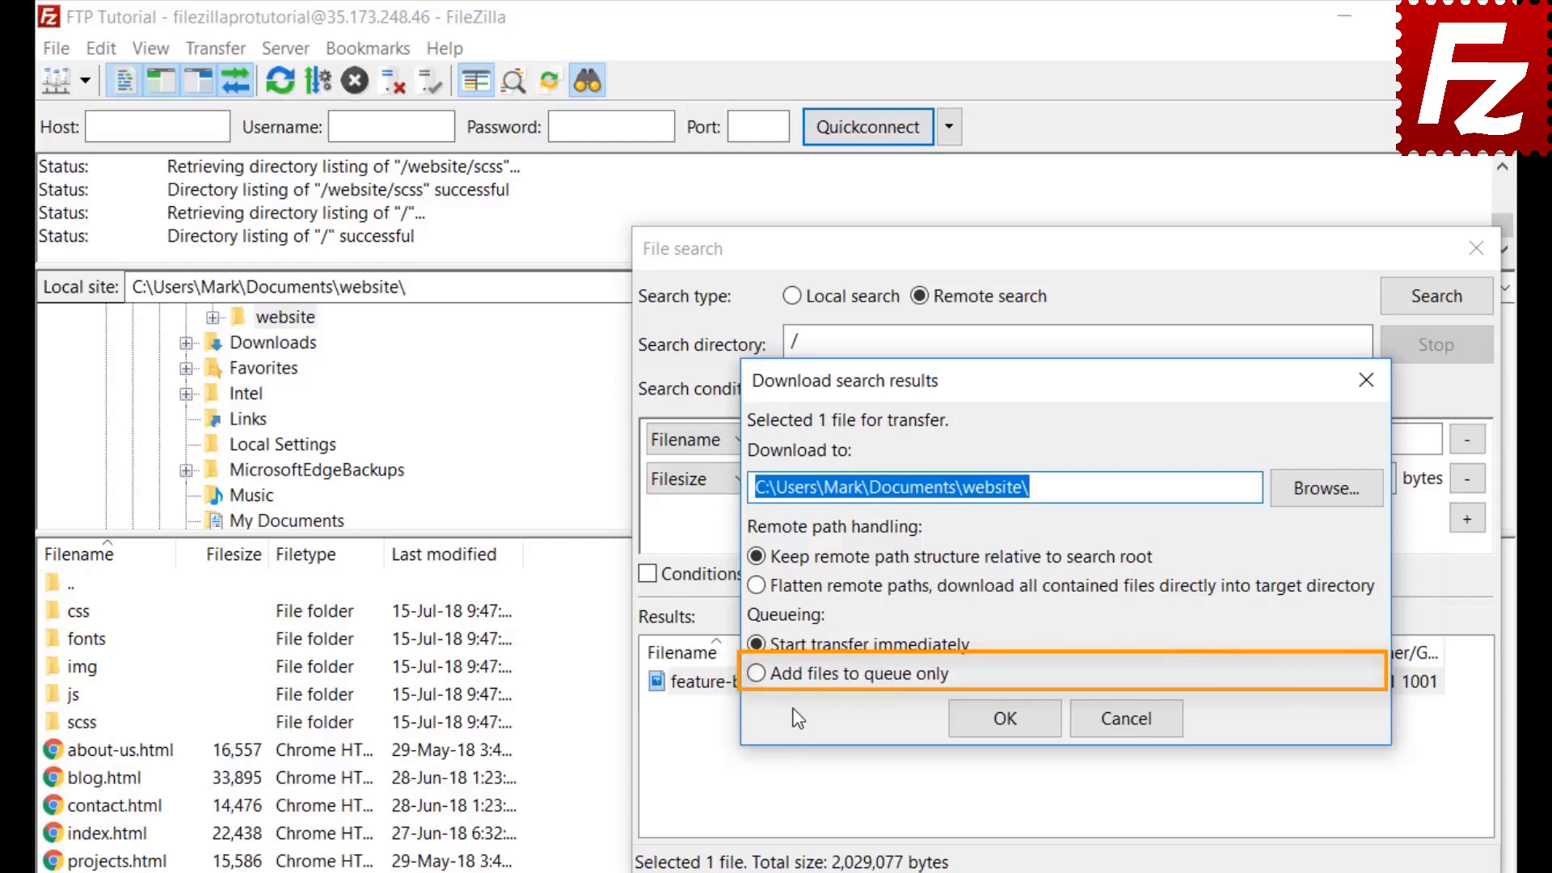
pyautogui.click(755, 674)
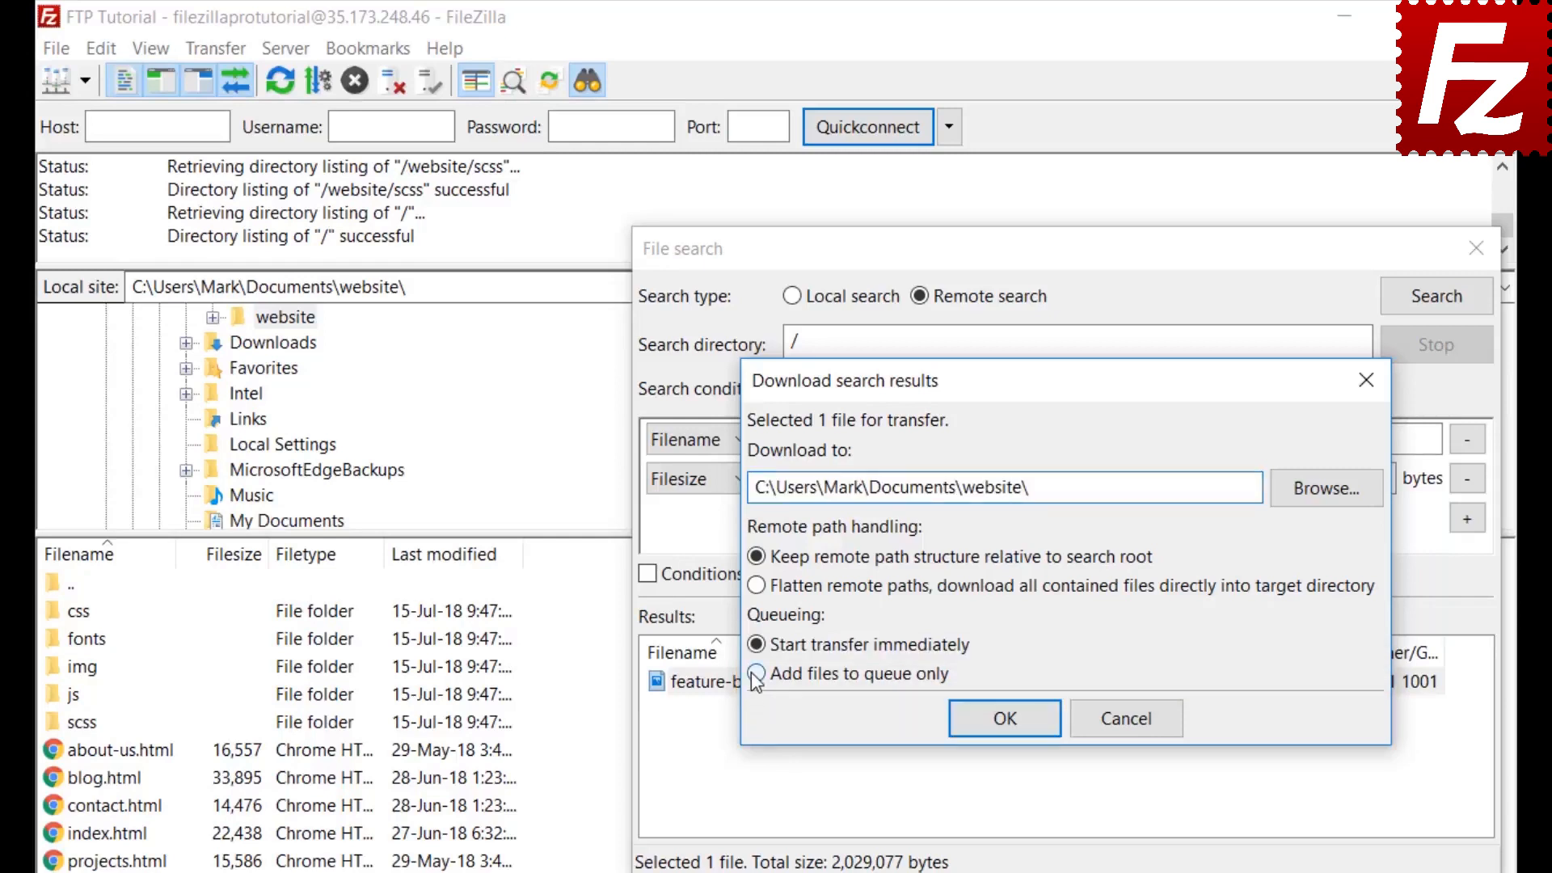
pyautogui.click(1011, 725)
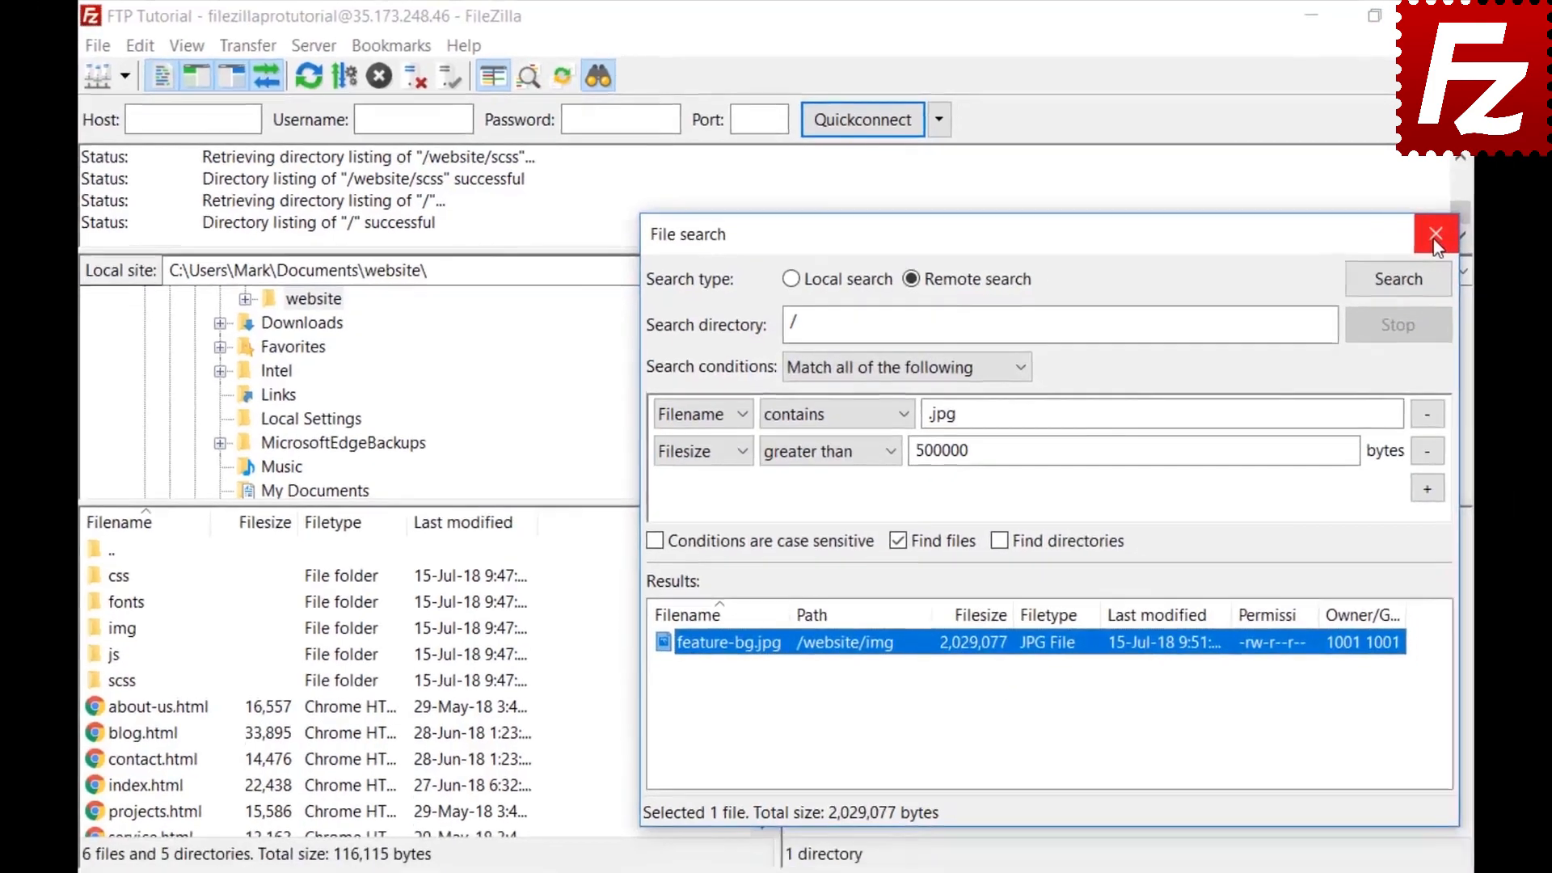
pyautogui.click(1476, 248)
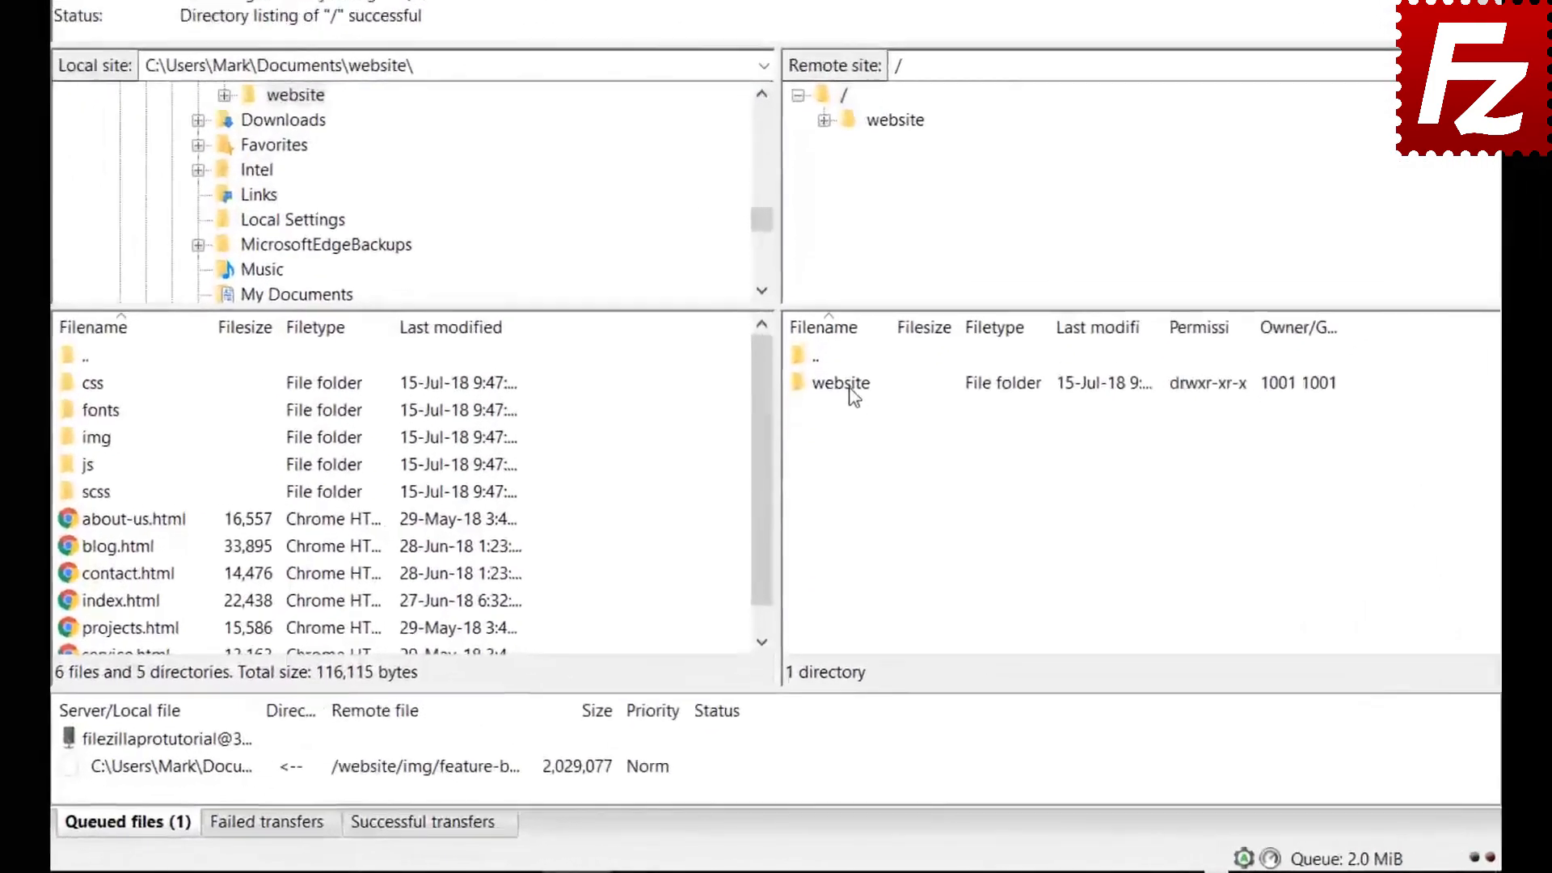
# Open the remote /website/css folder and select bootstrap.css, then the file below it
pyautogui.doubleClick(831, 485)
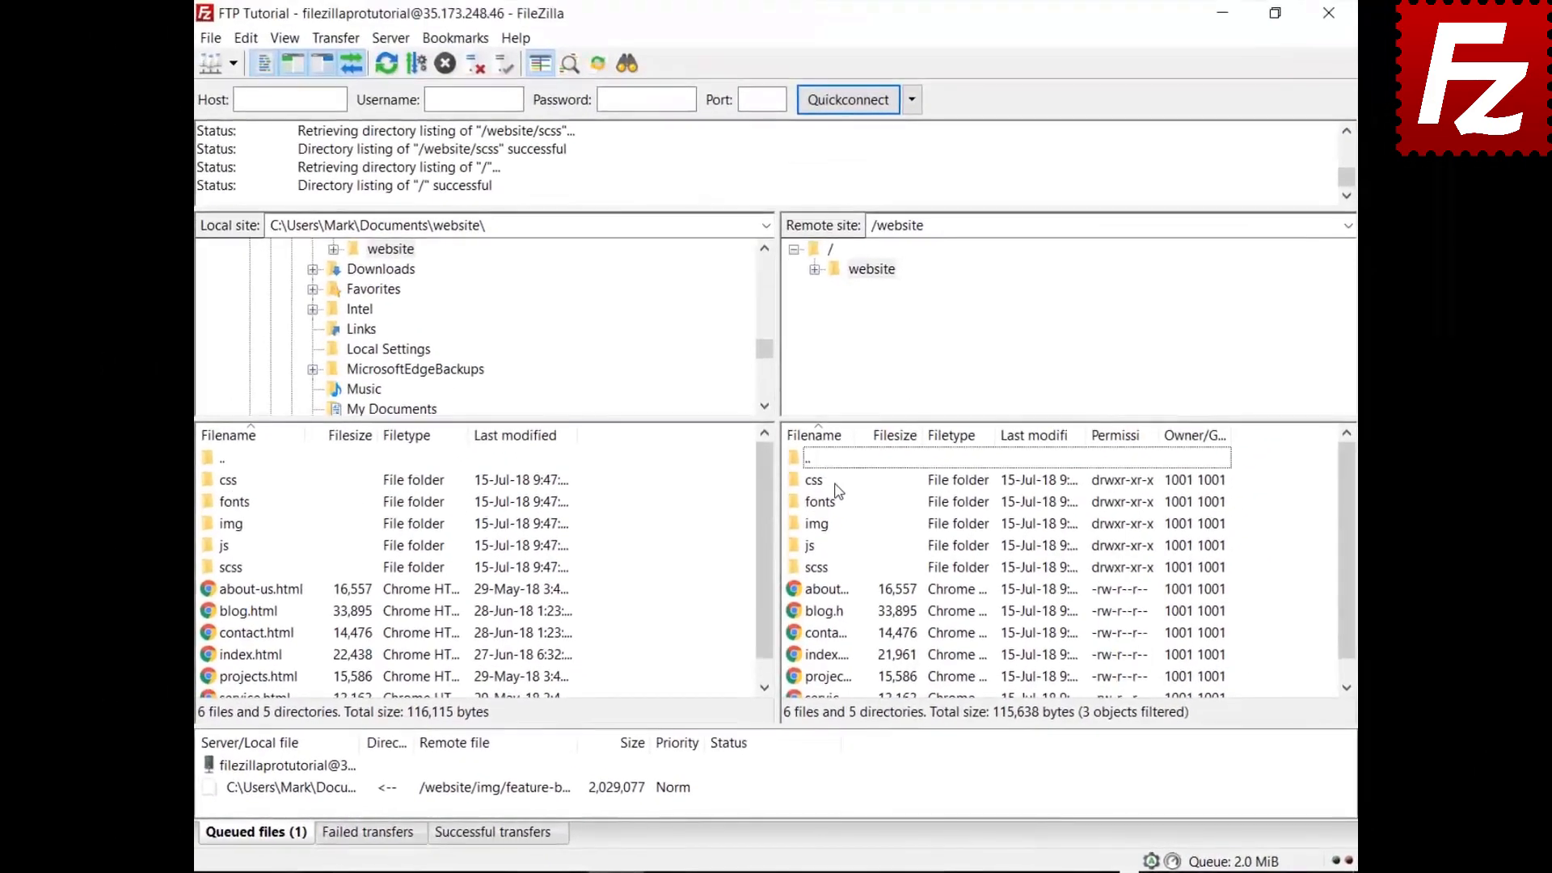
pyautogui.doubleClick(820, 483)
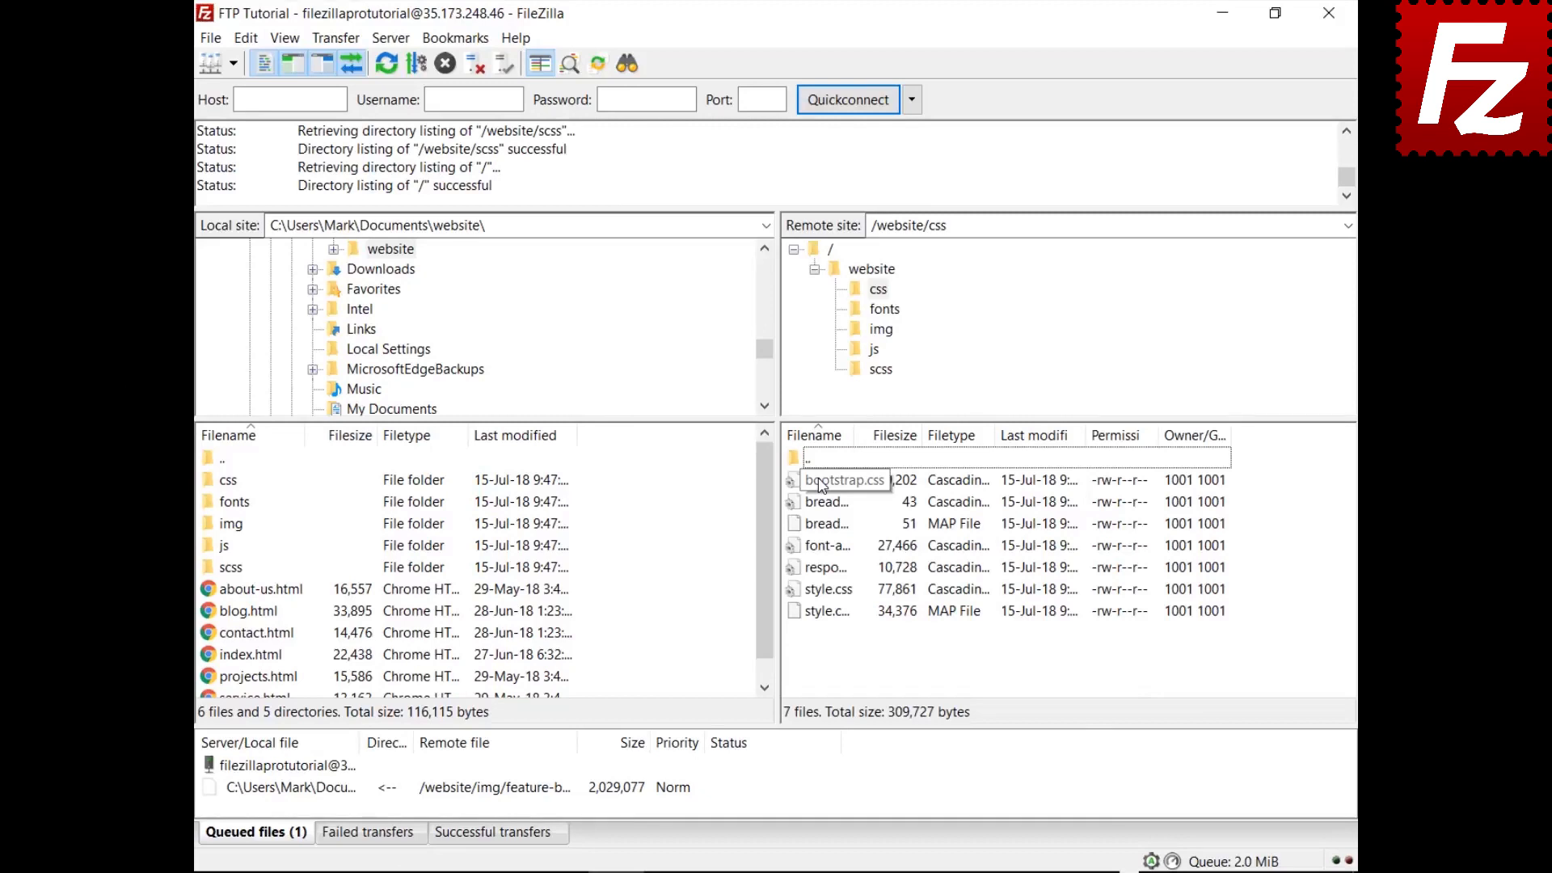
pyautogui.click(820, 483)
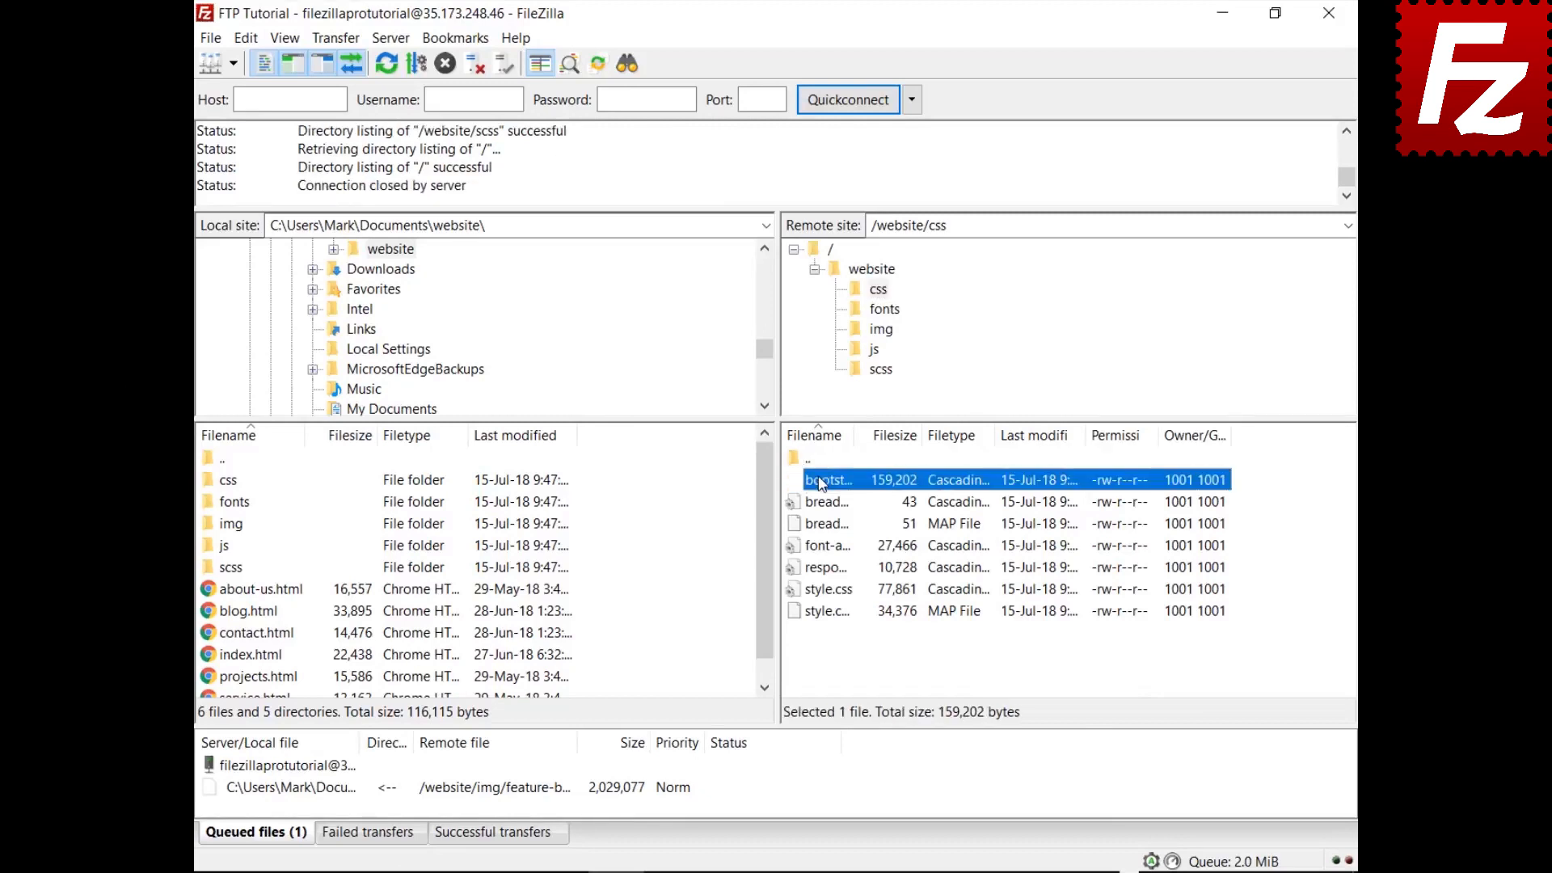
pyautogui.press('Down')
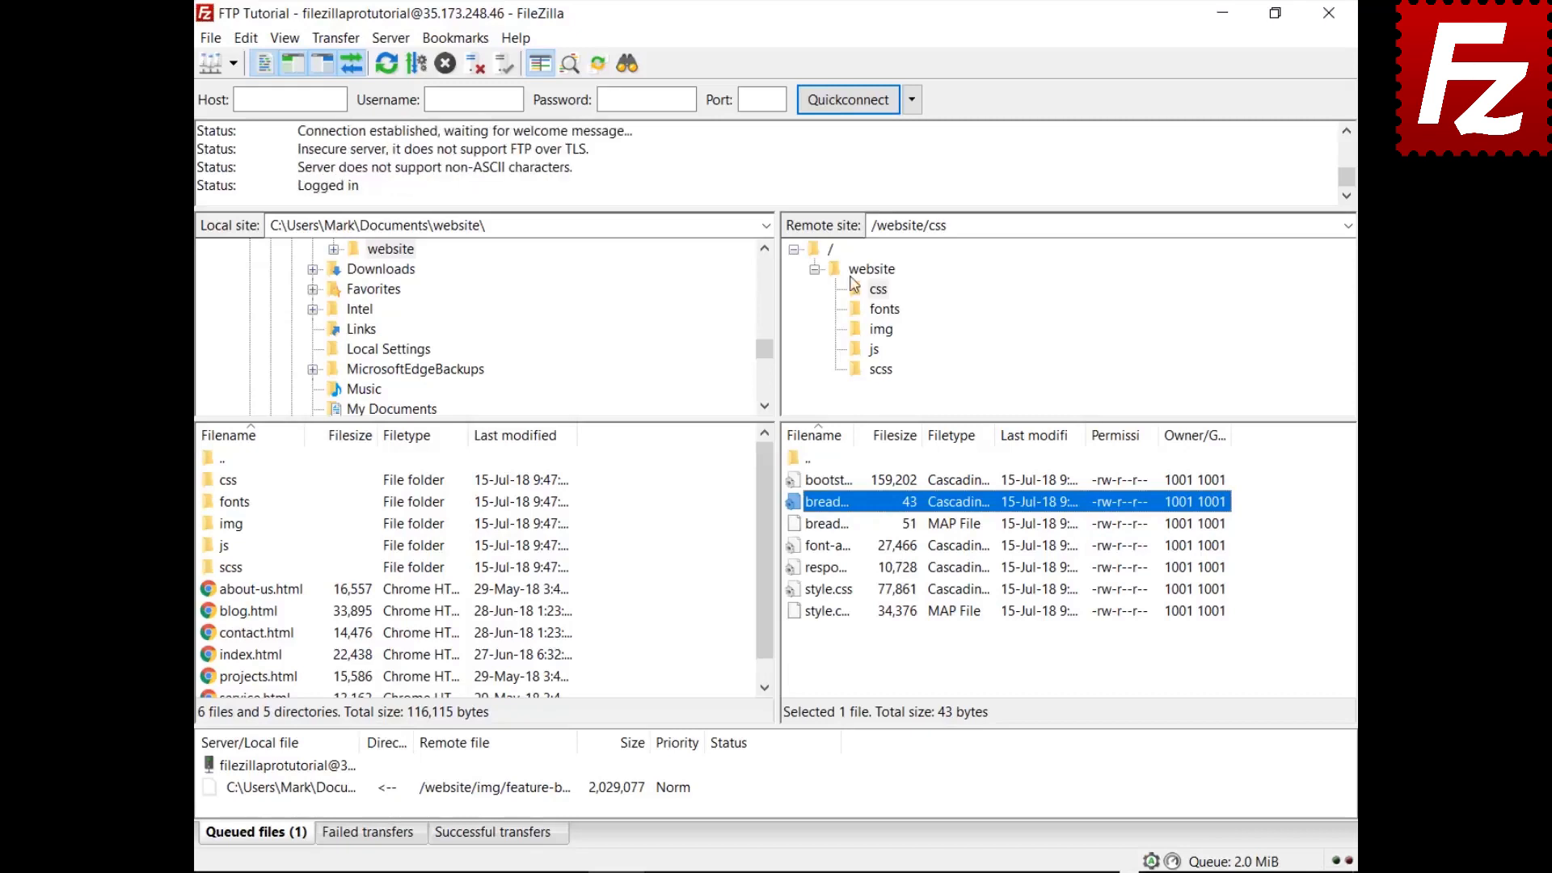
# Quick-search the remote list for 'style' and invert the filter to hide matching files
pyautogui.hotkey('ctrl', 'f')
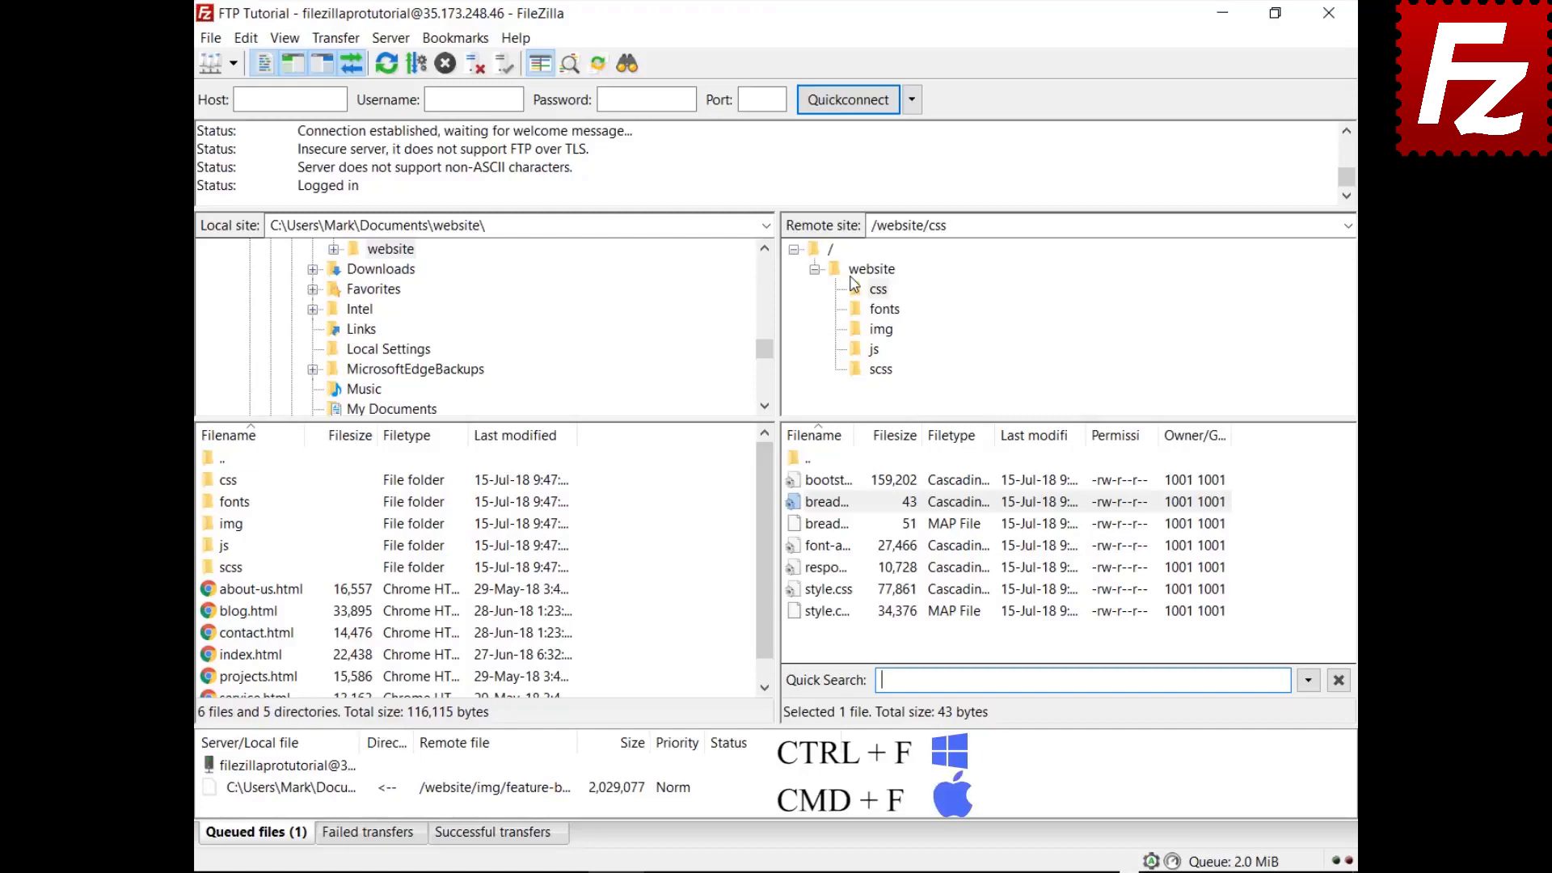
pyautogui.write('style')
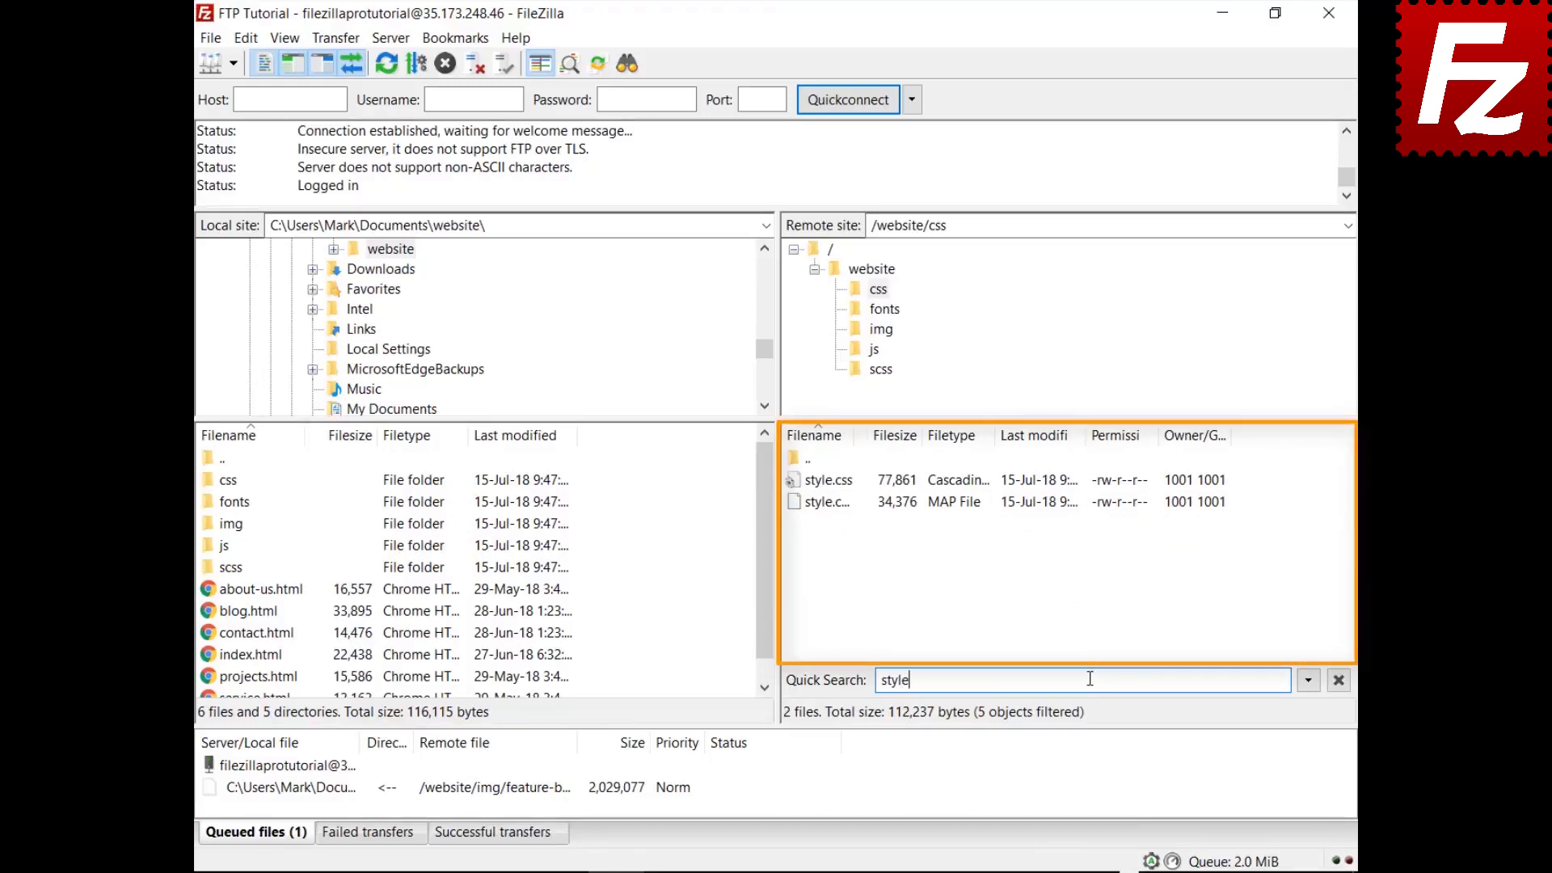
pyautogui.click(1308, 681)
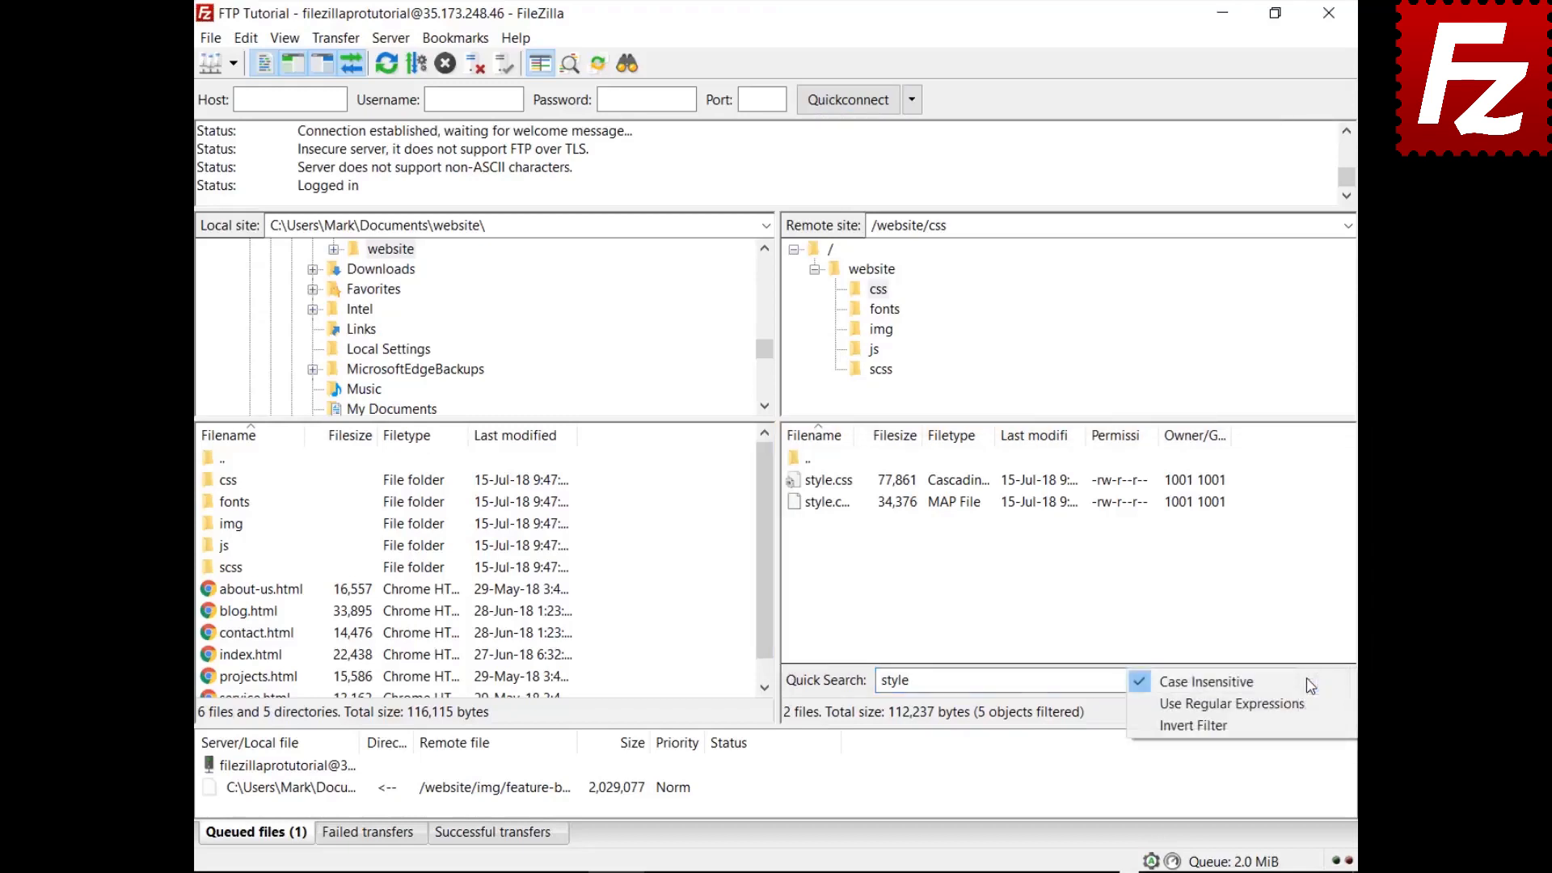
pyautogui.click(1302, 724)
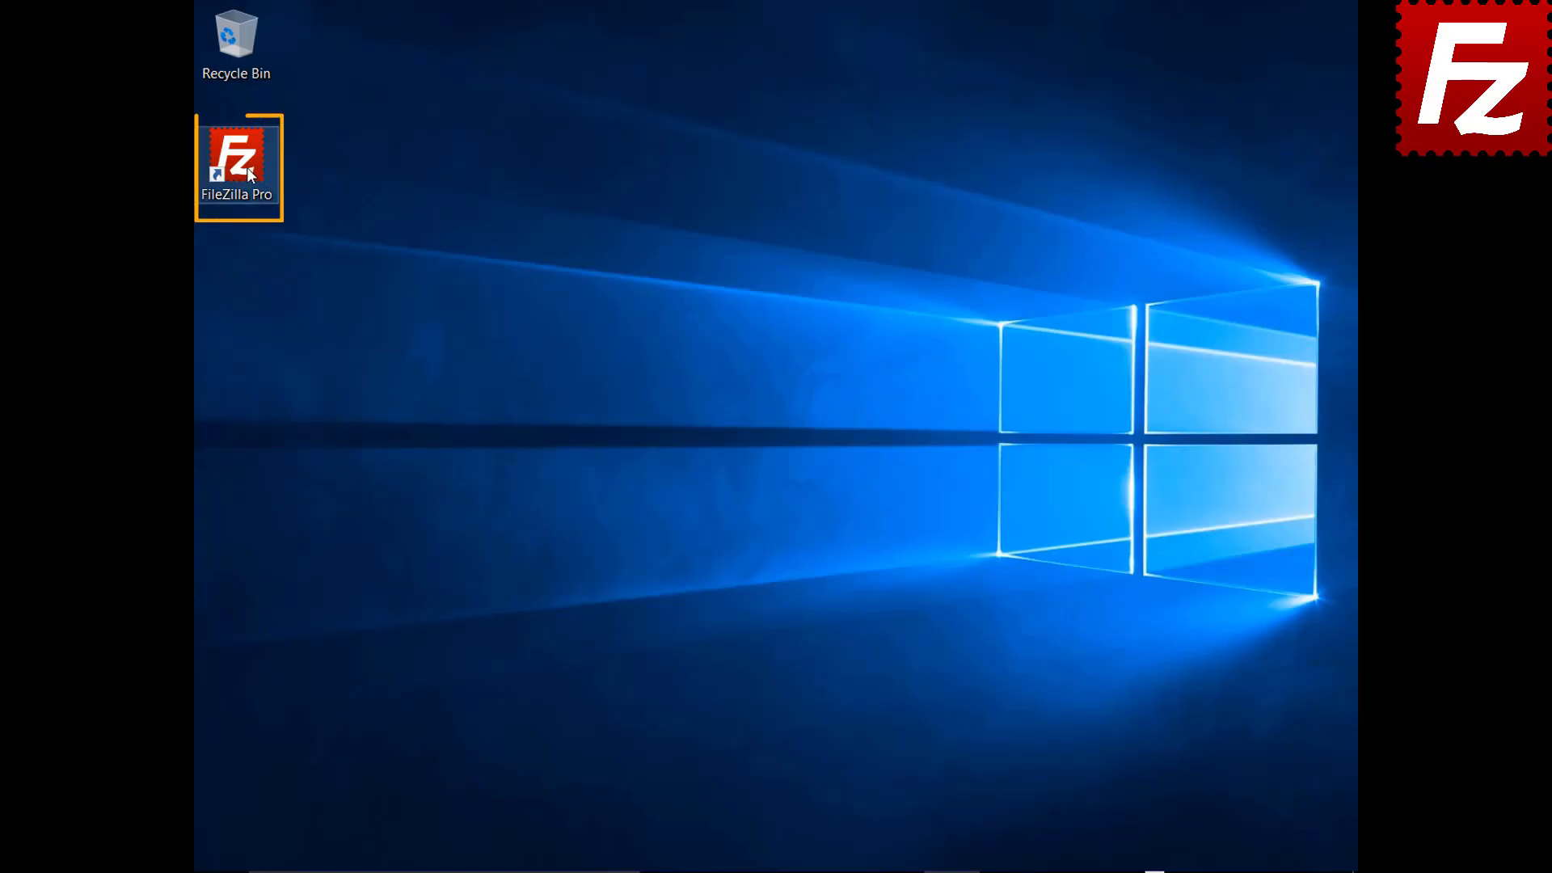
# Launch FileZilla Pro from the desktop and connect to the saved FTP Tutorial site
pyautogui.doubleClick(250, 174)
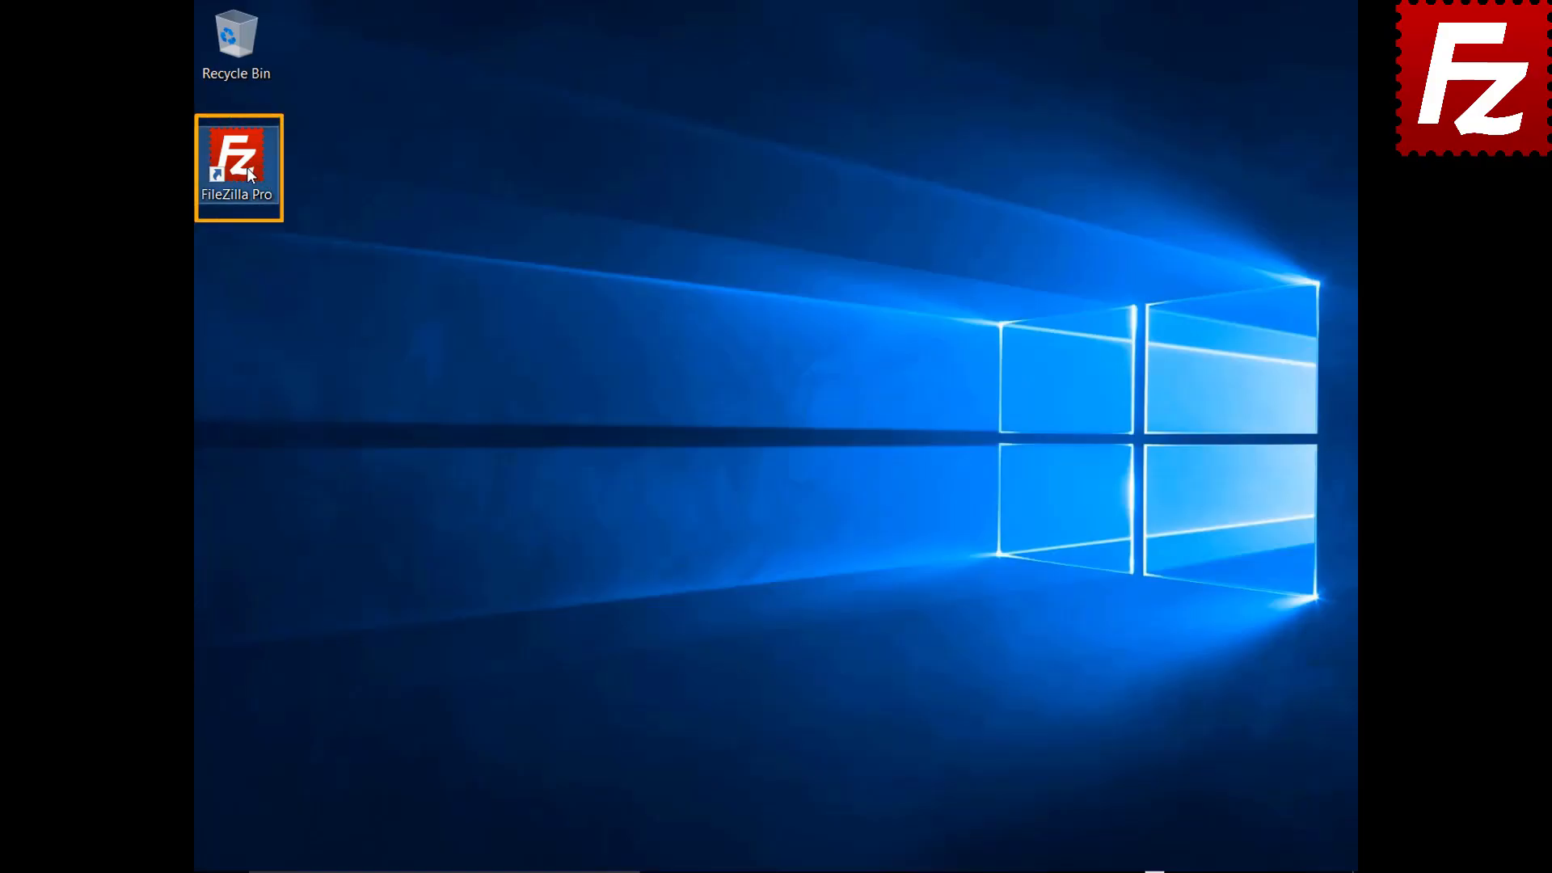
pyautogui.click(260, 70)
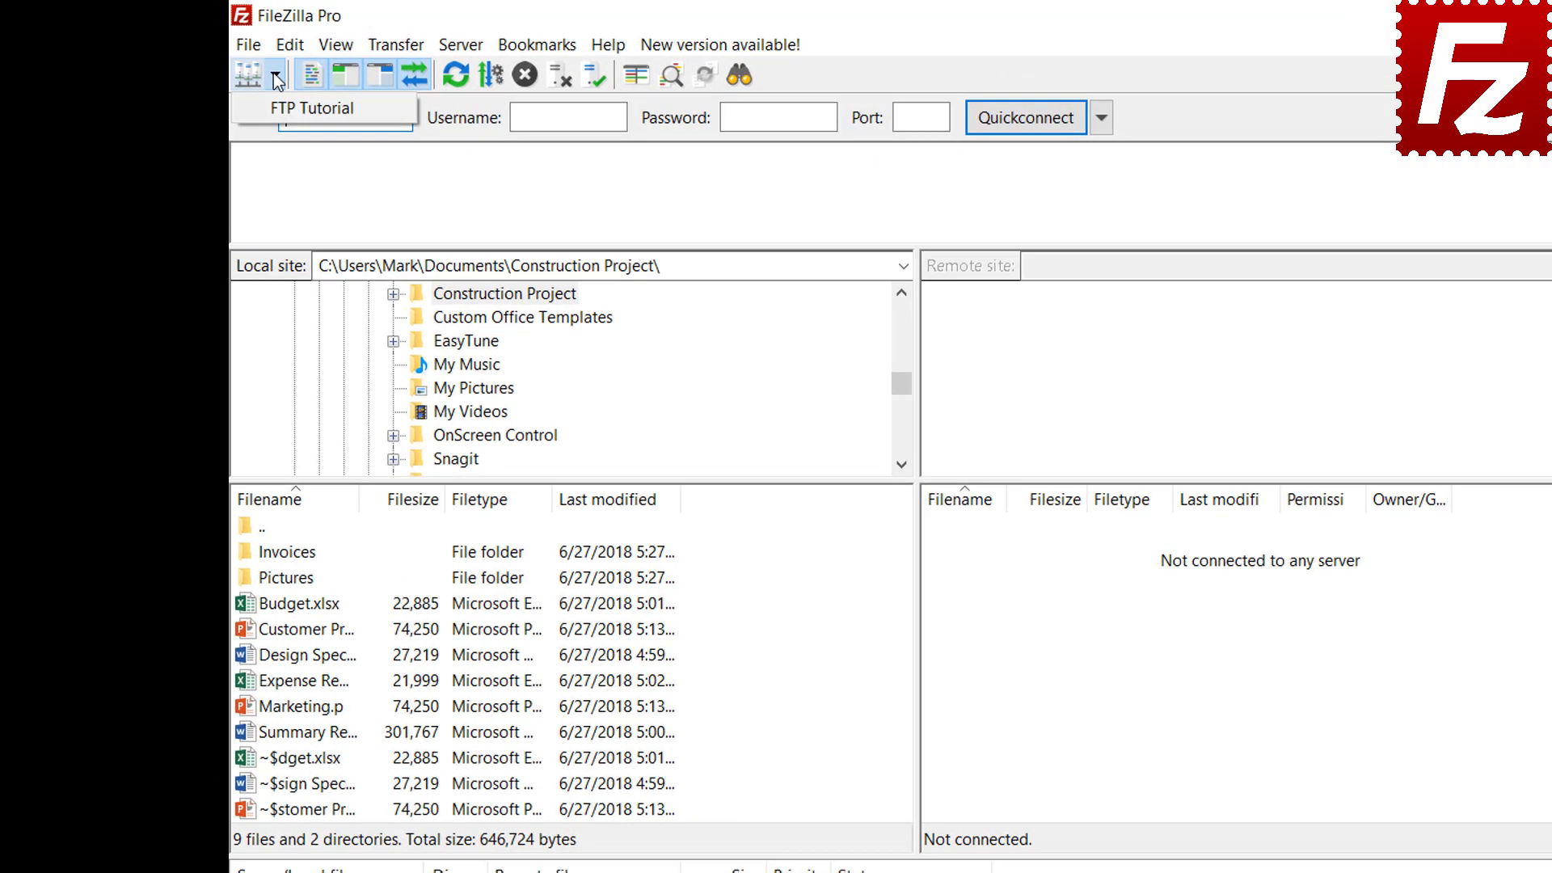
pyautogui.click(265, 103)
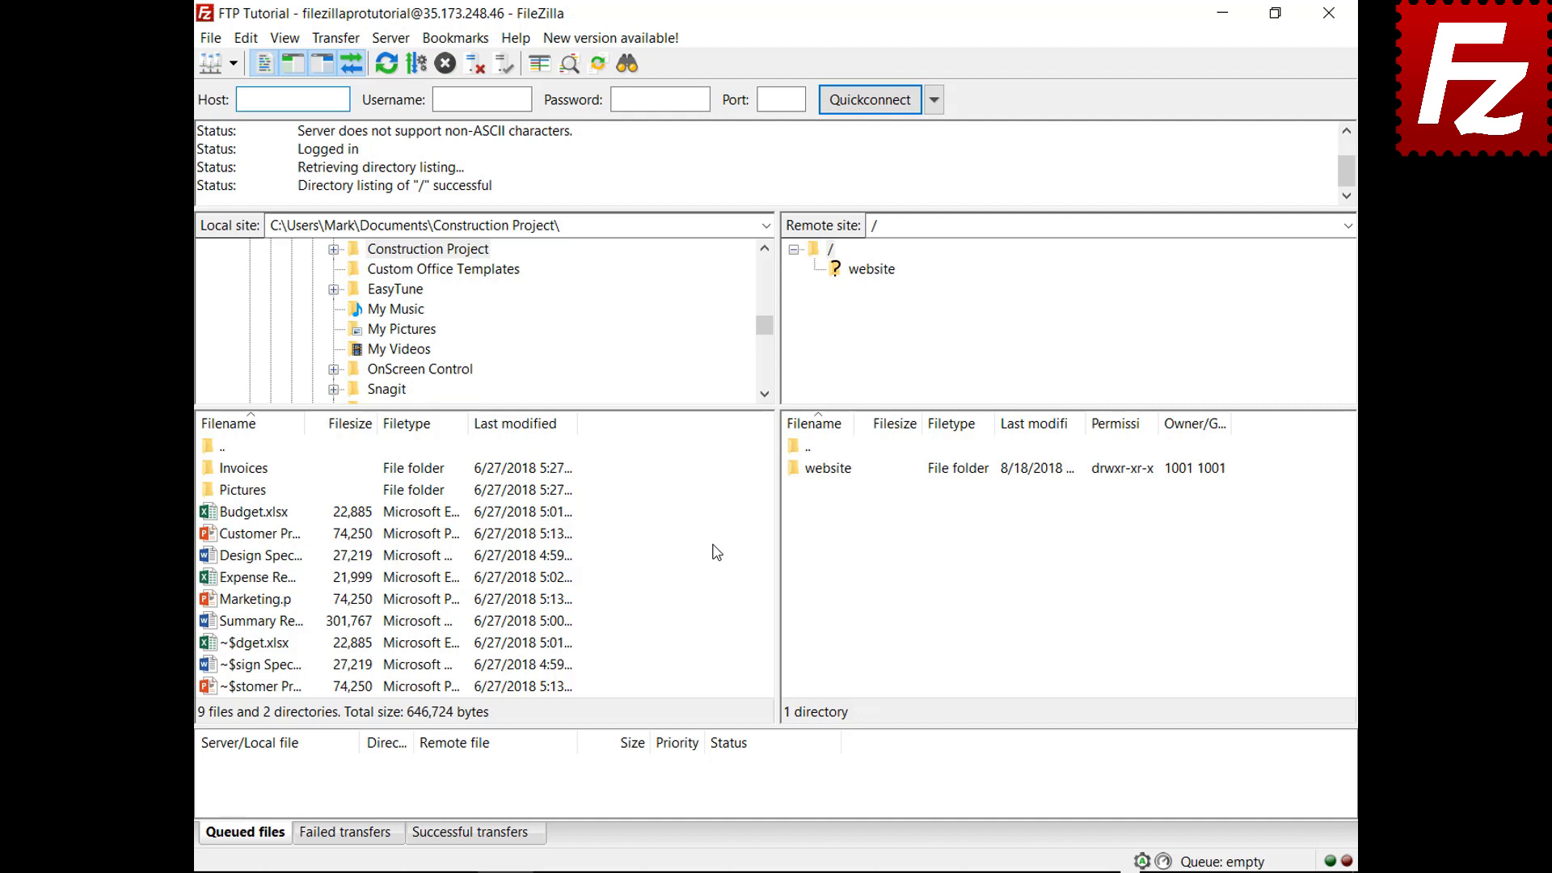
# Upload the summary report, queue Budget.xlsx and the Invoices folder, and process the queue
pyautogui.rightClick(259, 622)
pyautogui.click(296, 638)
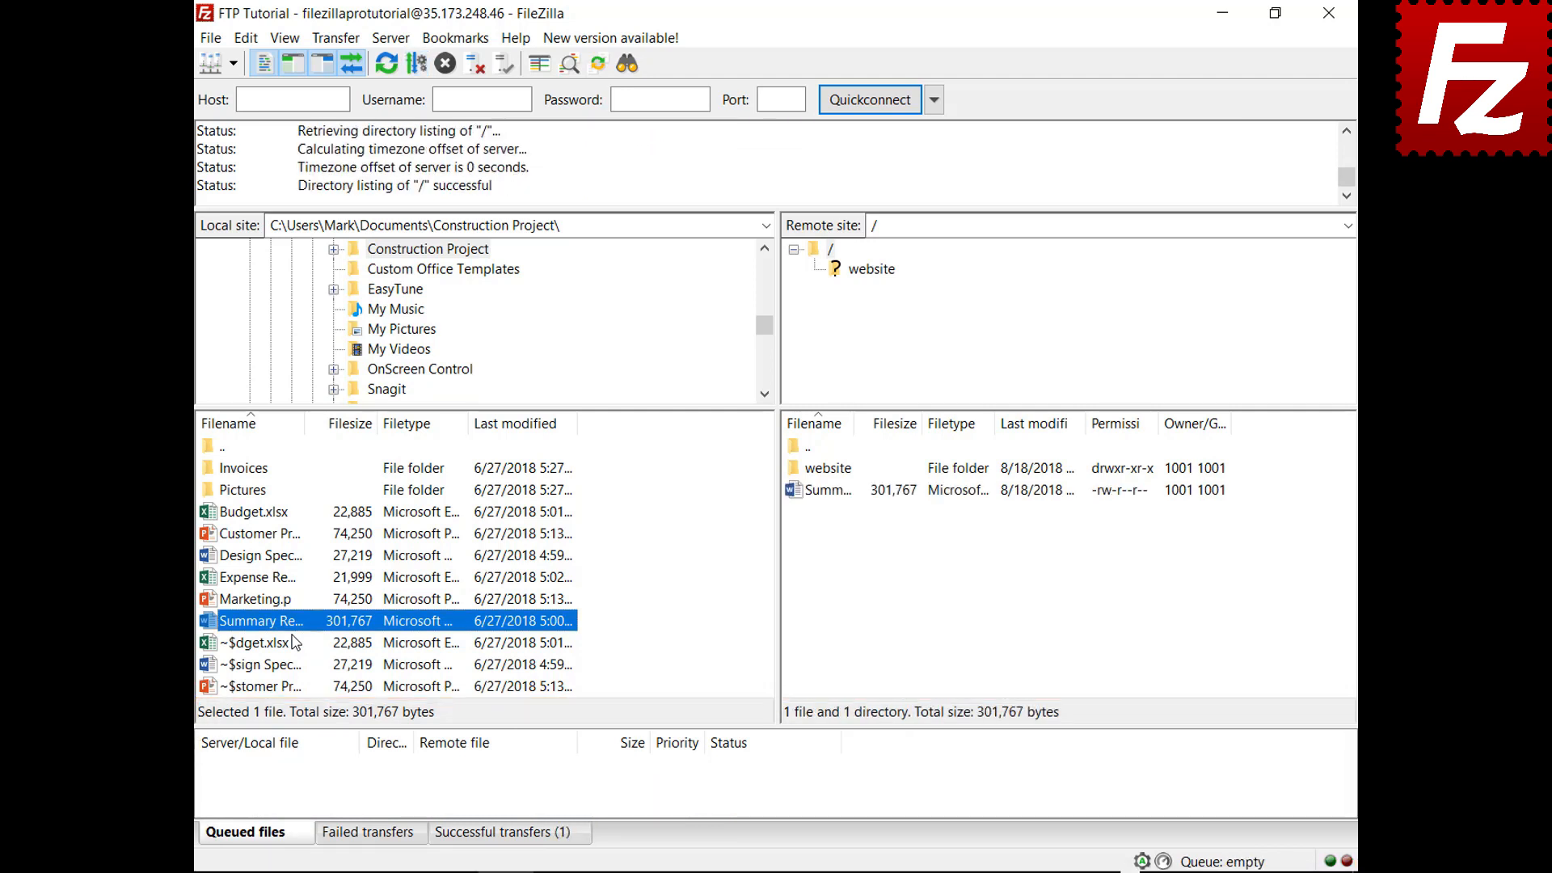
pyautogui.rightClick(258, 512)
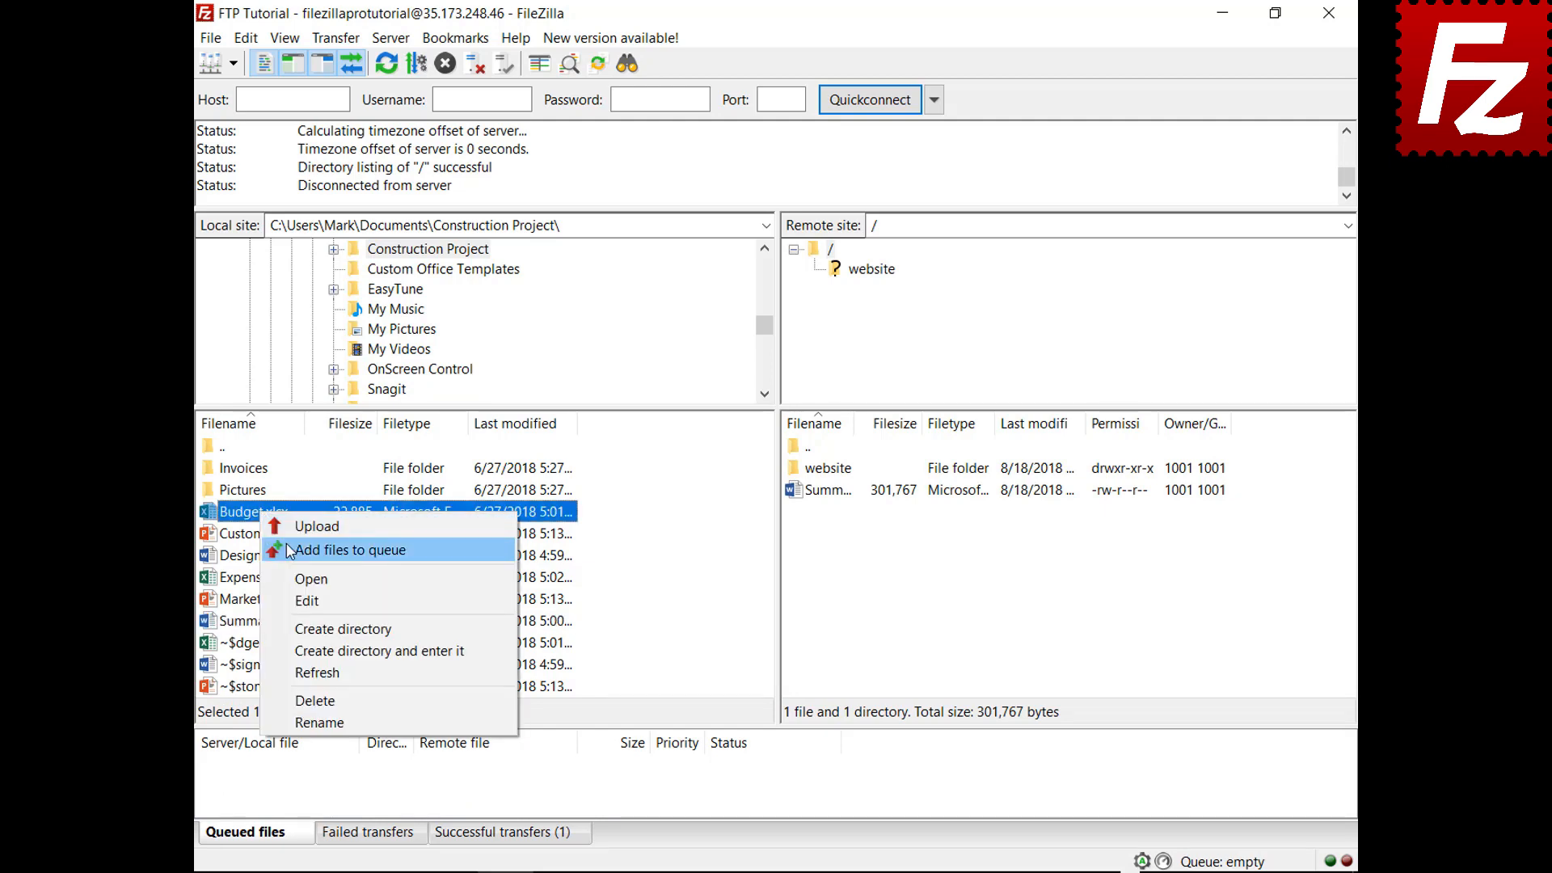
pyautogui.click(289, 551)
pyautogui.rightClick(257, 469)
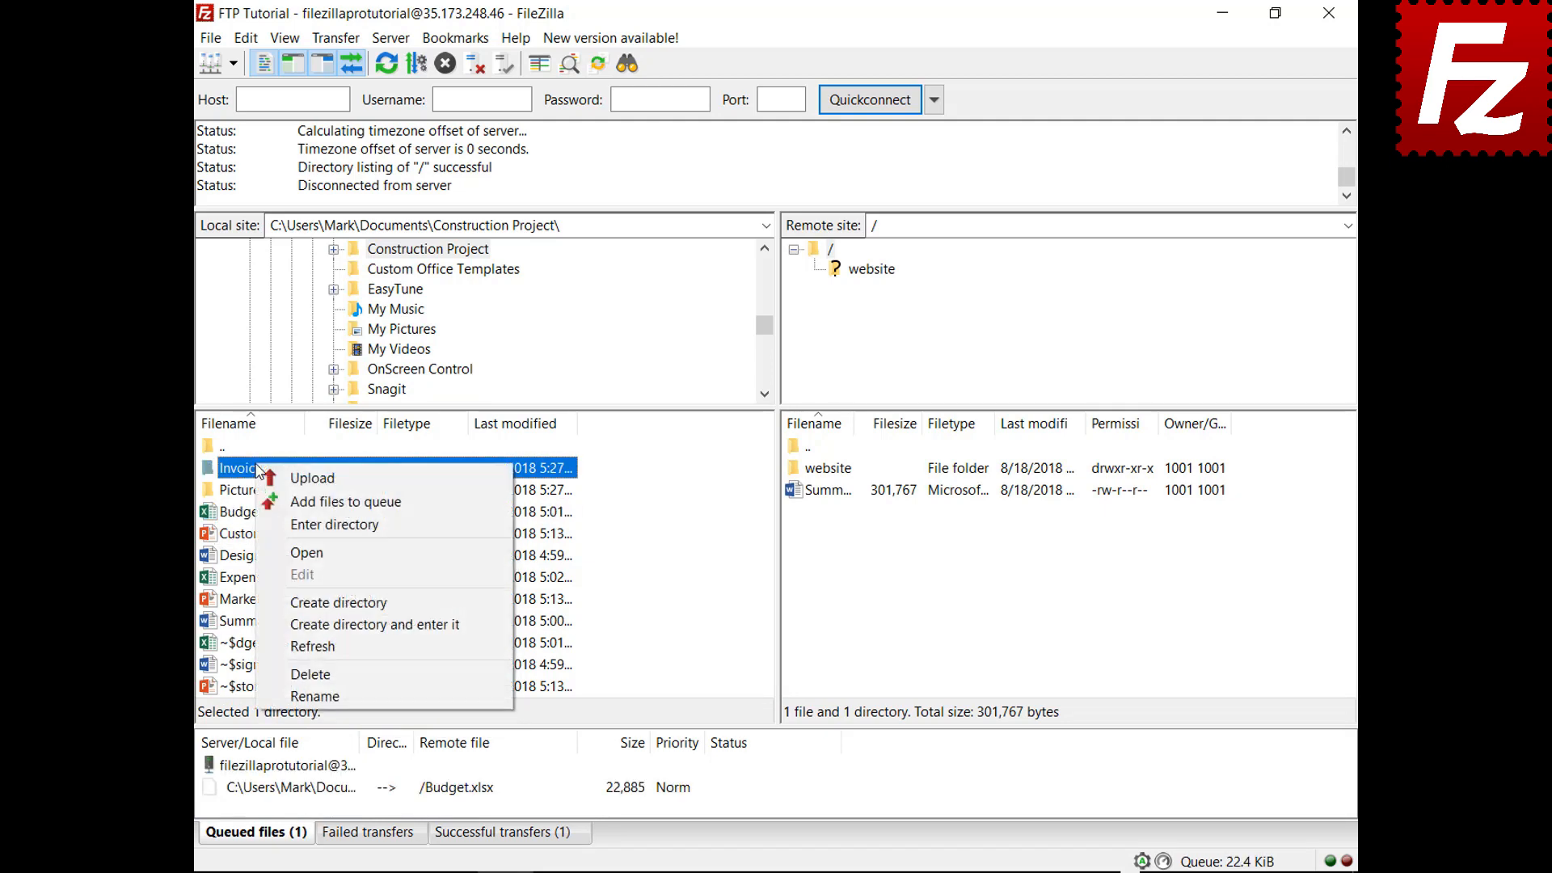
pyautogui.click(276, 501)
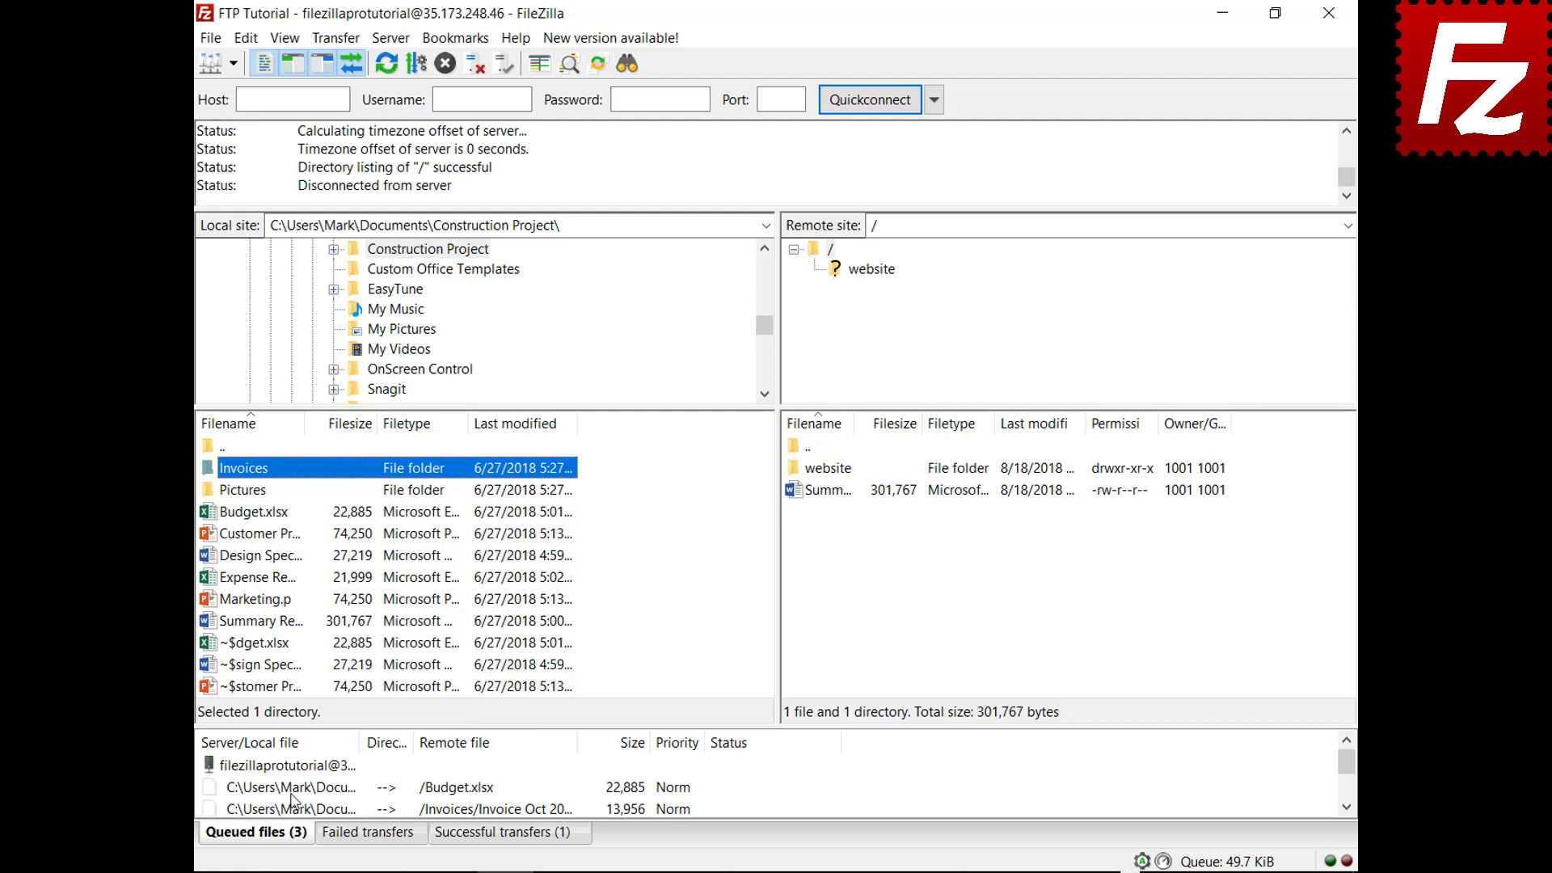
pyautogui.rightClick(297, 766)
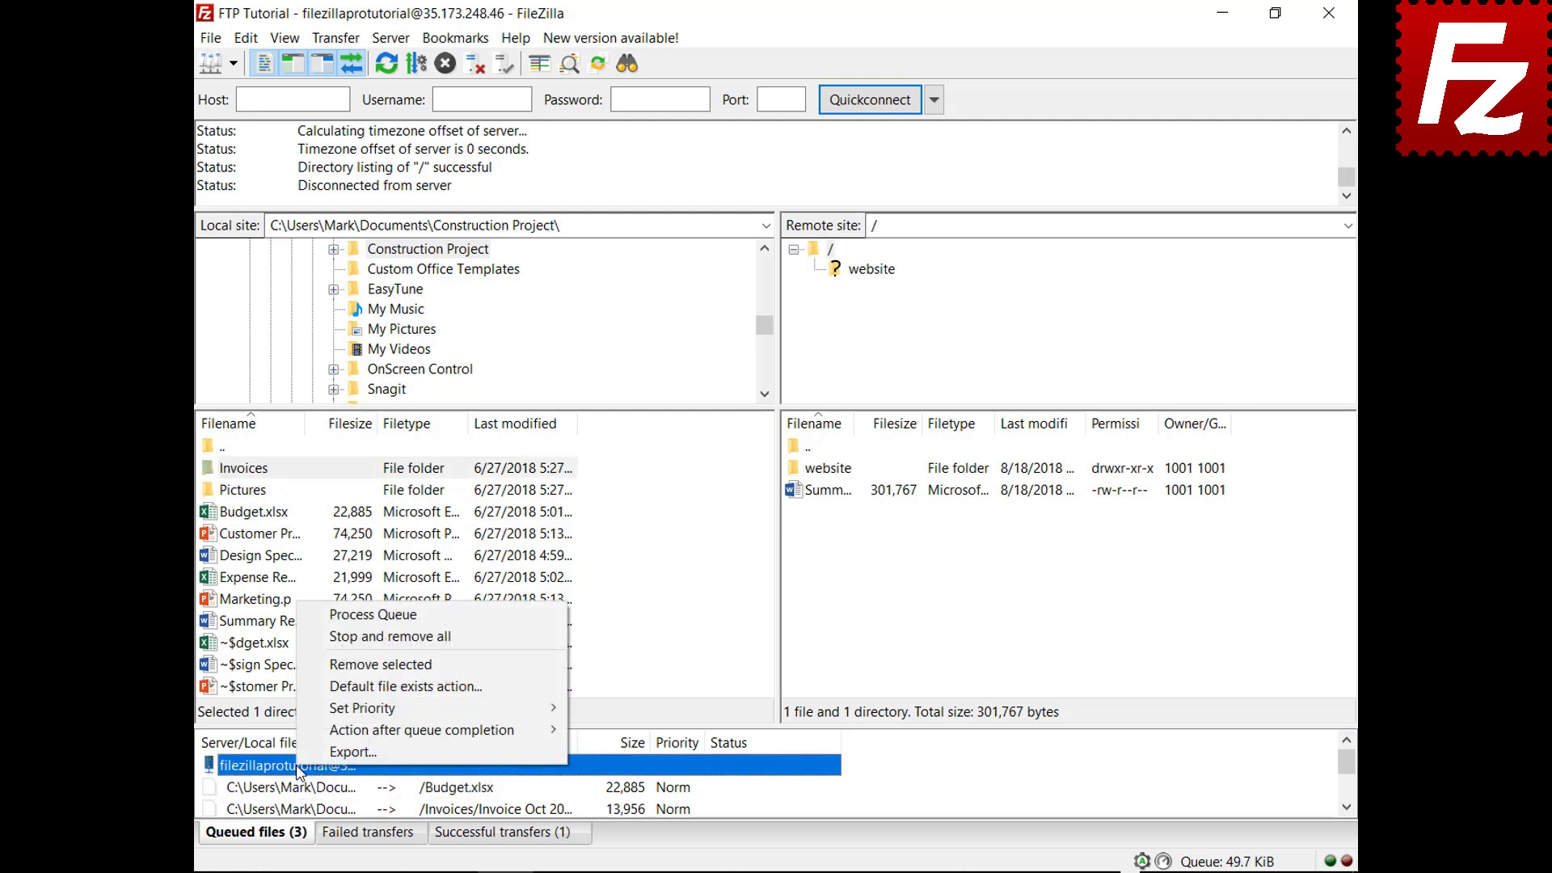
pyautogui.click(336, 618)
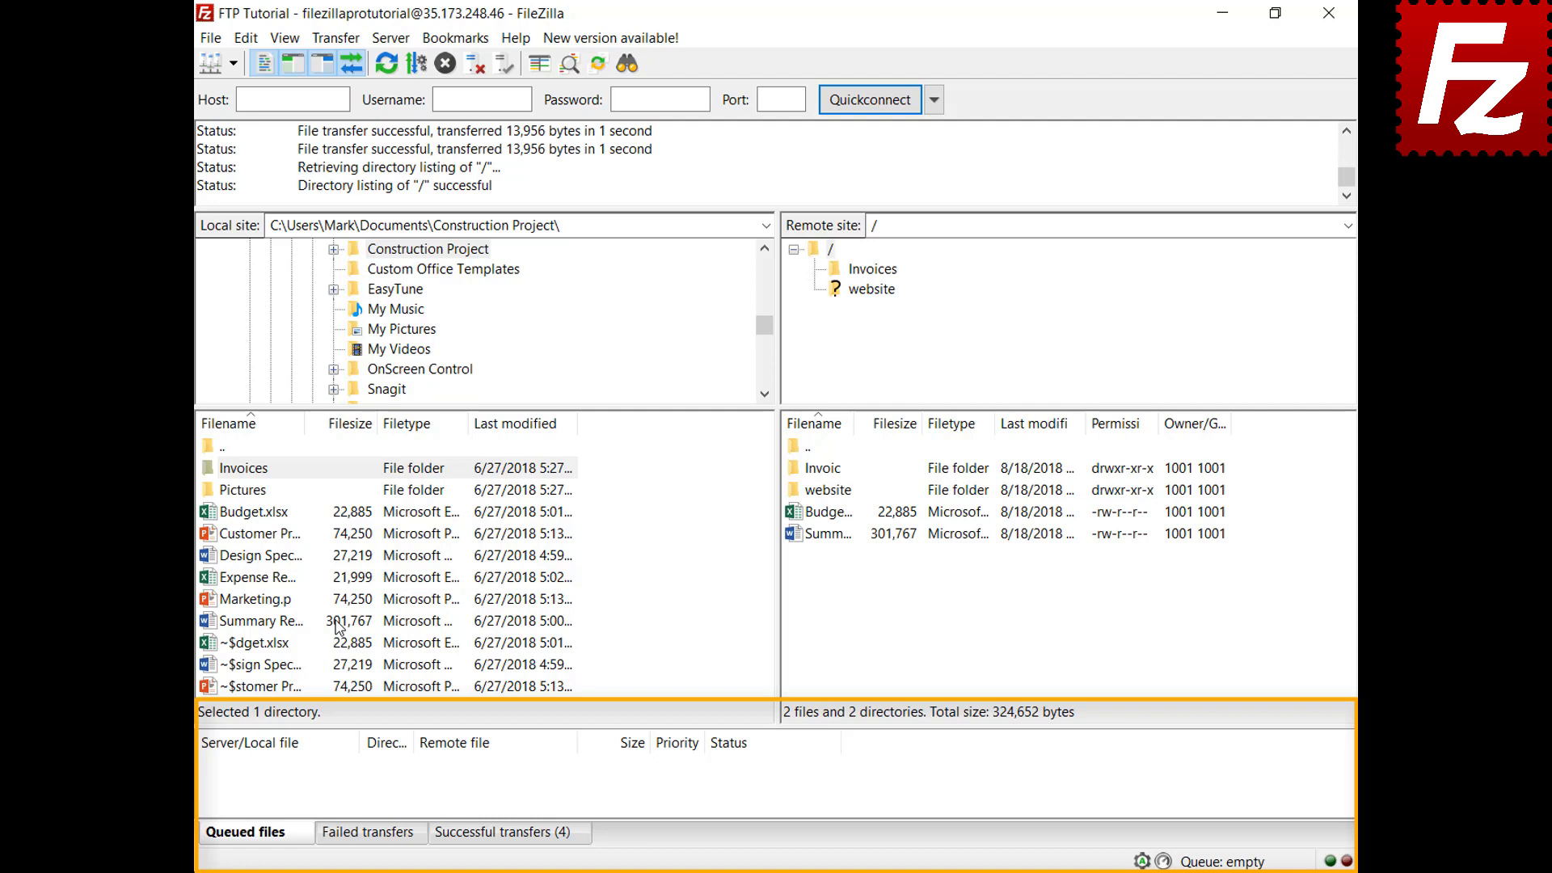
# Add Design Specs.docx and Expense Report.xlsx to the transfer queue
pyautogui.rightClick(269, 558)
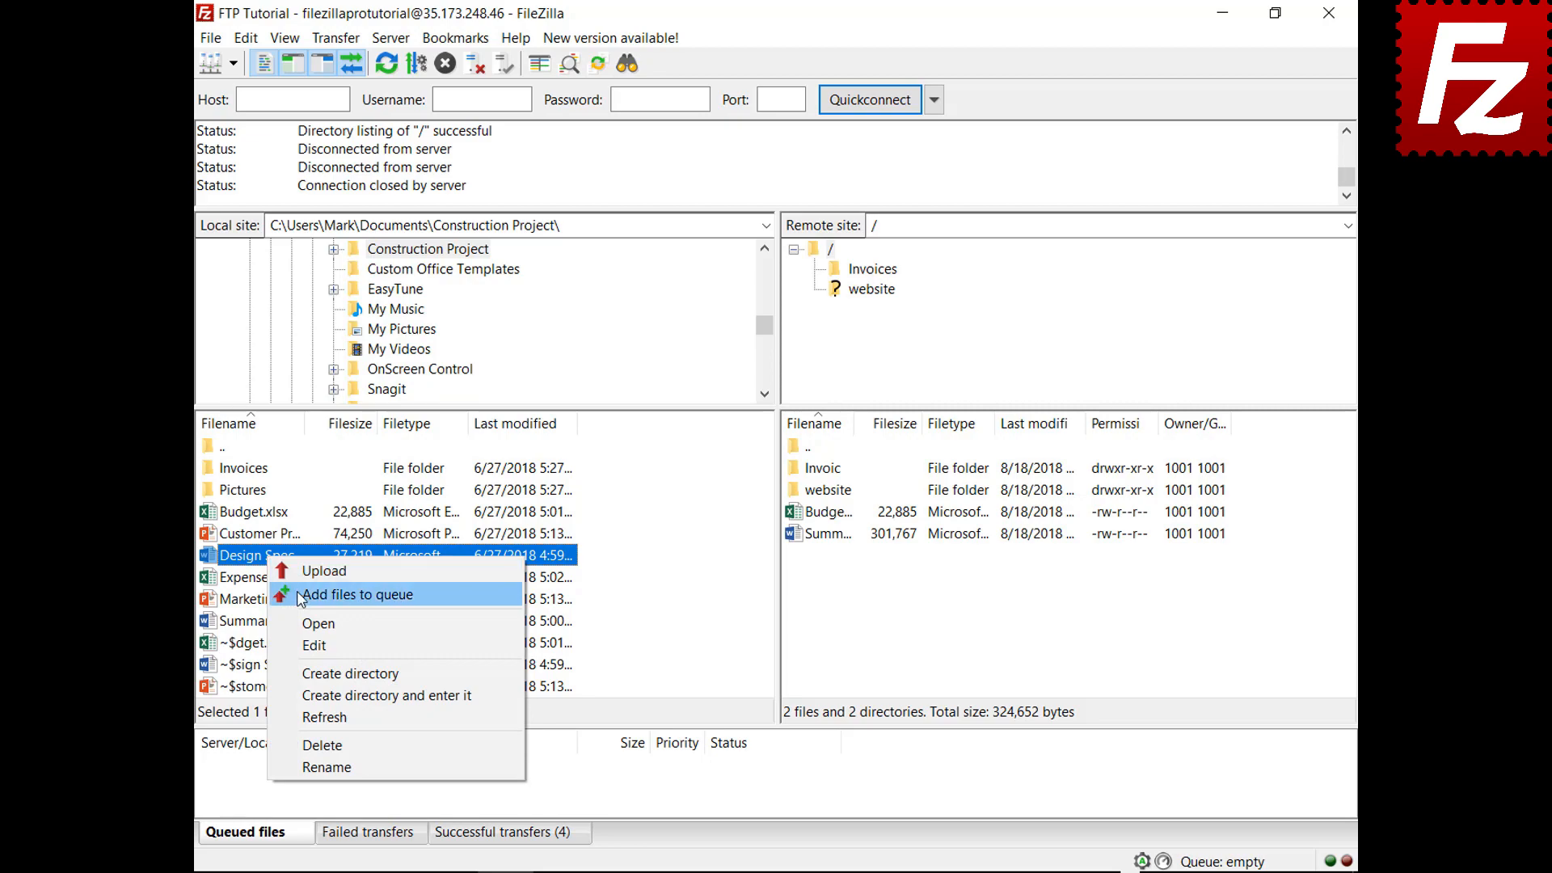
pyautogui.click(301, 594)
pyautogui.rightClick(278, 582)
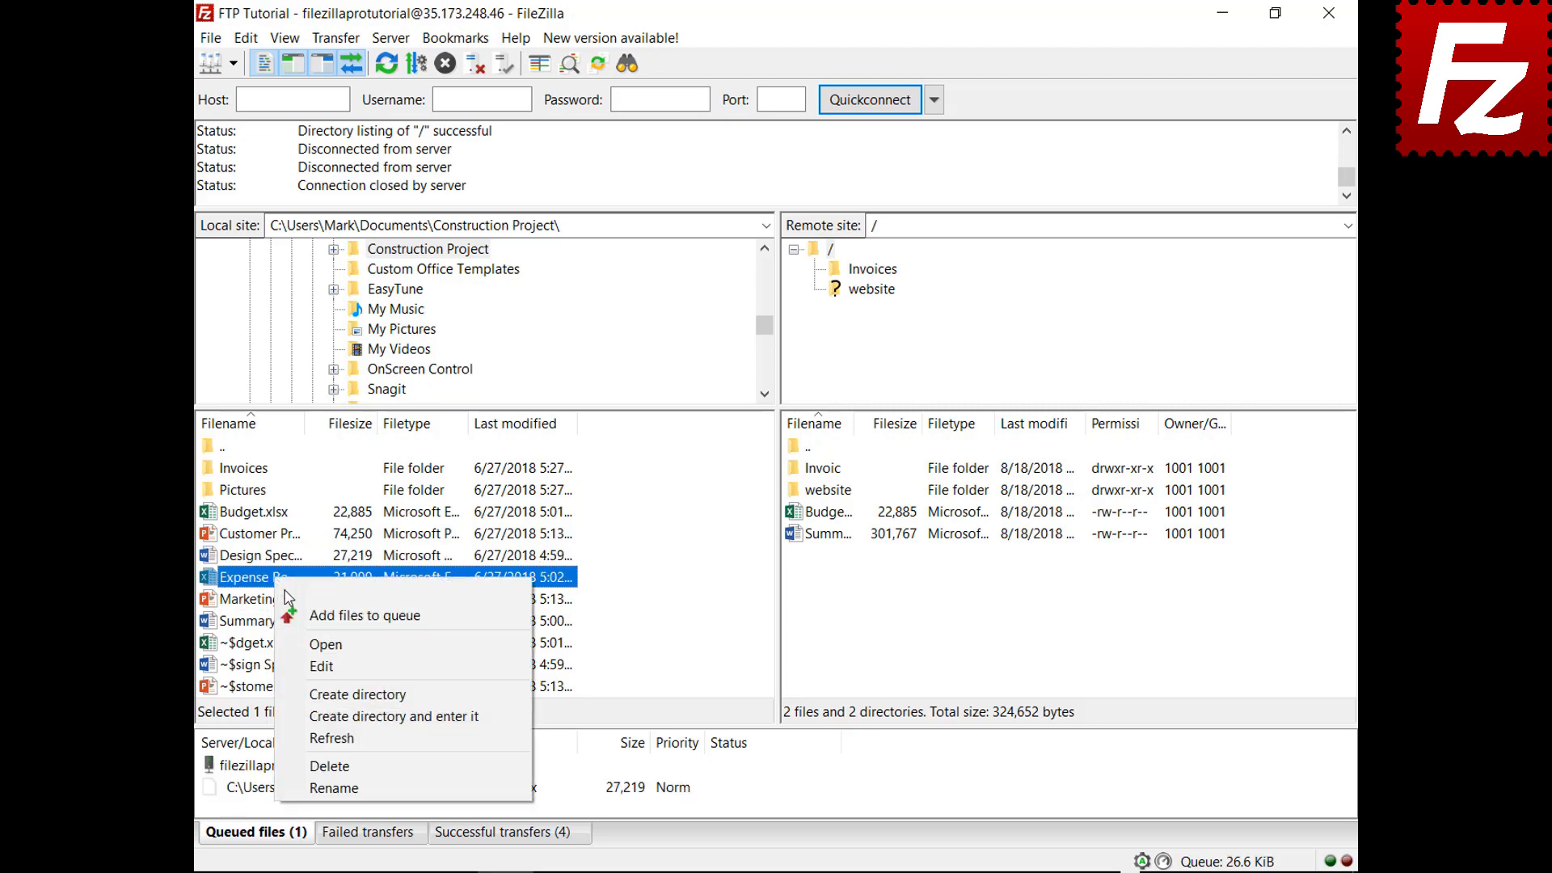
pyautogui.click(298, 605)
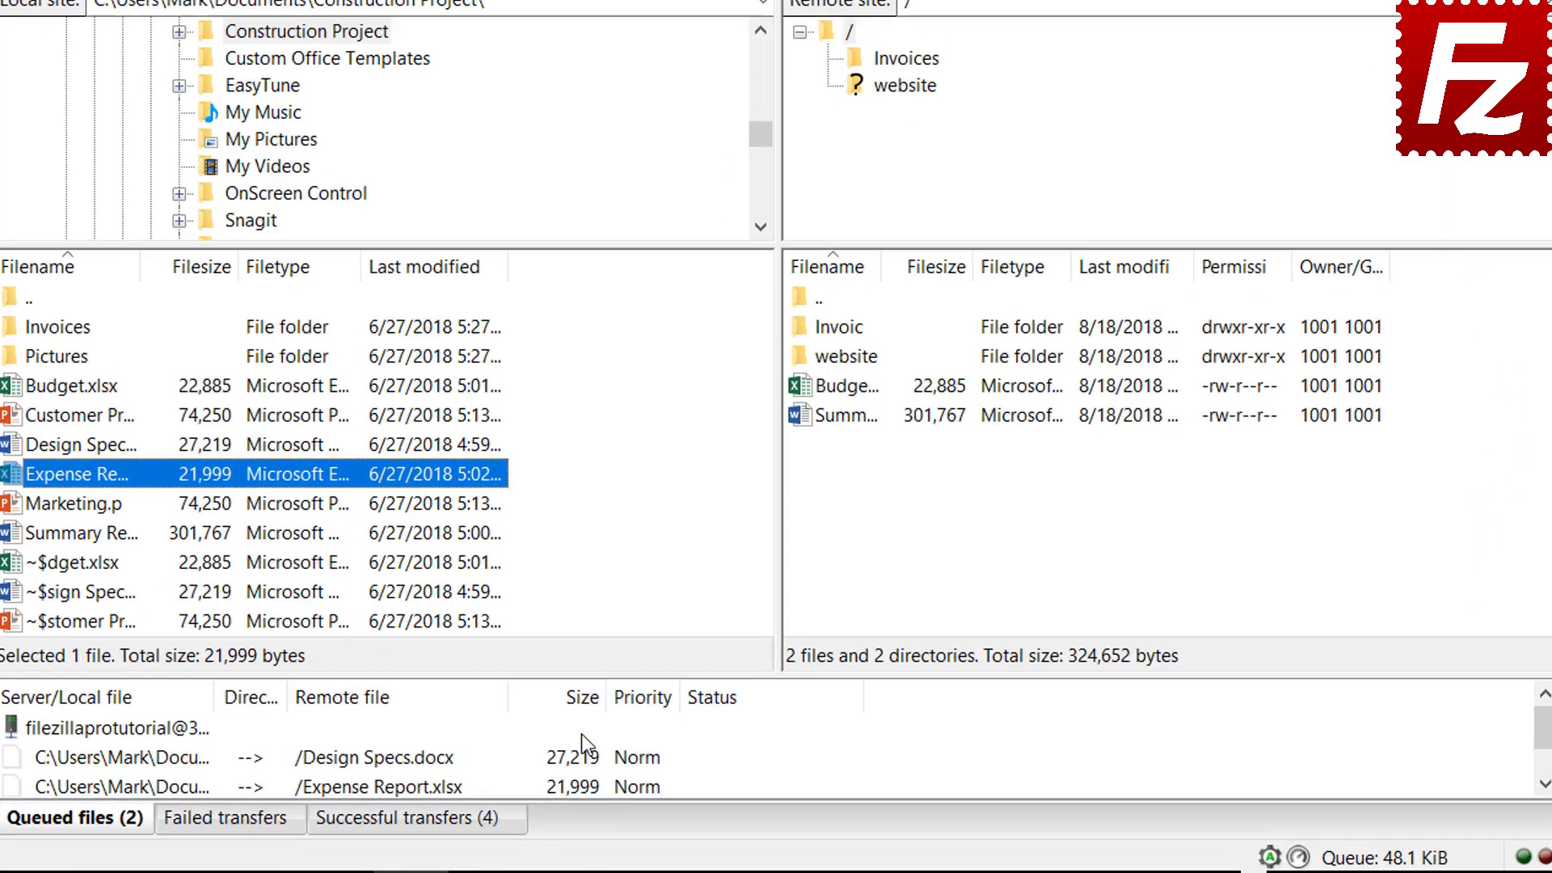
# Sort the queue by size, give Expense Report.xlsx highest priority, and process the queue
pyautogui.click(569, 696)
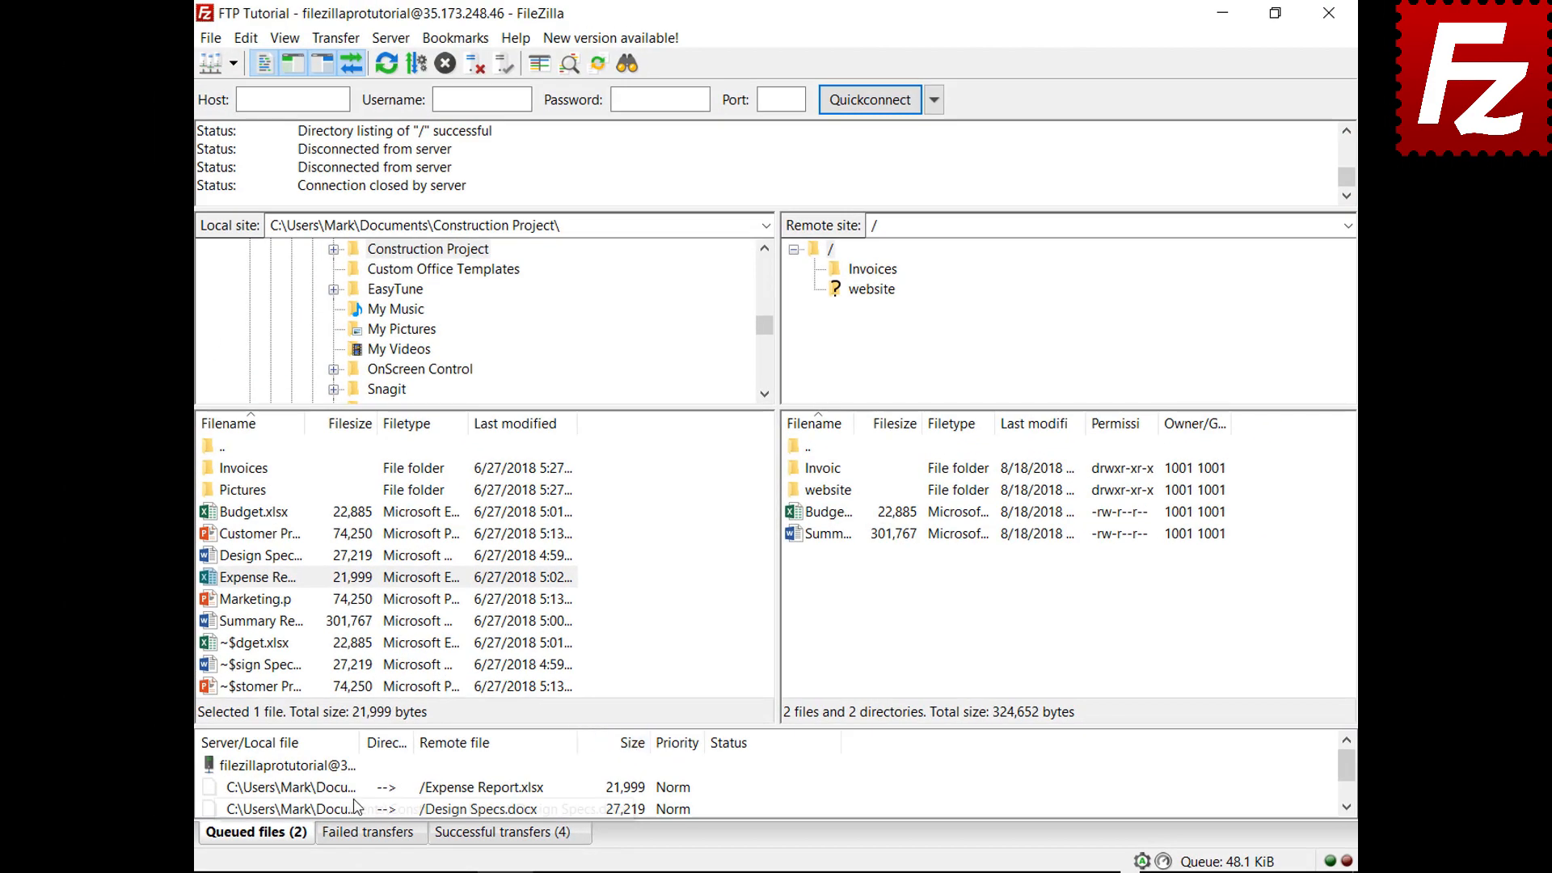
pyautogui.rightClick(353, 788)
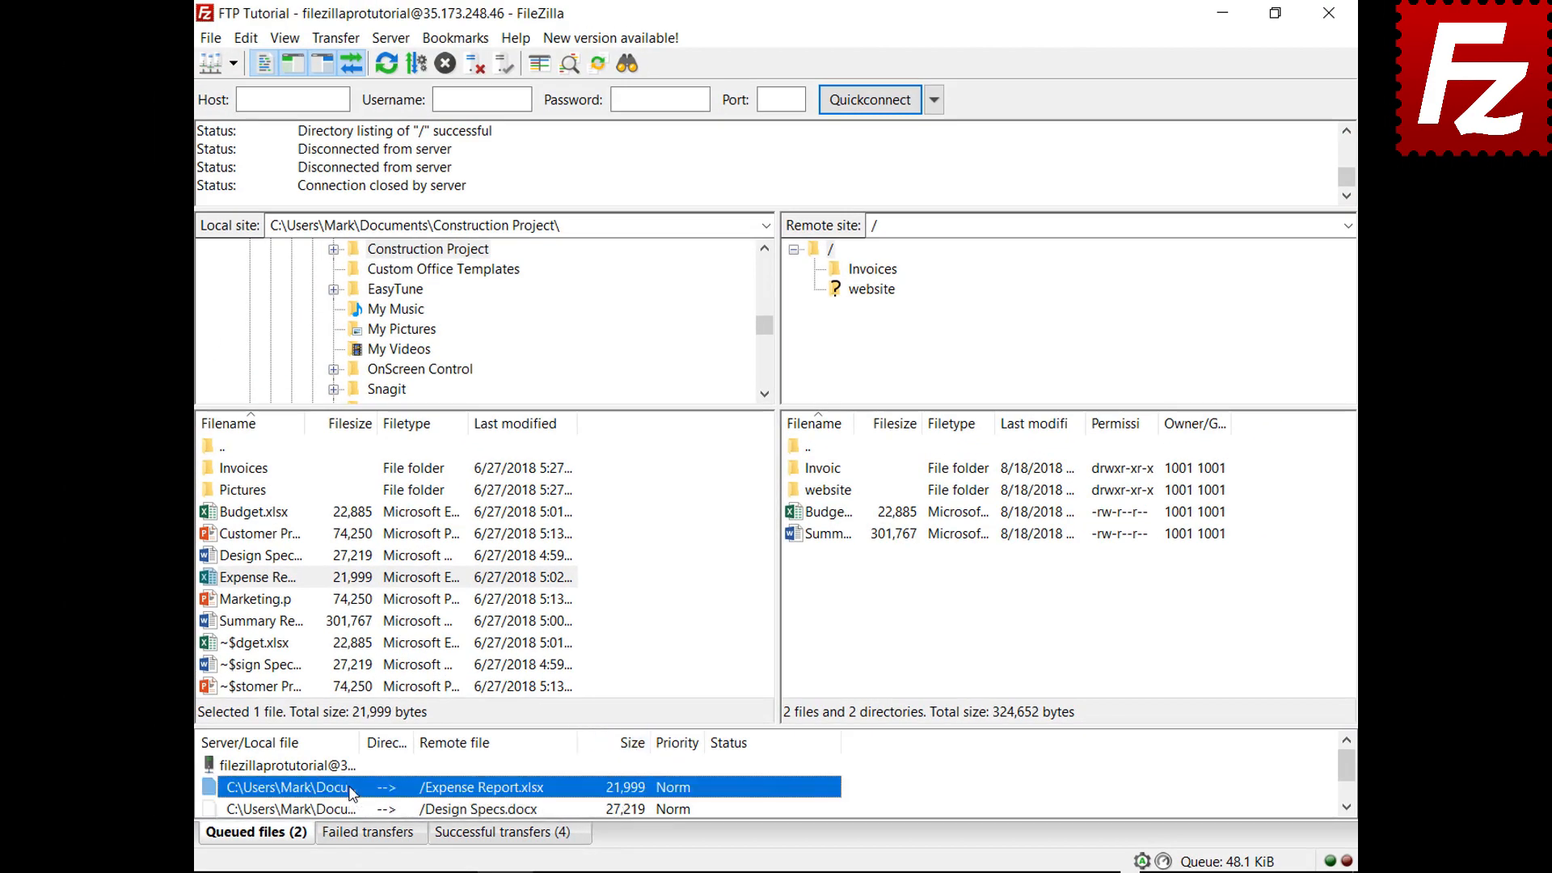
pyautogui.moveTo(395, 734)
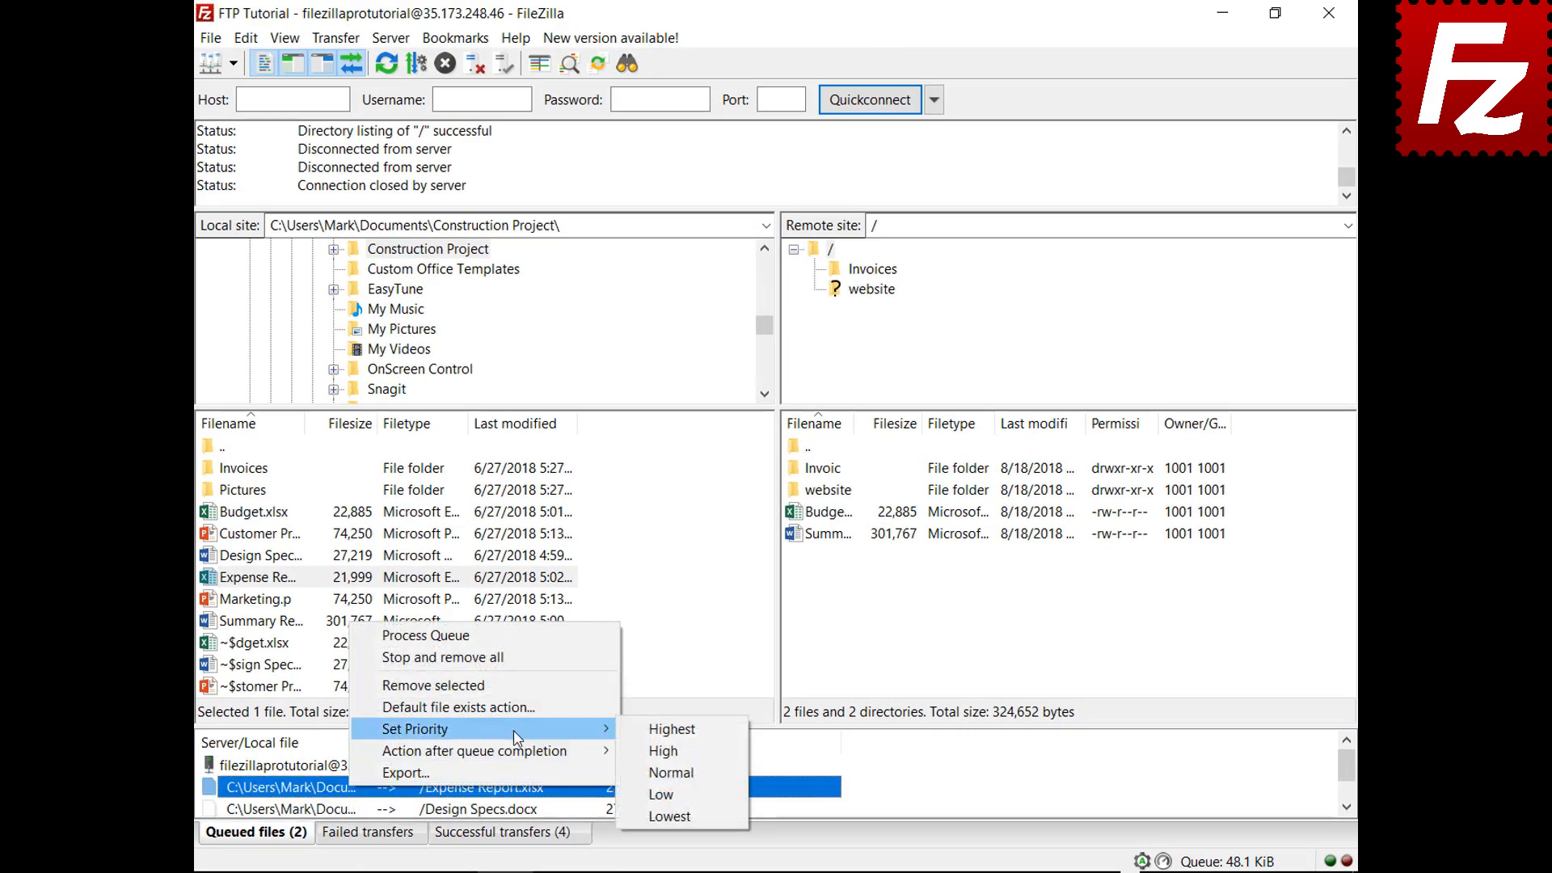
pyautogui.click(661, 729)
pyautogui.rightClick(323, 766)
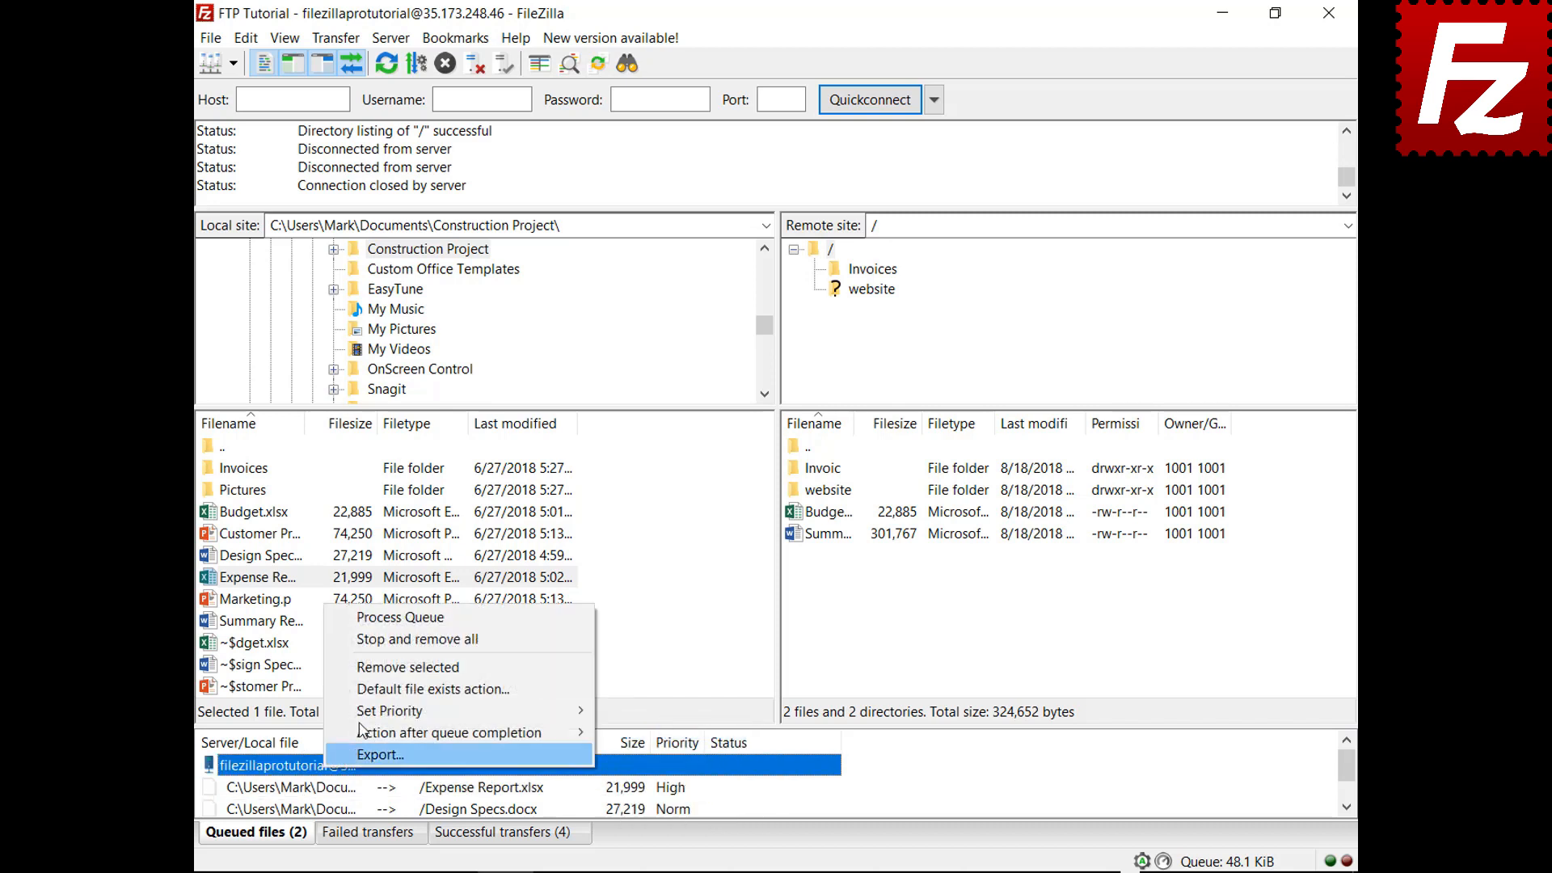
pyautogui.click(417, 619)
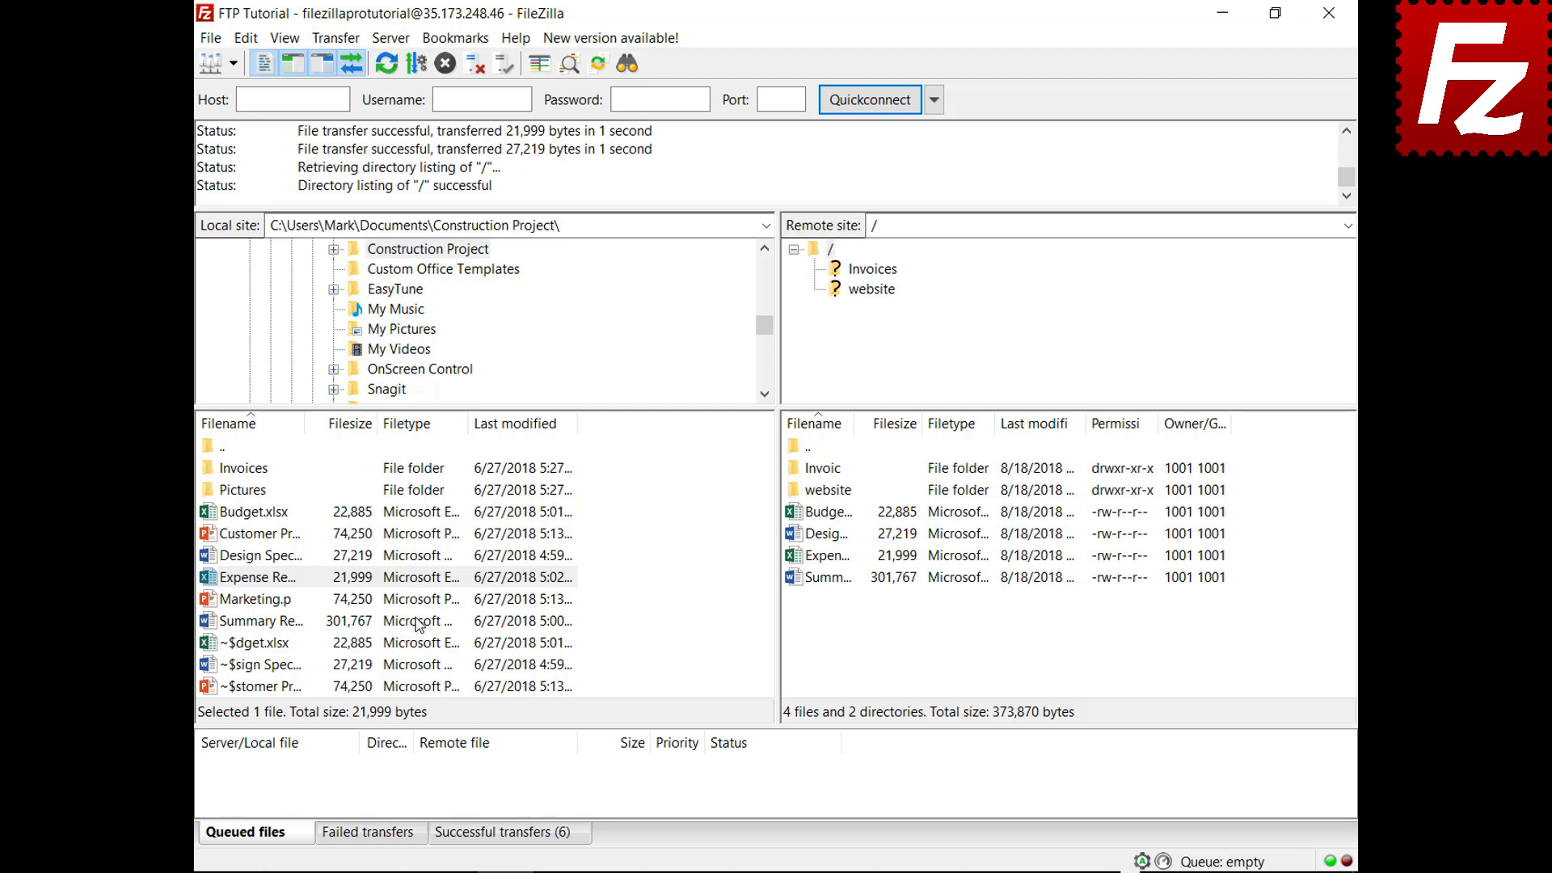
# Queue Budget.xlsx and review the global file exists action settings without changing them
pyautogui.rightClick(212, 512)
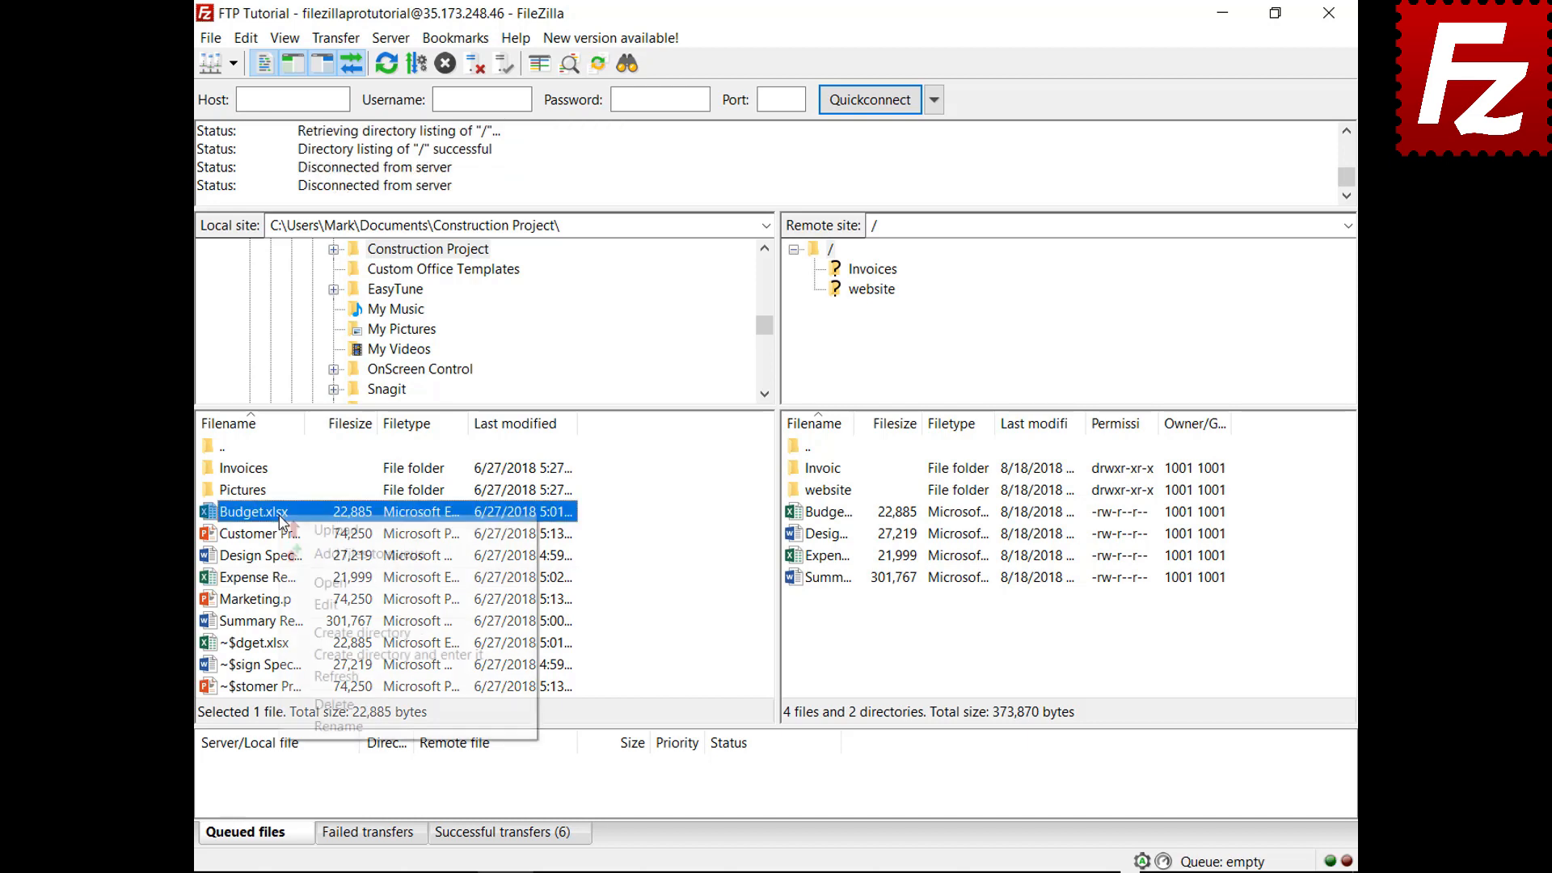
pyautogui.click(300, 555)
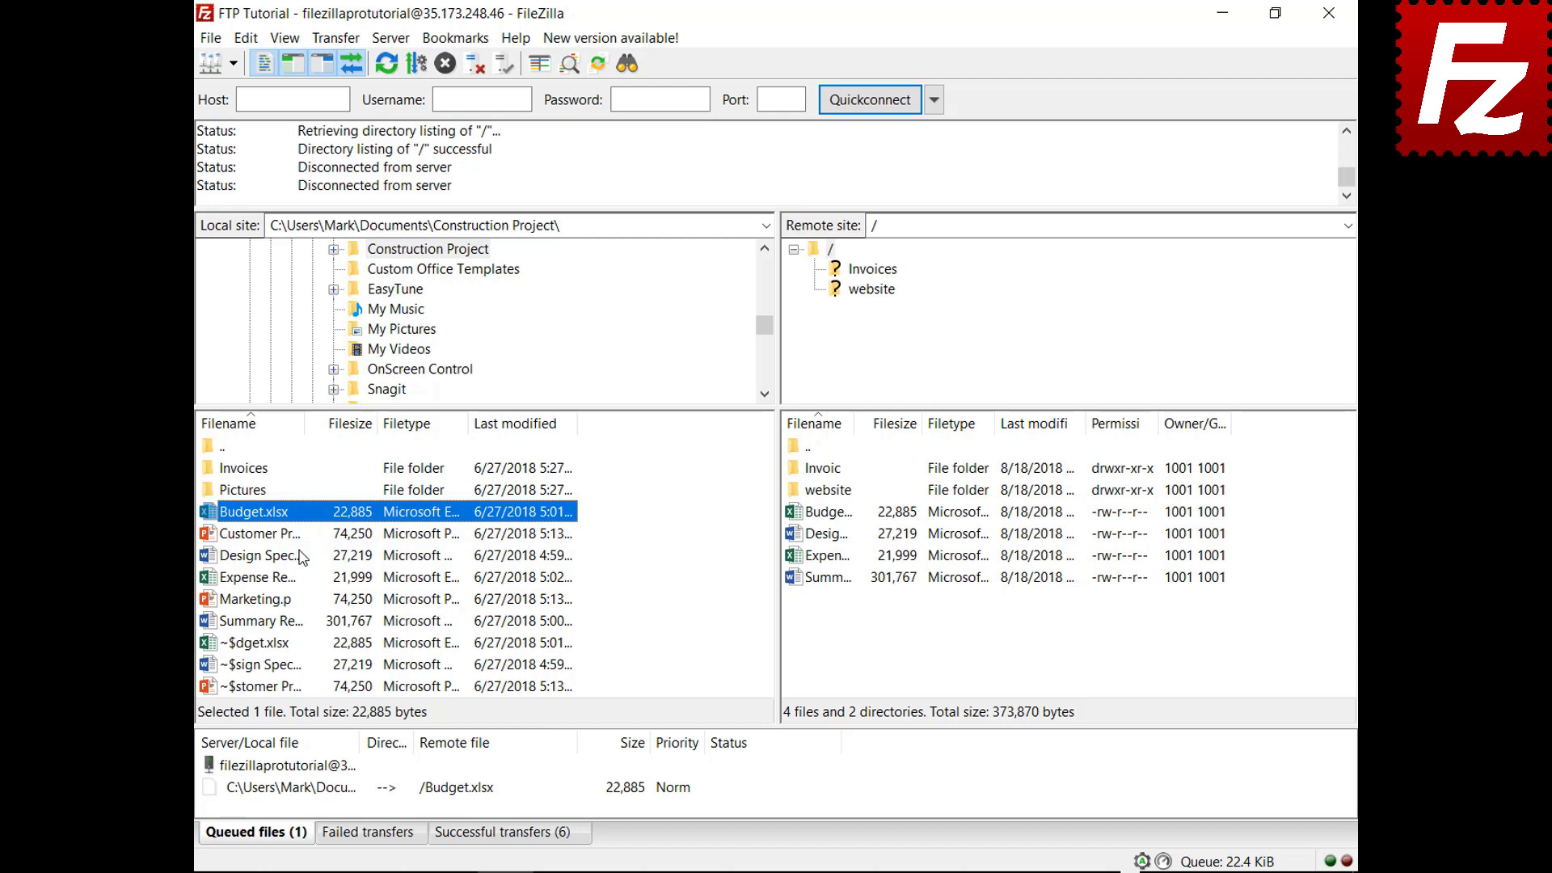
pyautogui.click(245, 38)
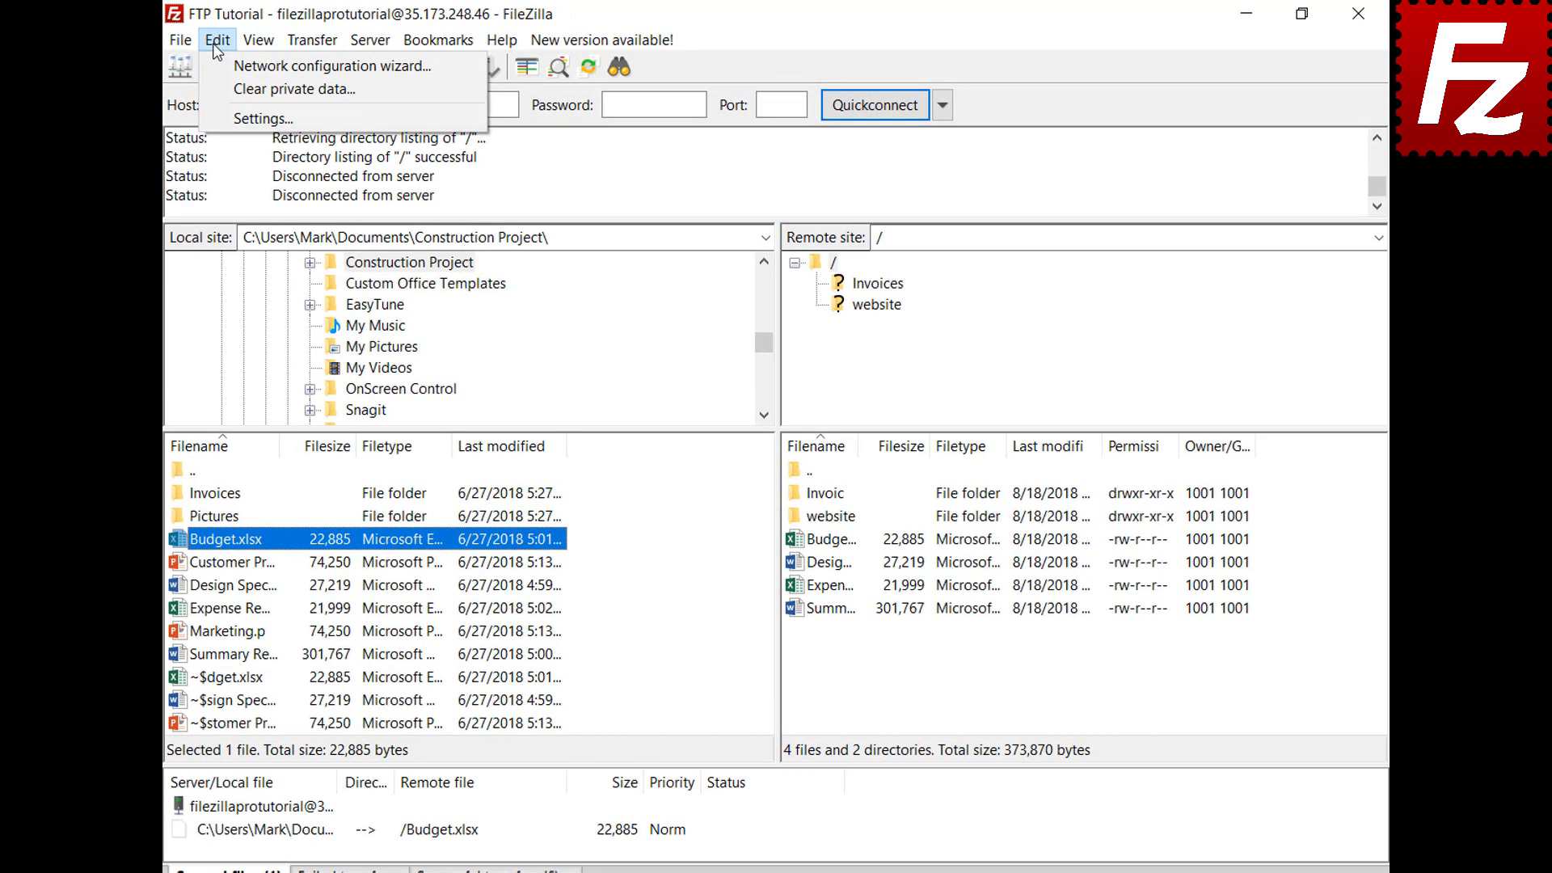
pyautogui.click(216, 118)
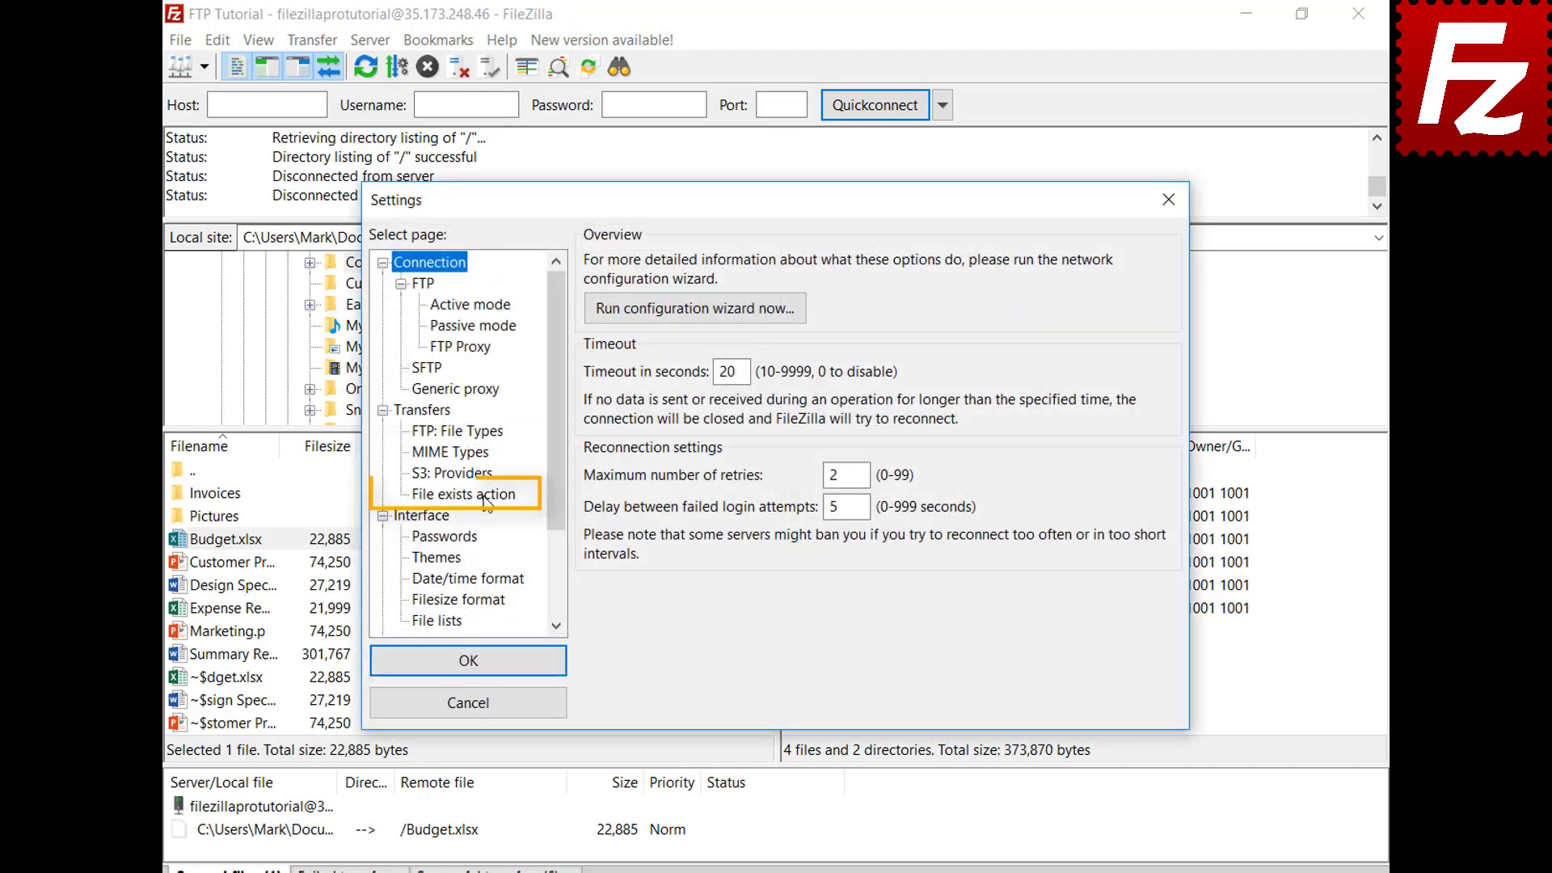
pyautogui.click(485, 495)
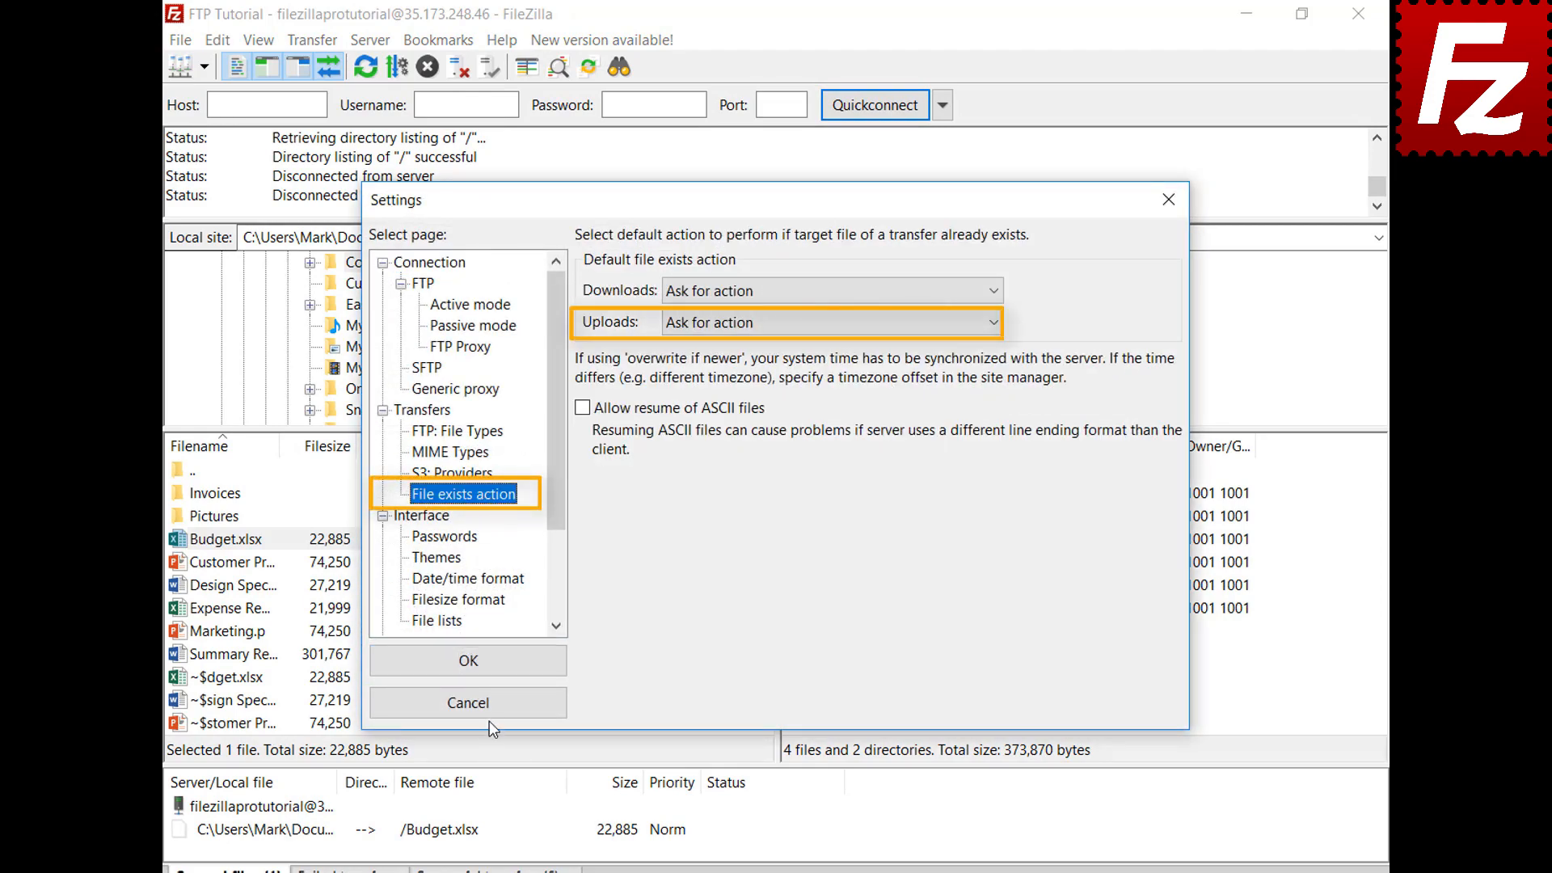
pyautogui.click(485, 705)
# Set the queued Budget.xlsx's file exists action to Overwrite file and process the queue
pyautogui.rightClick(351, 792)
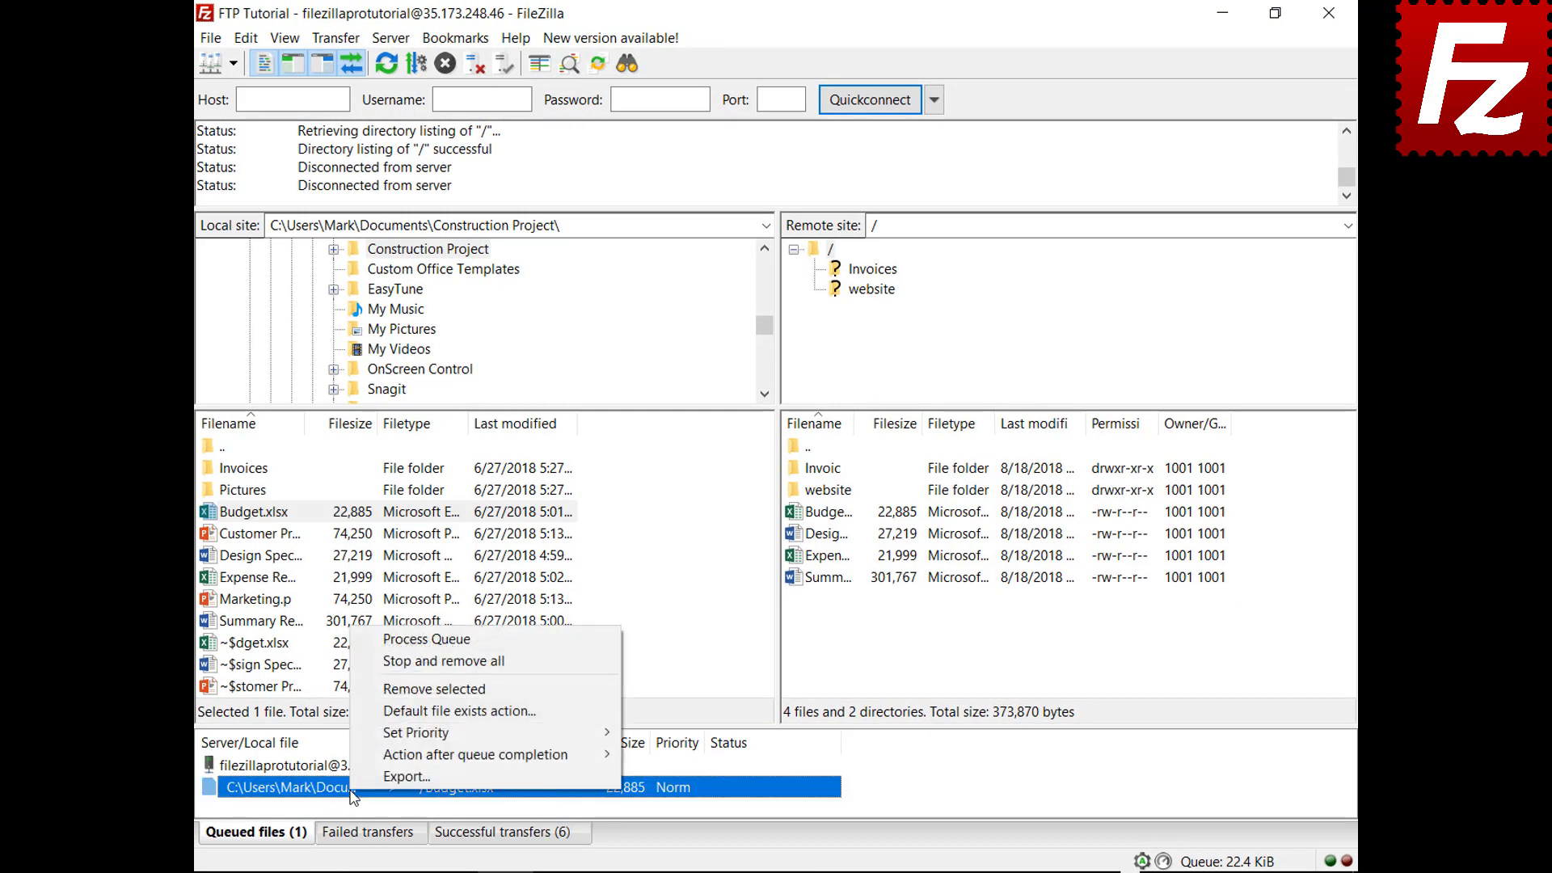
pyautogui.click(384, 718)
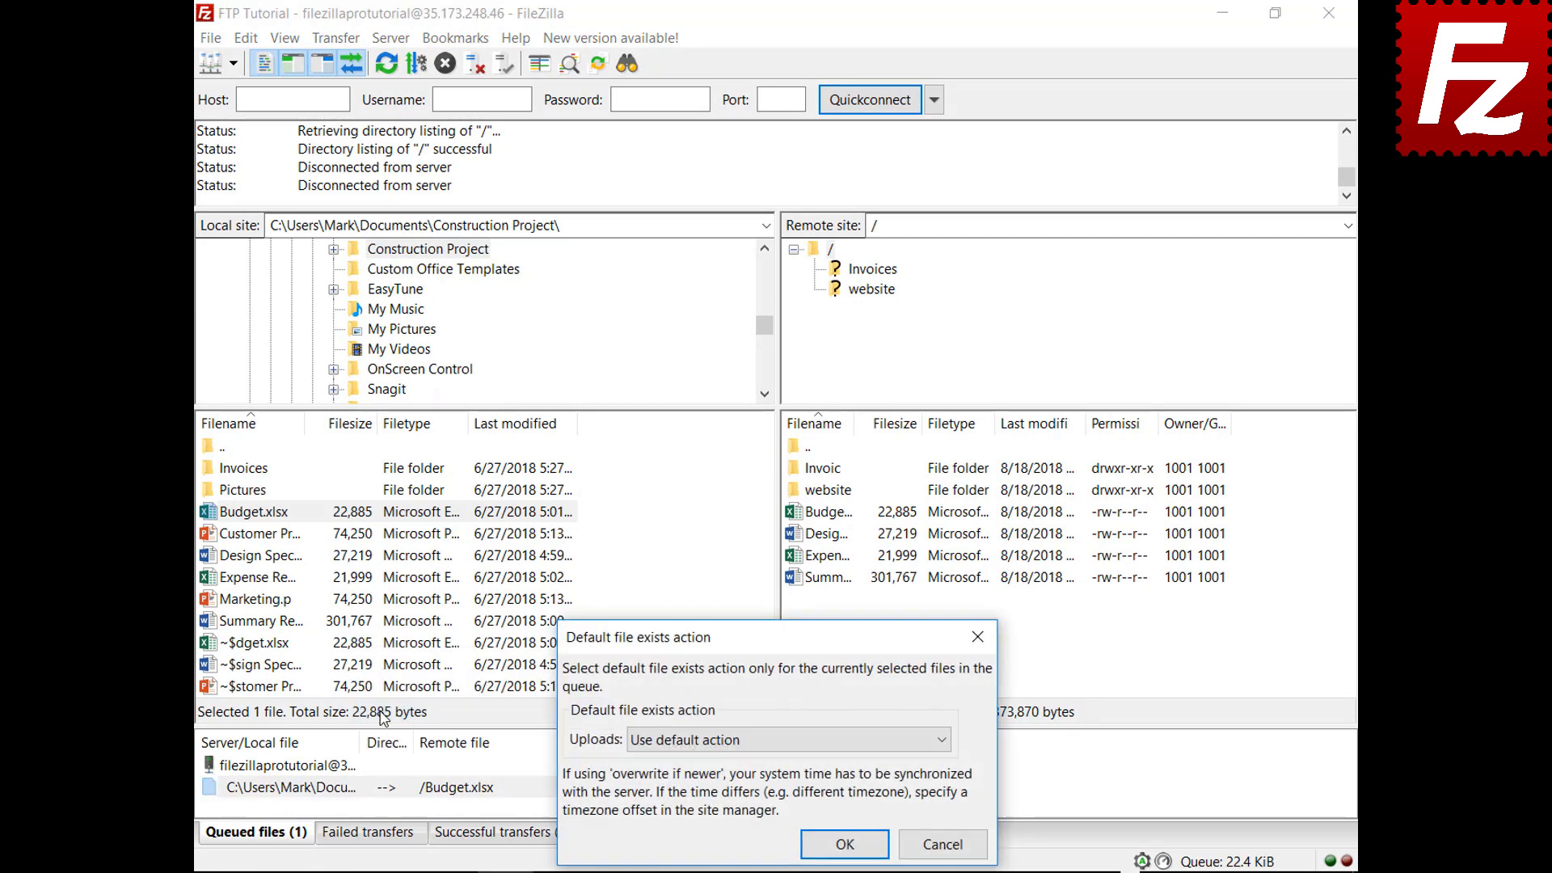
pyautogui.click(677, 742)
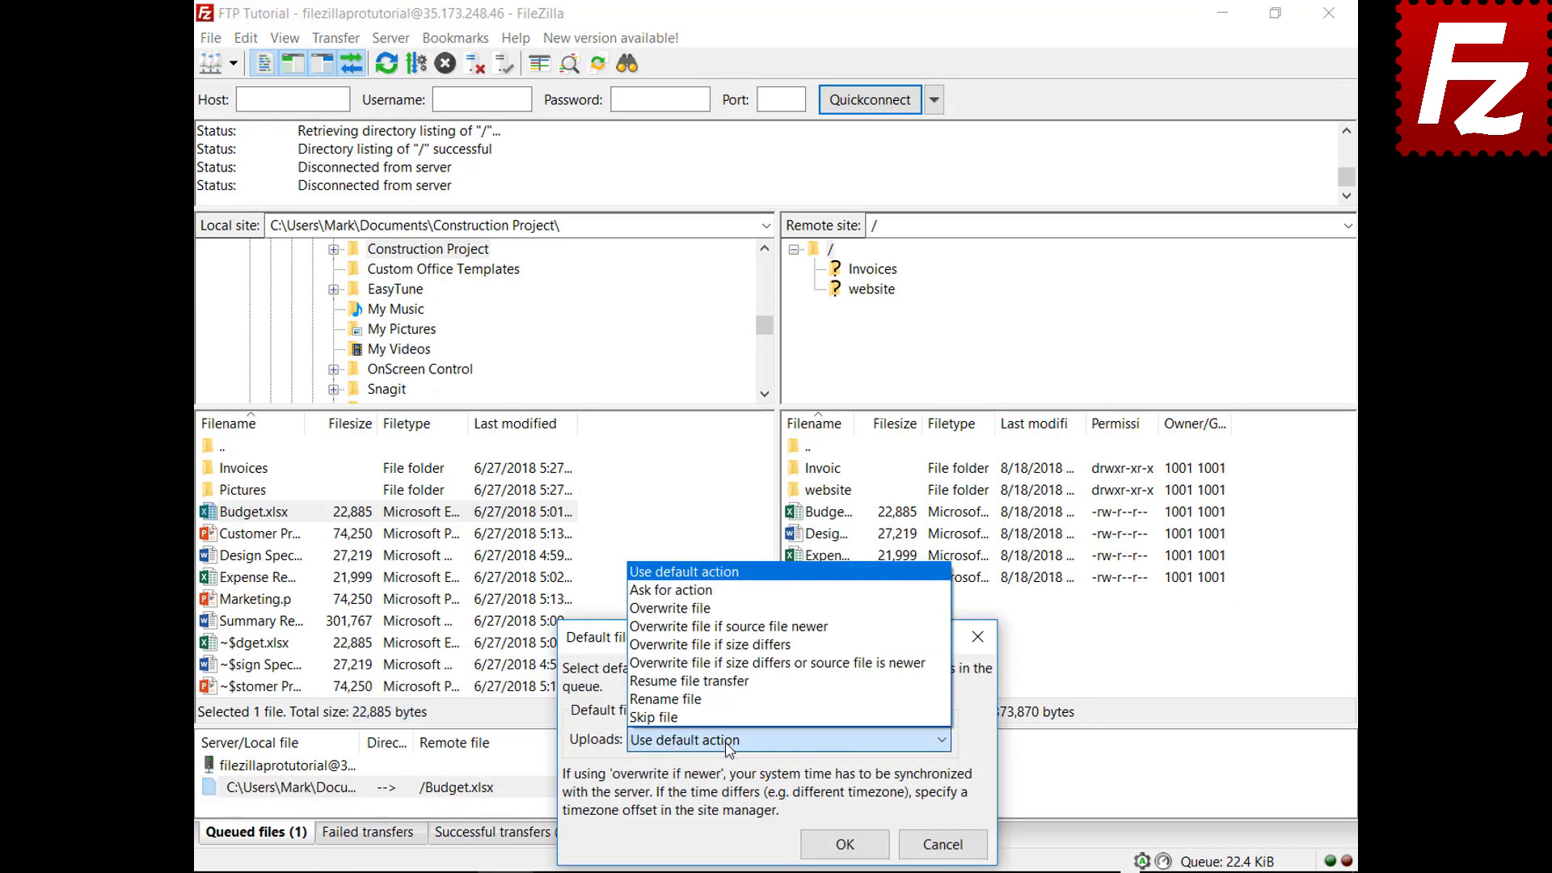
pyautogui.click(711, 608)
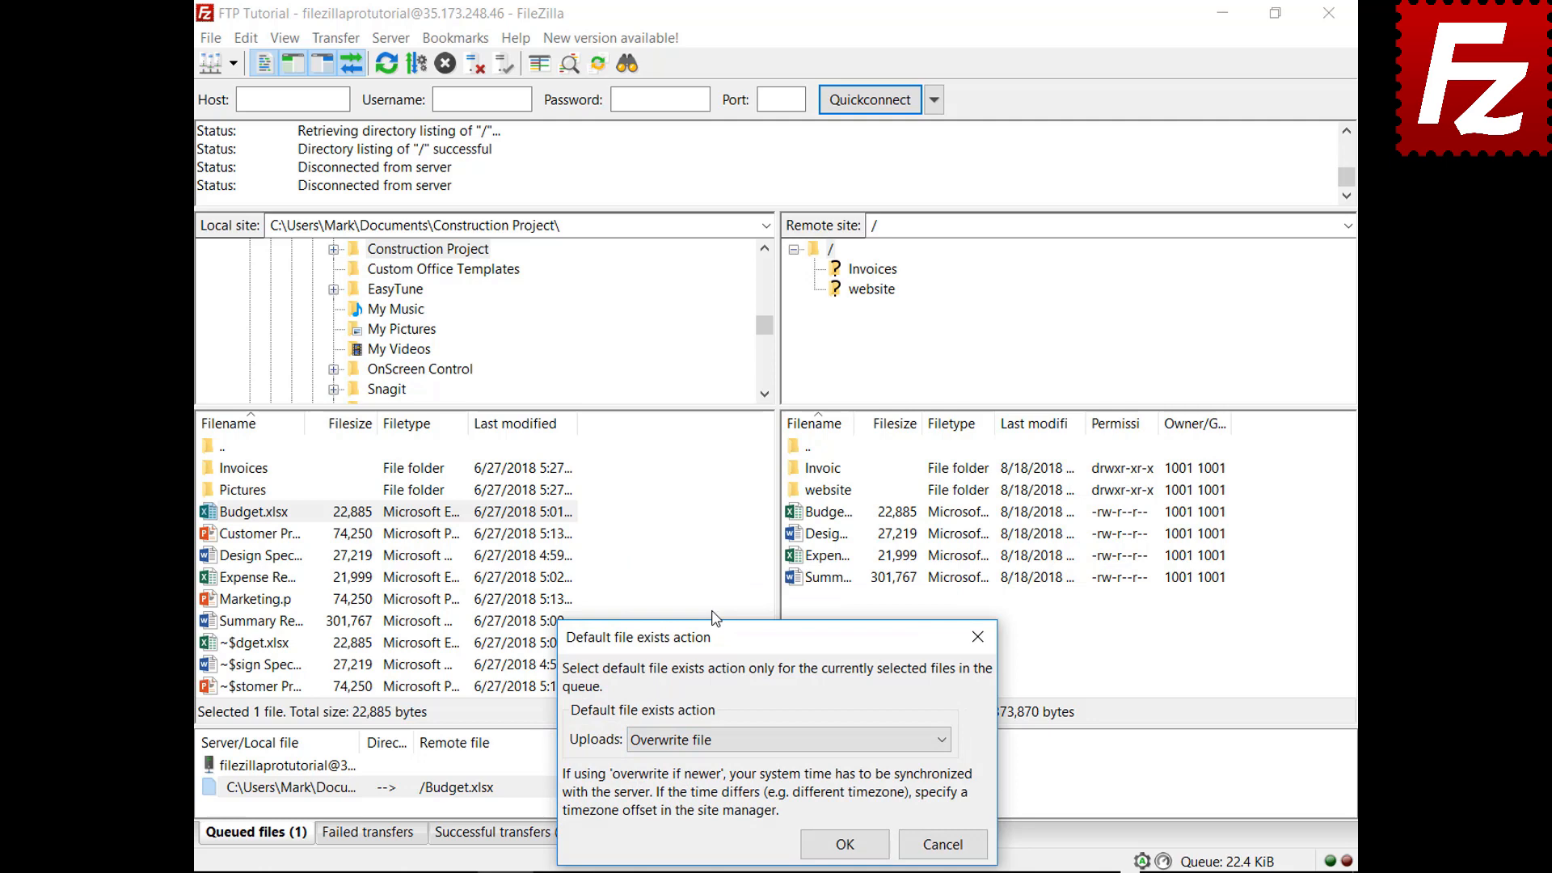
pyautogui.click(843, 842)
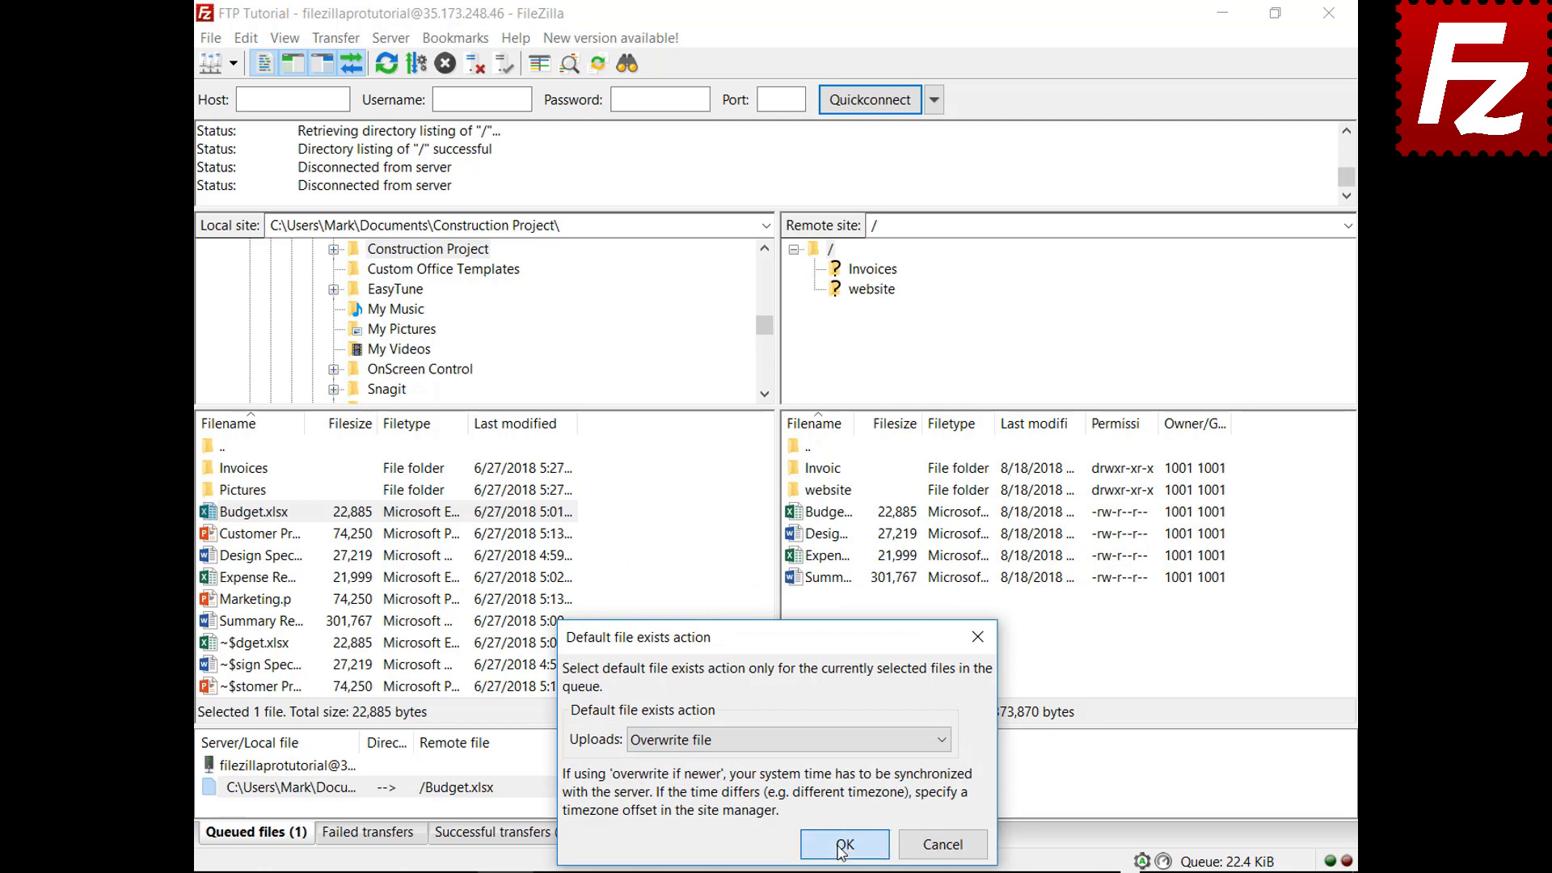
pyautogui.rightClick(294, 768)
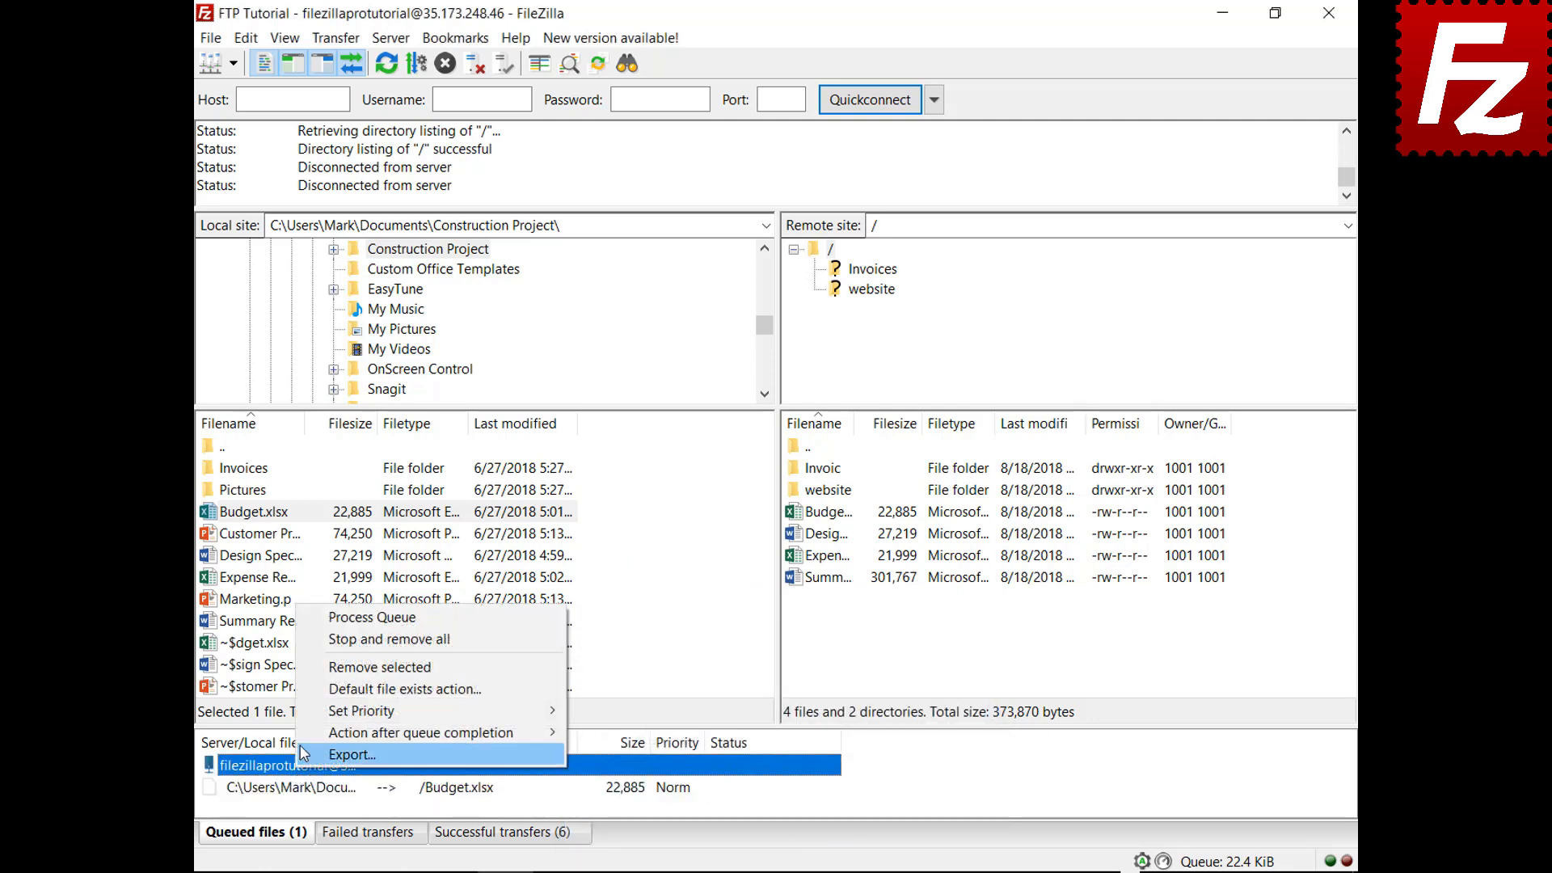
pyautogui.click(310, 619)
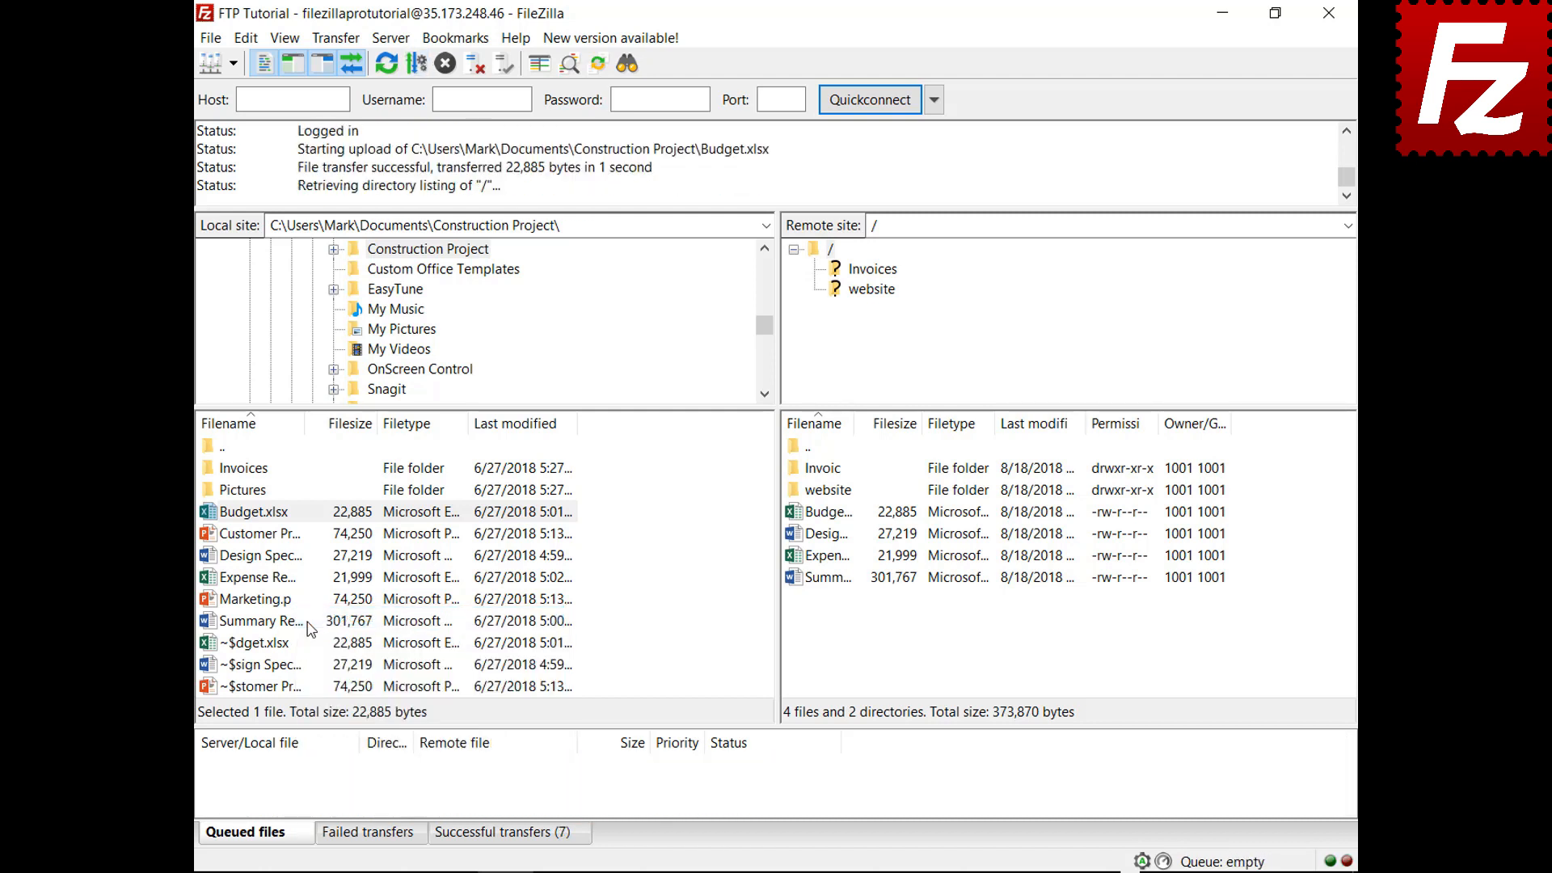
# Queue Marketing.pptx and set FileZilla to close once the queue completes
pyautogui.rightClick(260, 599)
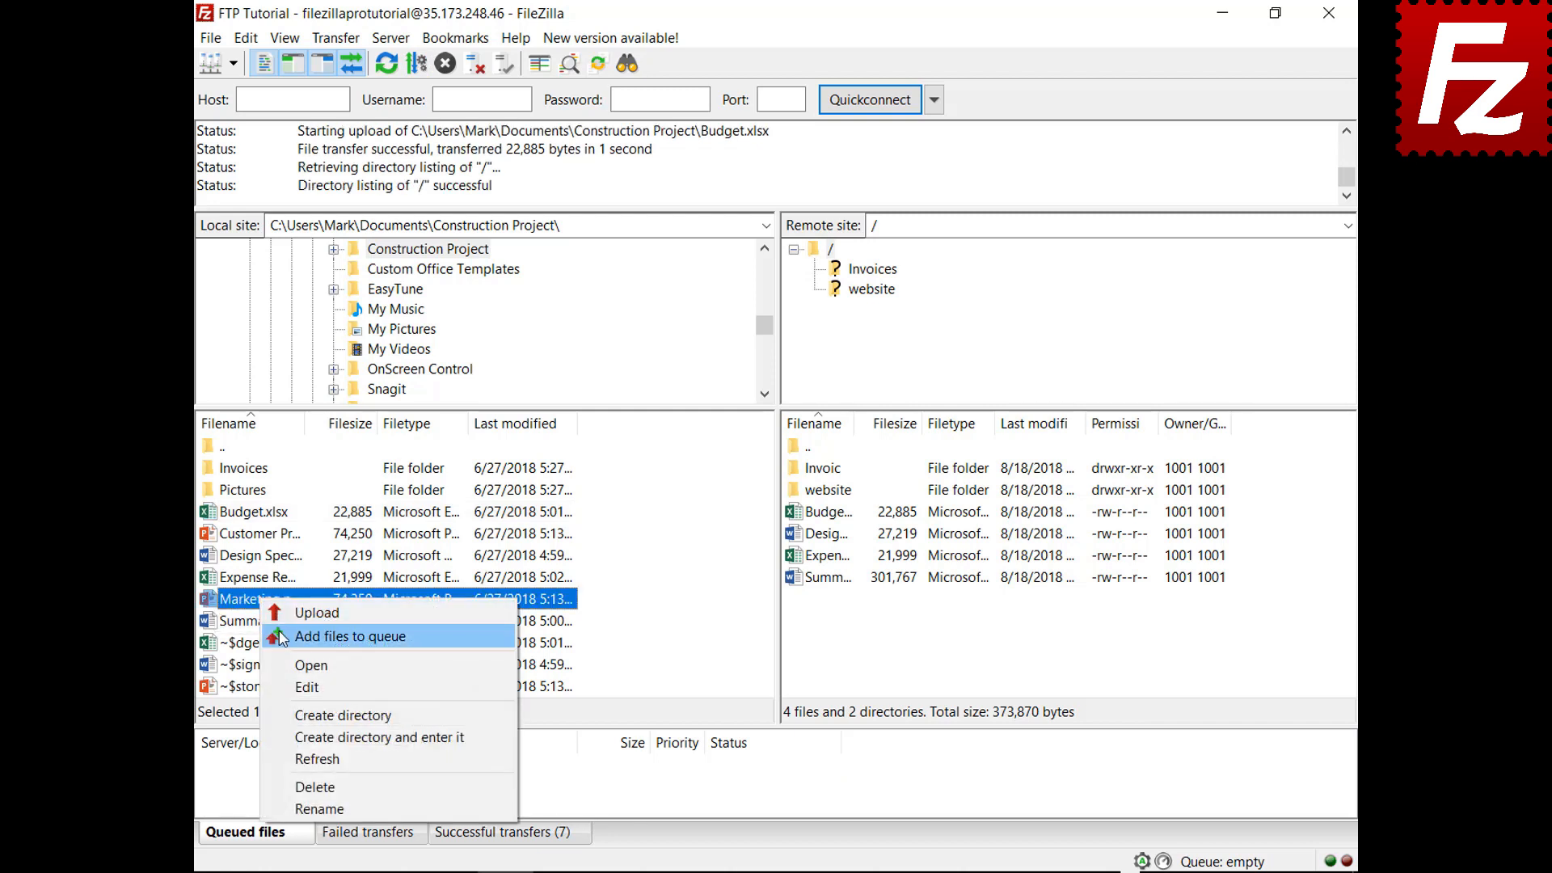
pyautogui.click(280, 637)
pyautogui.rightClick(309, 796)
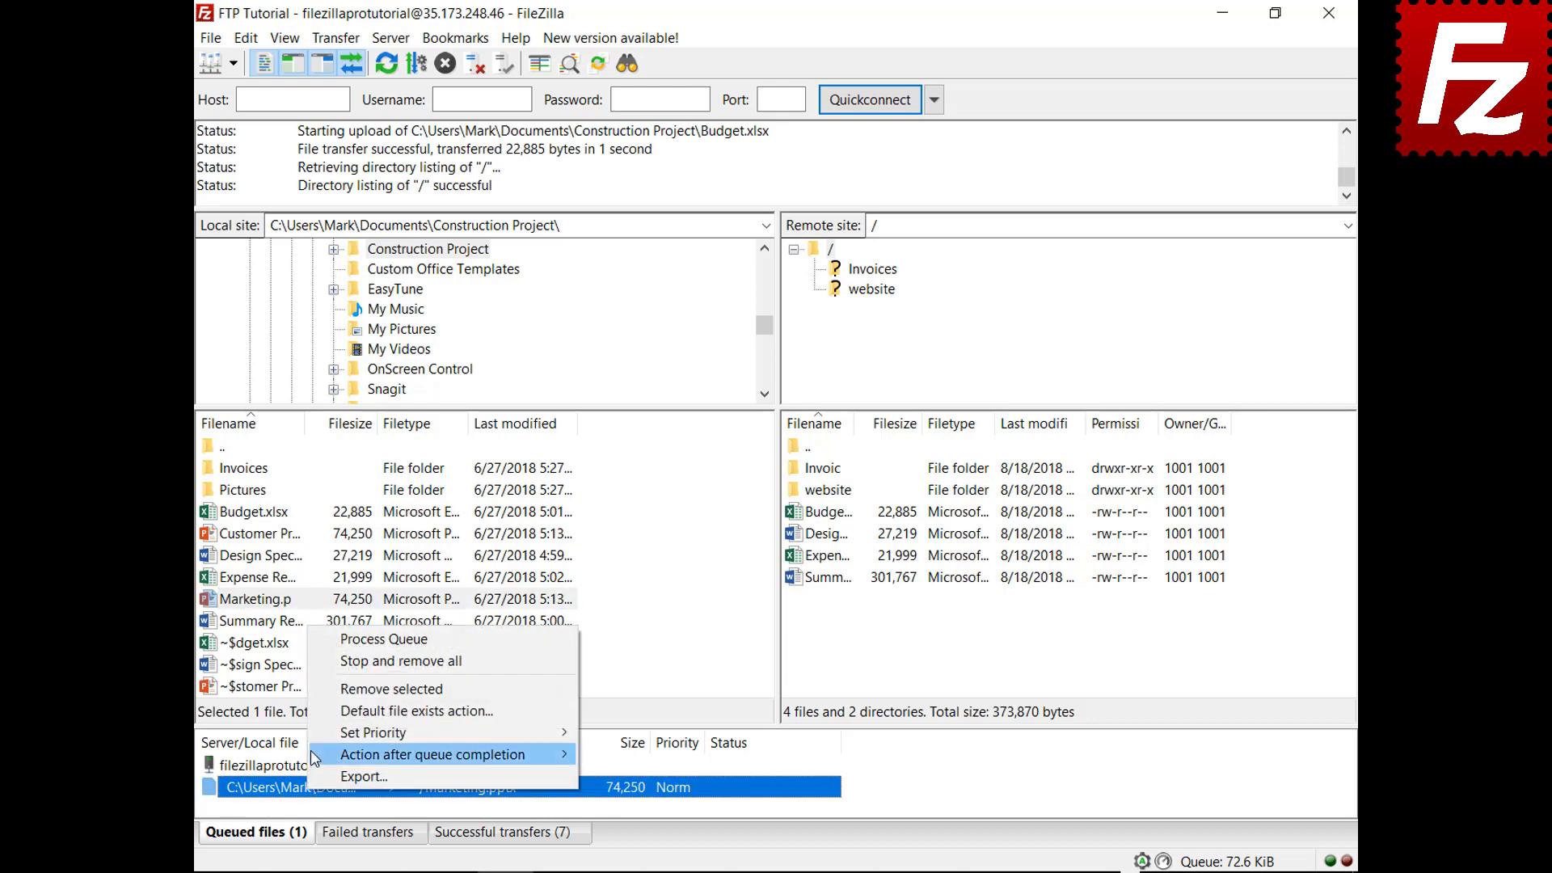
pyautogui.moveTo(315, 757)
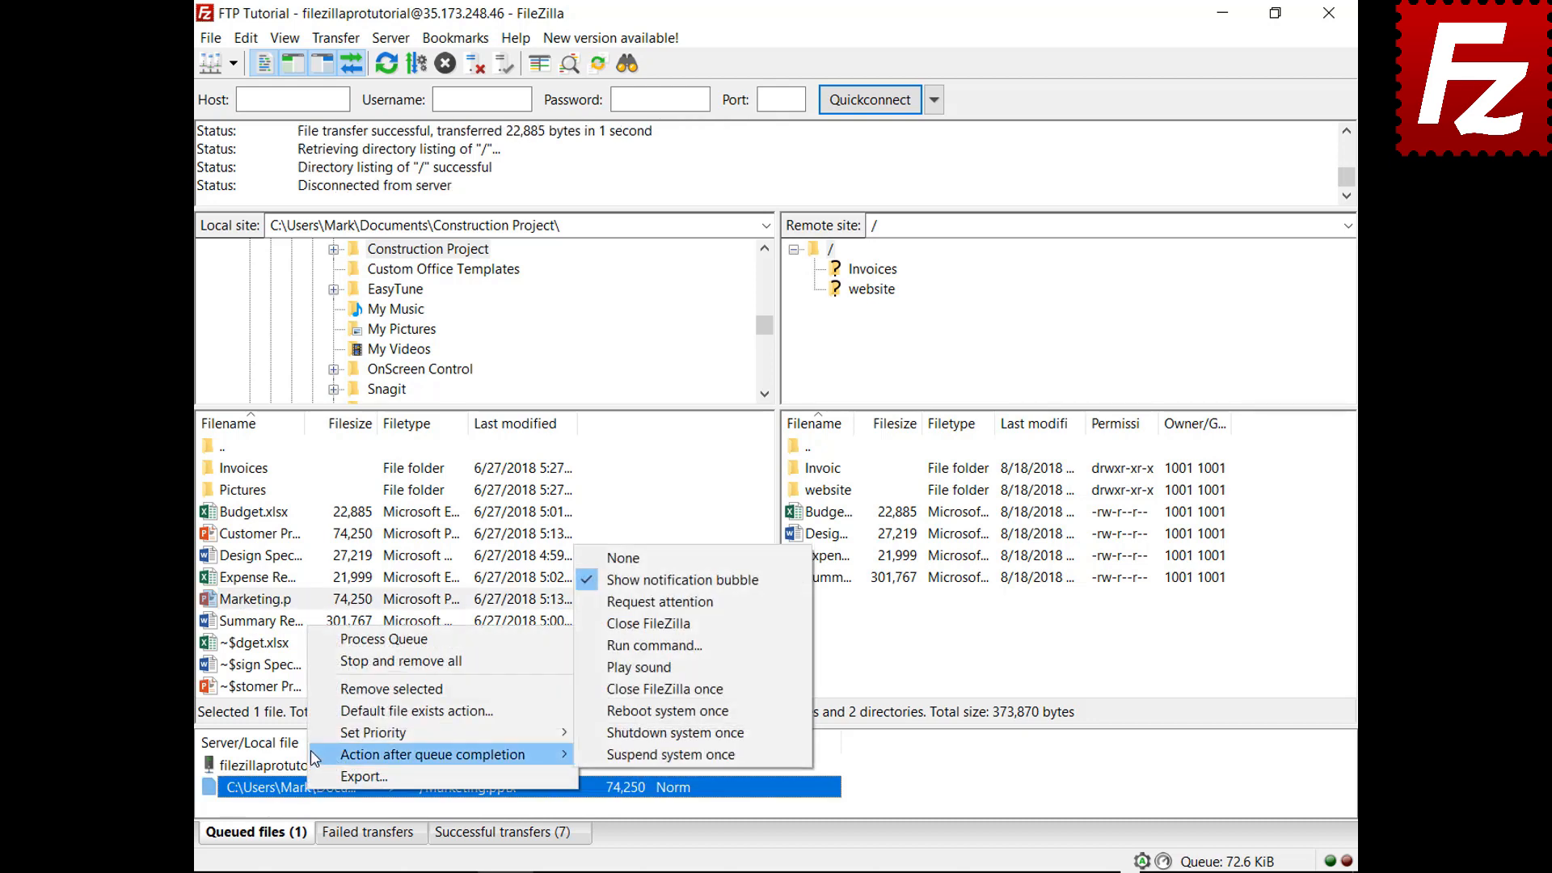
pyautogui.click(602, 624)
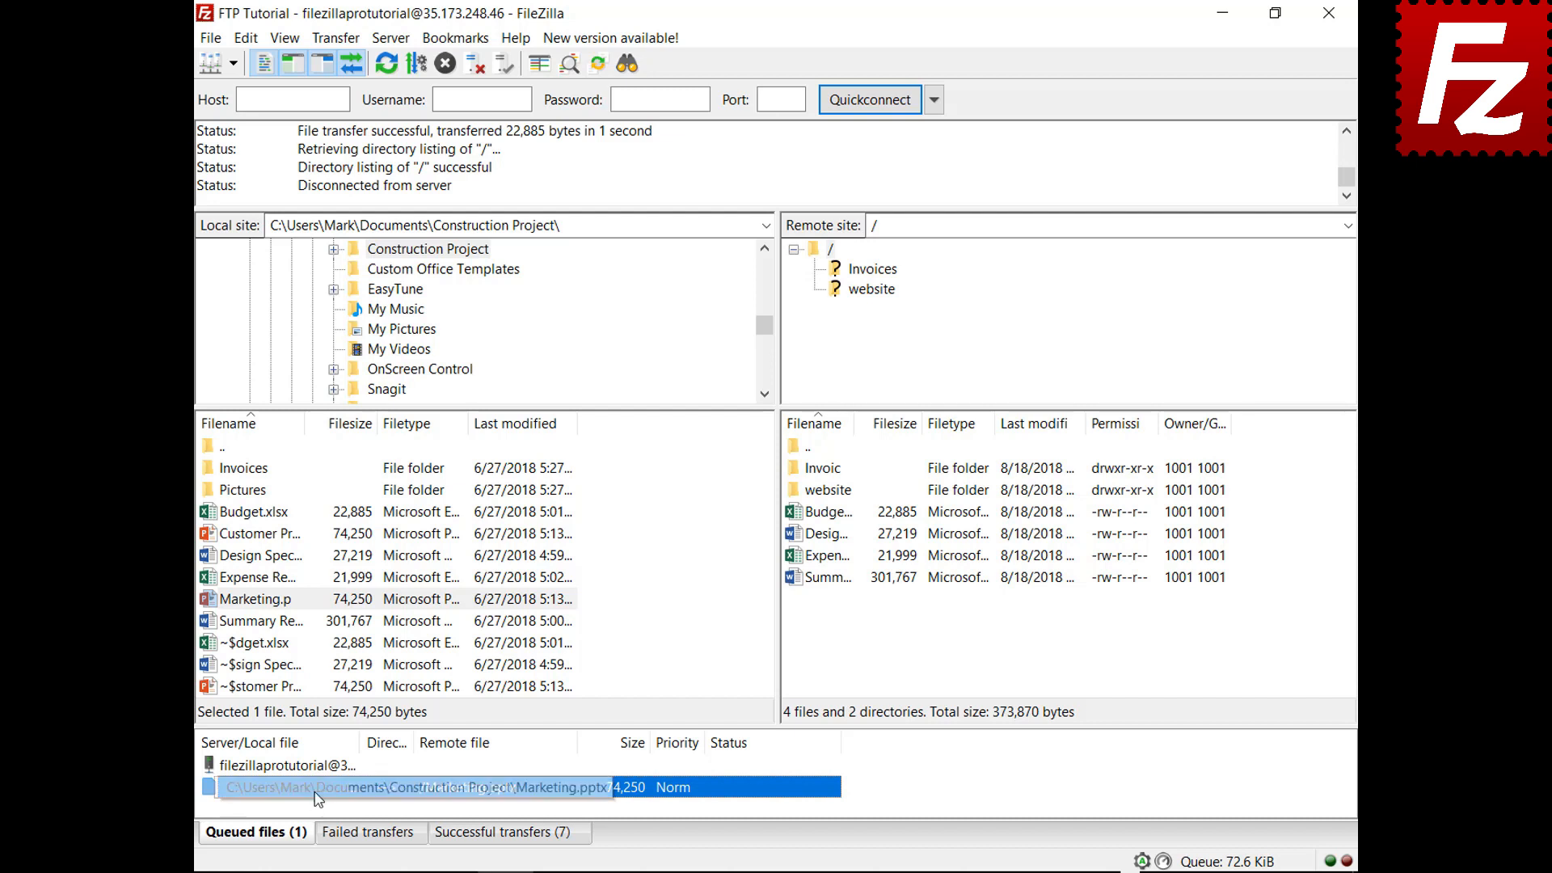
# Process the queue to upload Marketing.pptx, letting FileZilla exit, then relaunch it from the desktop
pyautogui.moveTo(317, 766); pyautogui.dragTo(319, 765)
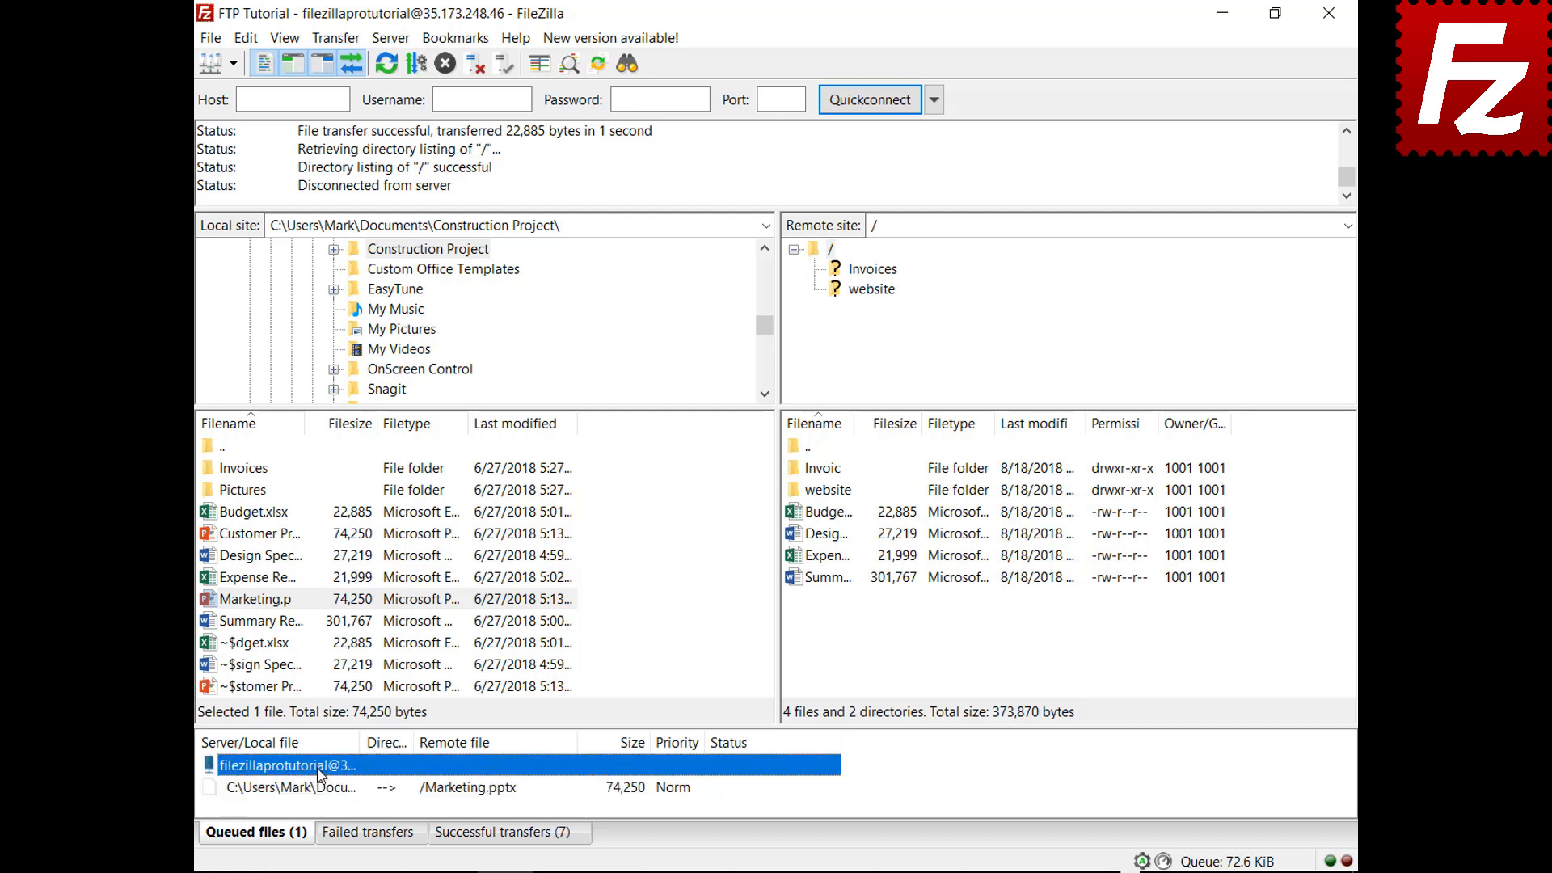
pyautogui.rightClick(320, 765)
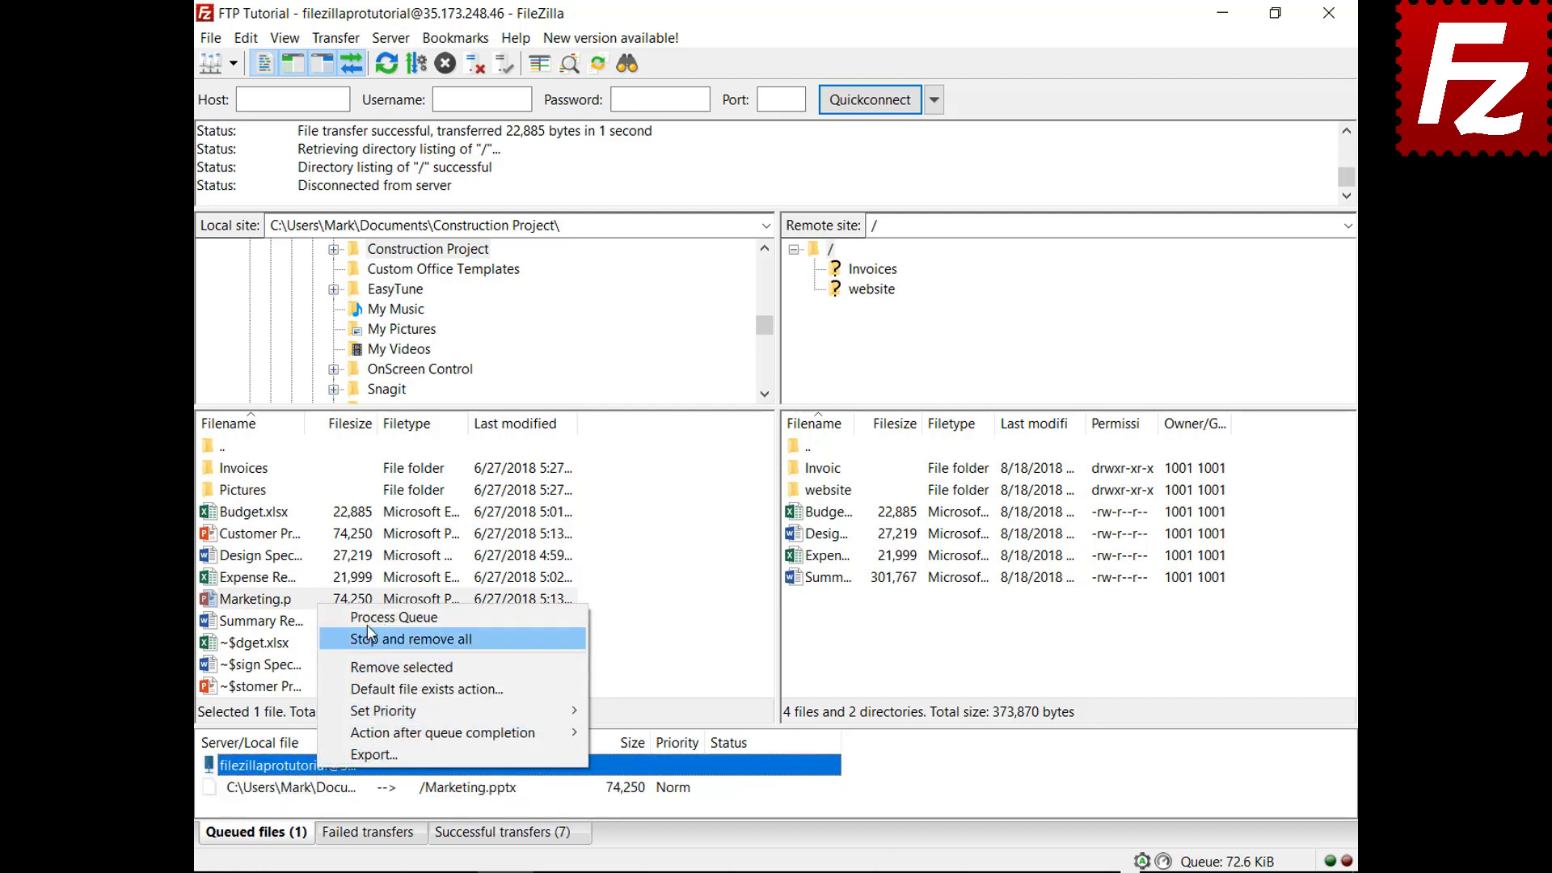
pyautogui.click(376, 617)
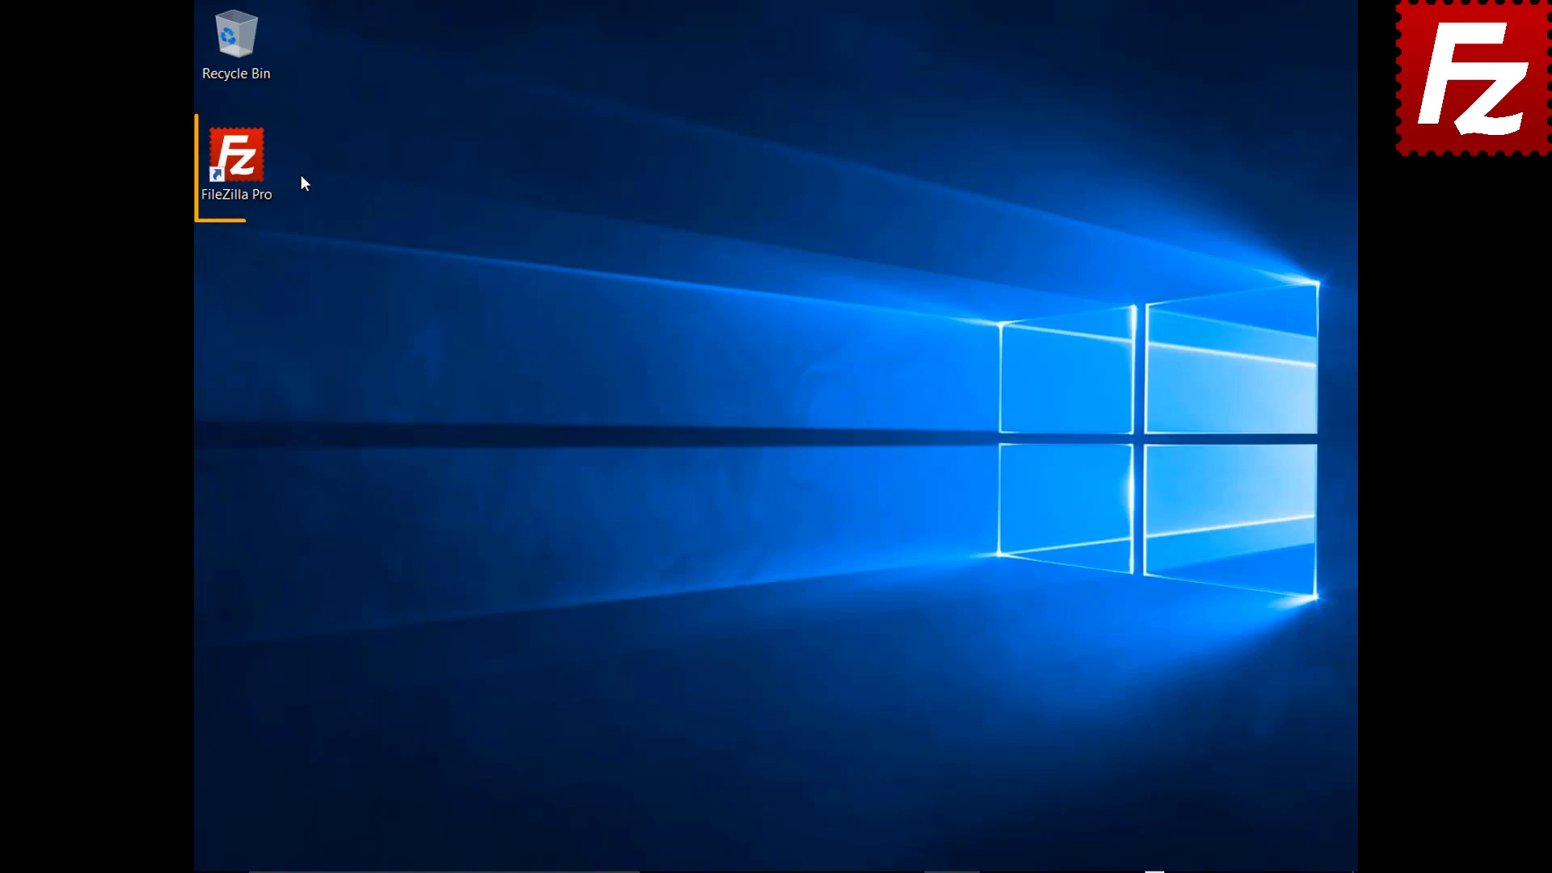
pyautogui.doubleClick(242, 163)
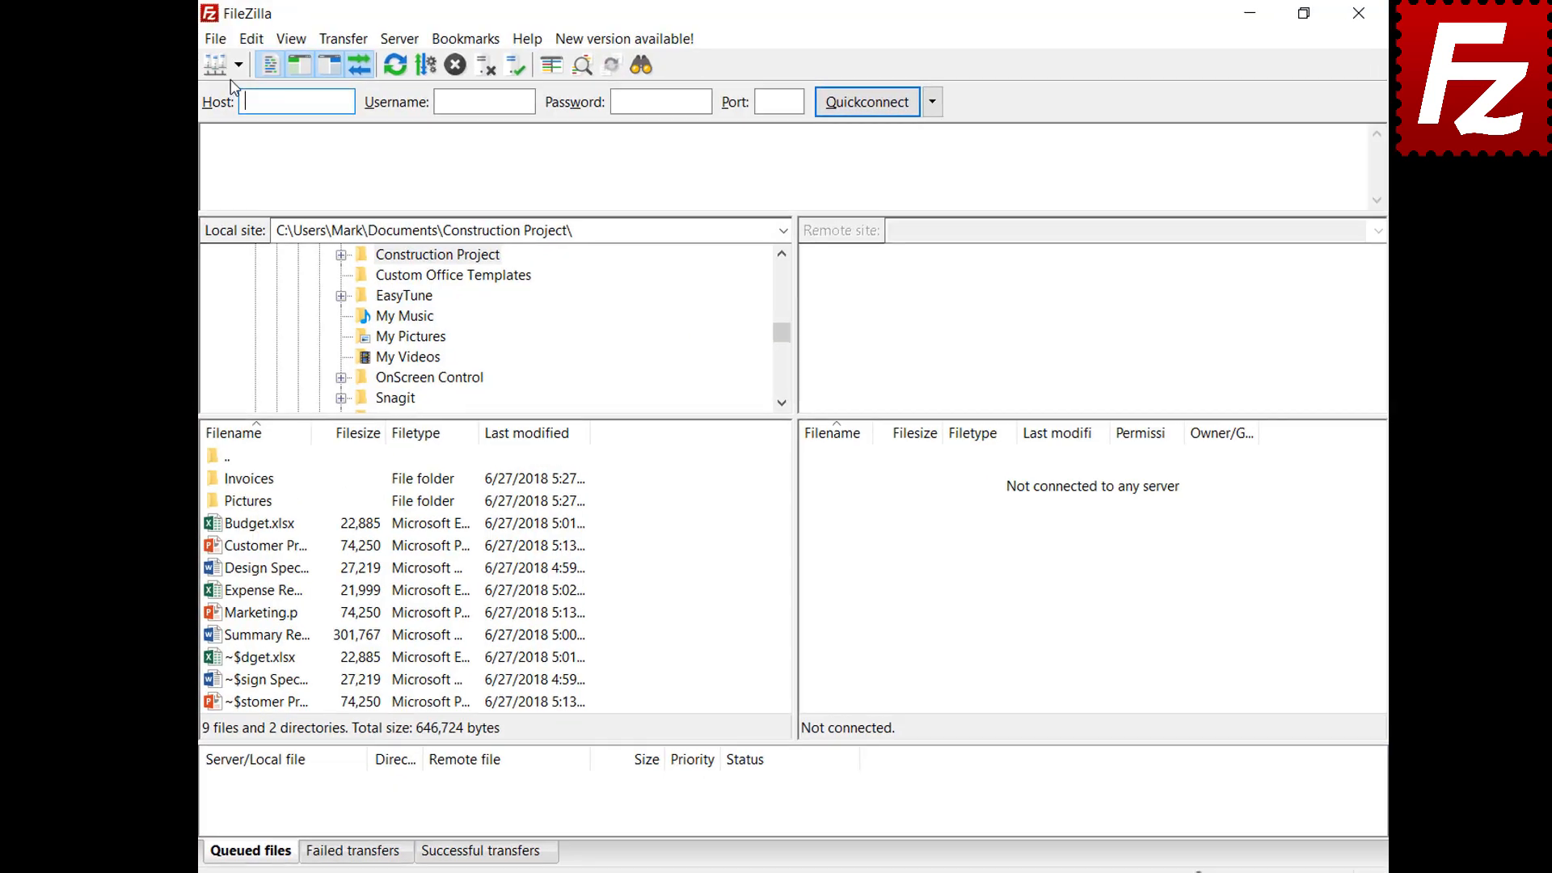
# Connect to FTP Tutorial, queue the Pictures folder's files, and close FileZilla with the queue pending
pyautogui.click(239, 65)
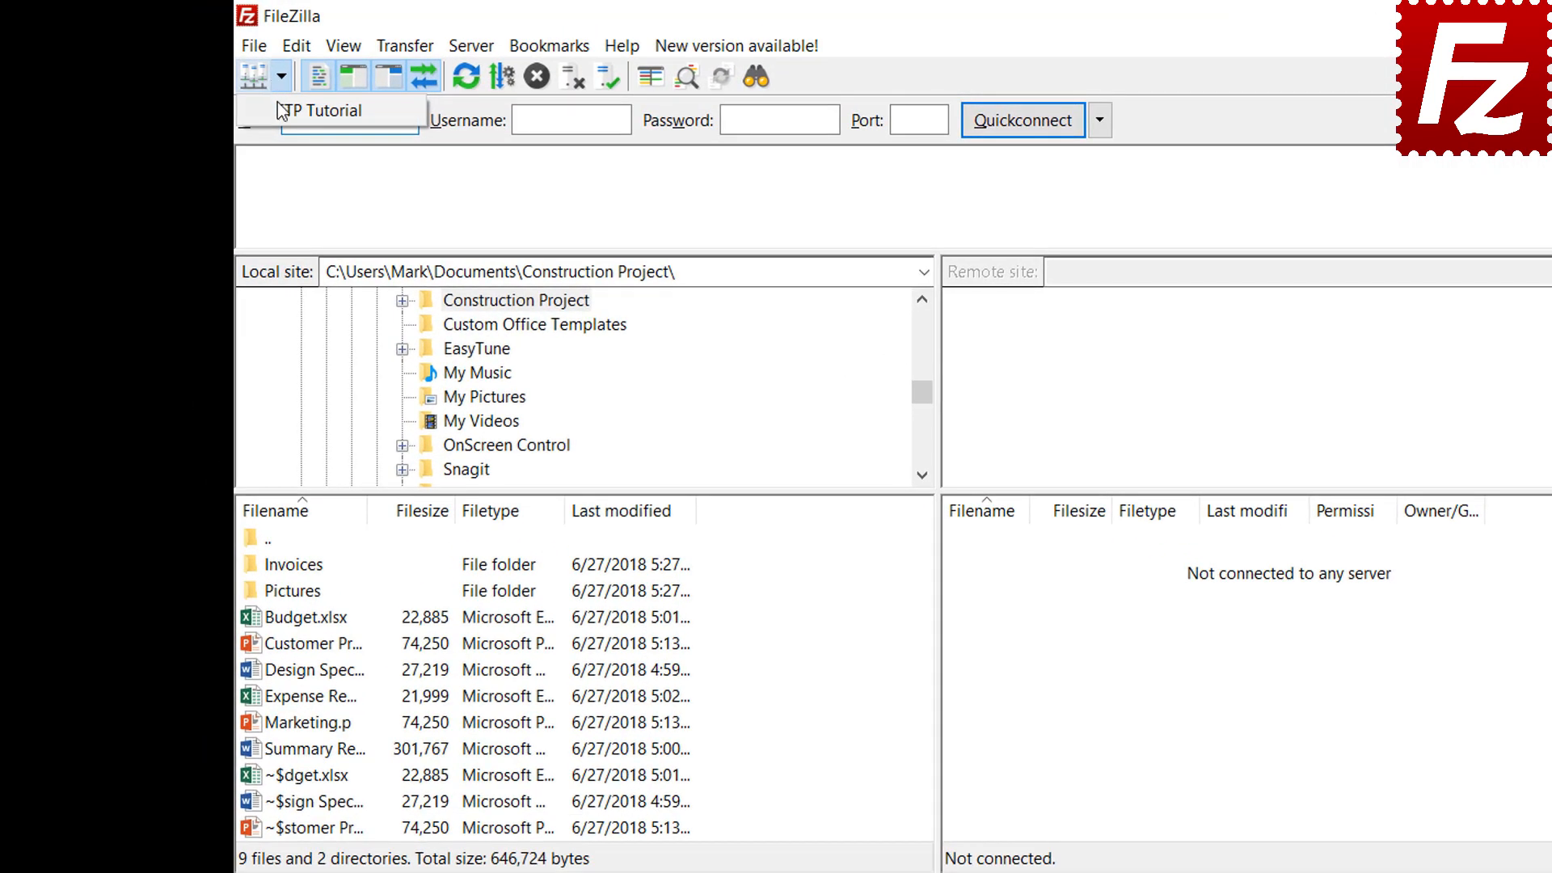
pyautogui.click(257, 90)
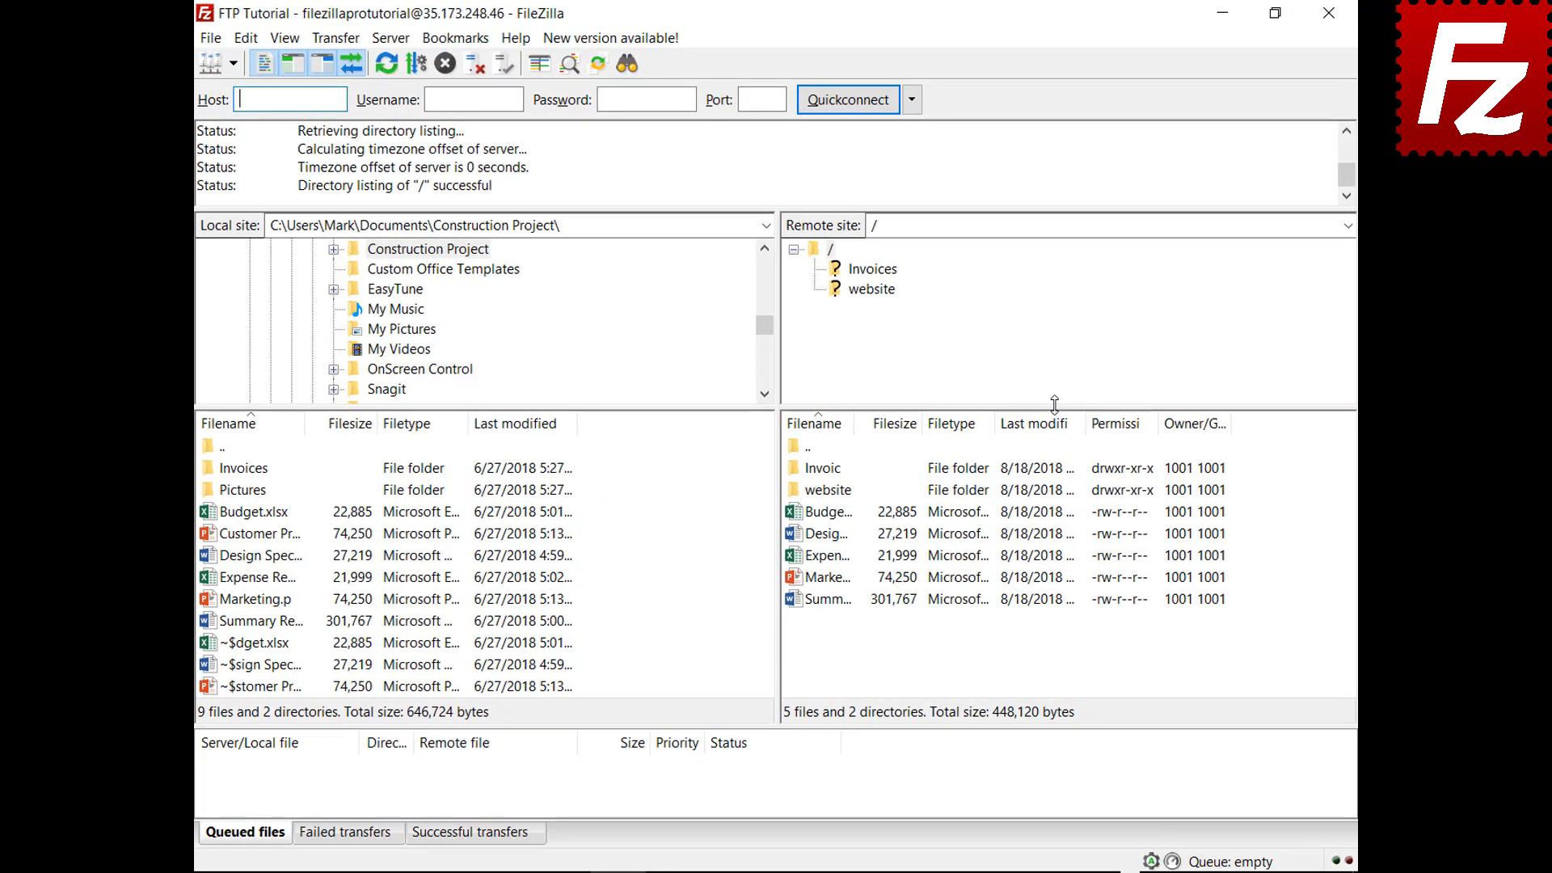
pyautogui.rightClick(255, 496)
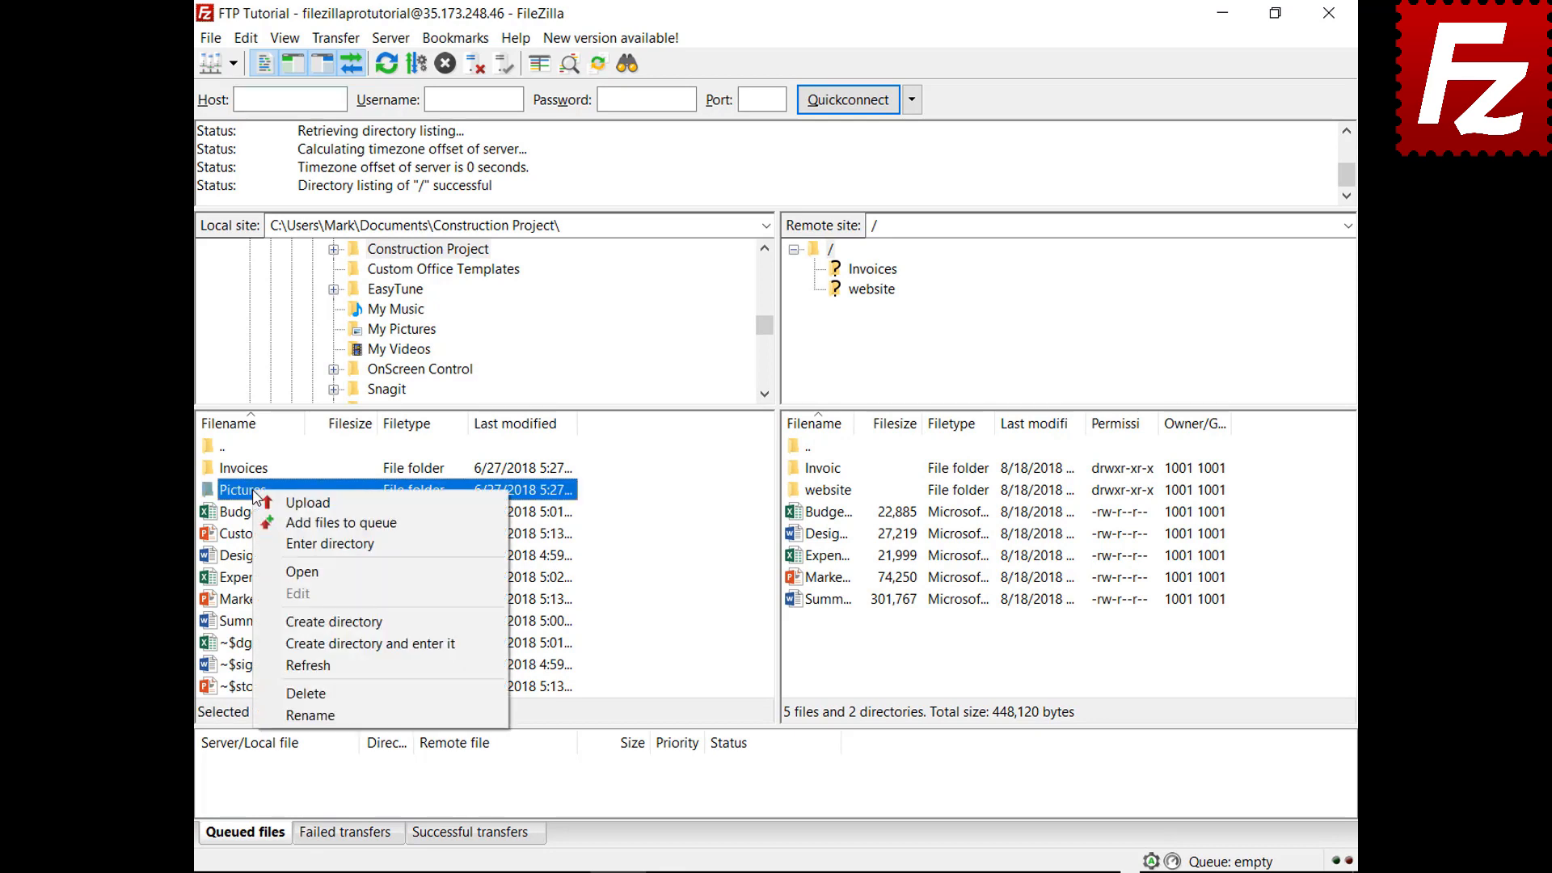
pyautogui.click(340, 523)
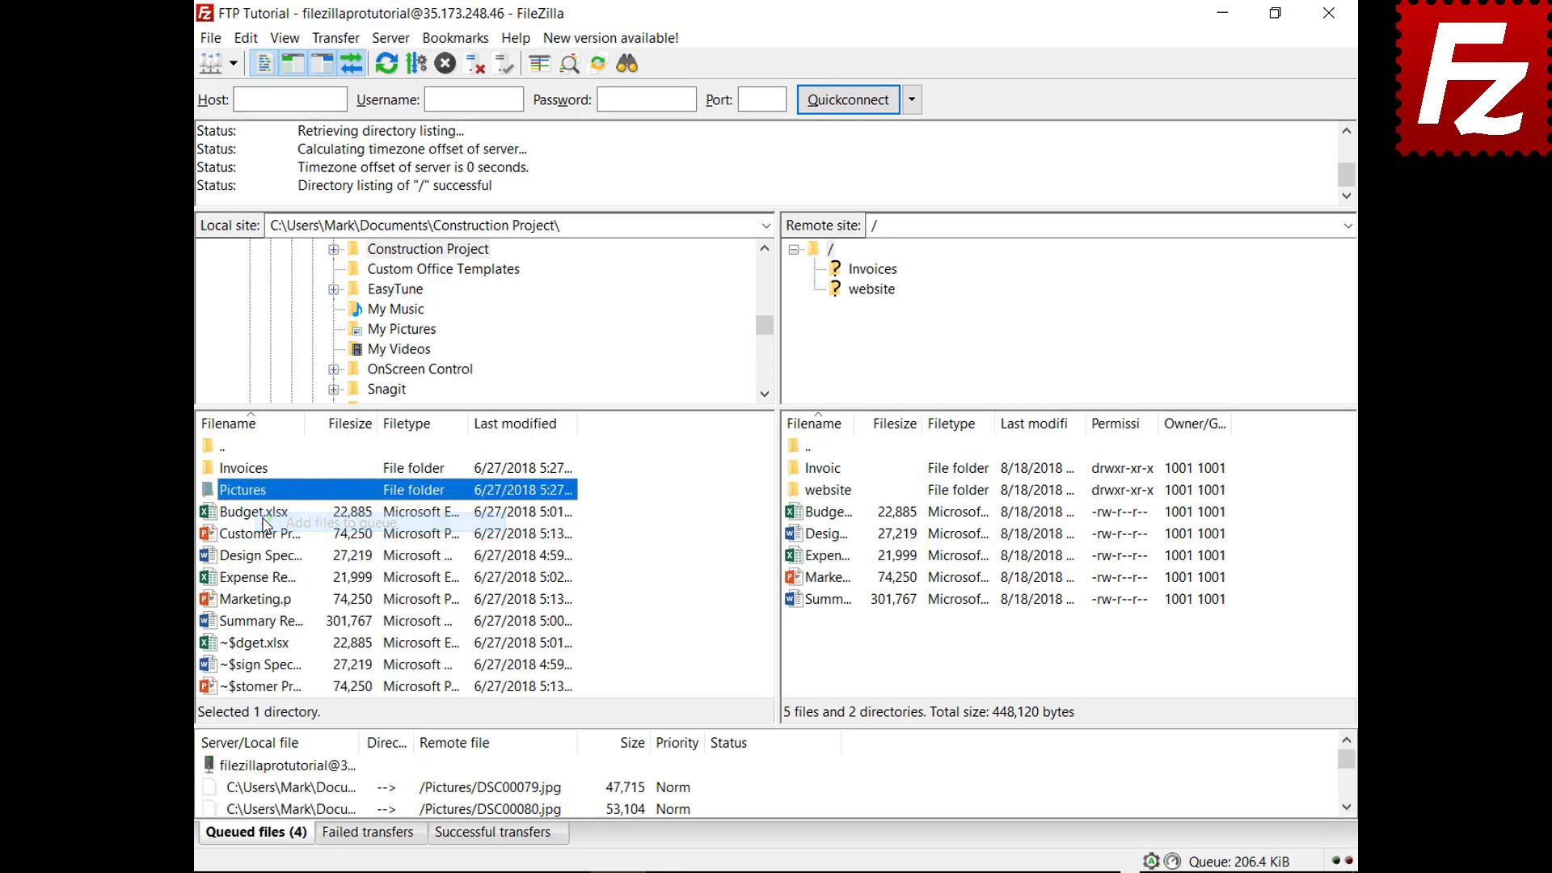
pyautogui.click(1328, 14)
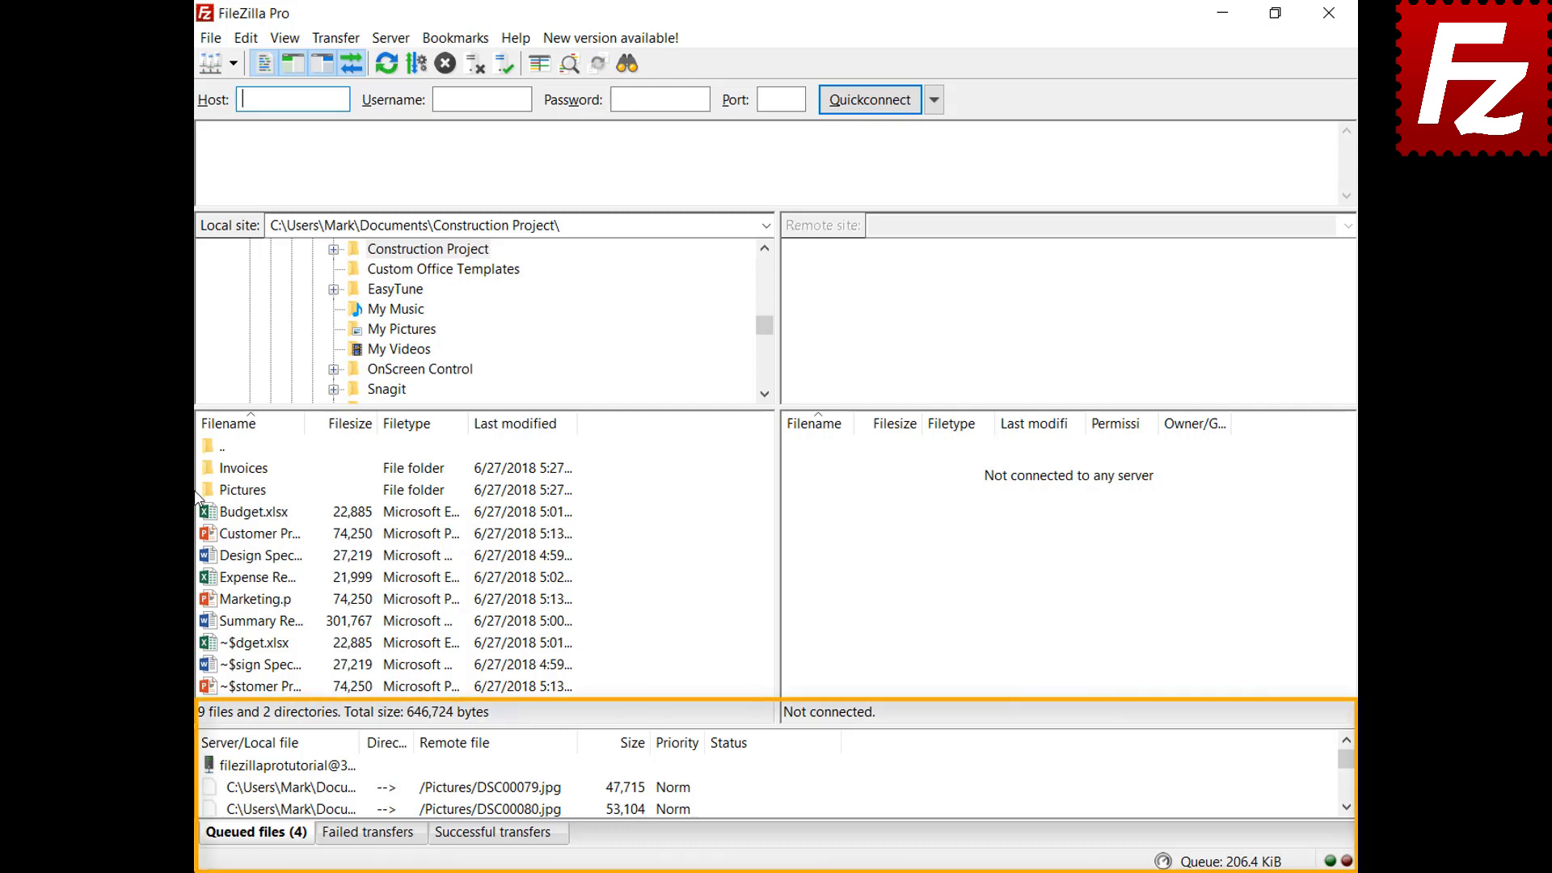
# Process the restored queue to upload the pictures to /Pictures, then relaunch FileZilla Pro
pyautogui.rightClick(307, 767)
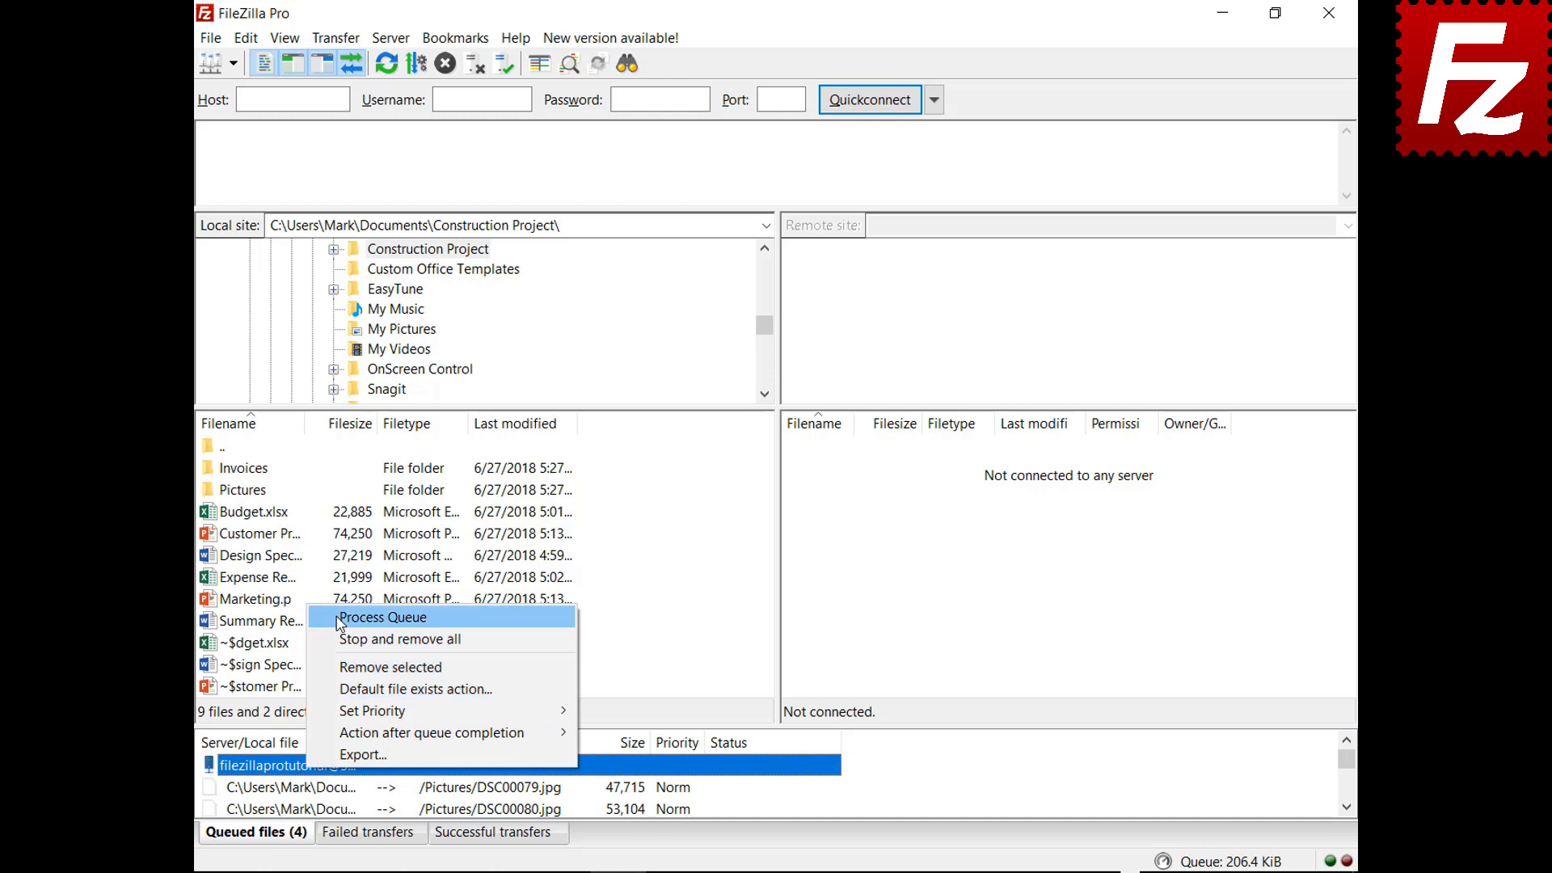
pyautogui.click(341, 620)
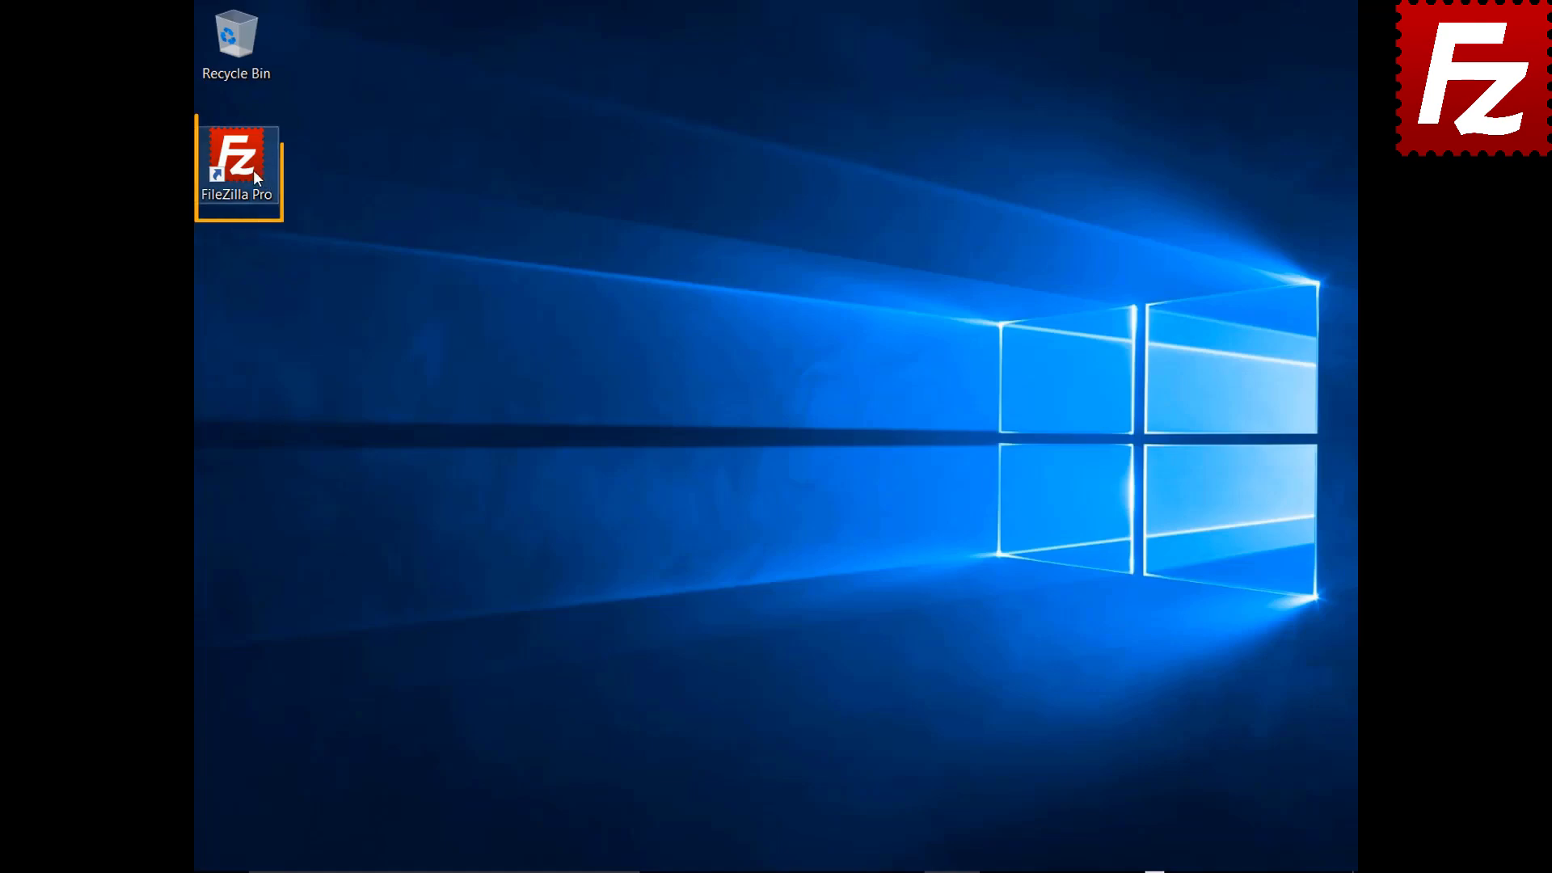
pyautogui.doubleClick(246, 167)
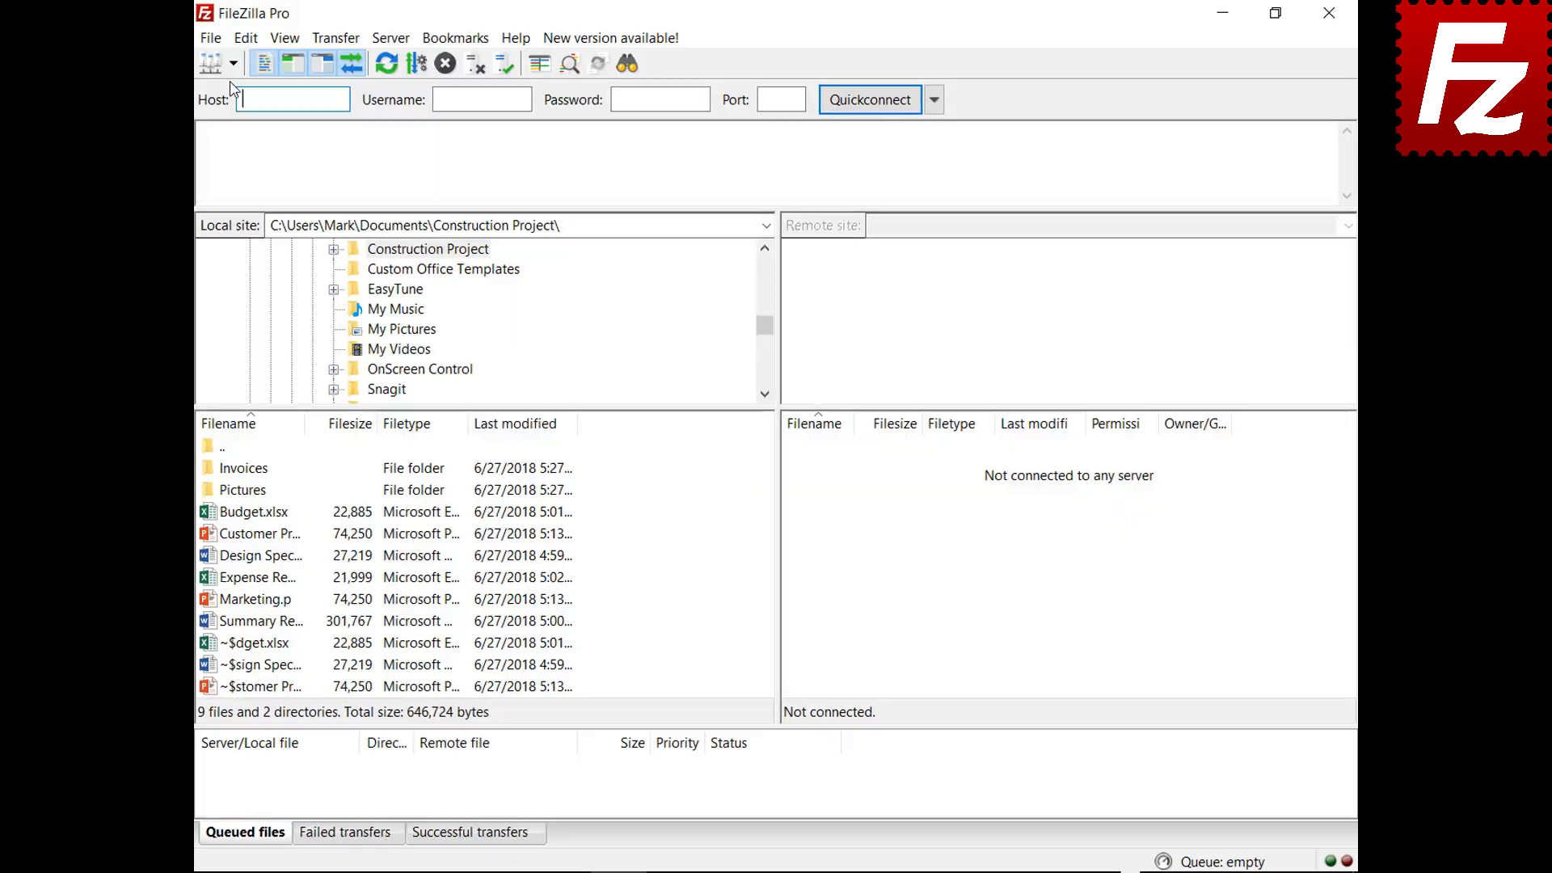
# Connect to FTP Tutorial, queue Marketing.pptx for upload, then stop and remove all queued transfers
pyautogui.click(230, 62)
pyautogui.click(303, 104)
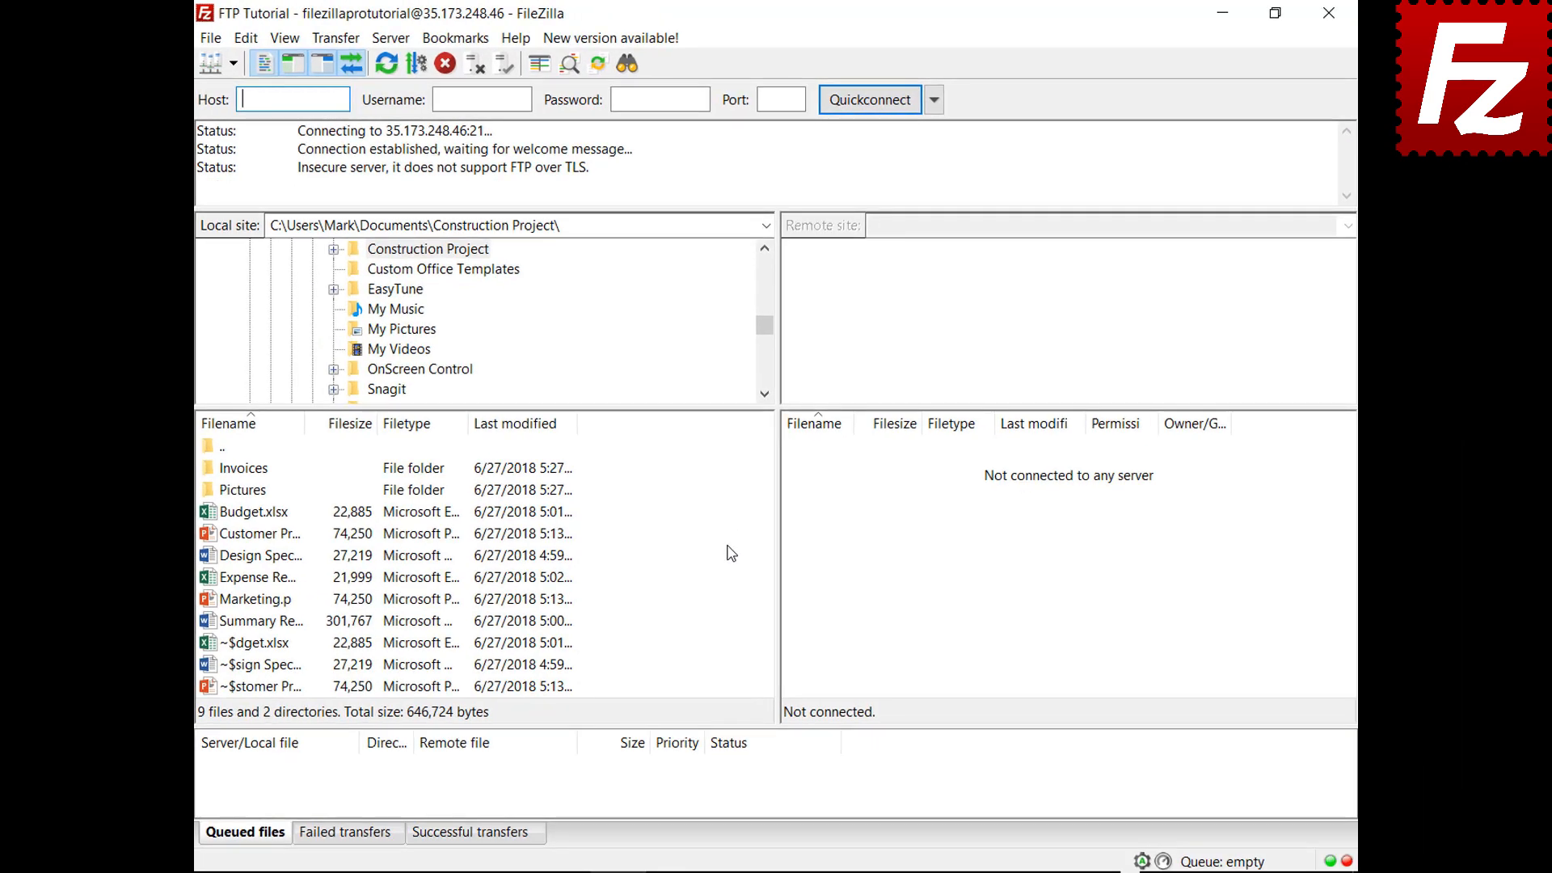
pyautogui.click(249, 600)
pyautogui.rightClick(250, 603)
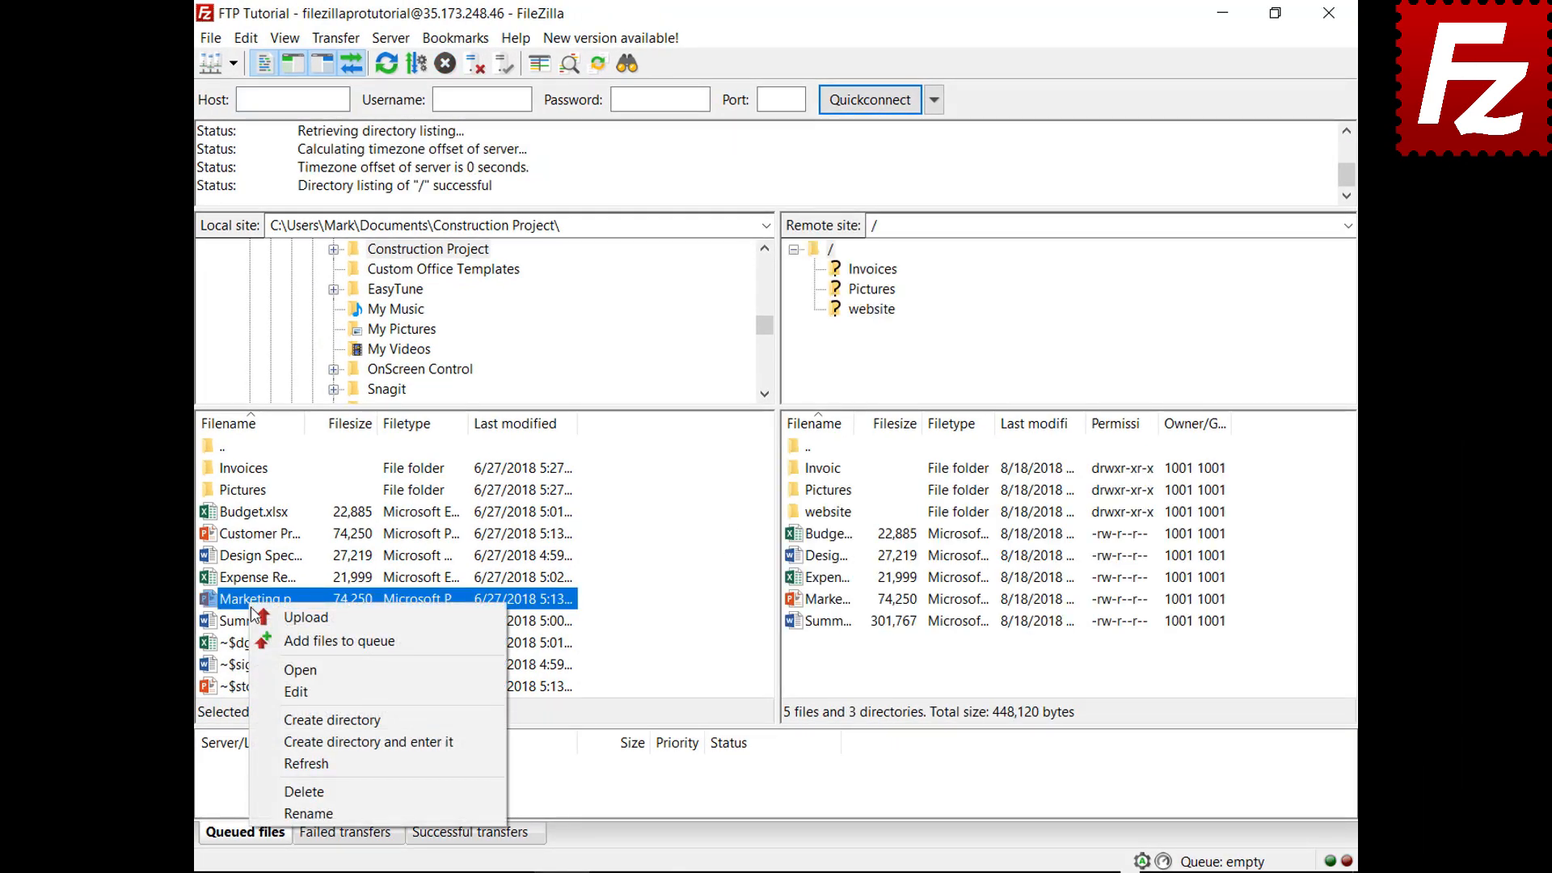
pyautogui.click(261, 640)
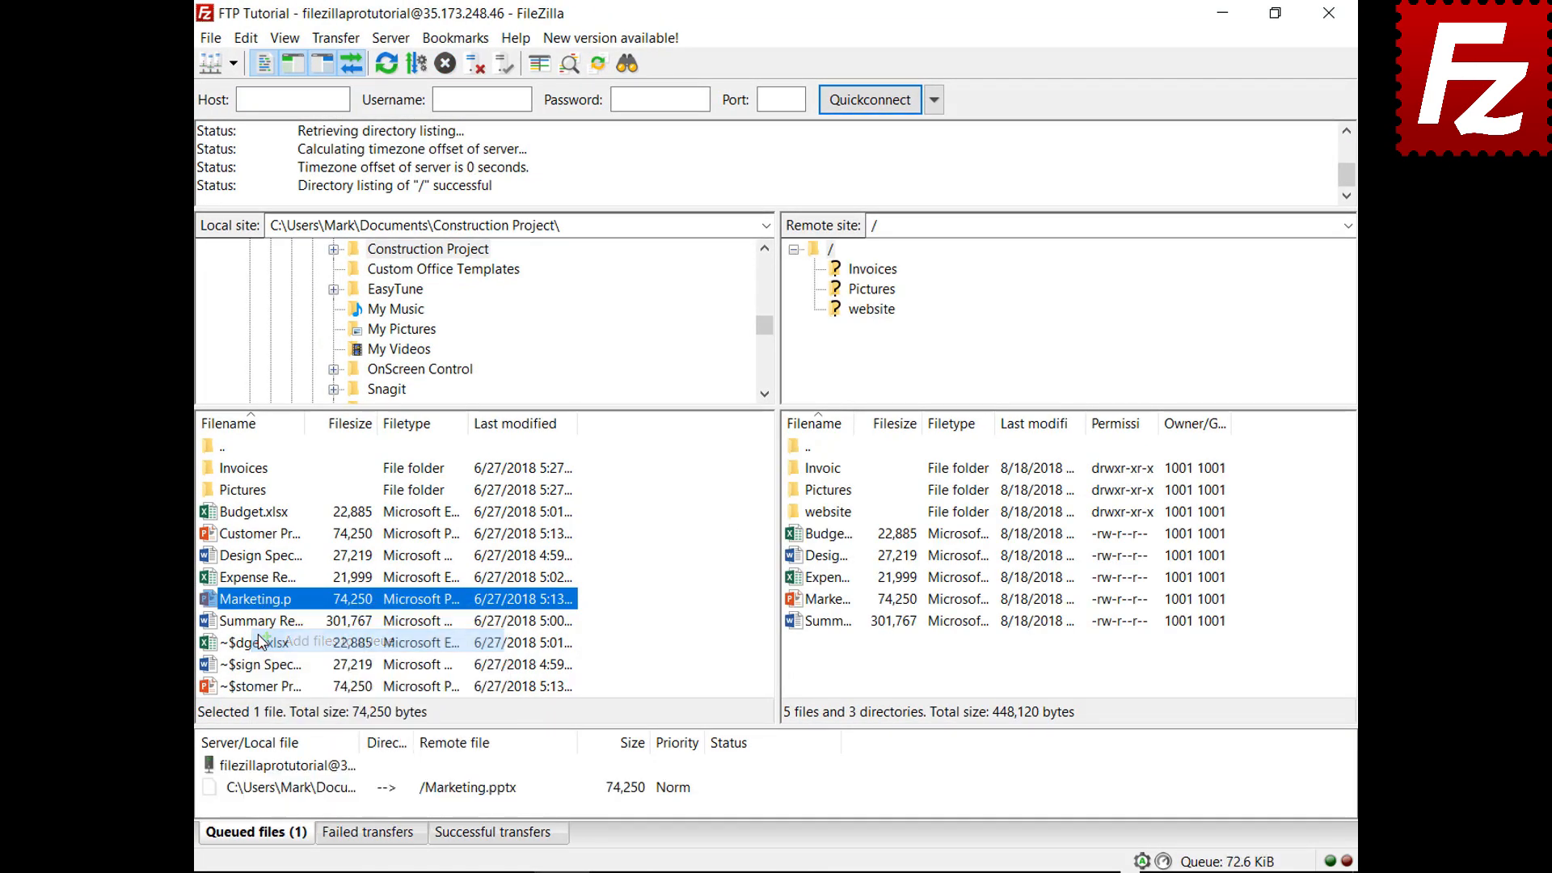
pyautogui.rightClick(309, 796)
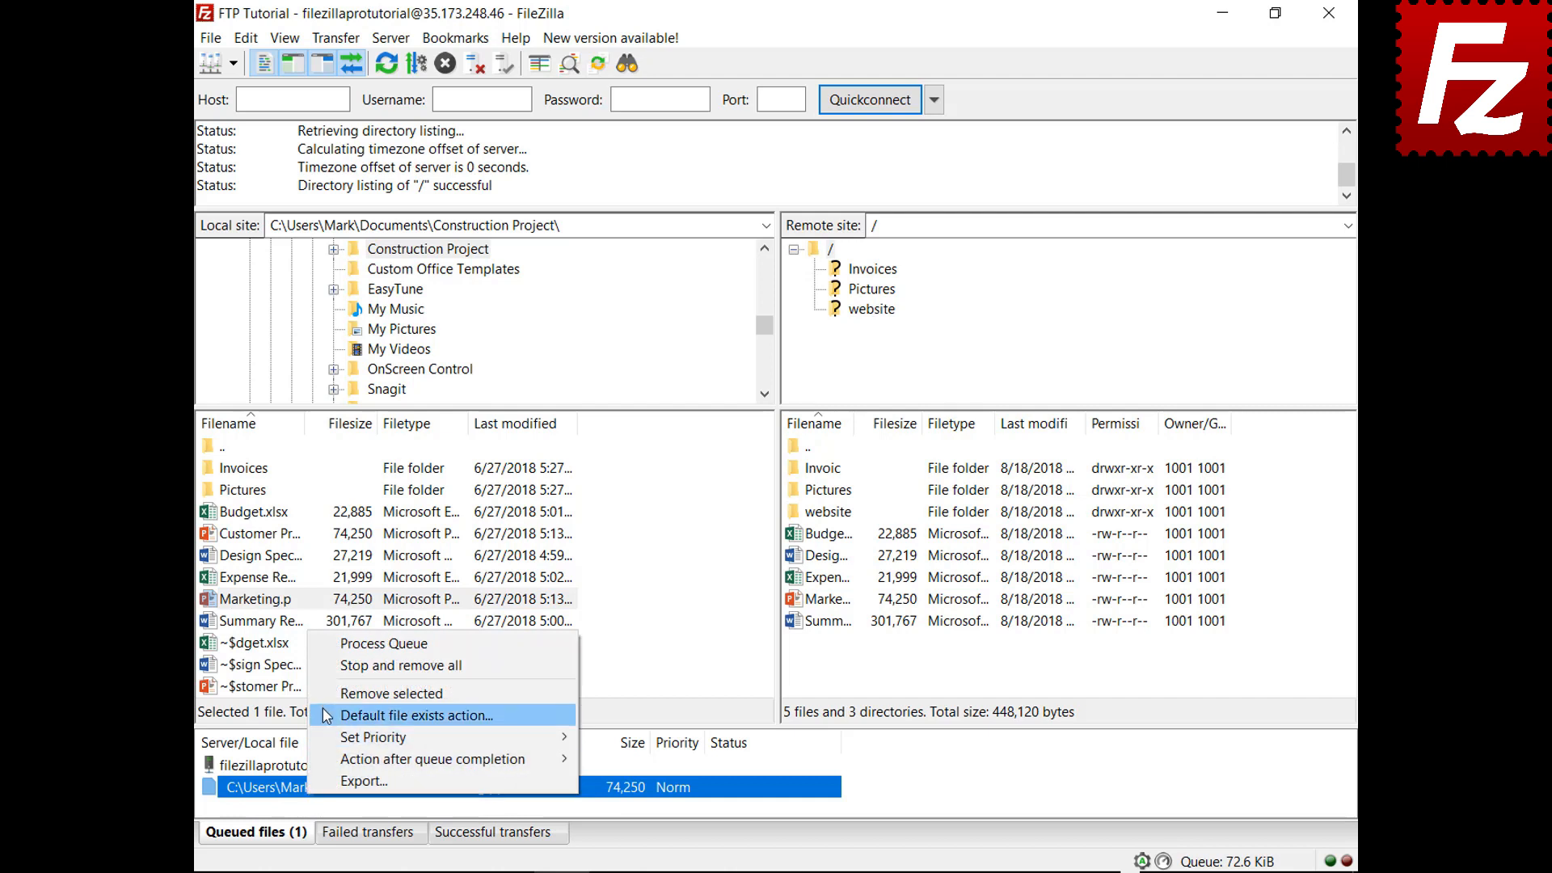
pyautogui.click(335, 669)
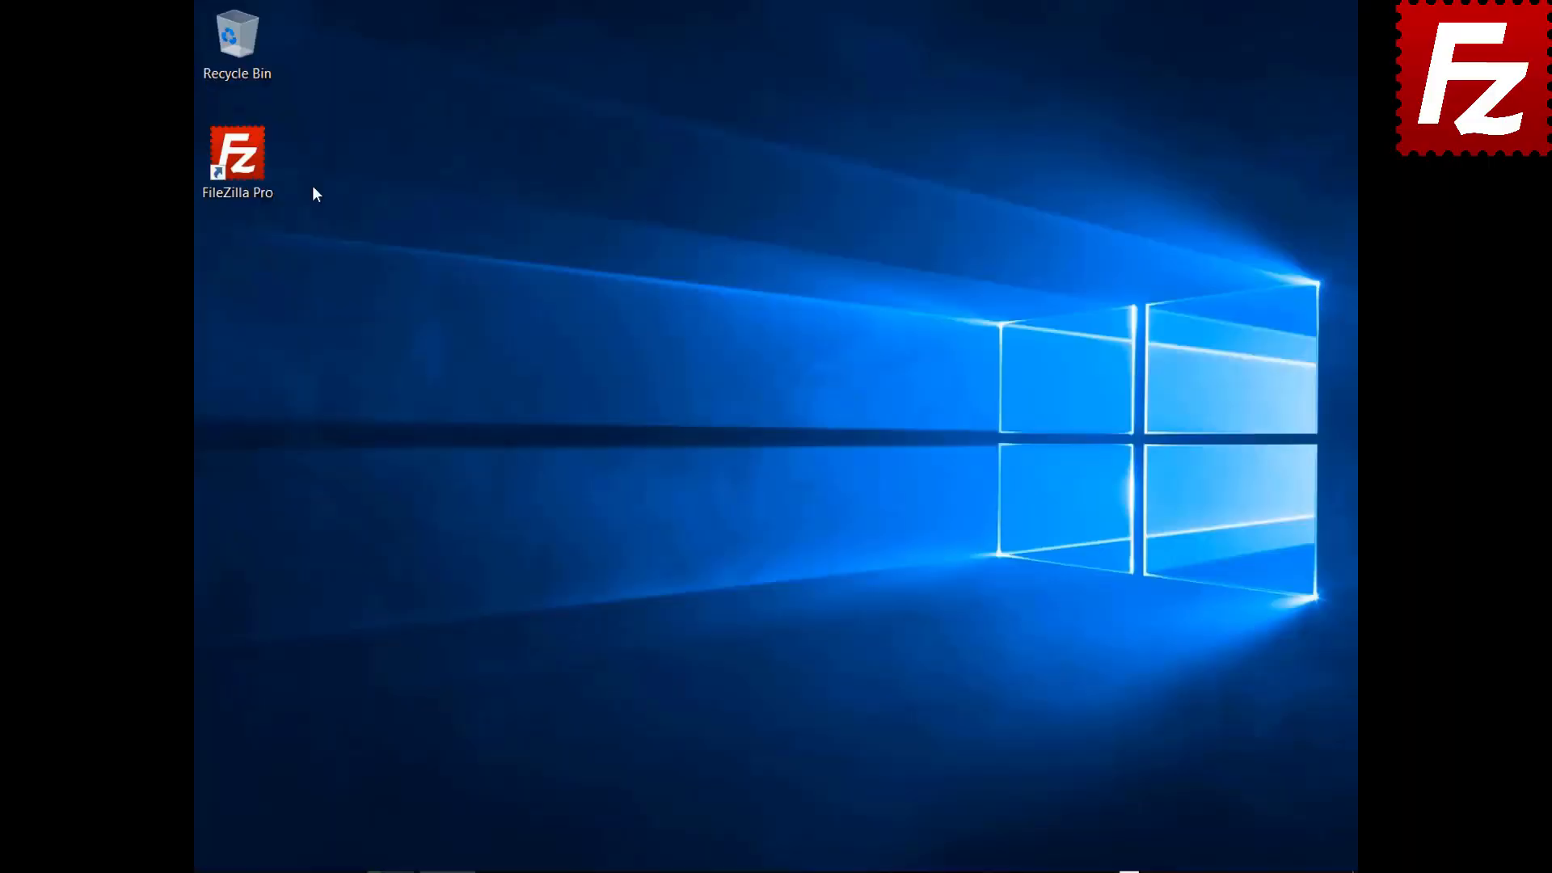
# Relaunch FileZilla Pro, connect to FTP Tutorial, and open the website folder on both sides
pyautogui.doubleClick(254, 153)
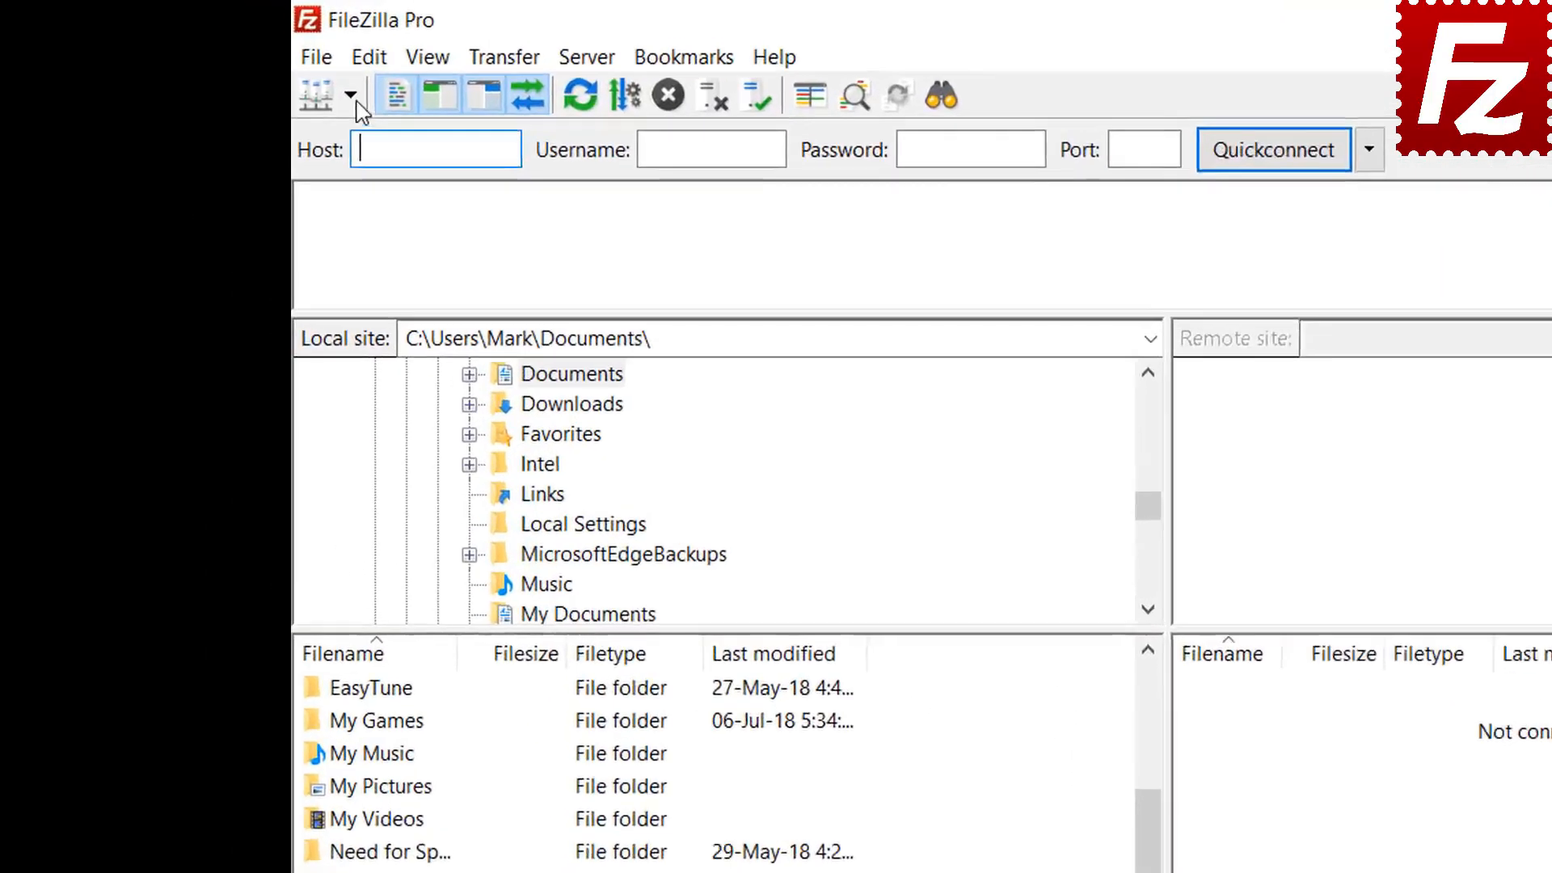
pyautogui.click(233, 63)
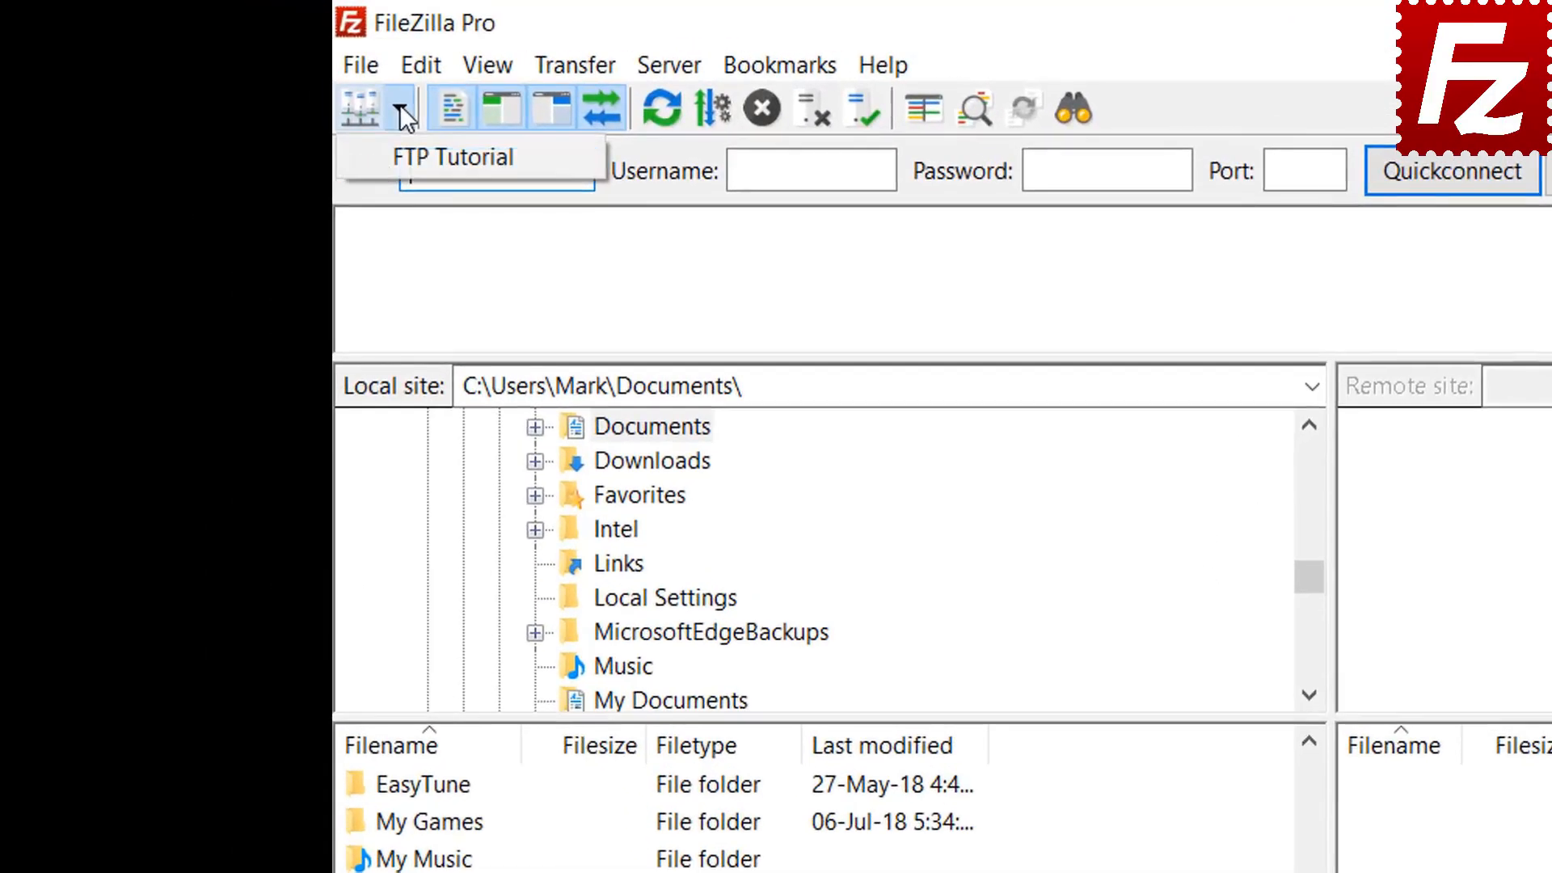
pyautogui.click(420, 158)
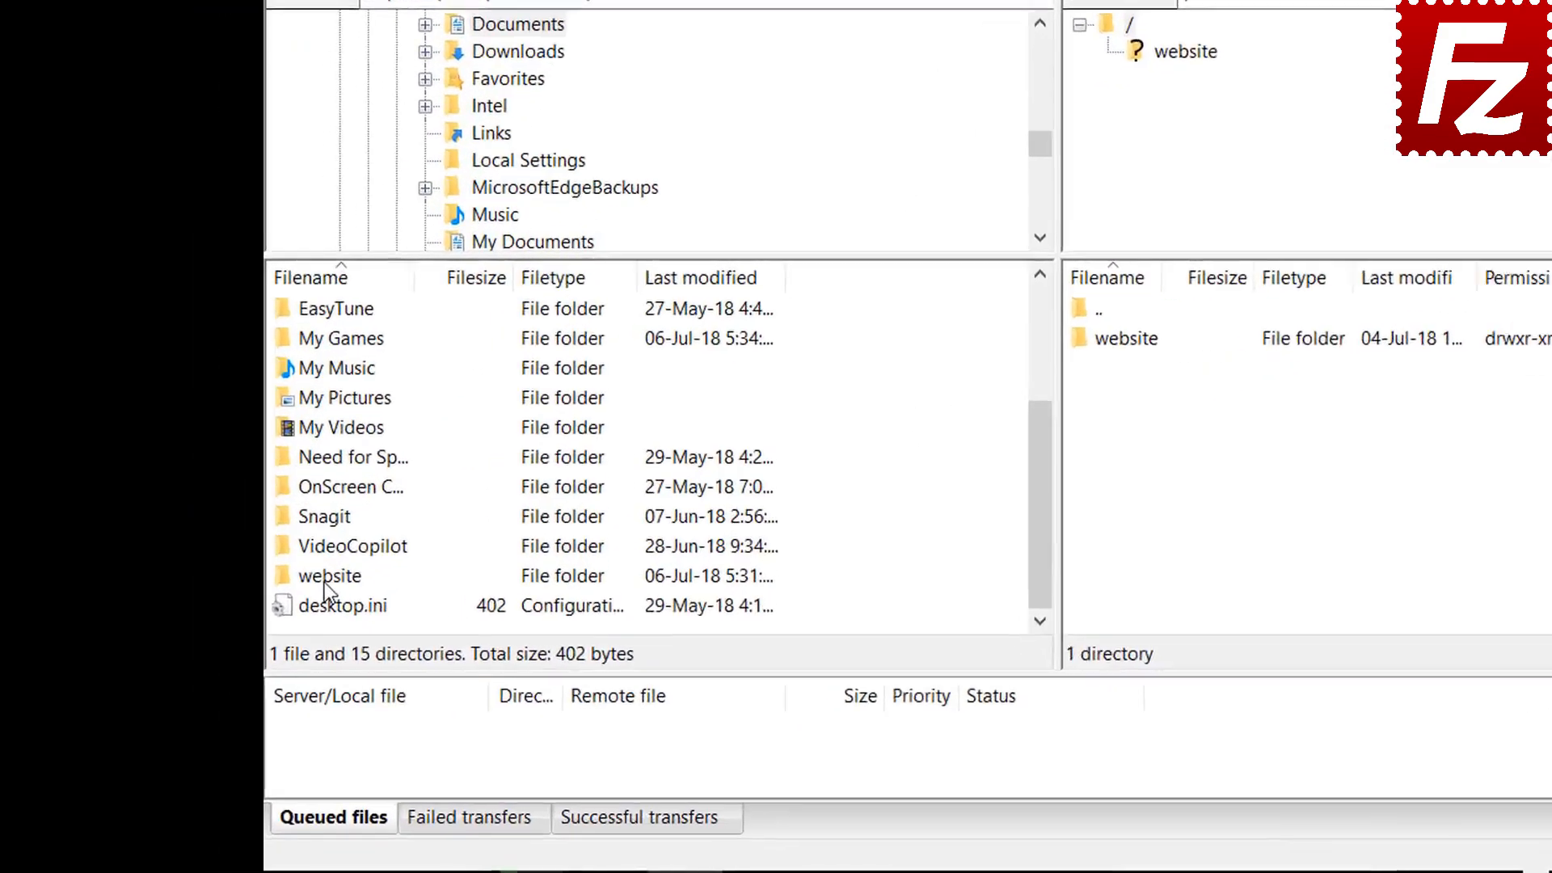
pyautogui.doubleClick(324, 579)
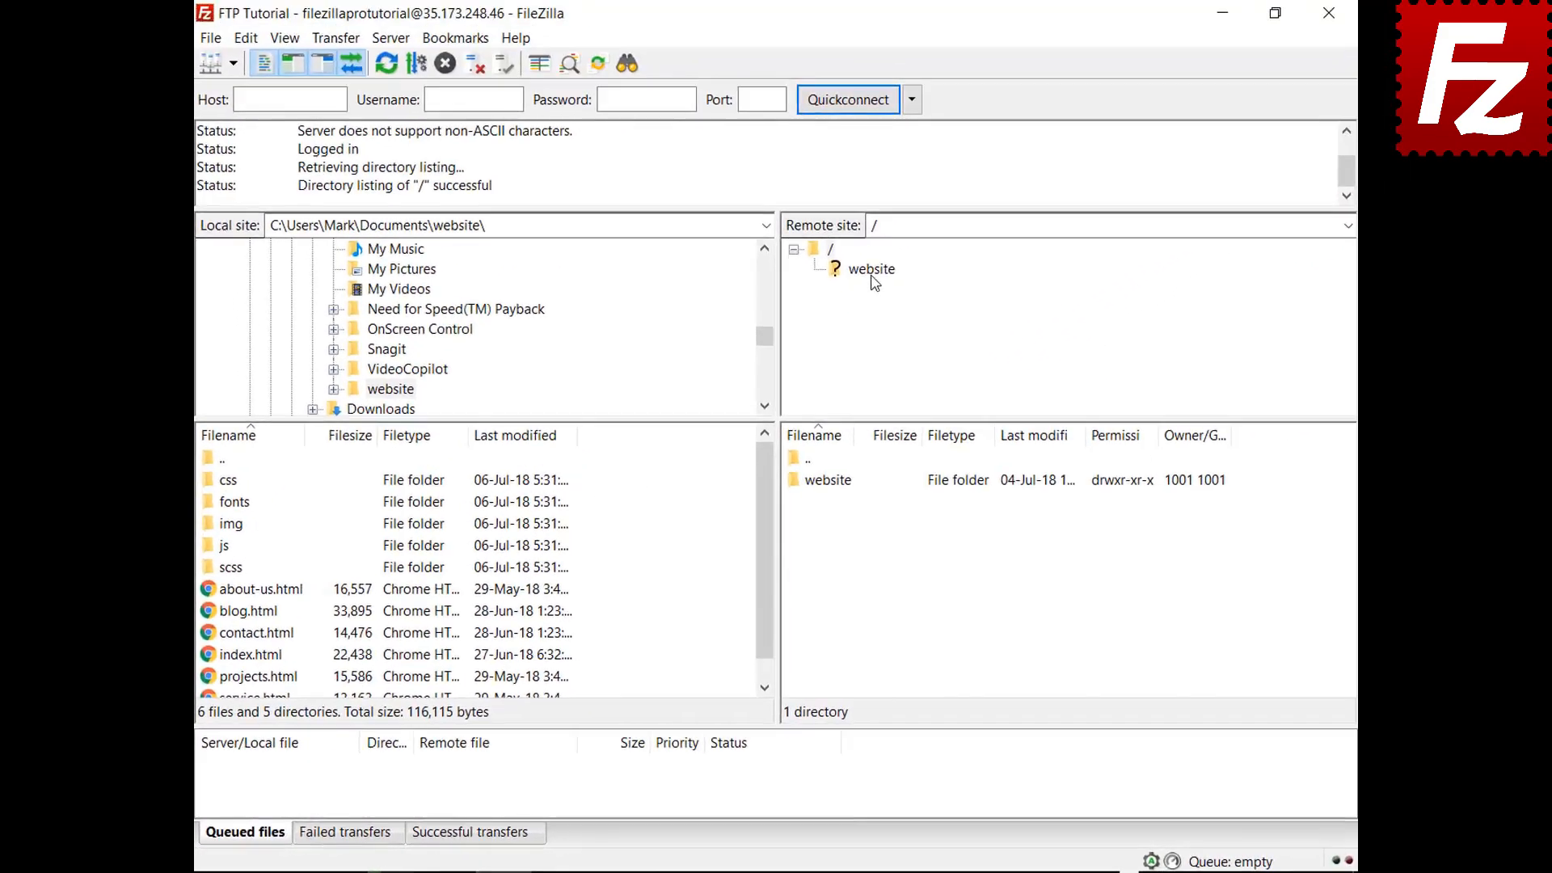
pyautogui.click(871, 273)
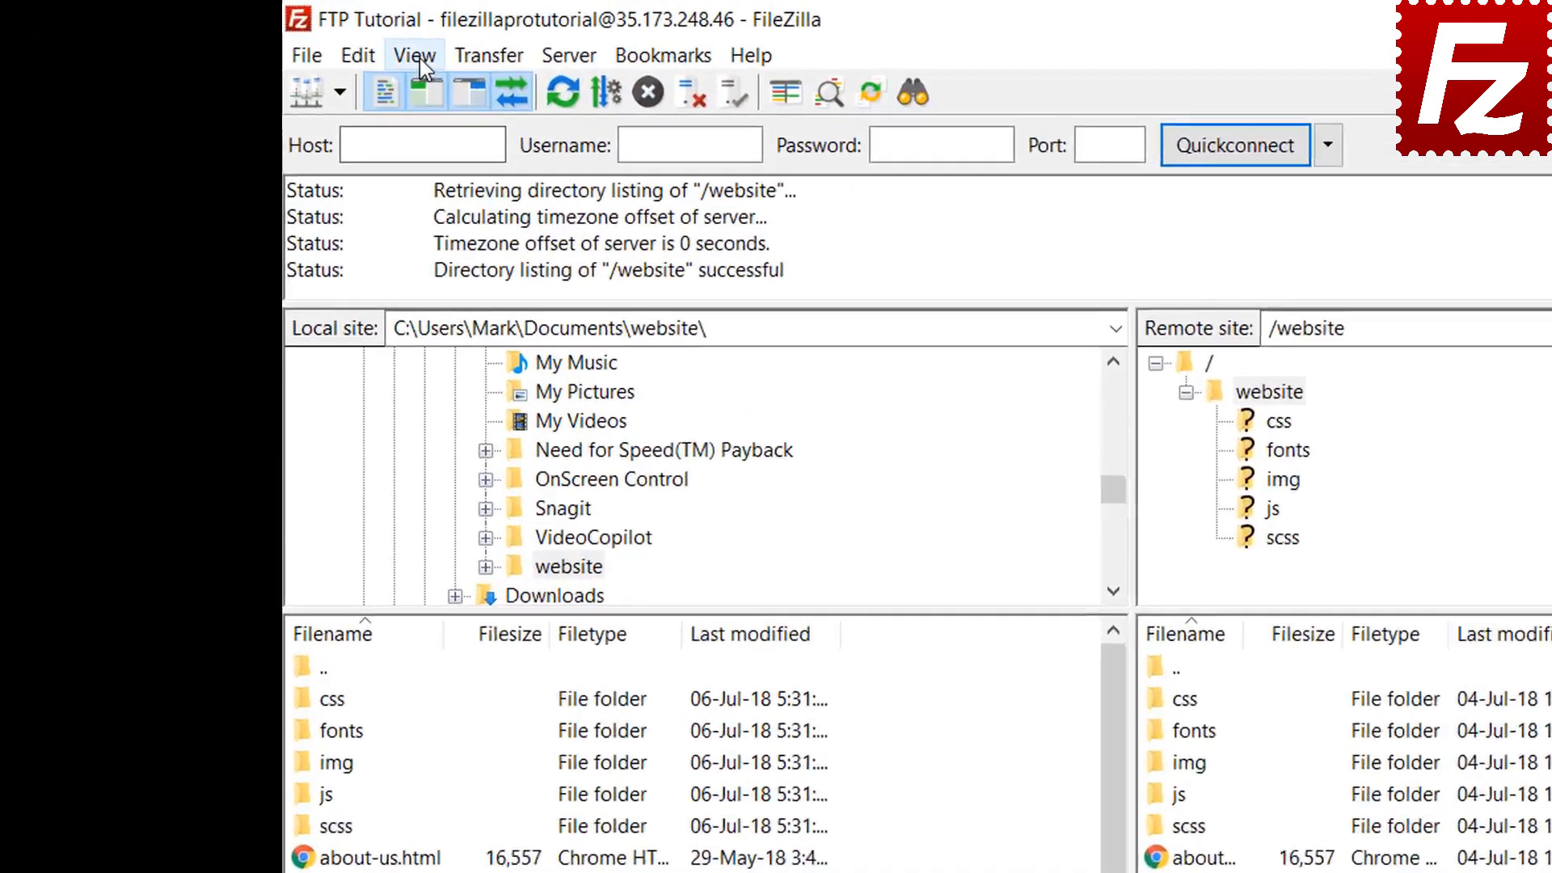
# Turn on directory comparison and switch it to compare files by size
pyautogui.click(285, 38)
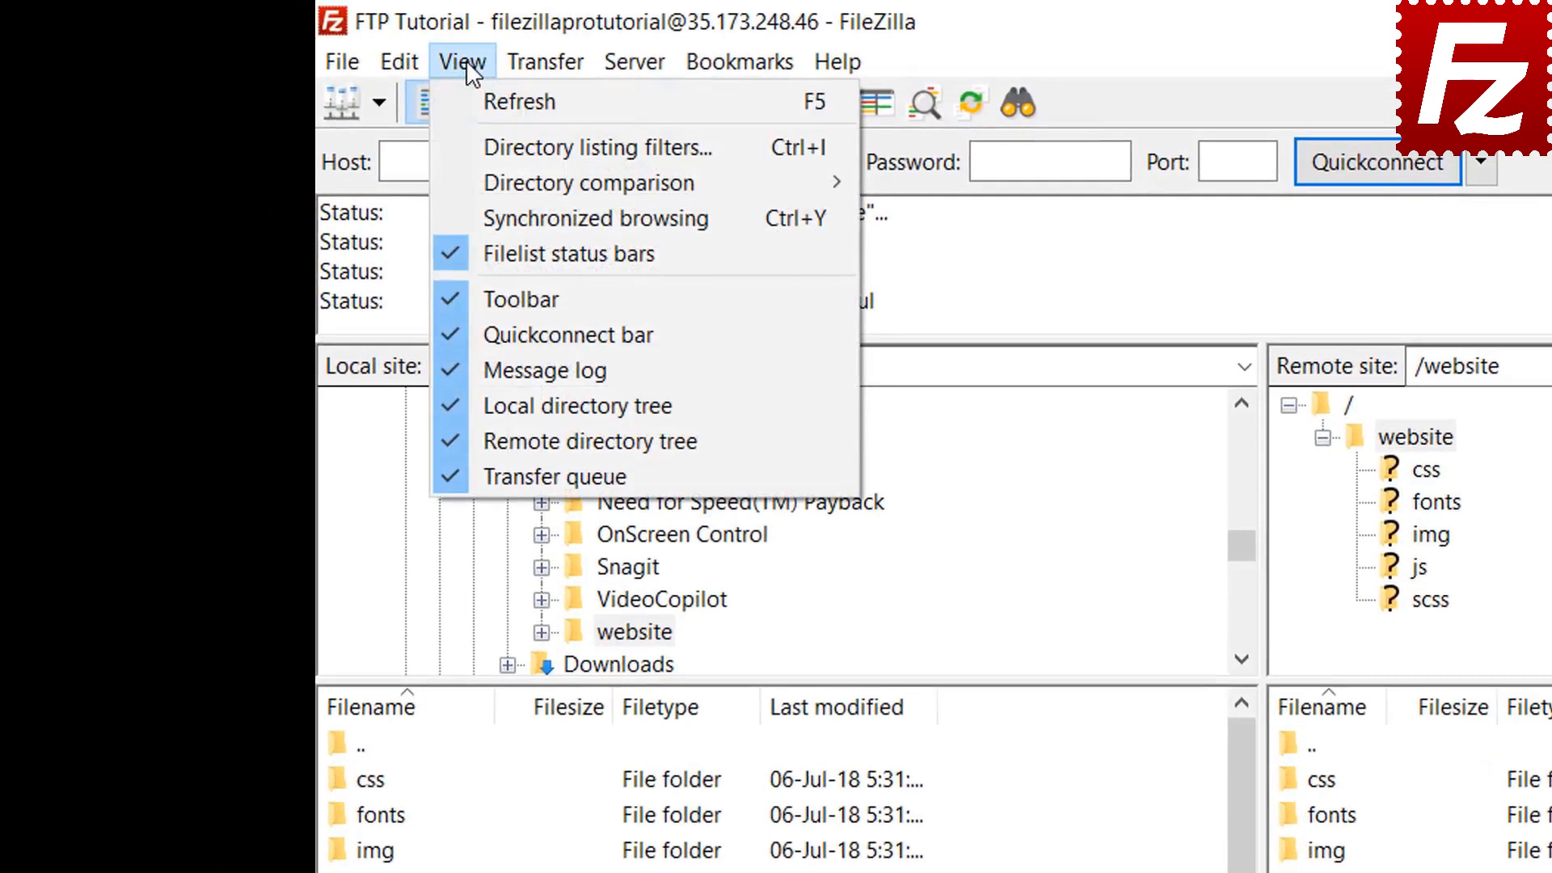
pyautogui.moveTo(527, 176)
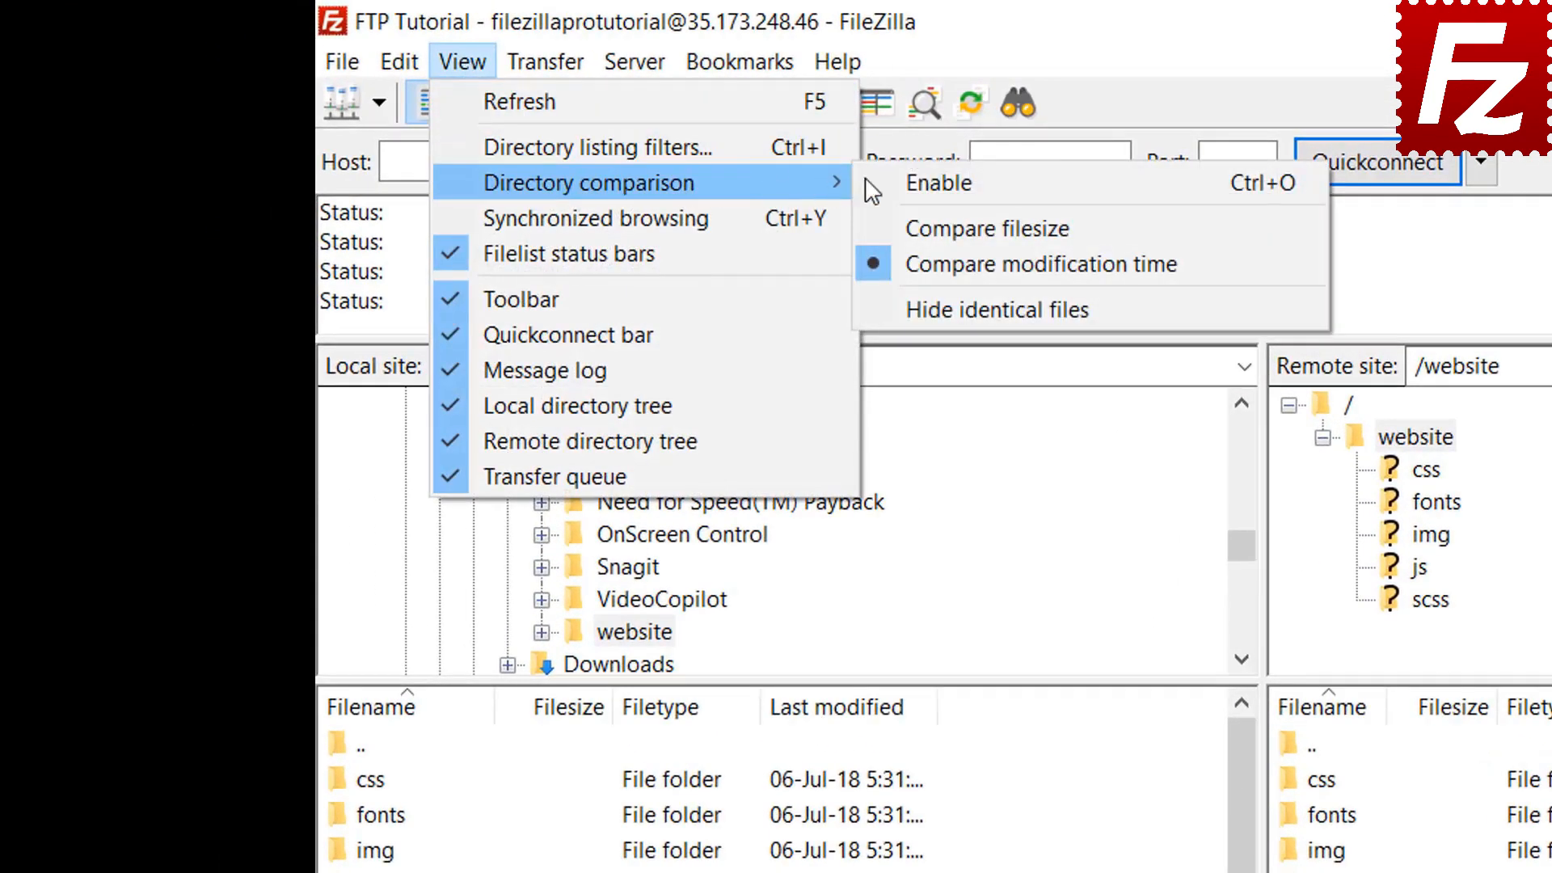
pyautogui.click(889, 181)
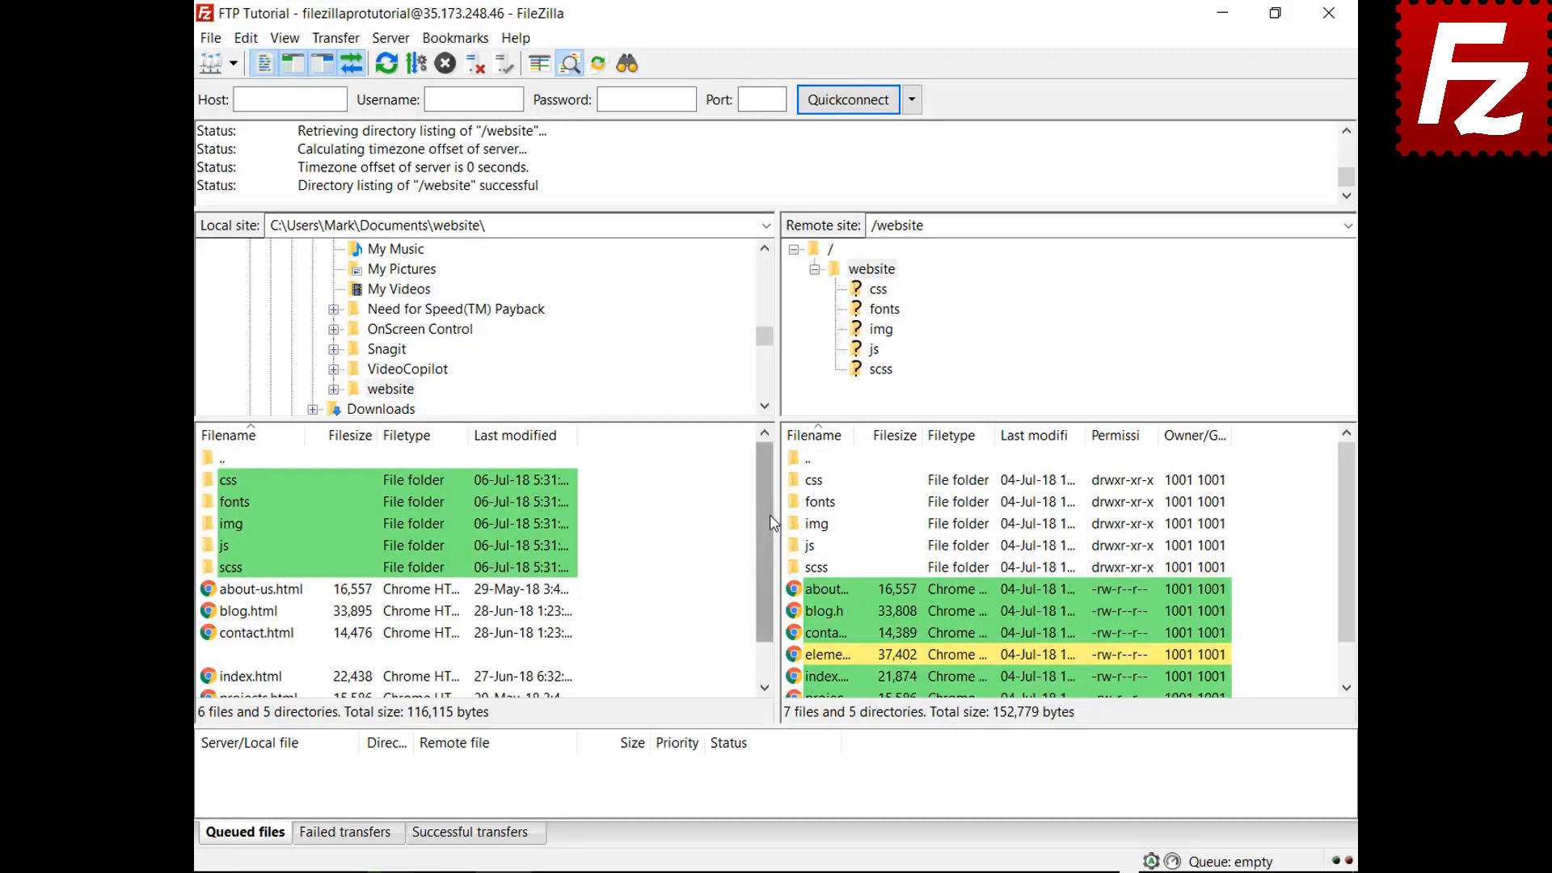
pyautogui.moveTo(772, 522); pyautogui.dragTo(766, 595)
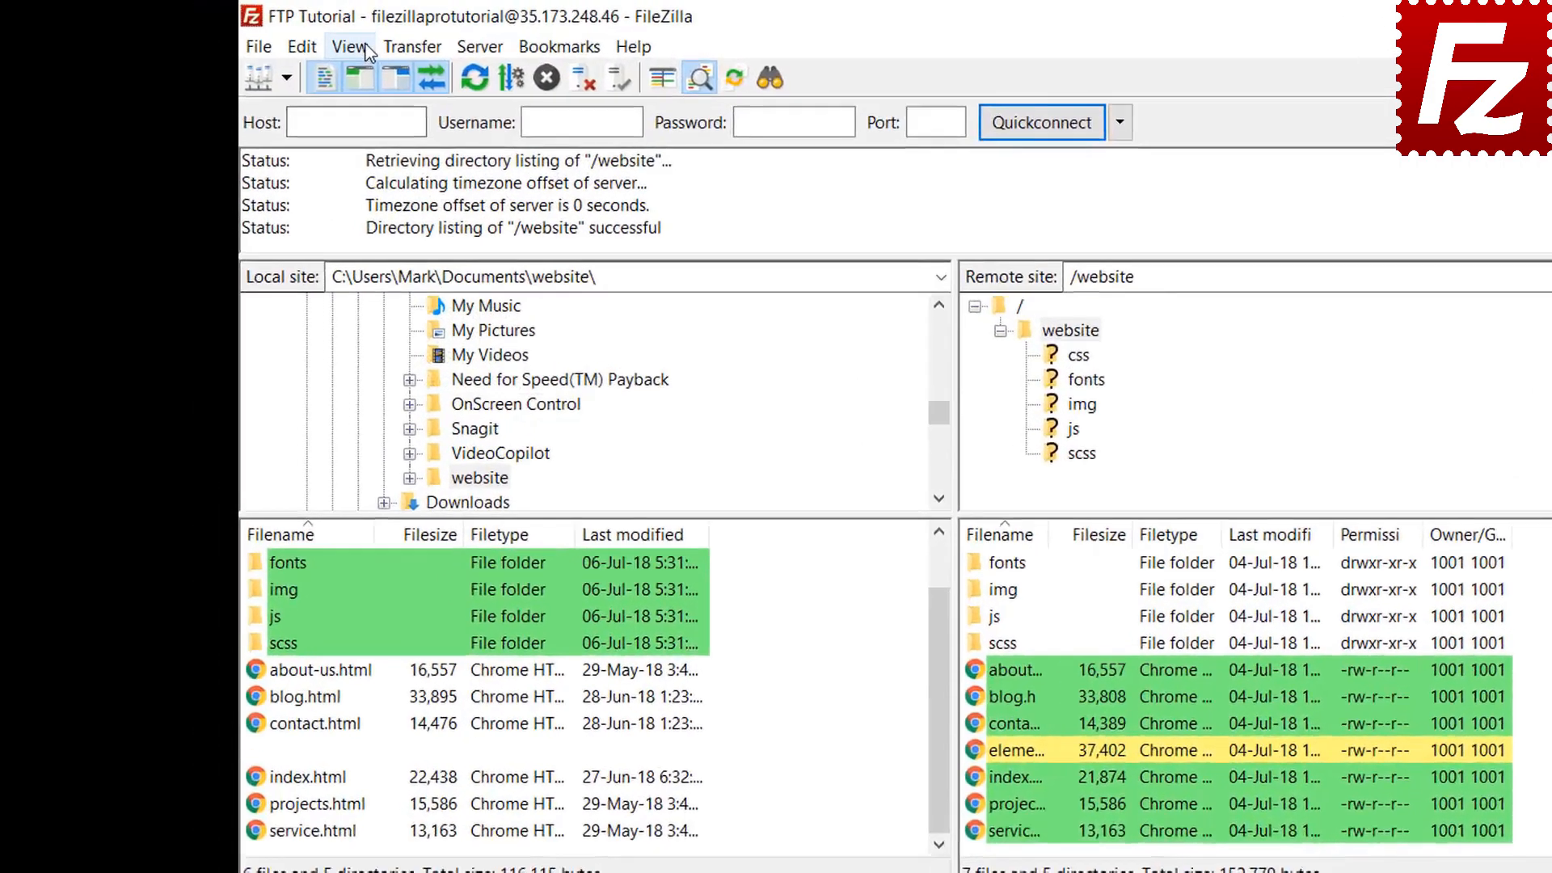
pyautogui.click(285, 38)
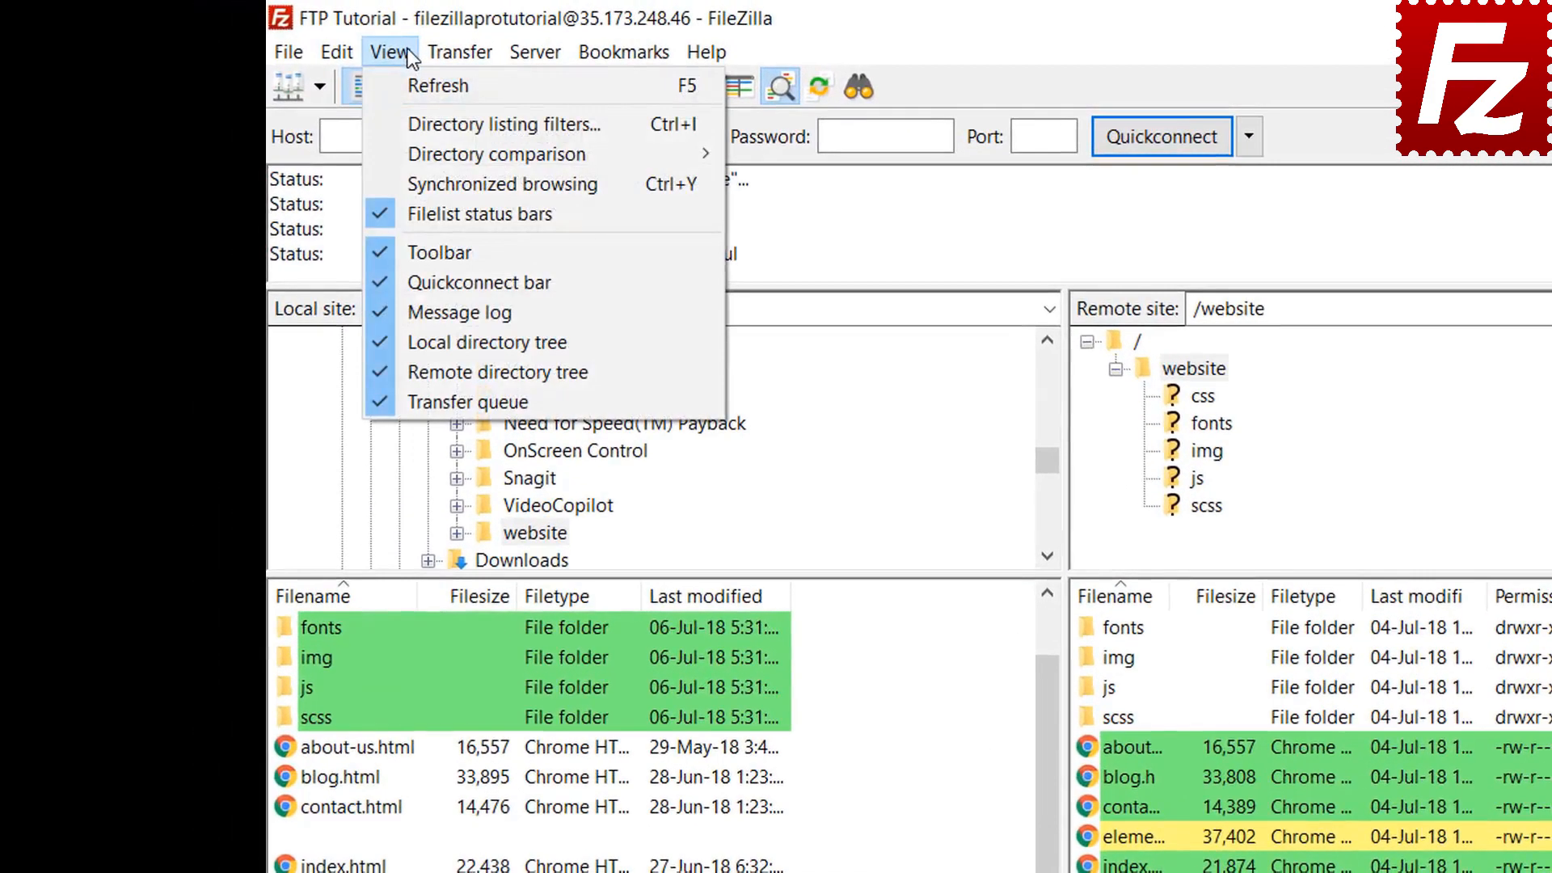
pyautogui.moveTo(433, 148)
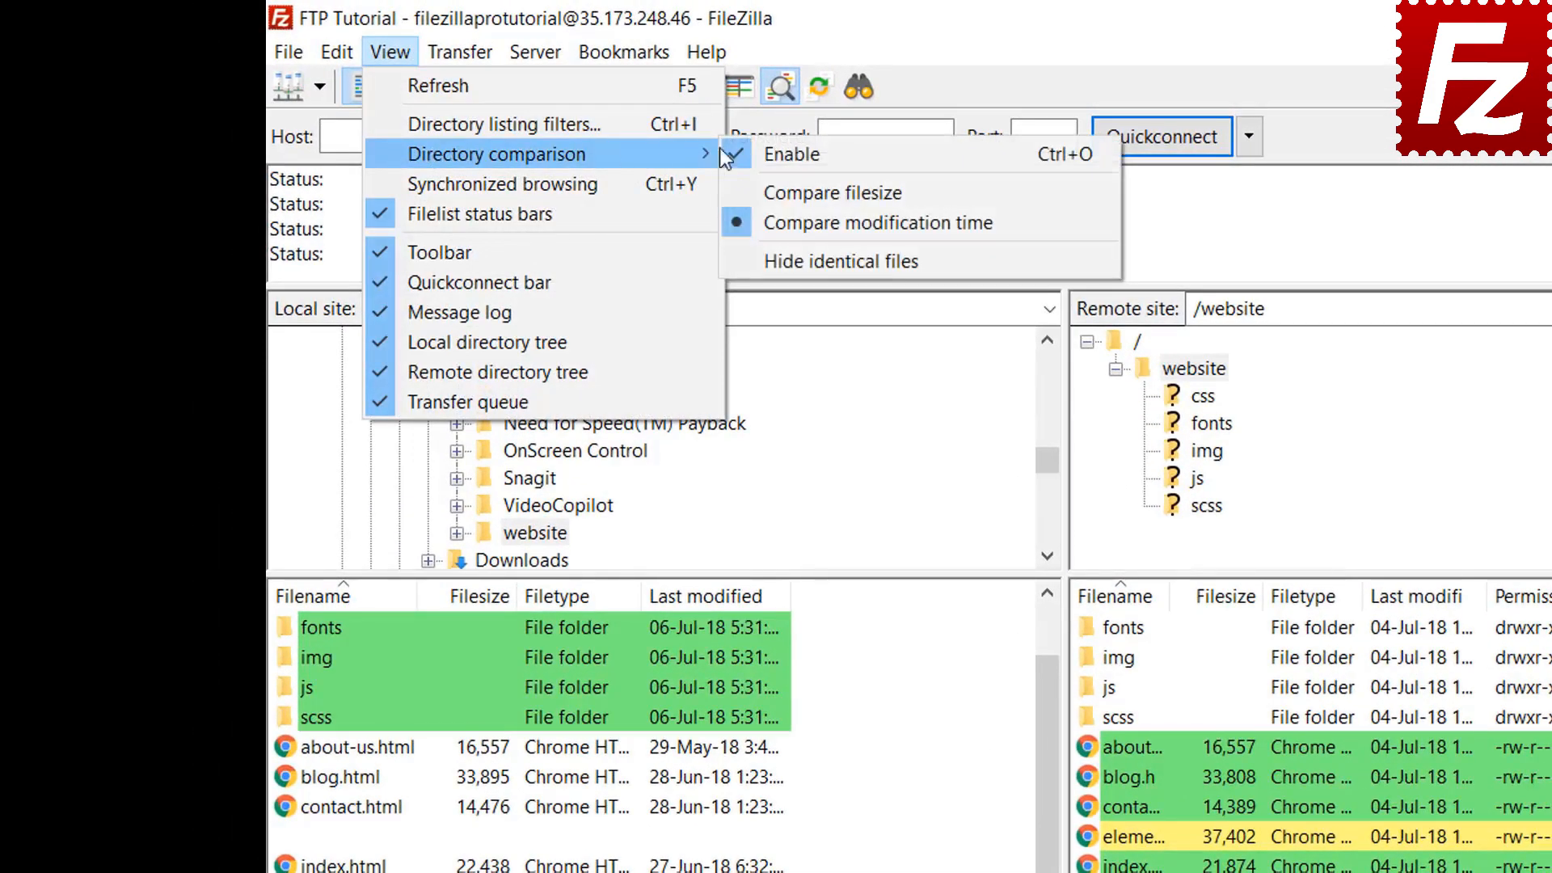
pyautogui.click(826, 191)
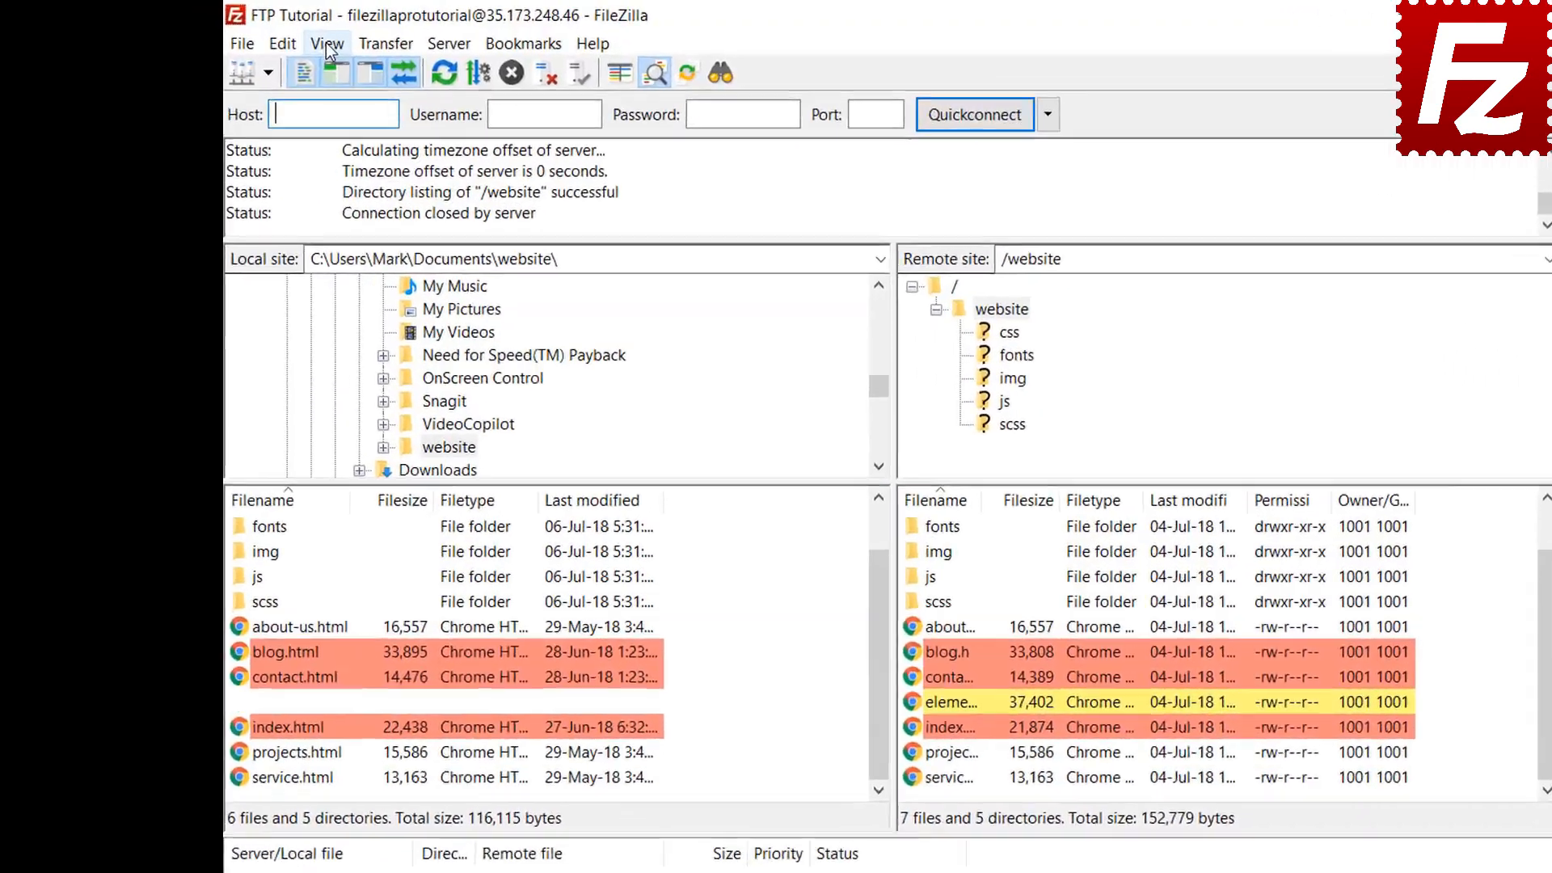
# Enable synchronized browsing and browse into the css folder, then img, on both sides
pyautogui.click(285, 38)
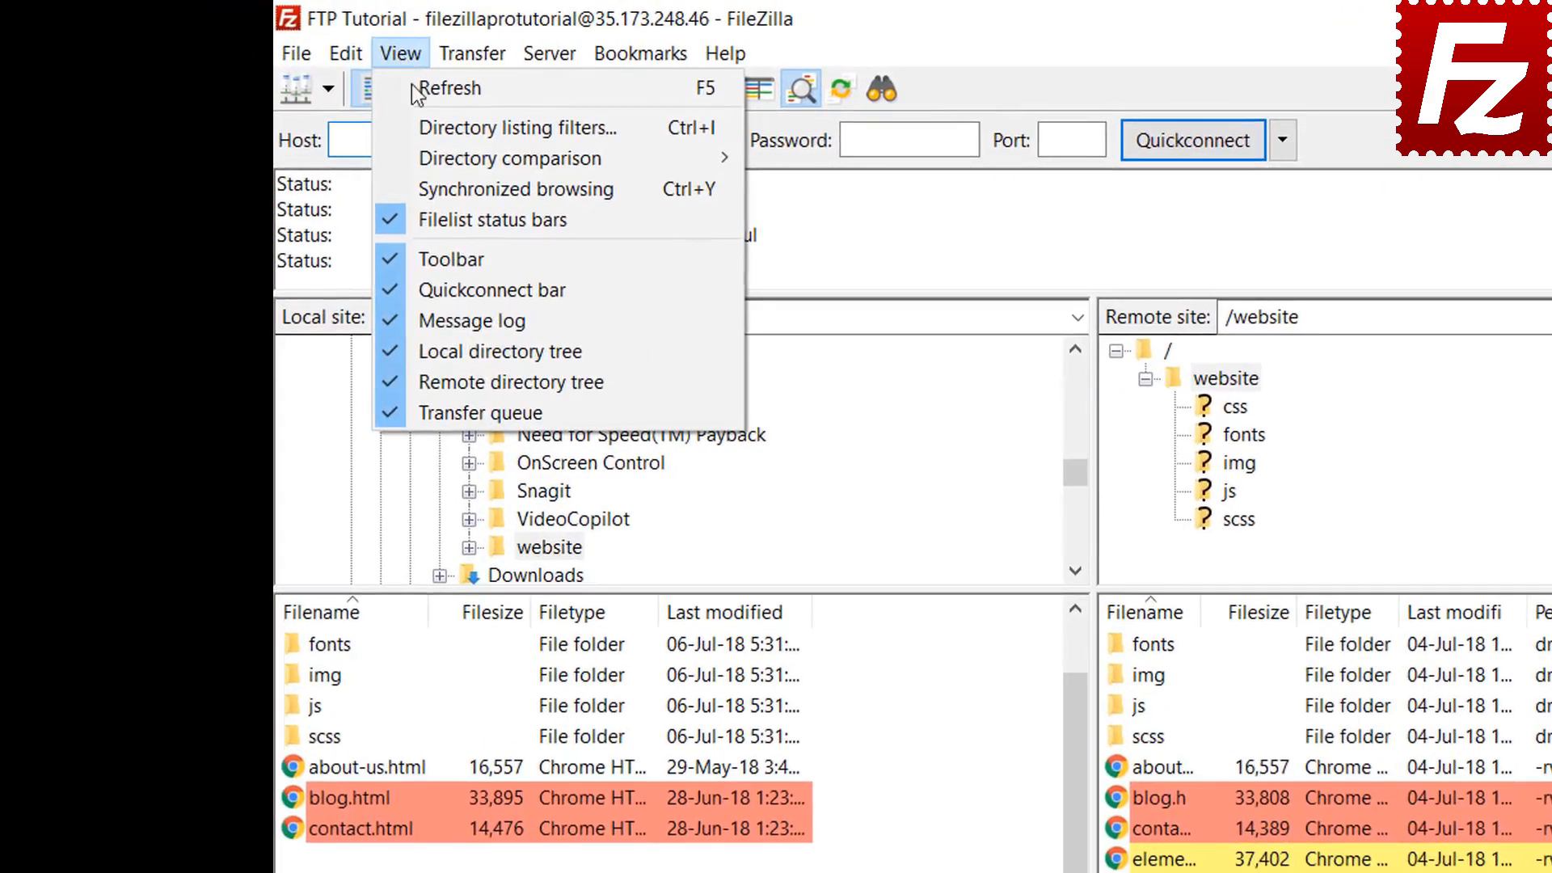
pyautogui.click(446, 183)
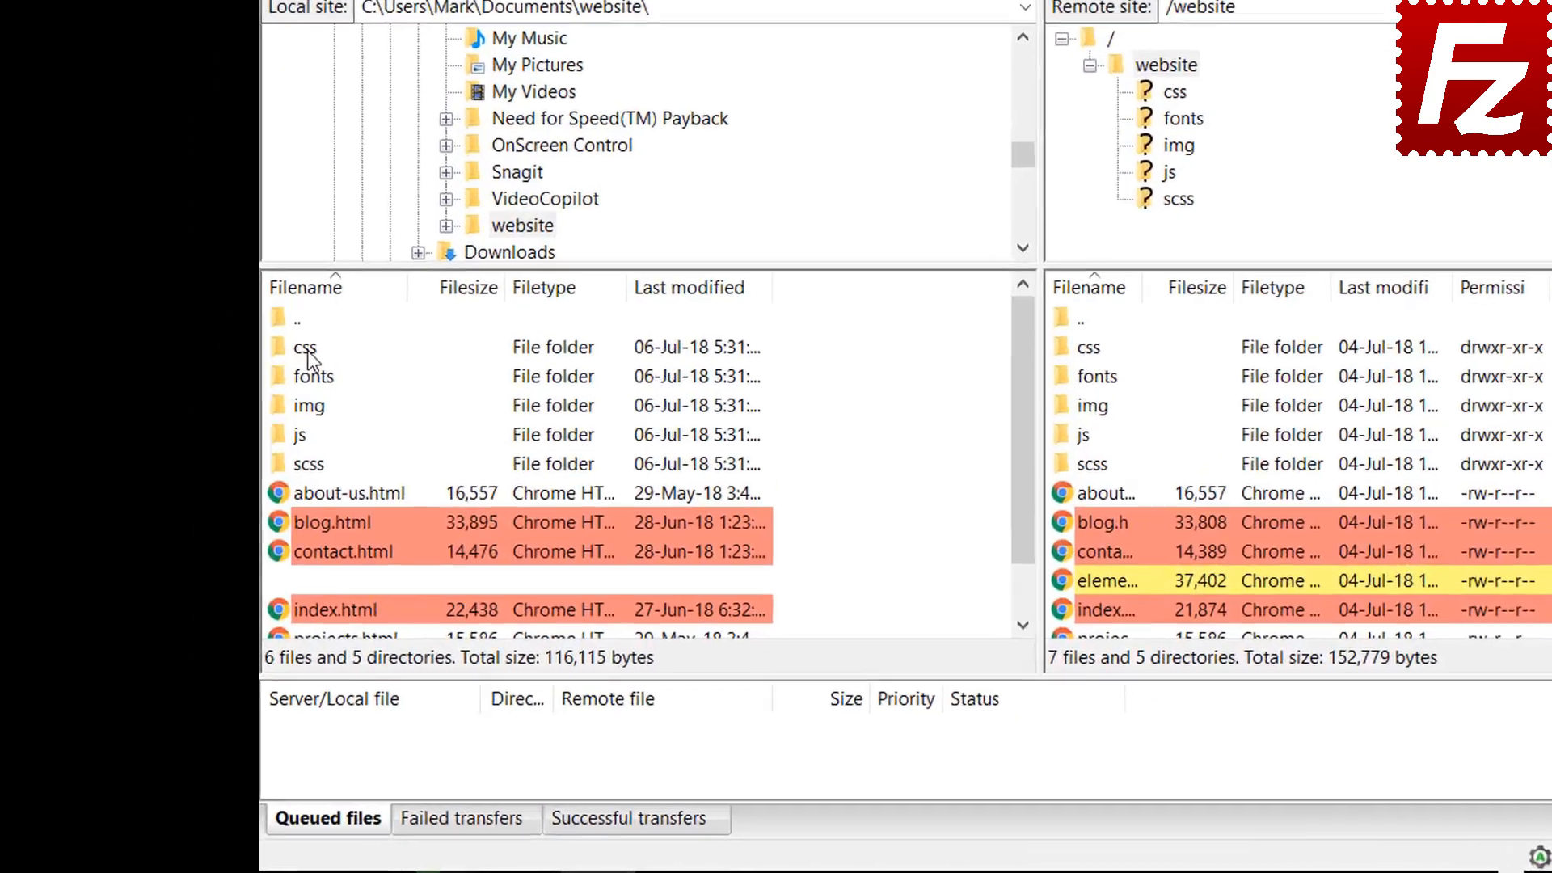
pyautogui.click(239, 465)
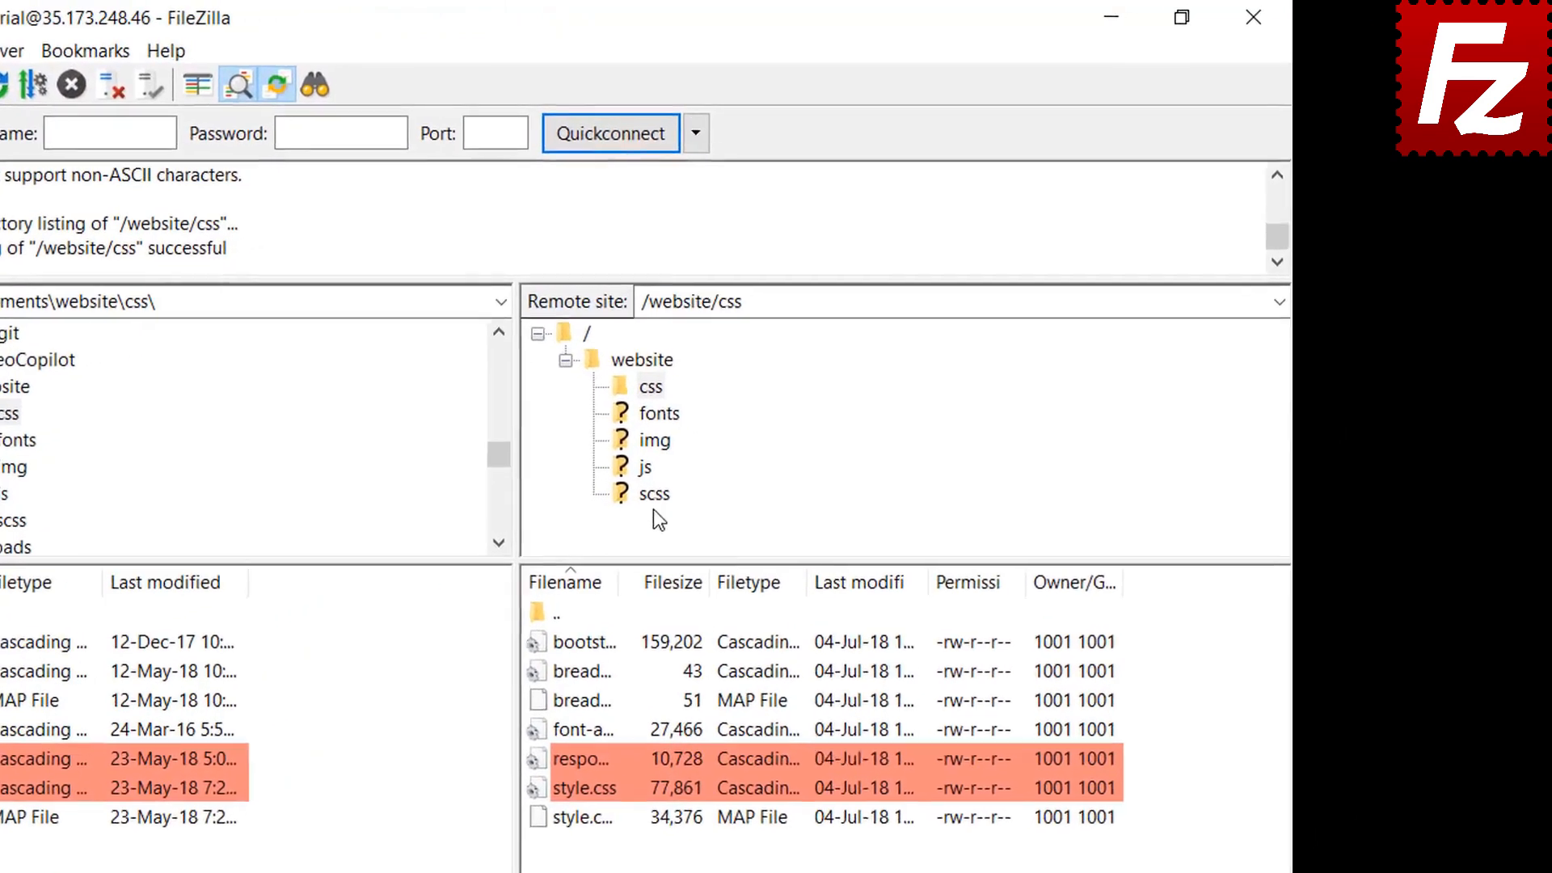
pyautogui.click(653, 441)
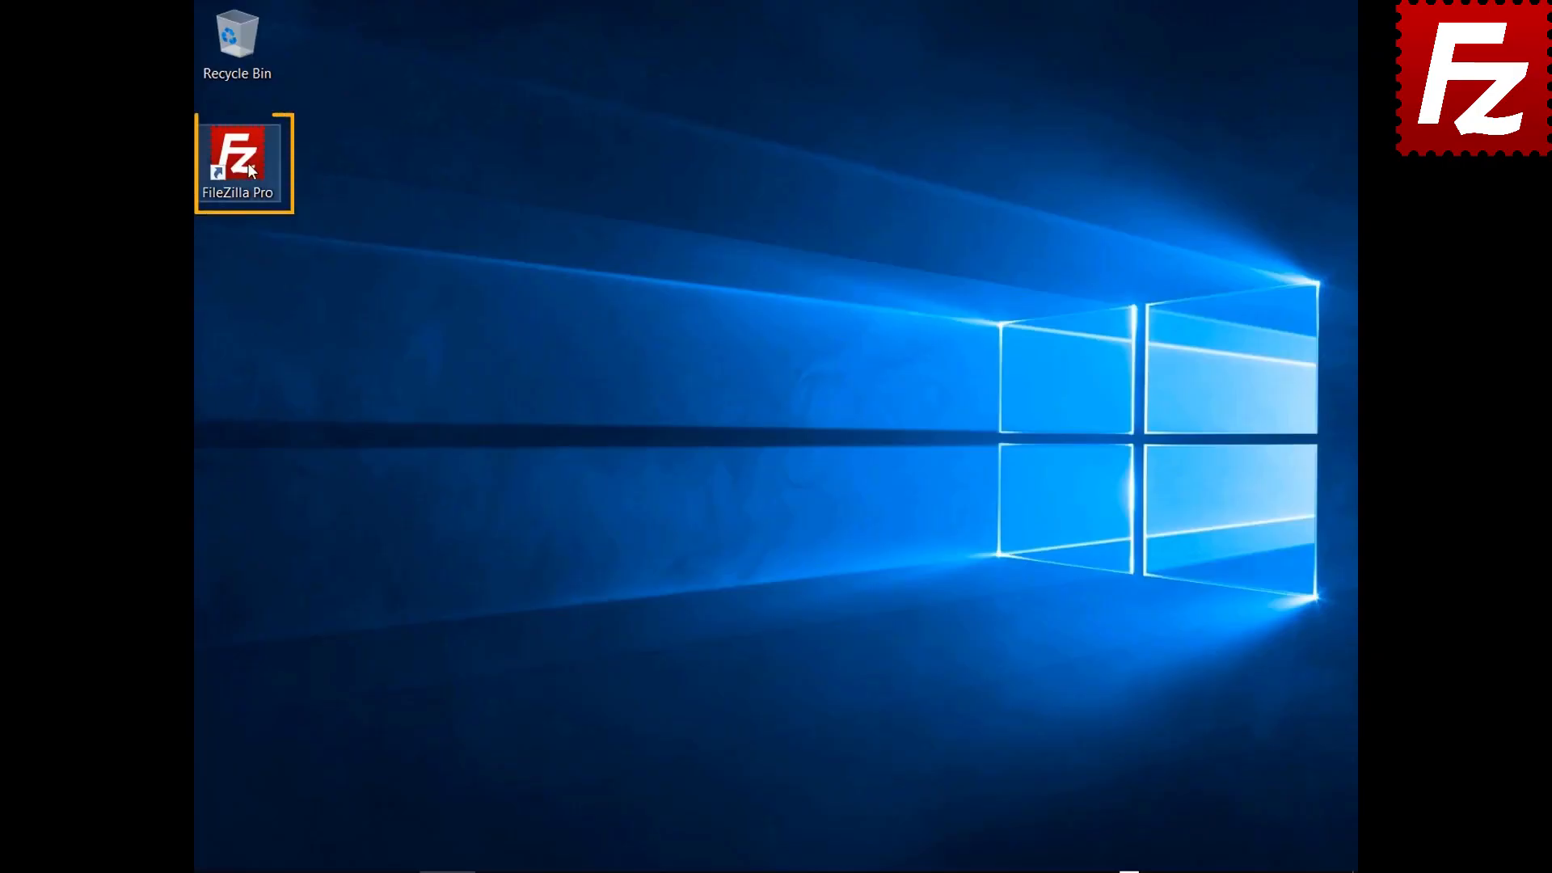
# Relaunch FileZilla Pro and connect to the FTP Tutorial site from the Site Manager dropdown
pyautogui.doubleClick(248, 164)
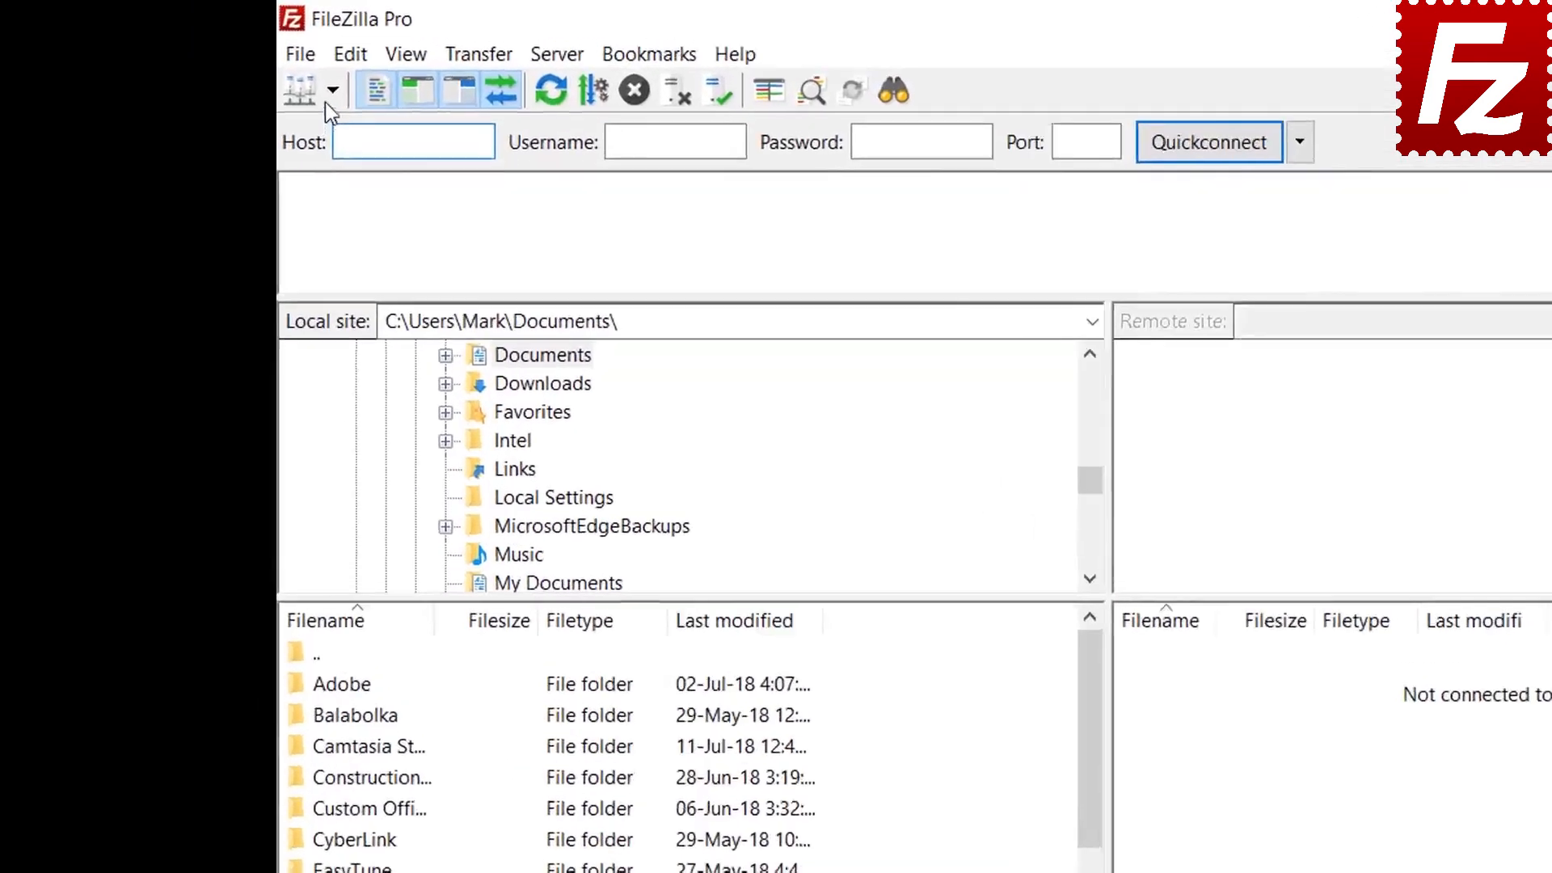
pyautogui.click(233, 63)
pyautogui.click(375, 144)
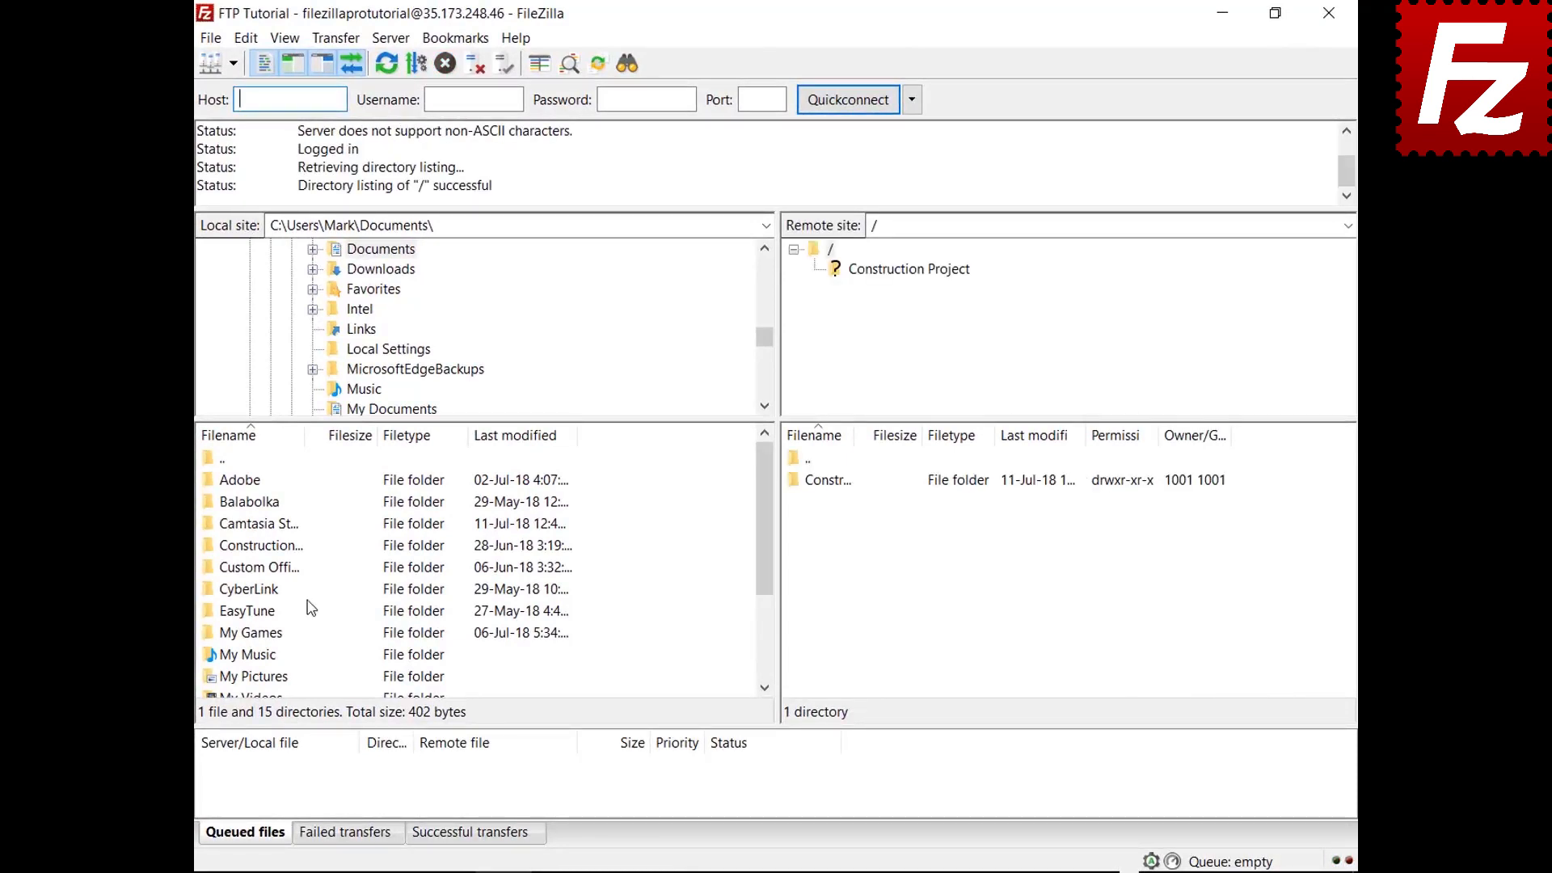
# Open Construction Project locally and remotely, then open View > Directory listing filters
pyautogui.doubleClick(283, 547)
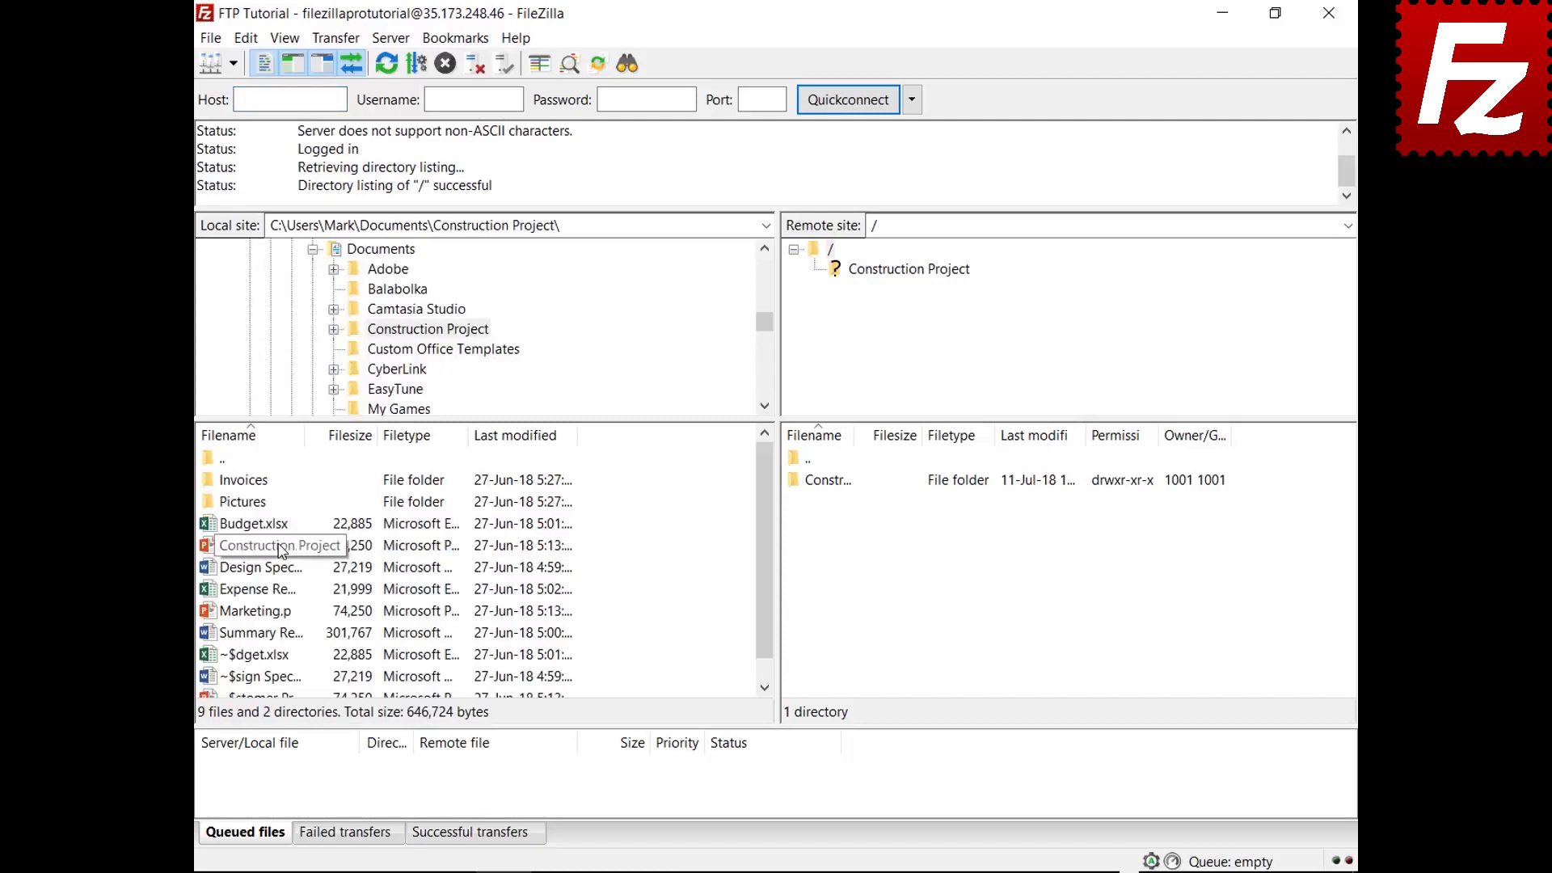
pyautogui.doubleClick(846, 484)
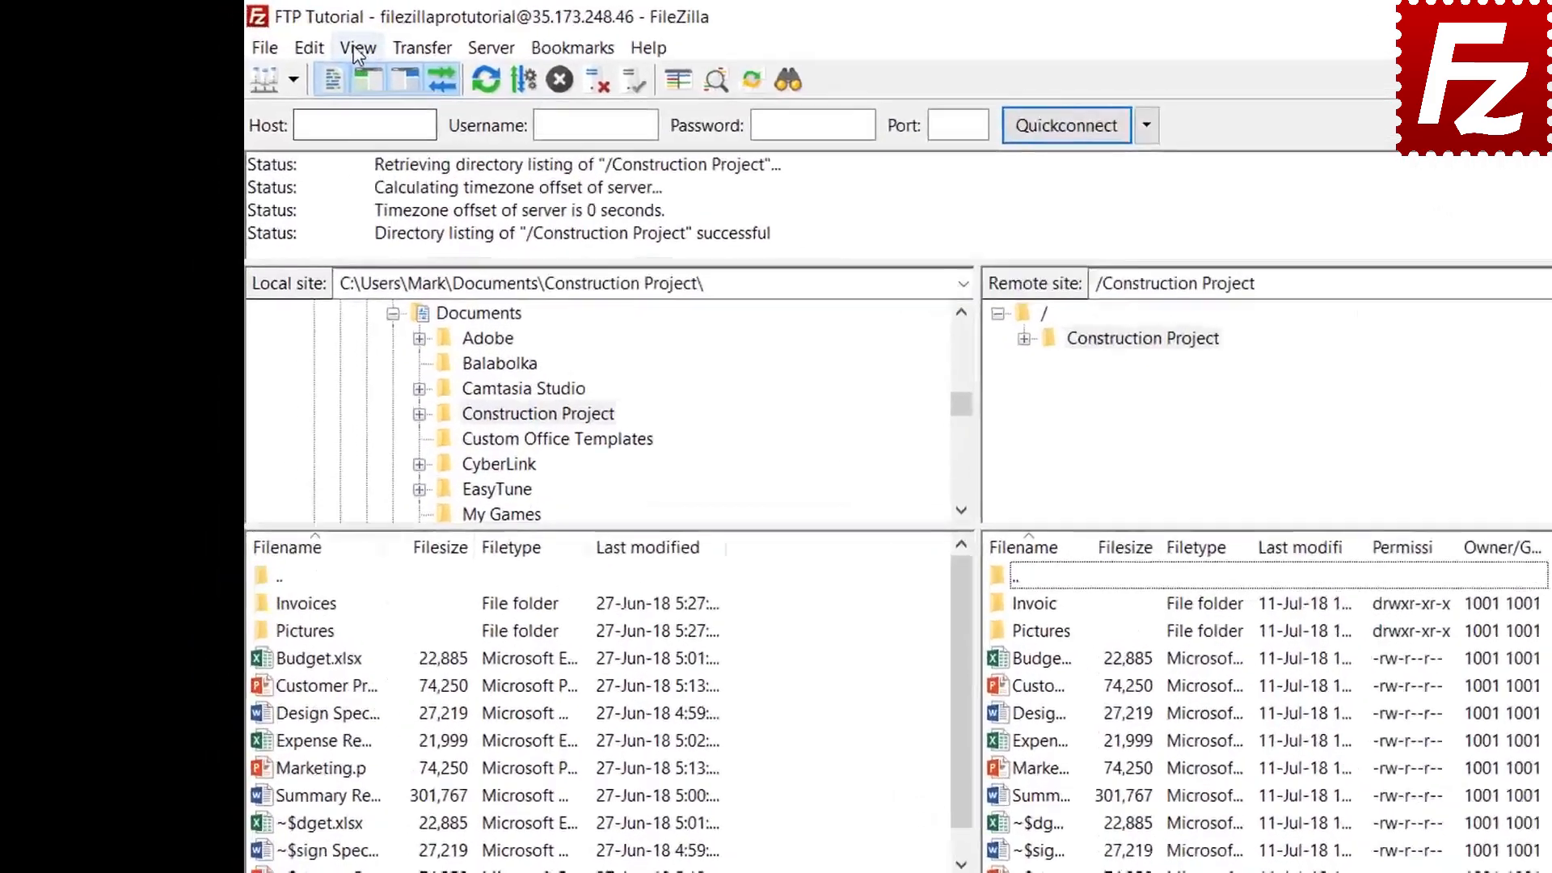
pyautogui.click(285, 38)
pyautogui.click(452, 137)
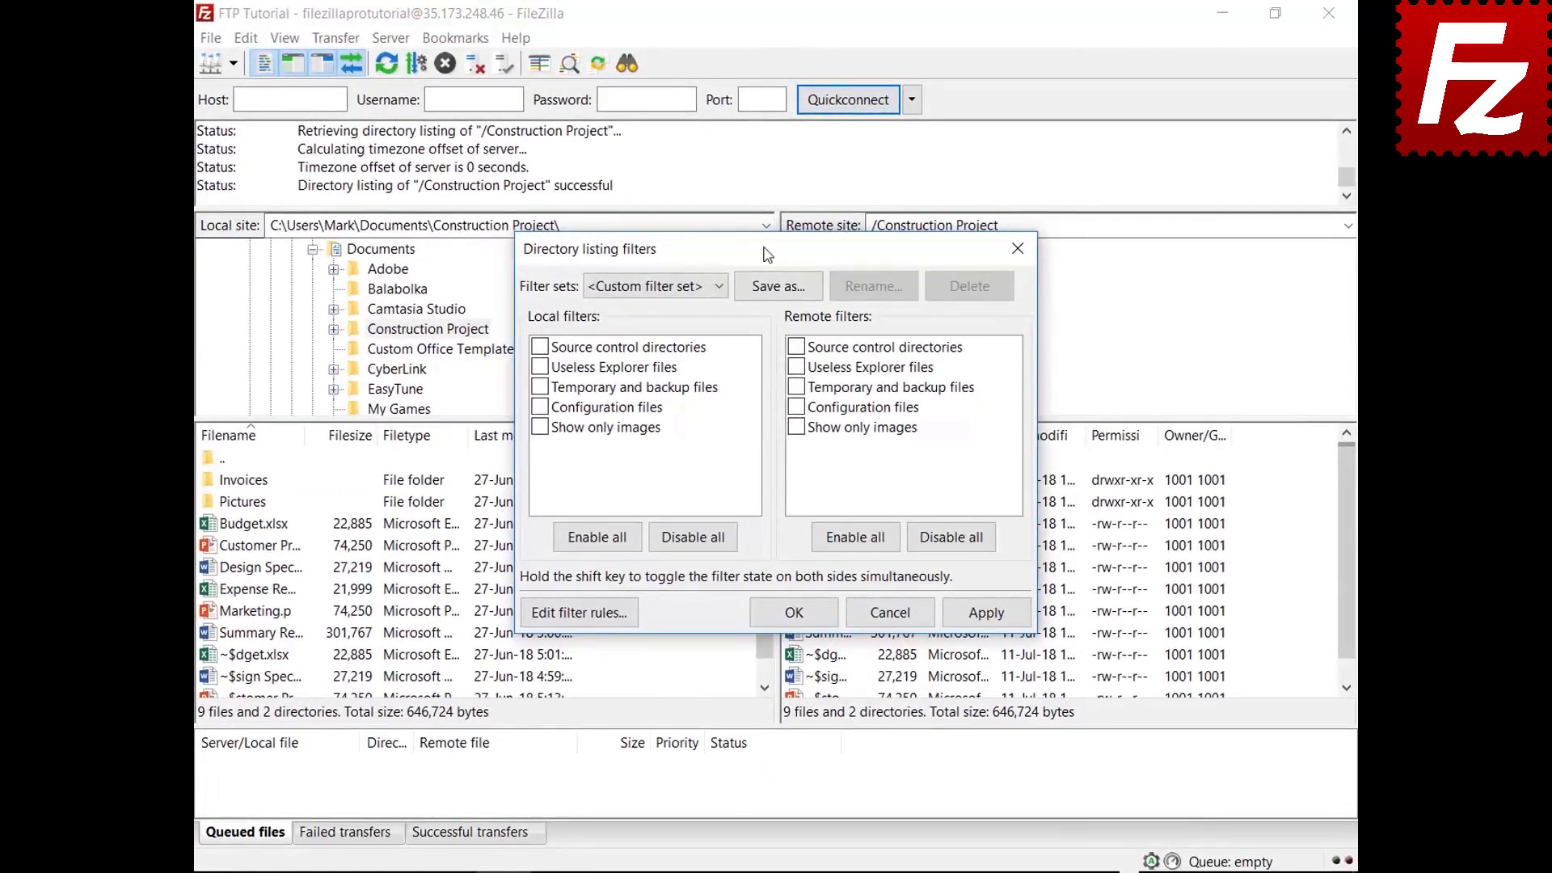
# Create a new filter named 'Microsoft Office Temporaries' in the filter rules editor
pyautogui.moveTo(767, 255); pyautogui.dragTo(764, 62)
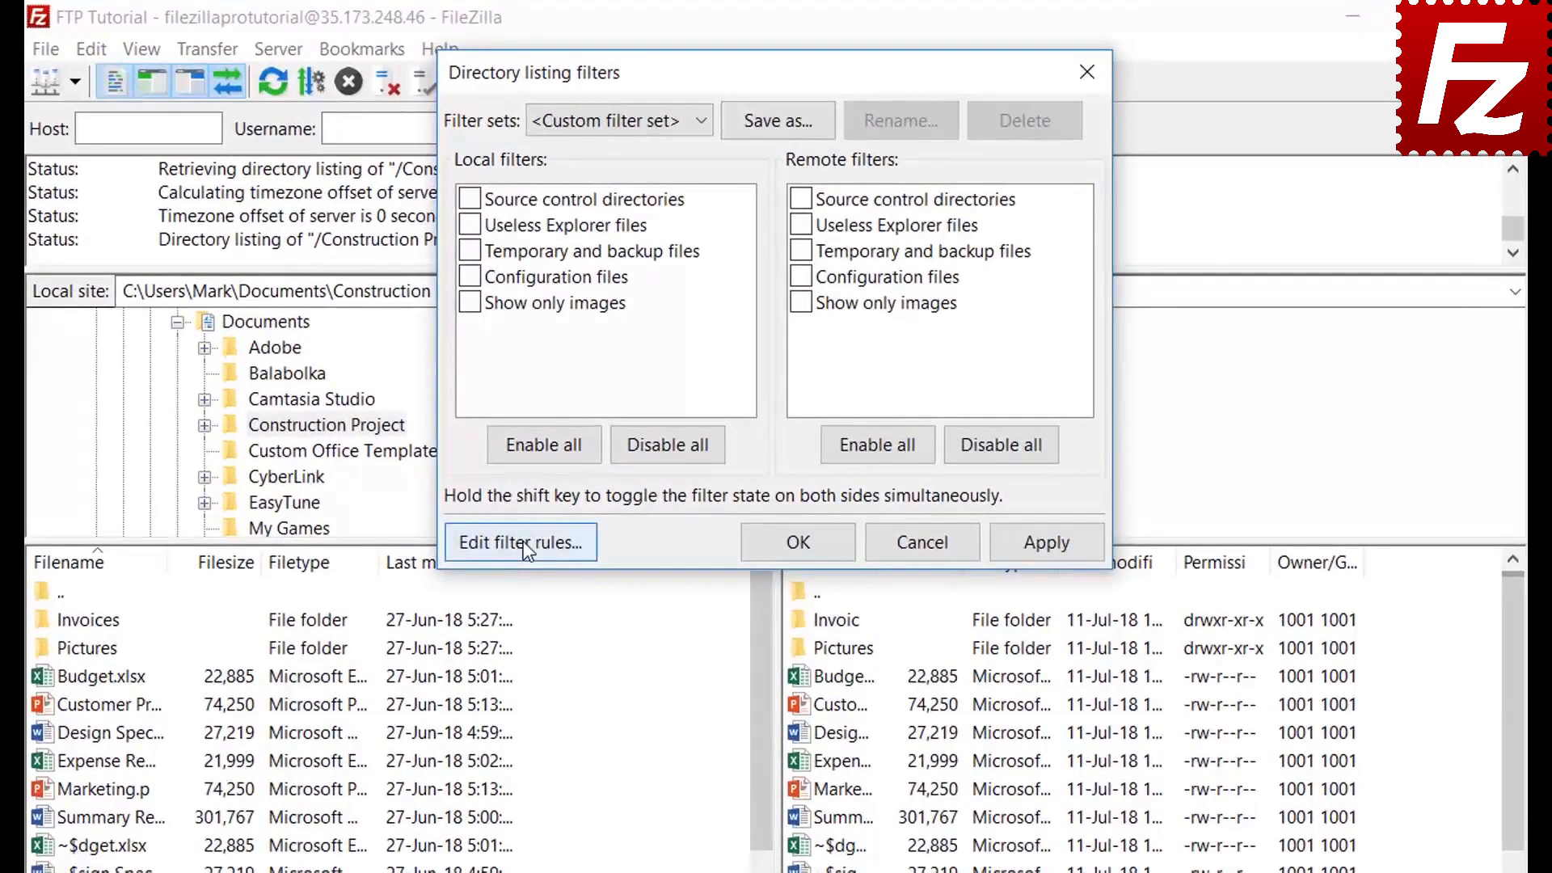
pyautogui.click(579, 420)
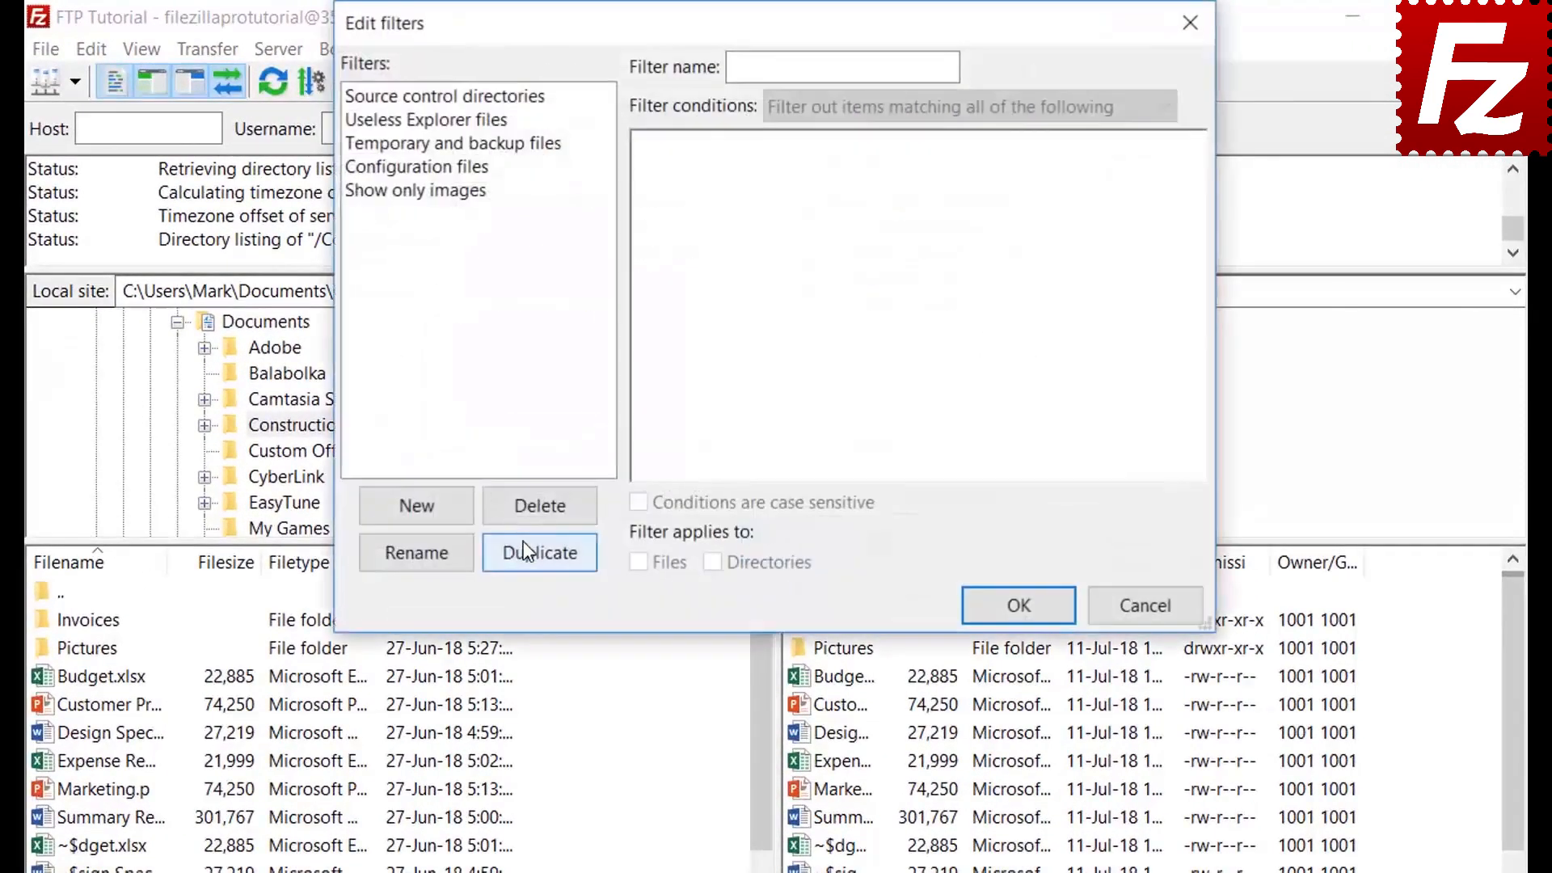
pyautogui.click(442, 511)
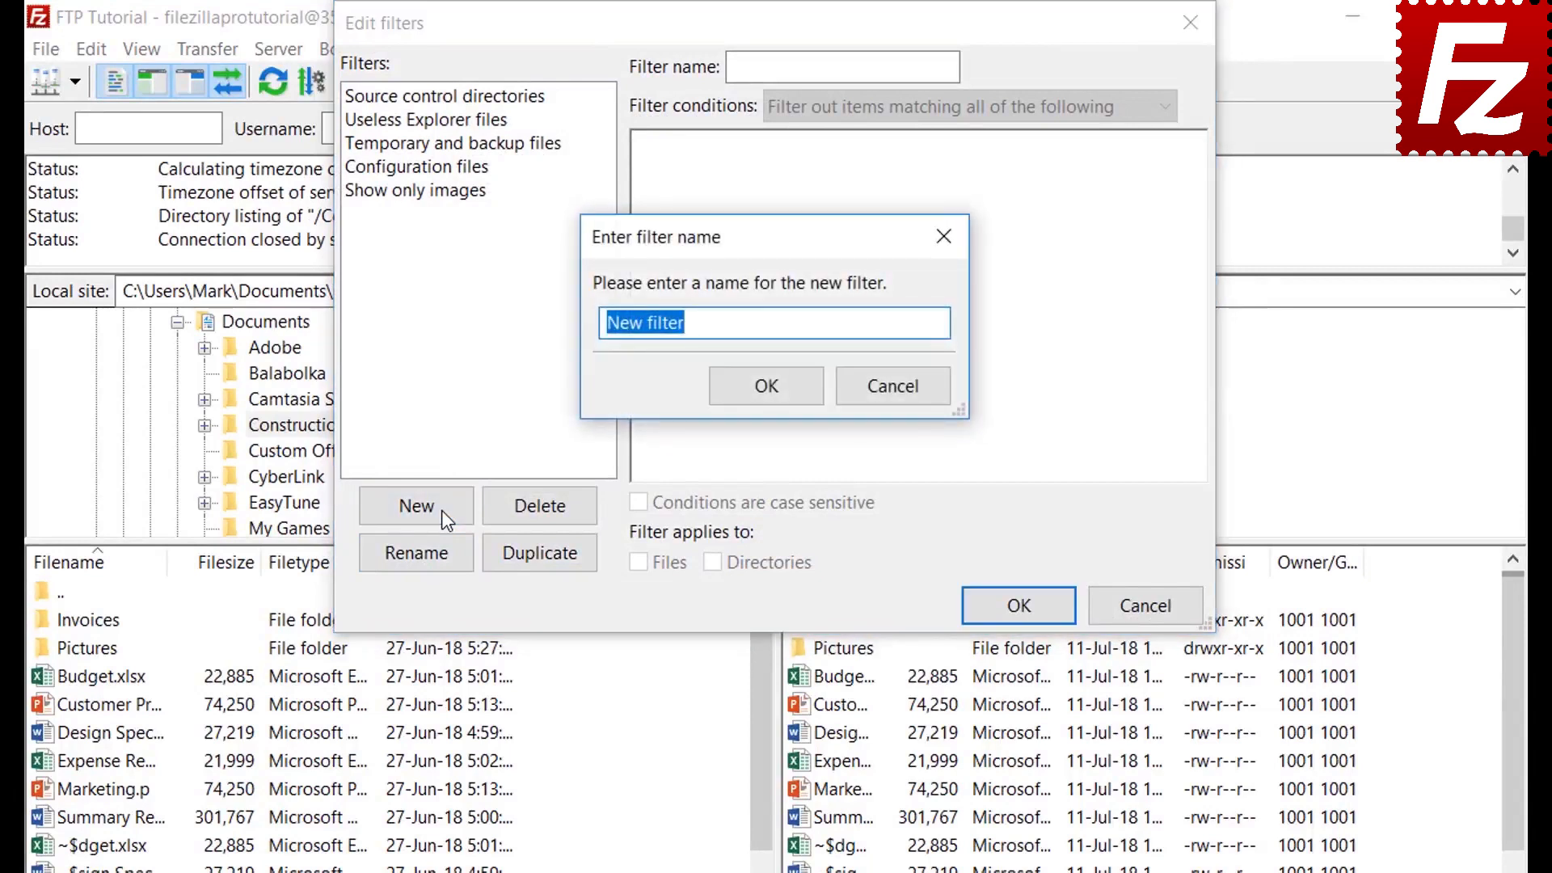
pyautogui.press('BackSpace')
pyautogui.write('Microsof')
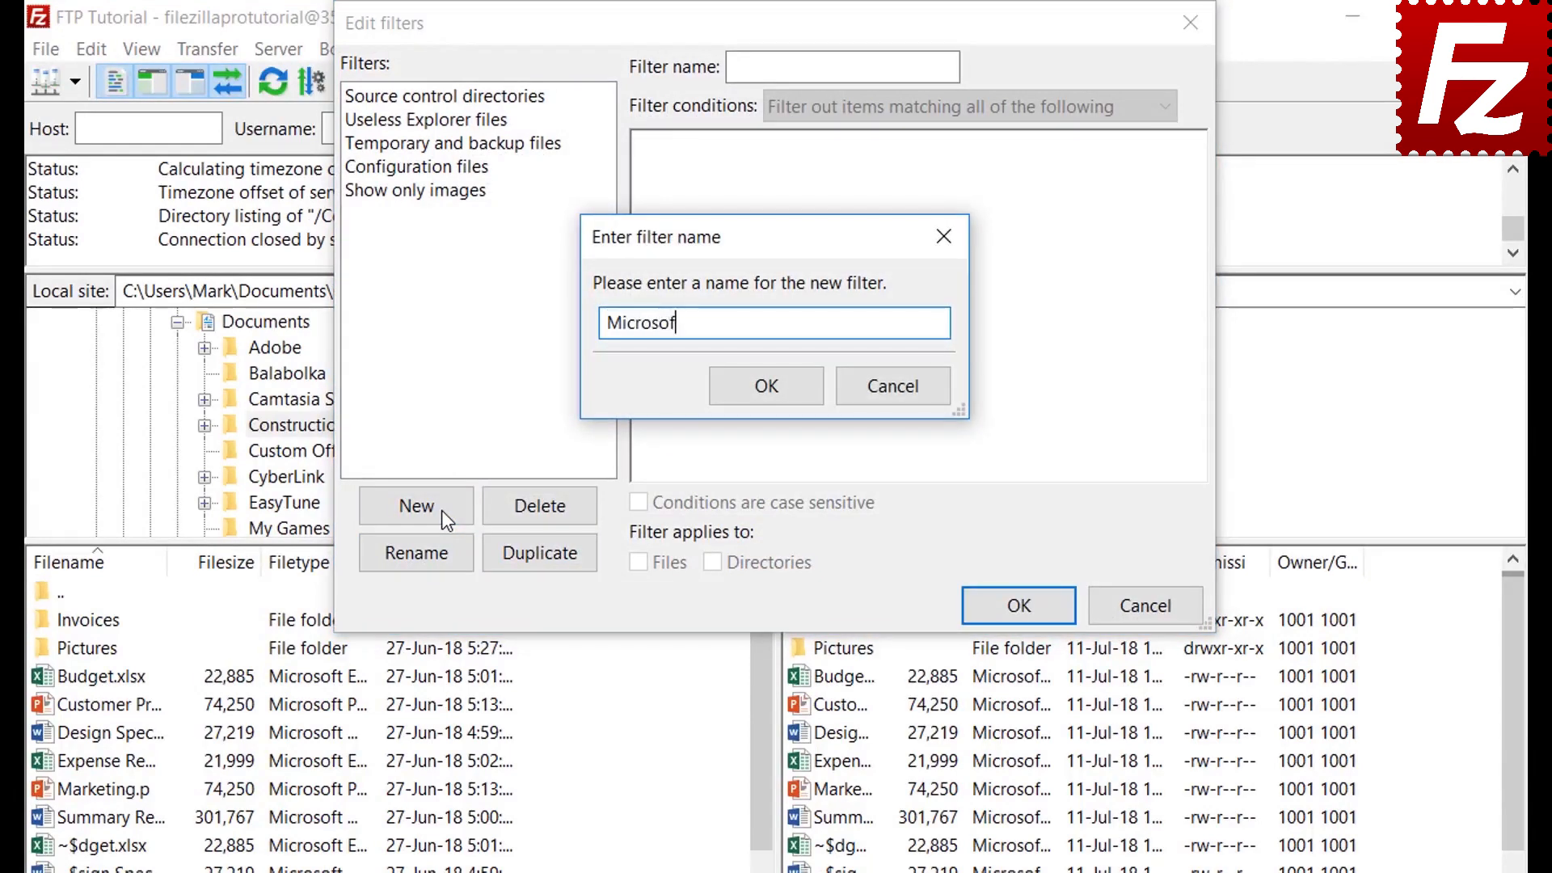
pyautogui.write('t Office Tempo')
pyautogui.write('raries')
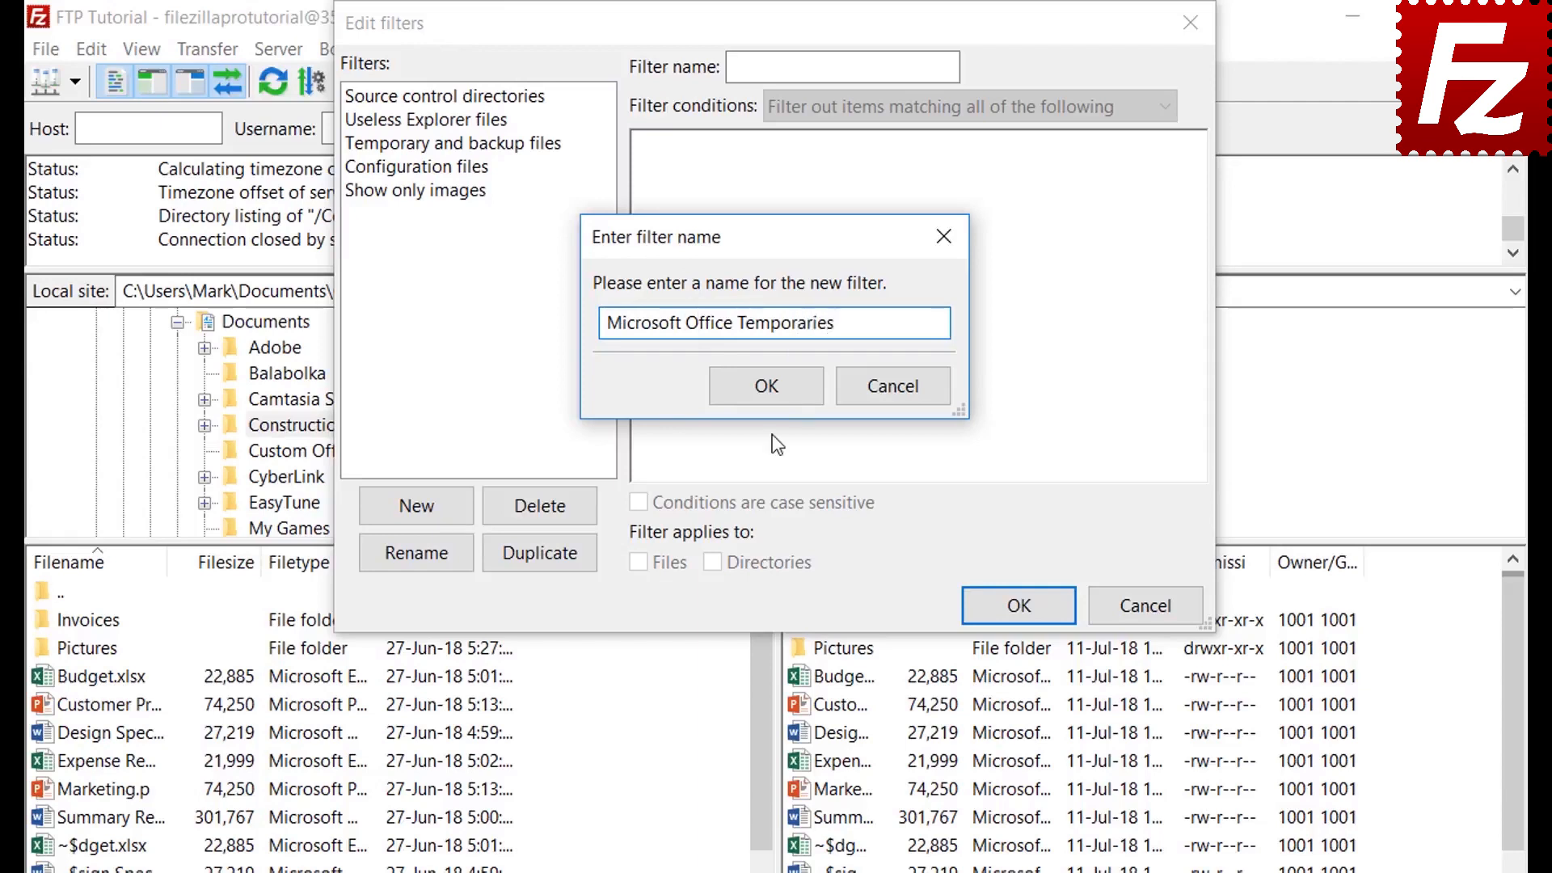
pyautogui.click(768, 388)
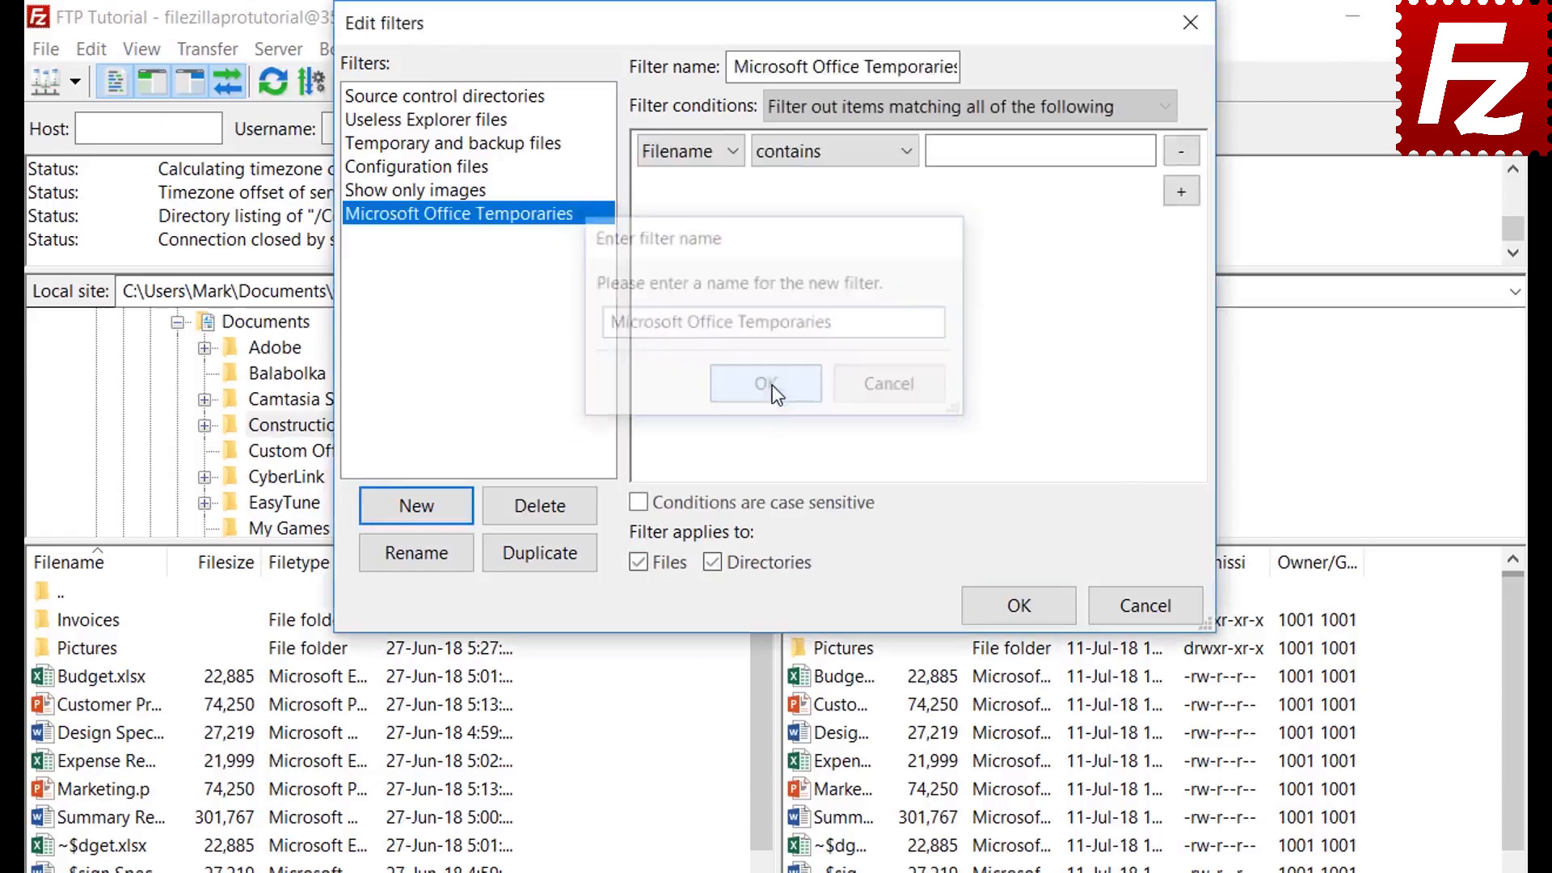
# Keep the filter matching all conditions and bring up the condition type list
pyautogui.click(855, 110)
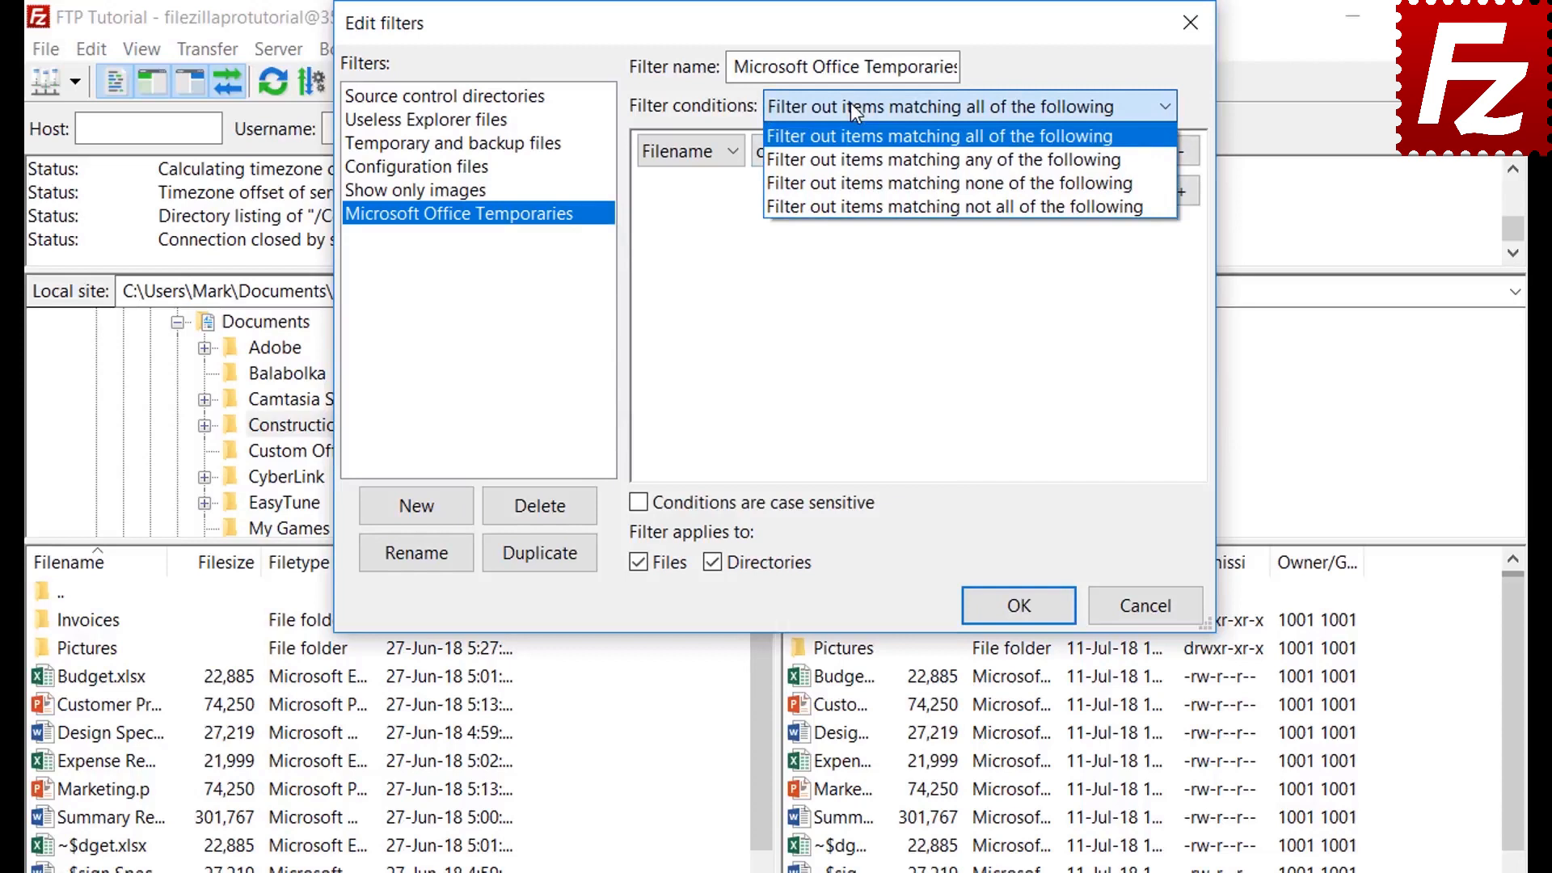
pyautogui.click(850, 104)
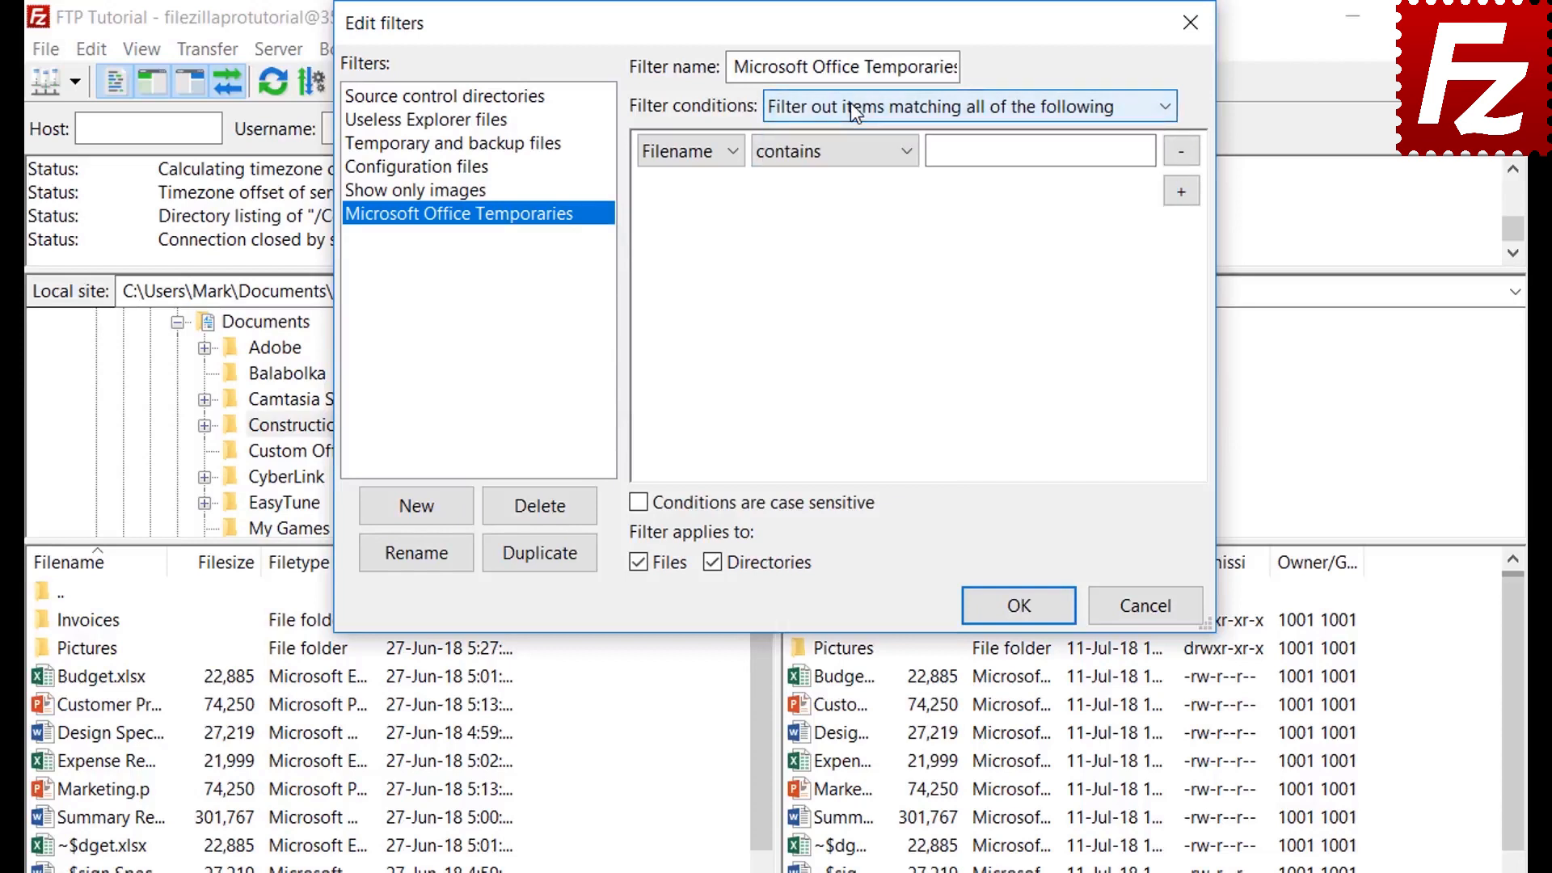
pyautogui.click(691, 153)
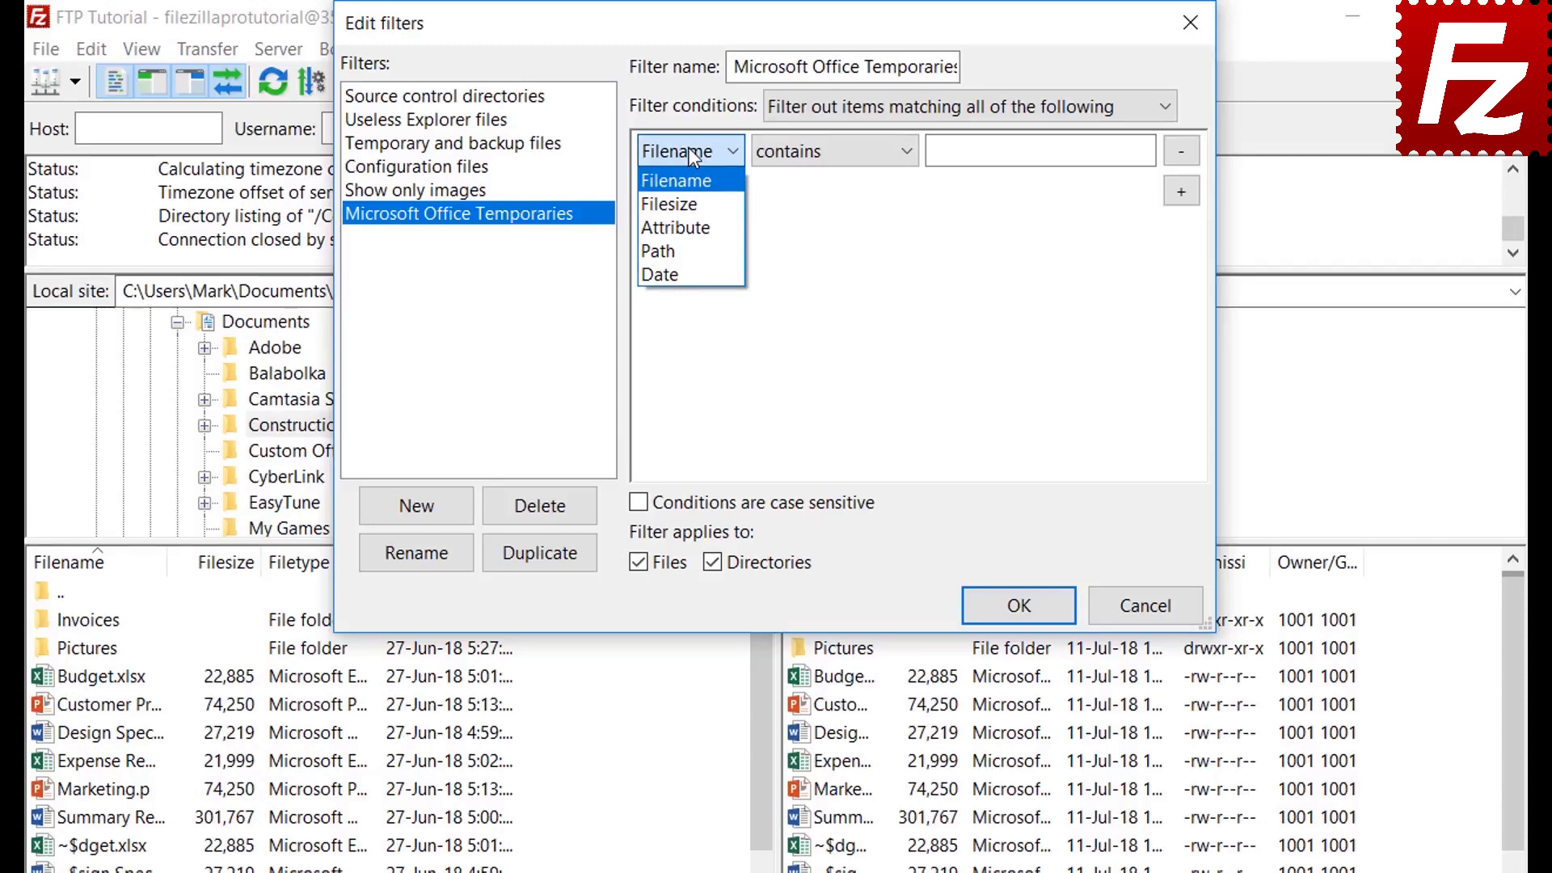
# Try the File size and Attribute condition types, reviewing their comparison options
pyautogui.click(690, 200)
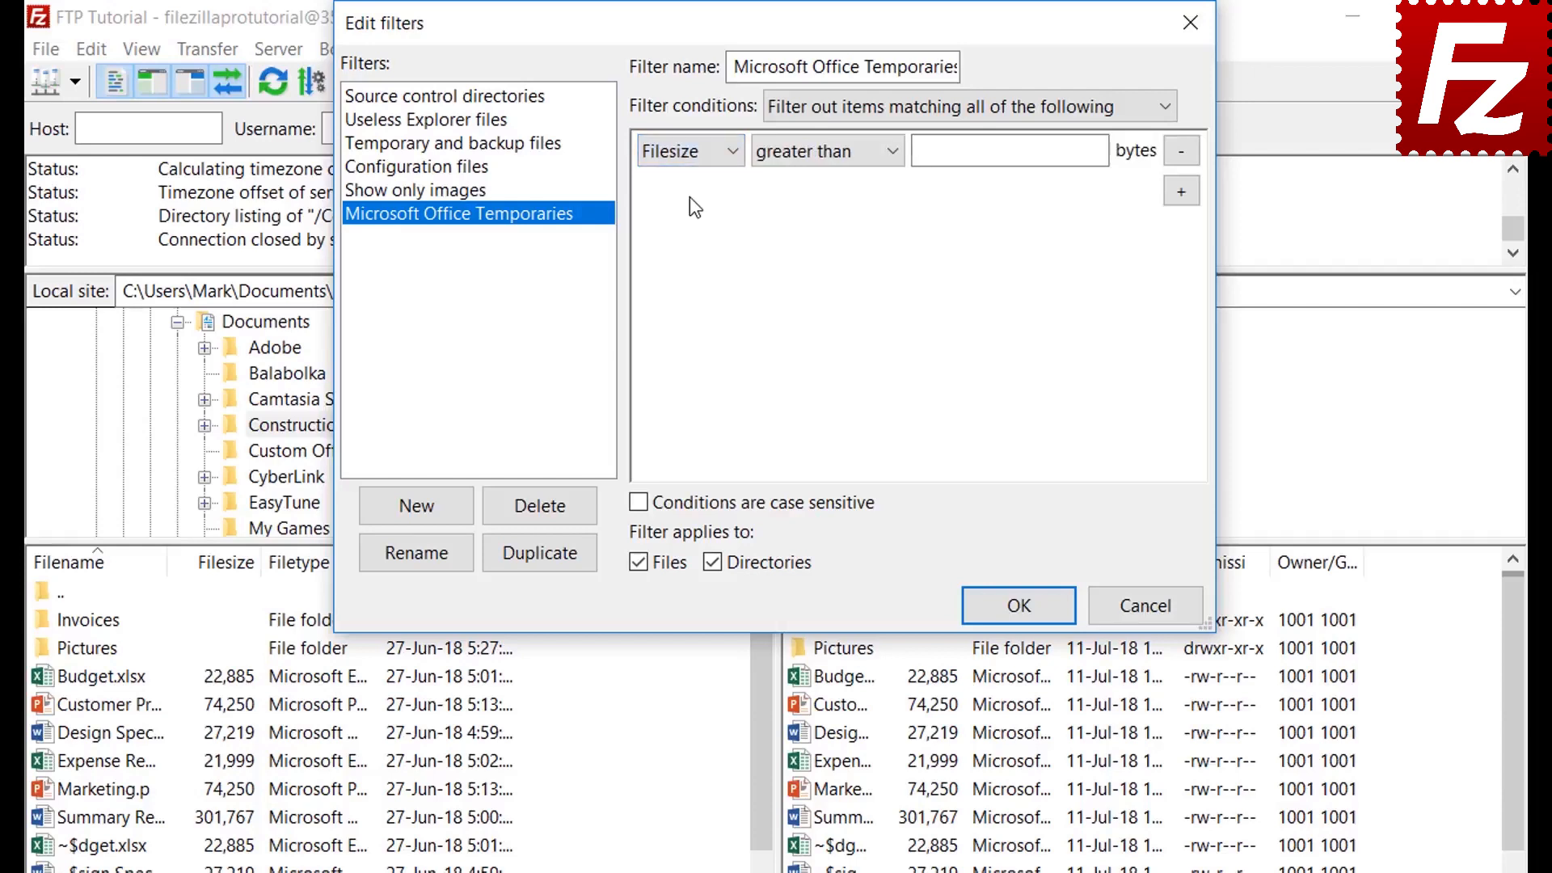
pyautogui.click(813, 155)
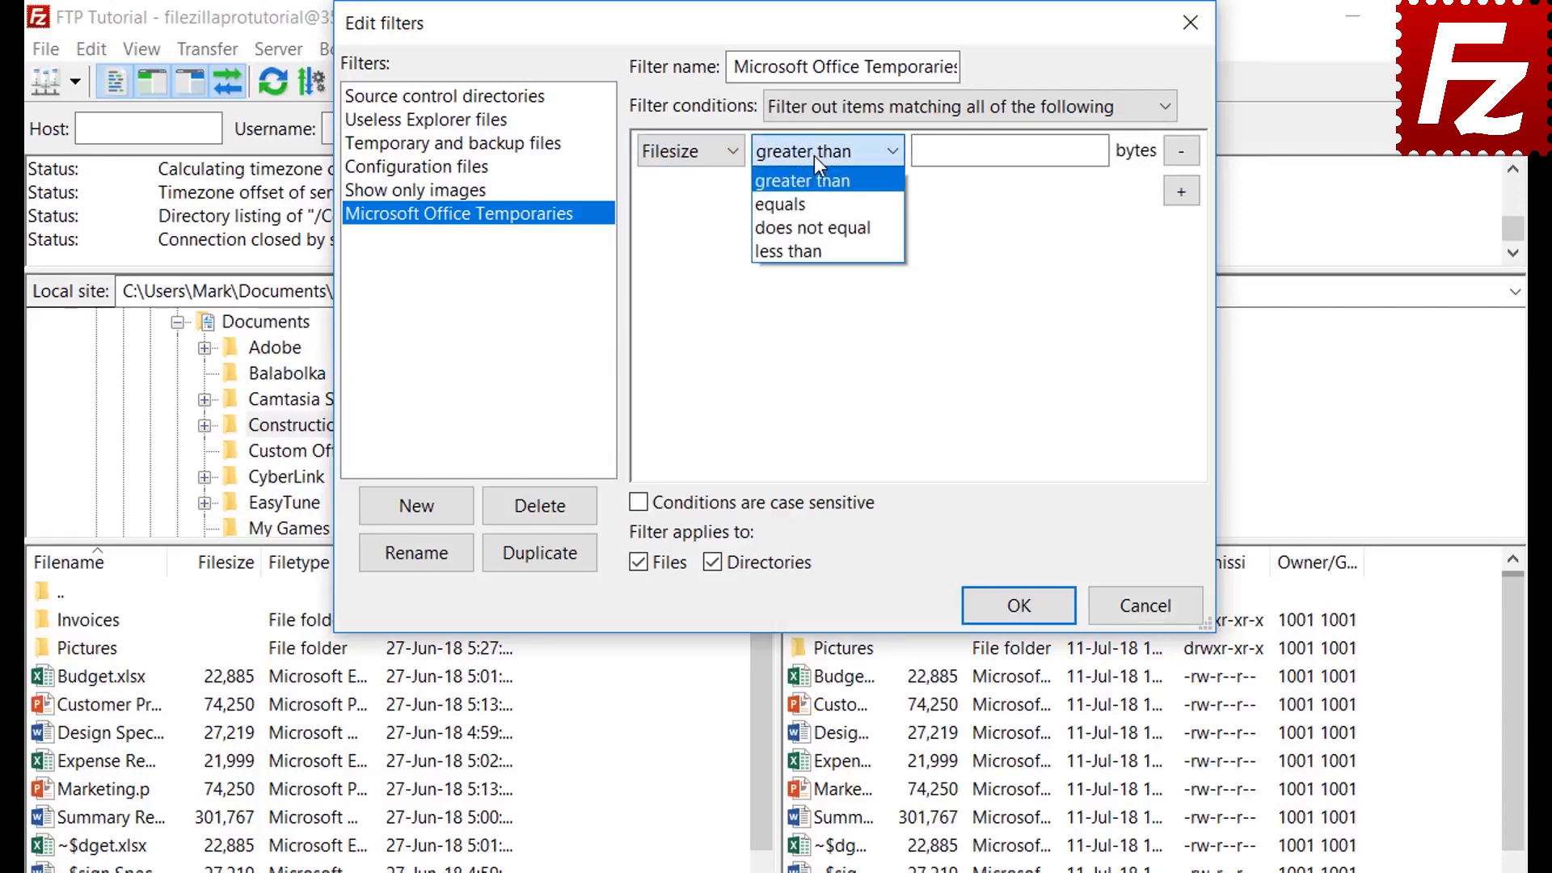
pyautogui.click(813, 155)
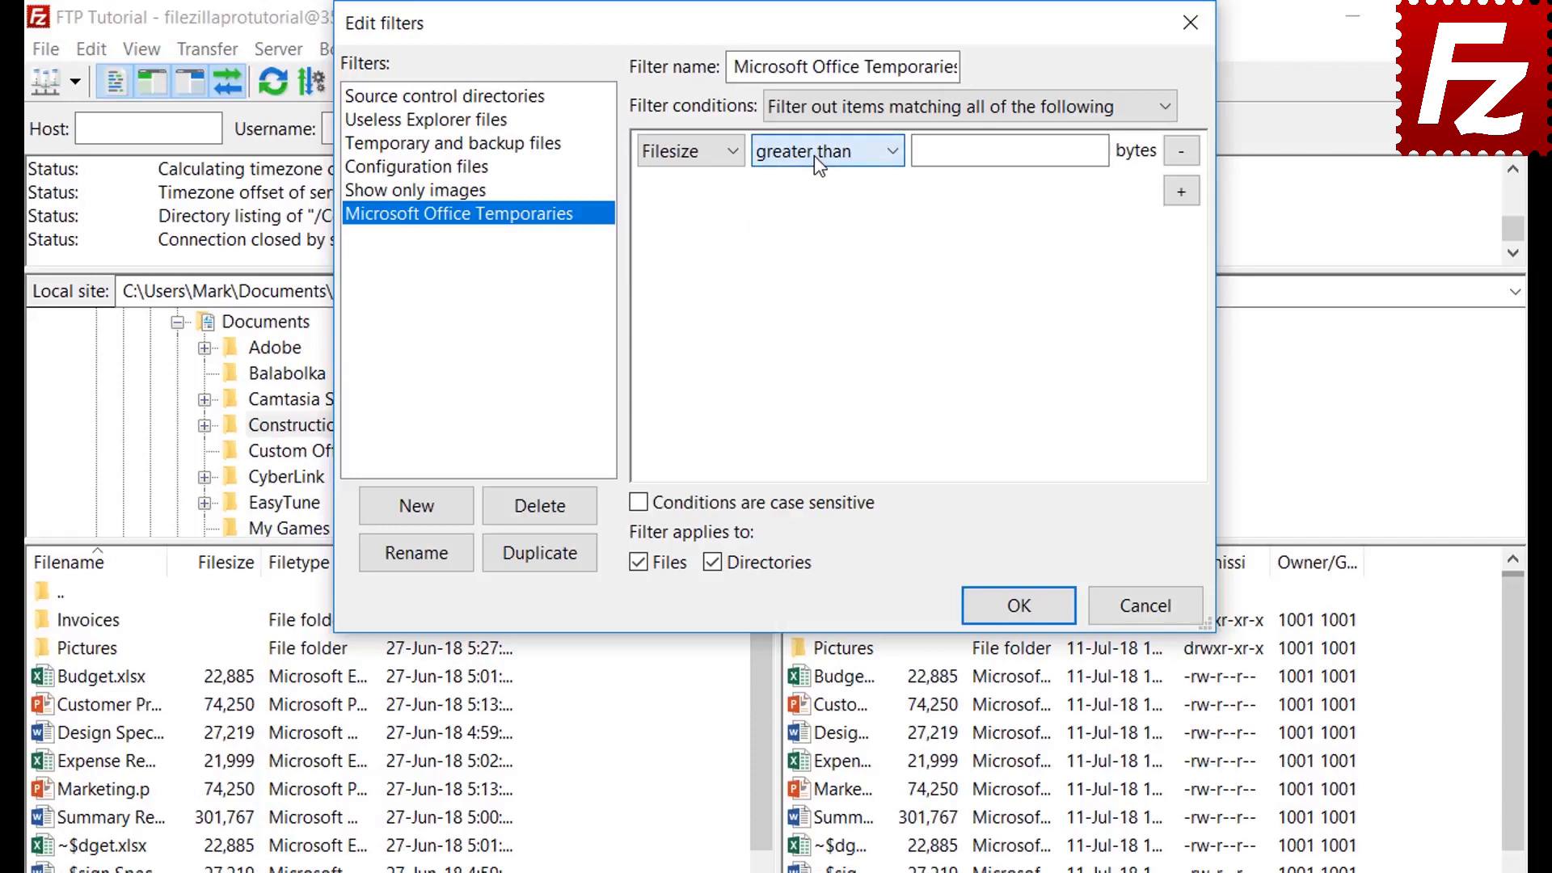
pyautogui.click(692, 153)
pyautogui.click(692, 222)
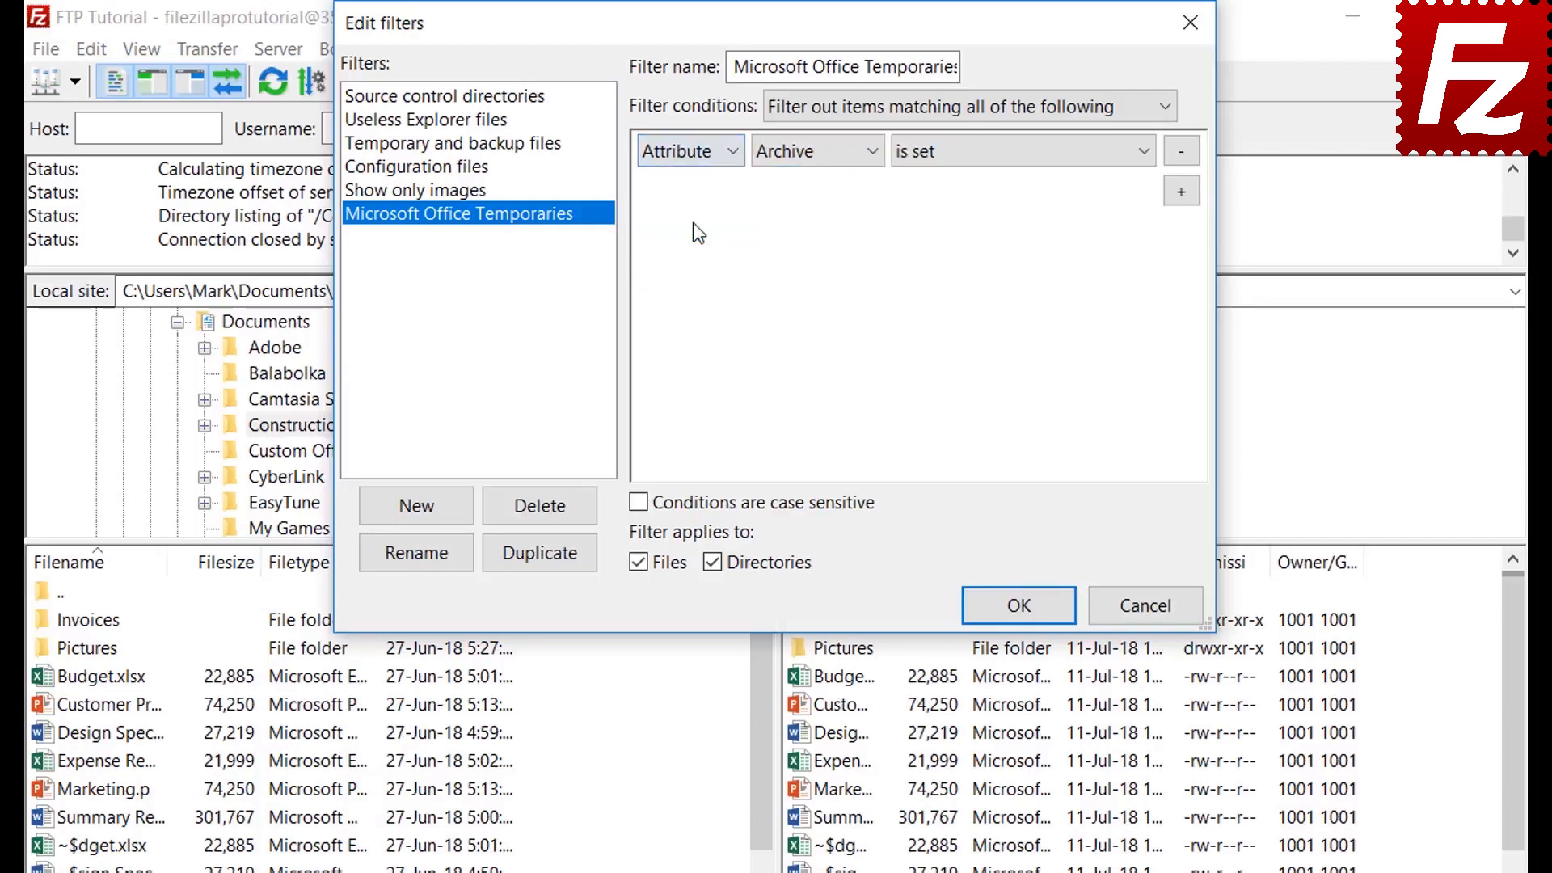
pyautogui.click(798, 157)
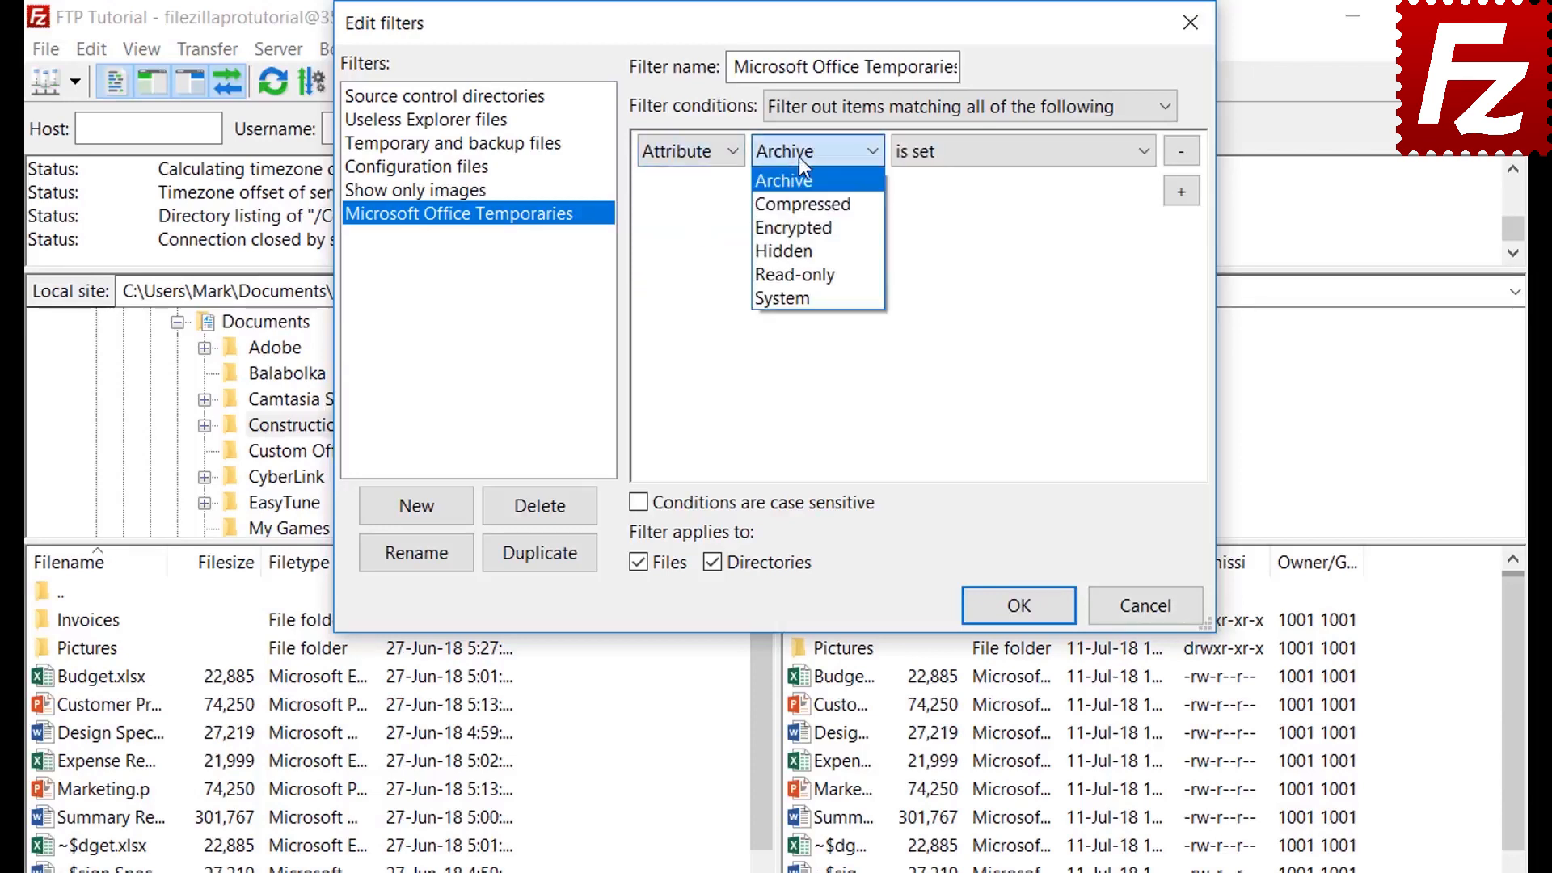
pyautogui.click(799, 156)
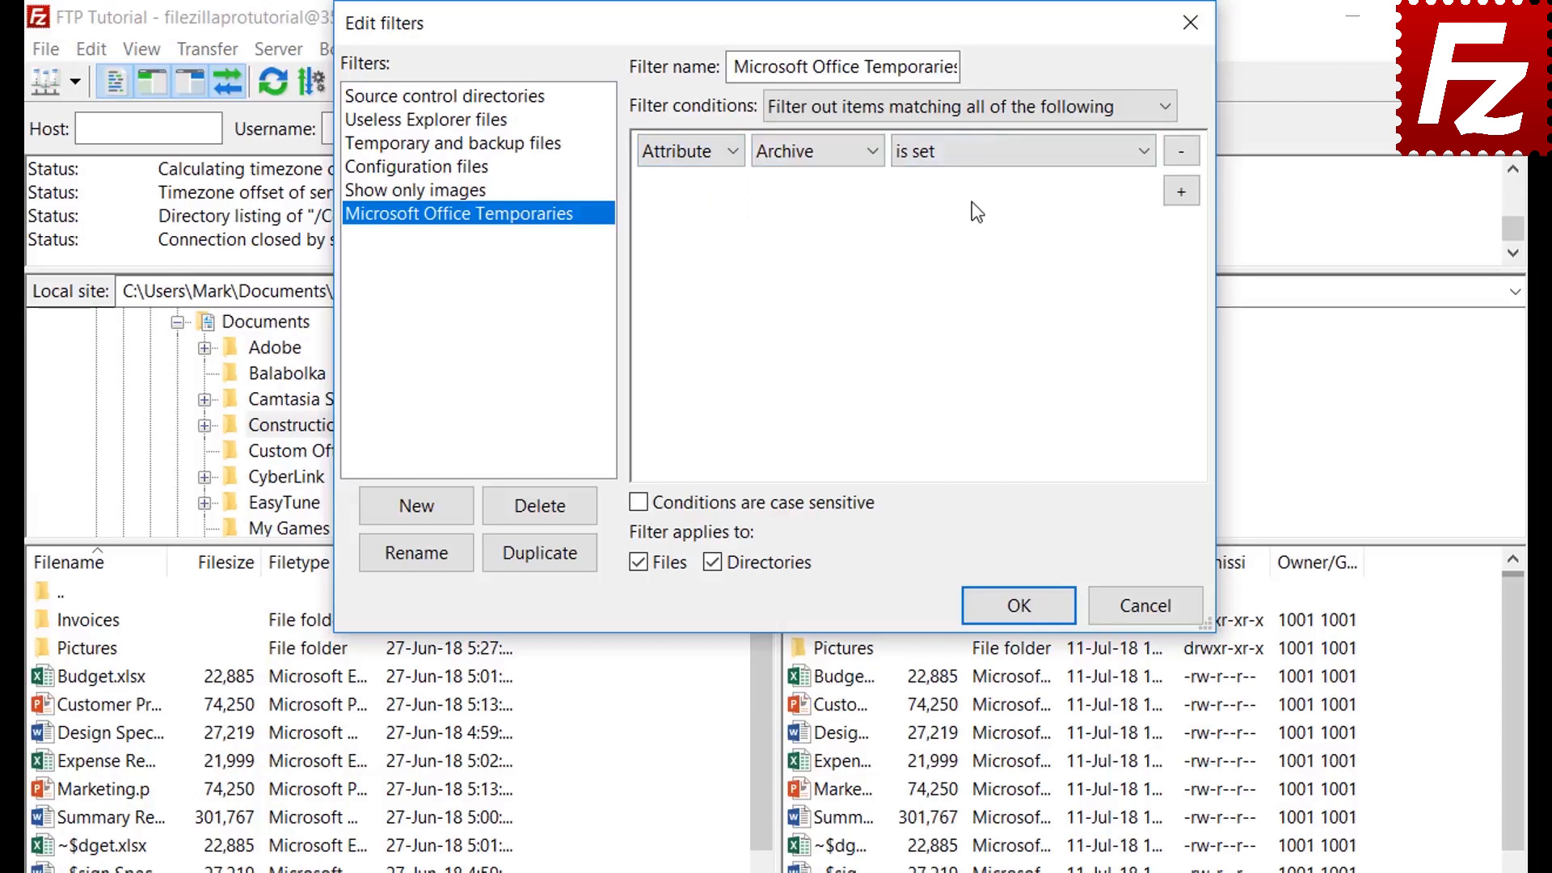
pyautogui.click(970, 165)
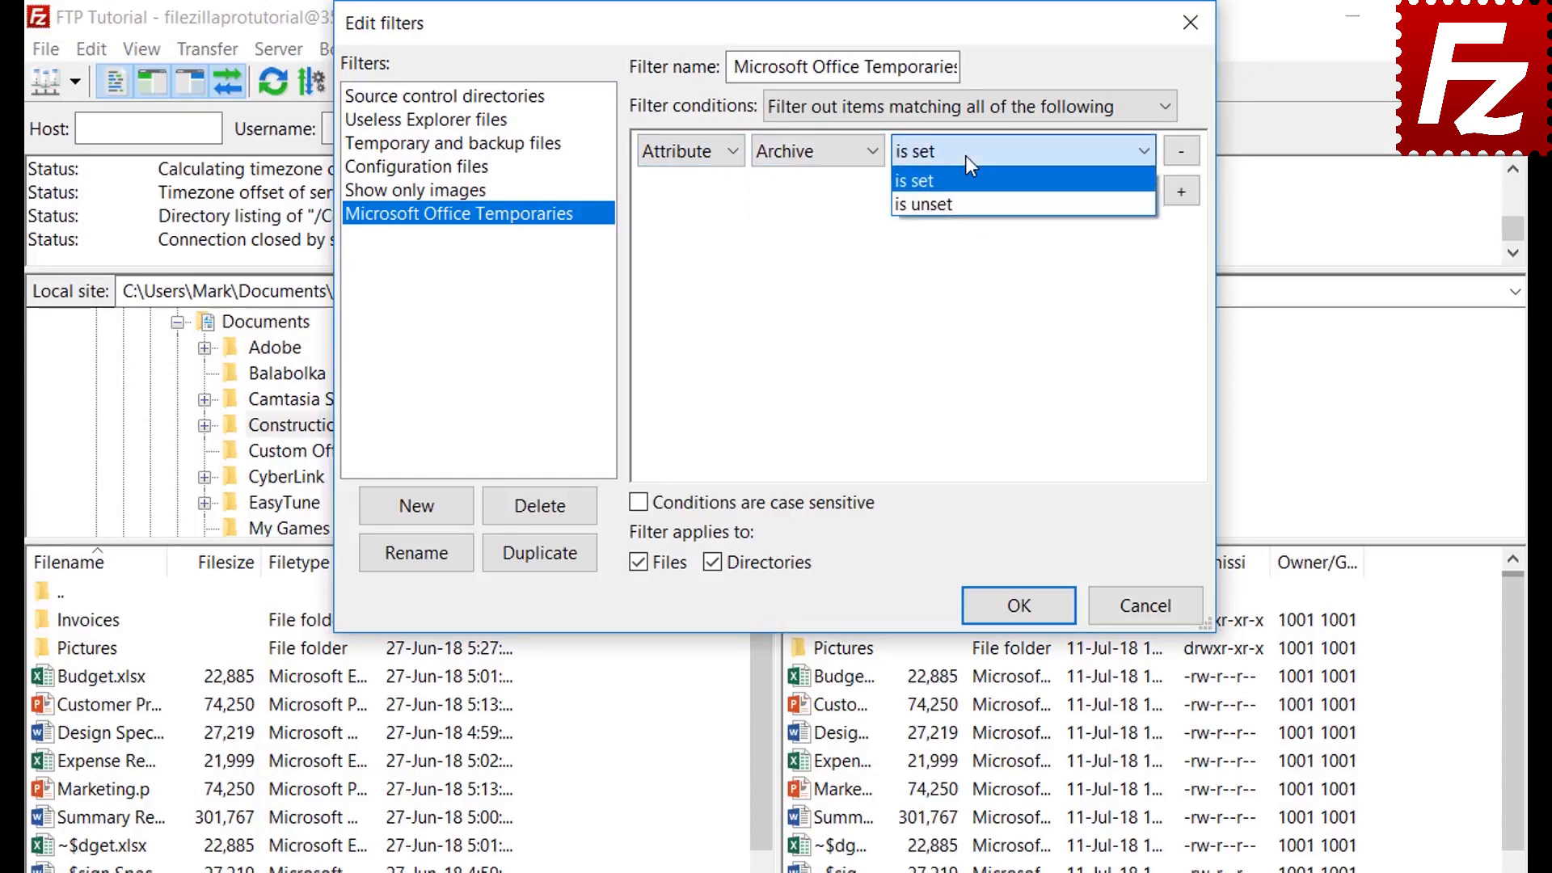
pyautogui.click(968, 158)
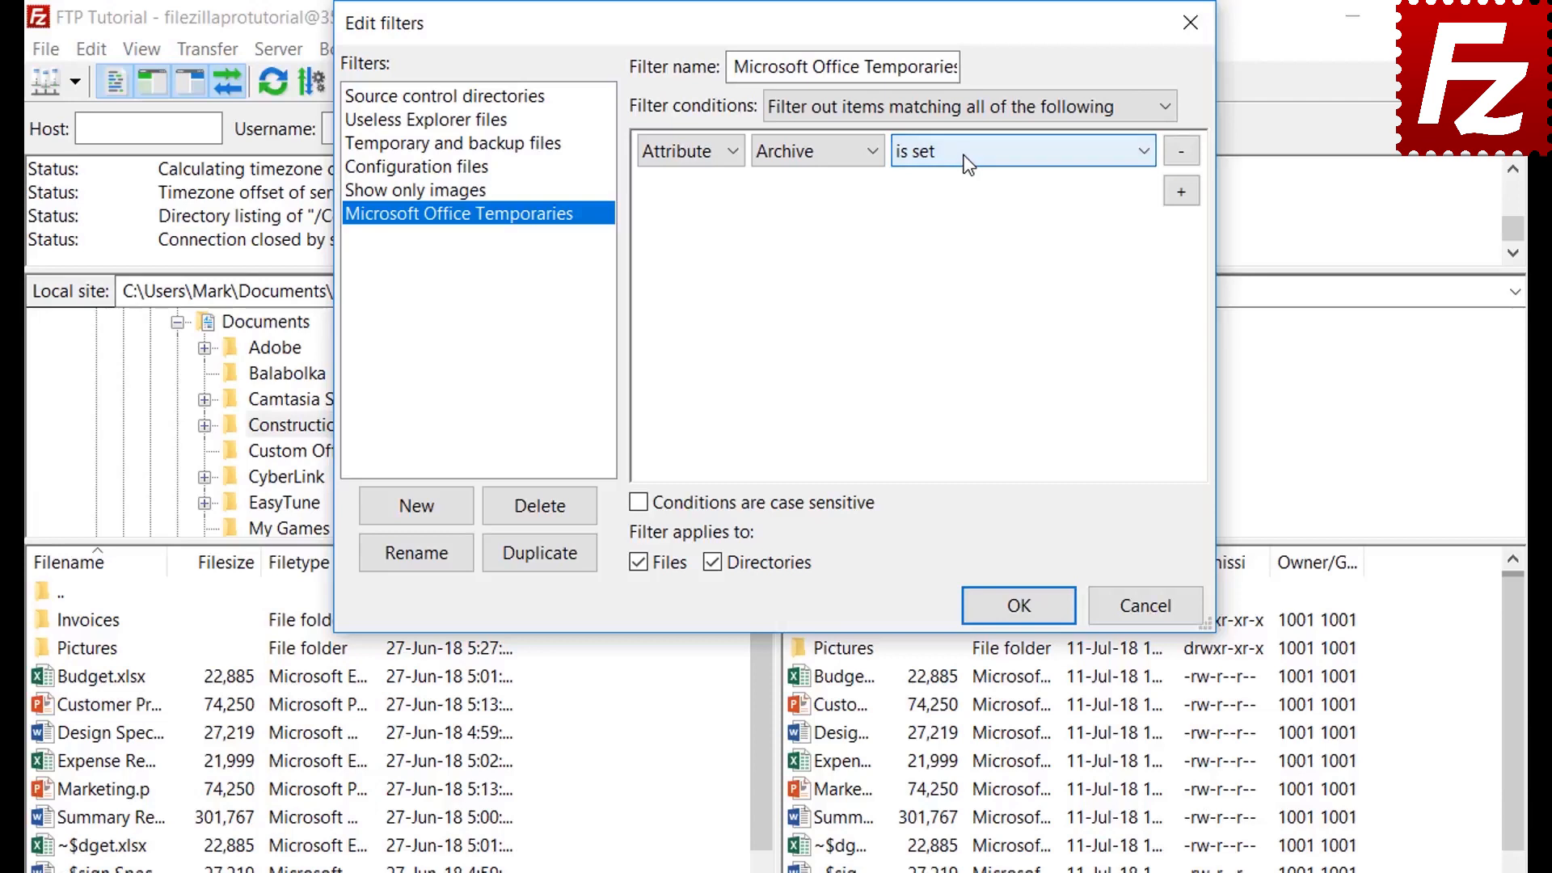
# Try the Path and Date condition types, reviewing their comparison options
pyautogui.click(684, 158)
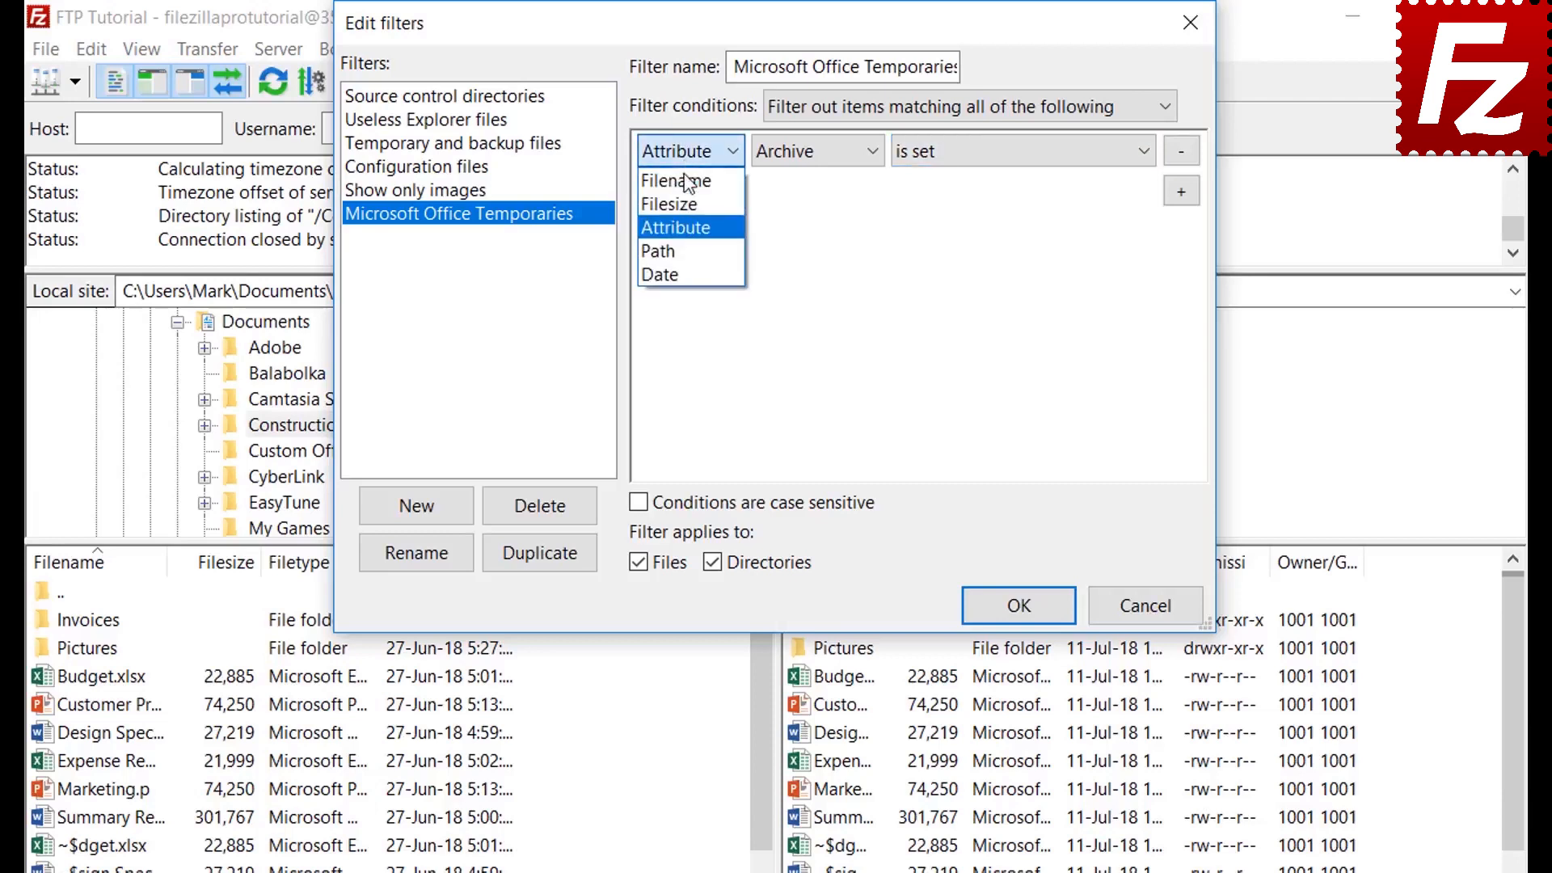
pyautogui.click(687, 250)
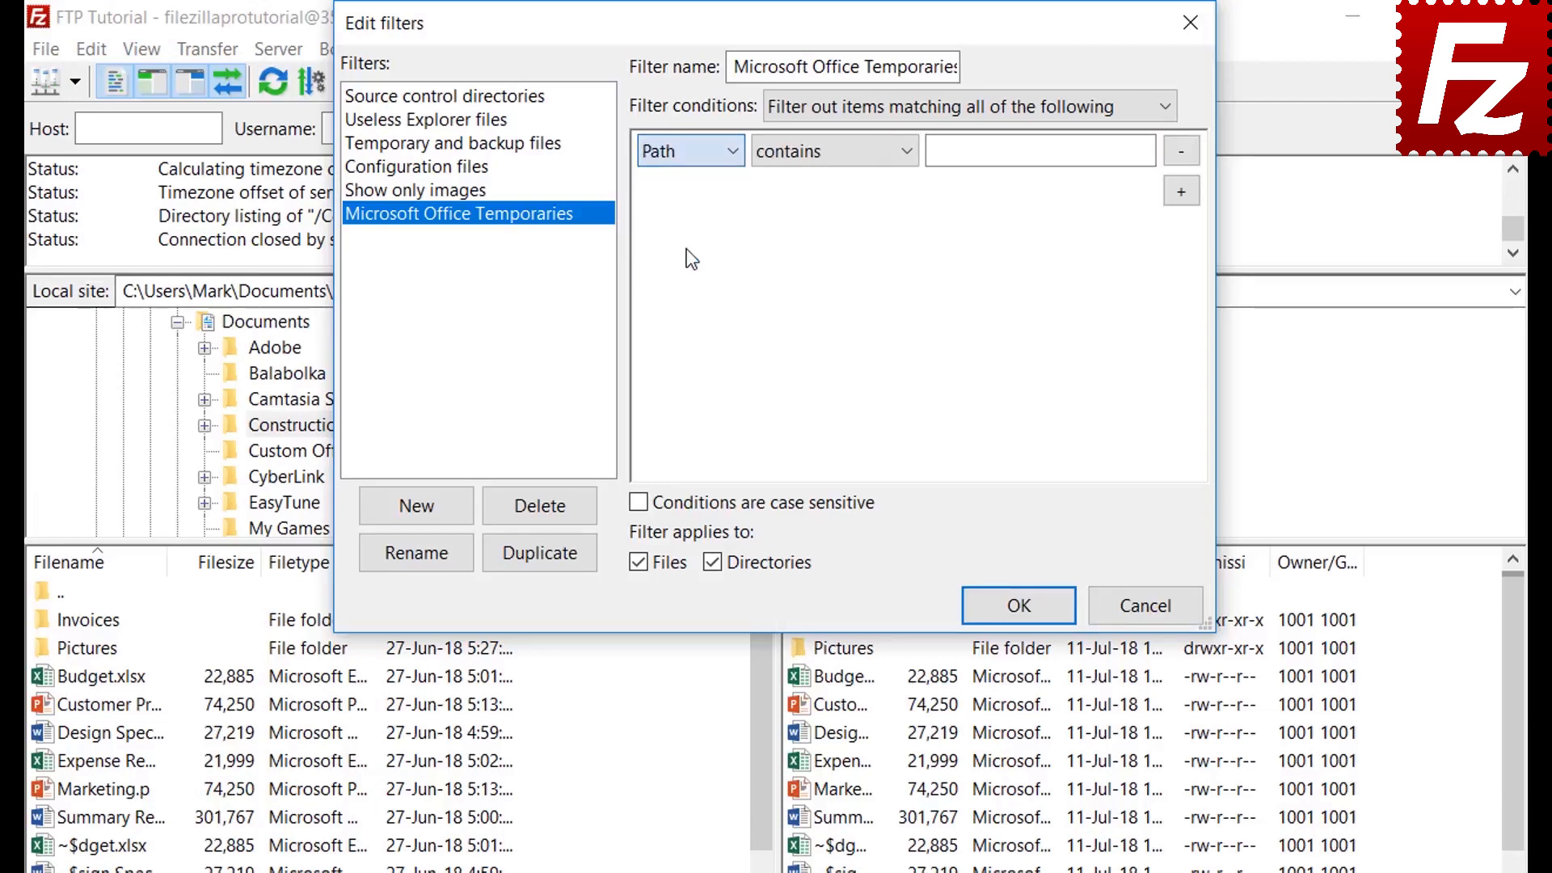
pyautogui.click(819, 158)
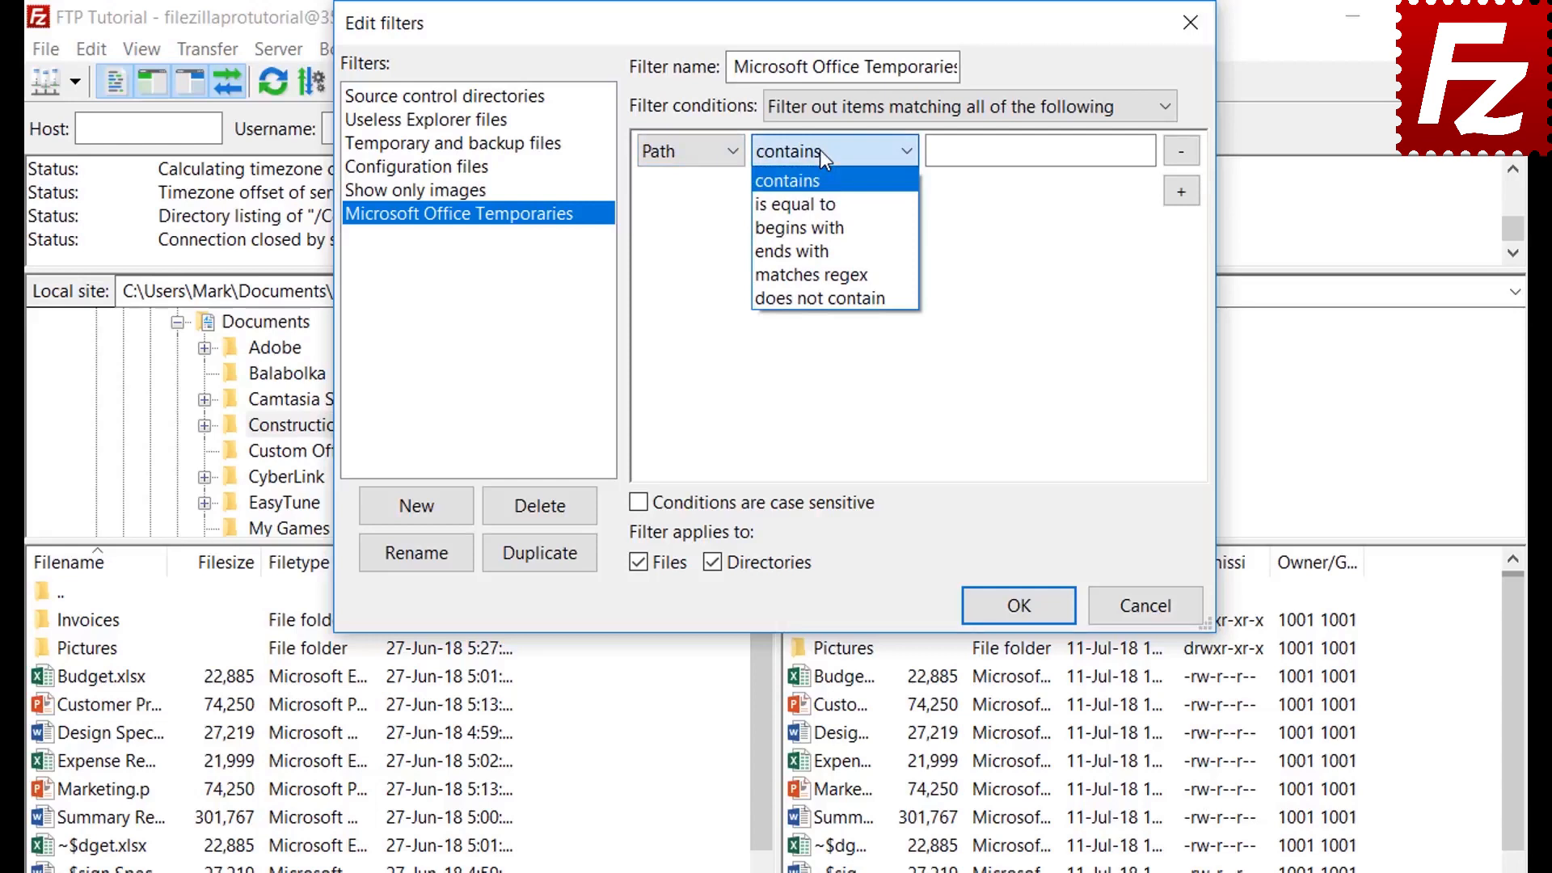
pyautogui.click(819, 148)
pyautogui.click(682, 152)
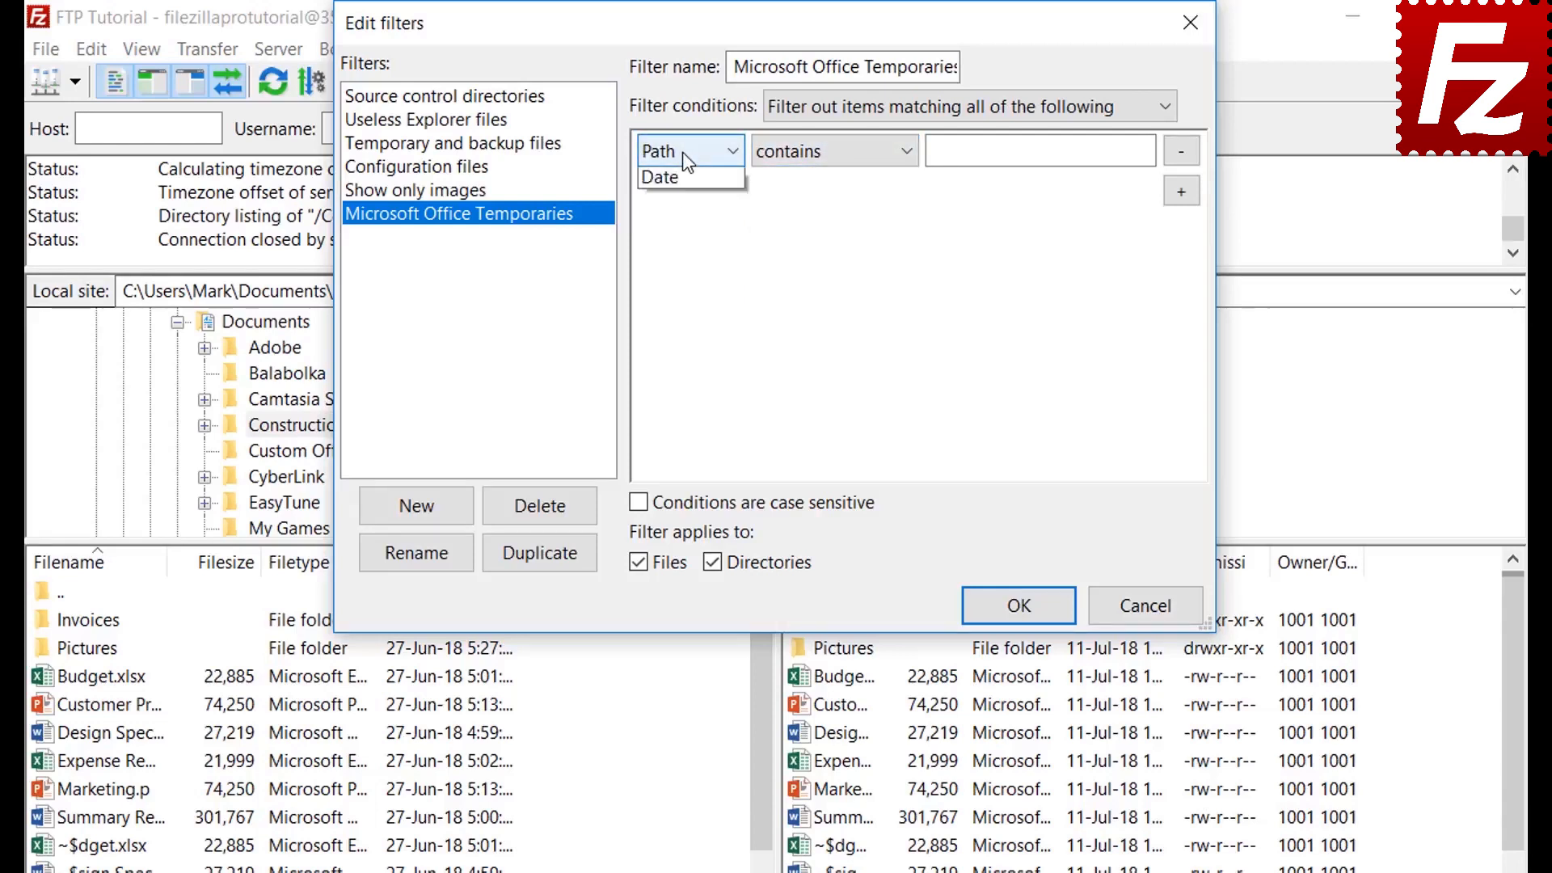
pyautogui.click(681, 269)
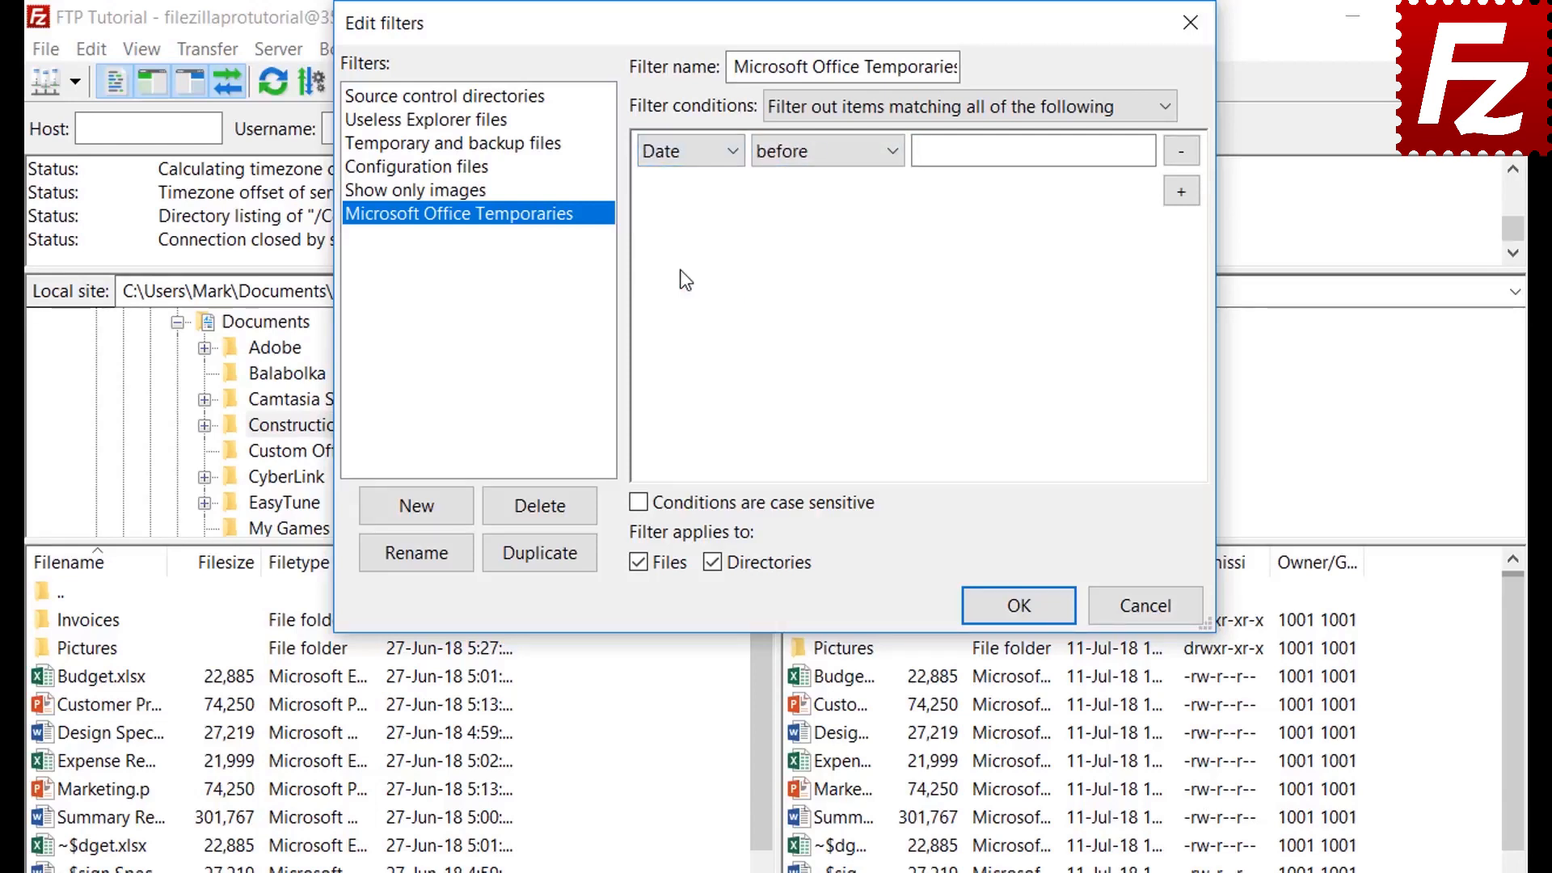
pyautogui.click(822, 153)
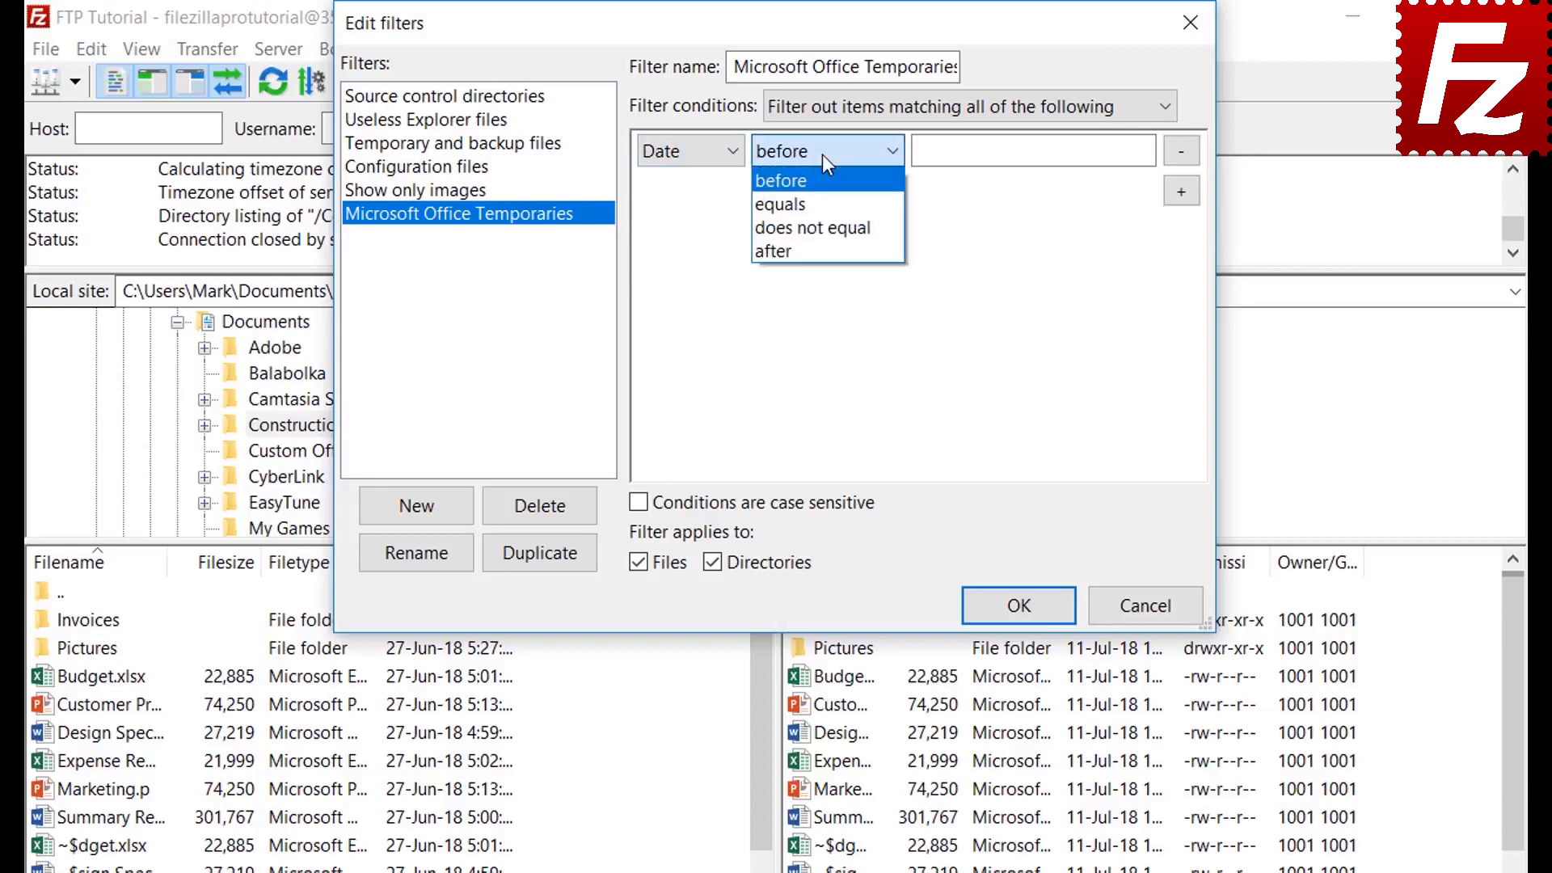
pyautogui.click(822, 153)
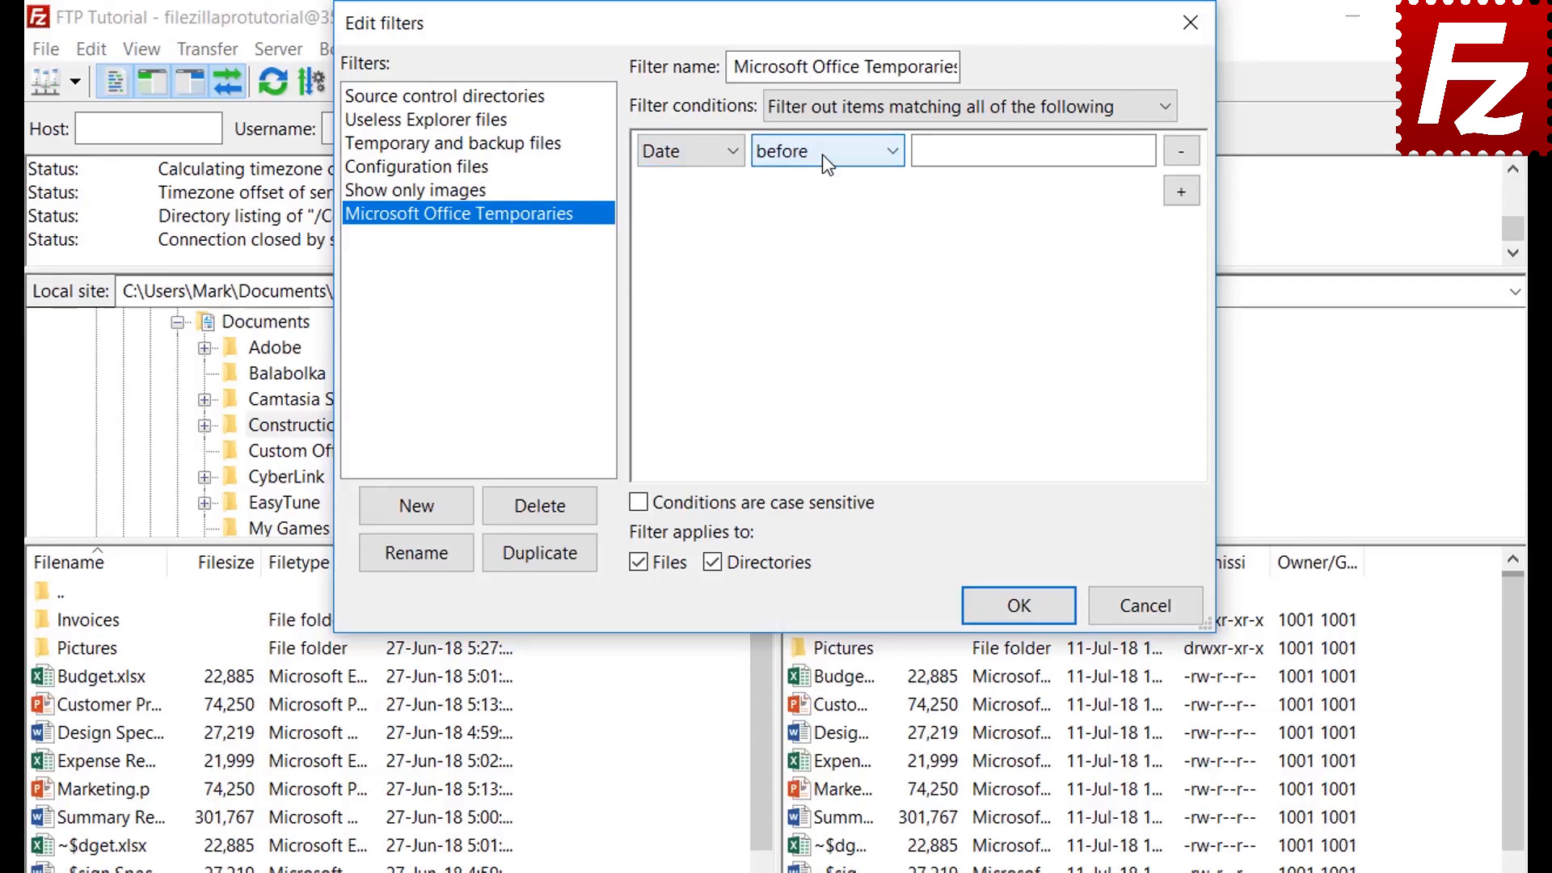
pyautogui.click(676, 155)
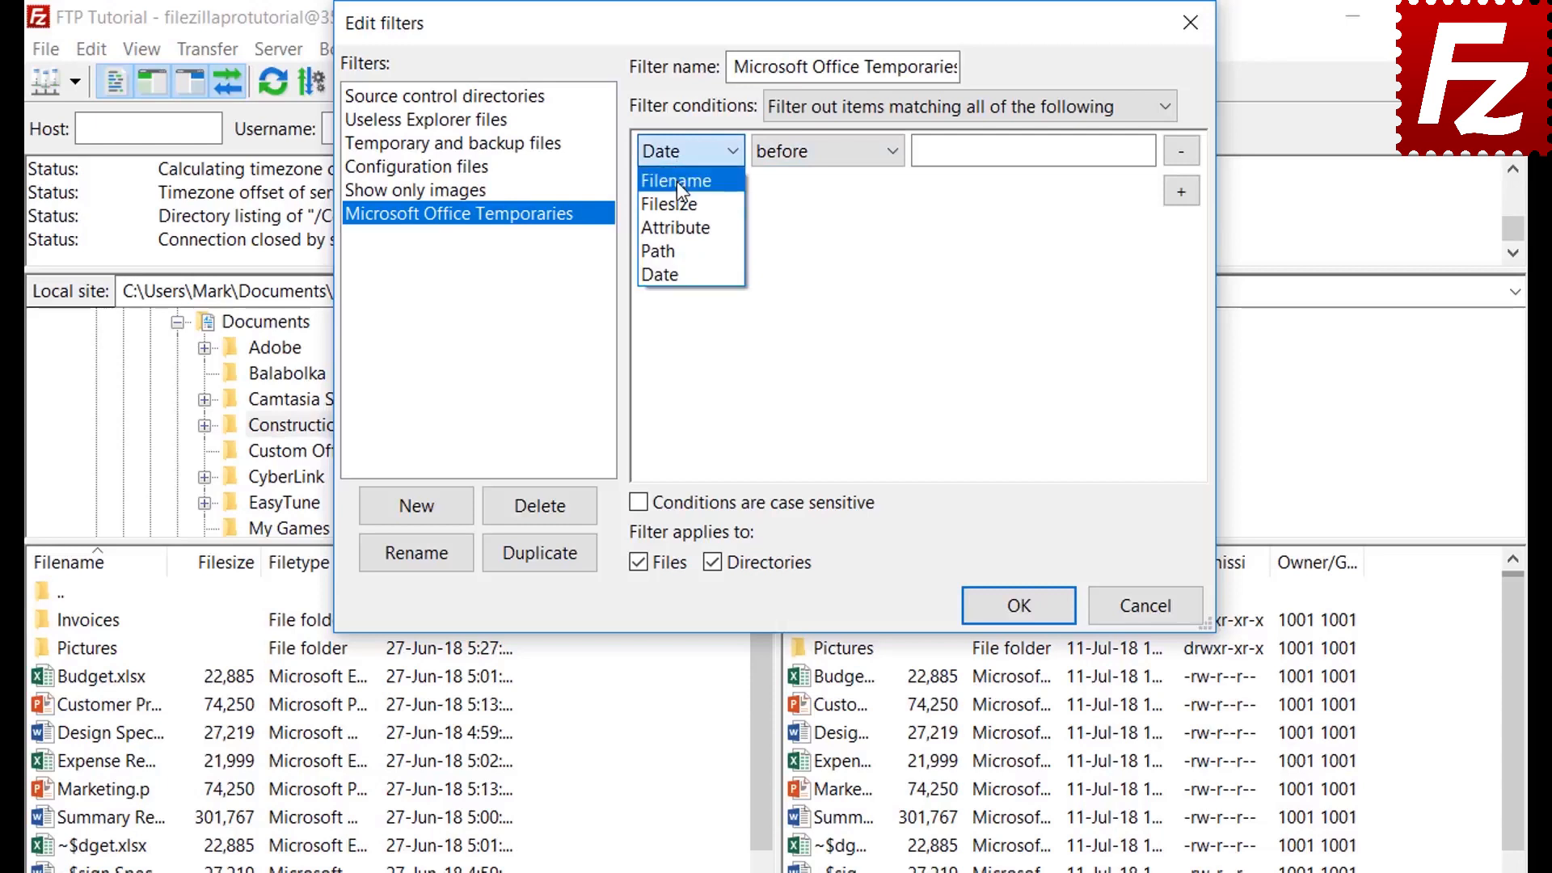
# Set the condition to Filename begins with '~$', files only, and confirm the rules
pyautogui.click(677, 181)
pyautogui.click(808, 162)
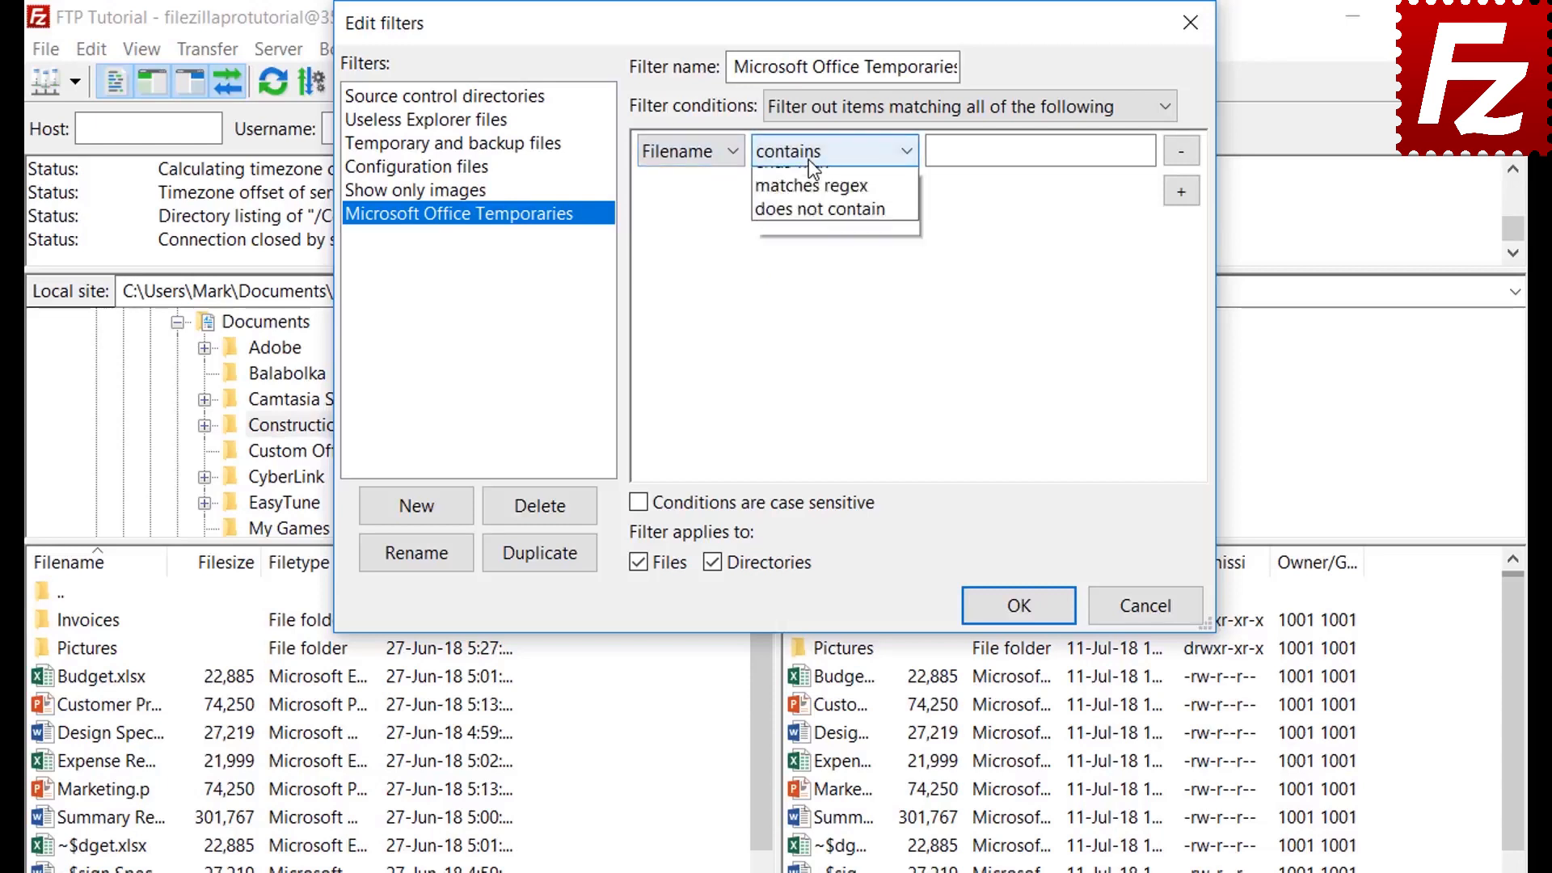
pyautogui.click(811, 227)
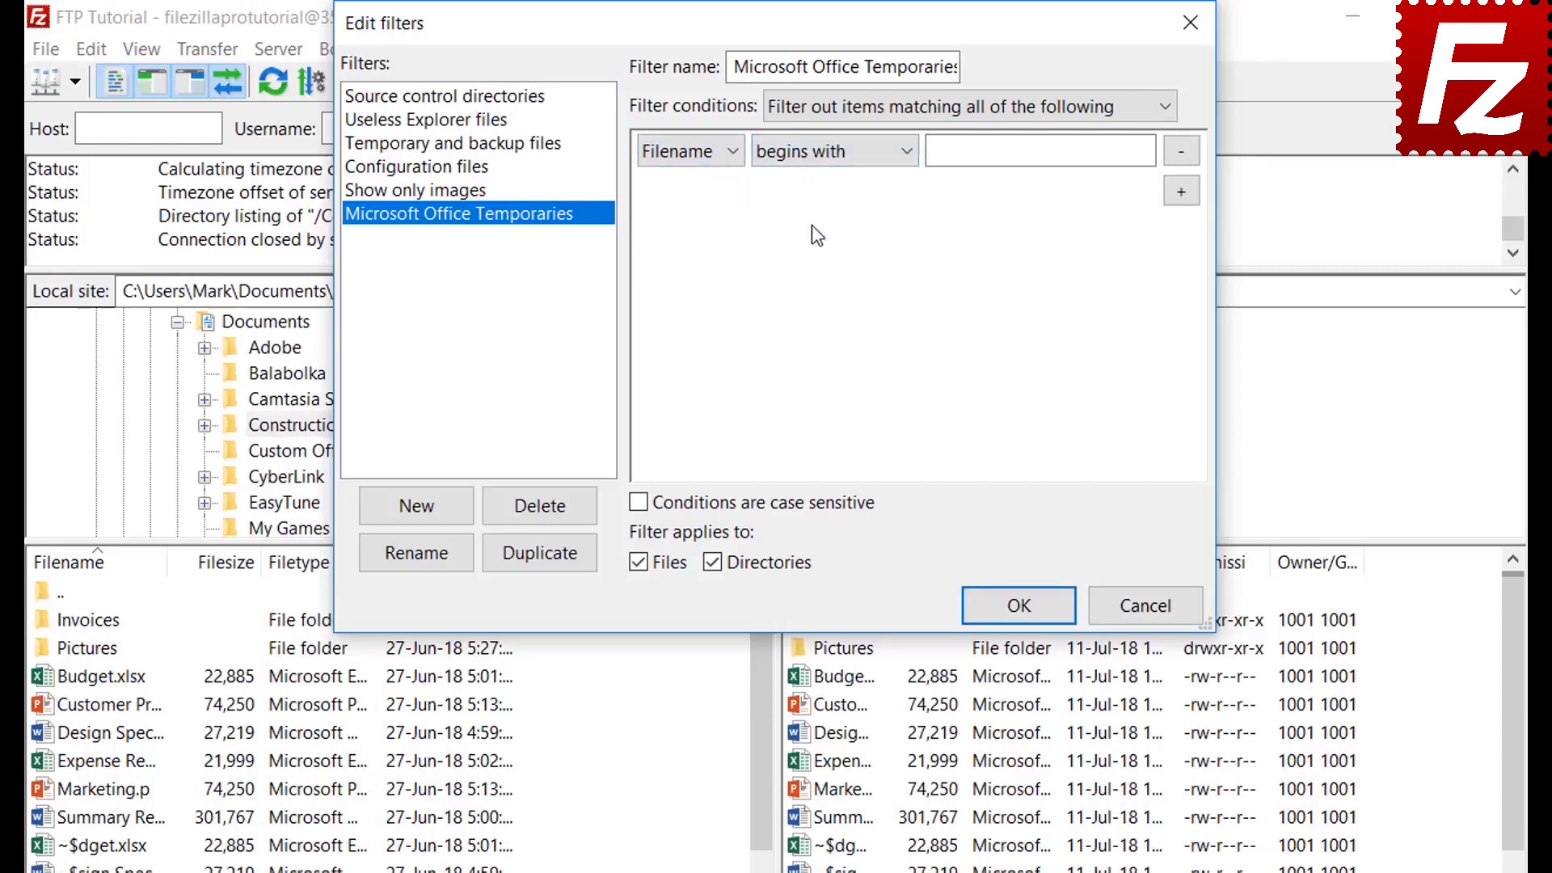
pyautogui.click(962, 156)
pyautogui.write('~$')
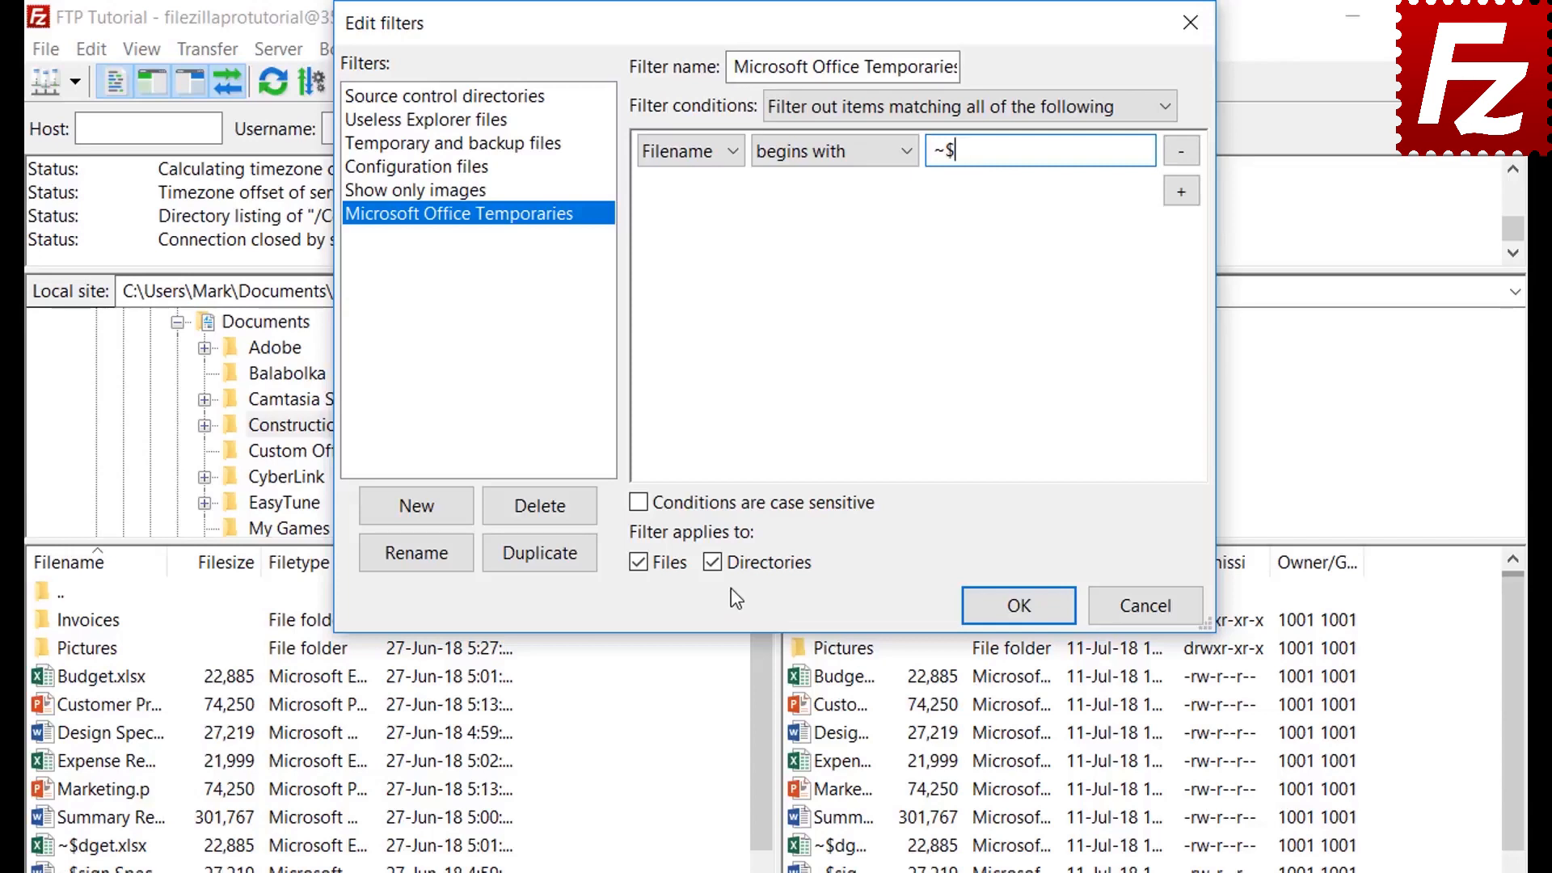
pyautogui.click(715, 562)
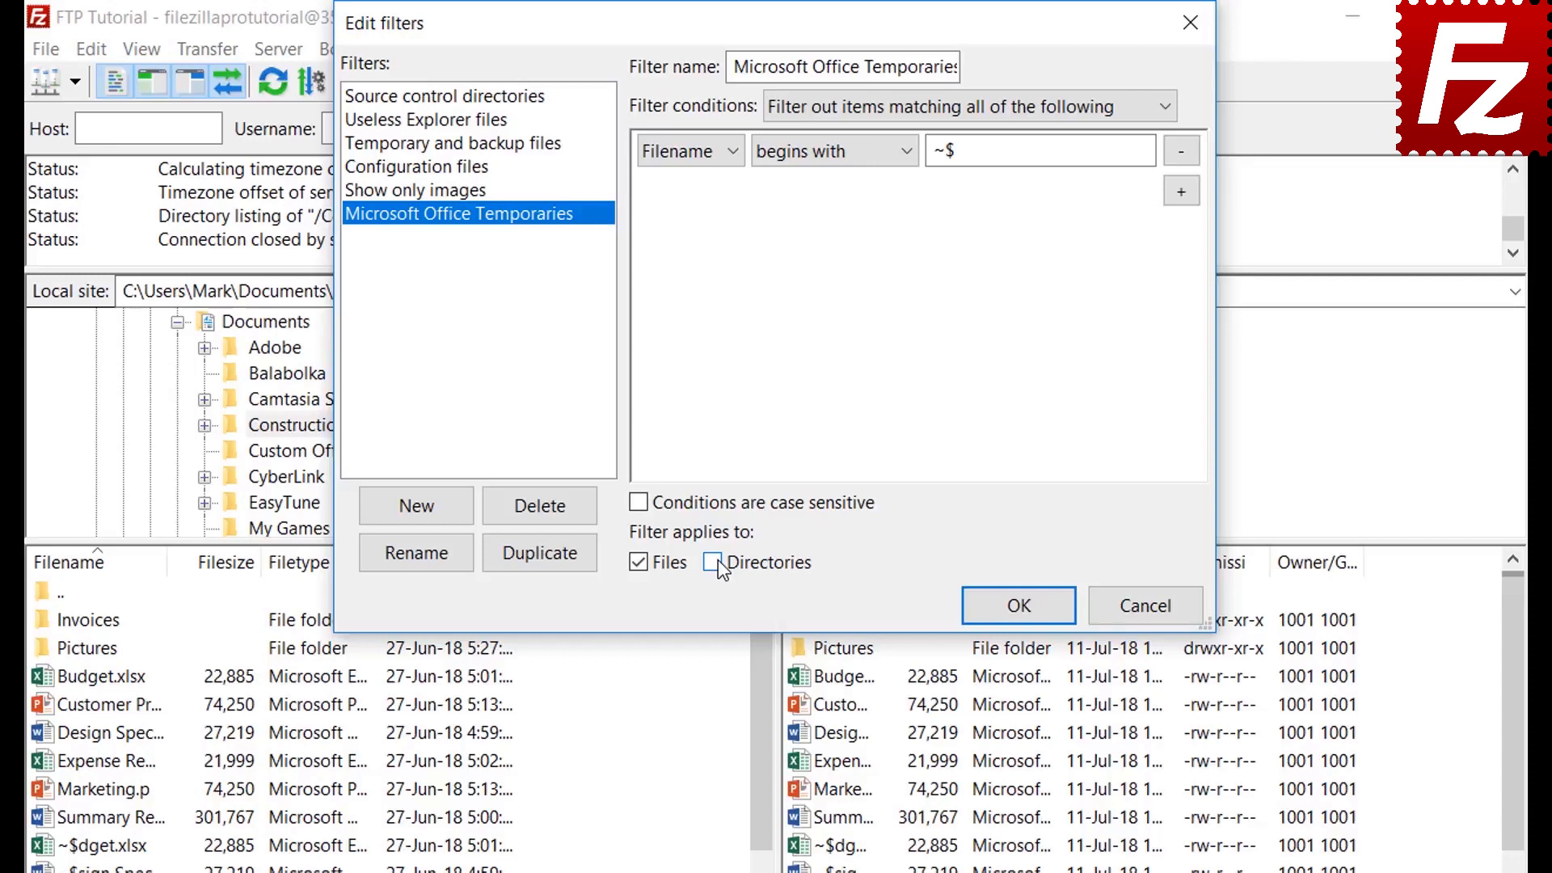
pyautogui.click(1019, 608)
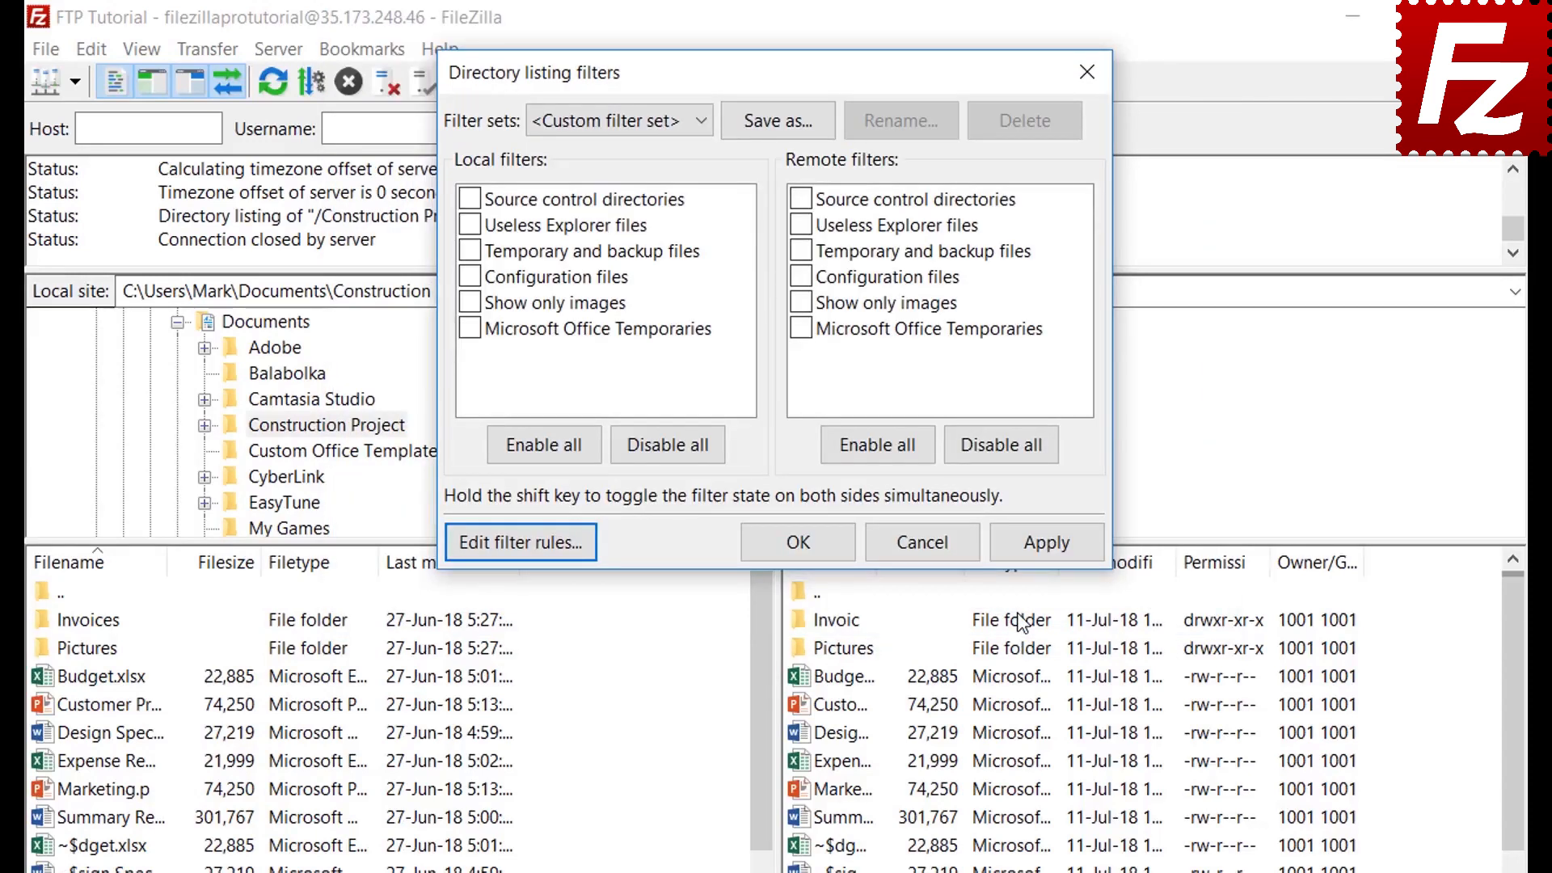
# Enable and apply the Microsoft Office Temporaries filter for local and remote listings
pyautogui.click(471, 328)
pyautogui.click(1048, 544)
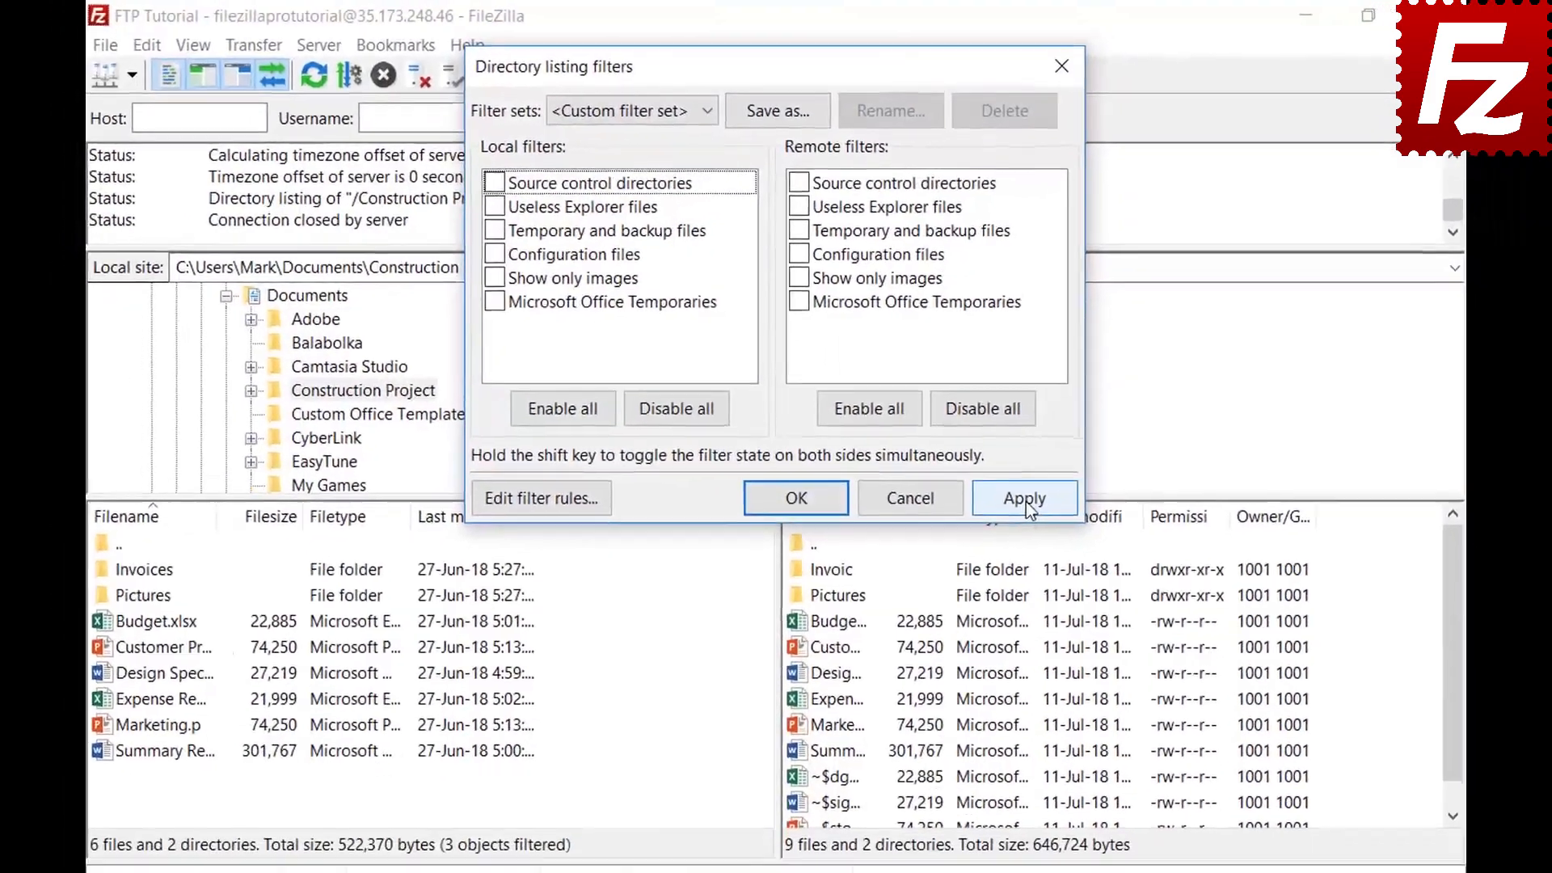
pyautogui.click(1041, 537)
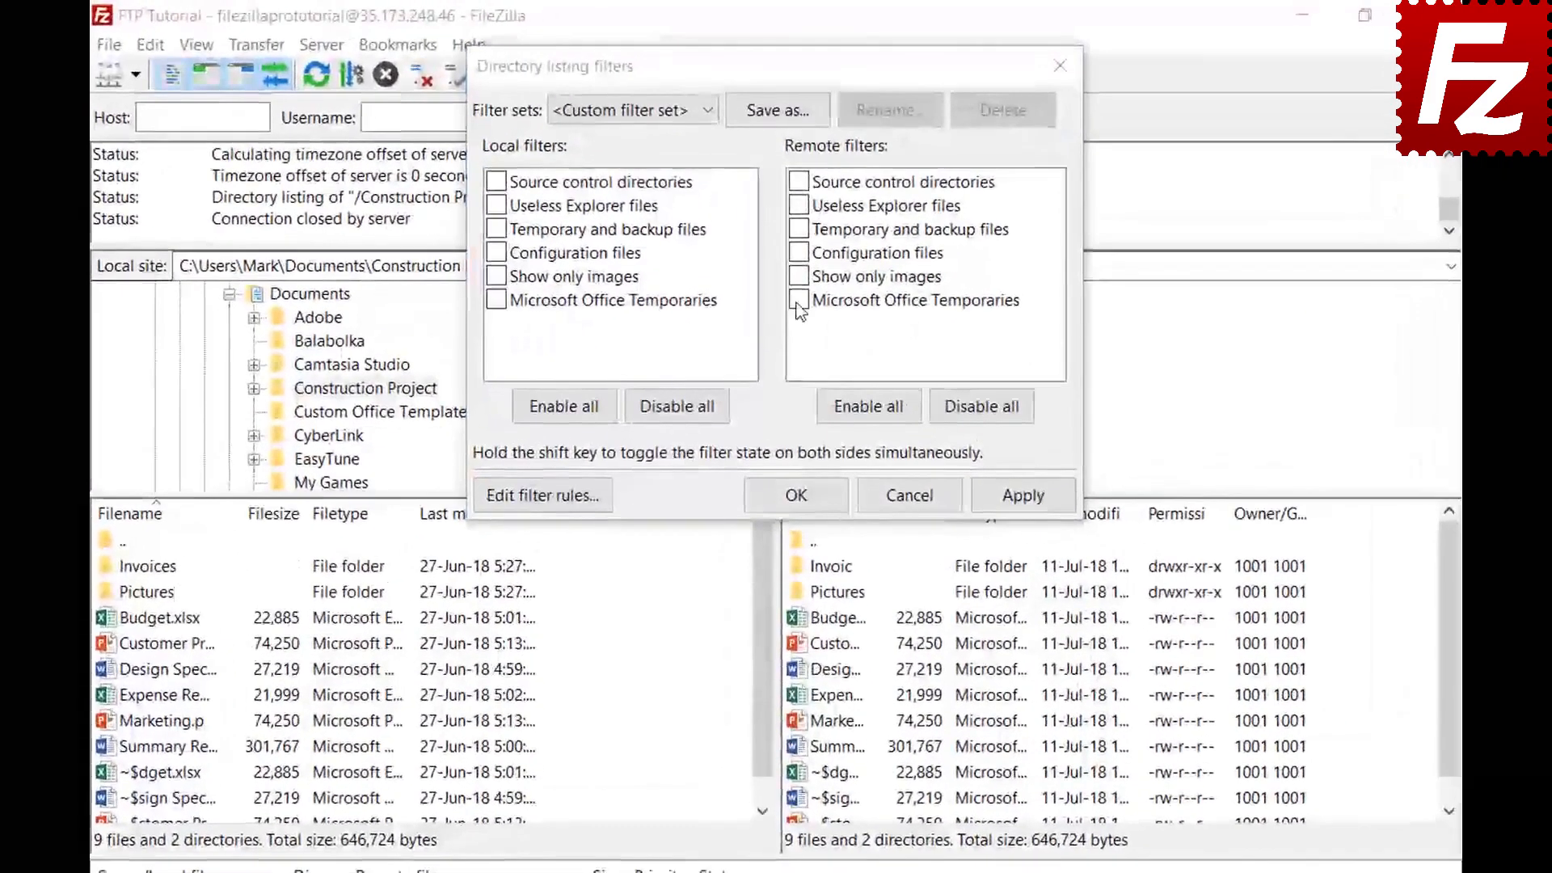
pyautogui.click(795, 257)
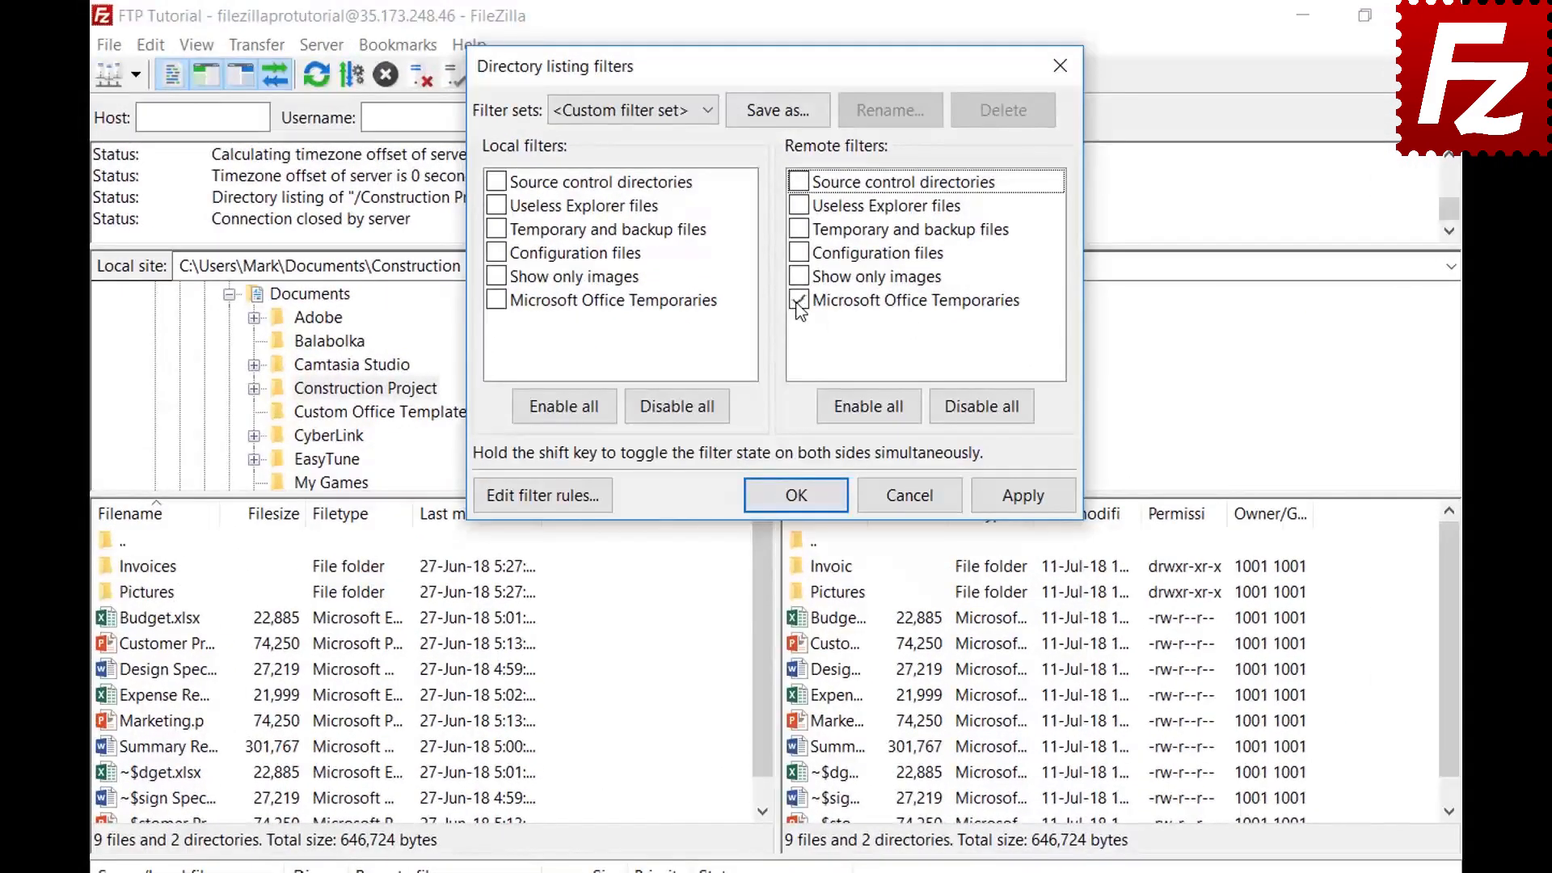
pyautogui.click(1021, 499)
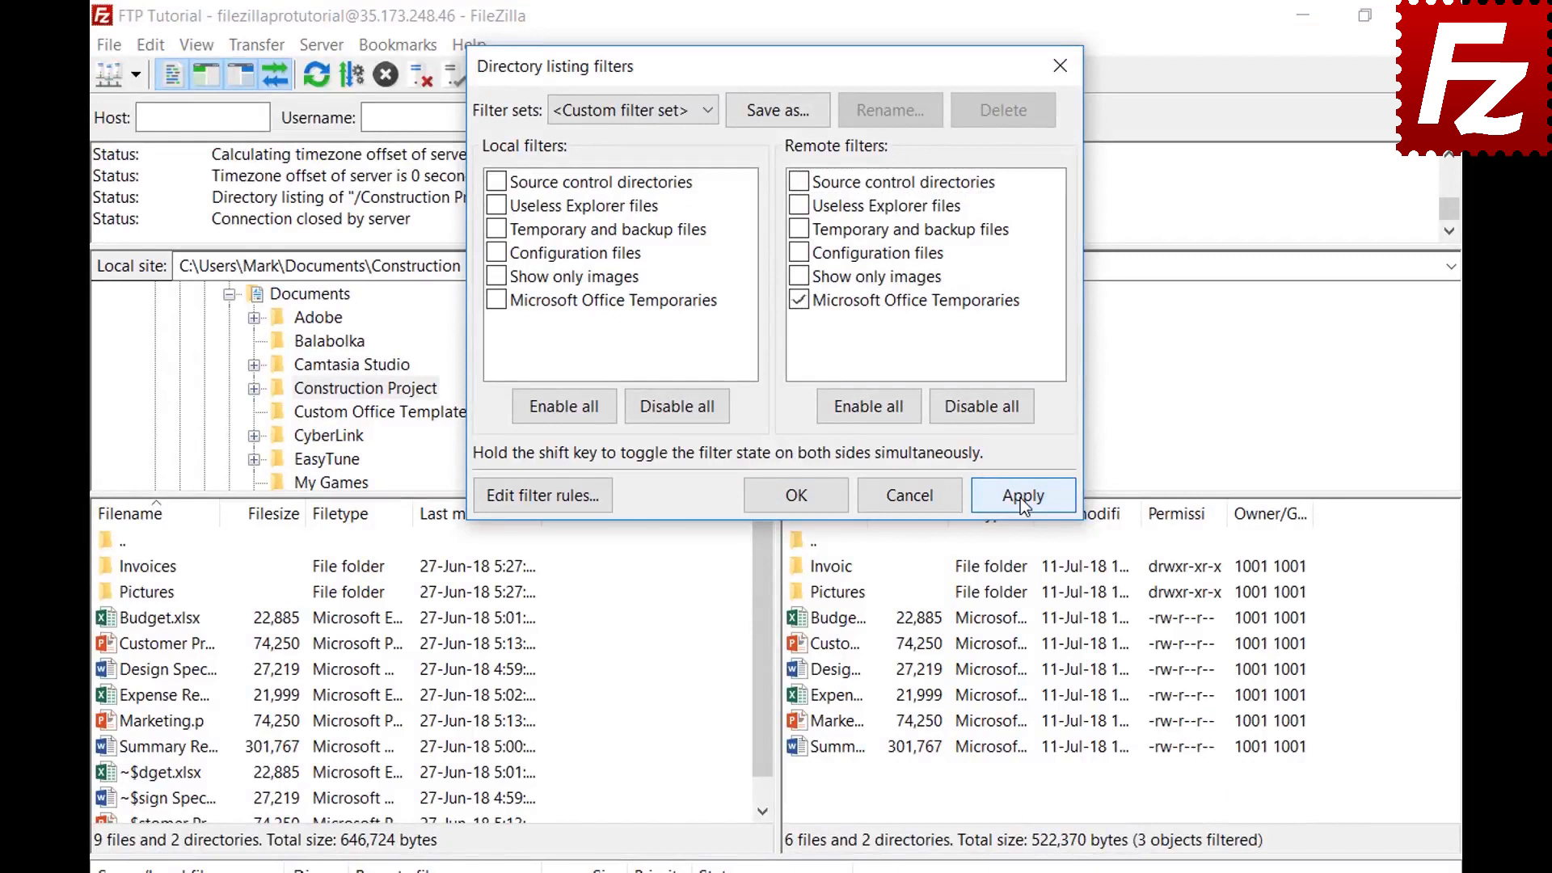
# Save the filters as set 'Project', close the dialog, and relaunch FileZilla Pro
pyautogui.click(778, 111)
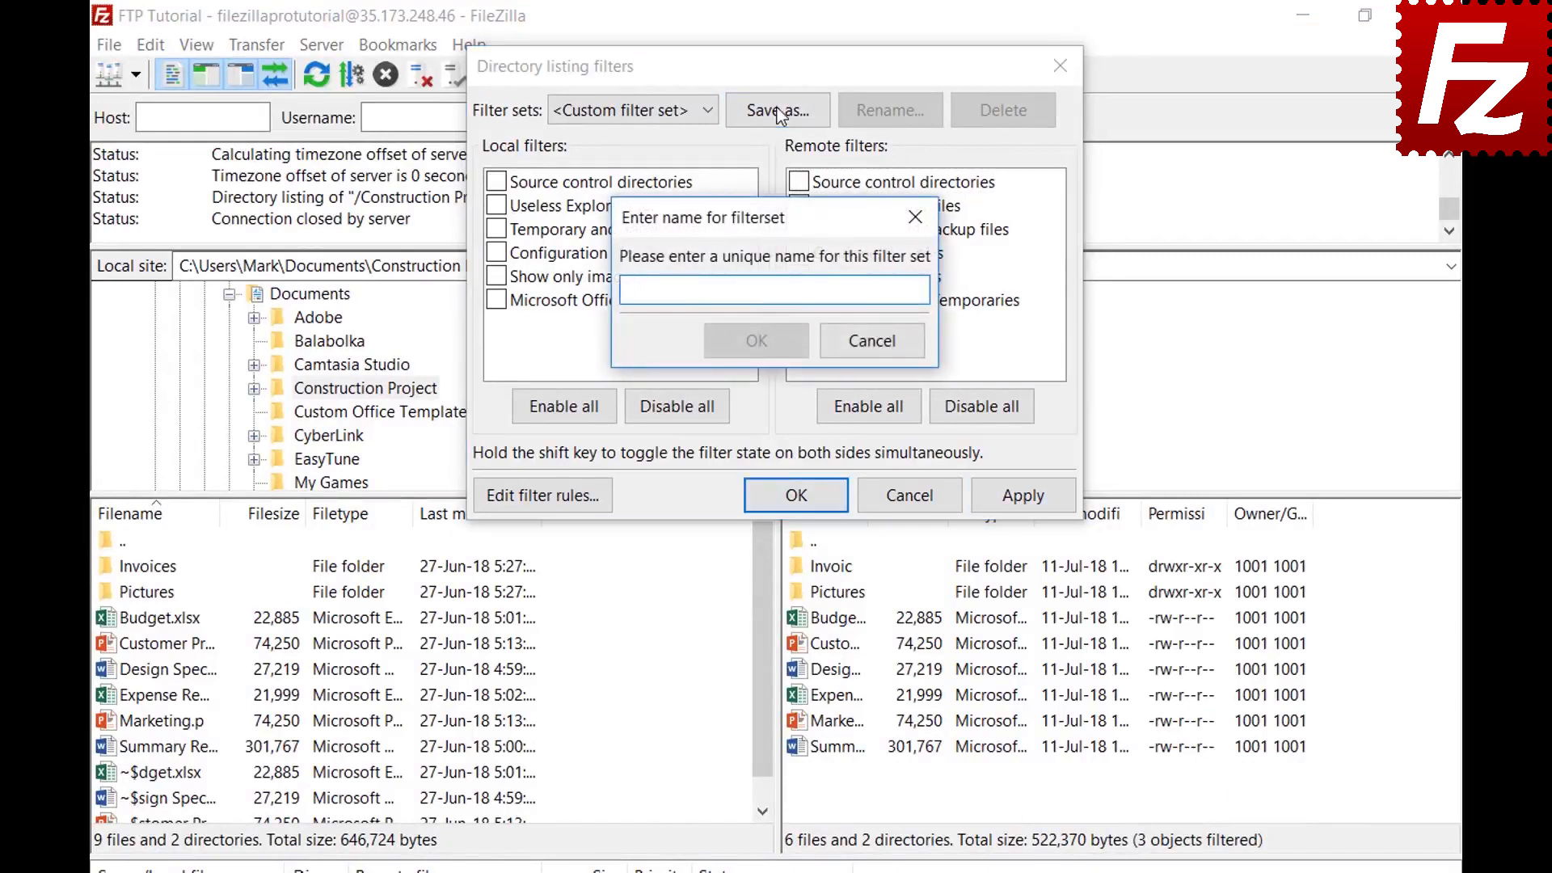
pyautogui.write('Project')
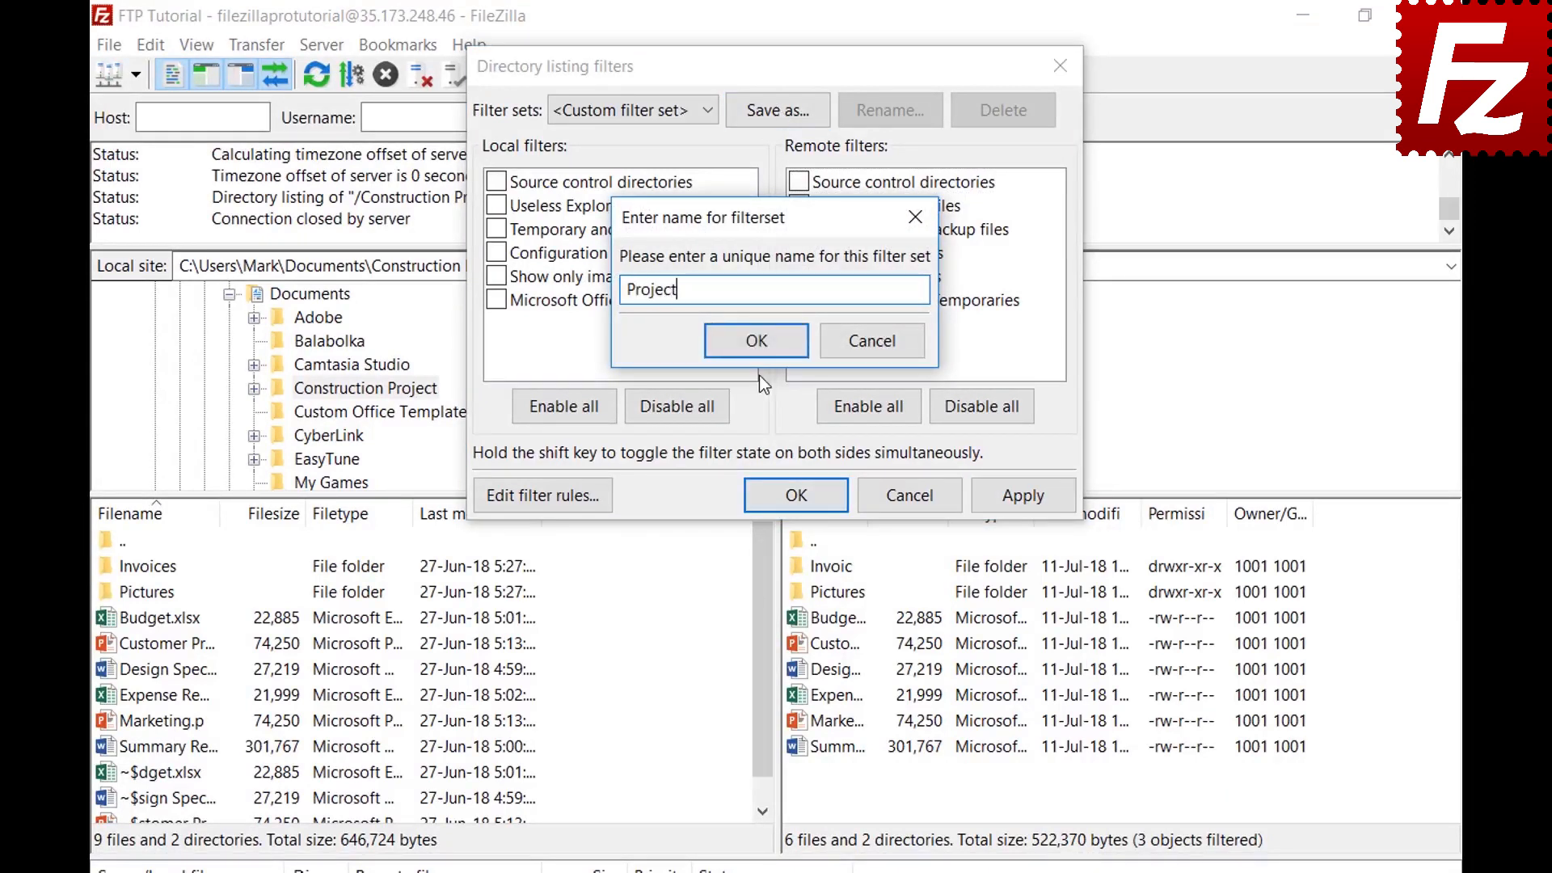
pyautogui.click(756, 341)
pyautogui.click(820, 494)
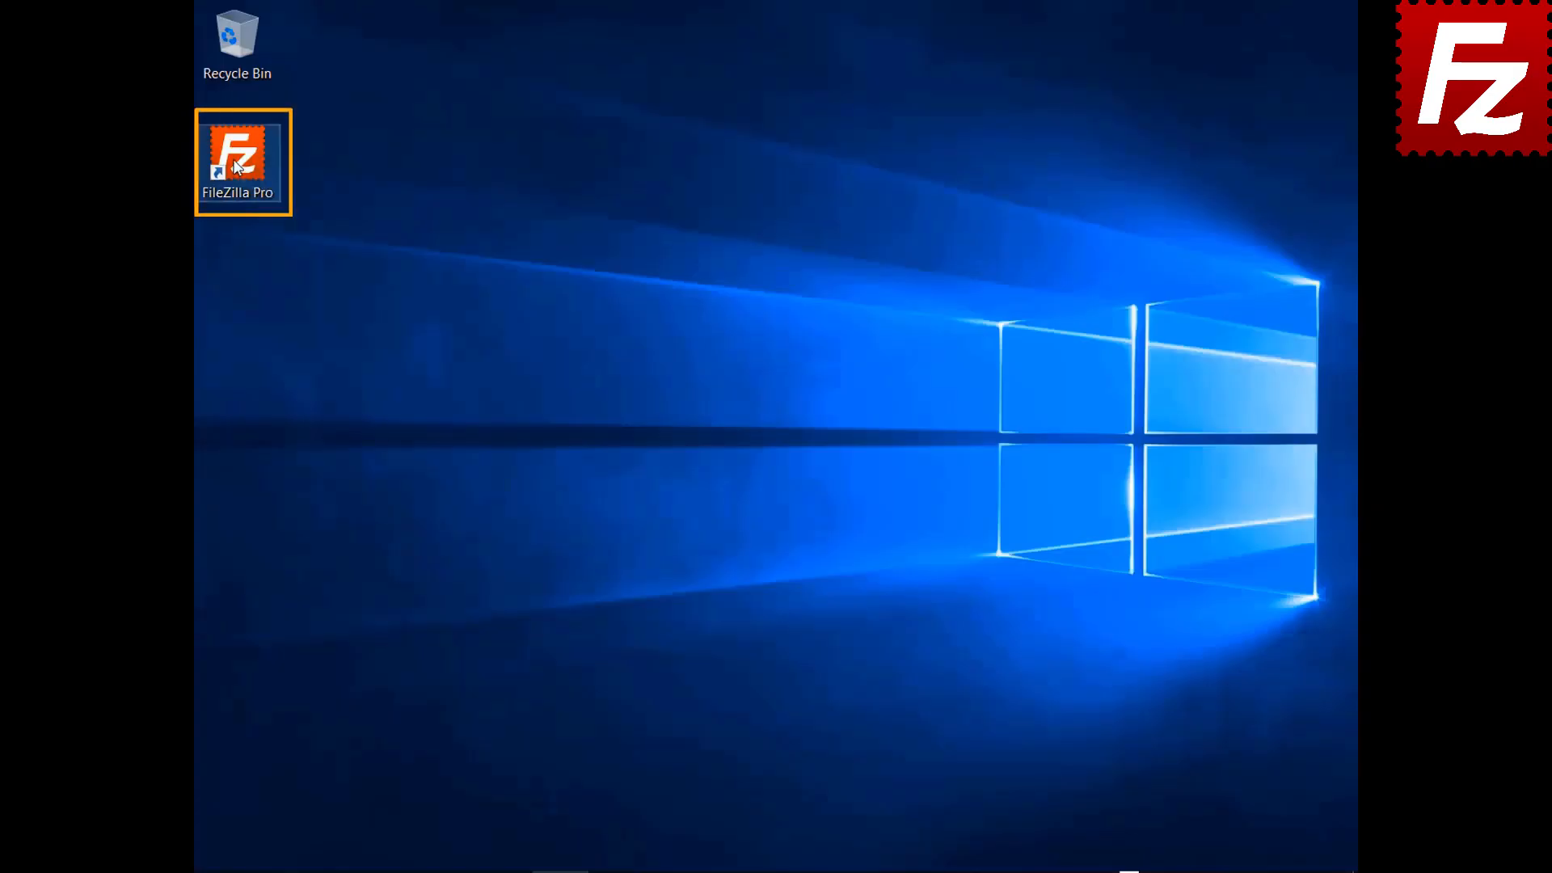
pyautogui.doubleClick(235, 165)
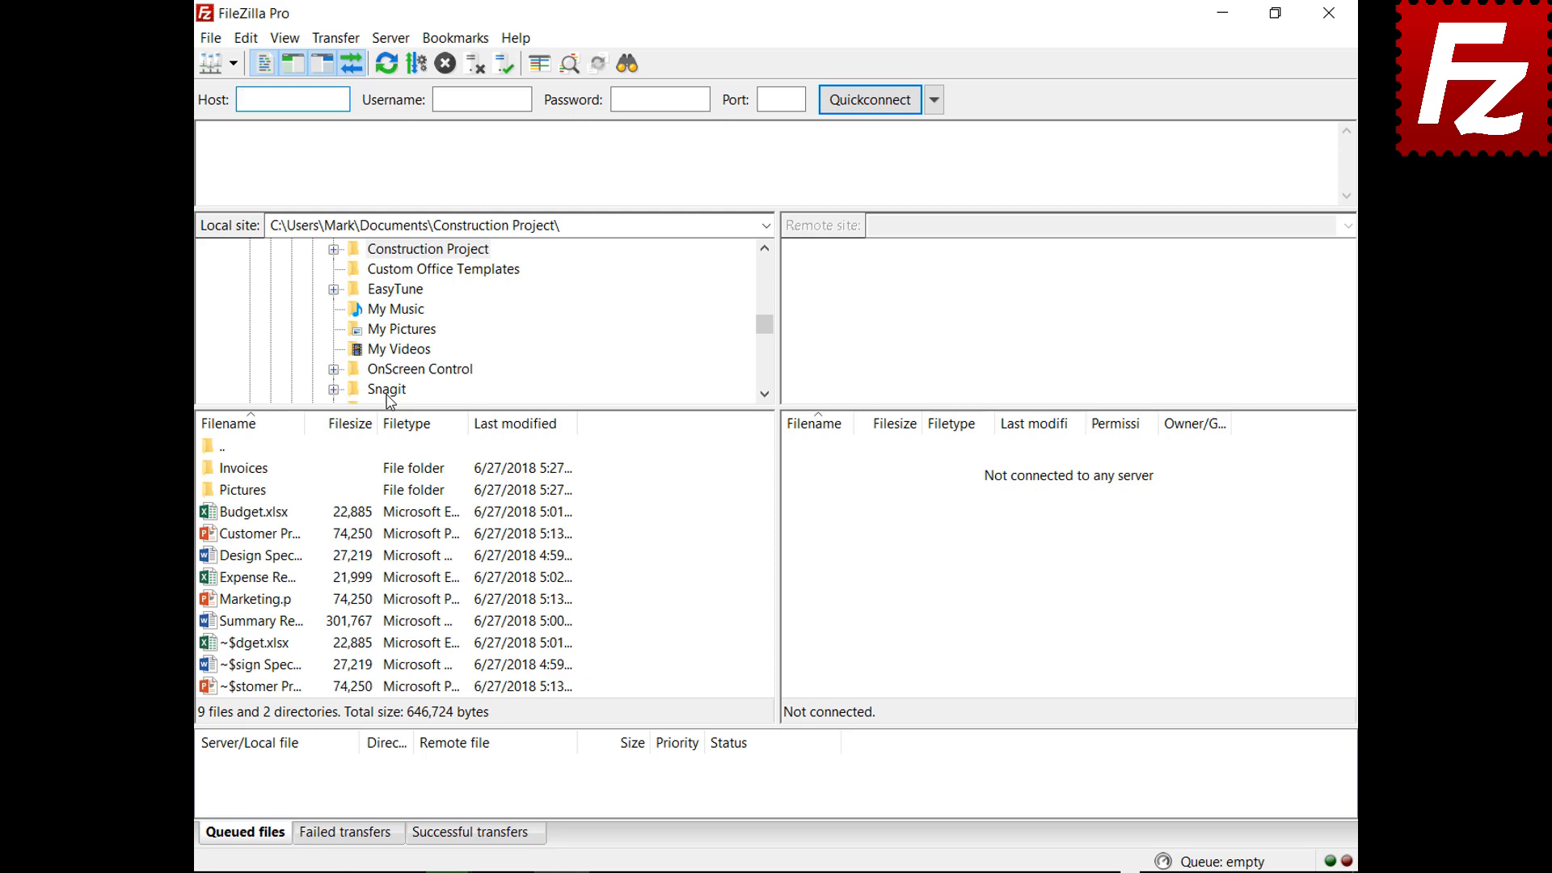
# Connect to the saved 'FTP connection' site from the Site Manager dropdown
pyautogui.click(232, 64)
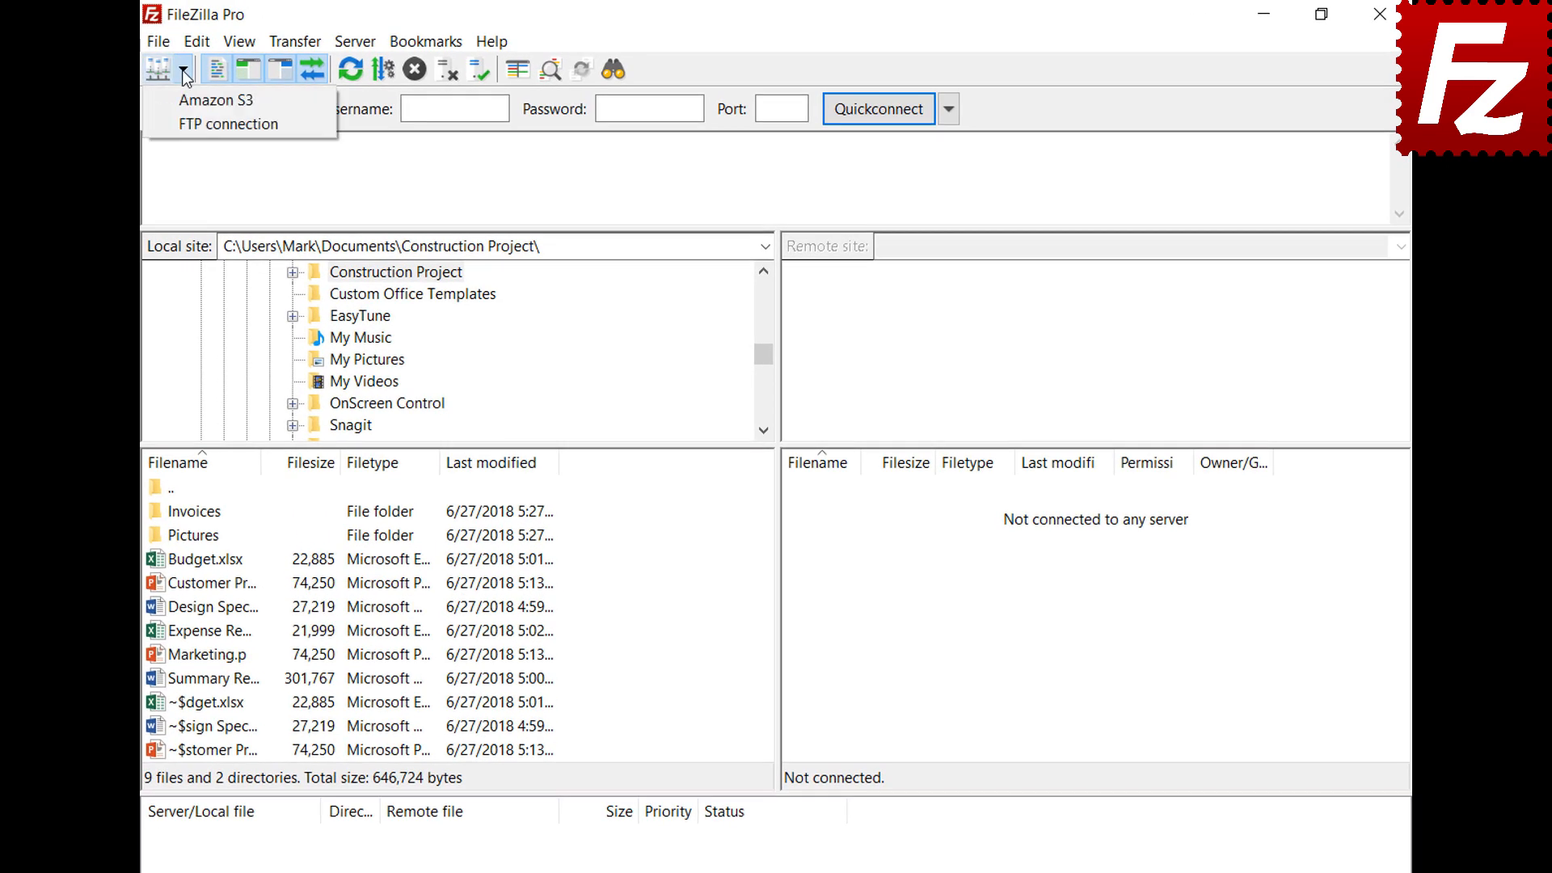
pyautogui.click(194, 122)
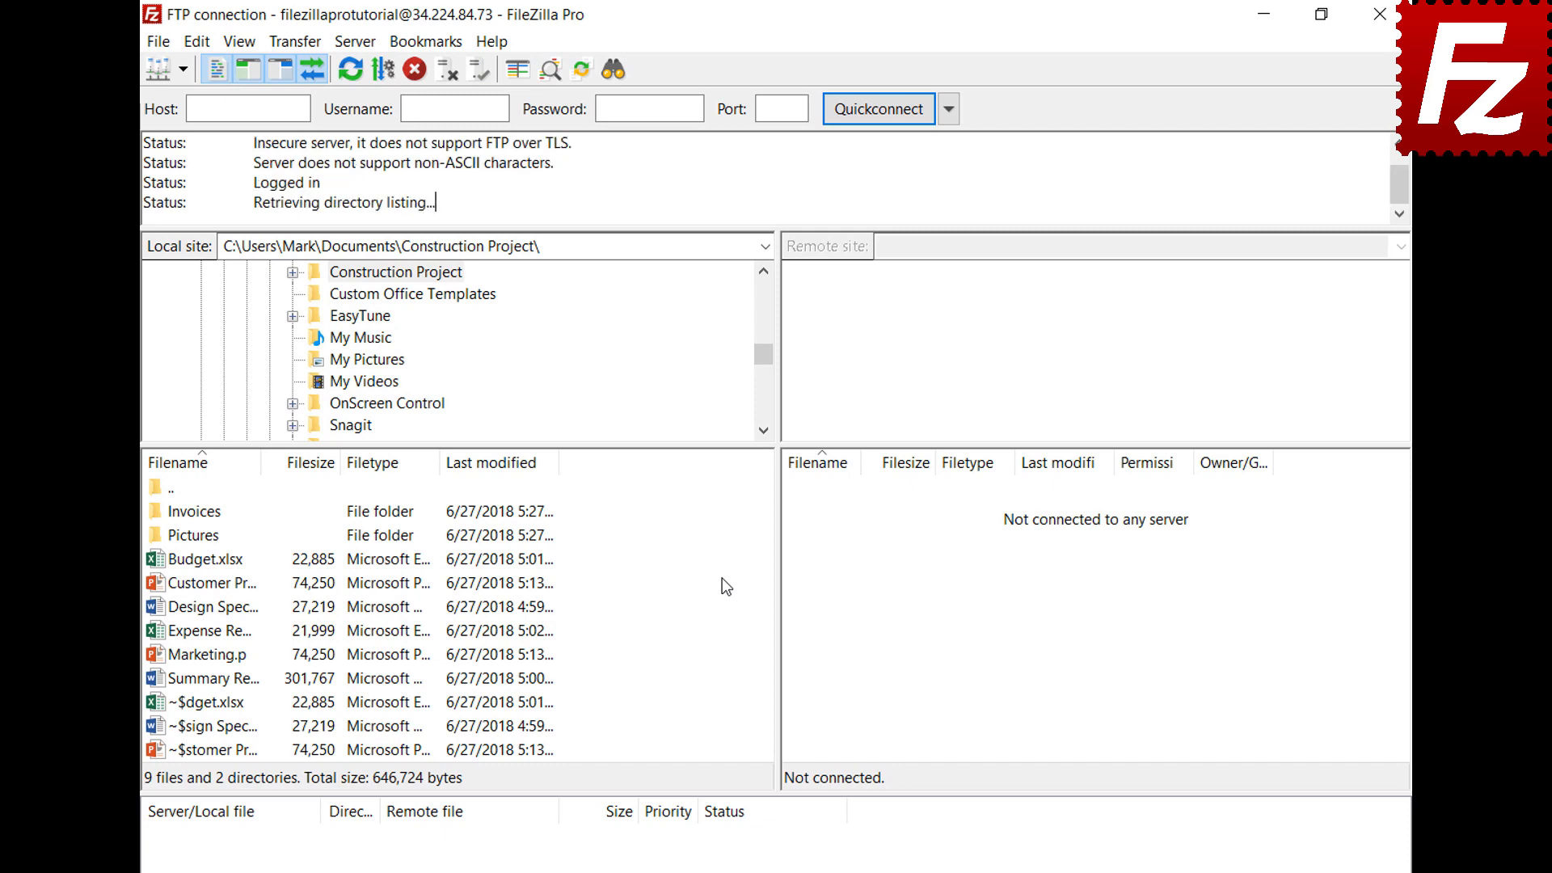
pyautogui.click(161, 45)
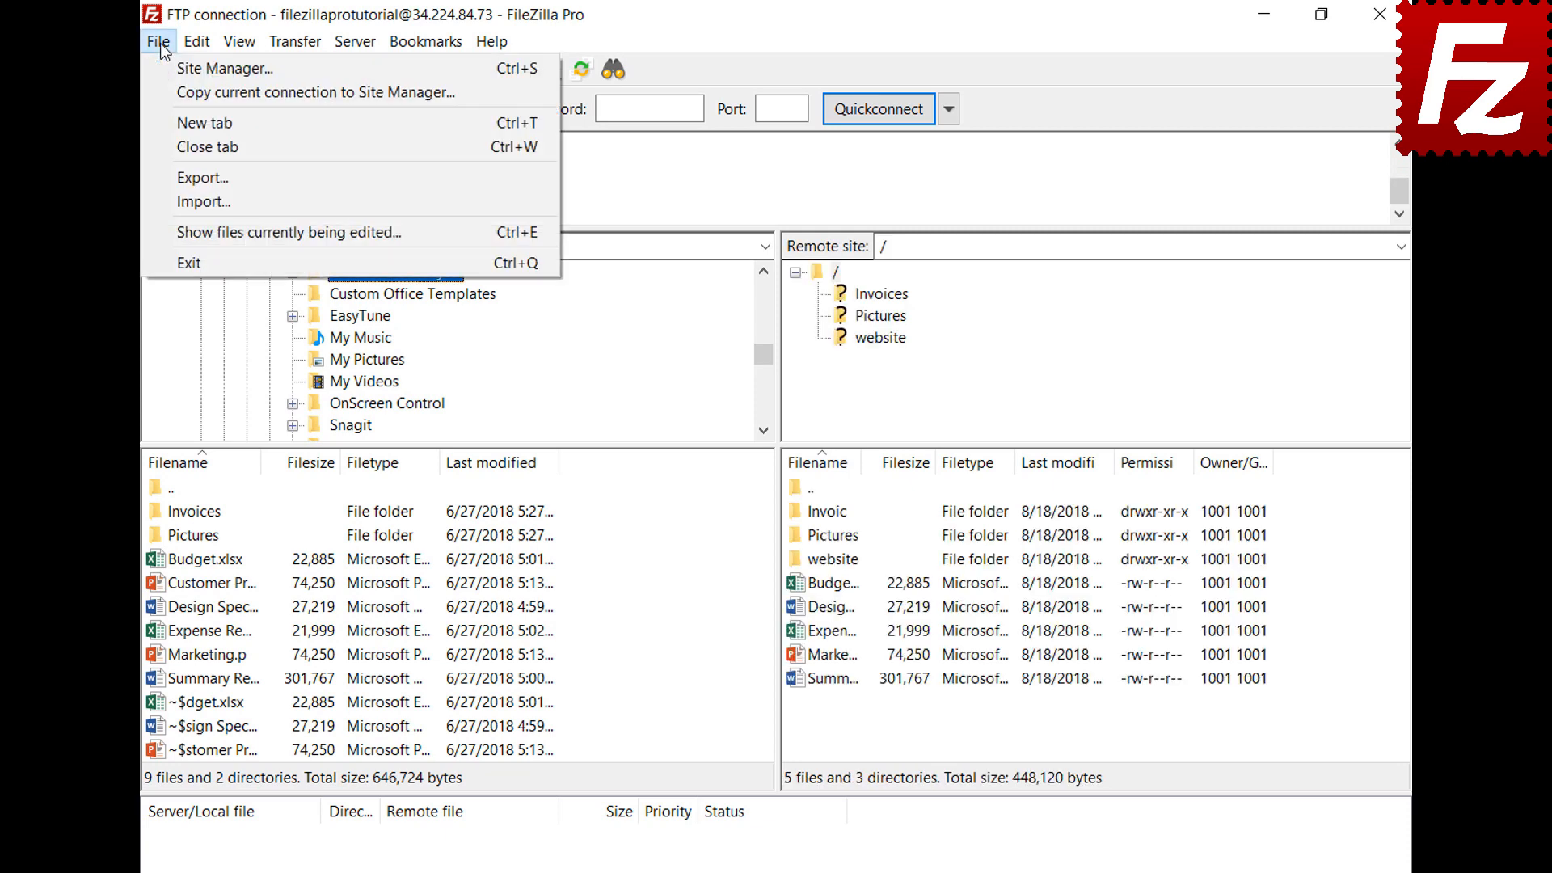
# Open a new tab, connect it to Amazon S3, and switch between the FTP and S3 tabs
pyautogui.click(174, 123)
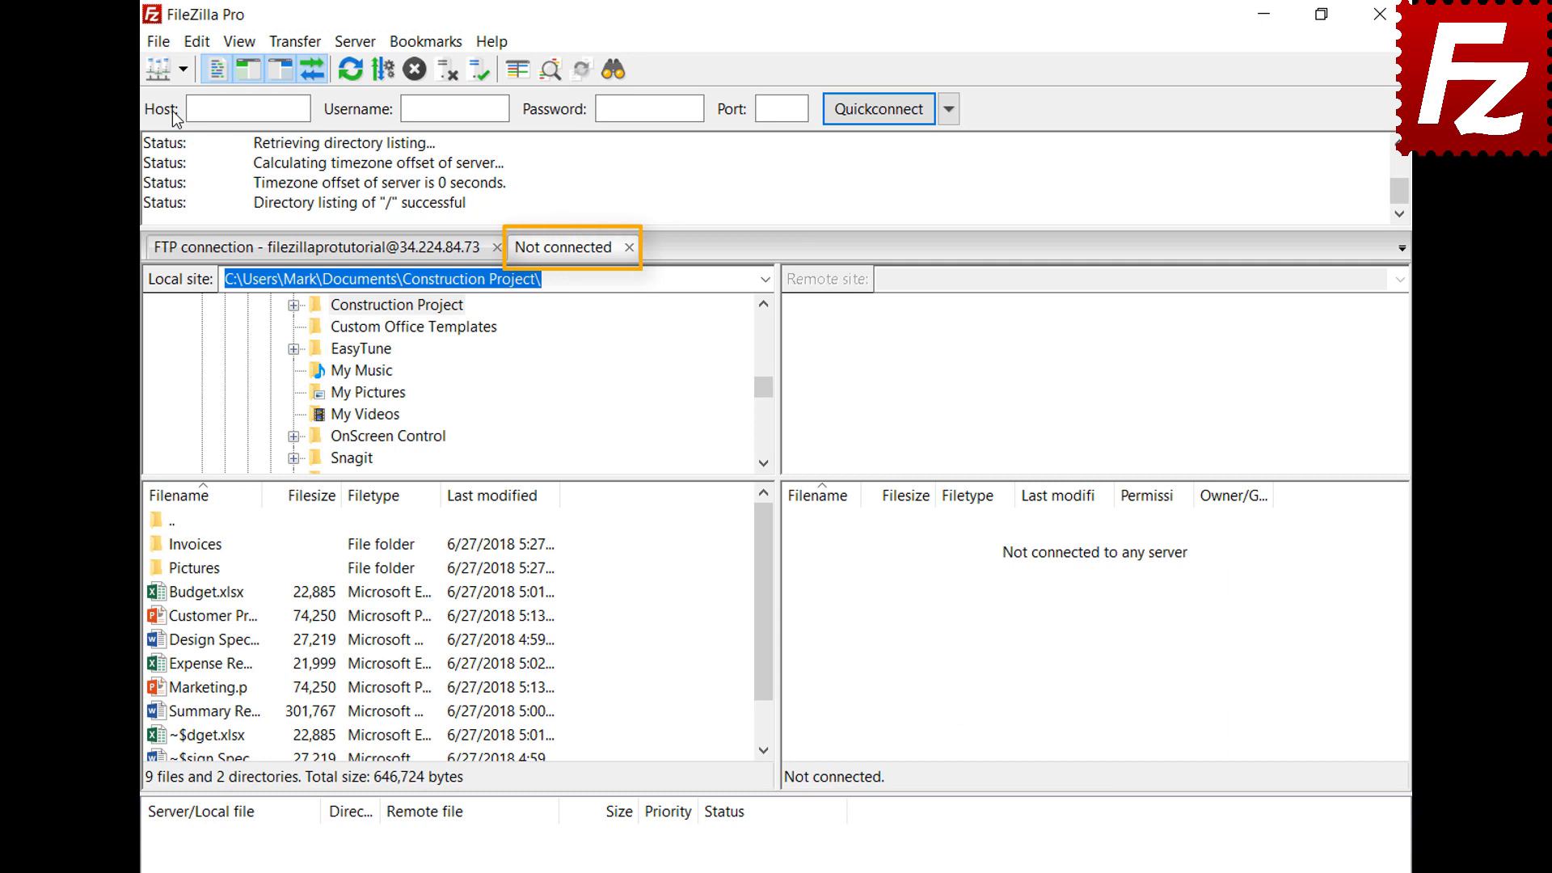
pyautogui.click(374, 258)
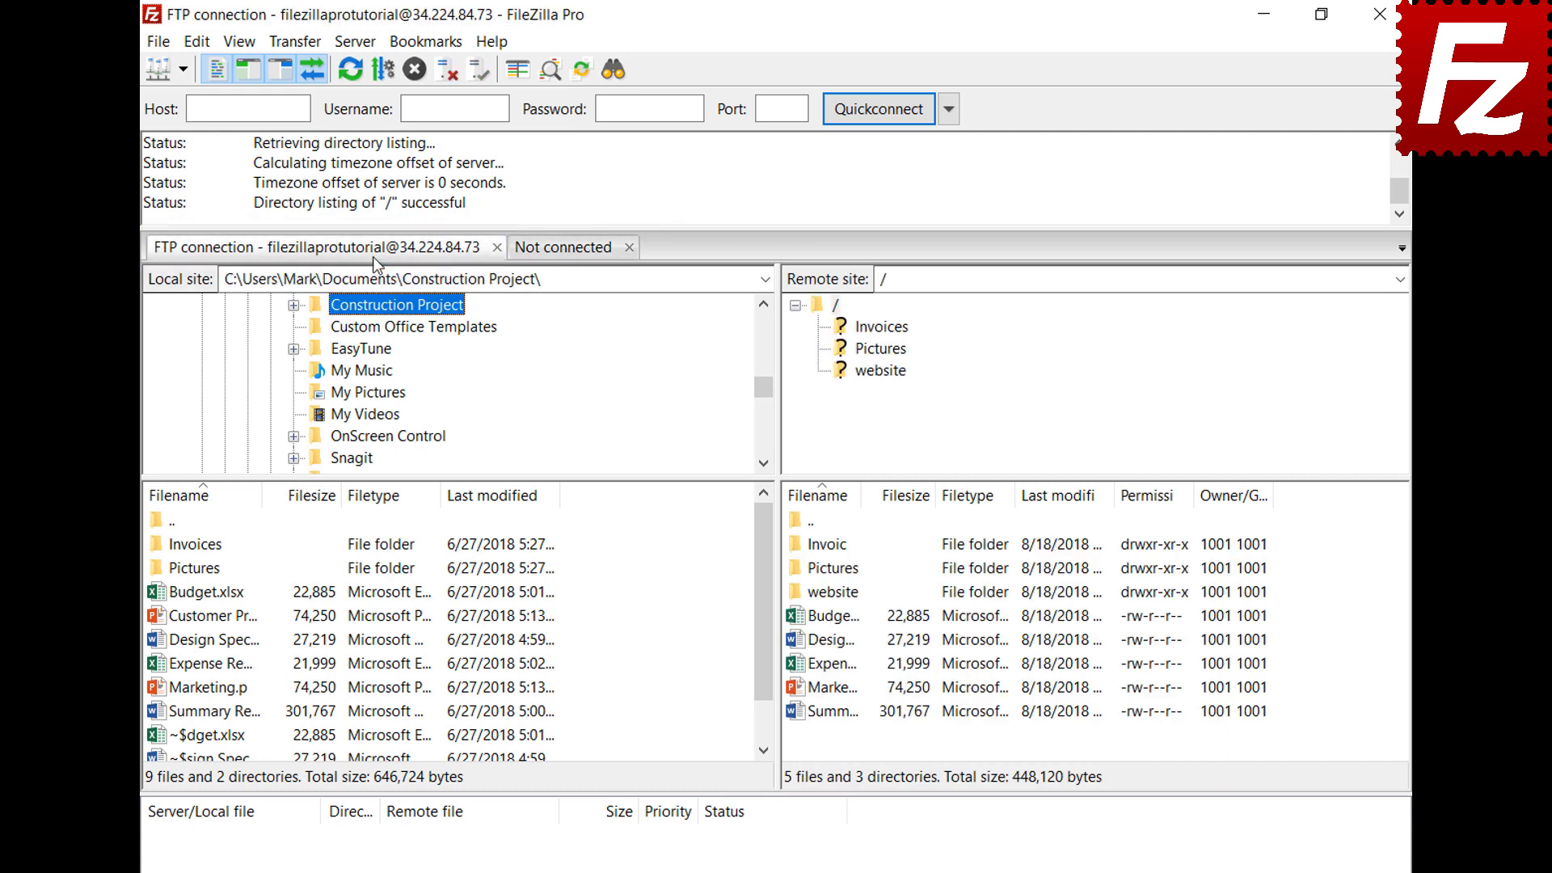
pyautogui.click(569, 255)
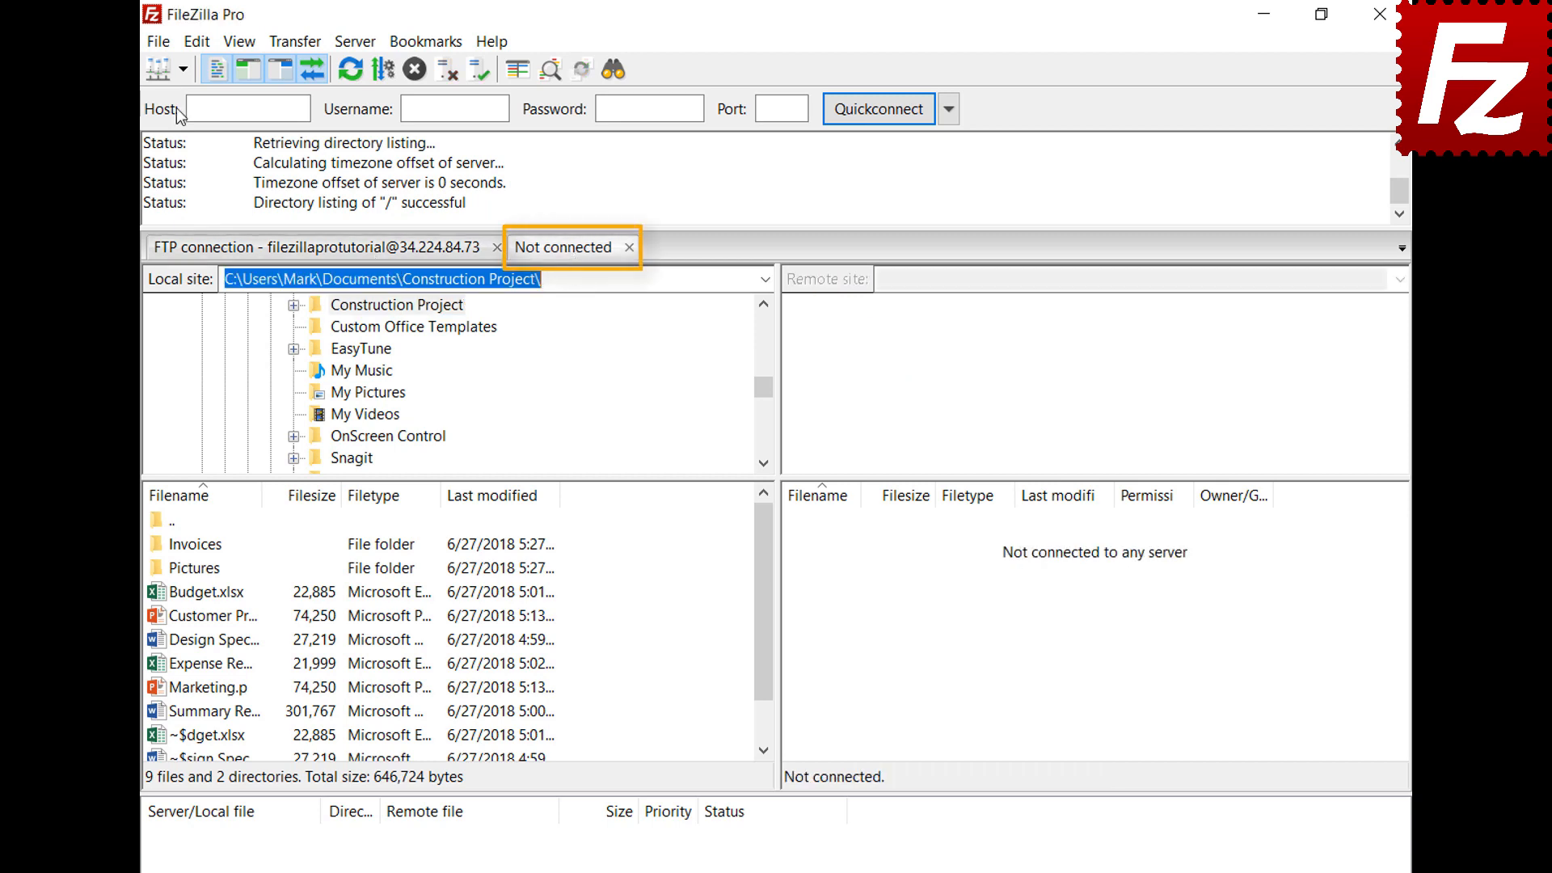
pyautogui.click(182, 70)
pyautogui.click(191, 102)
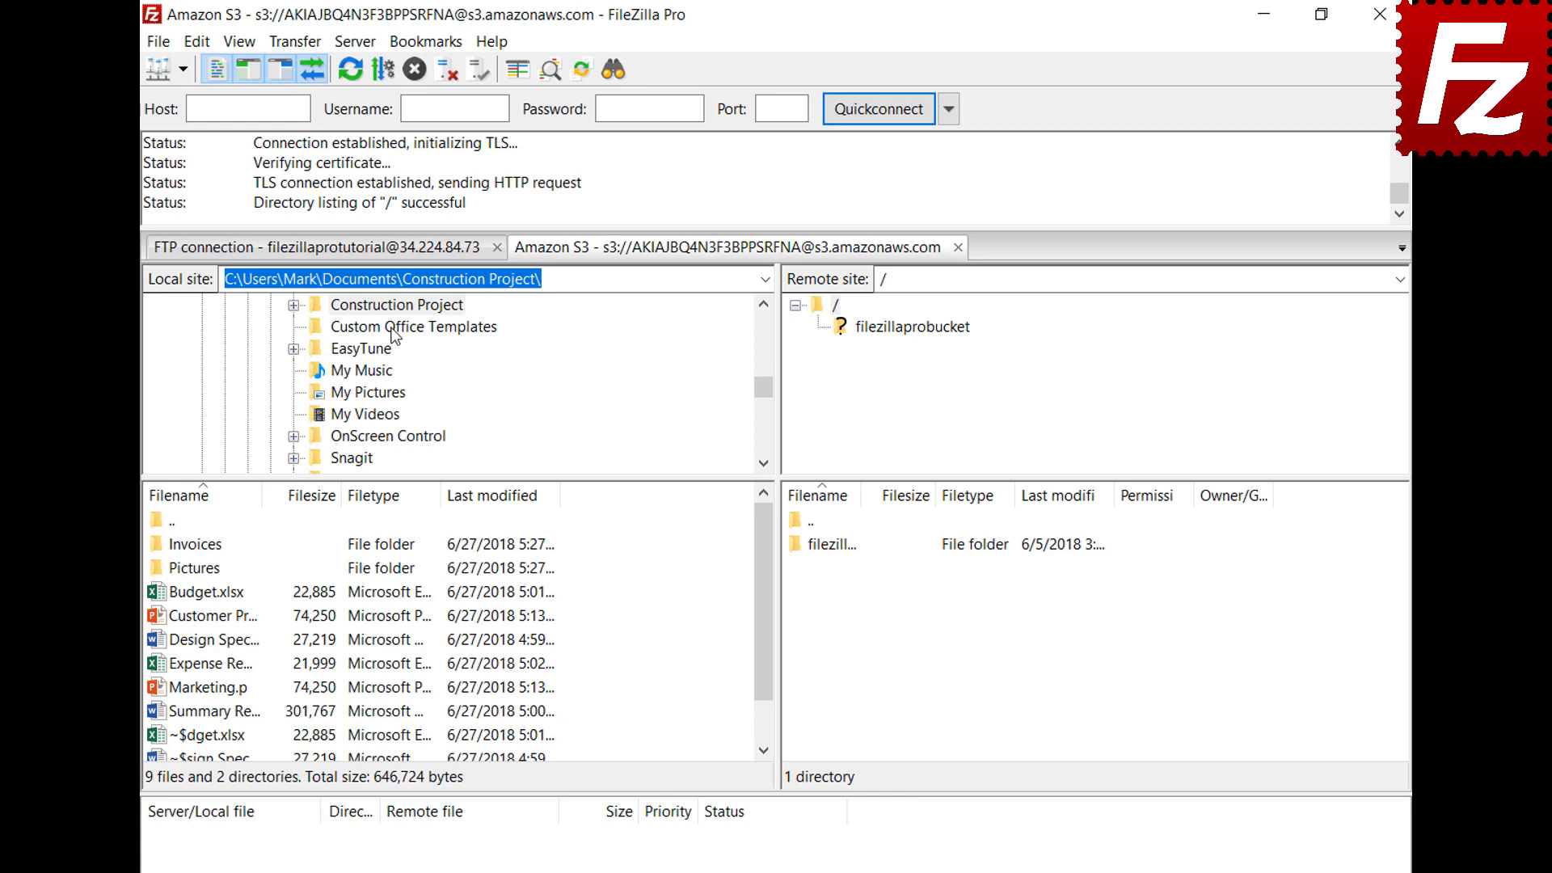
pyautogui.click(391, 257)
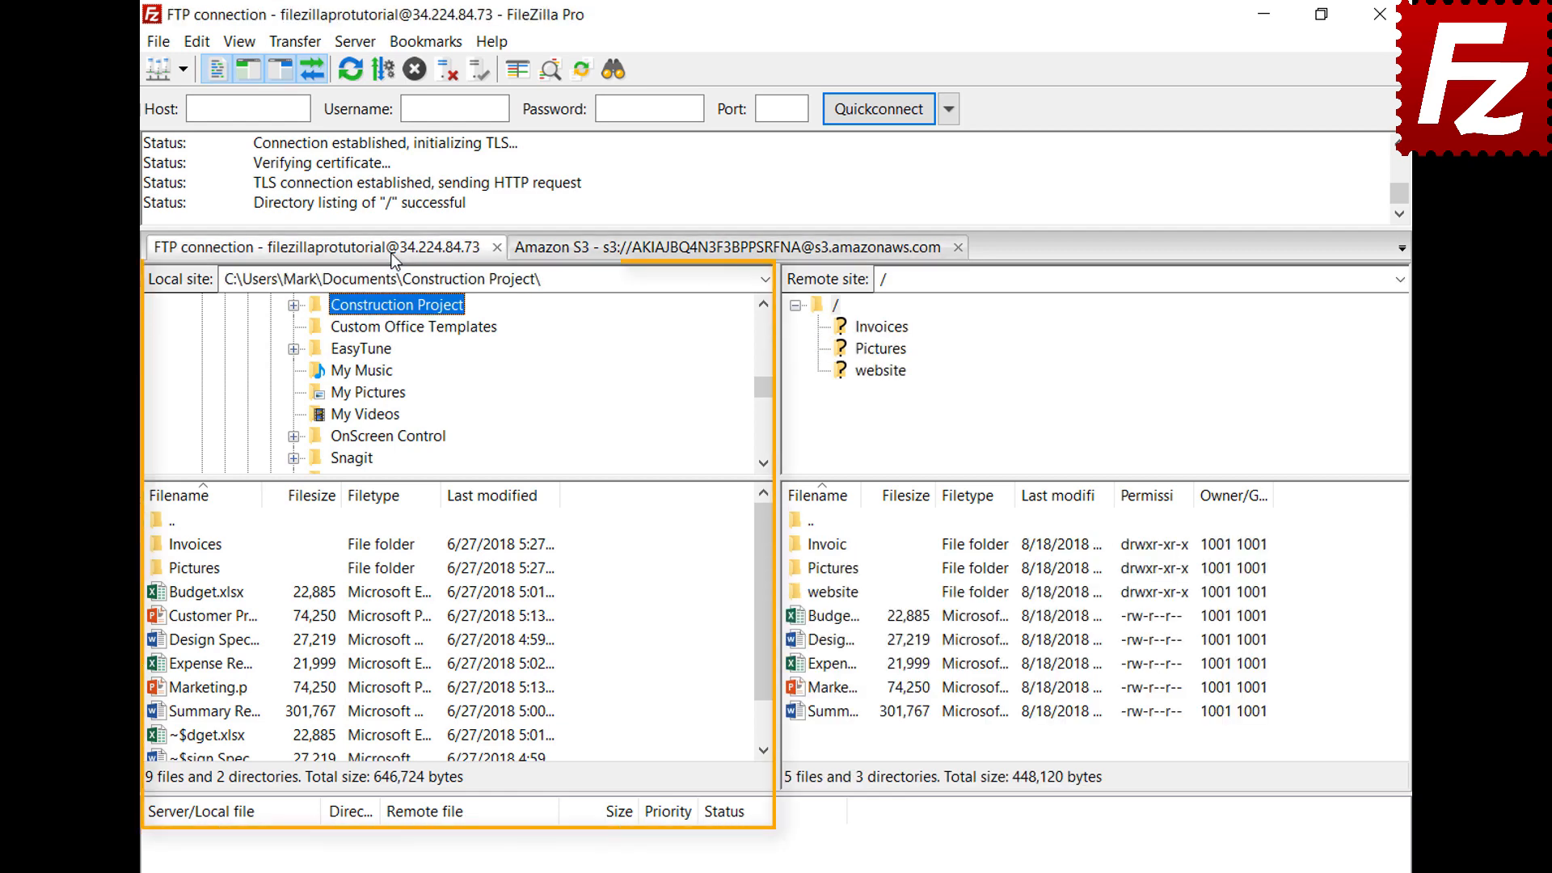
pyautogui.click(674, 251)
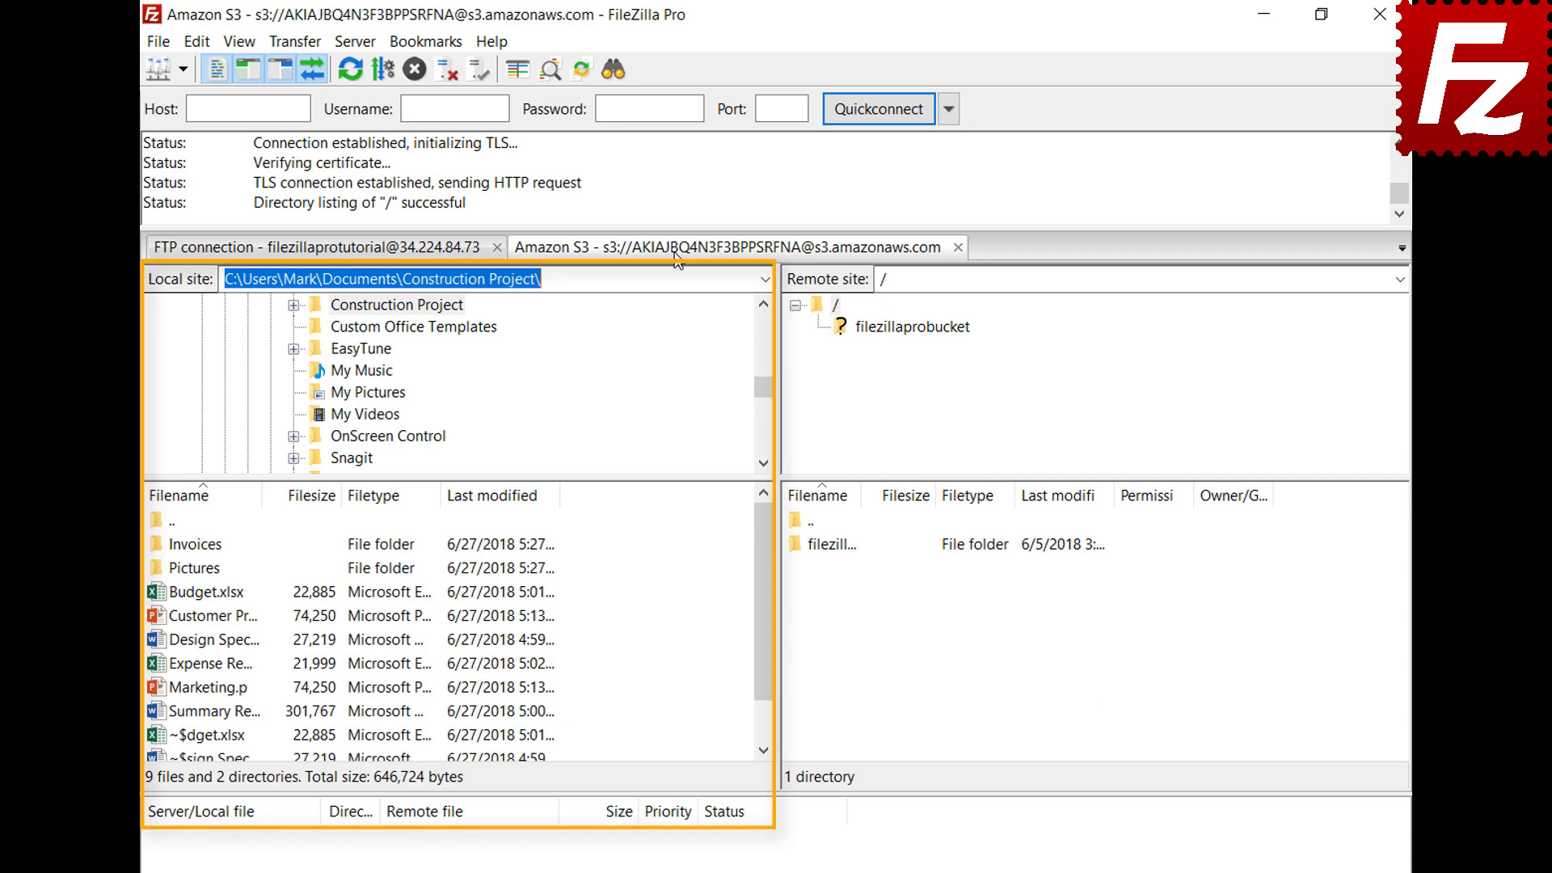
# Set the Interface startup behaviour to 'Restore tabs and reconnect' and save the settings
pyautogui.click(197, 41)
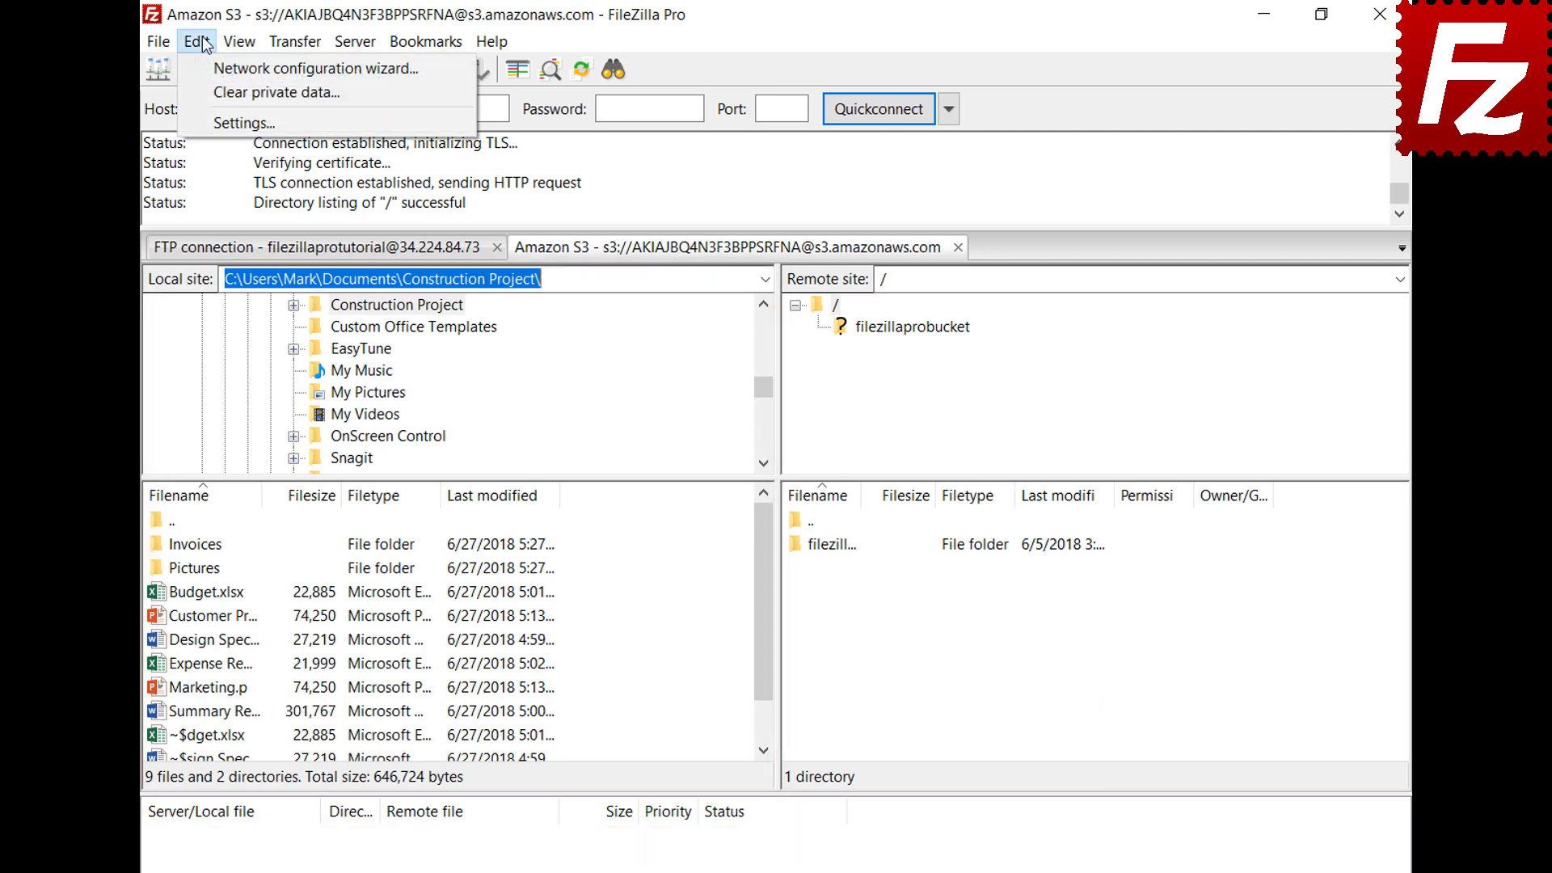
pyautogui.click(216, 118)
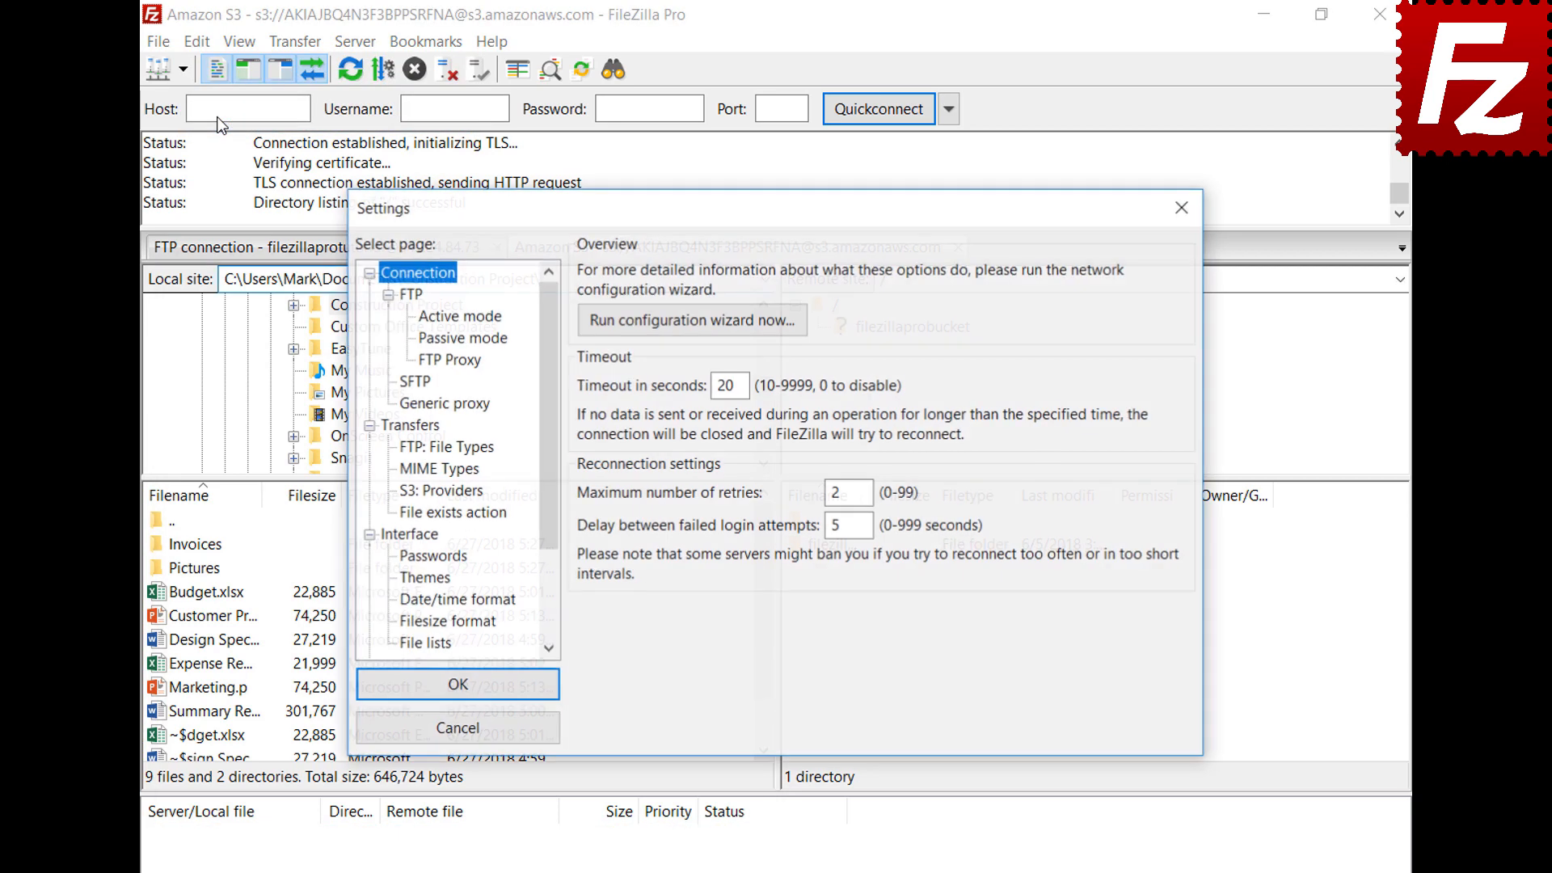
pyautogui.click(430, 540)
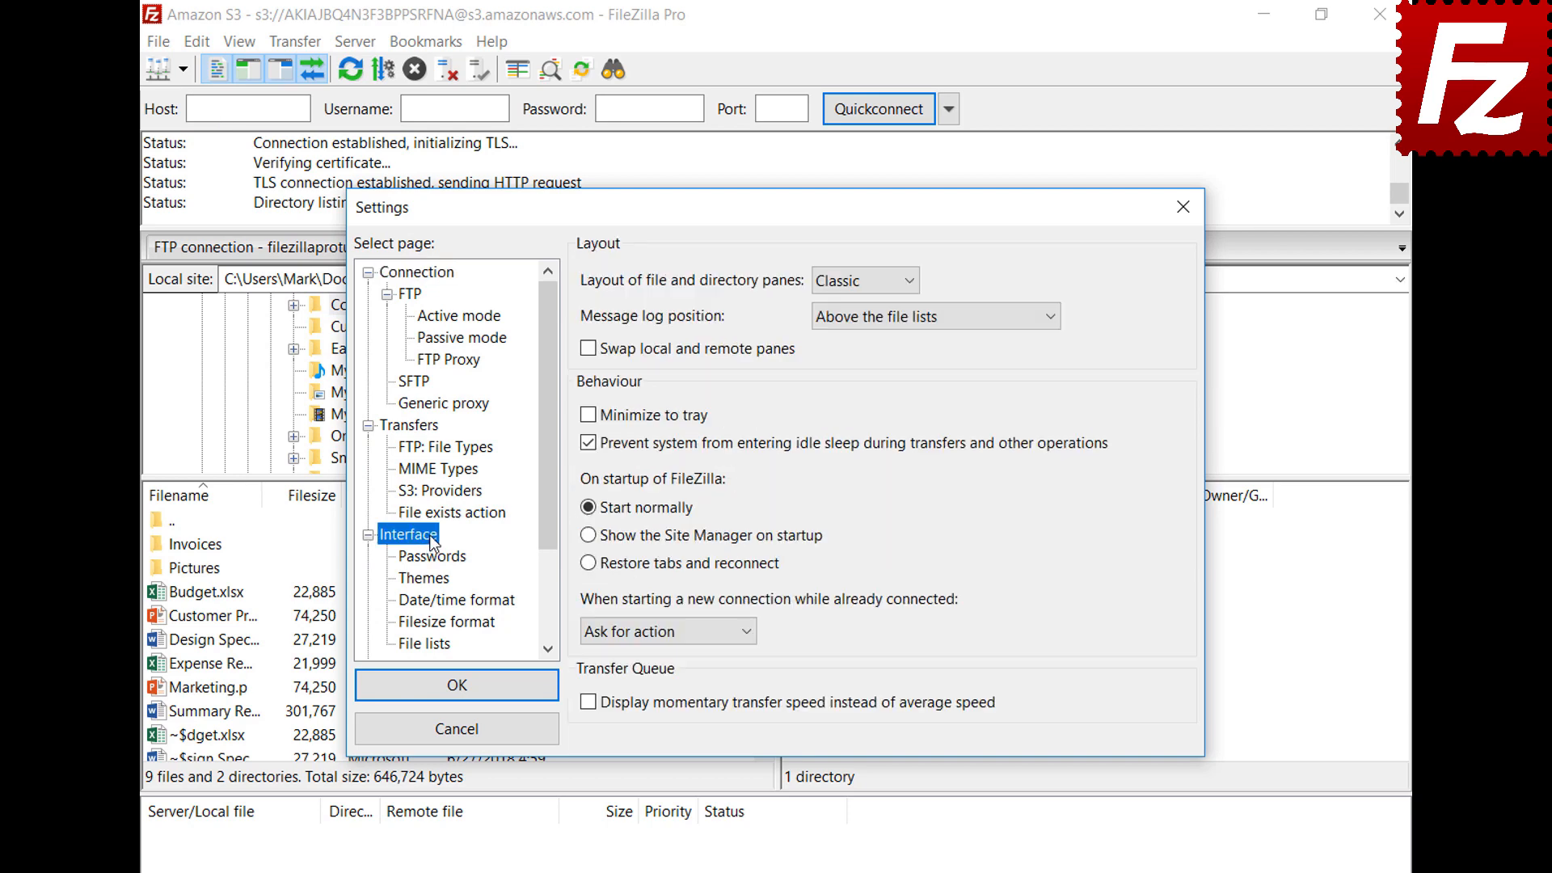
pyautogui.click(589, 564)
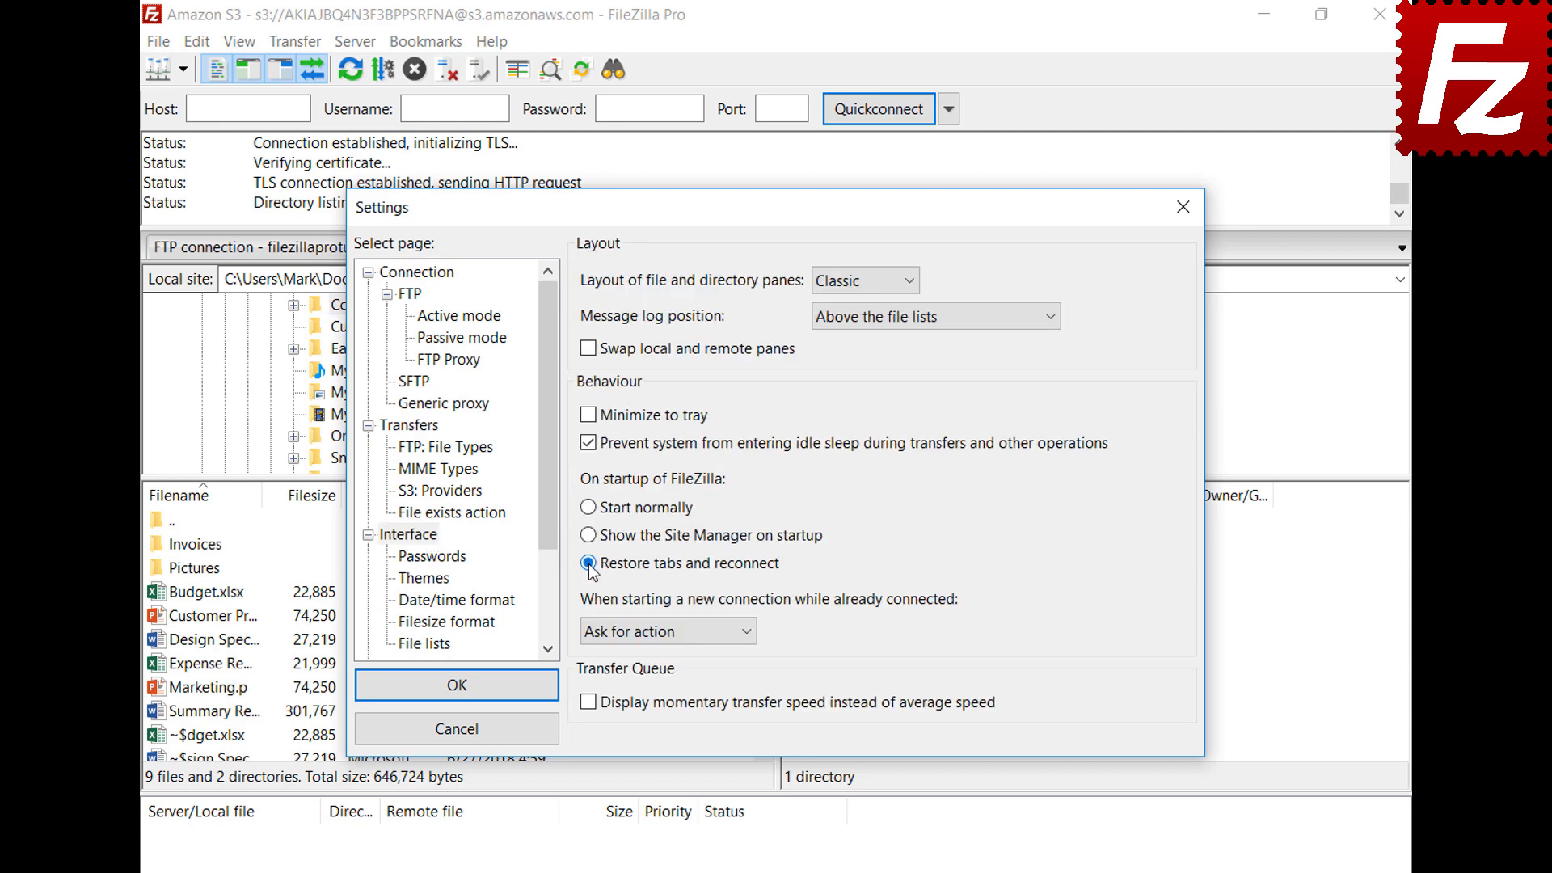
pyautogui.click(456, 685)
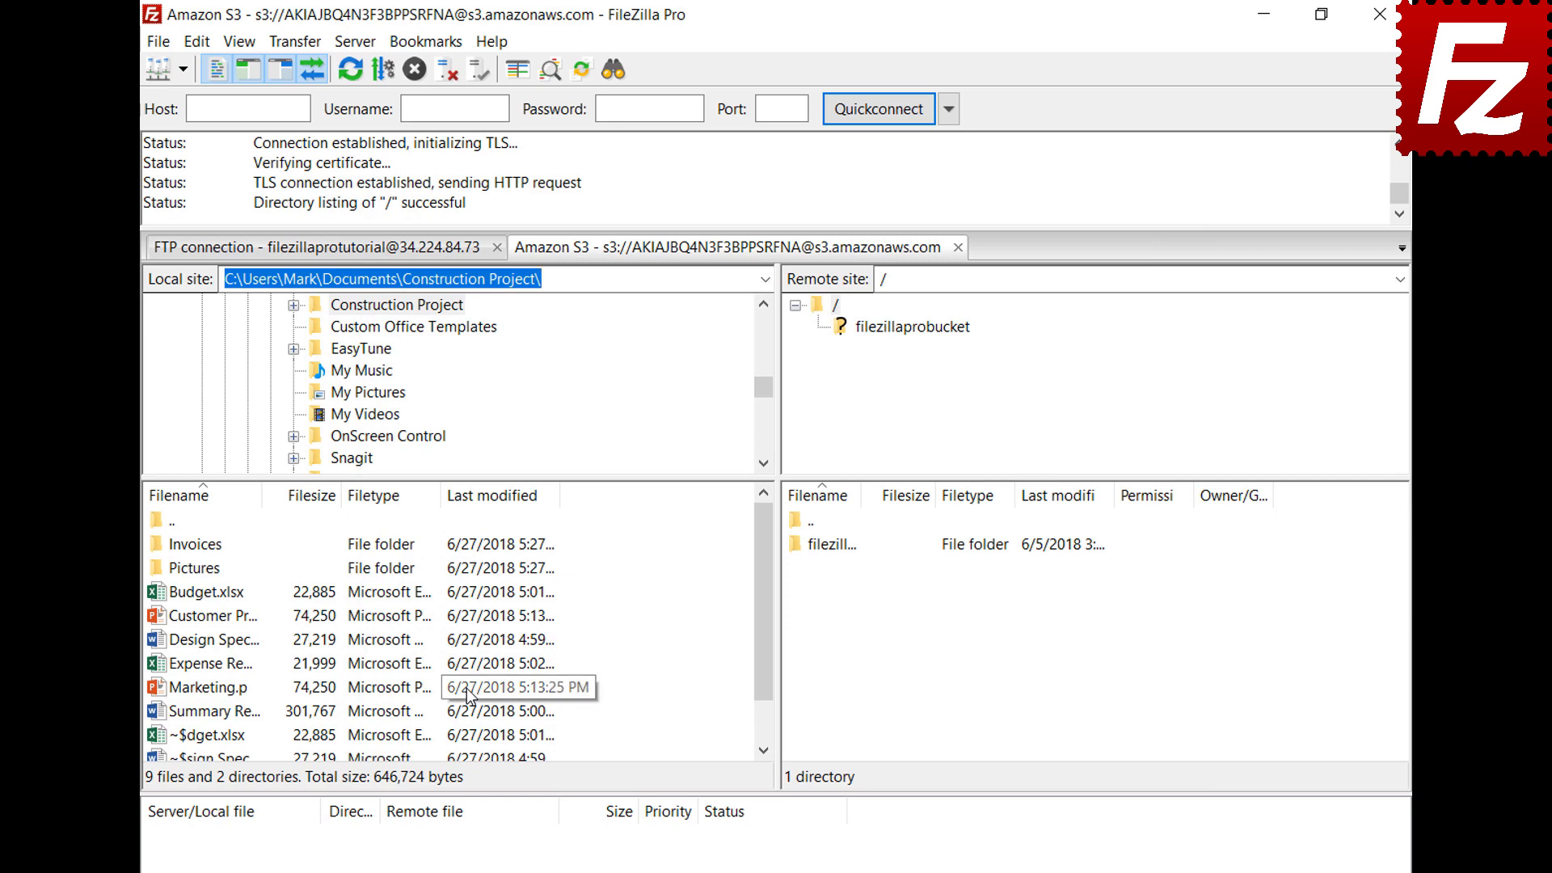
# Close FileZilla Pro and relaunch it from the desktop shortcut to check the restored tabs
pyautogui.click(1380, 14)
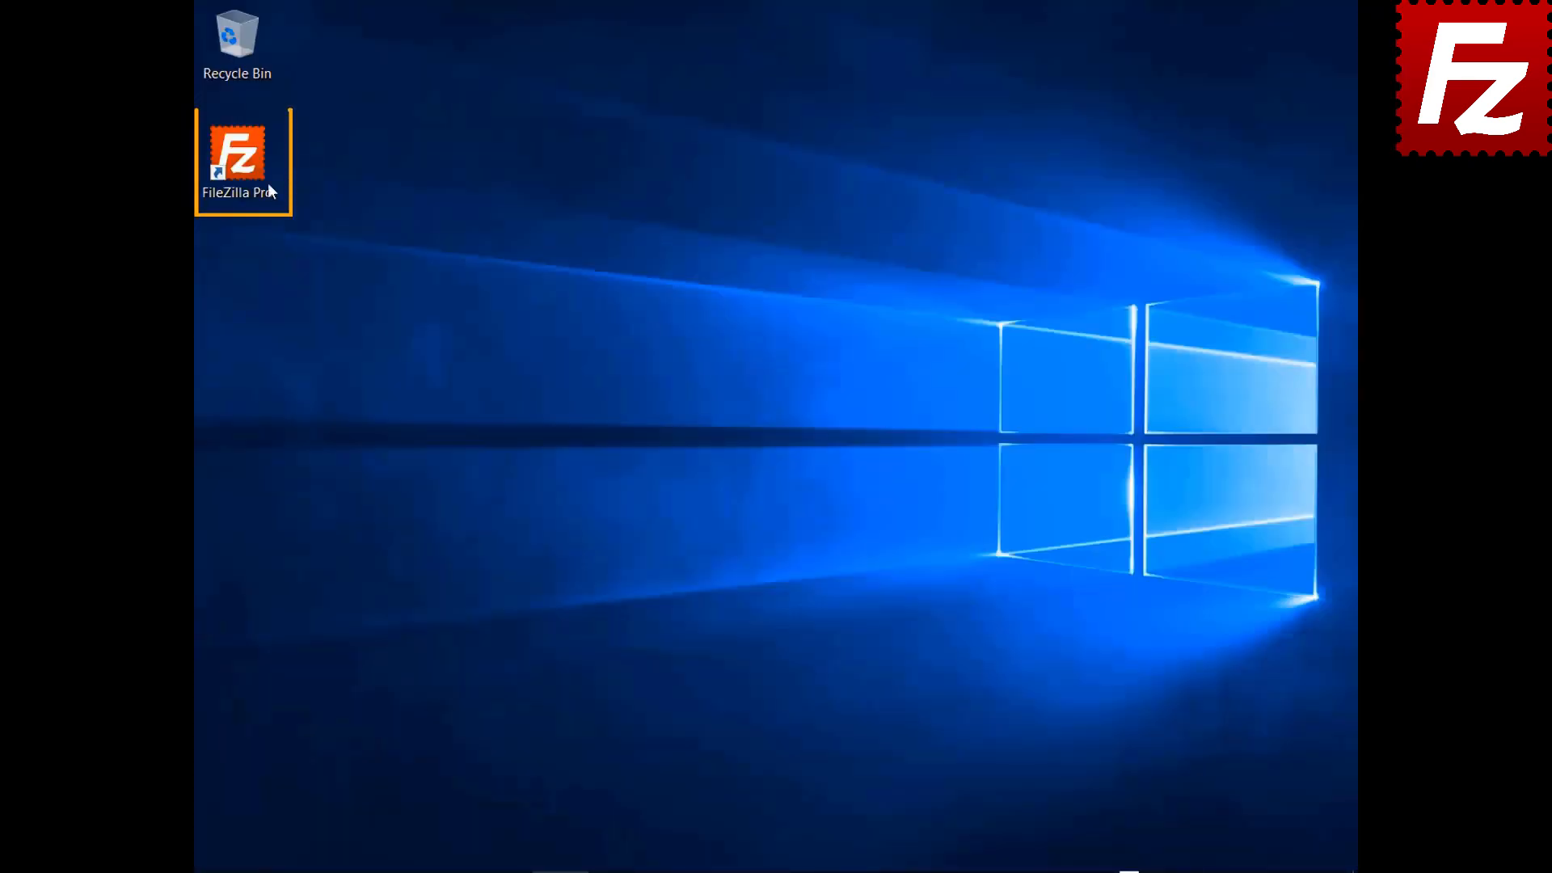
pyautogui.doubleClick(268, 184)
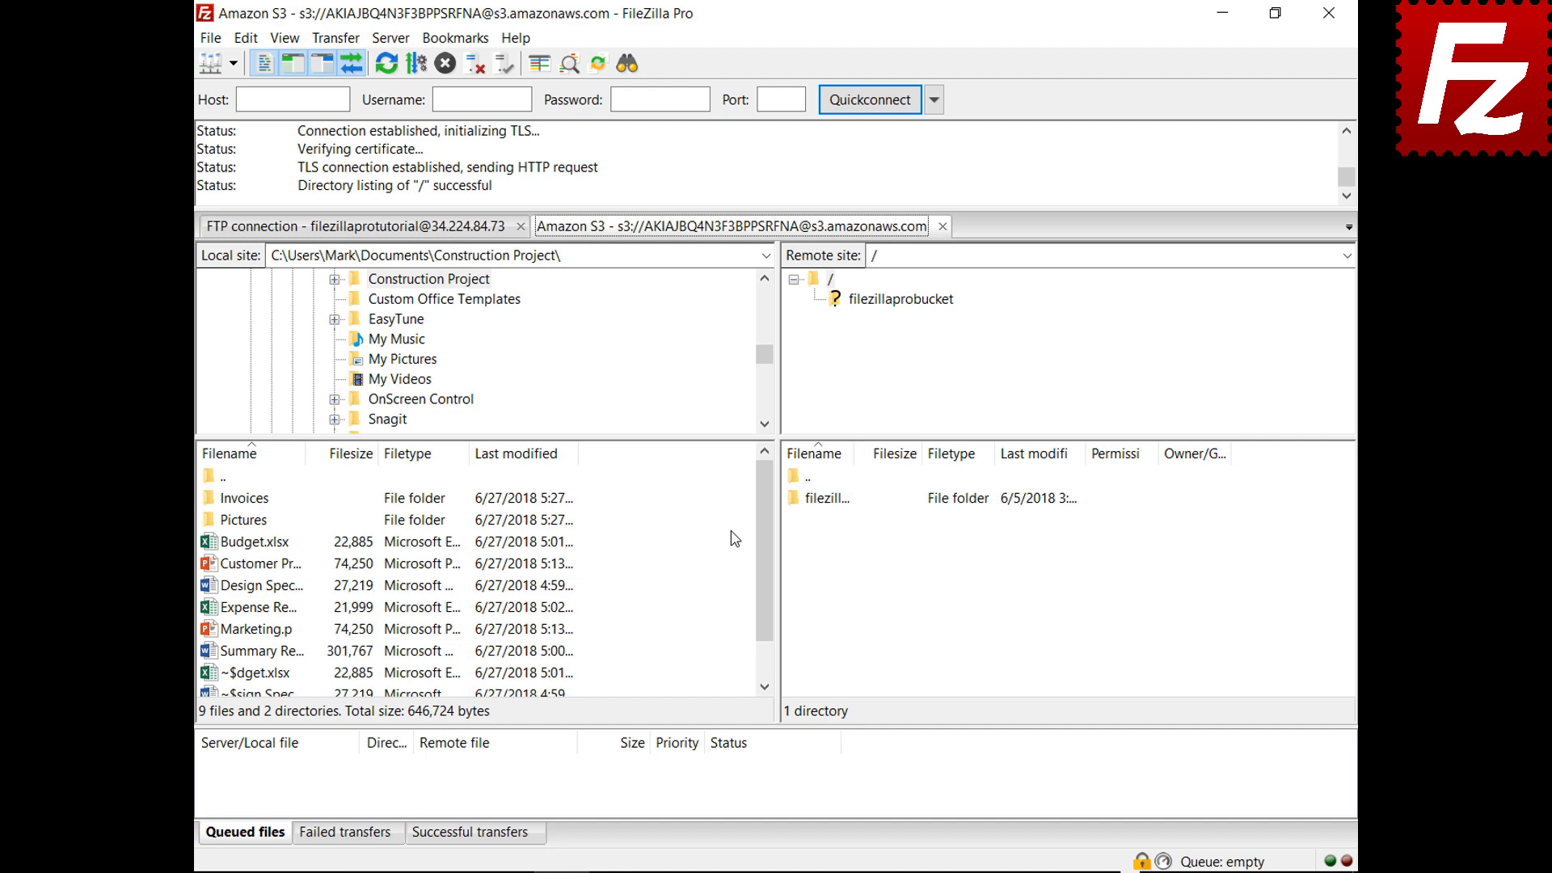
# Close the Amazon S3 tab and set new connections while connected to 'Connect in new tab'
pyautogui.click(943, 227)
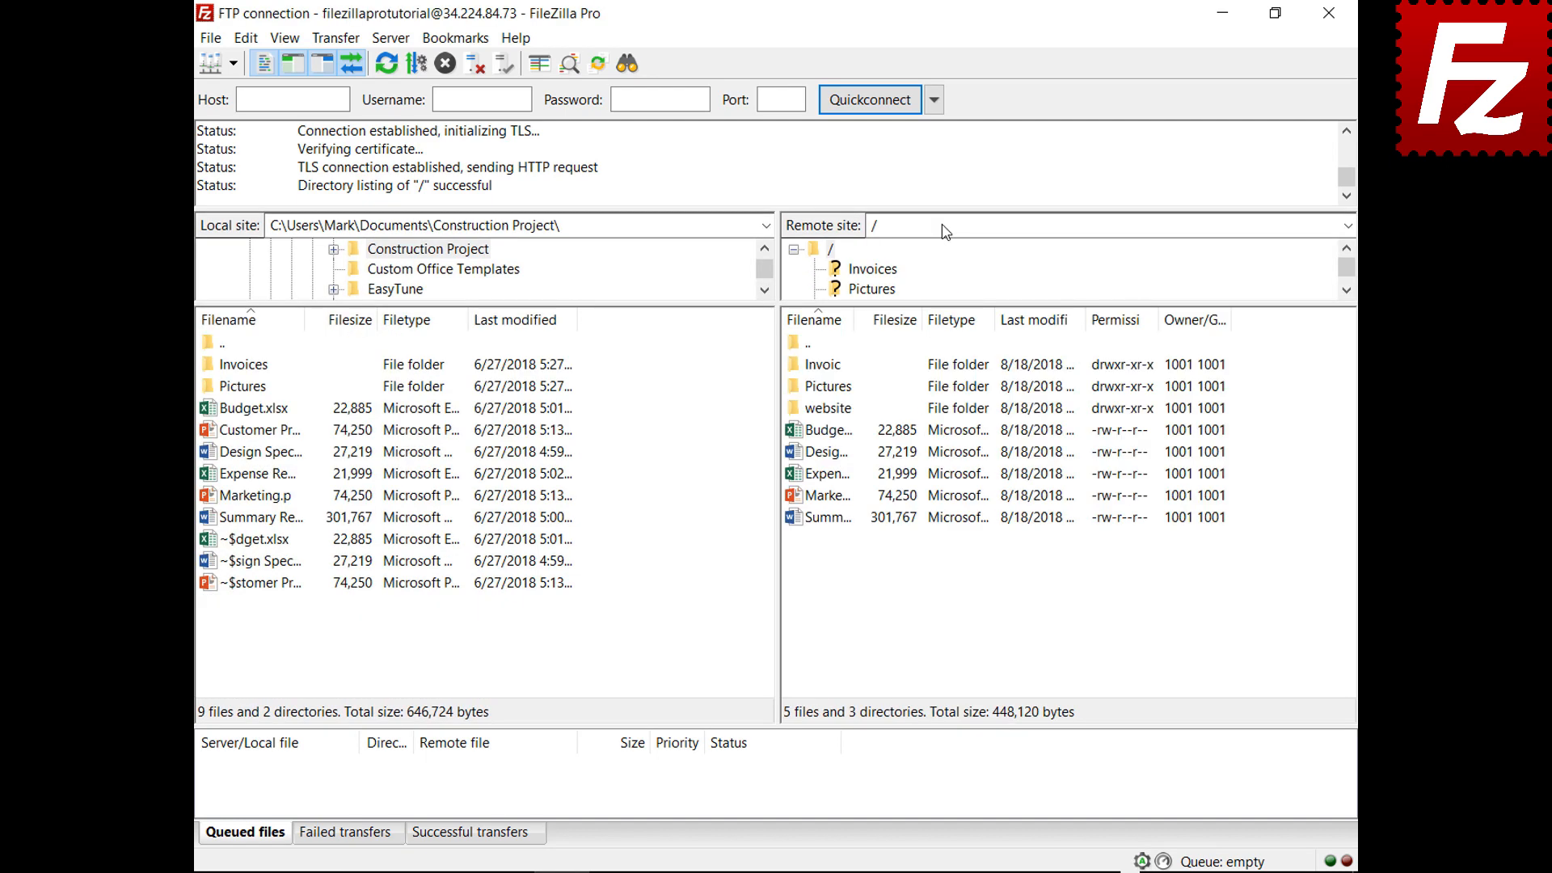
pyautogui.click(246, 38)
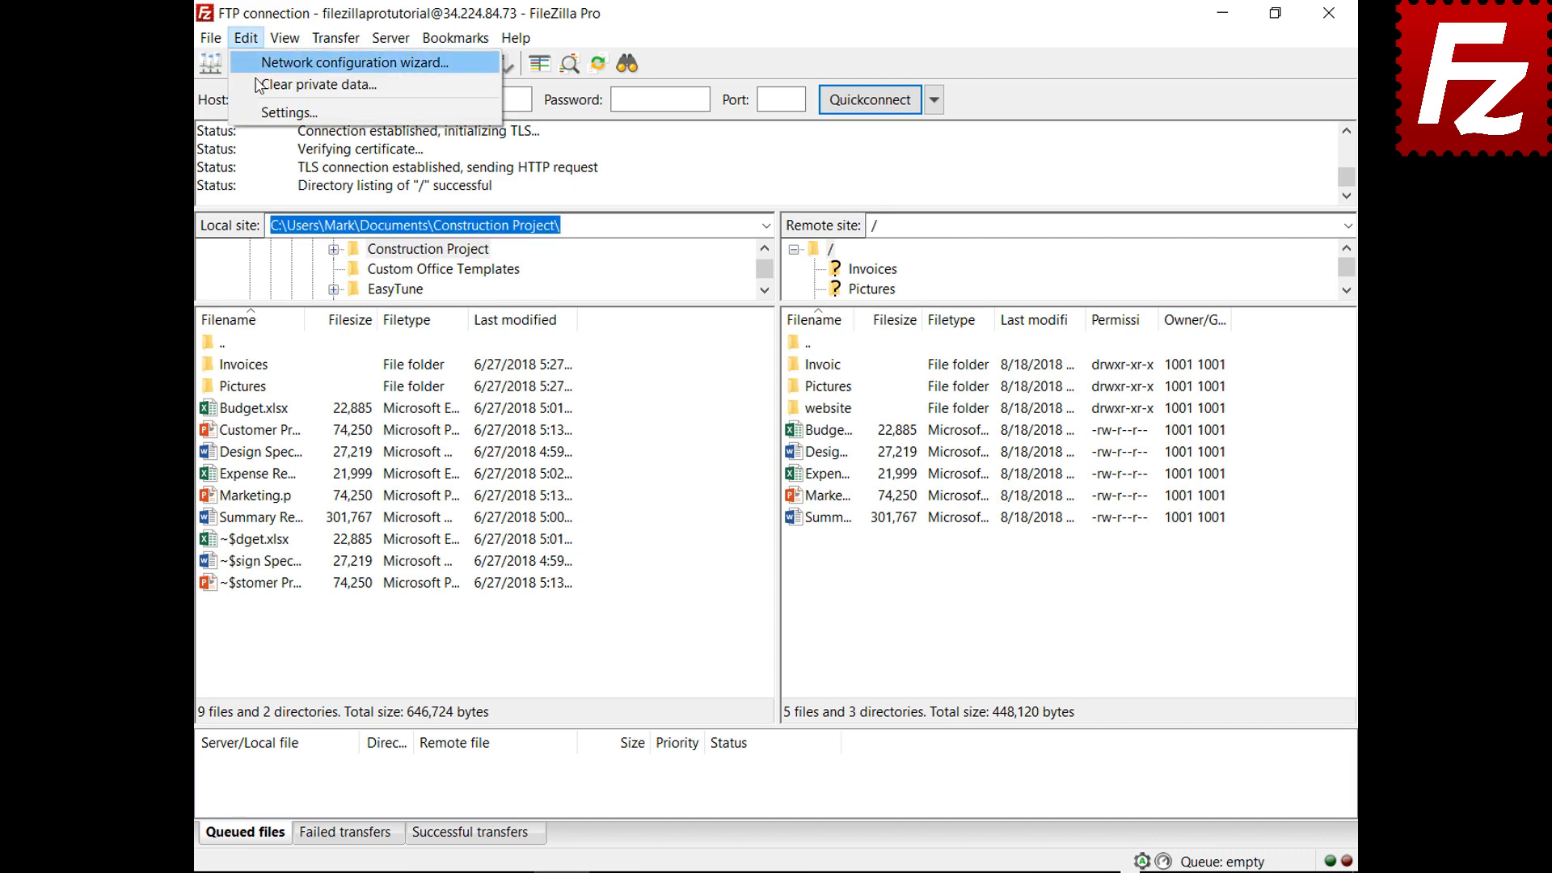
pyautogui.click(267, 111)
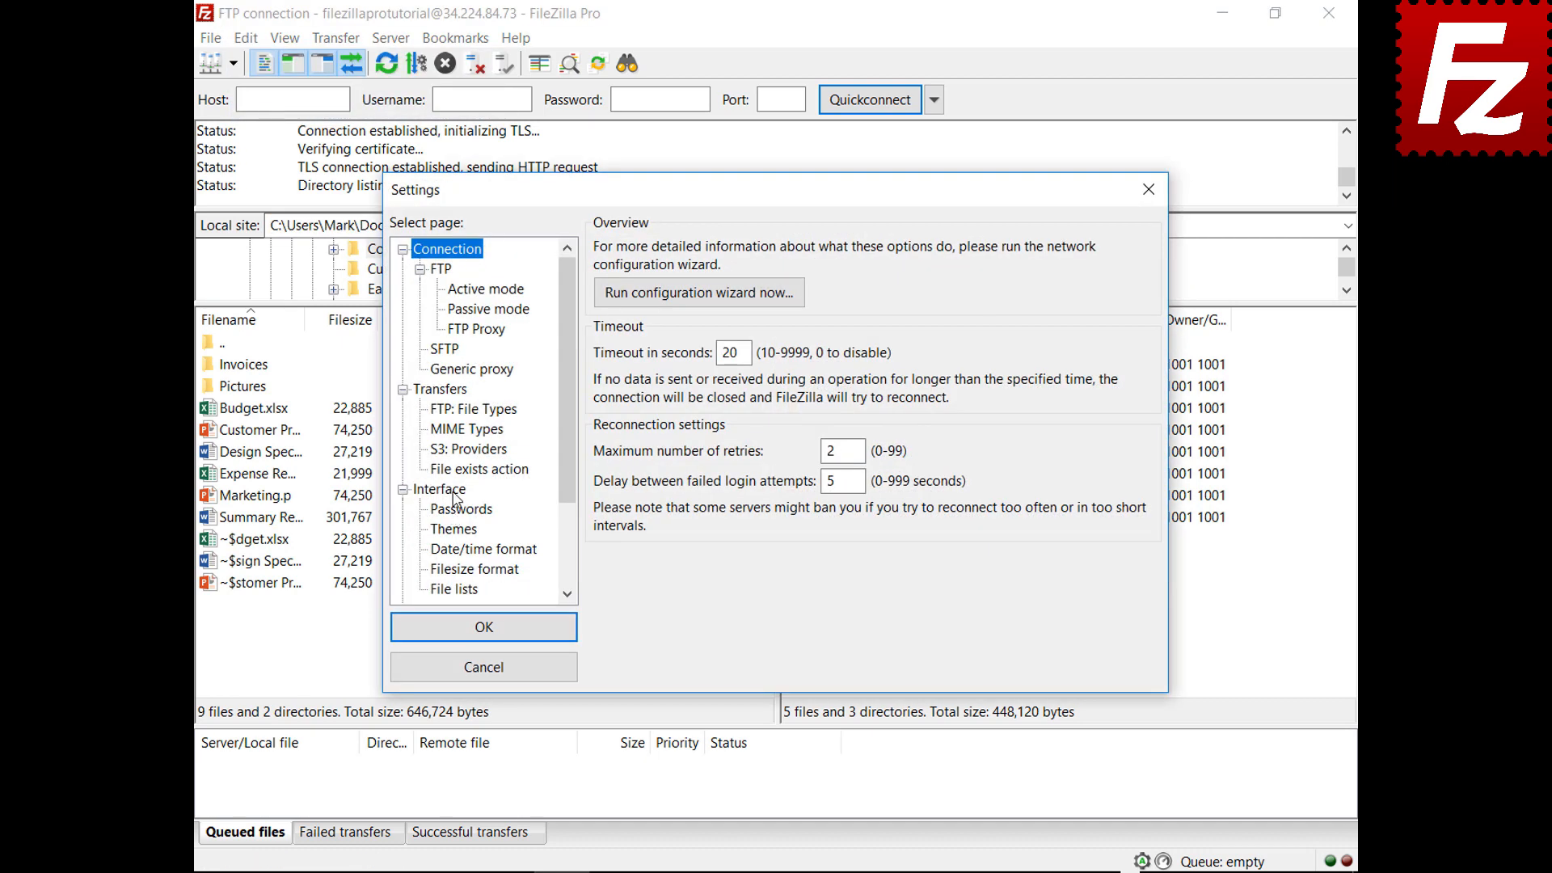
pyautogui.click(453, 491)
pyautogui.click(751, 579)
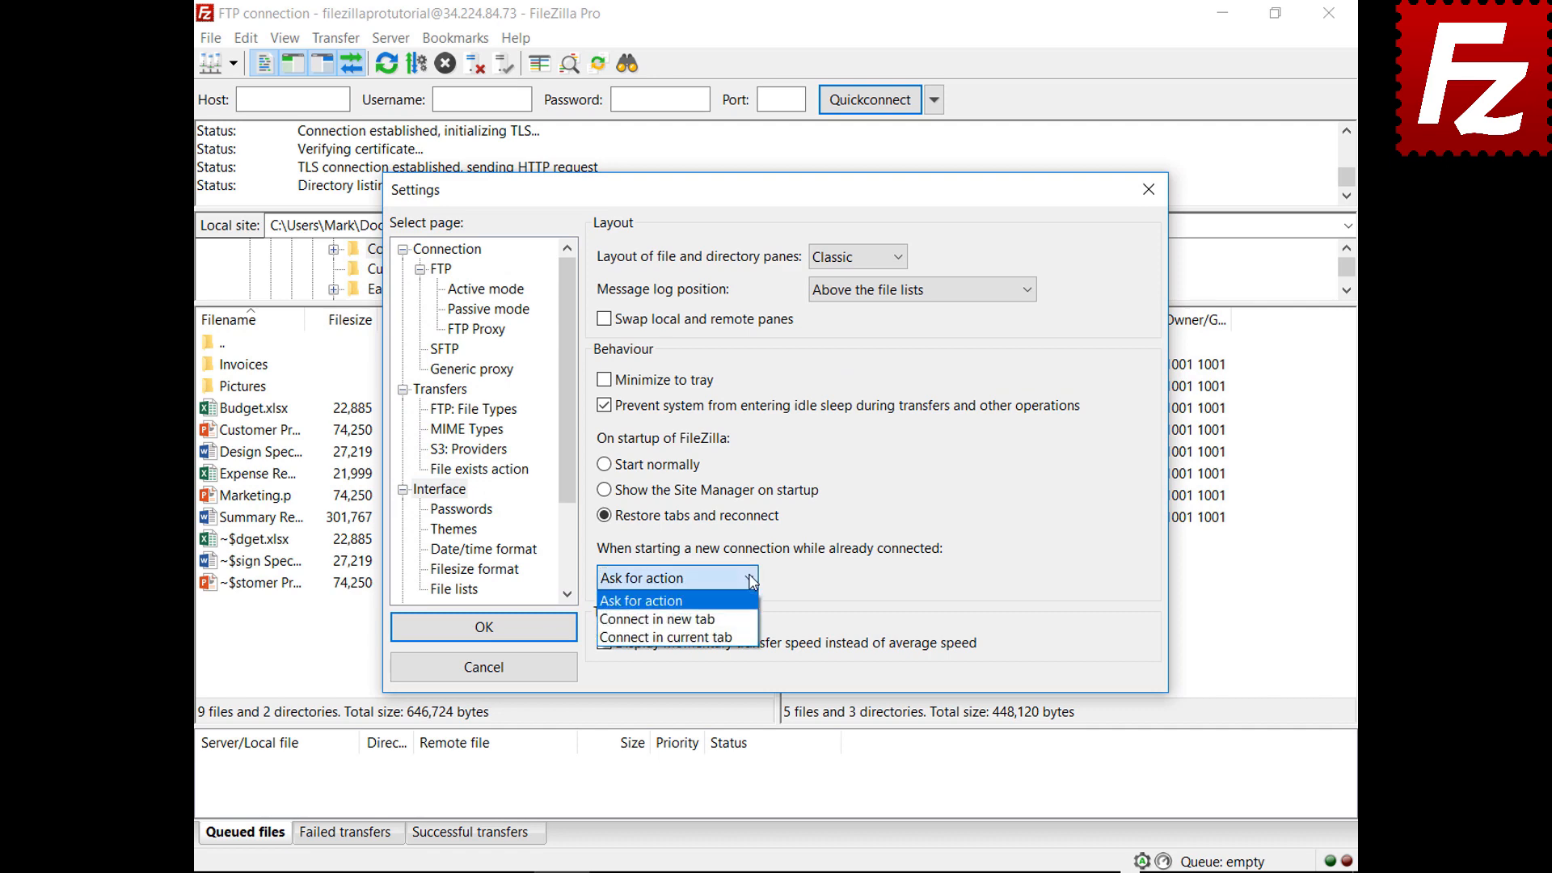
pyautogui.click(659, 619)
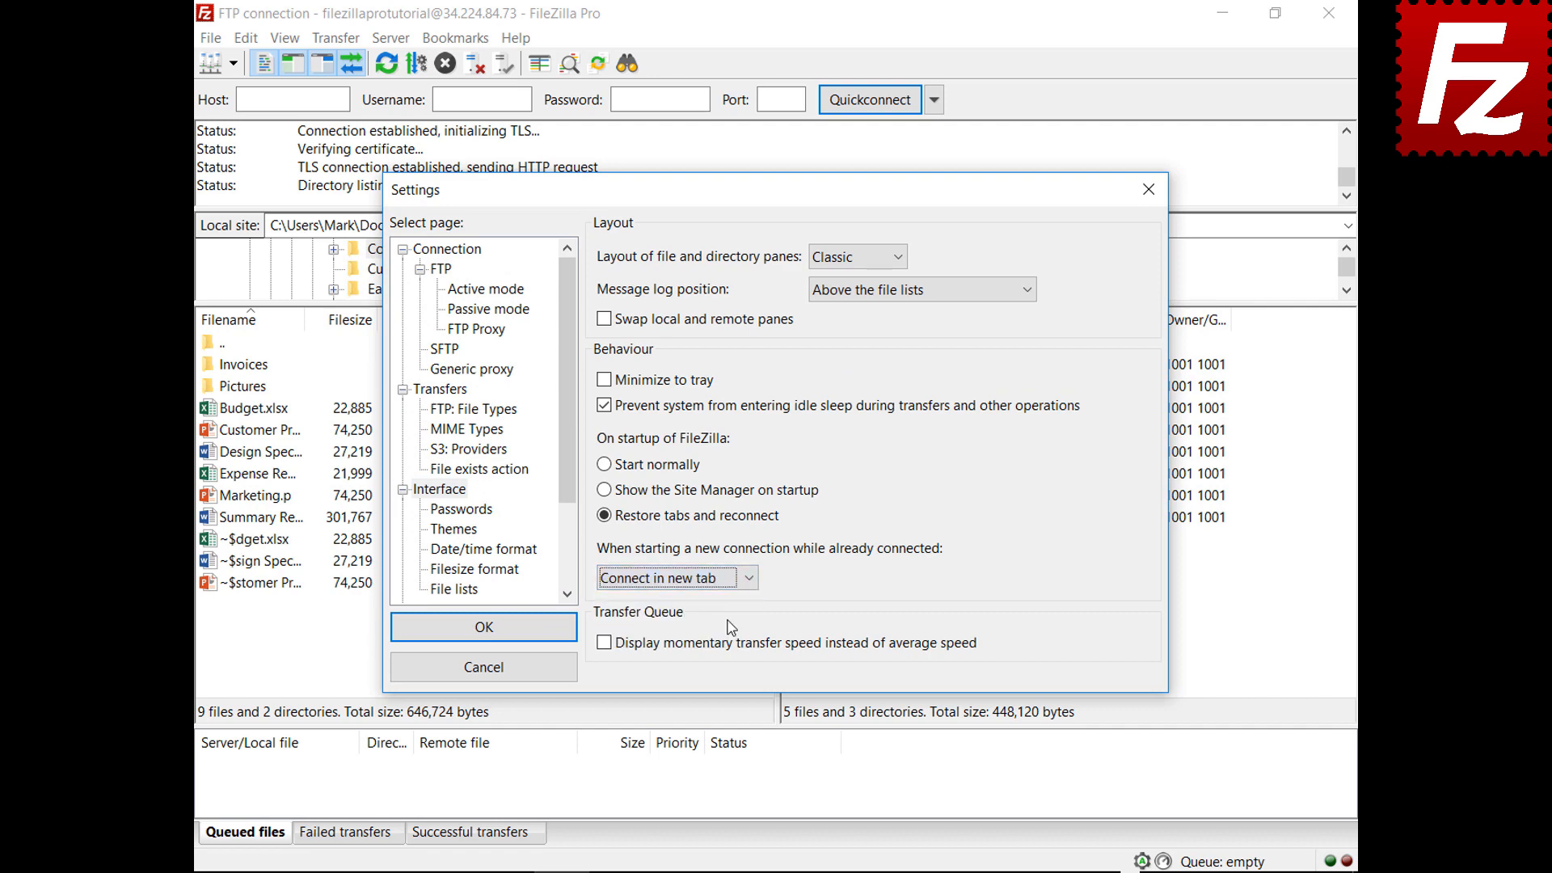
pyautogui.click(489, 637)
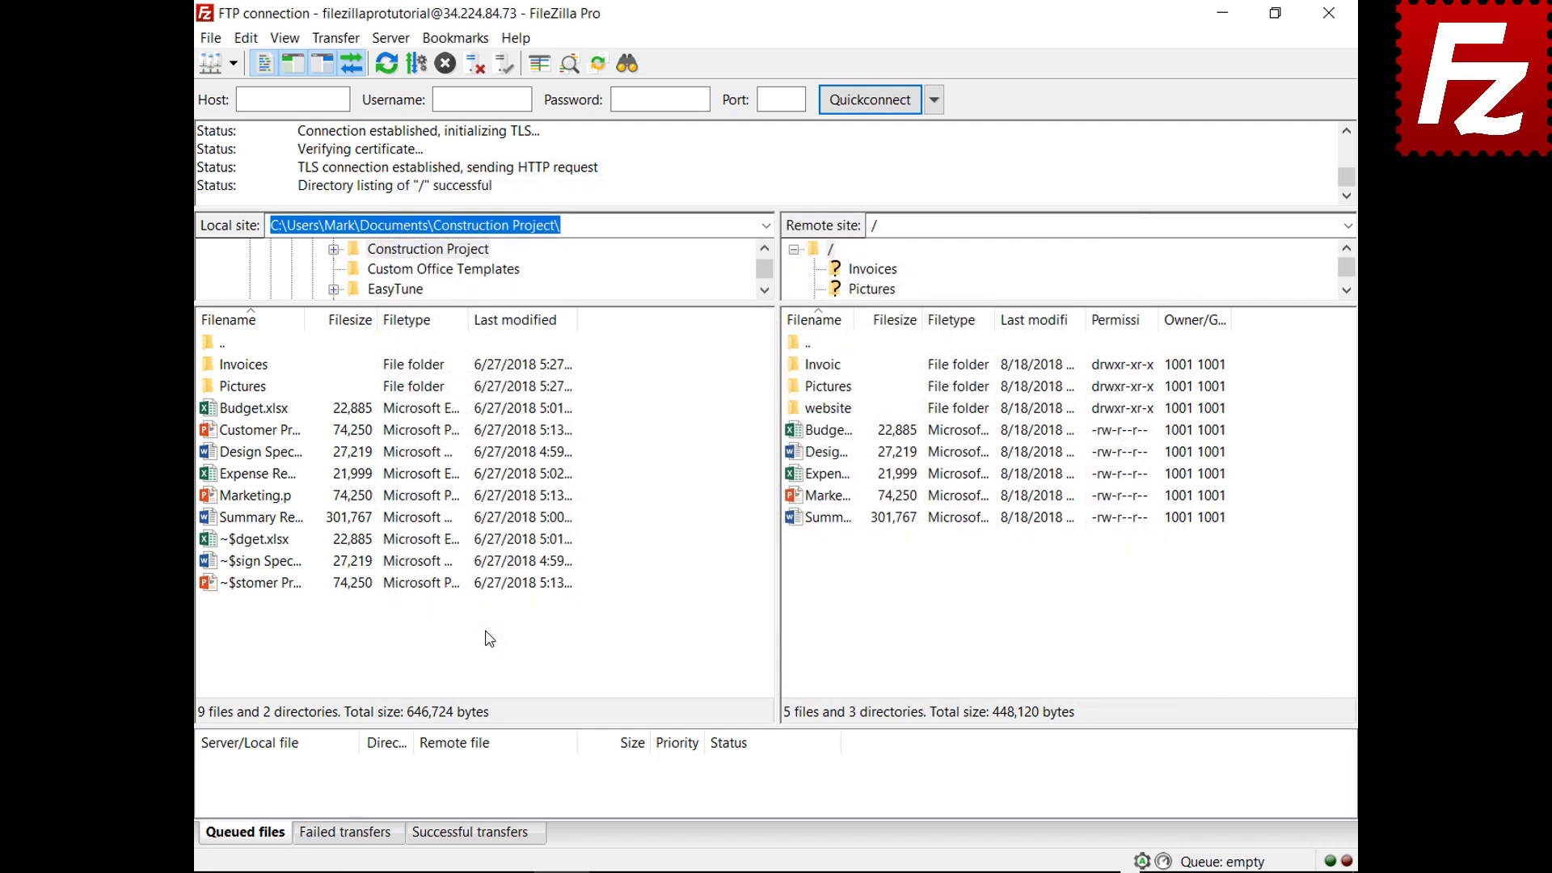
pyautogui.click(233, 63)
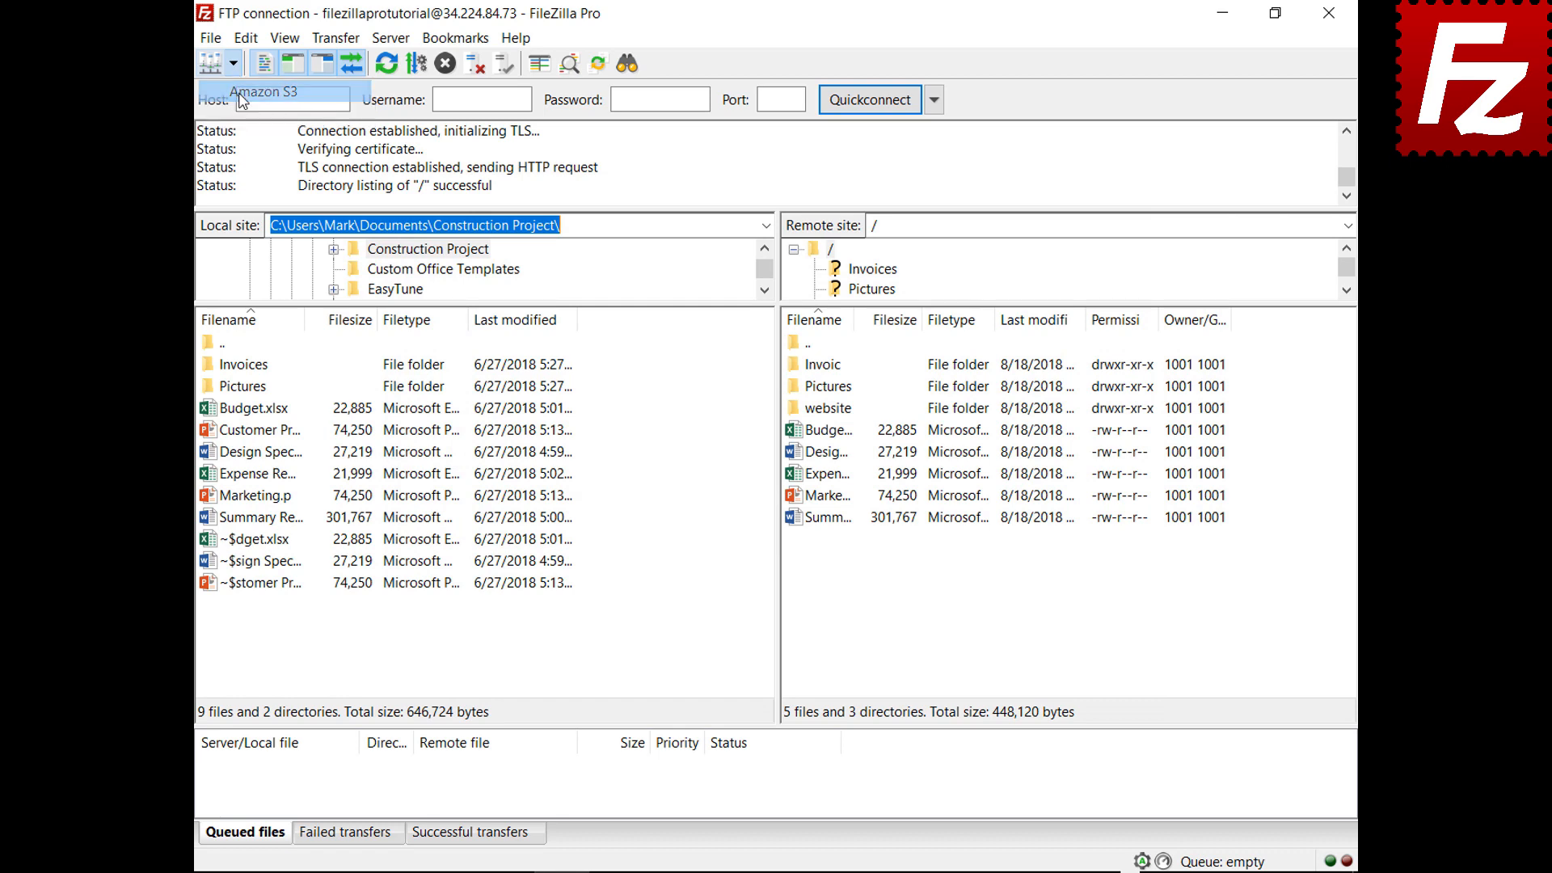
# Connect to the Amazon S3 site, then restart FileZilla Pro from its desktop icon
pyautogui.click(242, 95)
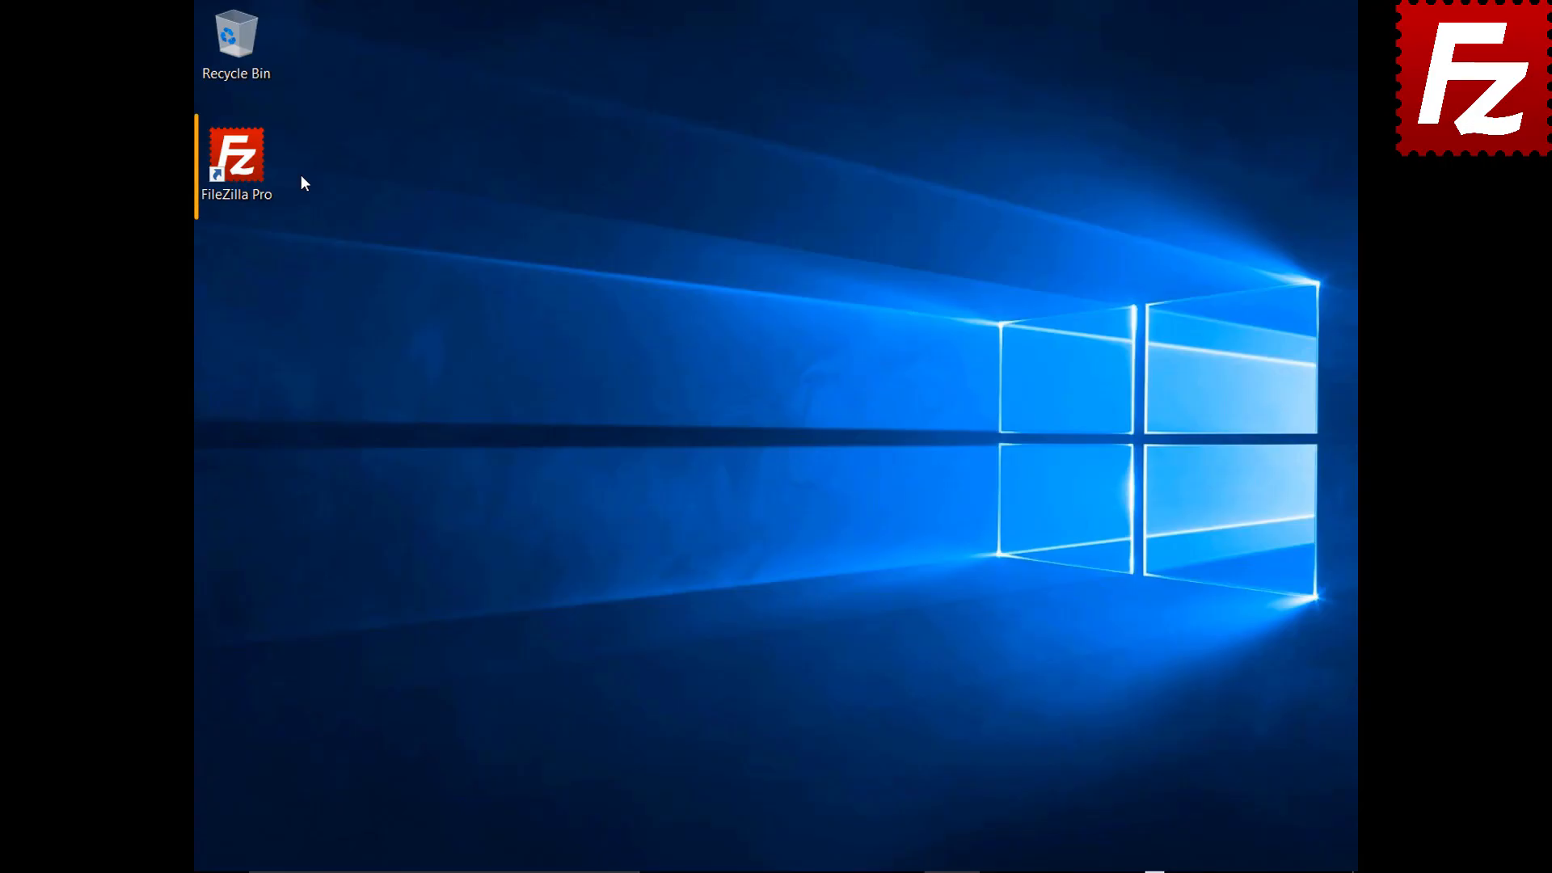
pyautogui.doubleClick(243, 166)
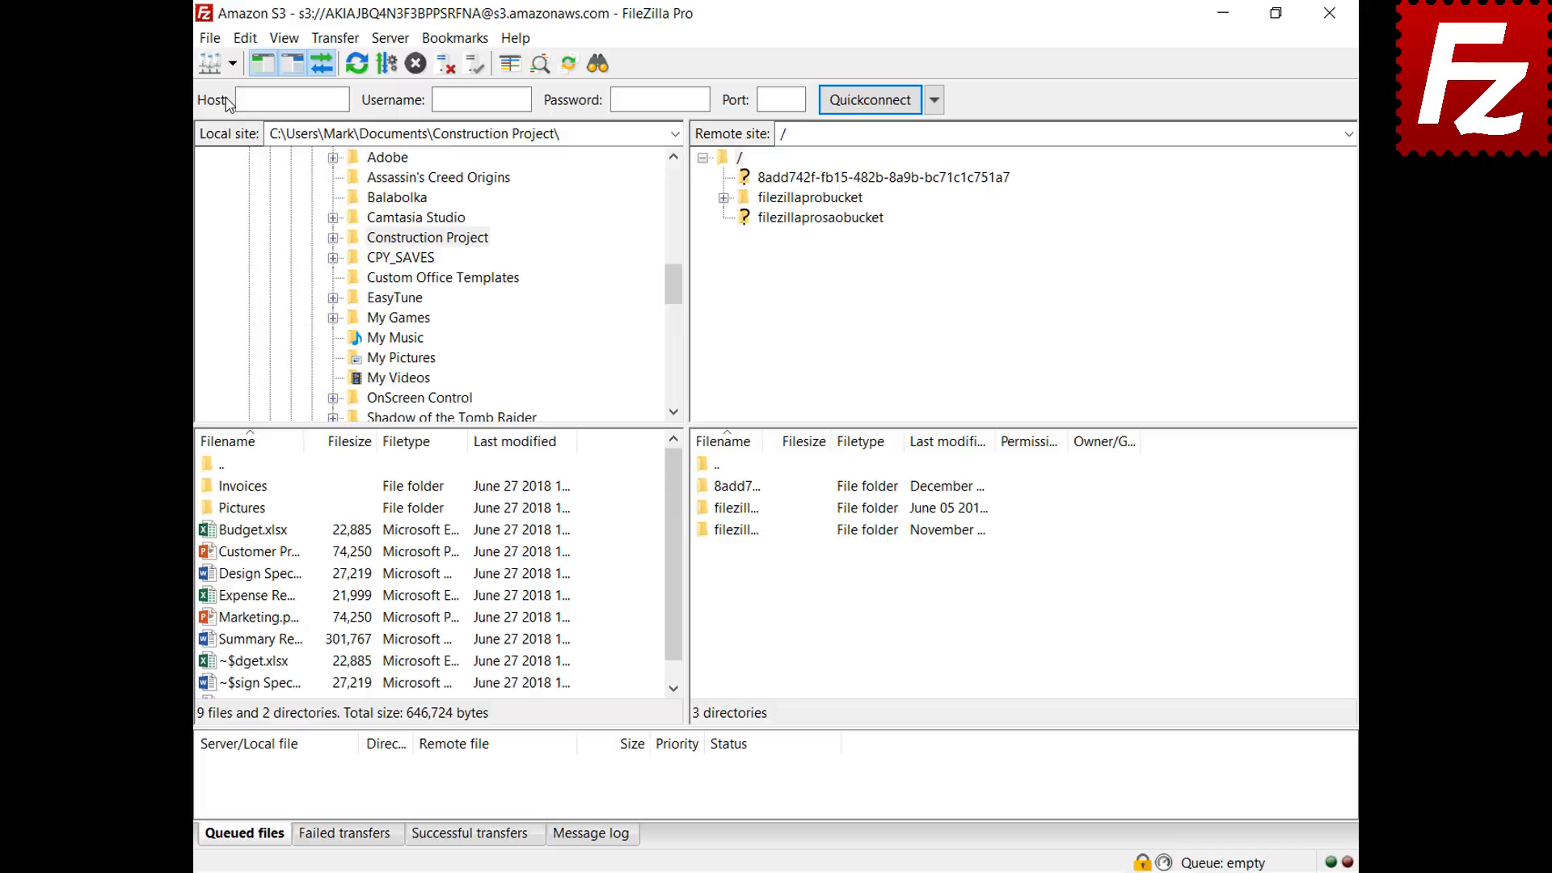
# Open a second Amazon S3 tab and browse into filezillaprobucket
pyautogui.click(232, 64)
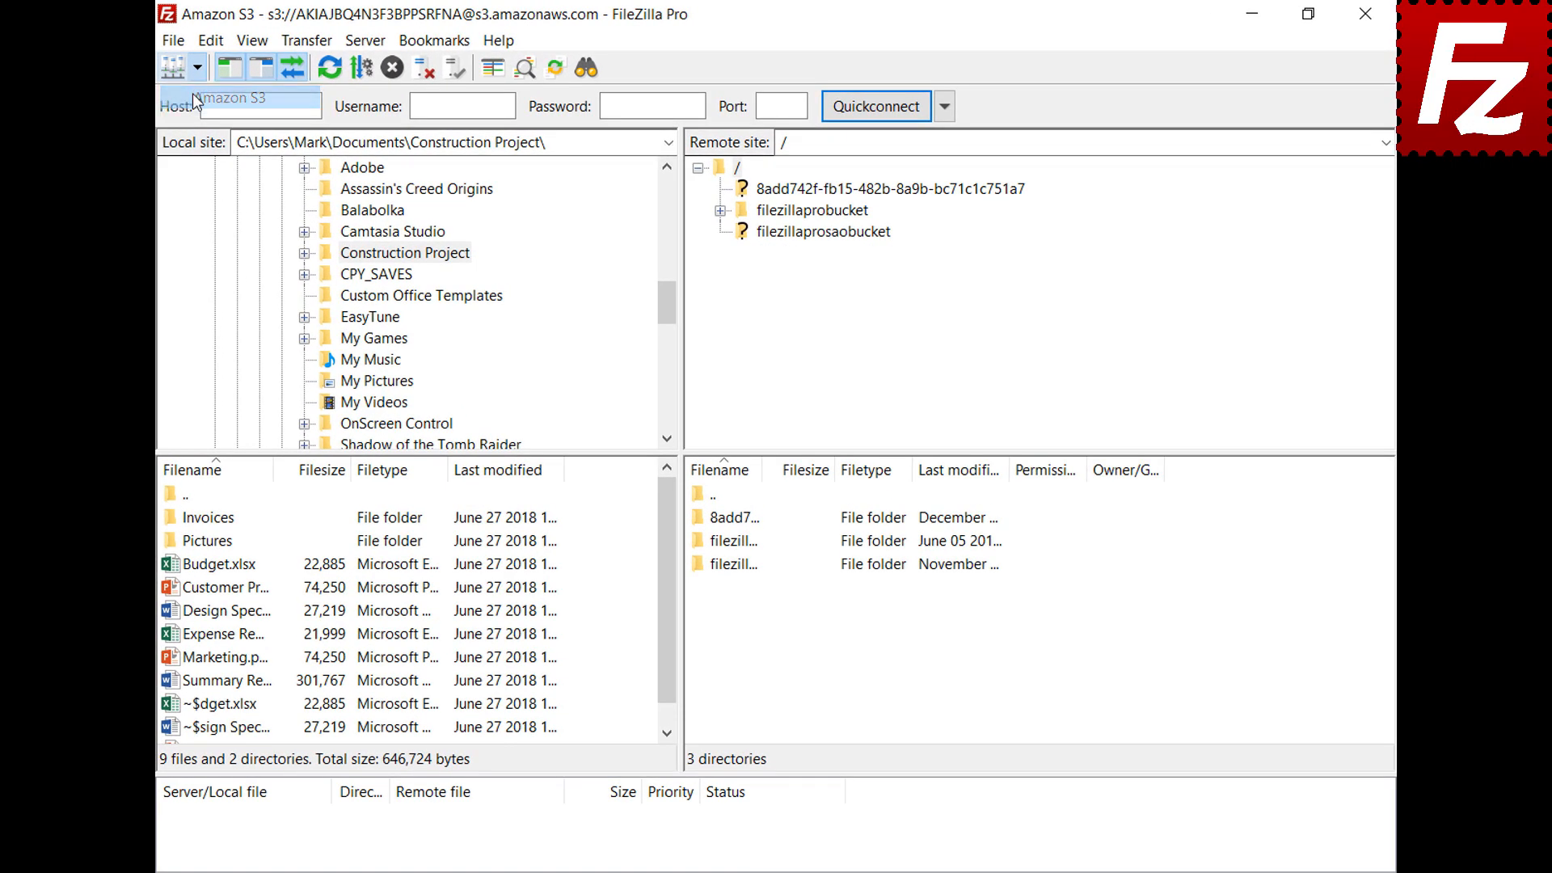
pyautogui.click(192, 96)
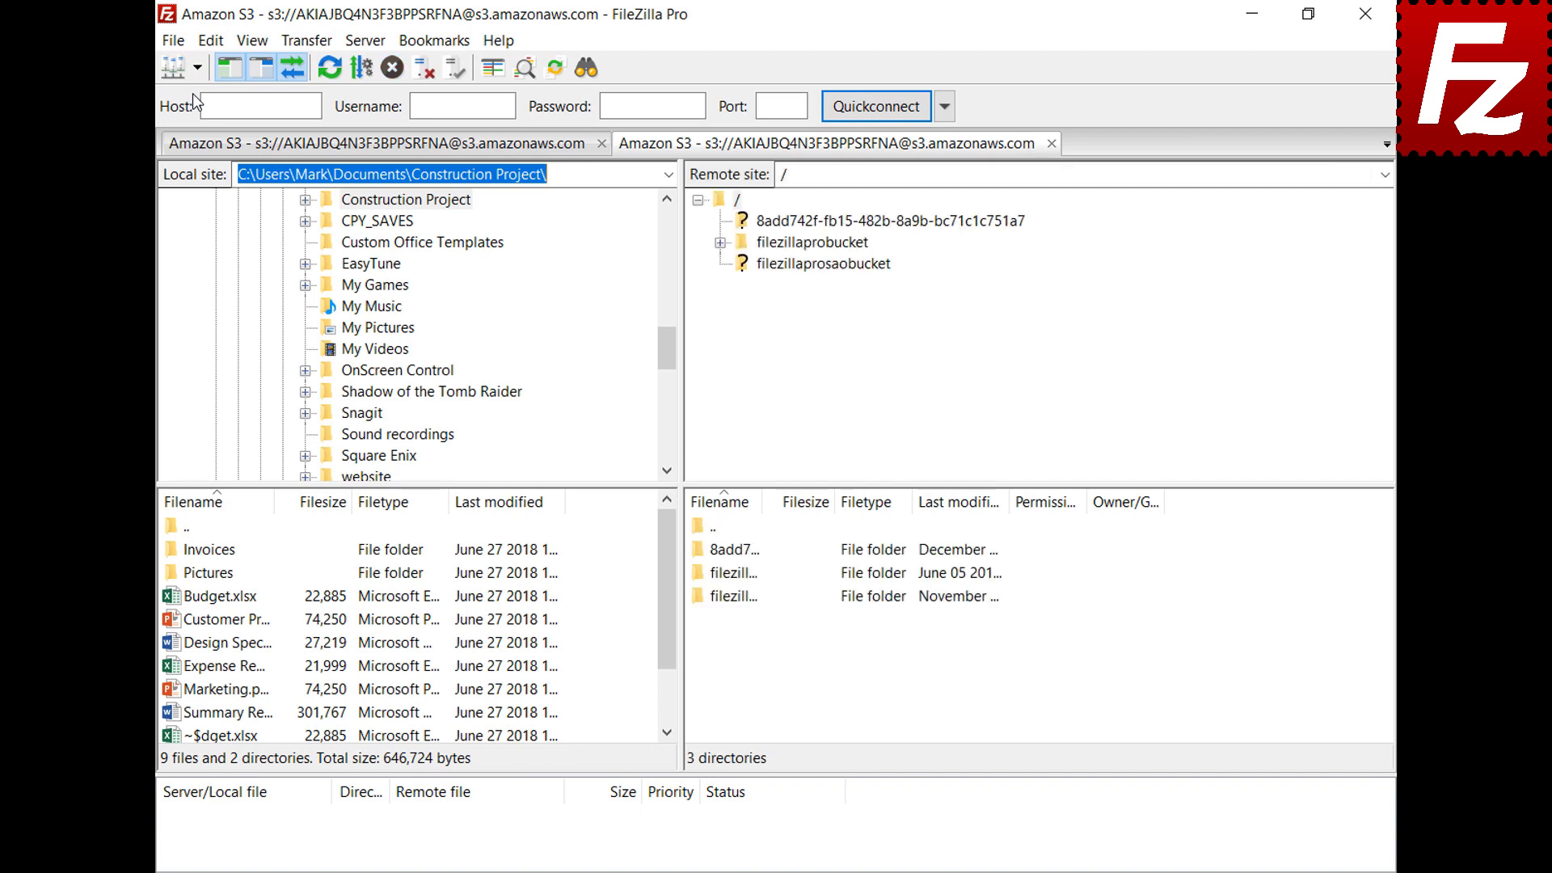
pyautogui.click(826, 248)
# Add a 'New line' to README in Notepad, save it, and upload it back to the bucket
pyautogui.rightClick(728, 671)
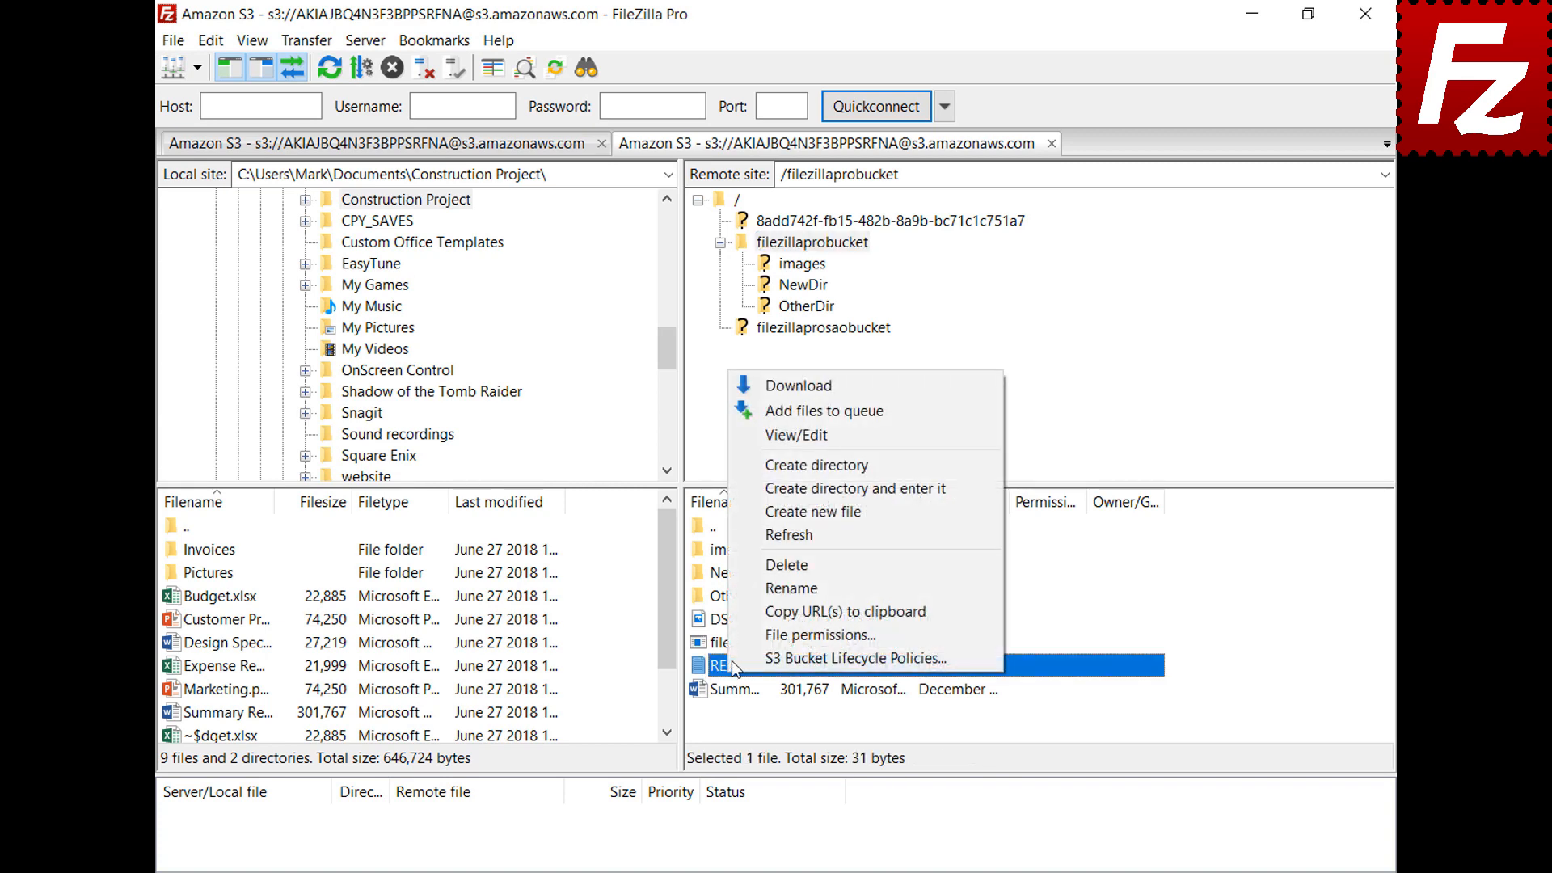
pyautogui.click(798, 441)
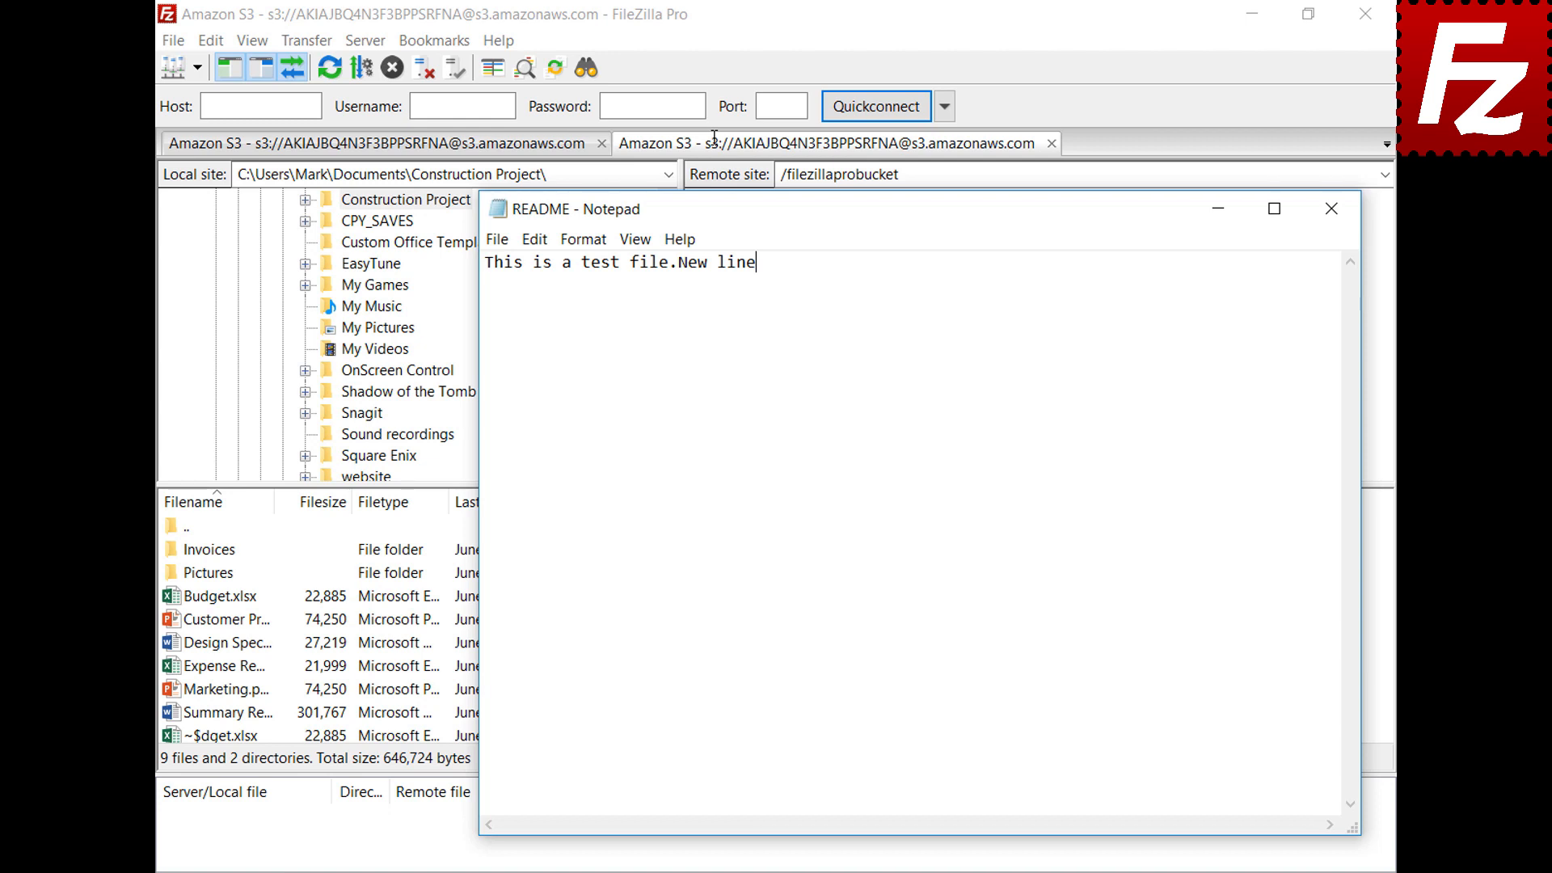
pyautogui.press('Return')
pyautogui.write('New line')
pyautogui.click(1333, 220)
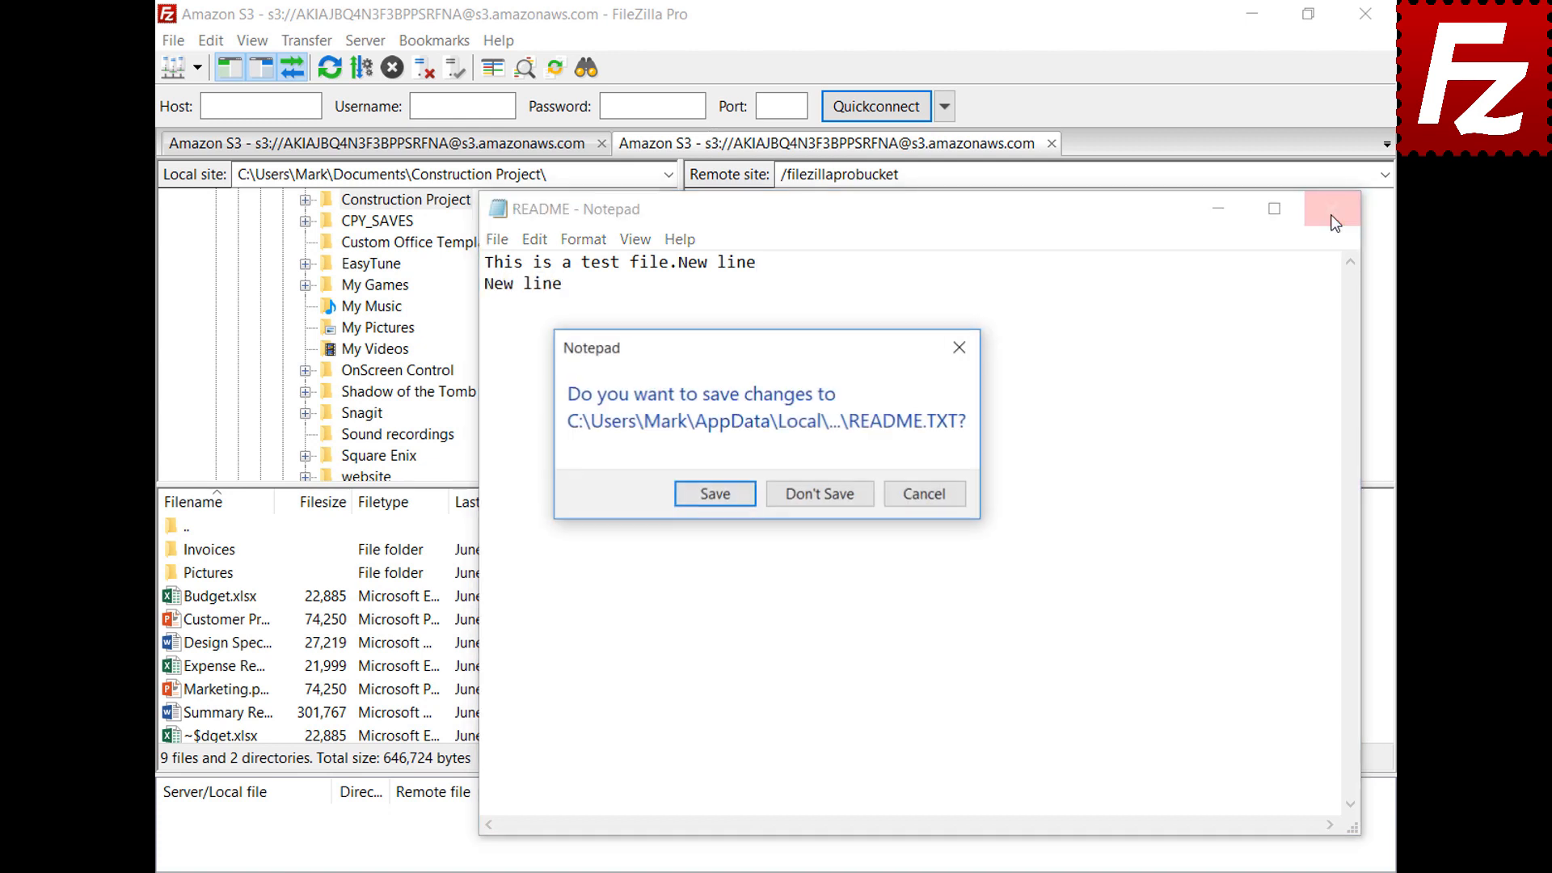
pyautogui.click(713, 499)
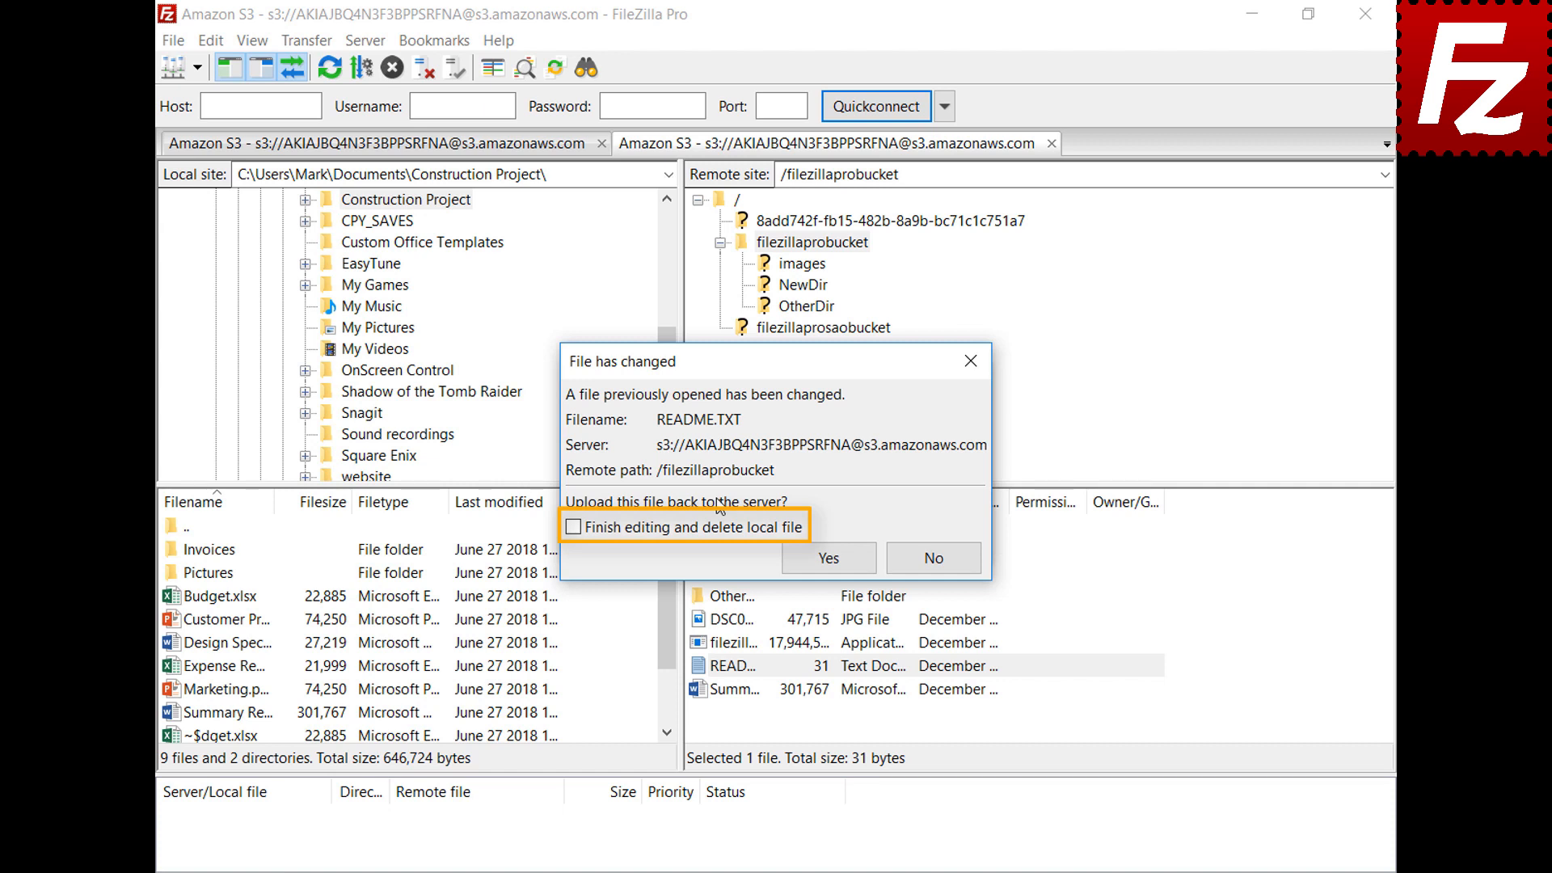
pyautogui.click(845, 565)
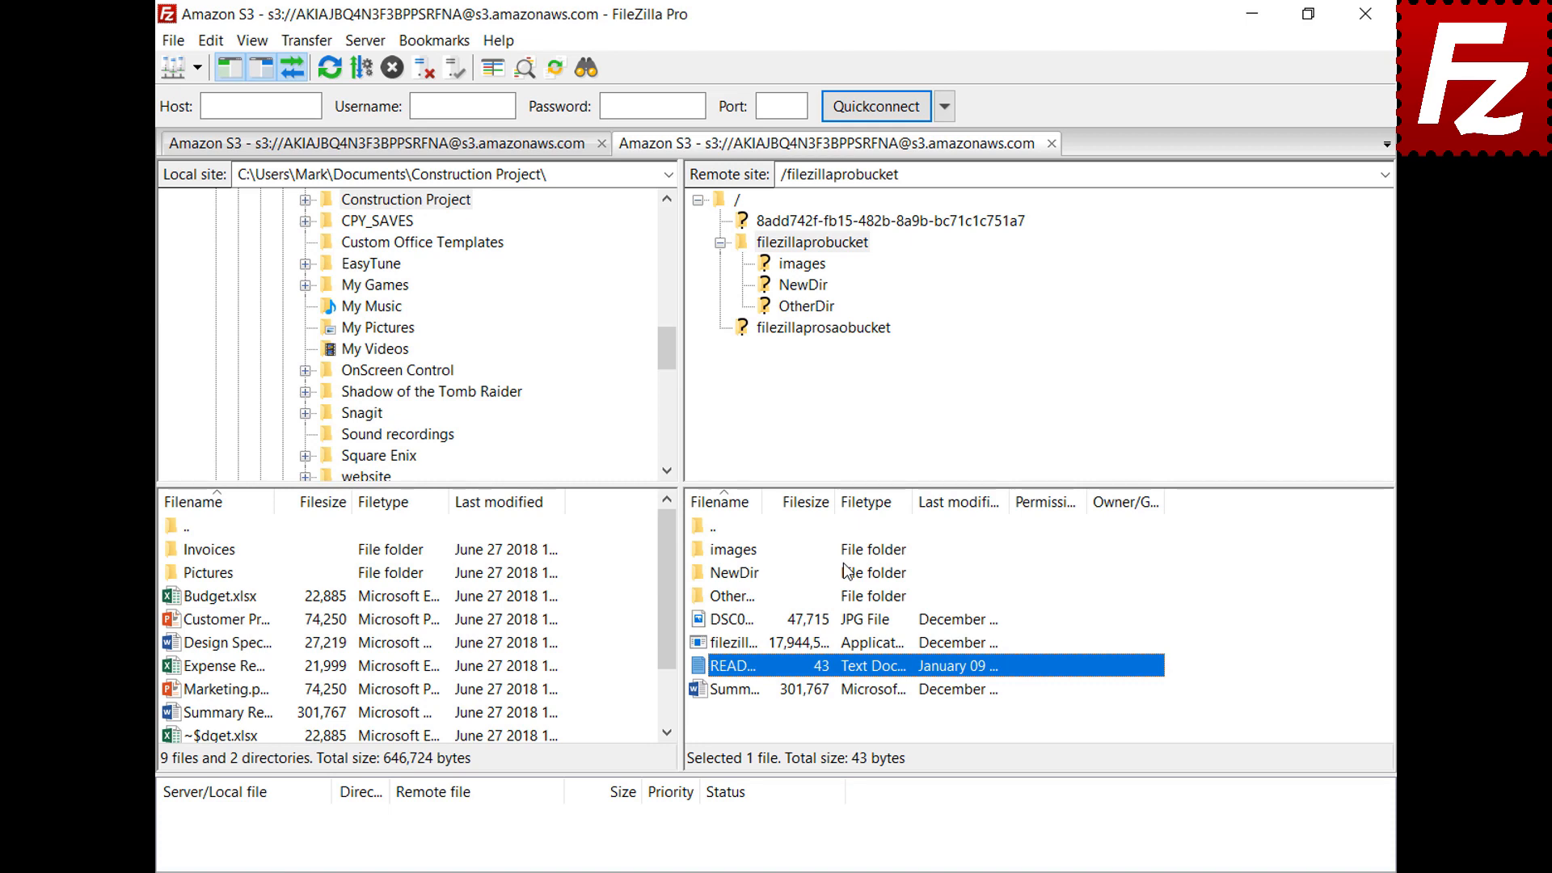
pyautogui.click(171, 40)
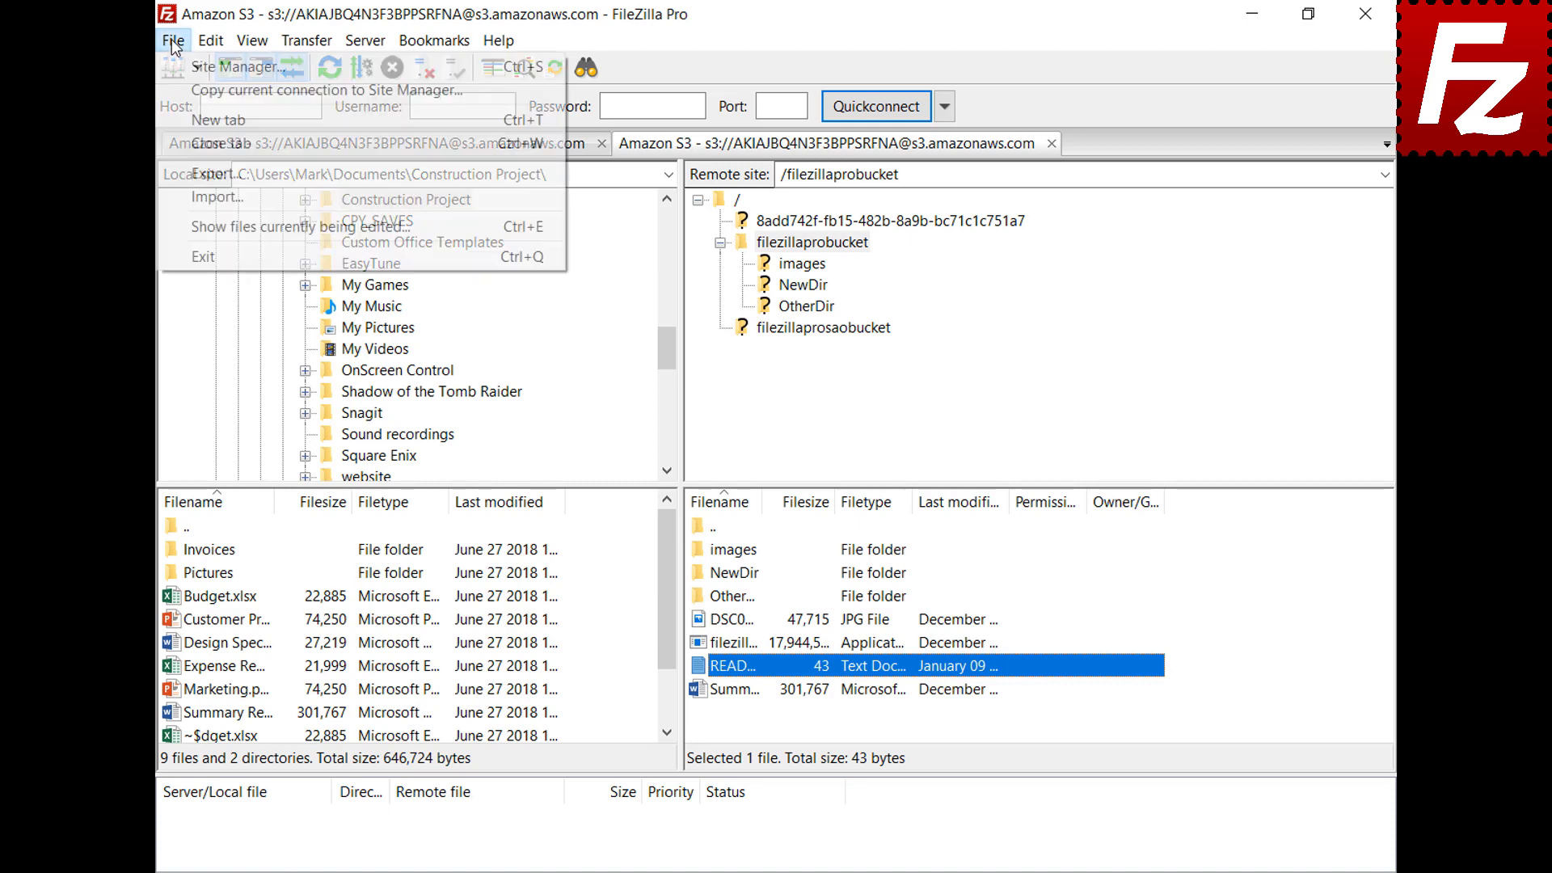
pyautogui.click(203, 225)
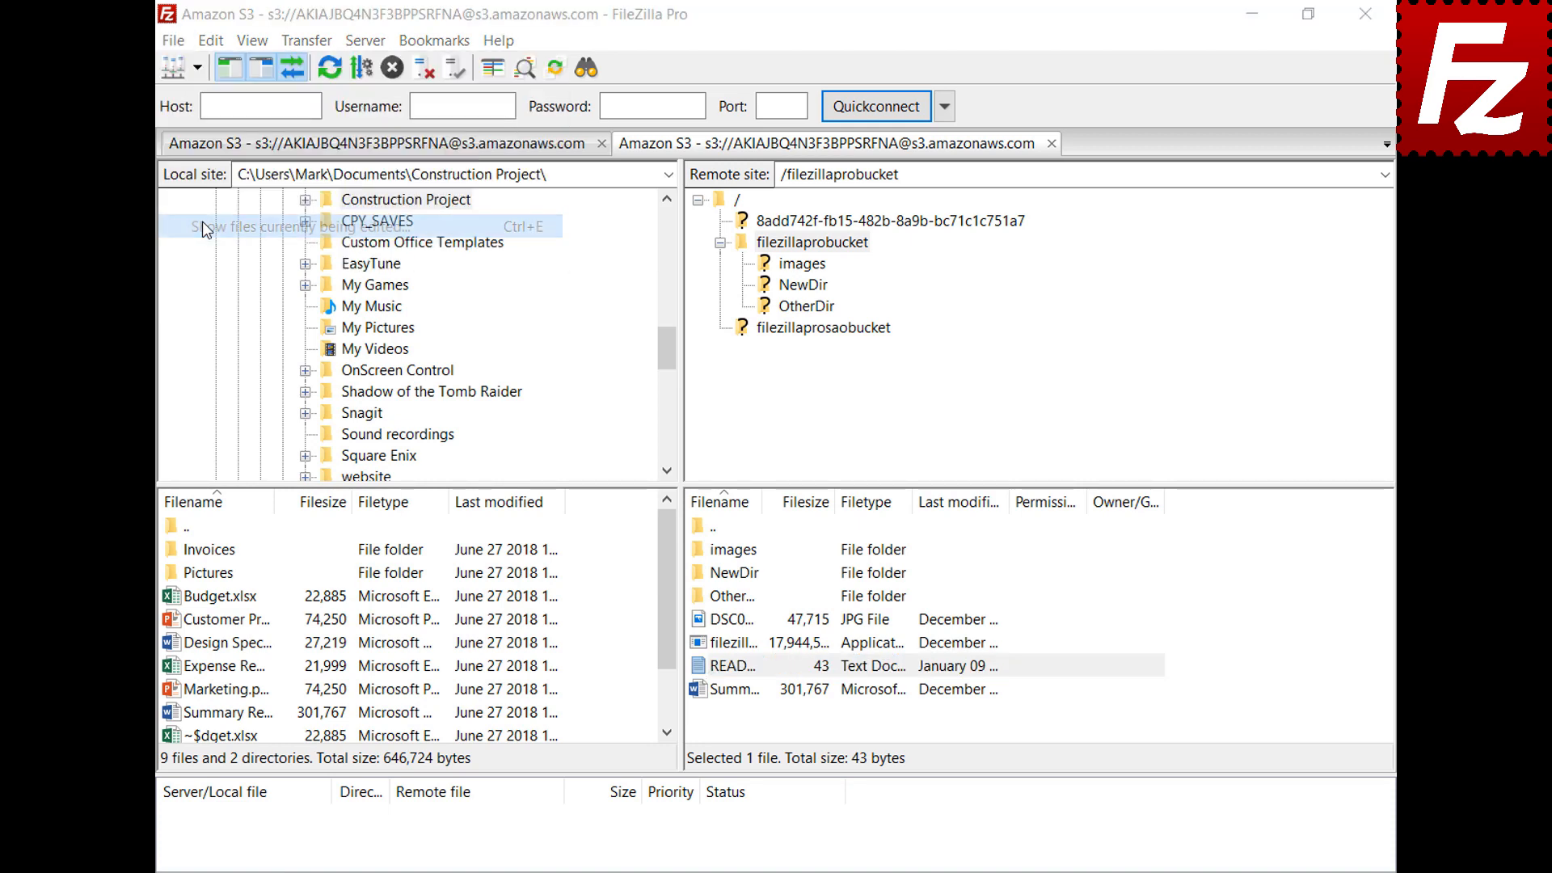
pyautogui.click(724, 389)
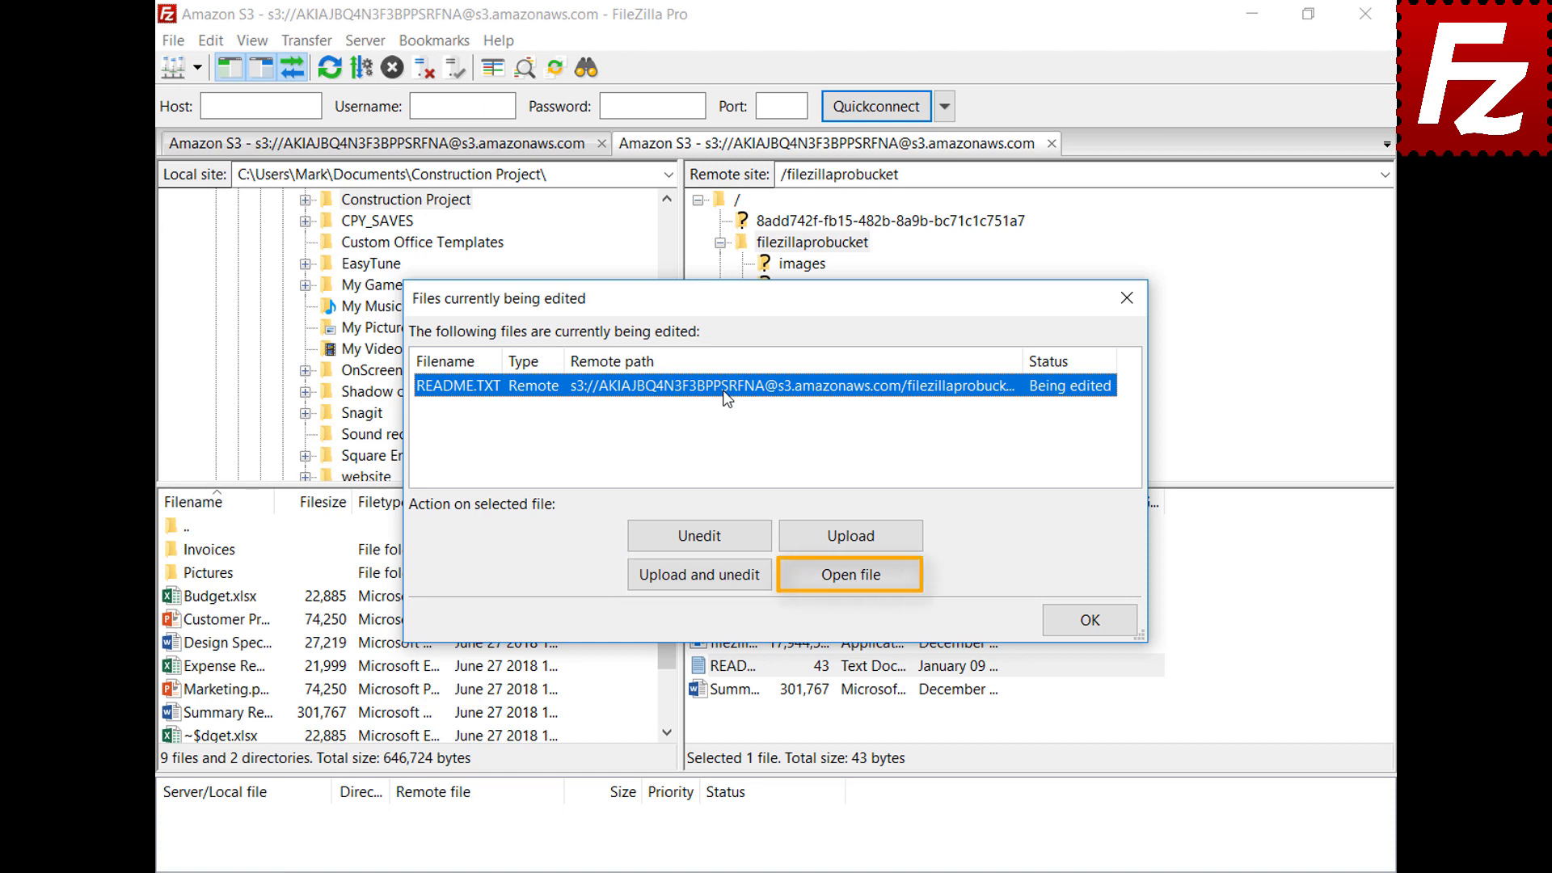
pyautogui.click(1091, 620)
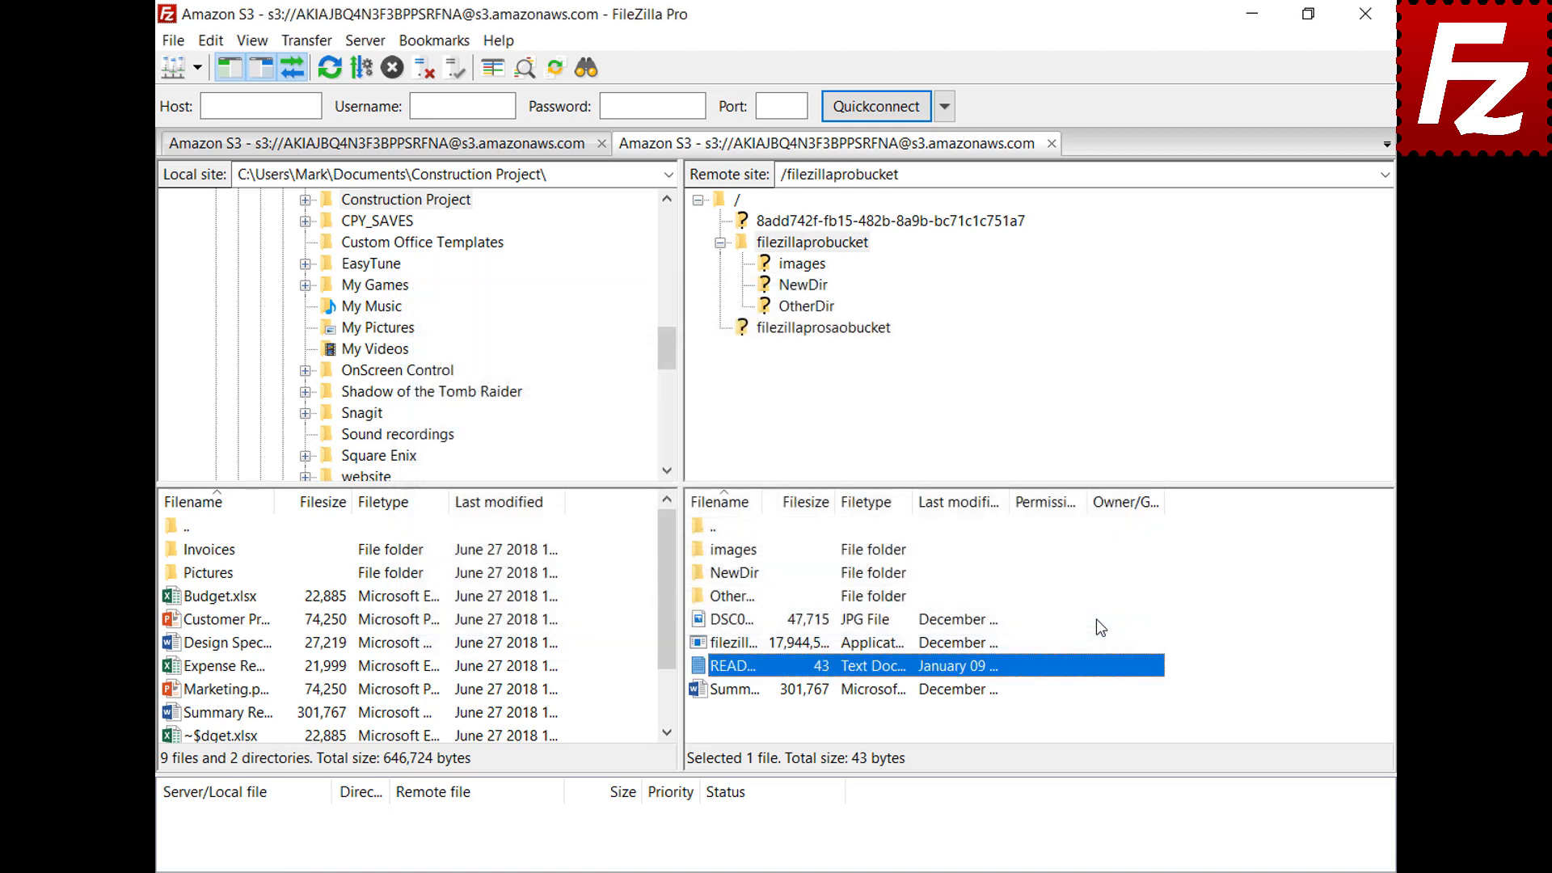
pyautogui.click(211, 45)
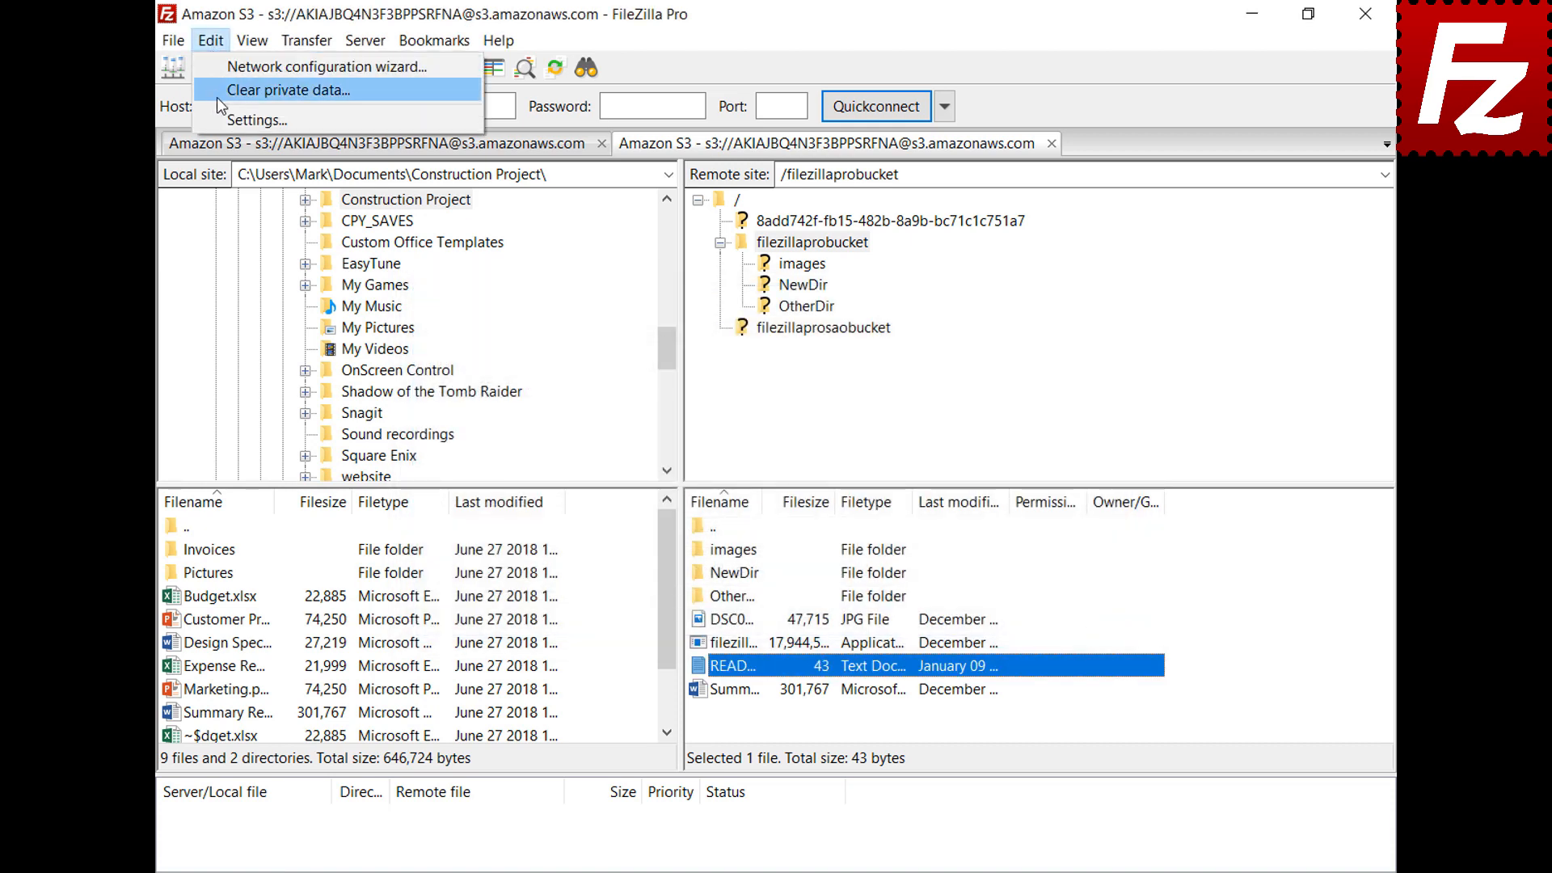
# Add a custom filetype association opening jpg files with "C:\Windows\system32\mspaint.exe"
pyautogui.click(221, 121)
pyautogui.scroll(-2, 555, 363)
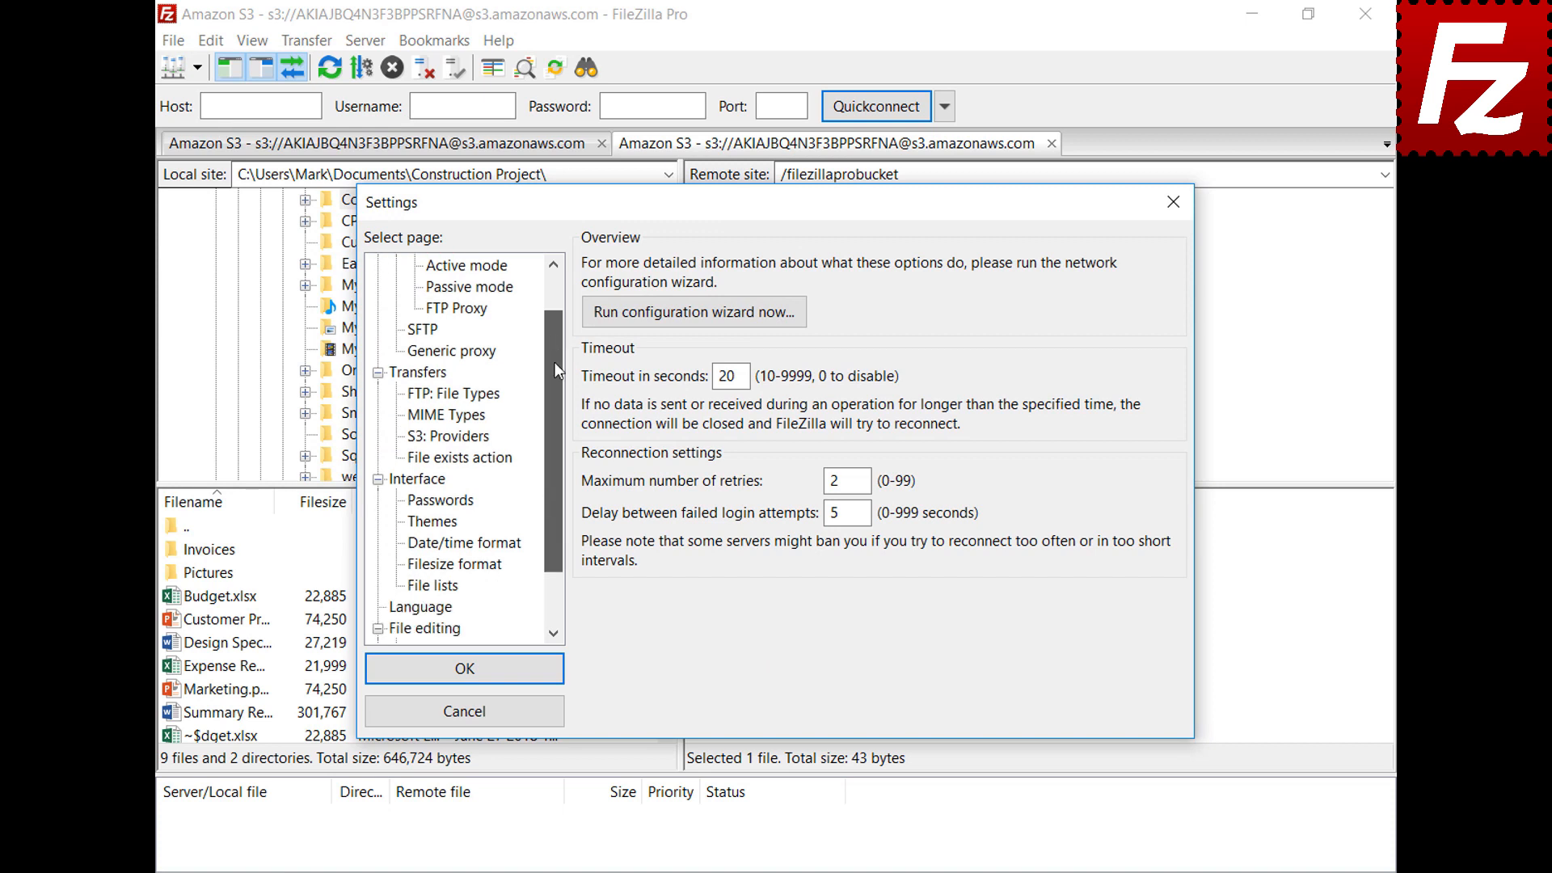
pyautogui.click(400, 546)
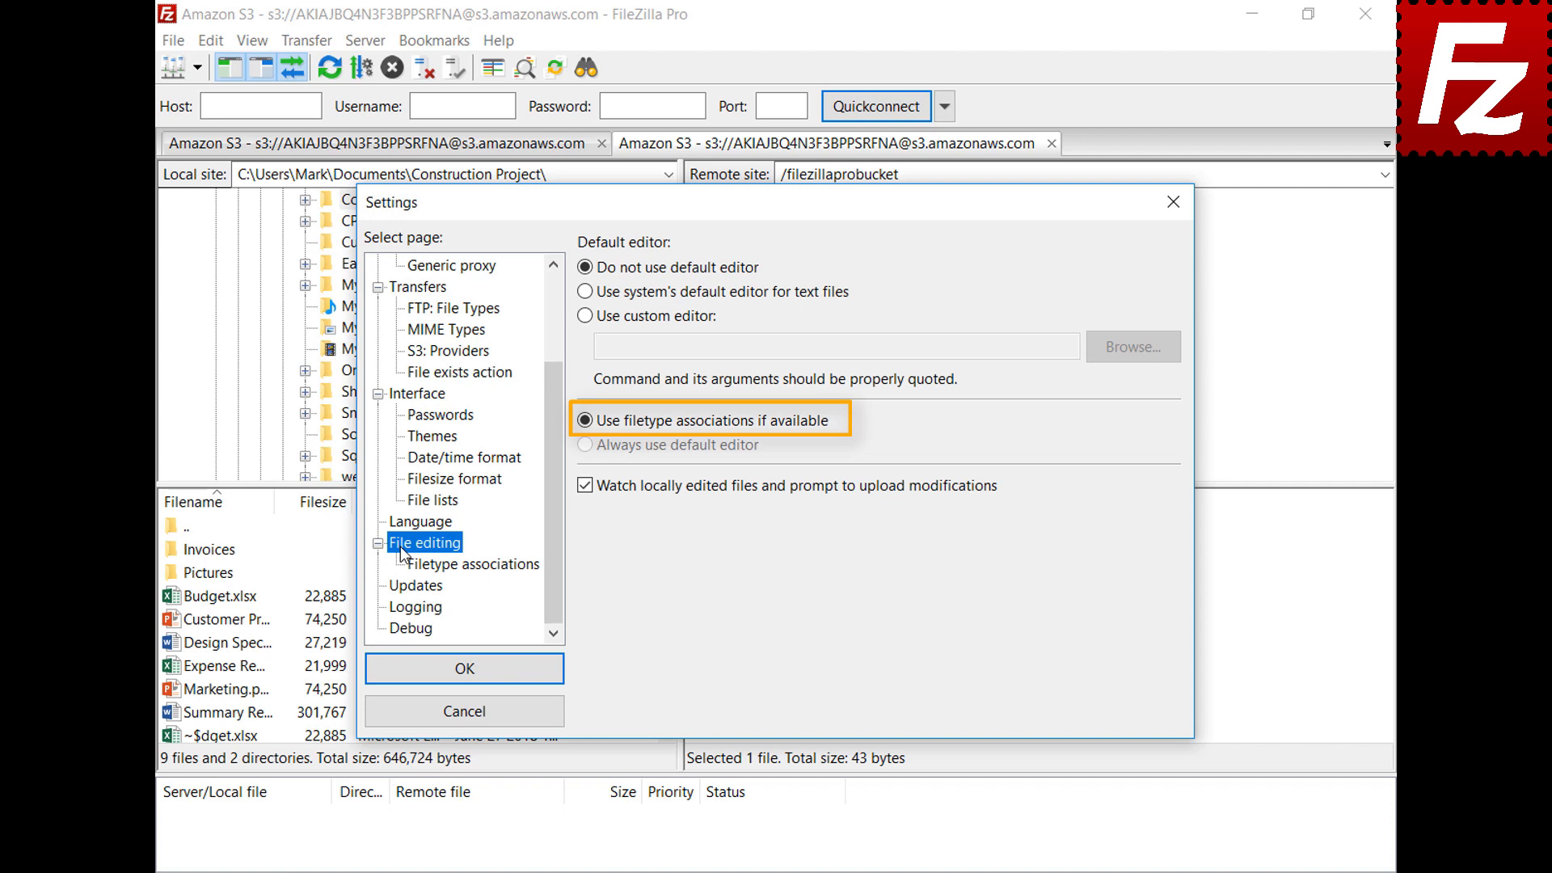
pyautogui.click(486, 571)
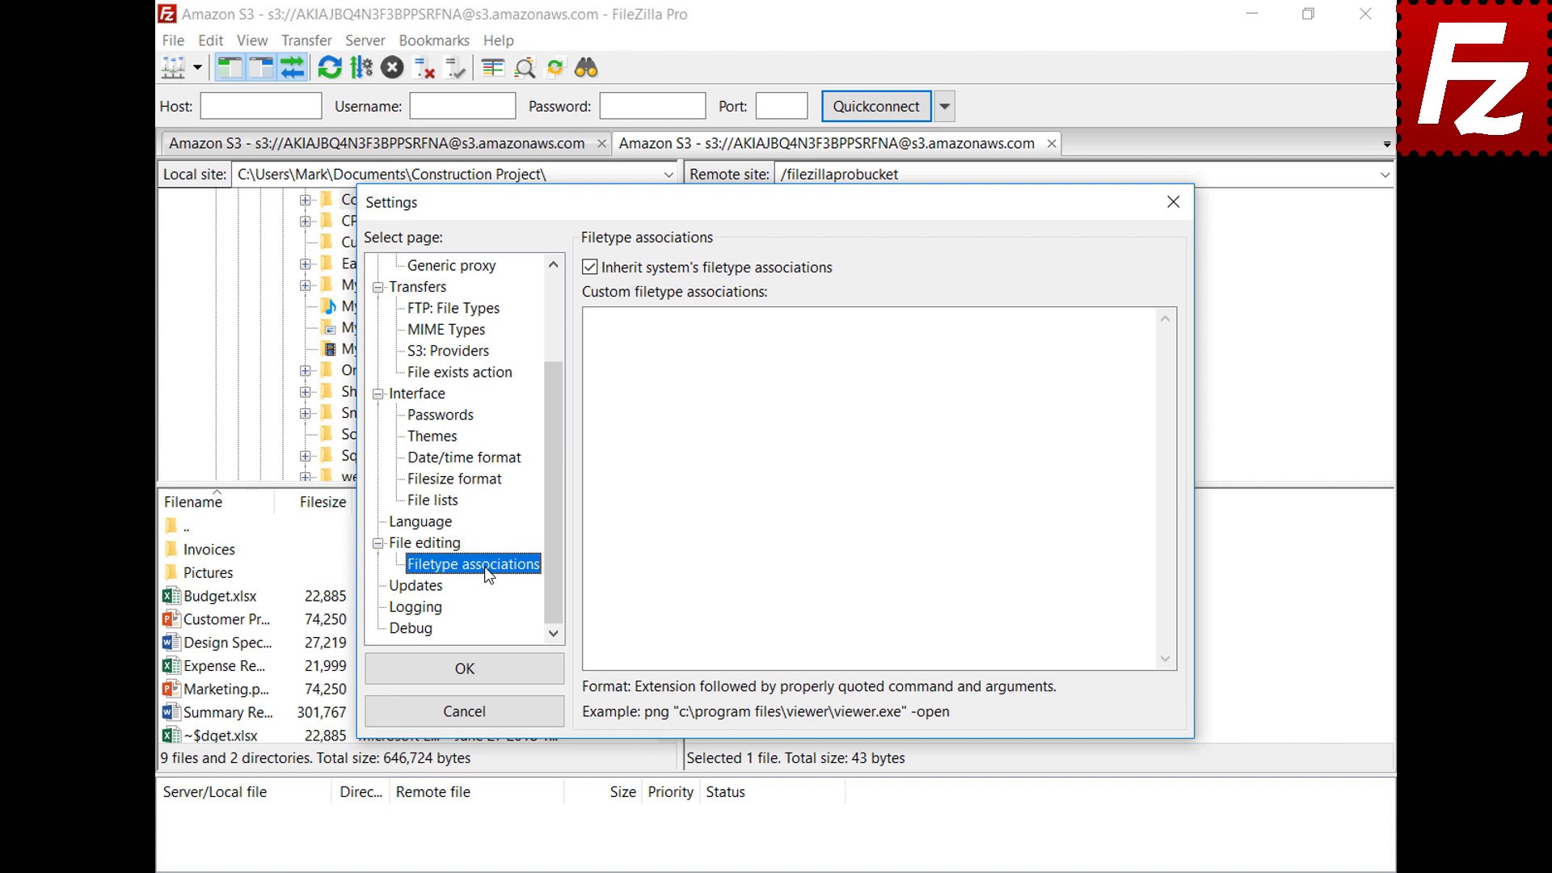
pyautogui.click(1120, 337)
pyautogui.write('jpg "C:\\Windows\\system32\\mspaint.exe"')
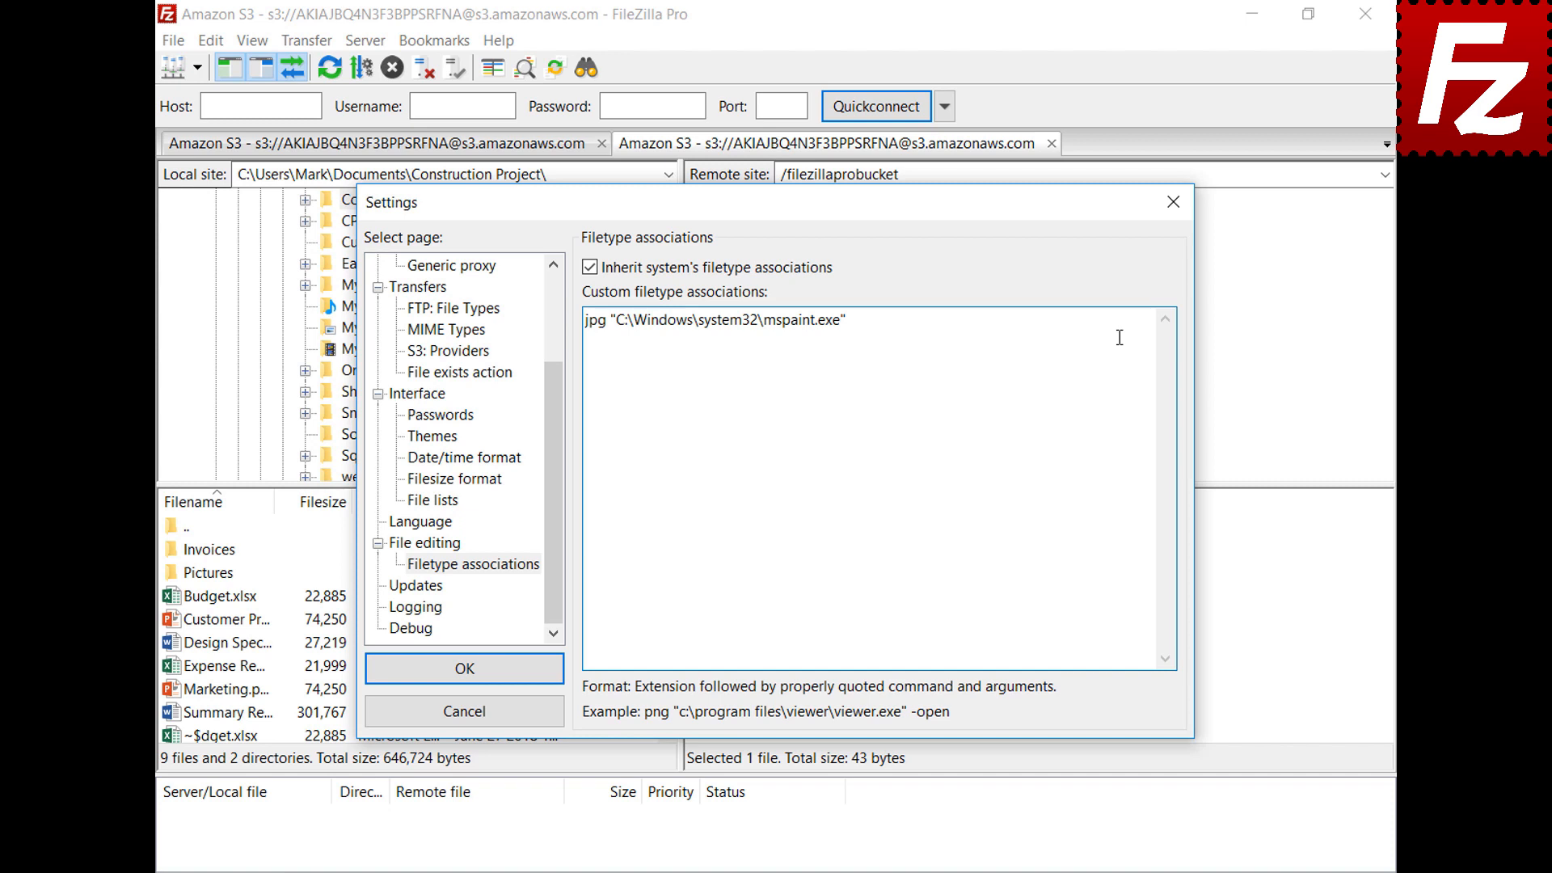
# Save the jpg association, then open the remote DSC00079 photo in Paint and close it
pyautogui.click(381, 679)
pyautogui.rightClick(696, 620)
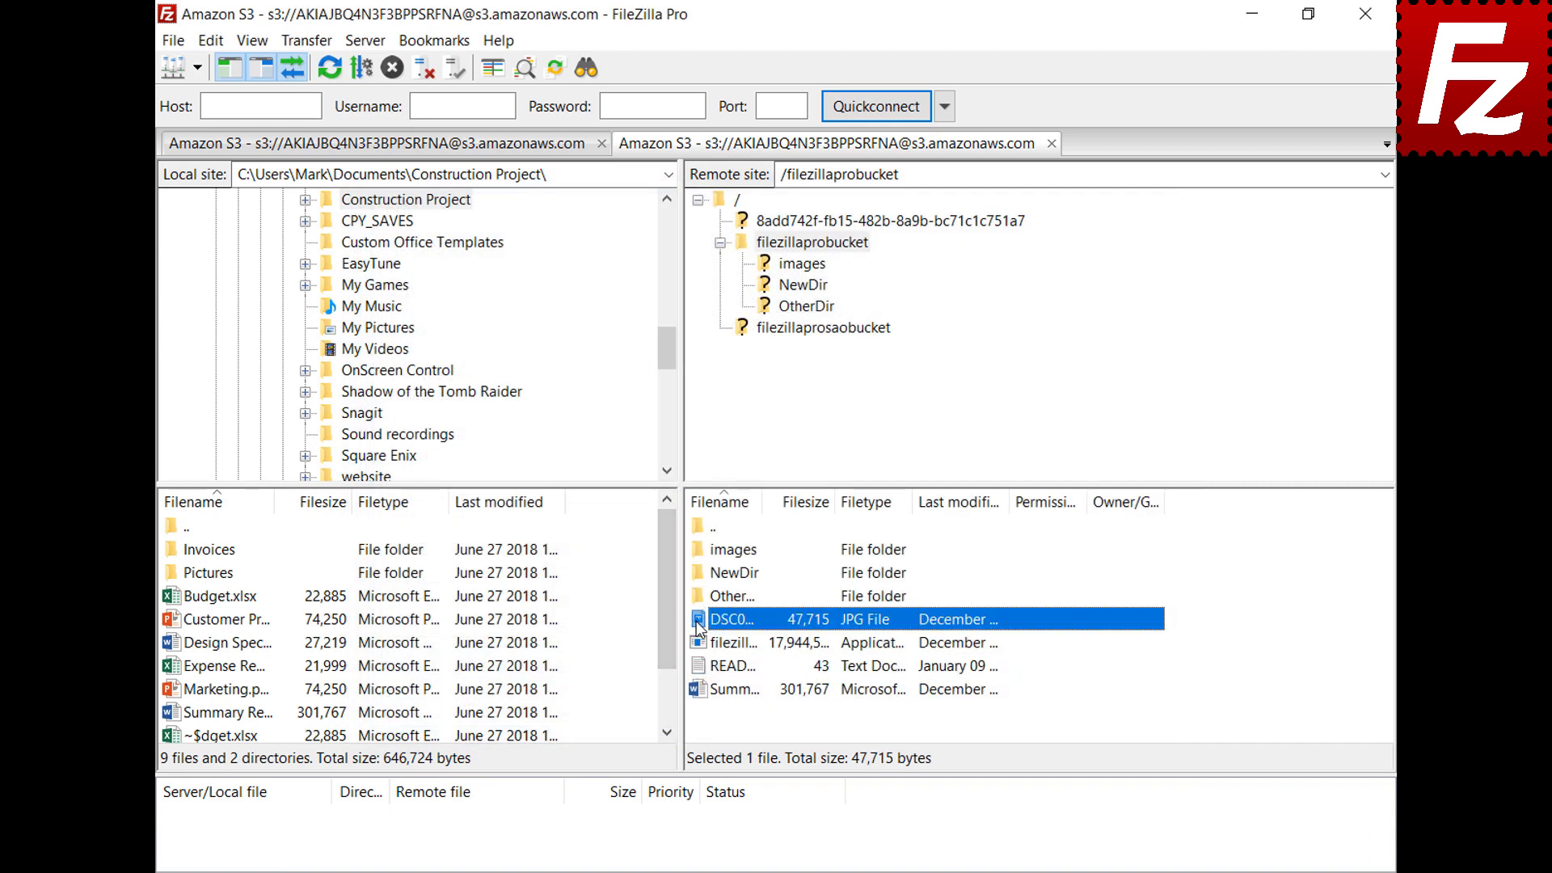
pyautogui.click(725, 684)
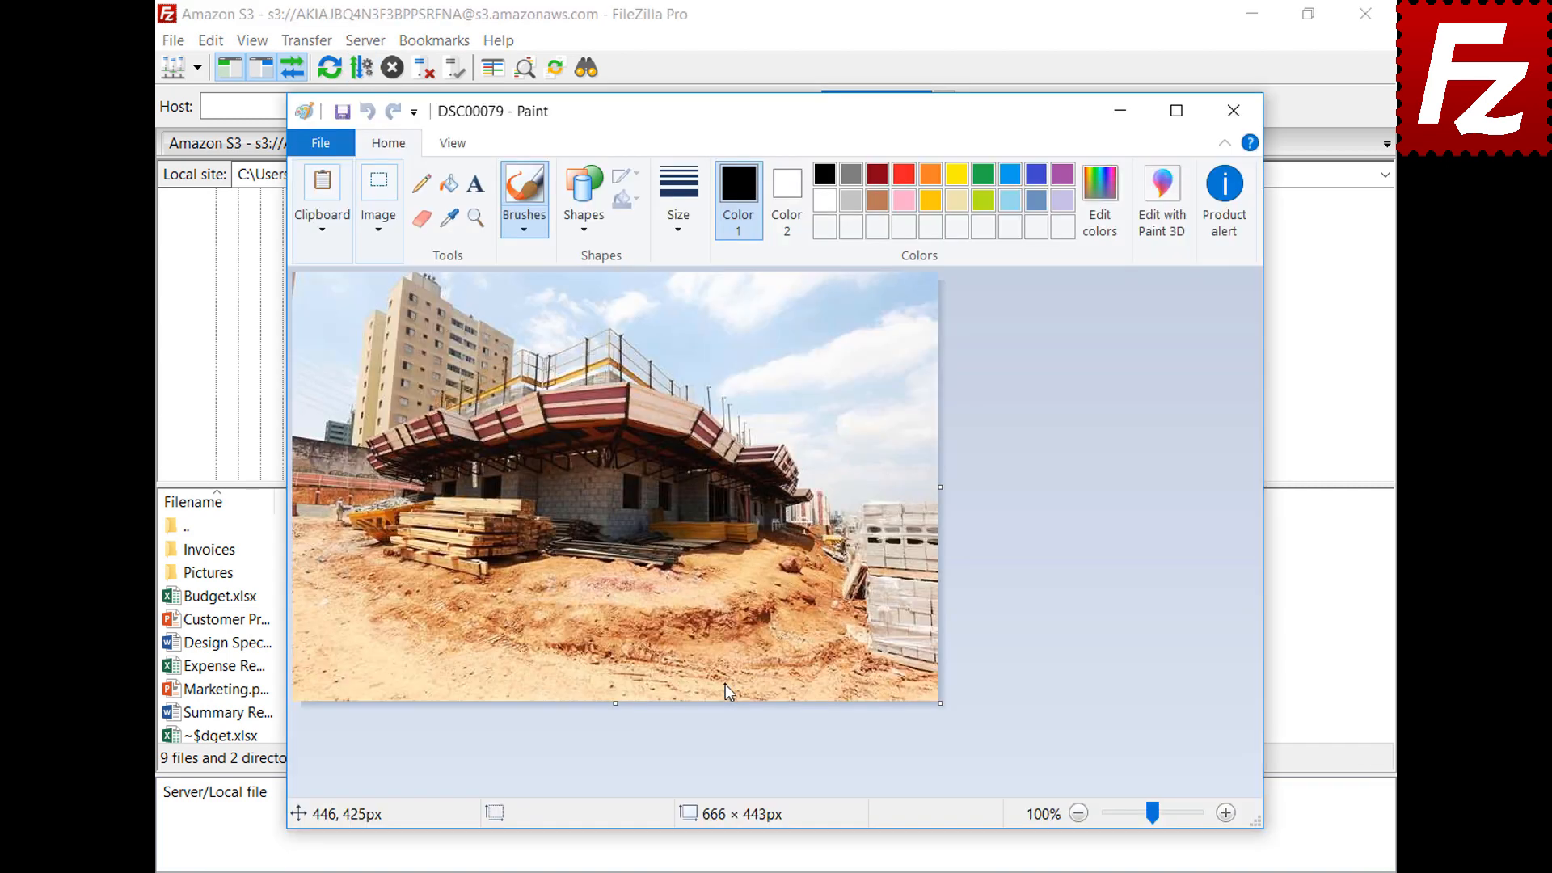
pyautogui.click(1233, 111)
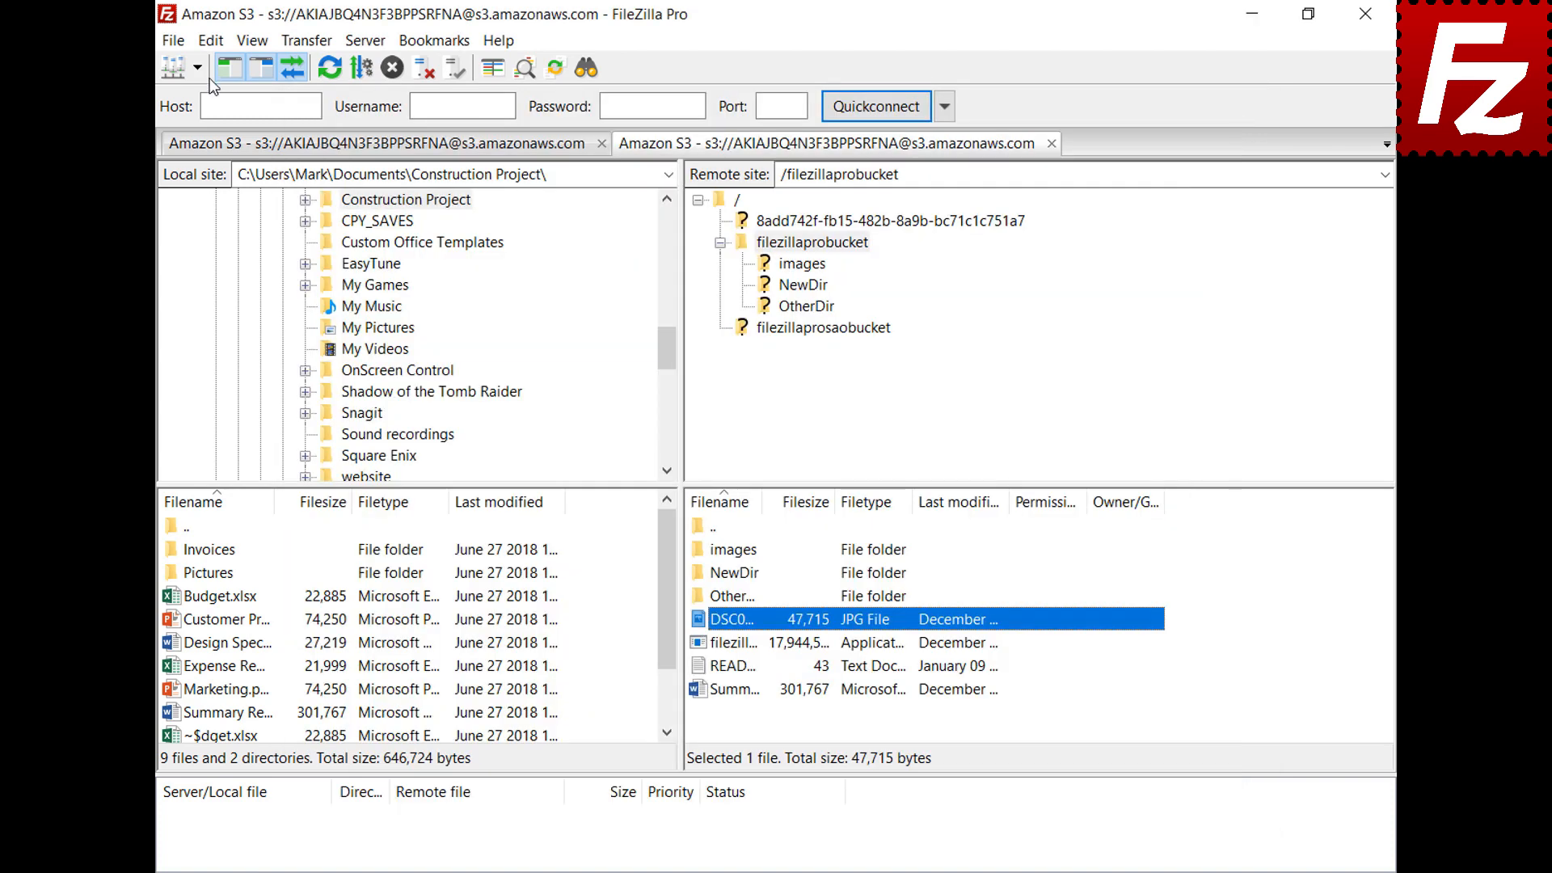
pyautogui.click(211, 41)
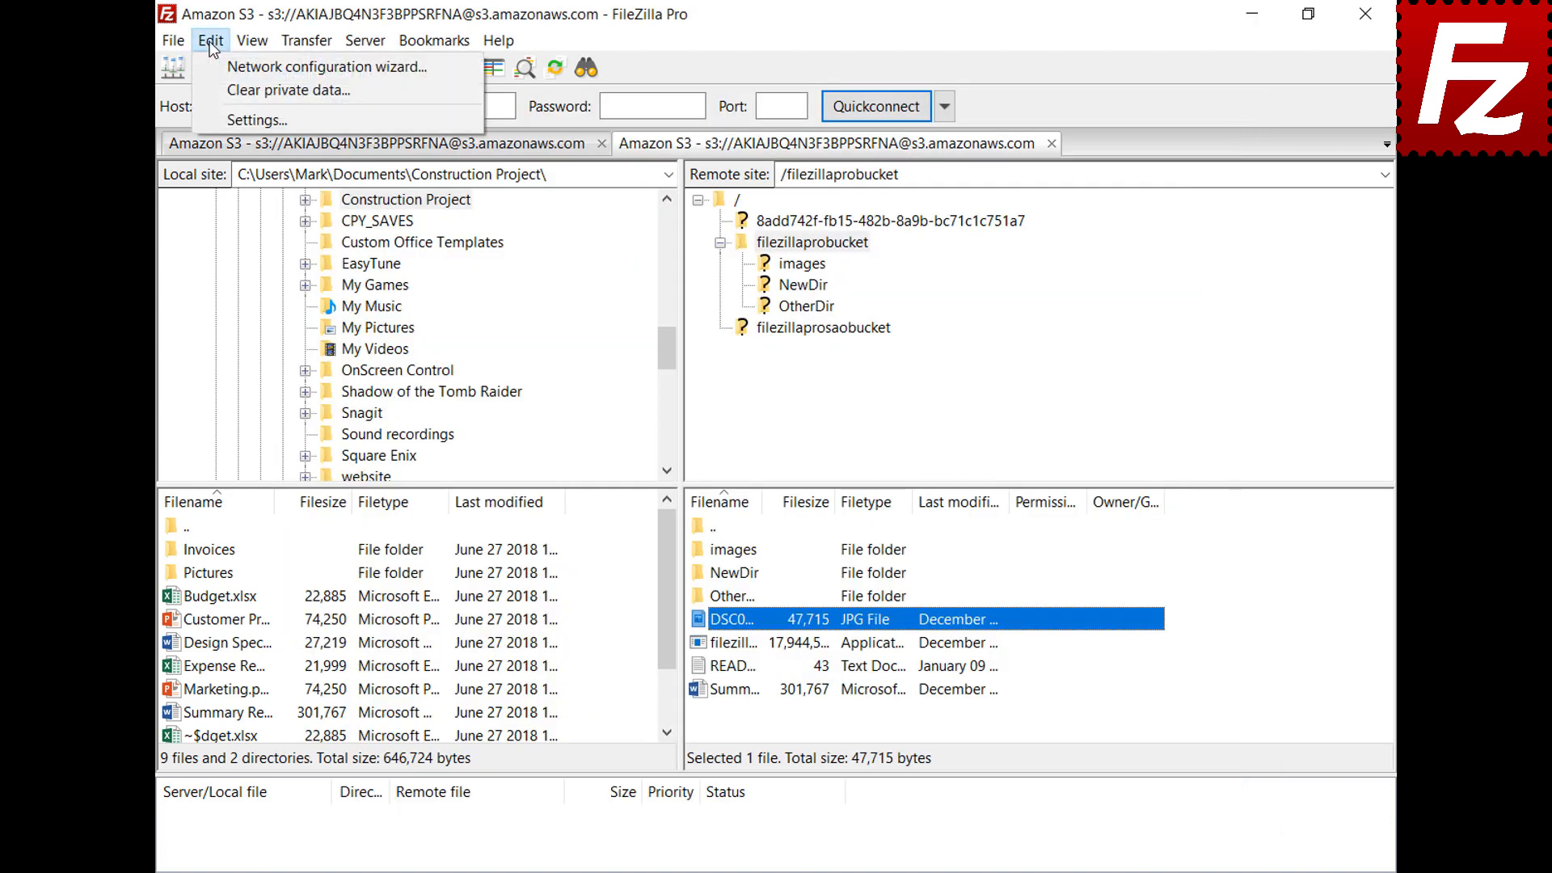
# Reopen Settings on the File editing page to view the default editor options
pyautogui.click(225, 119)
pyautogui.scroll(-2, 554, 318)
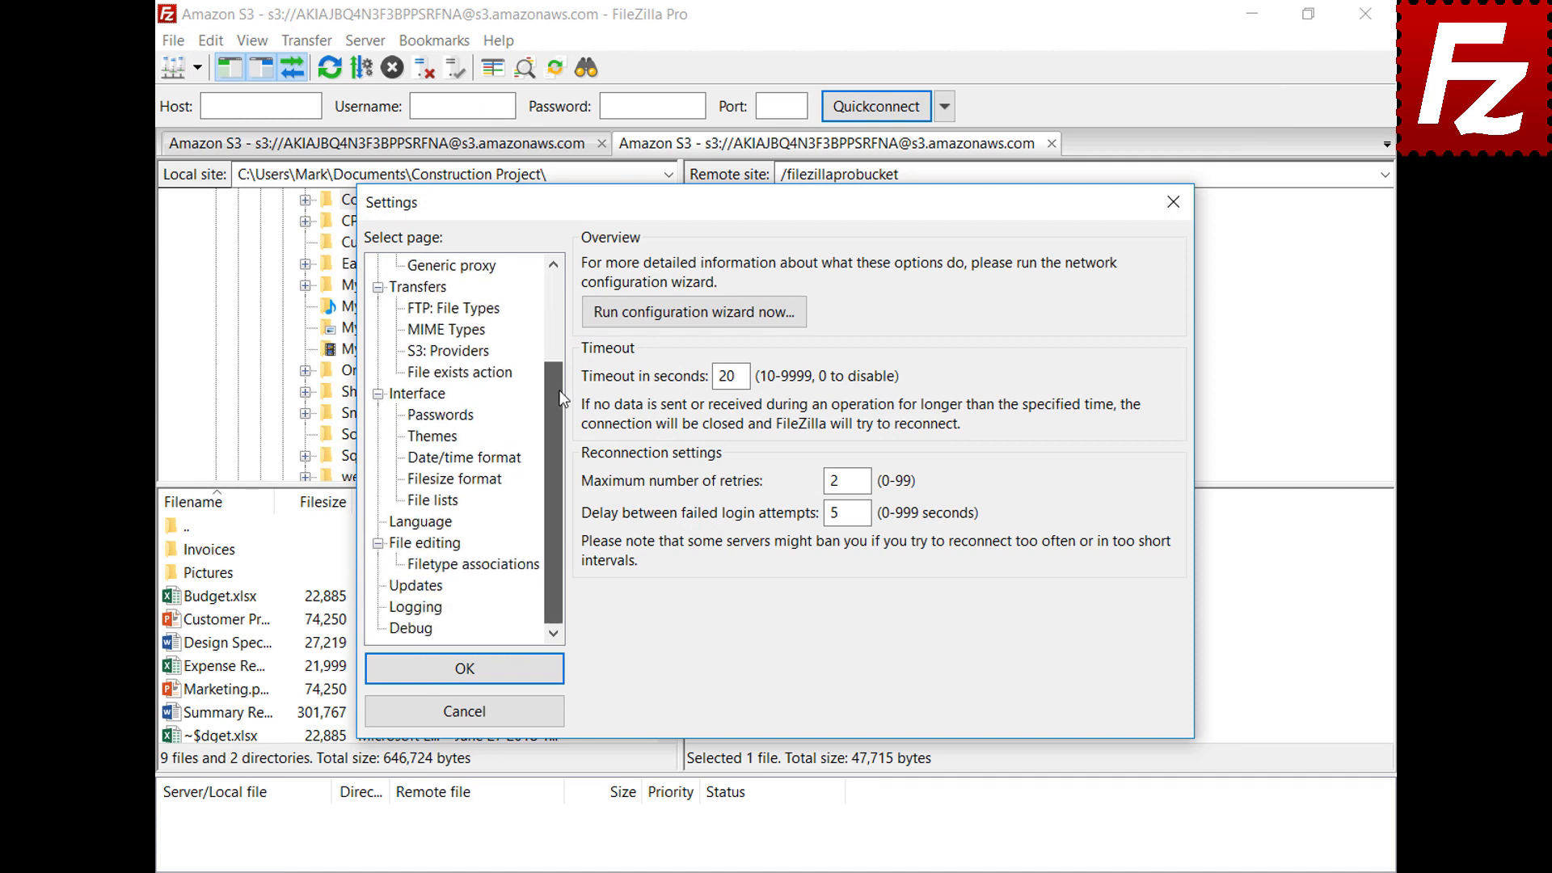
pyautogui.click(401, 552)
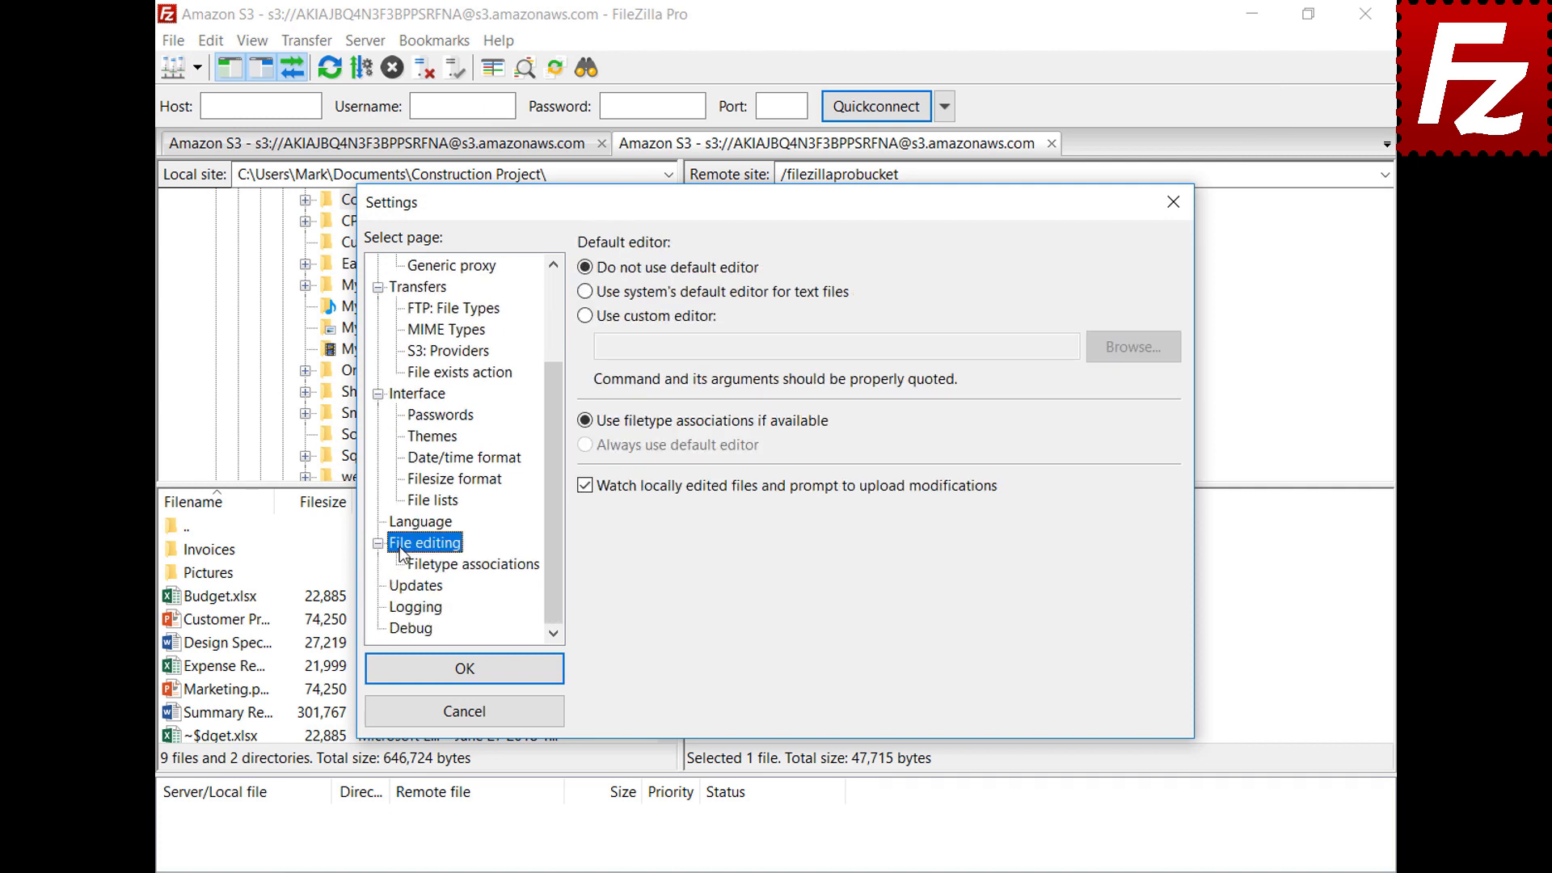
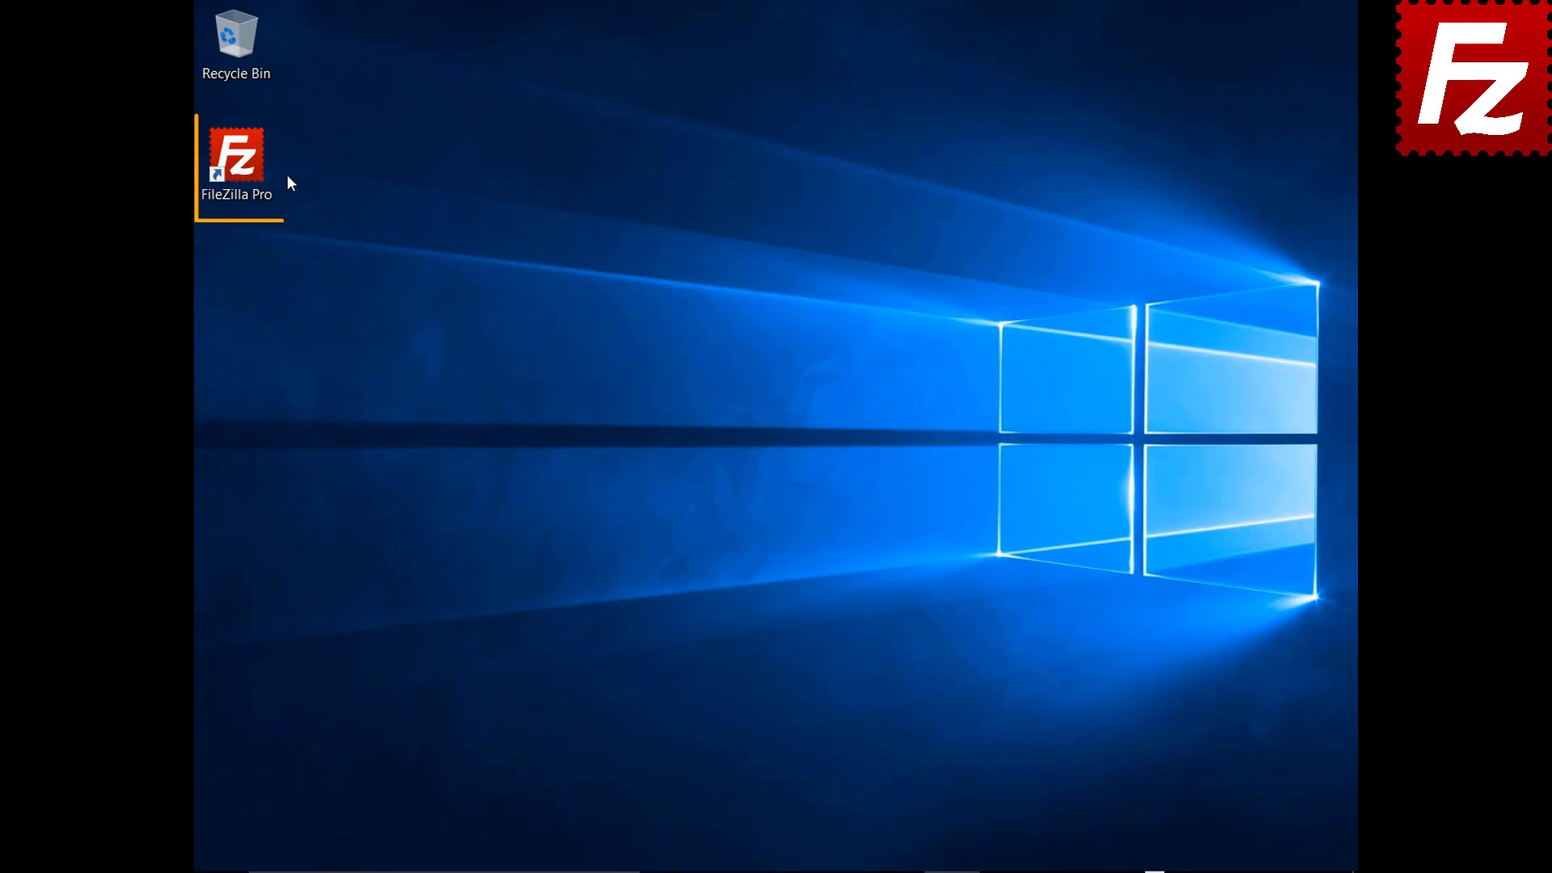
# Launch FileZilla Pro and connect to the saved FTP site from the Site Manager dropdown
pyautogui.doubleClick(246, 168)
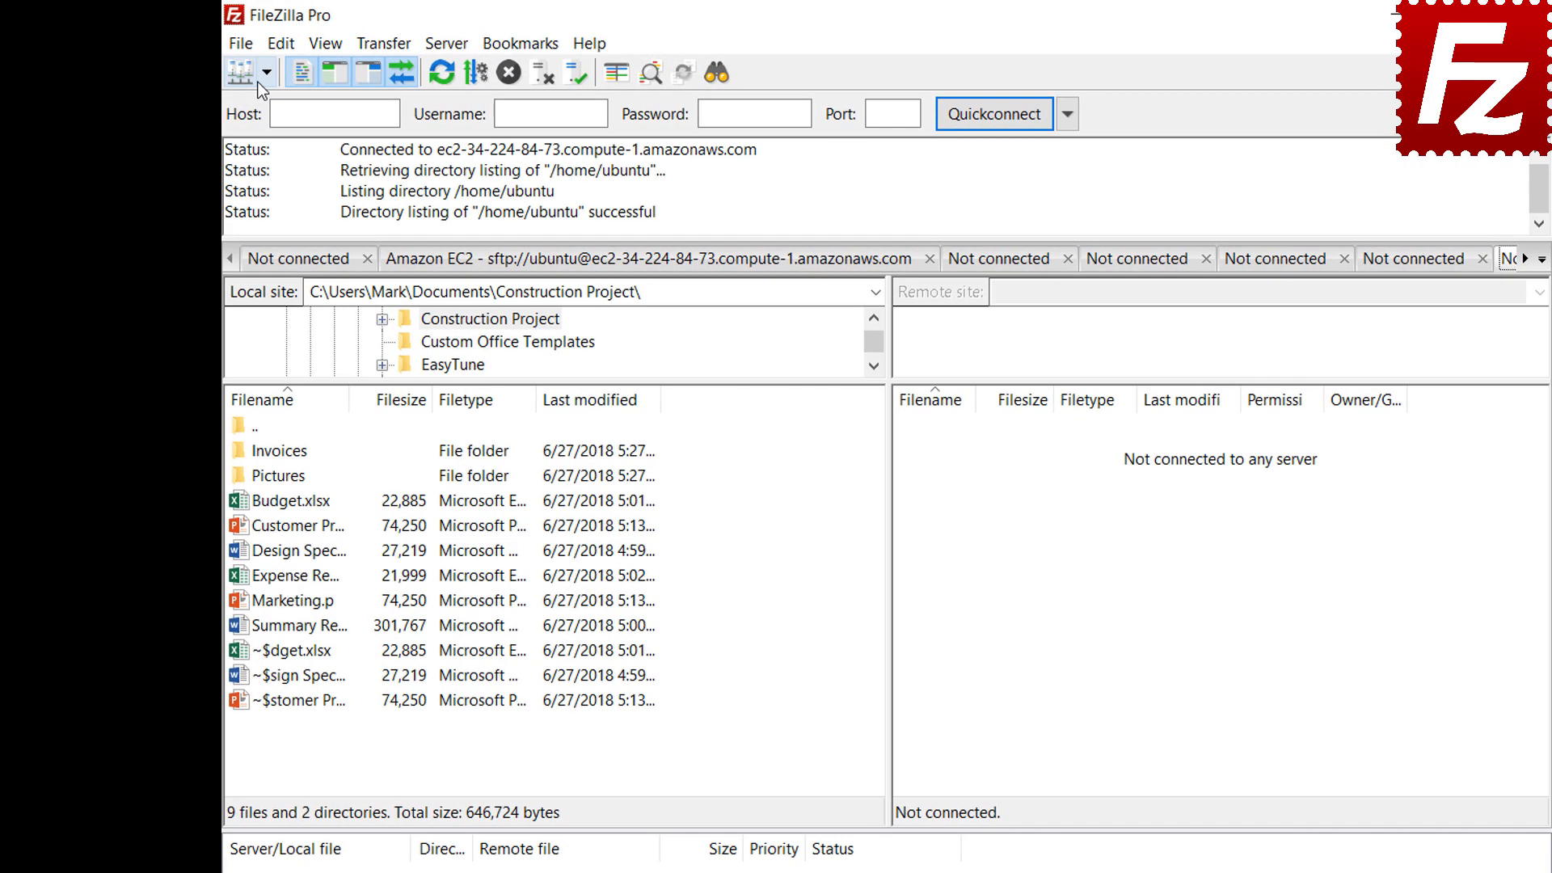
pyautogui.click(233, 63)
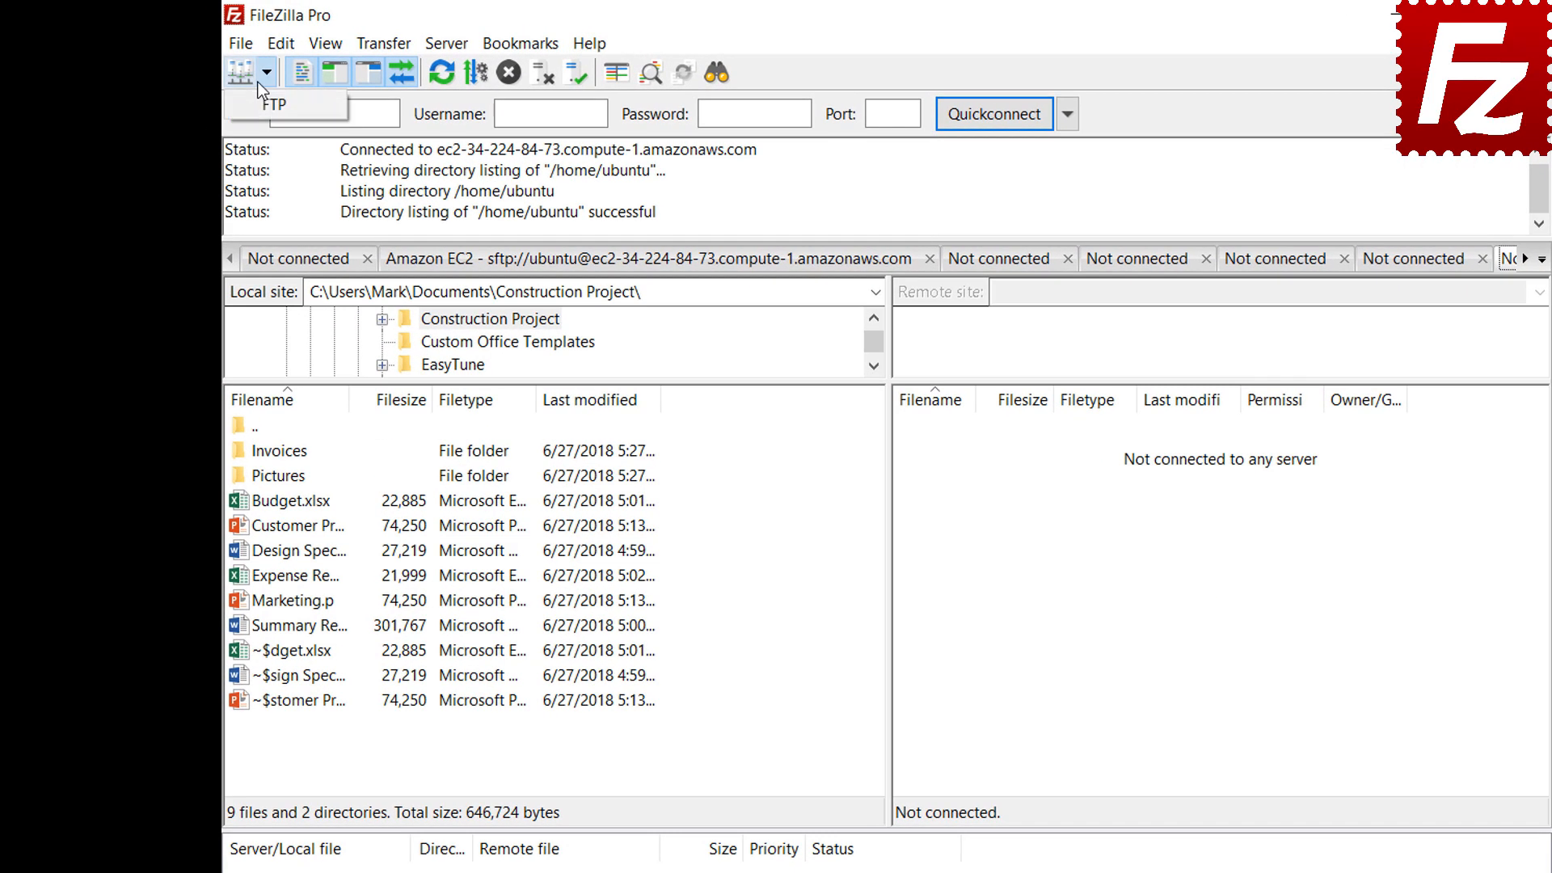
pyautogui.click(269, 104)
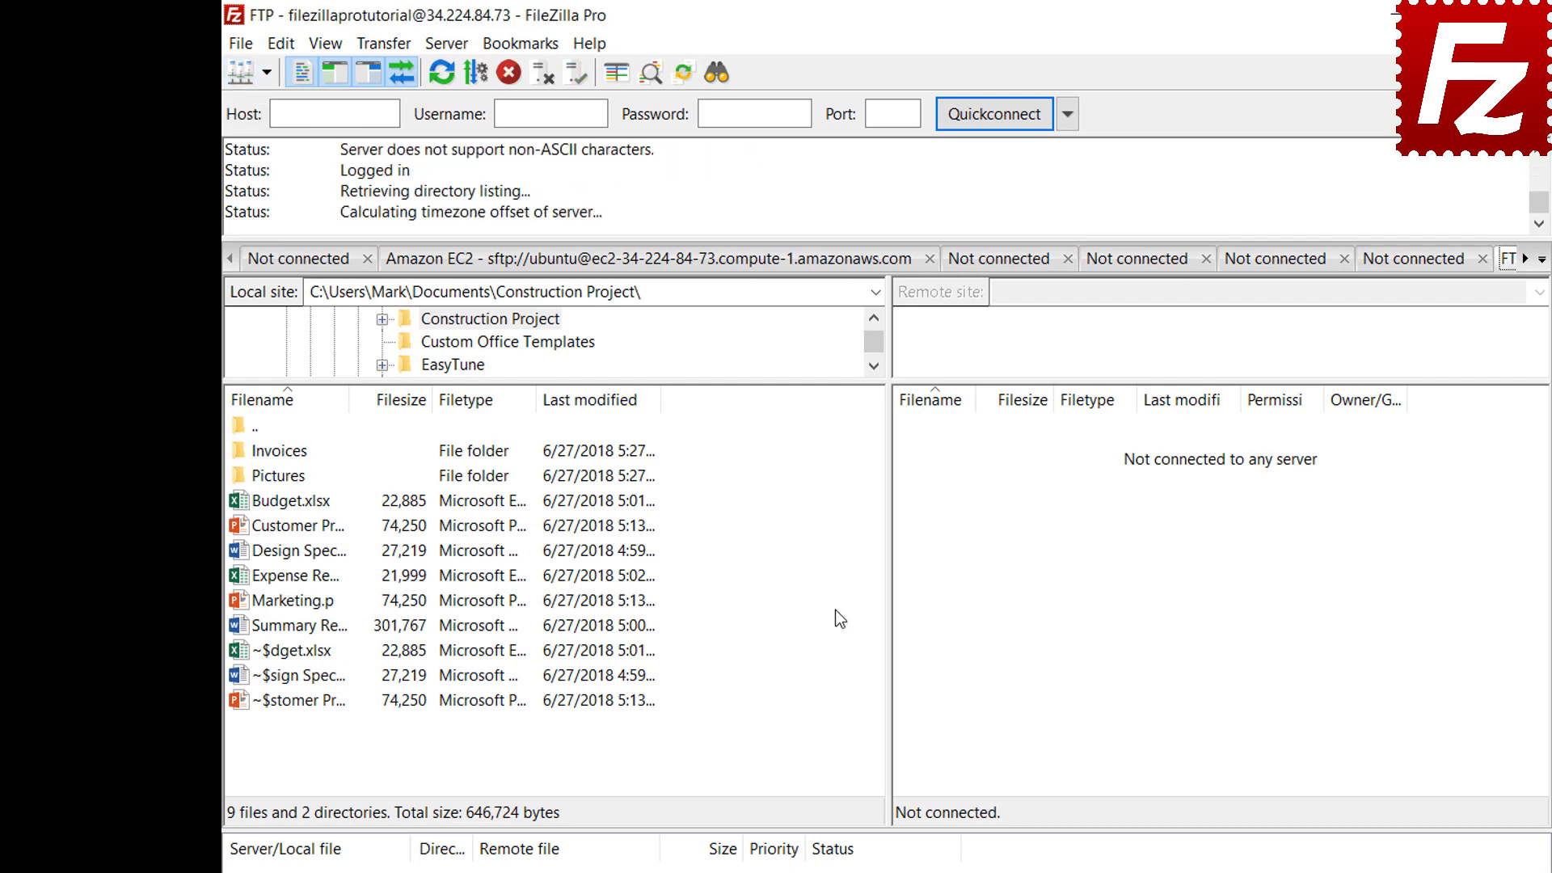
# Start a new site-specific bookmark named FTP-Pictures
pyautogui.click(525, 53)
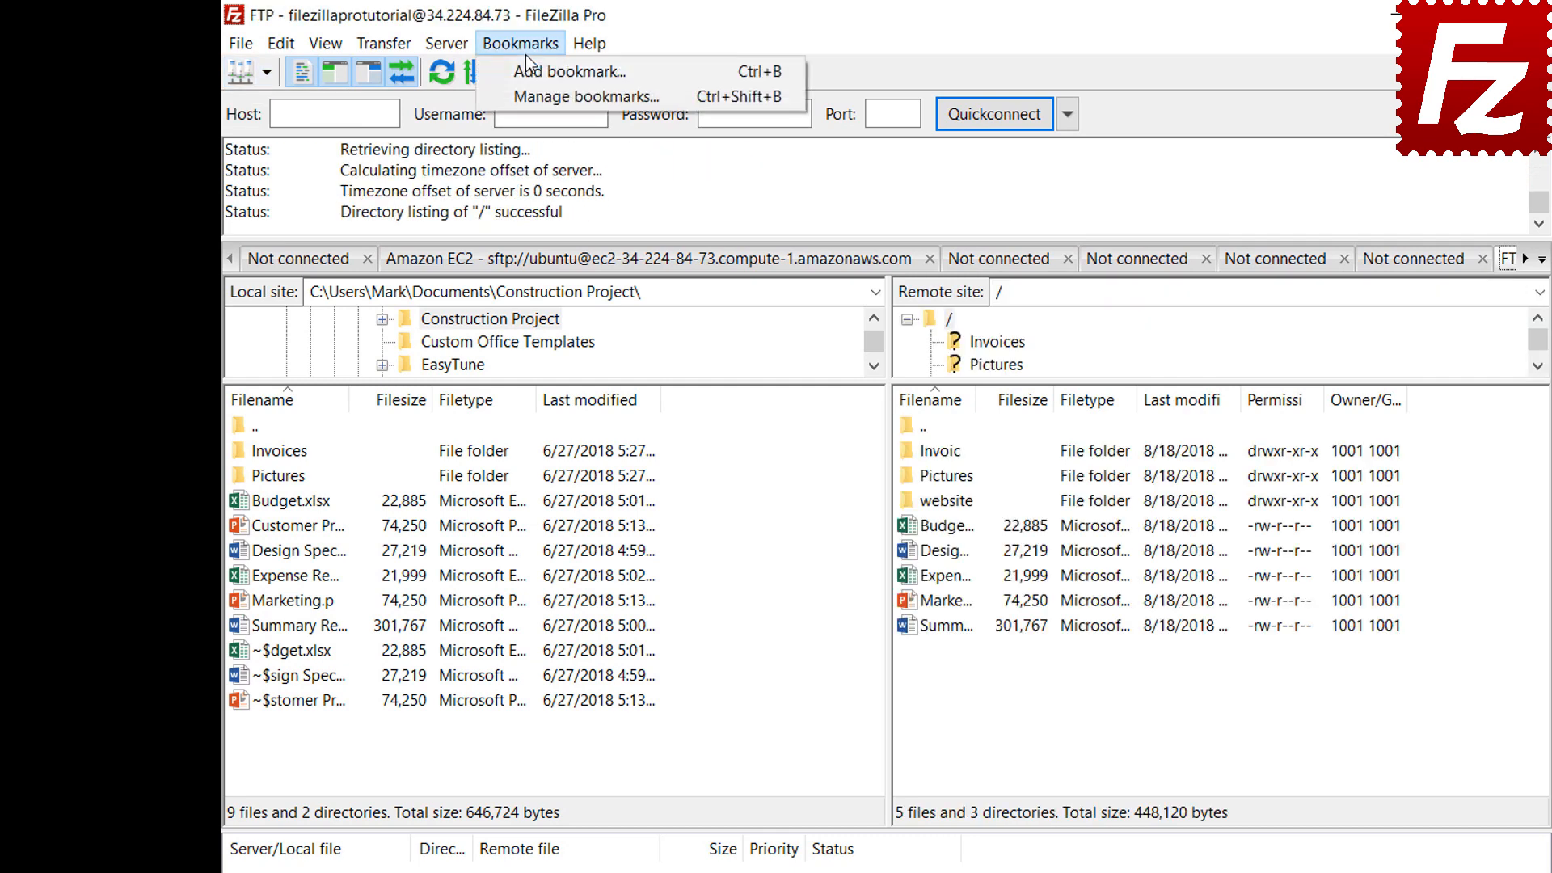
pyautogui.click(527, 74)
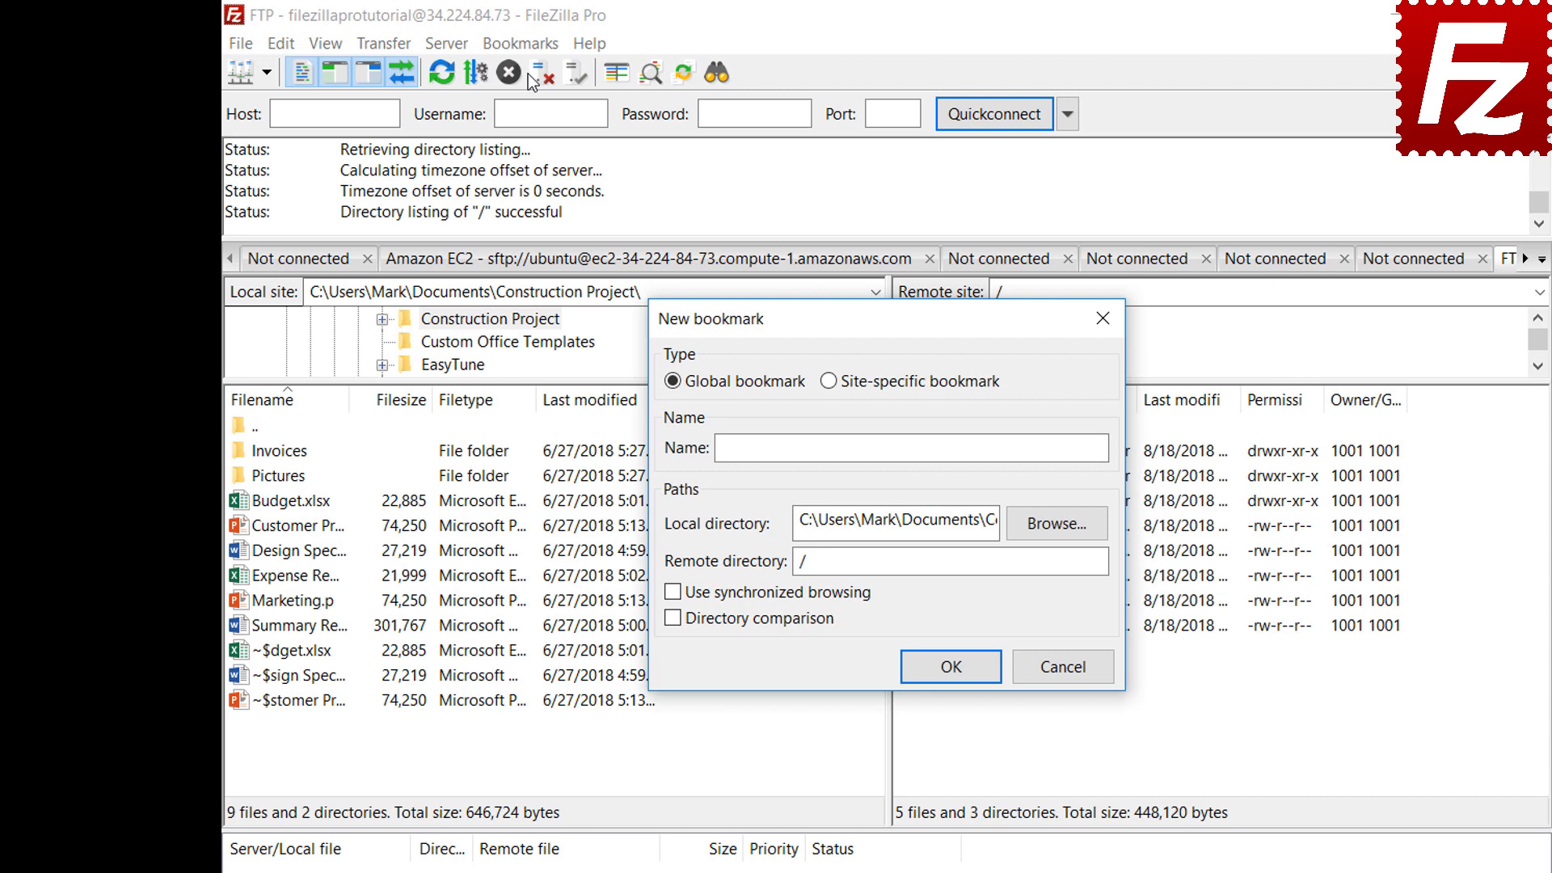
pyautogui.click(829, 383)
pyautogui.click(1025, 446)
pyautogui.write('FTP-')
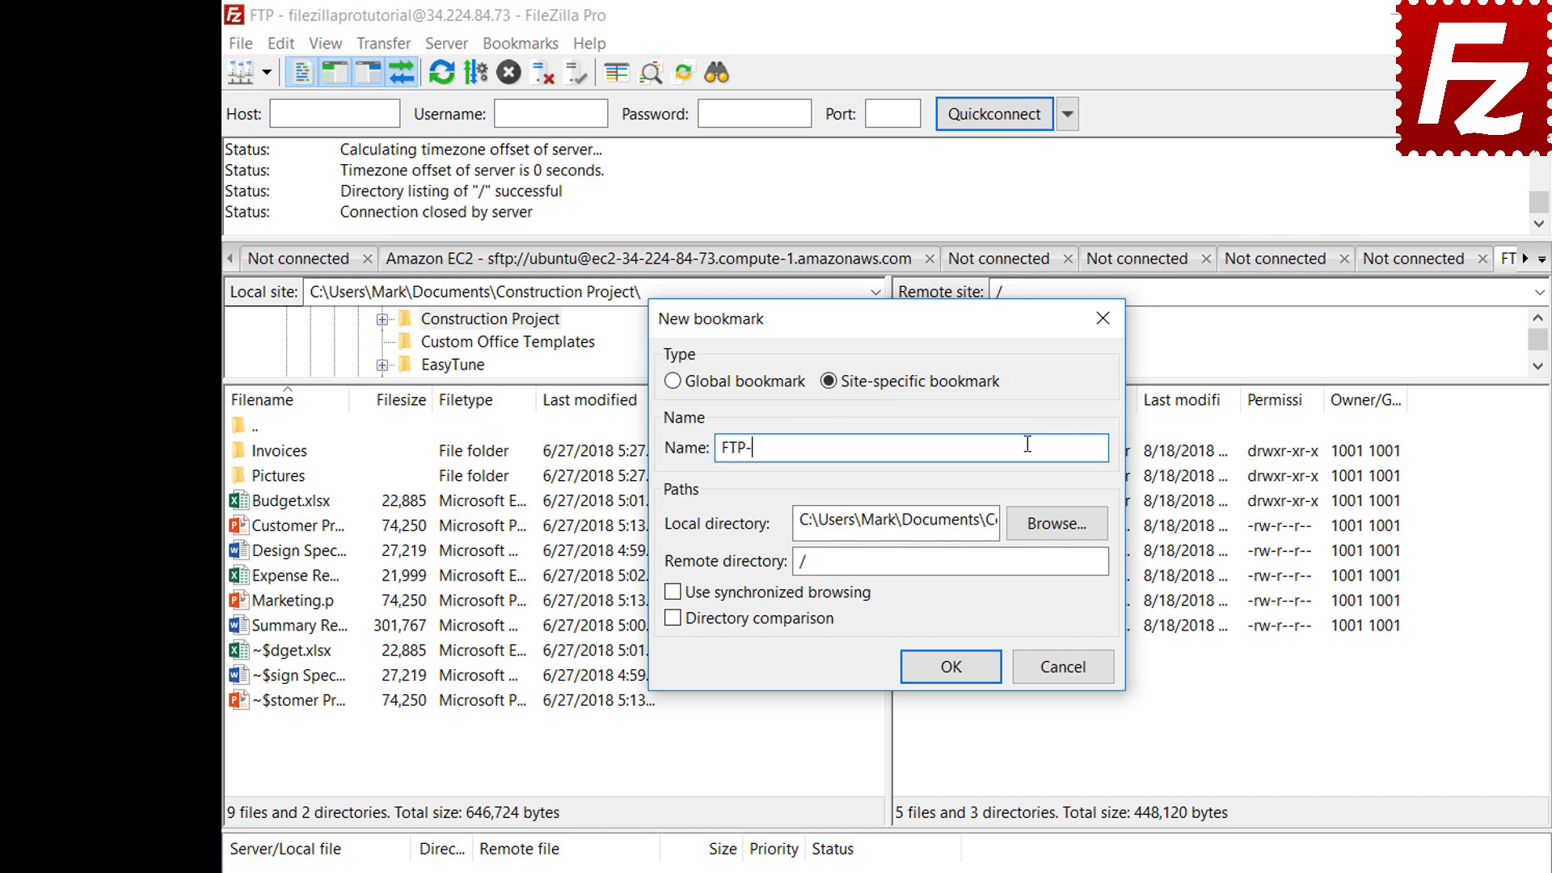
pyautogui.write('Pictures')
# Link the bookmark to the local Pictures folder and remote /Pictures, and save it
pyautogui.click(1057, 526)
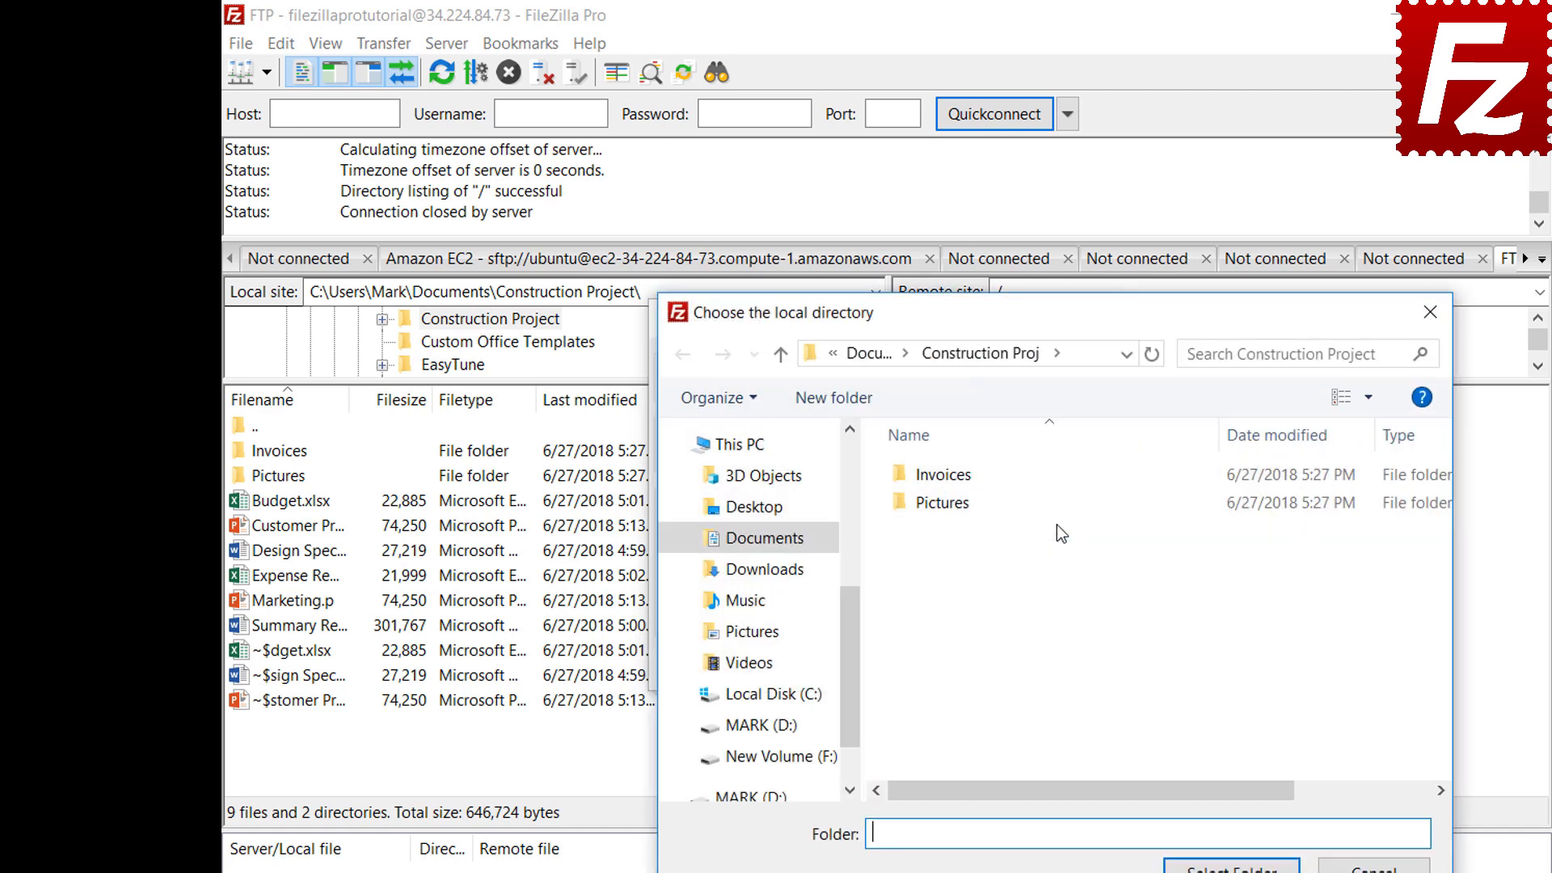
pyautogui.doubleClick(947, 504)
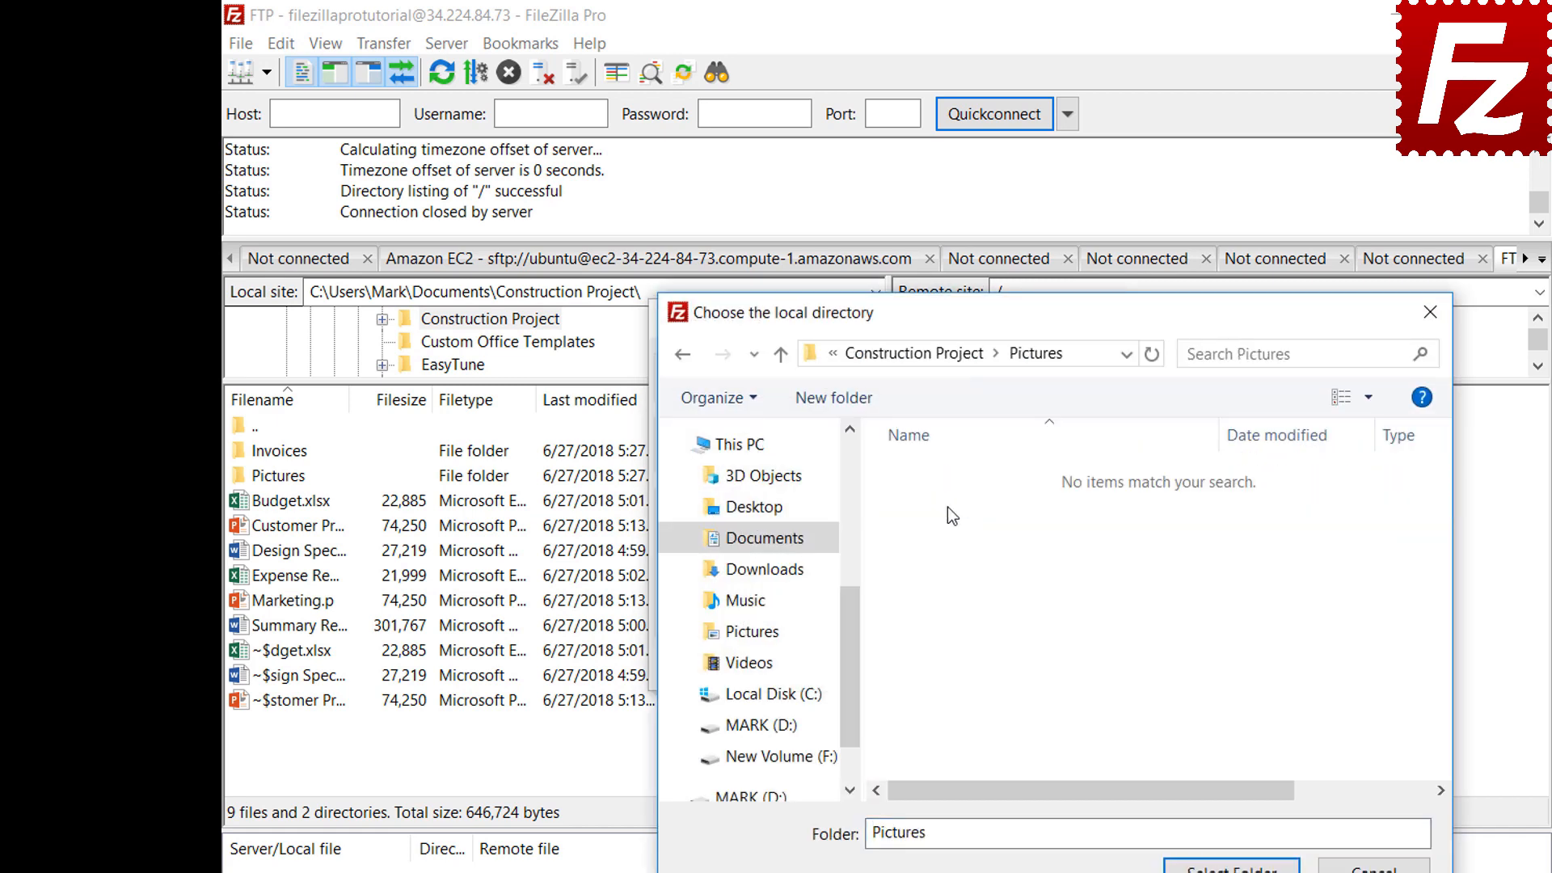
pyautogui.click(1231, 868)
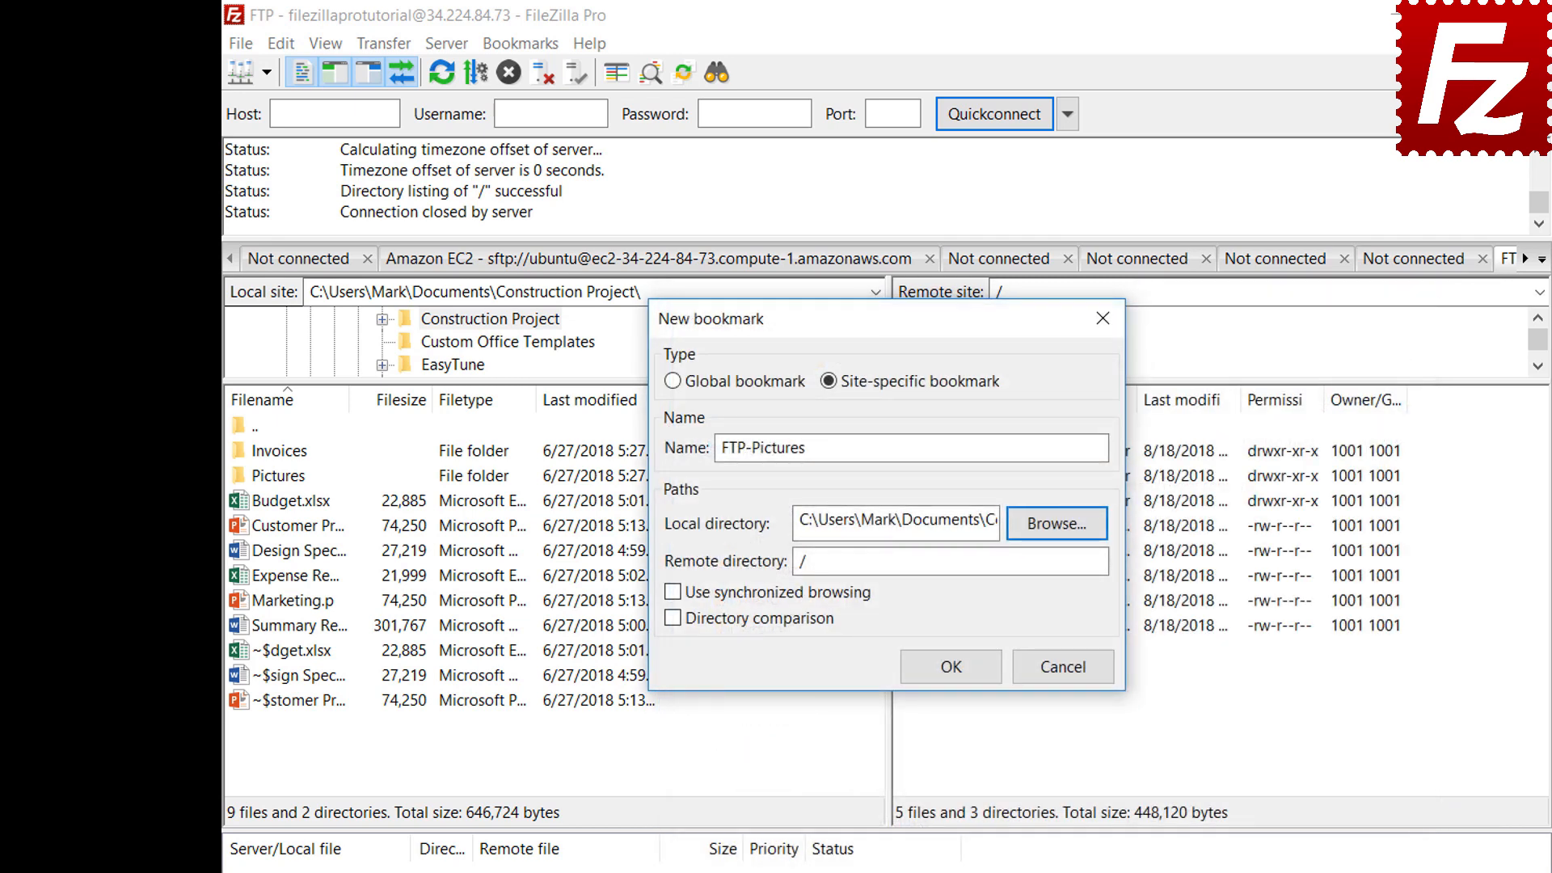
pyautogui.click(1061, 566)
pyautogui.write('Pi')
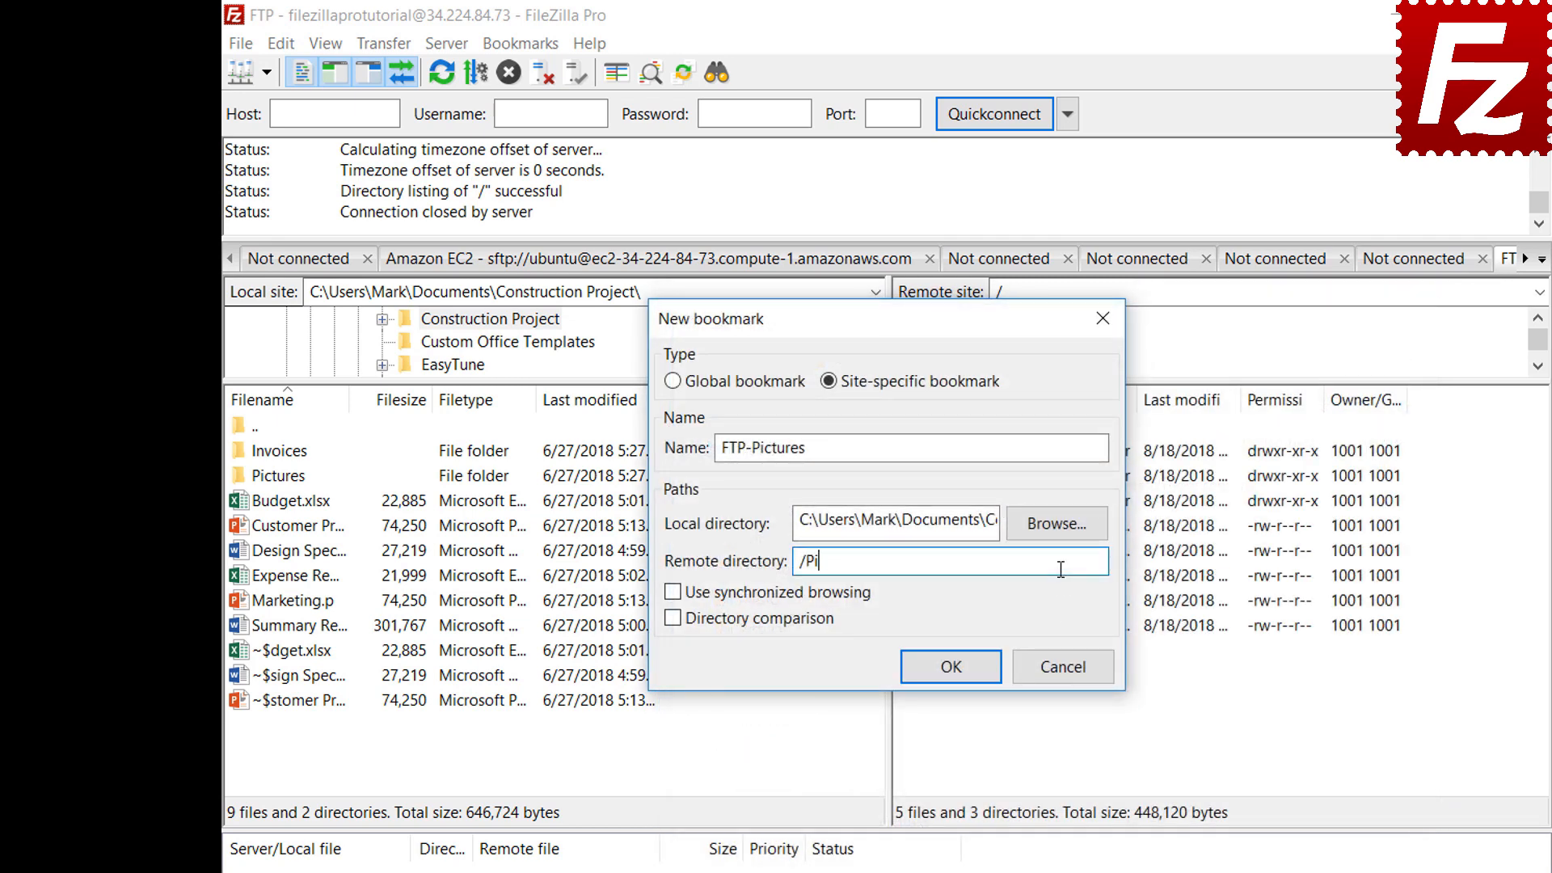
pyautogui.write('ctures')
pyautogui.click(966, 681)
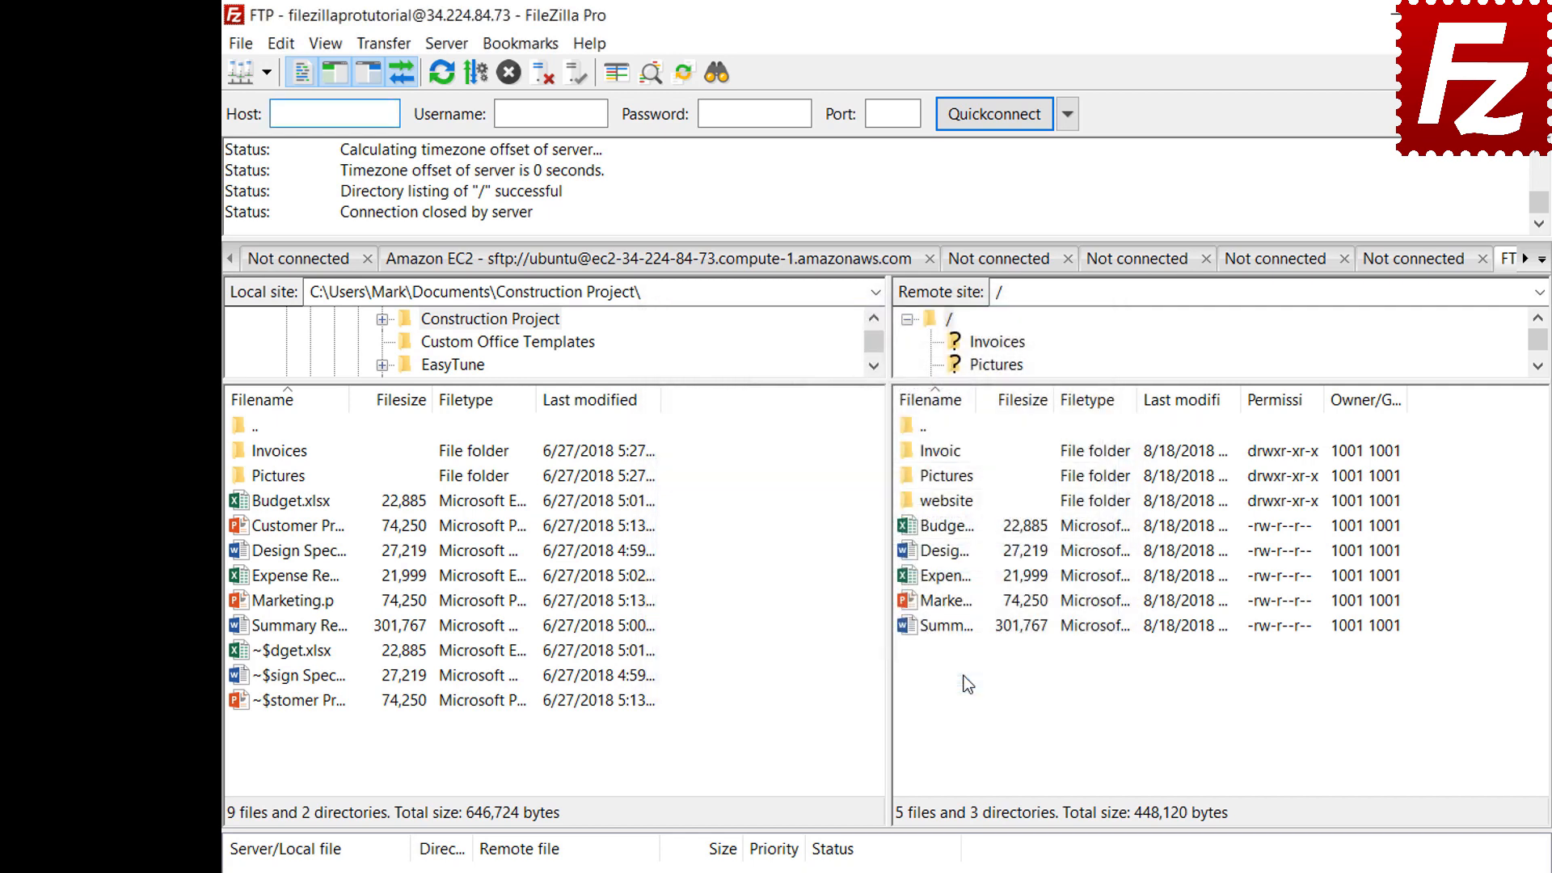
# Jump to the FTP-Pictures bookmark's folders, then disconnect from the FTP server
pyautogui.click(521, 43)
pyautogui.click(524, 131)
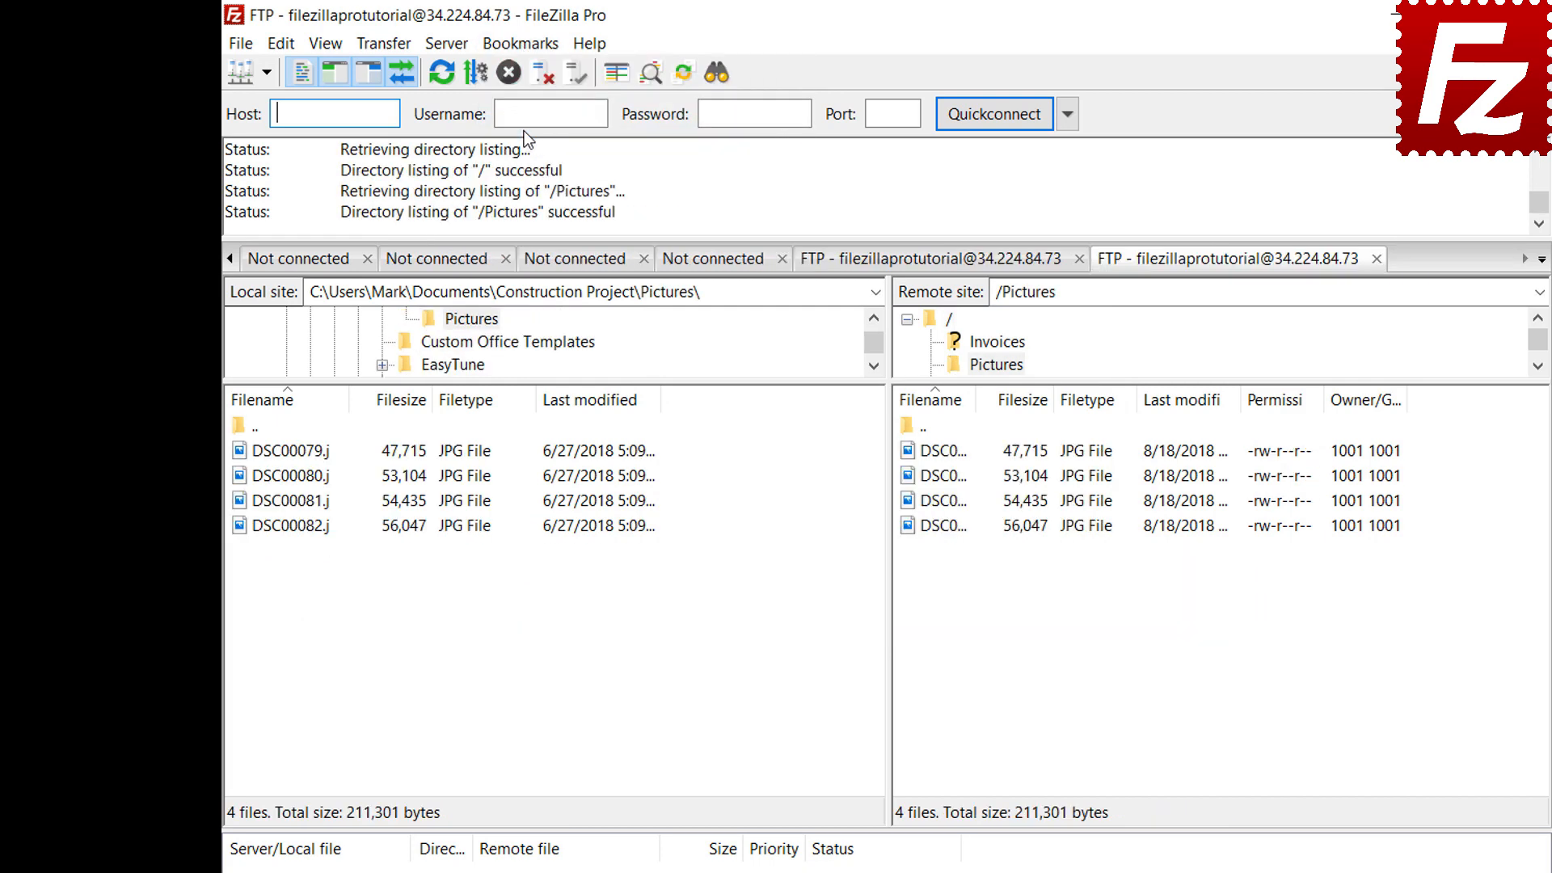
pyautogui.click(542, 77)
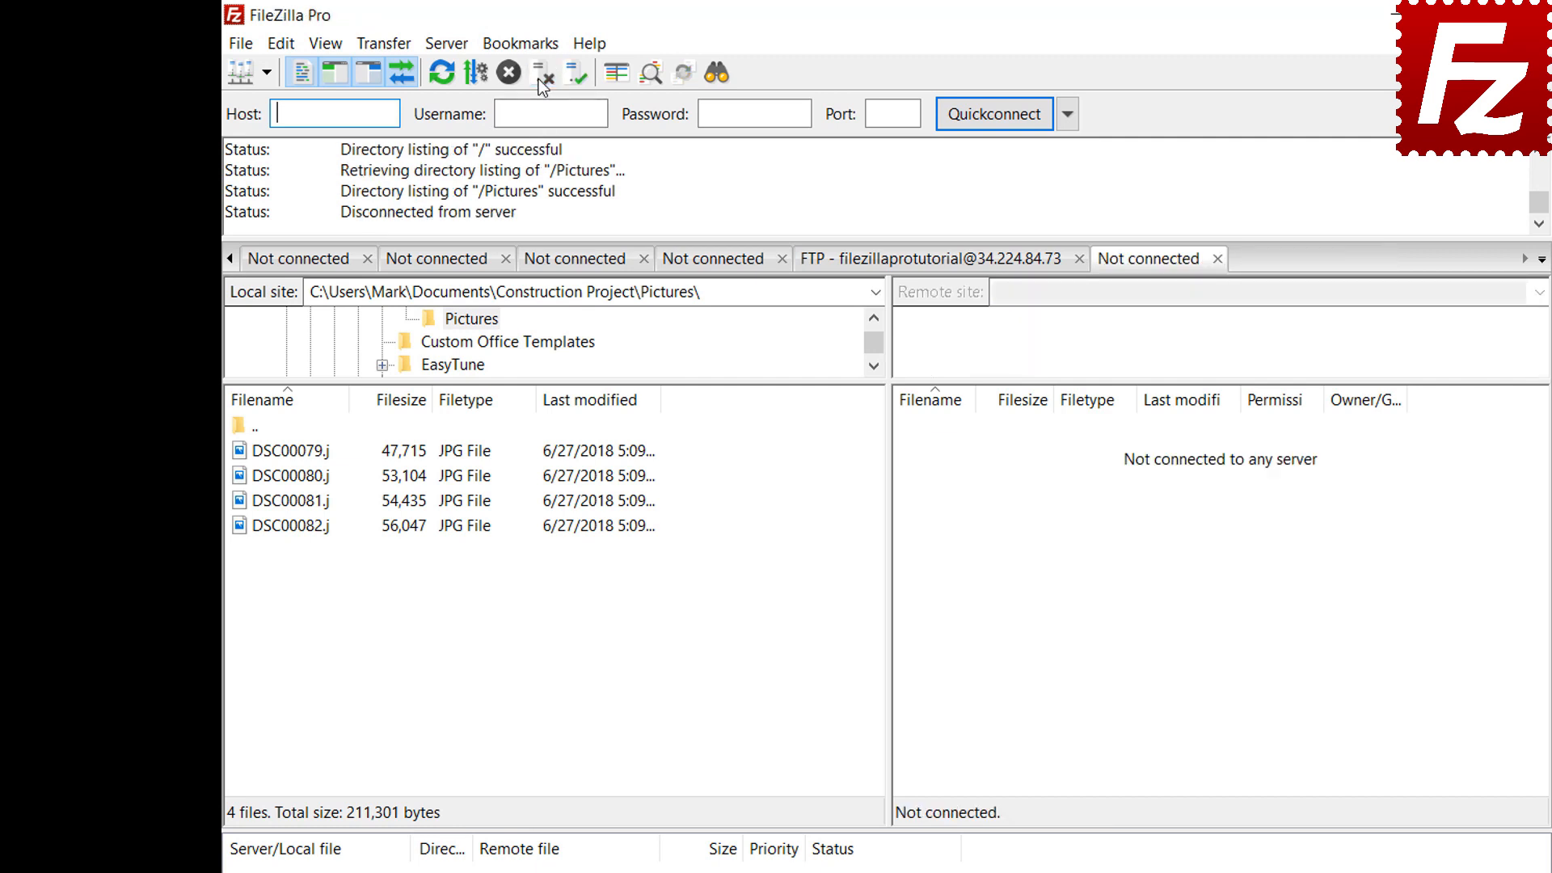
# Connect in a new tab using the FTP-Pictures bookmark from the Site Manager
pyautogui.click(241, 45)
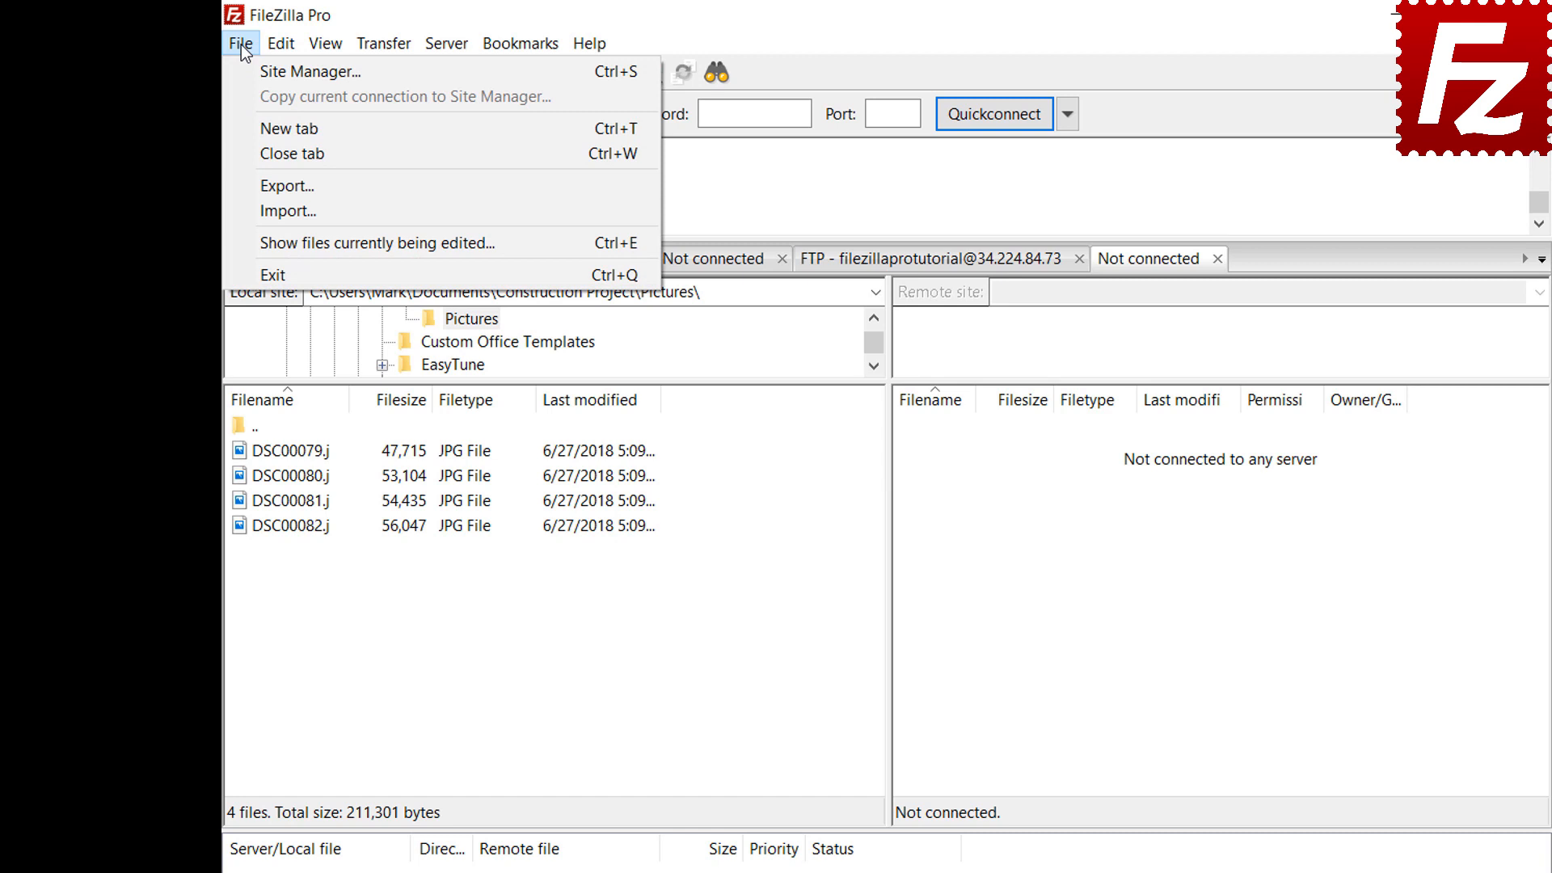
pyautogui.click(254, 77)
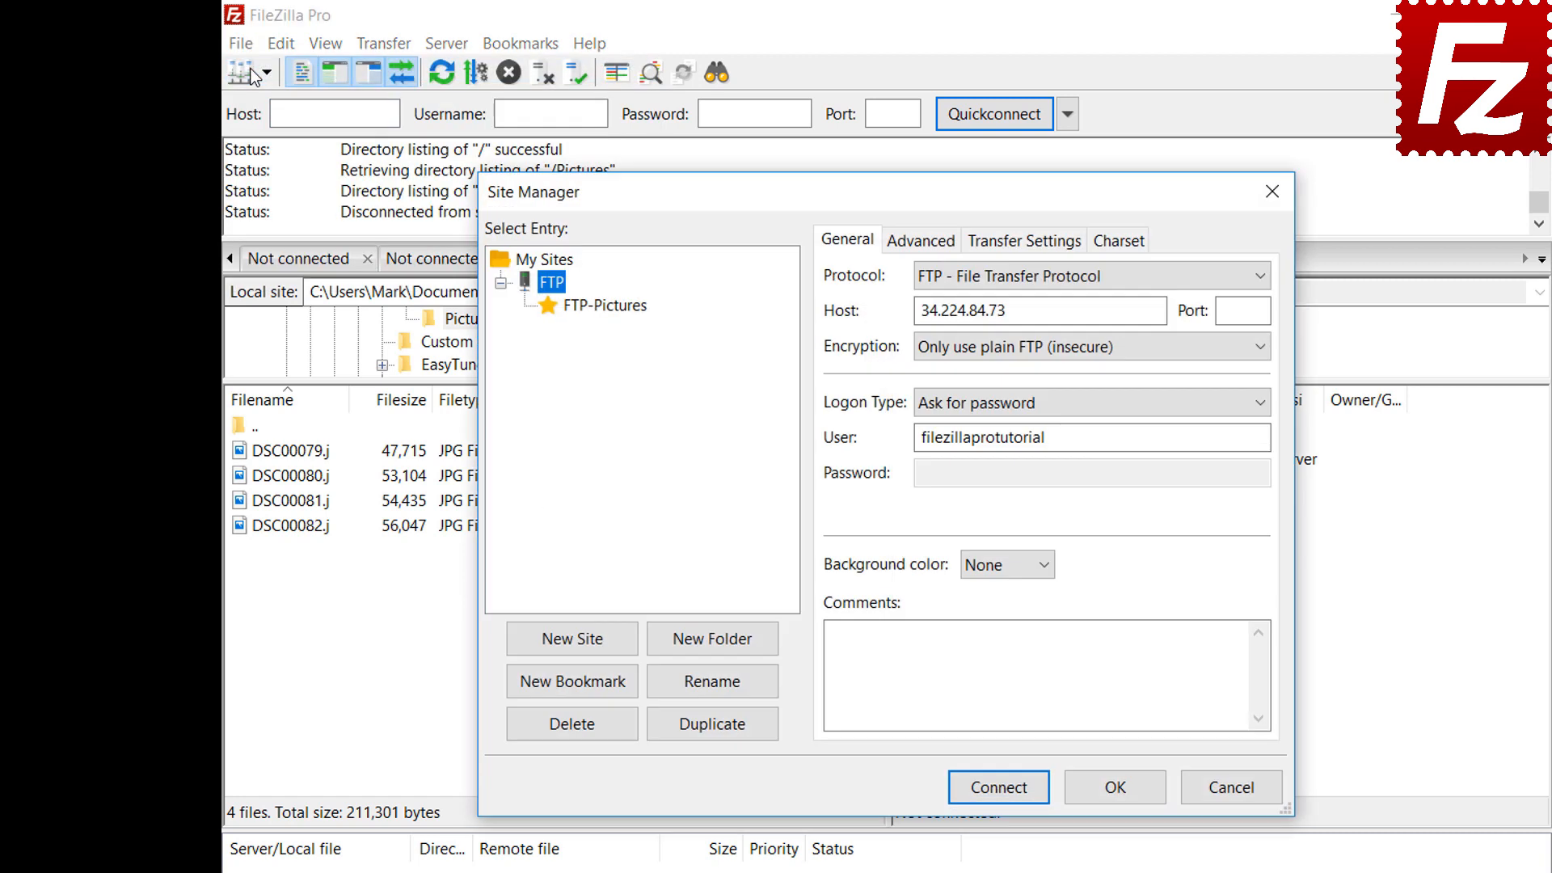
pyautogui.click(607, 307)
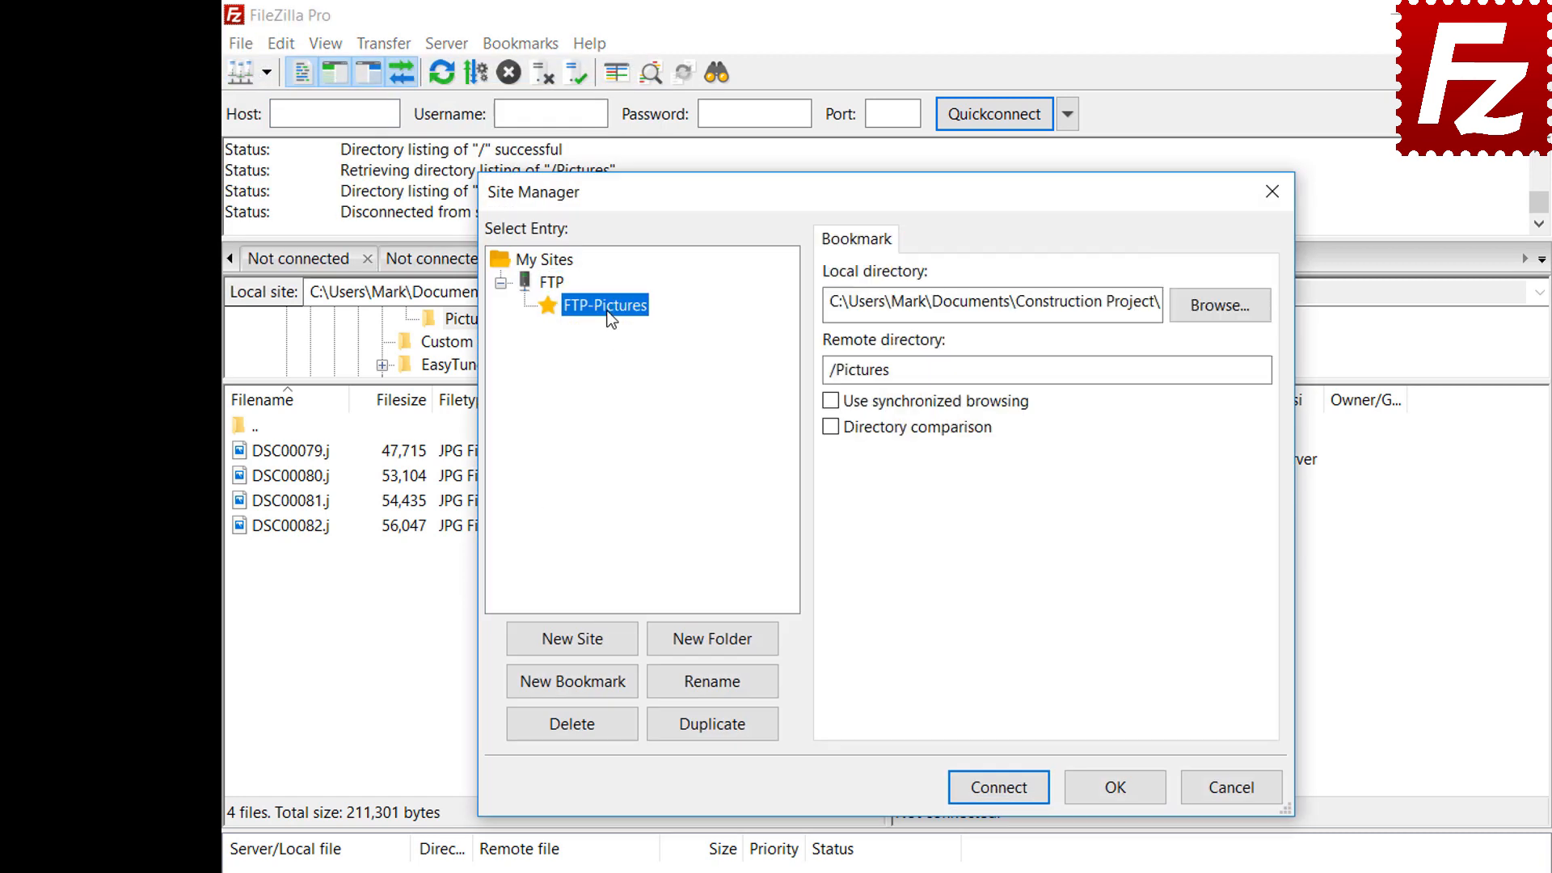
pyautogui.click(1008, 788)
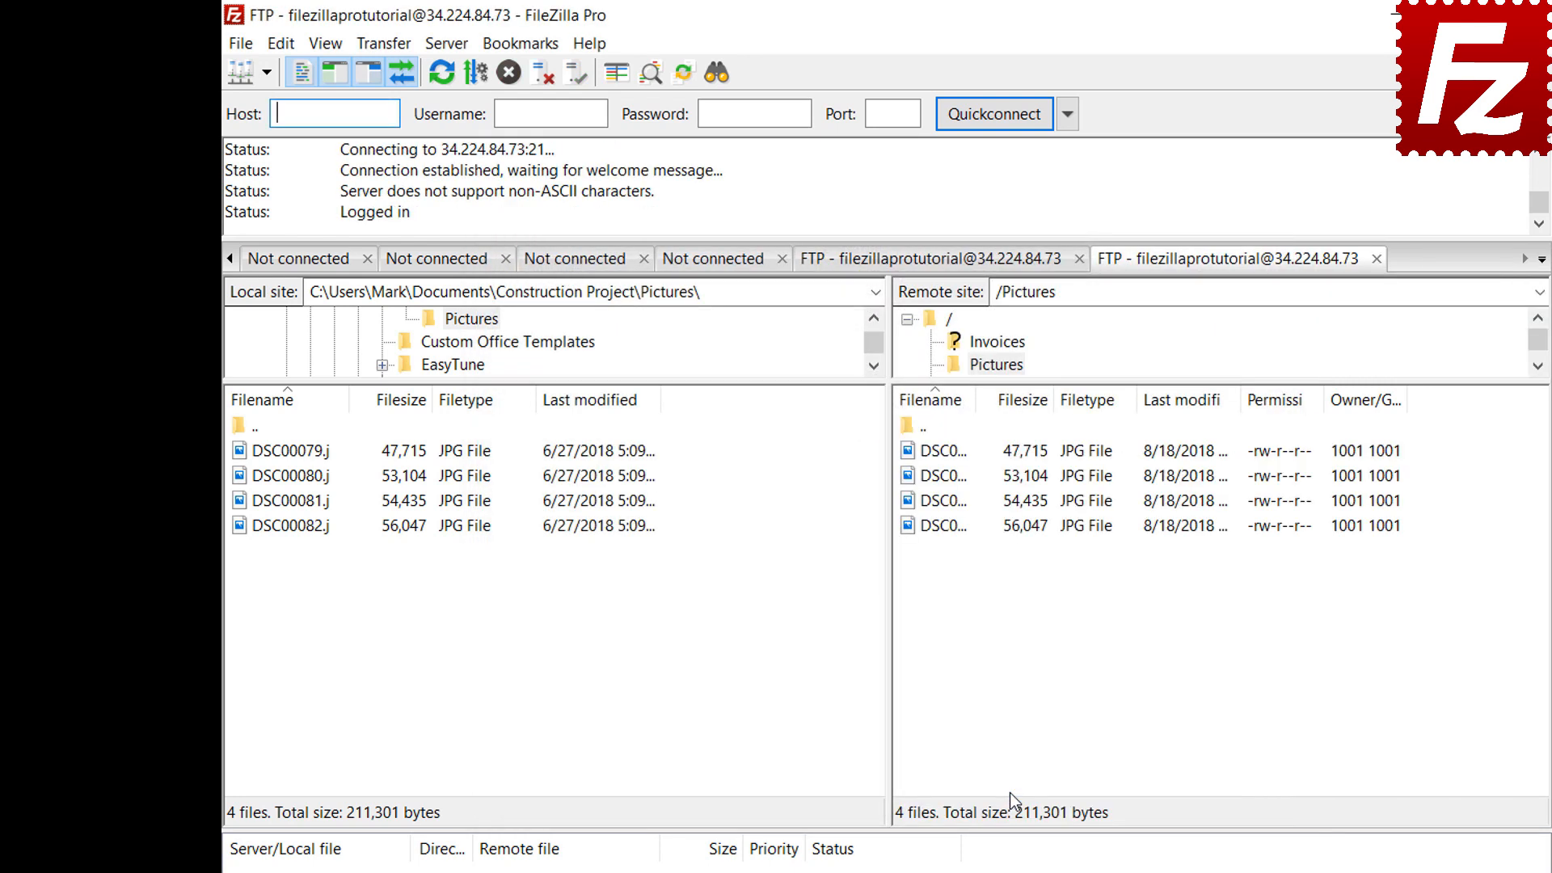
pyautogui.click(530, 44)
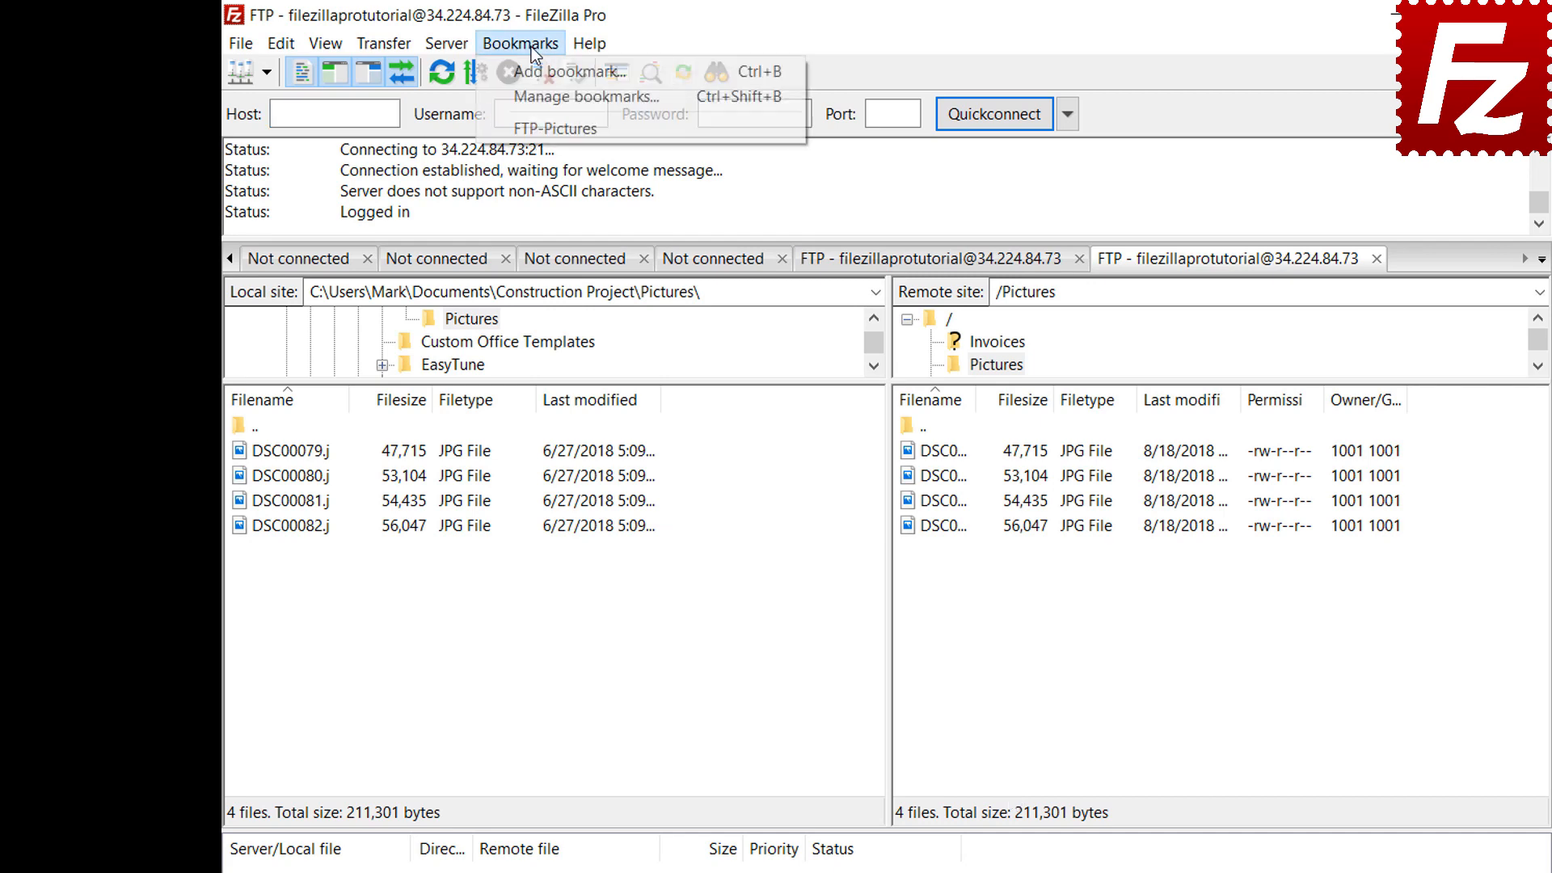
# Open the bookmark manager and select FTP-Pictures to view its local and remote folders
pyautogui.click(535, 95)
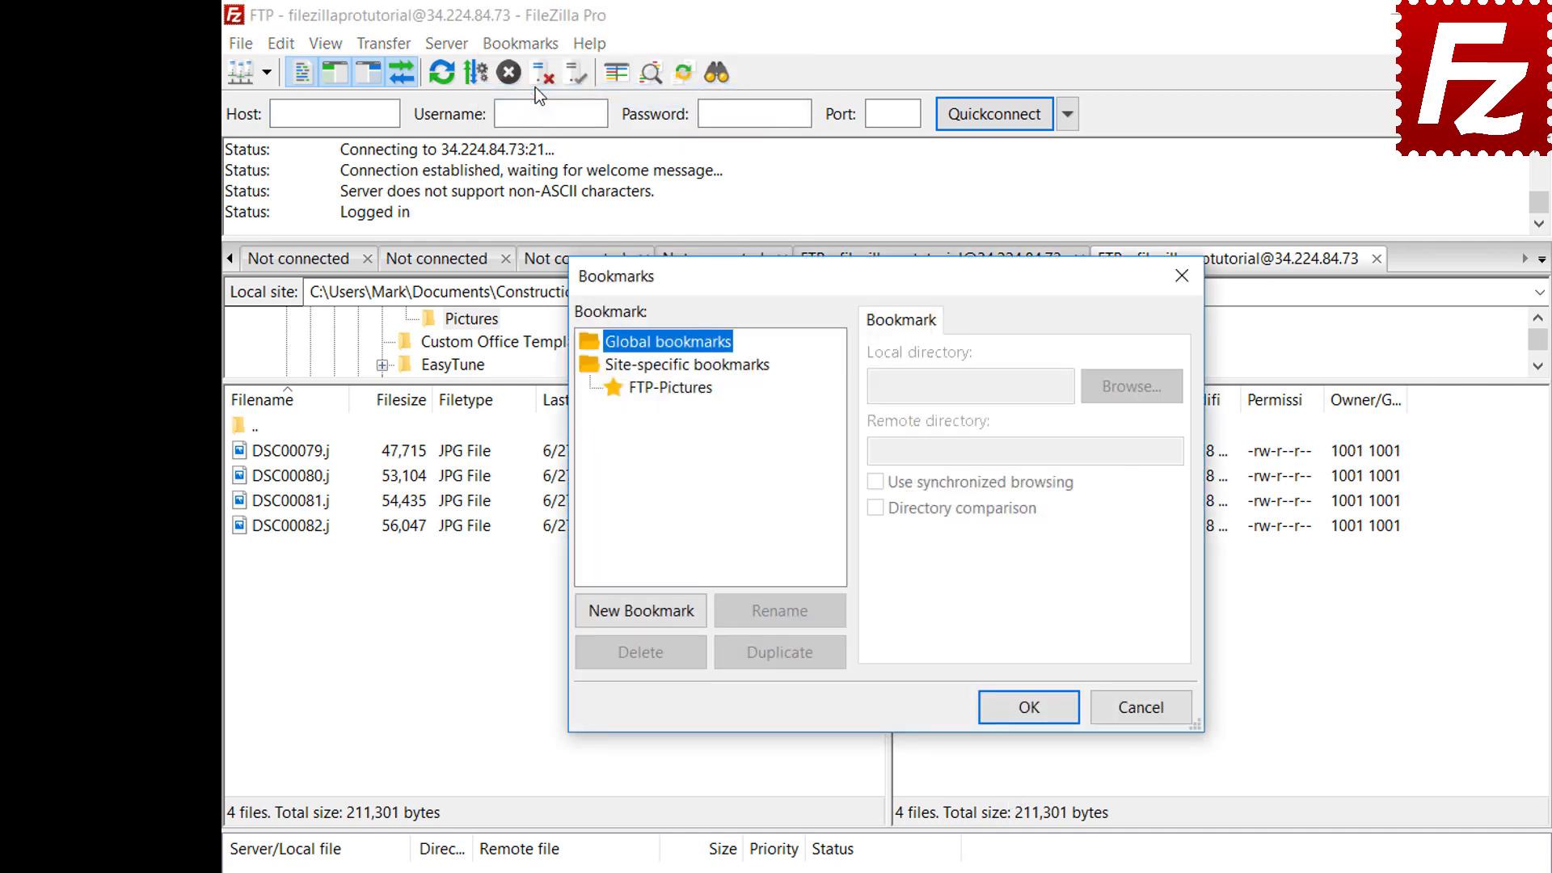
pyautogui.click(677, 388)
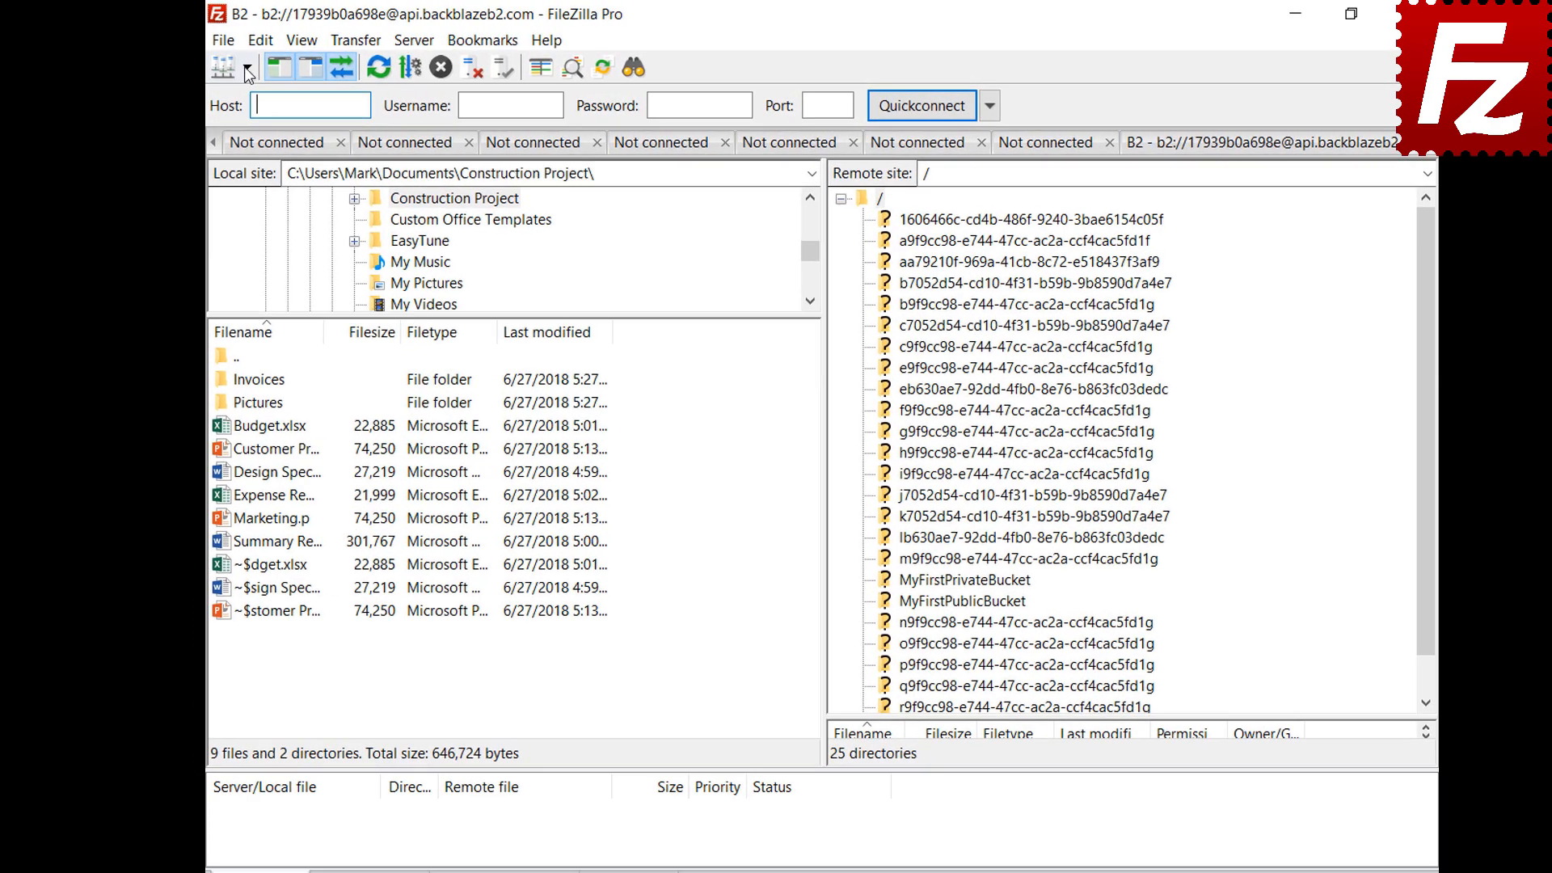
# Connect to the saved Amazon S3 site, then bring up the Interface settings' pane layout choices
pyautogui.click(254, 69)
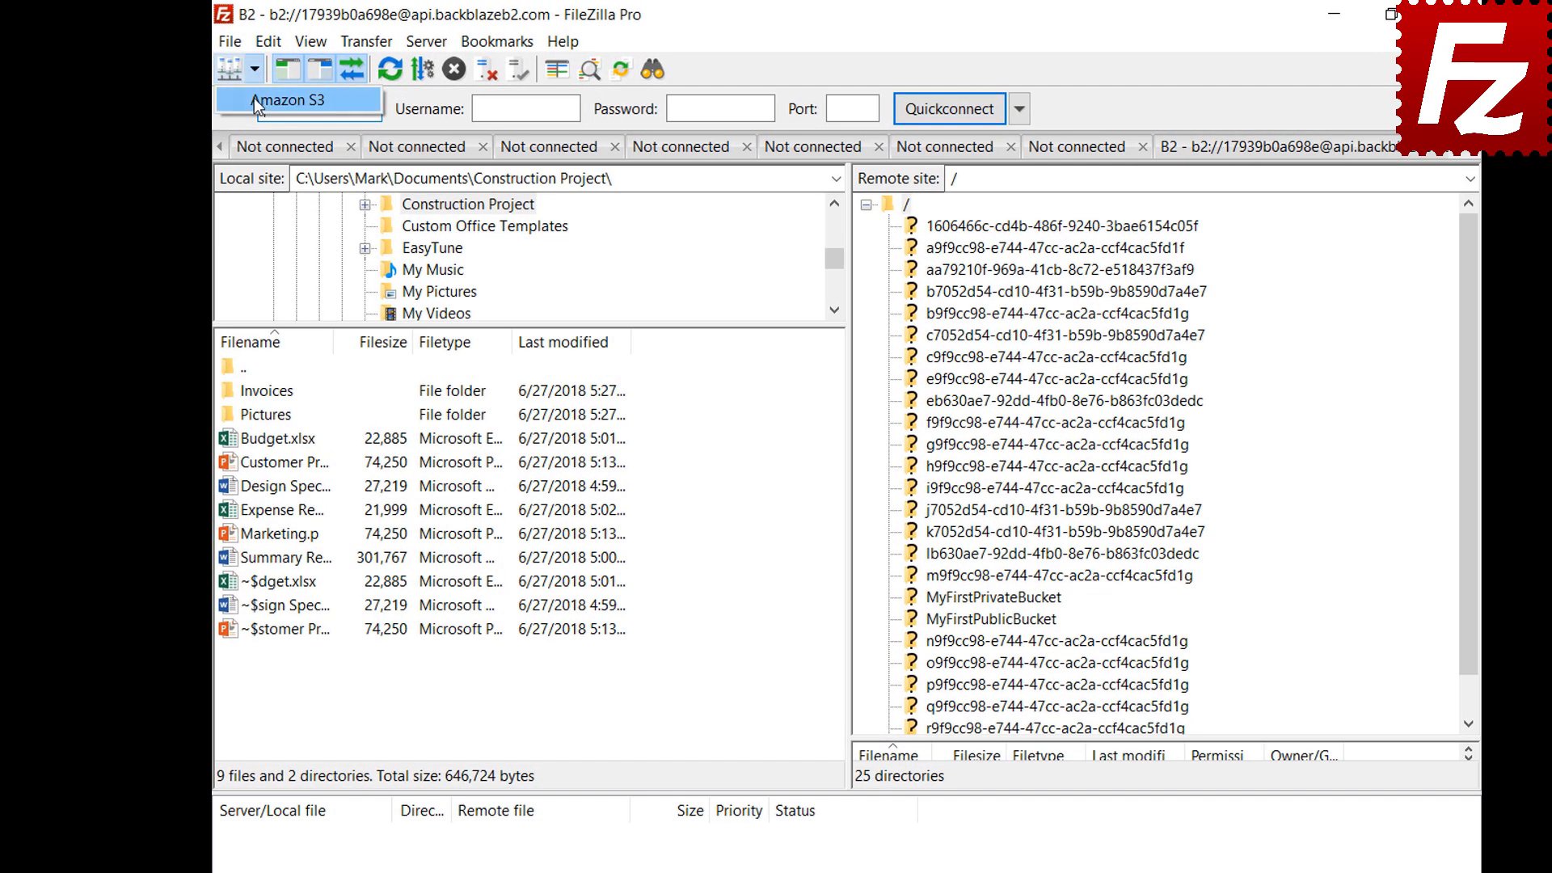
pyautogui.click(254, 99)
pyautogui.click(268, 41)
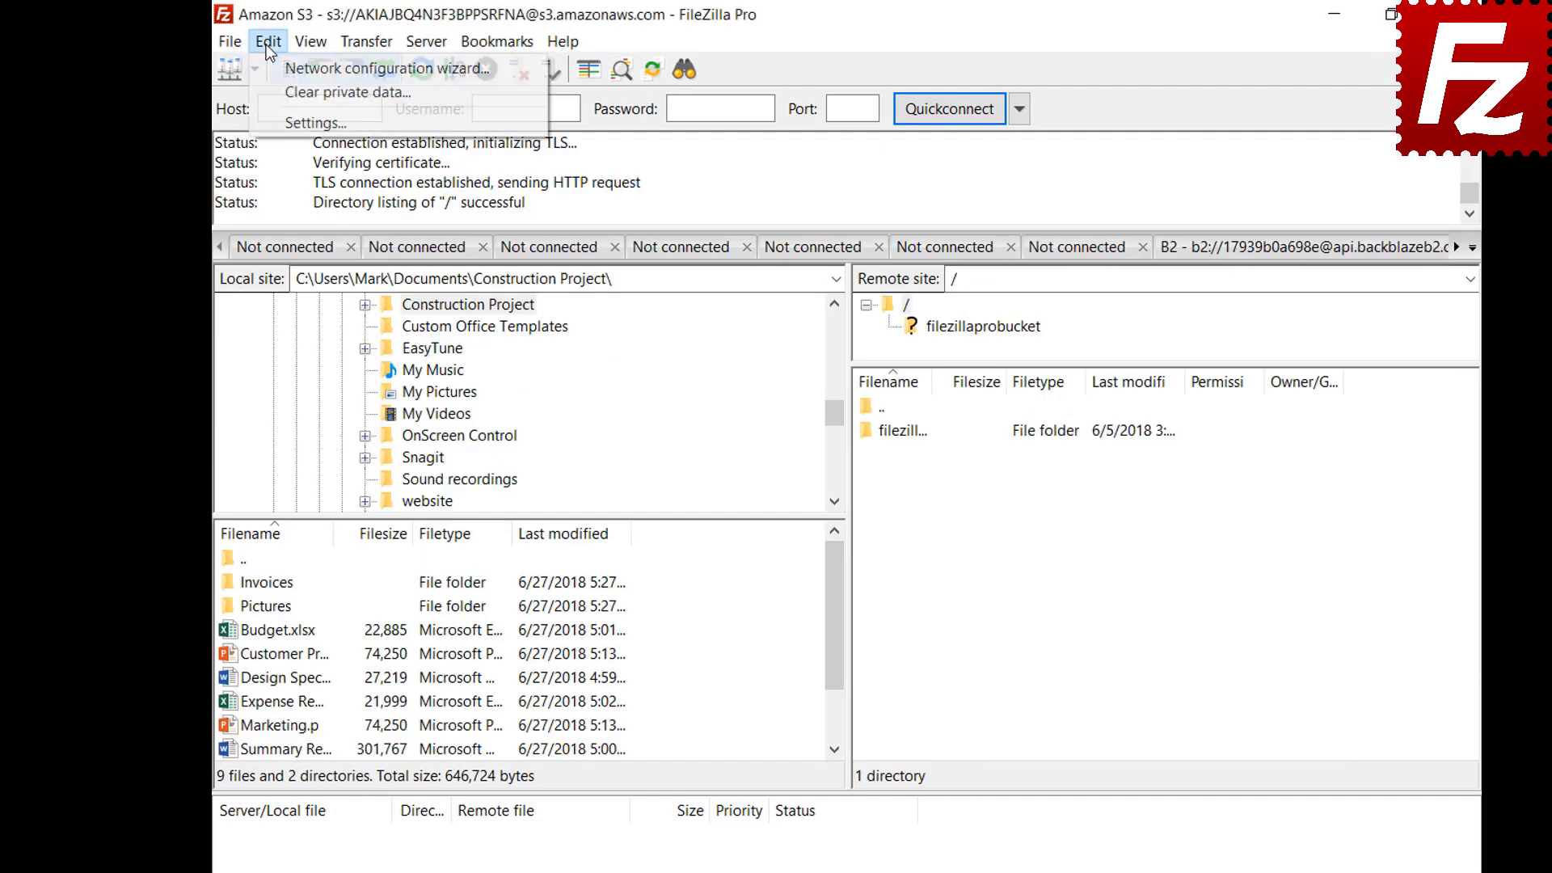
pyautogui.click(272, 128)
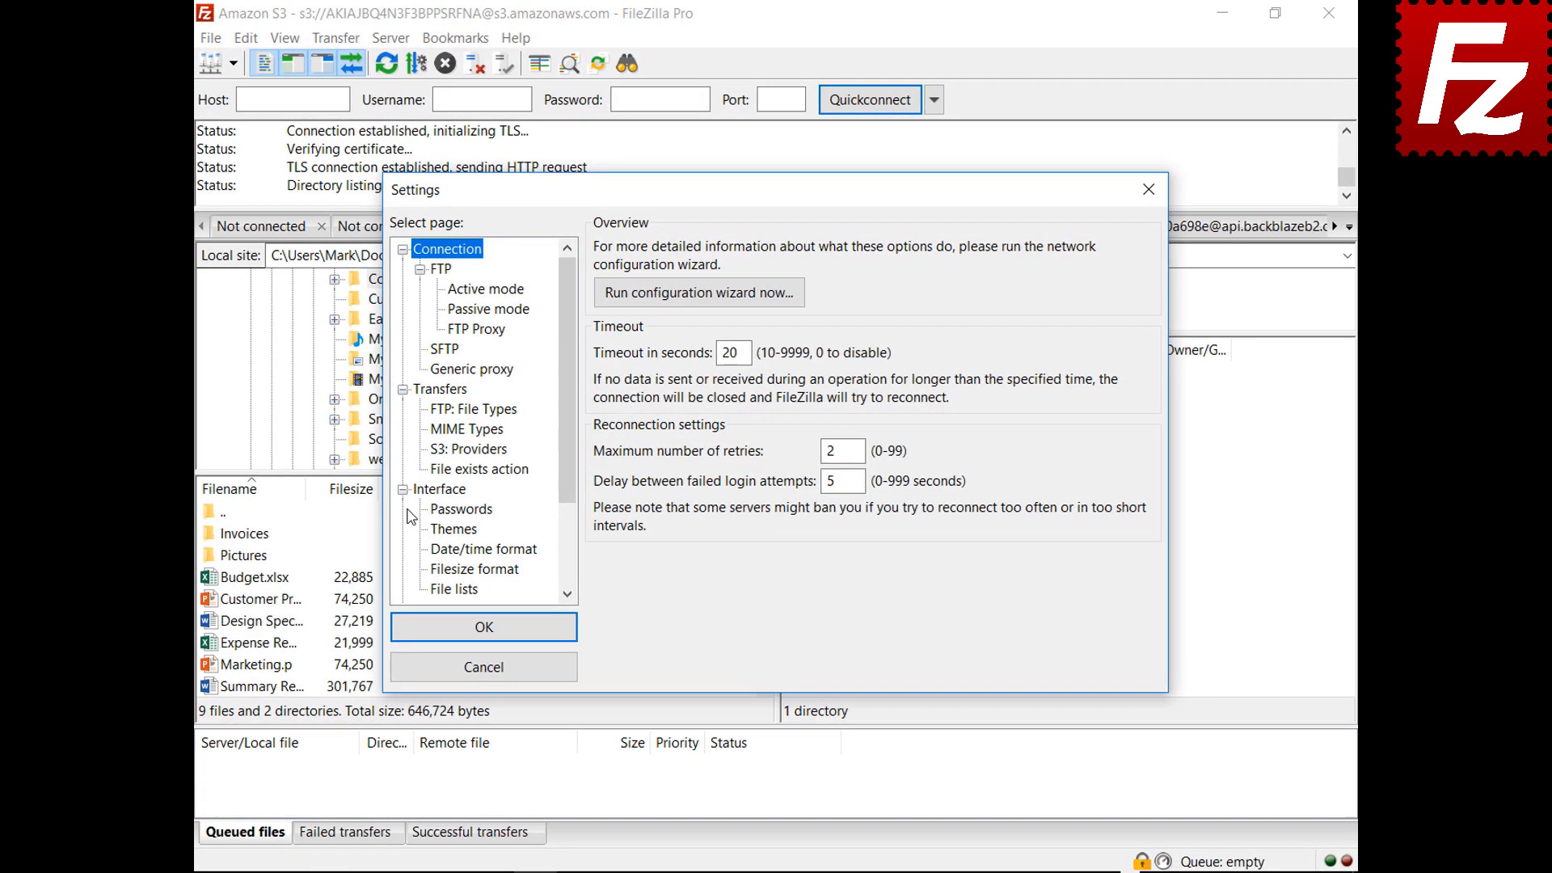
pyautogui.click(424, 496)
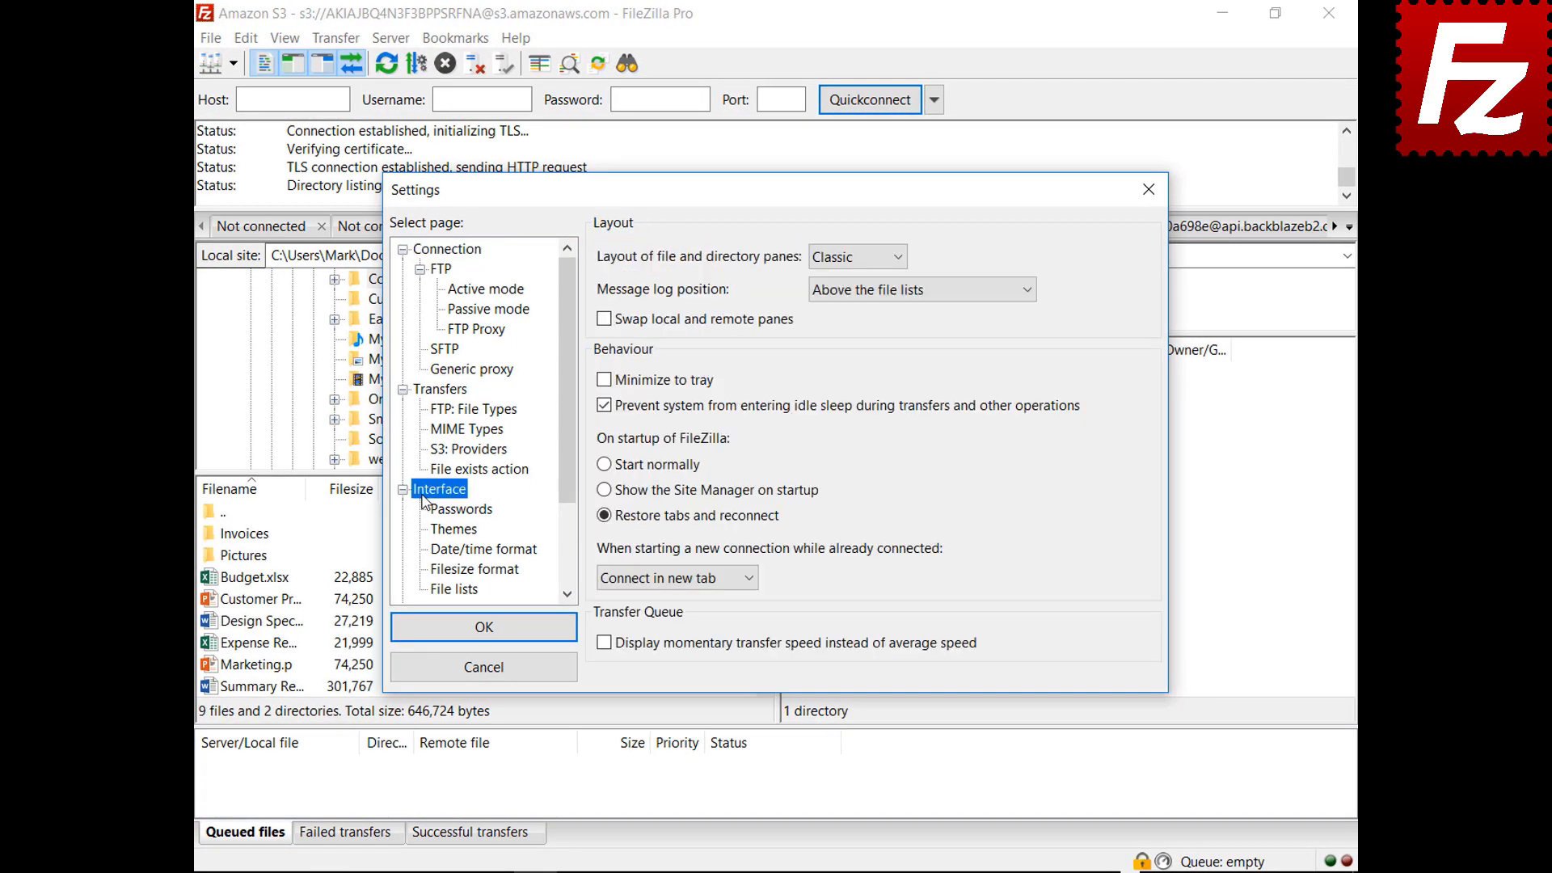
pyautogui.click(855, 257)
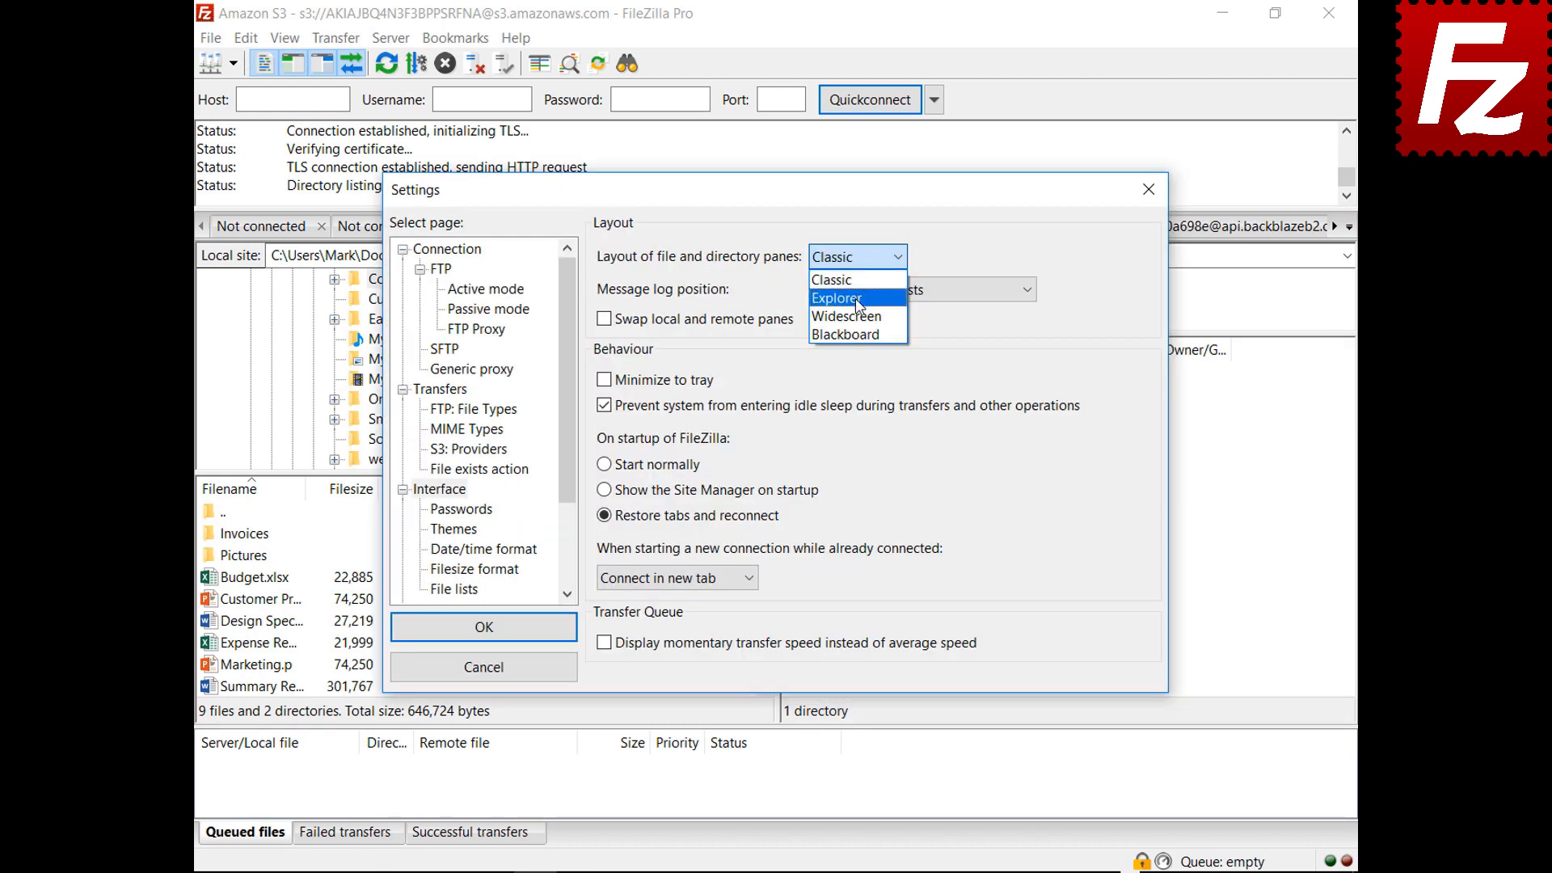
# Preview the Explorer and Widescreen pane layouts behind the Settings window
pyautogui.click(848, 287)
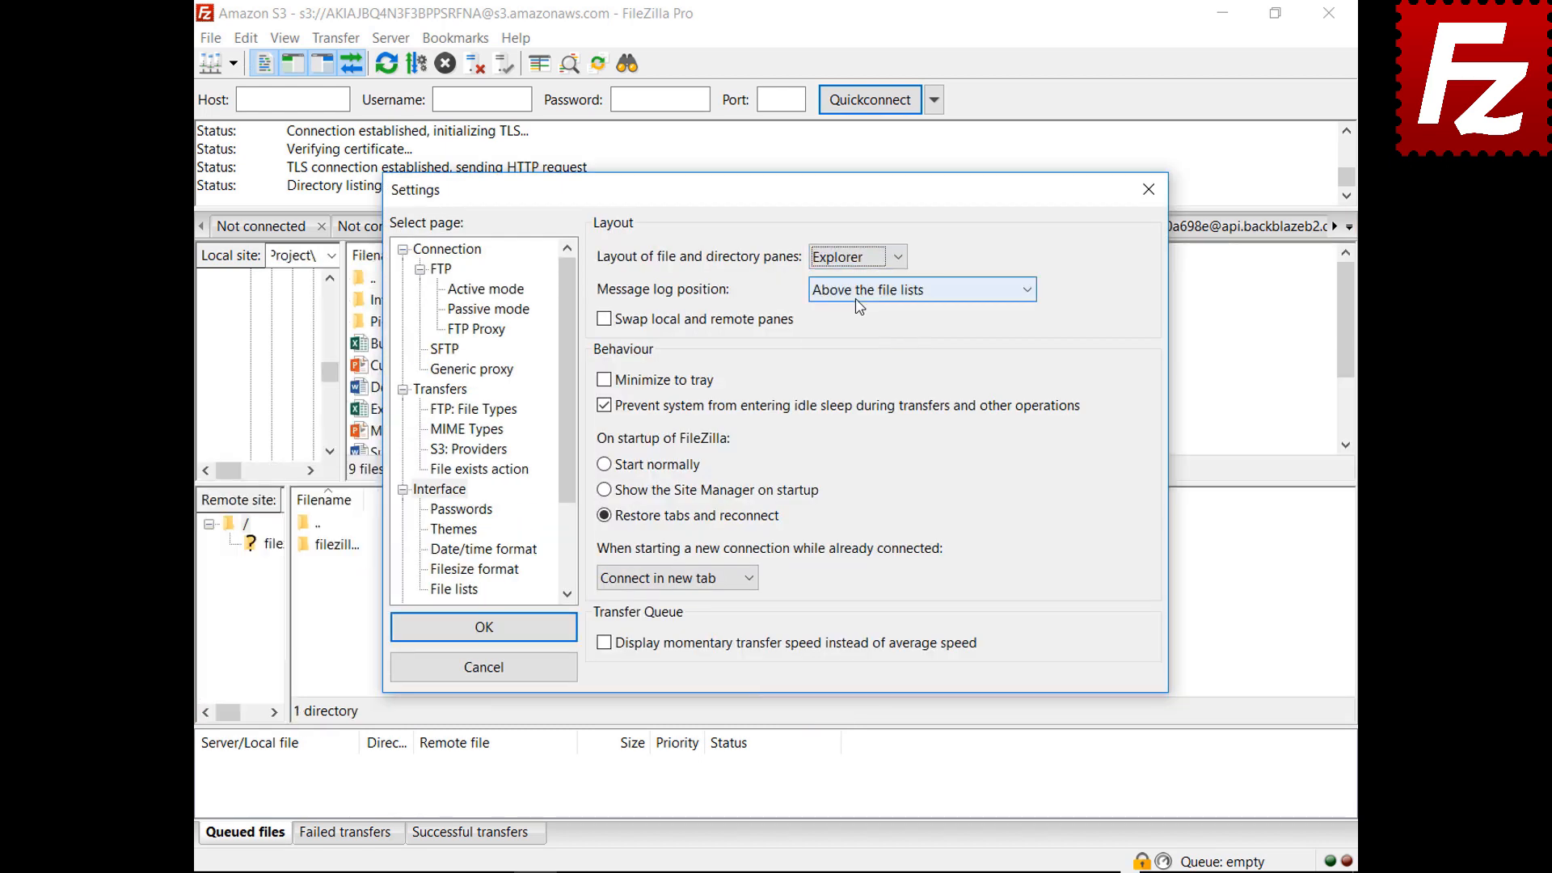
pyautogui.moveTo(788, 199); pyautogui.dragTo(815, 871)
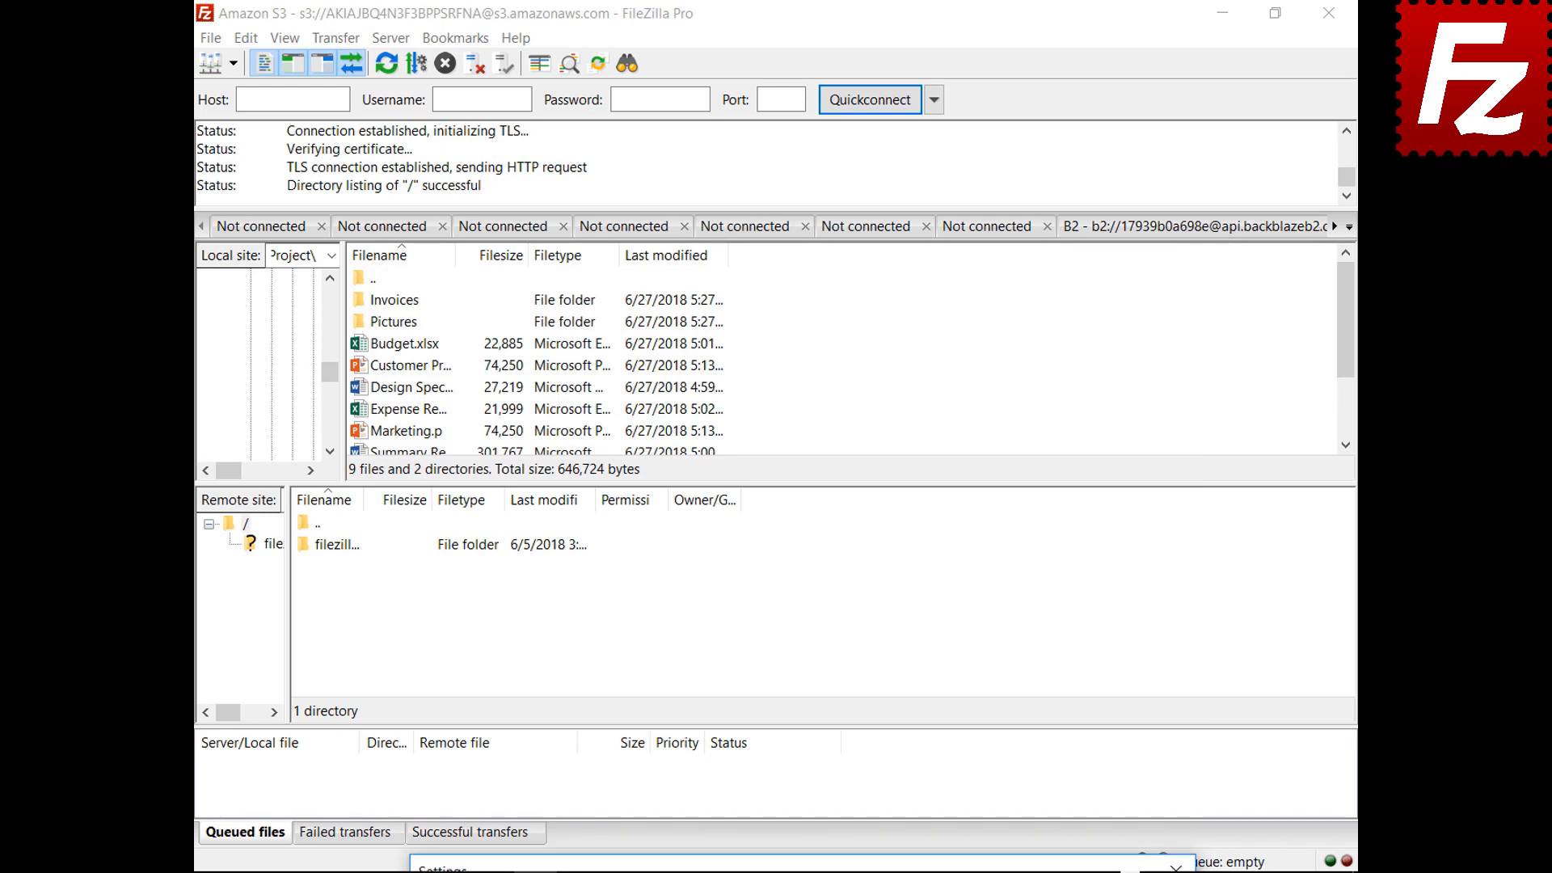
pyautogui.moveTo(815, 870); pyautogui.dragTo(774, 194)
pyautogui.click(843, 259)
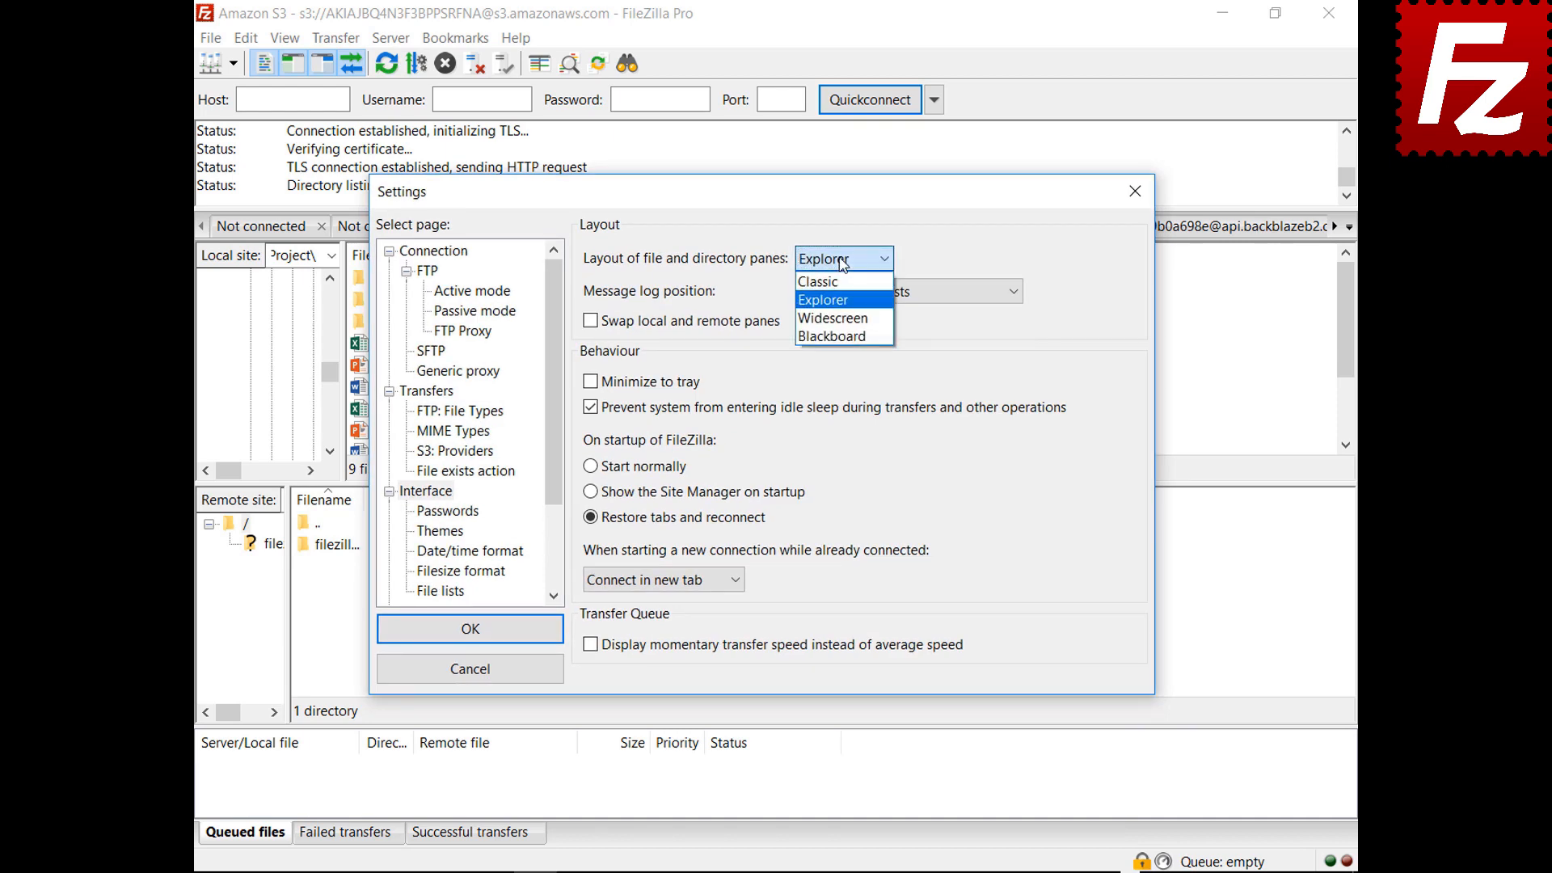
pyautogui.click(840, 320)
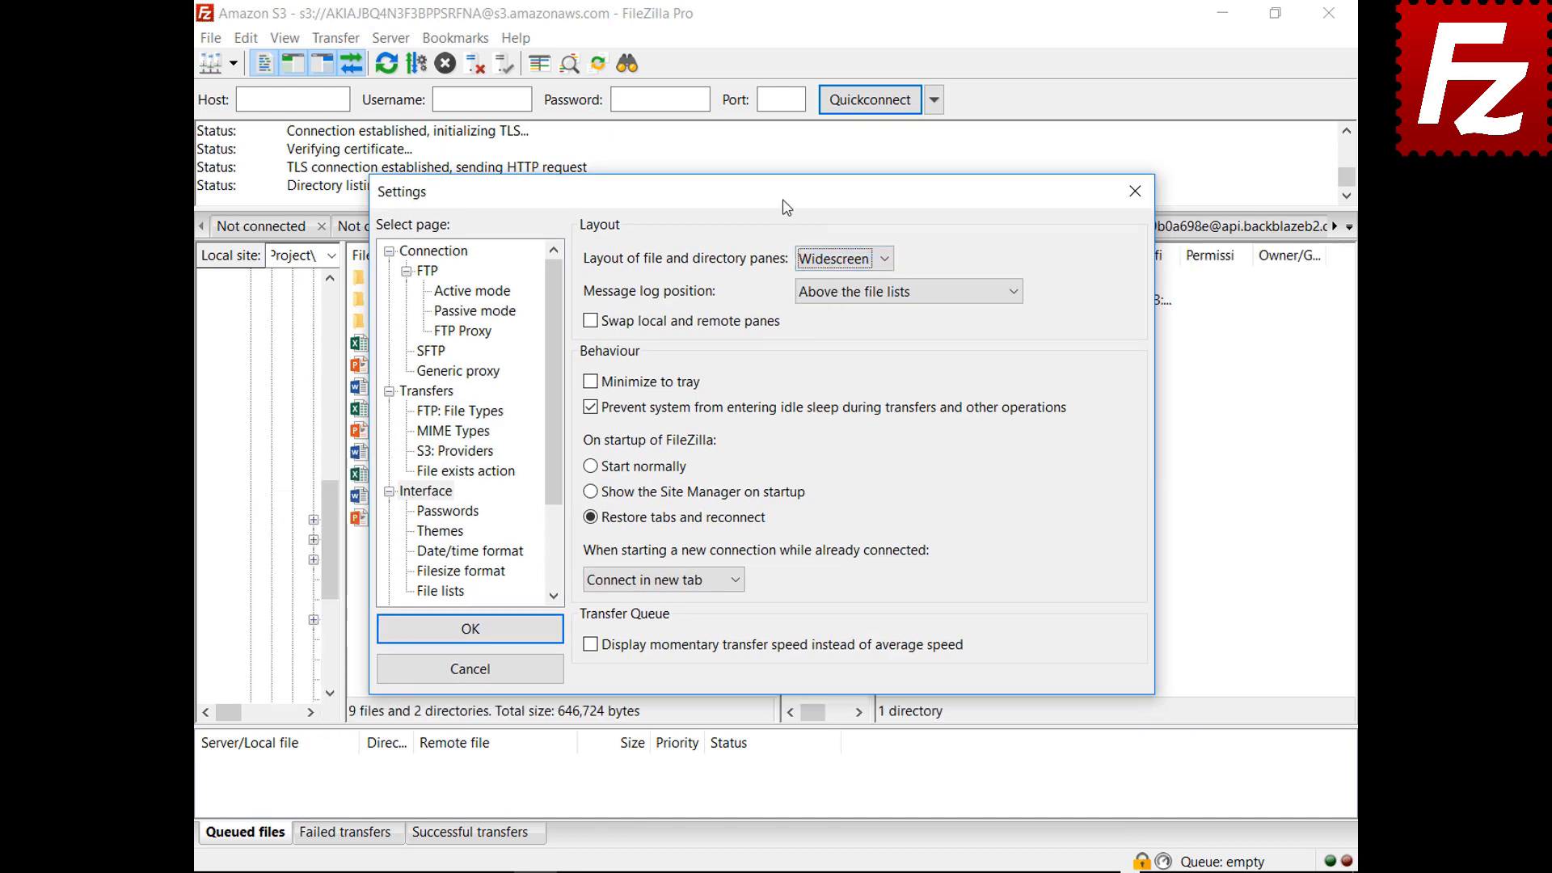
pyautogui.moveTo(787, 208)
pyautogui.mouseDown()
pyautogui.moveTo(826, 872)
pyautogui.moveTo(775, 206)
pyautogui.mouseUp()
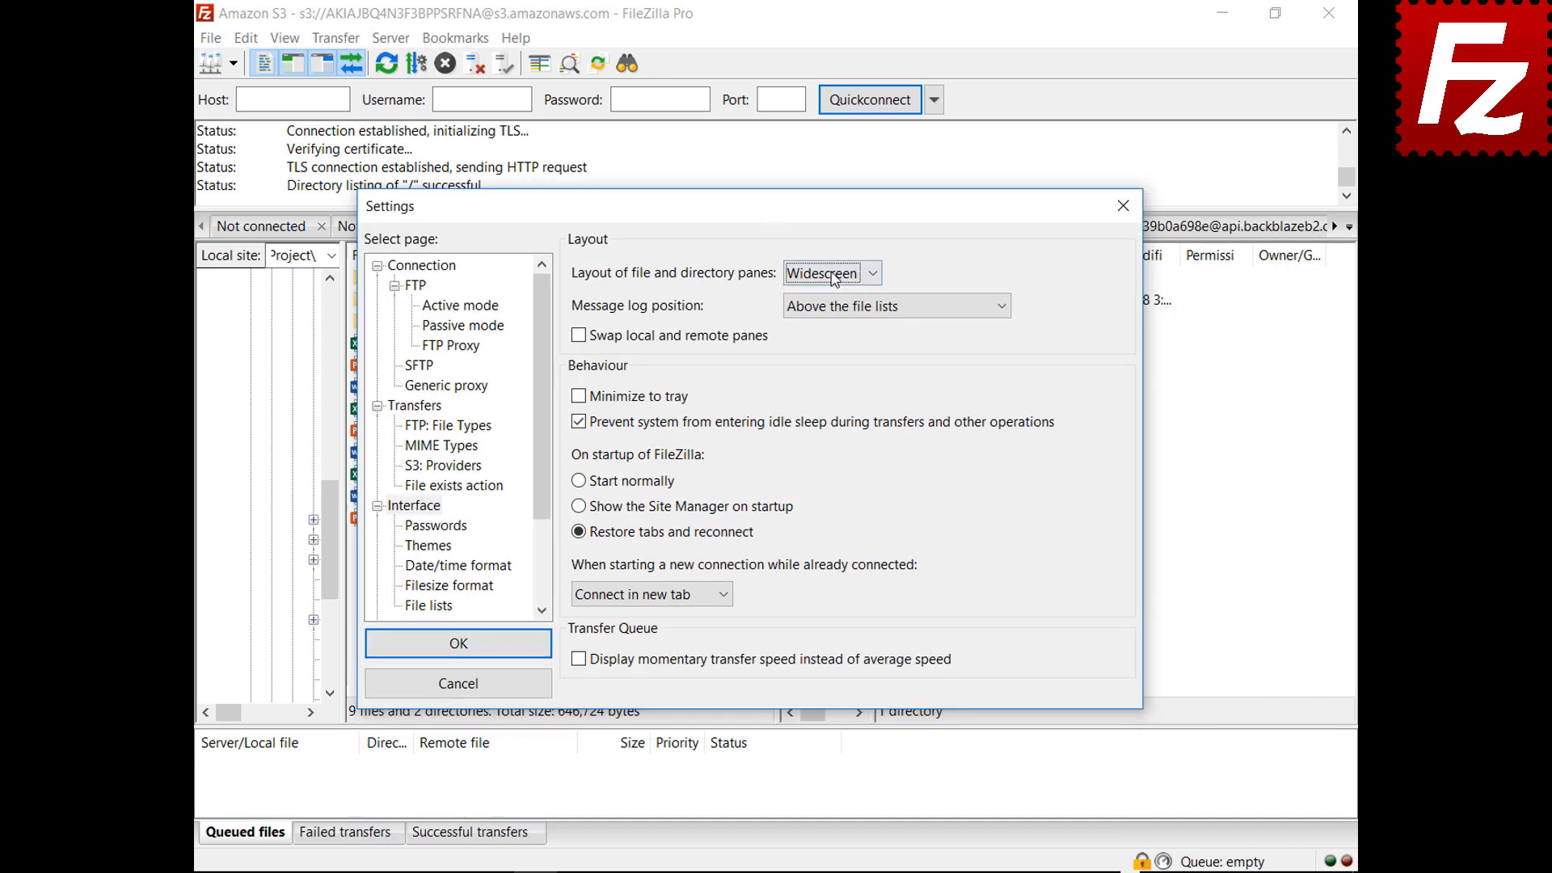
# Preview the Blackboard layout, then set the pane layout back to Classic
pyautogui.click(832, 273)
pyautogui.click(829, 353)
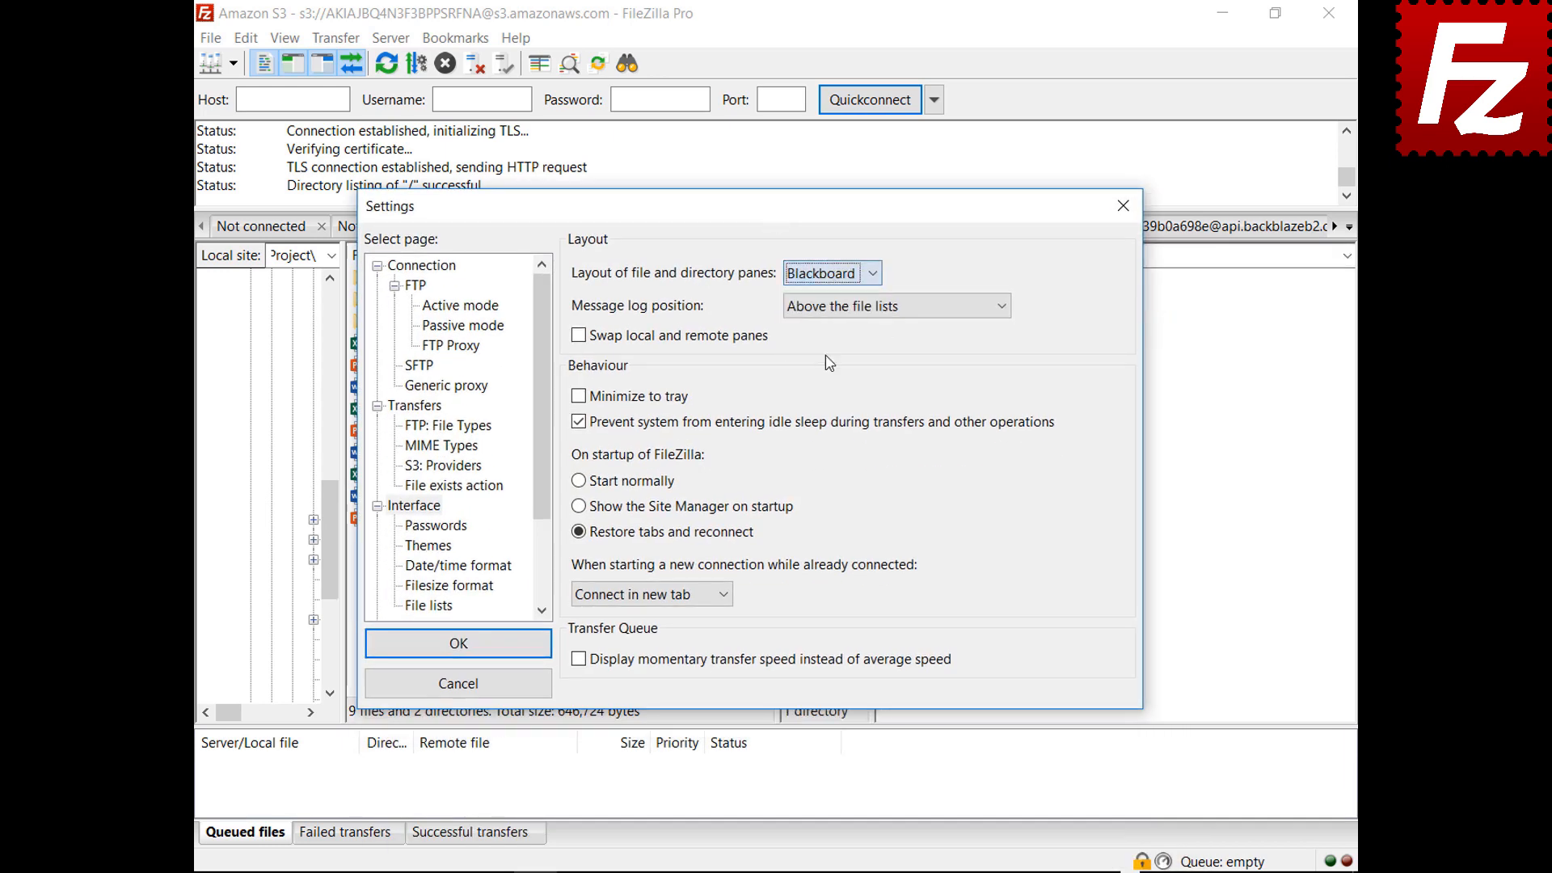
pyautogui.moveTo(750, 215); pyautogui.dragTo(752, 871)
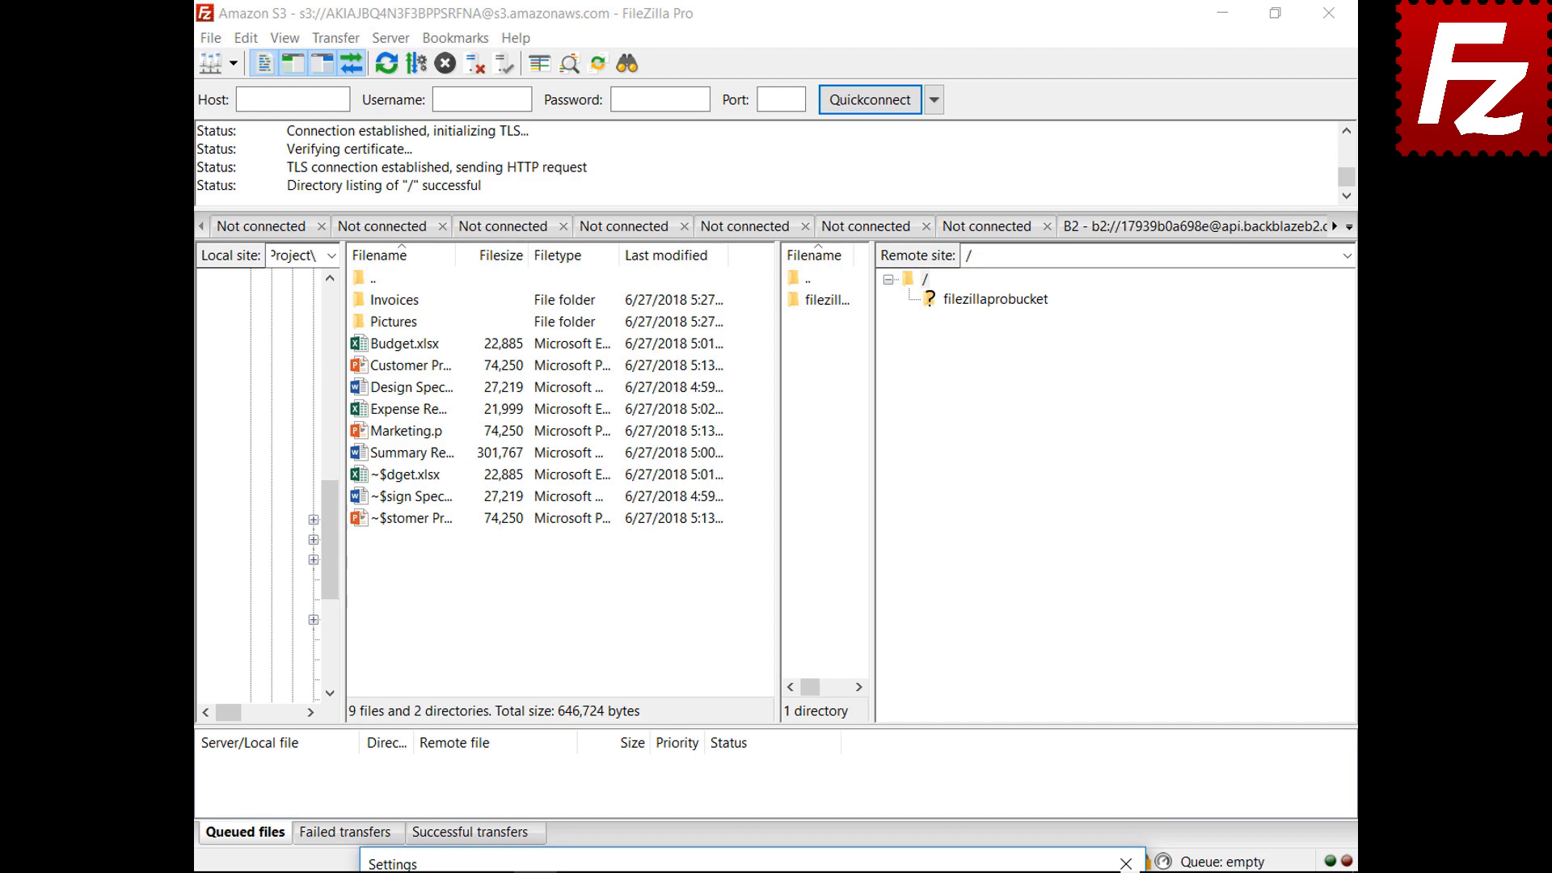
pyautogui.moveTo(751, 864); pyautogui.dragTo(712, 223)
pyautogui.click(792, 291)
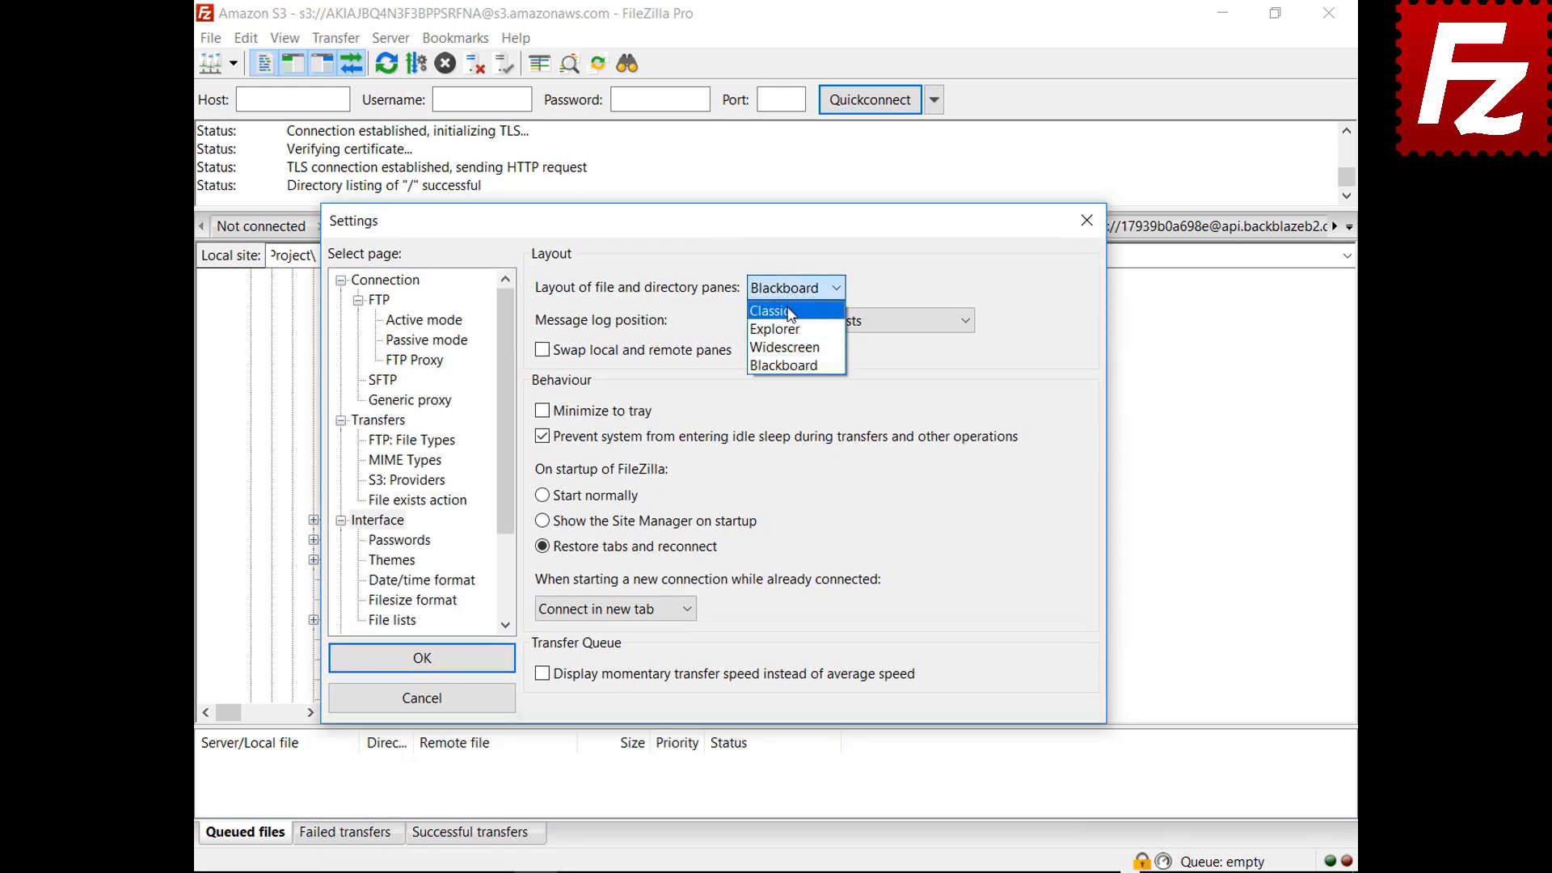
pyautogui.click(789, 311)
pyautogui.click(834, 323)
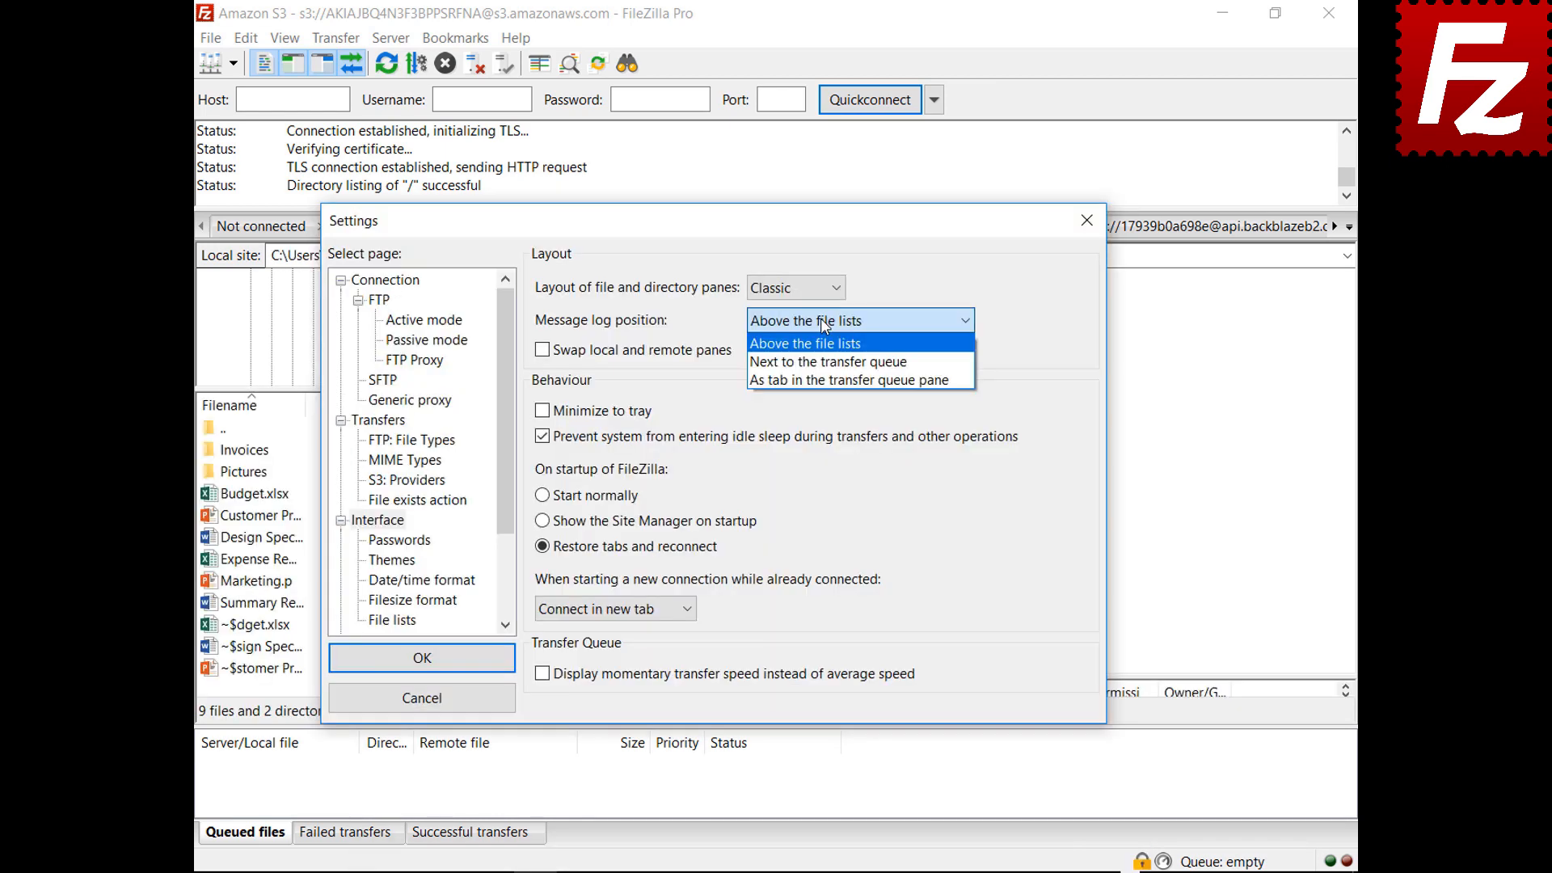
# Place the message log next to the transfer queue, then as a tab in the queue pane
pyautogui.click(824, 354)
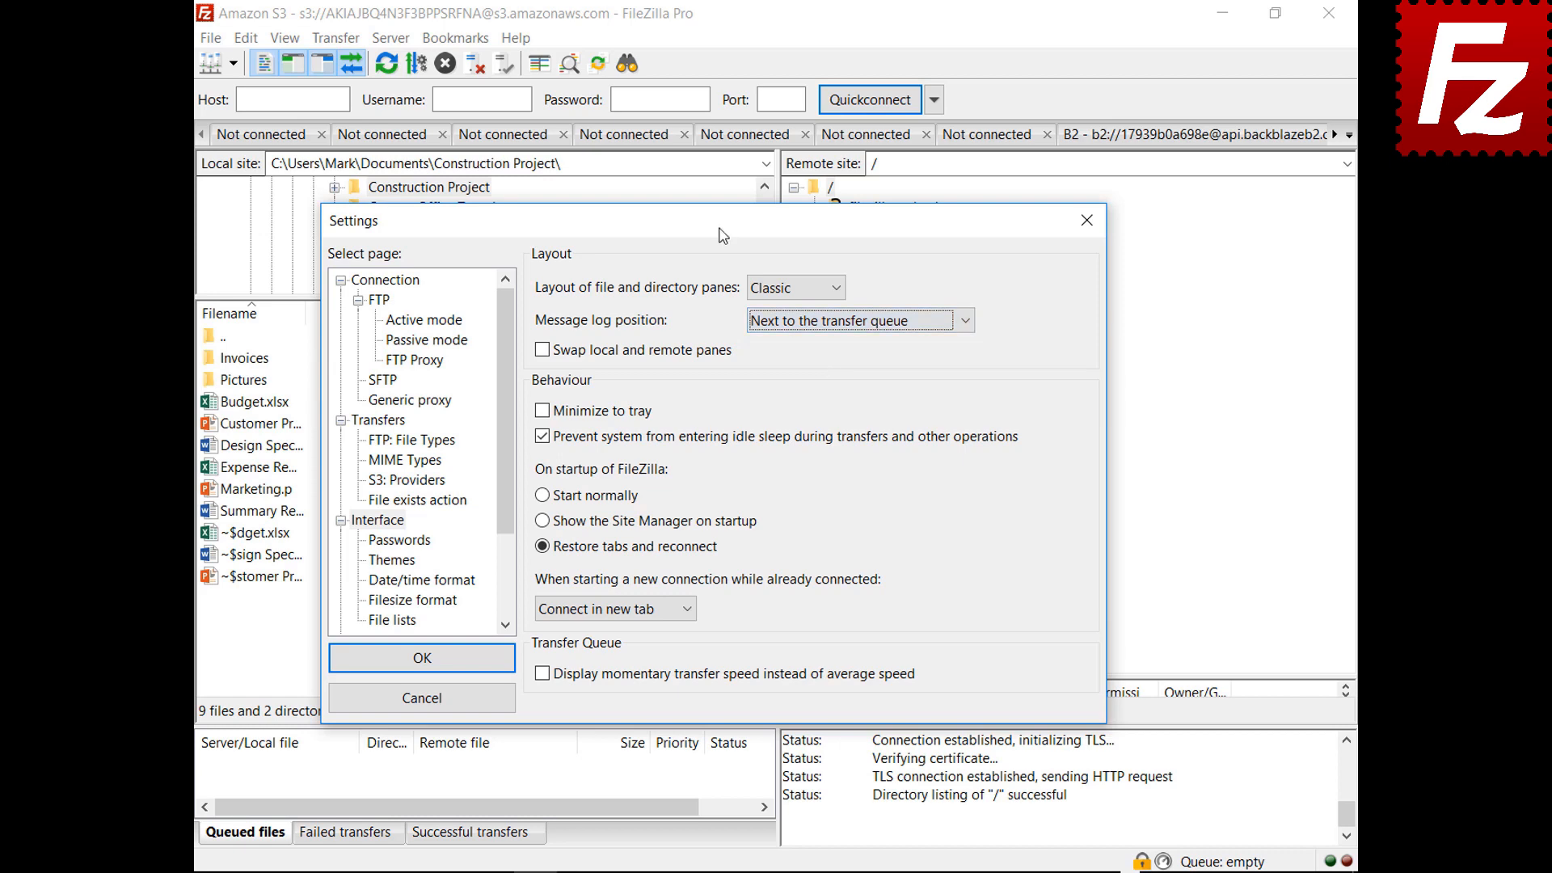
pyautogui.moveTo(719, 227); pyautogui.dragTo(752, 160)
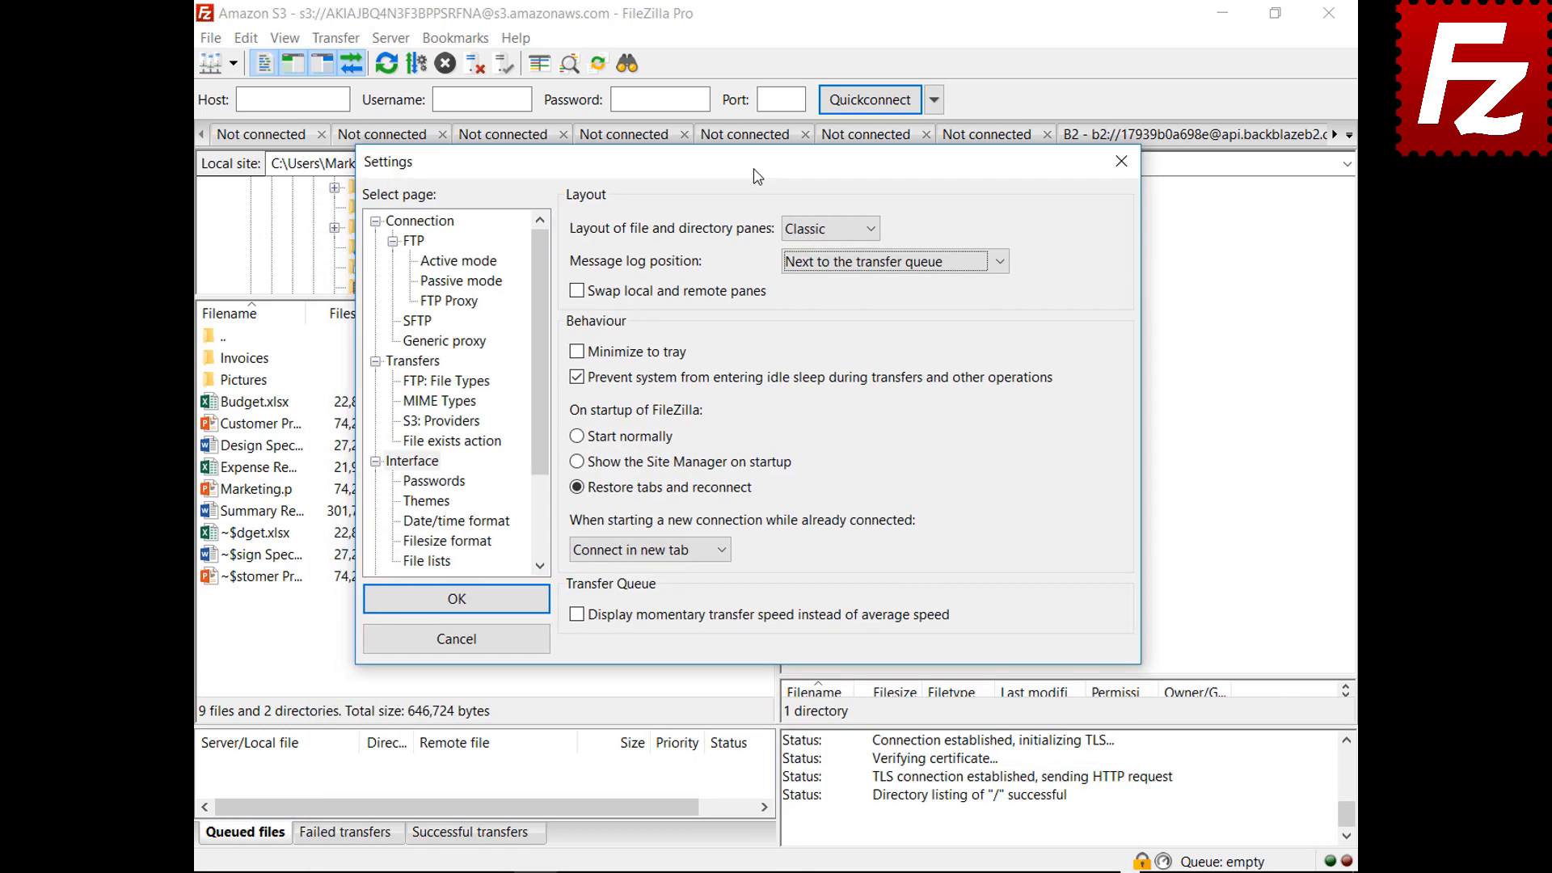
pyautogui.click(885, 260)
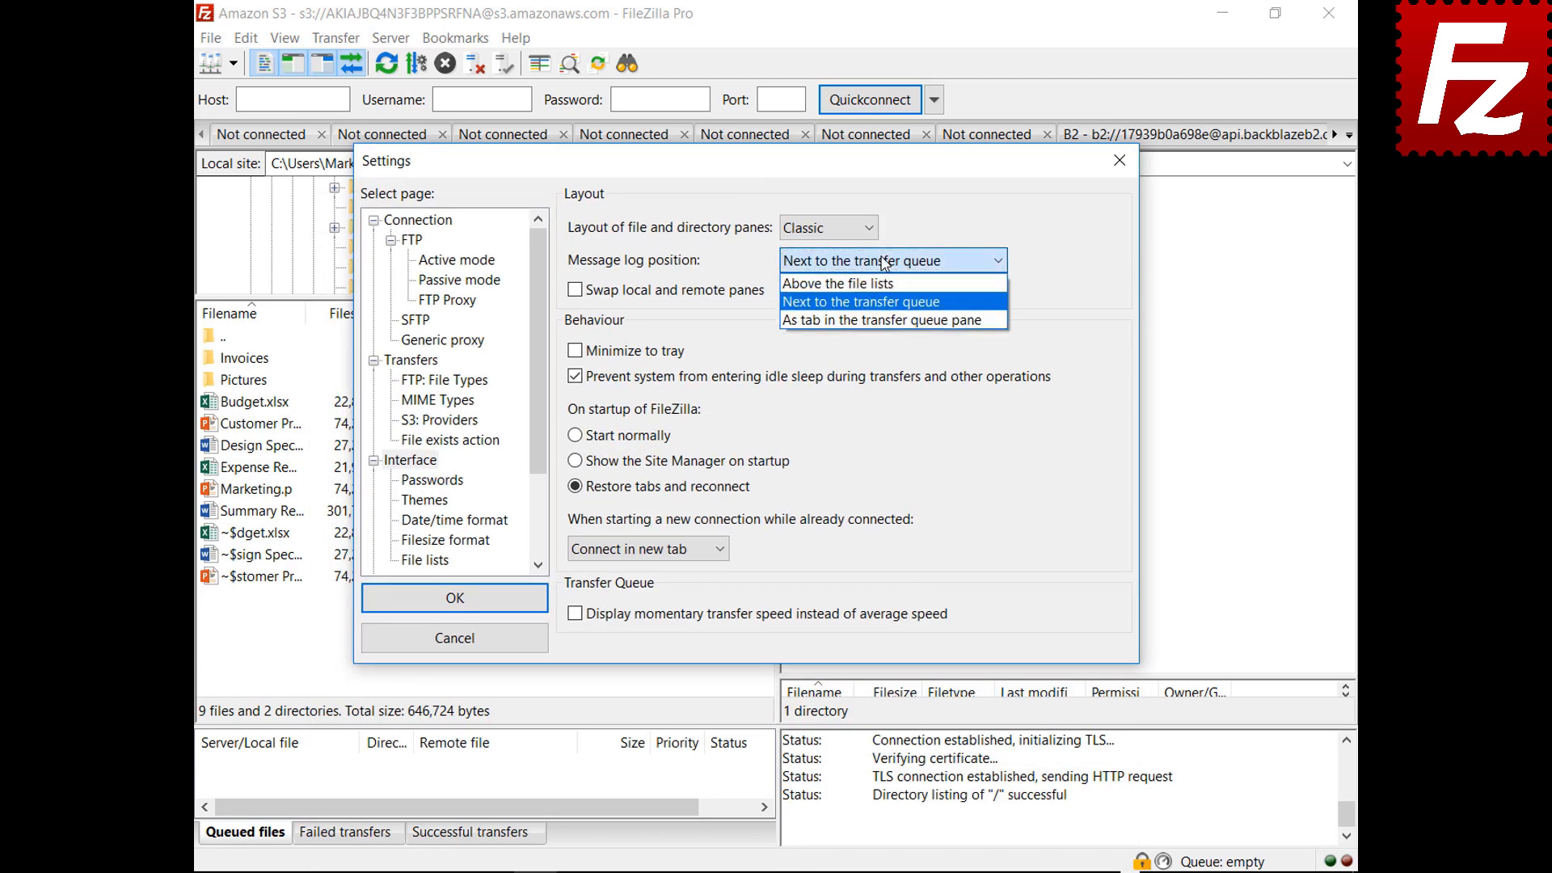
pyautogui.click(879, 320)
pyautogui.moveTo(770, 168); pyautogui.dragTo(799, 871)
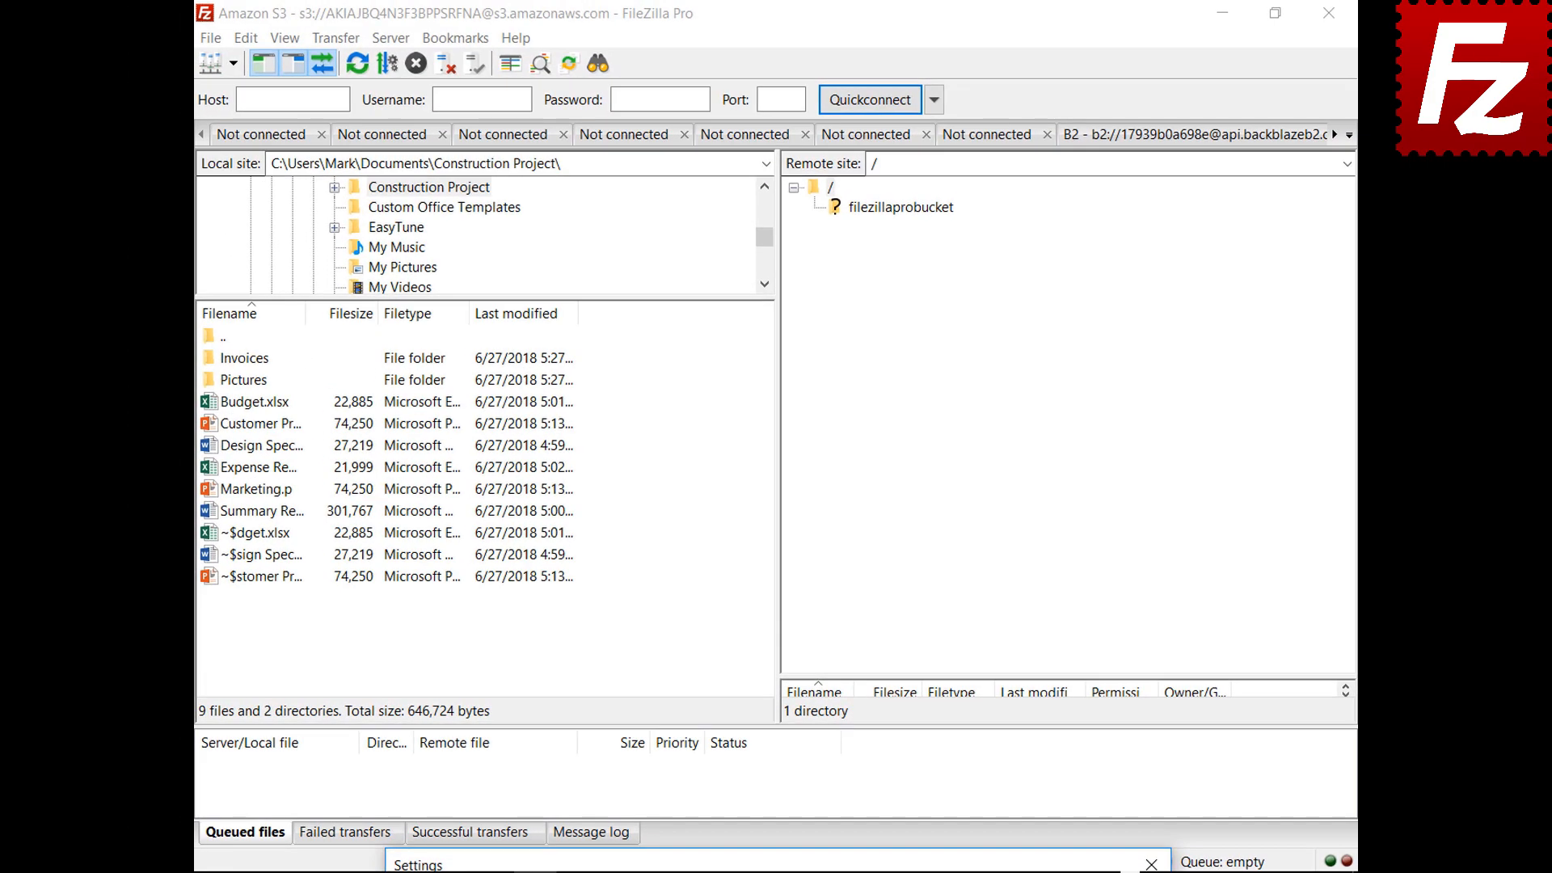
pyautogui.moveTo(799, 865); pyautogui.dragTo(815, 207)
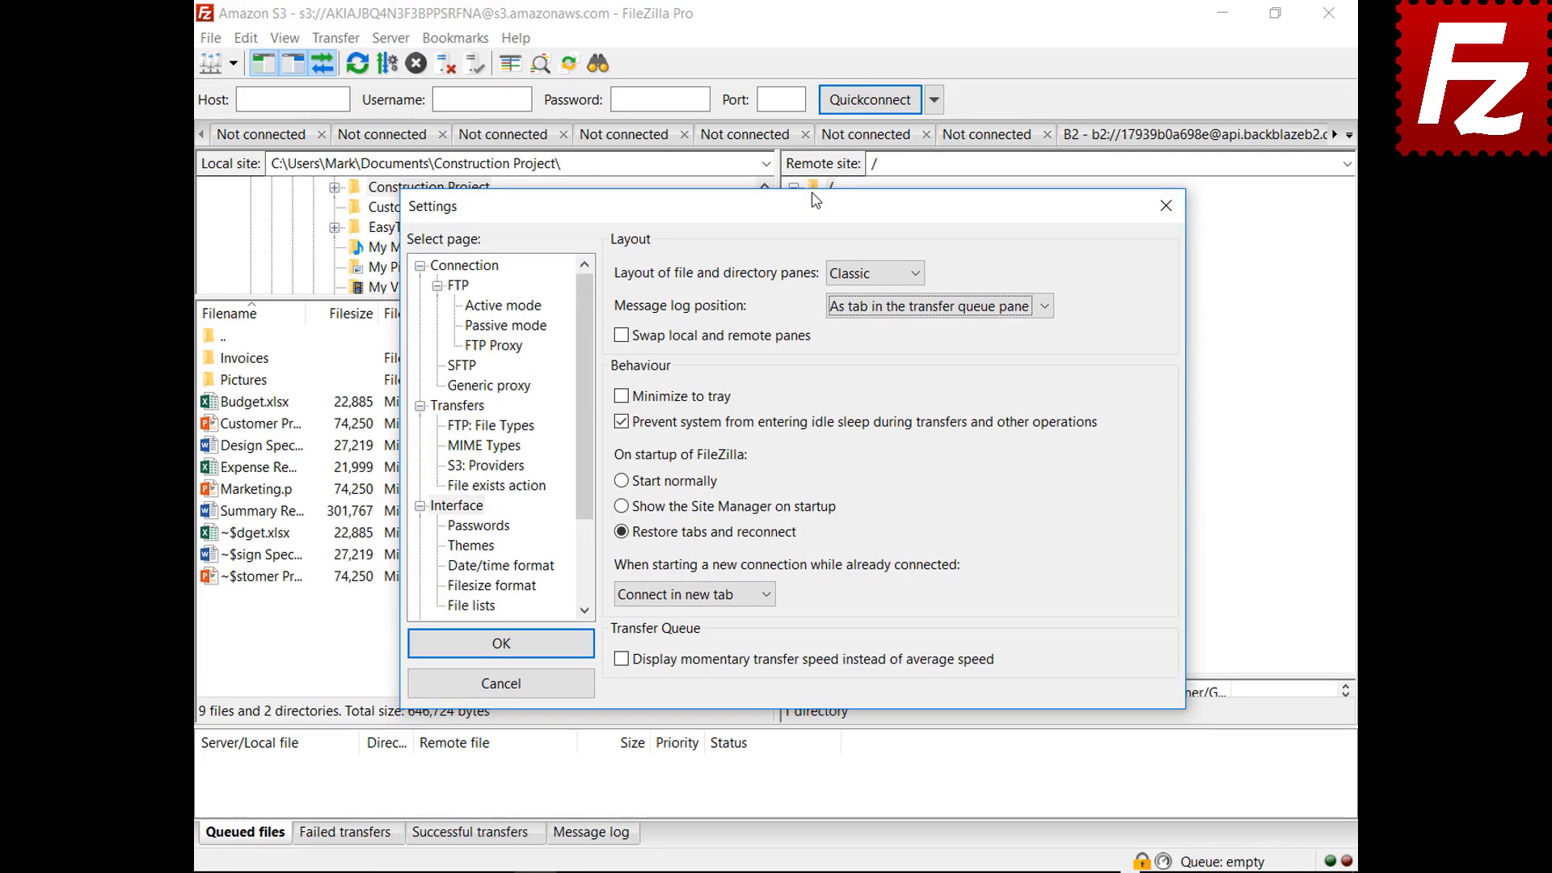
# Enable Minimize to tray, save Settings, and minimize FileZilla Pro into the system tray
pyautogui.click(619, 398)
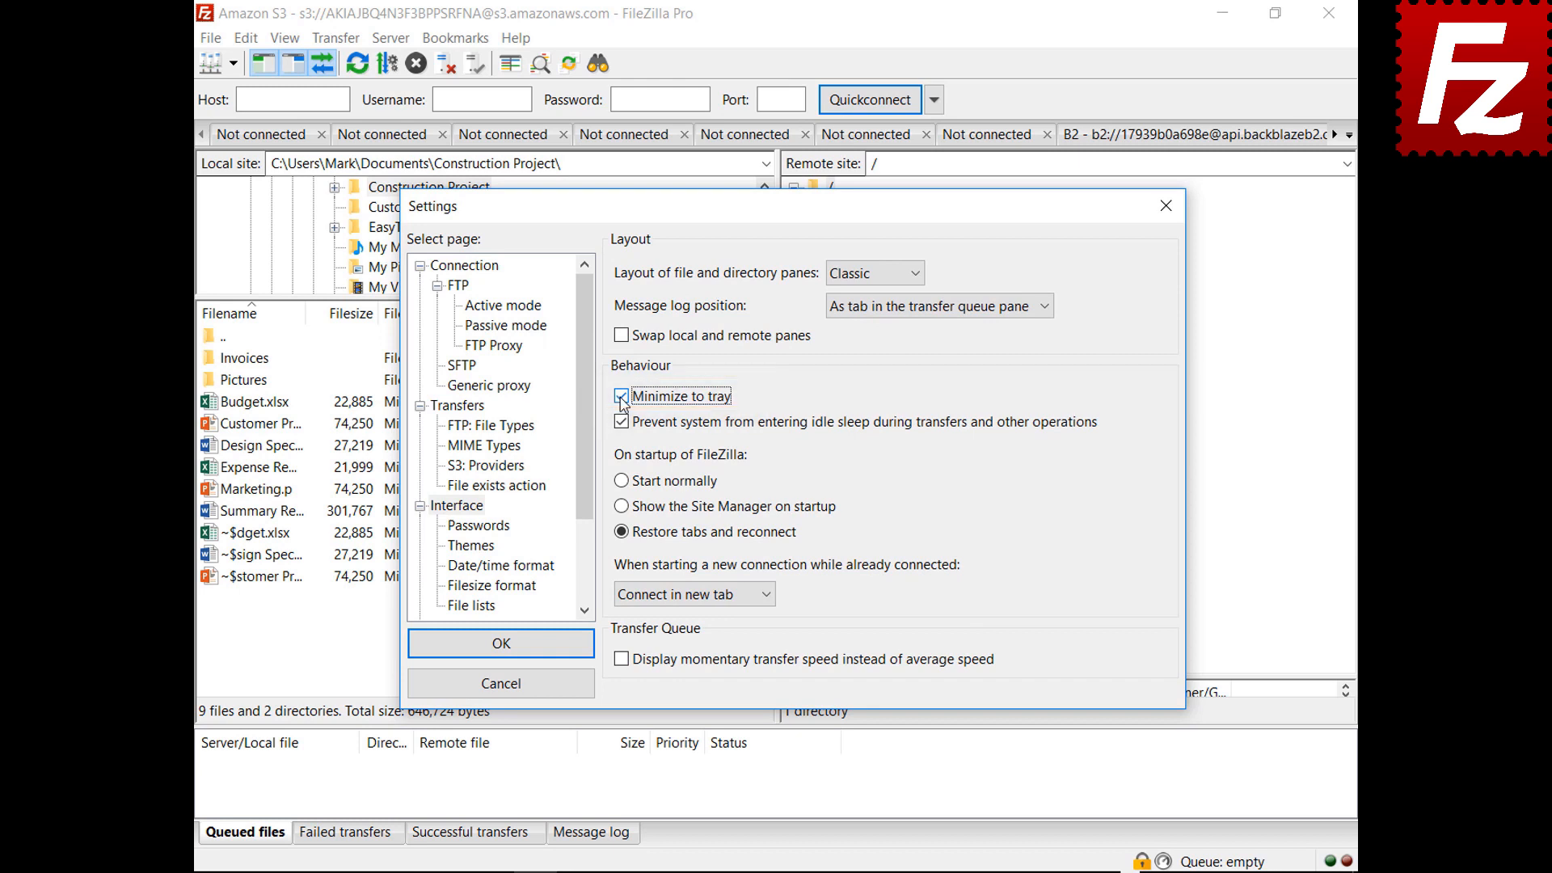
pyautogui.click(499, 644)
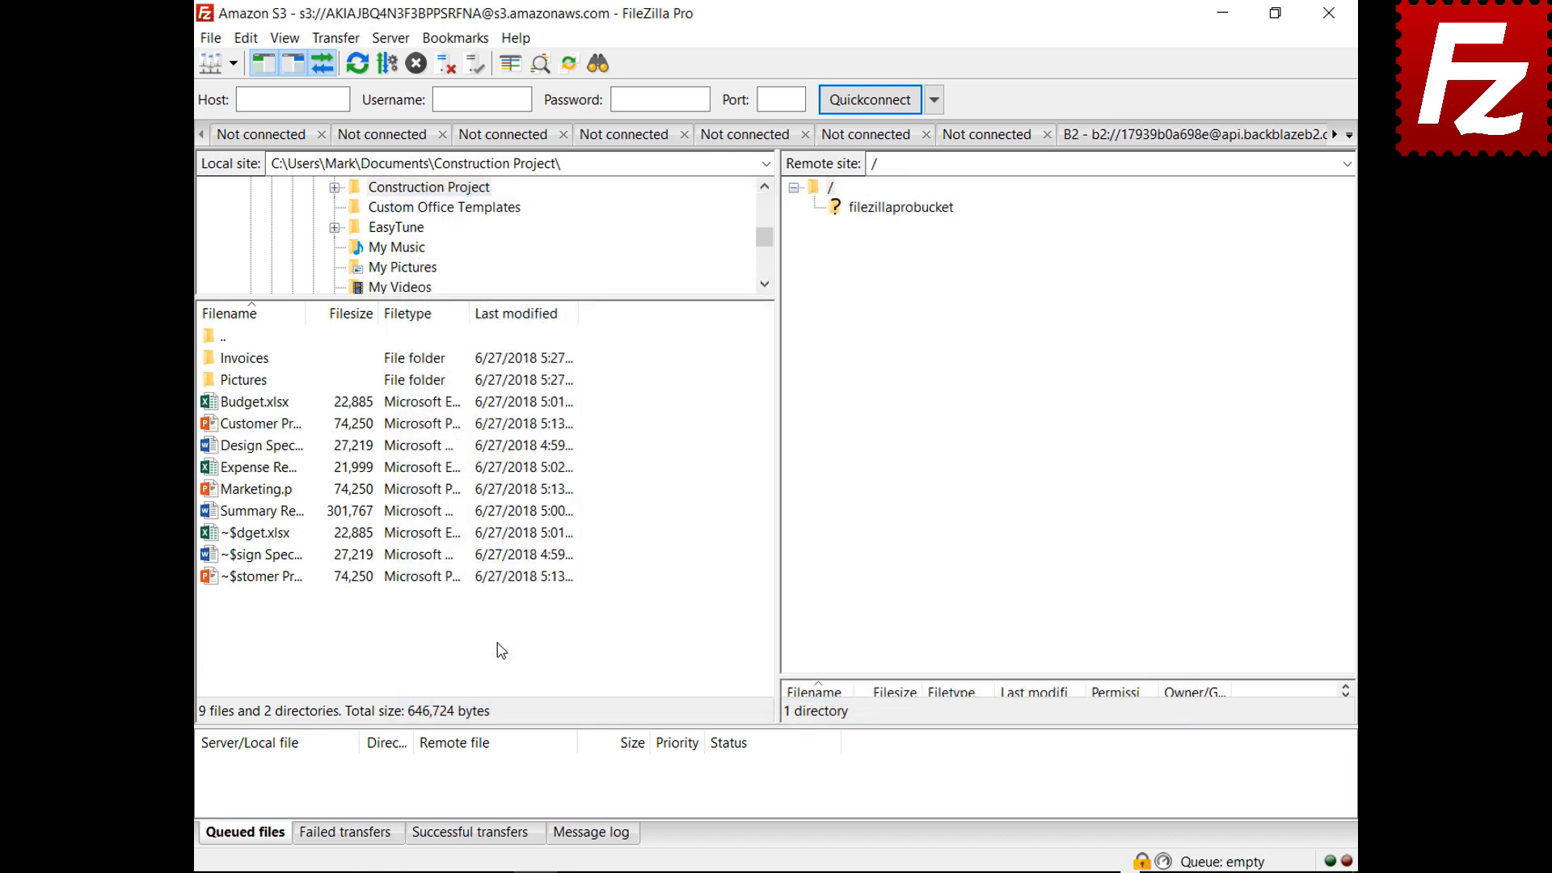
pyautogui.click(1222, 13)
pyautogui.click(1153, 865)
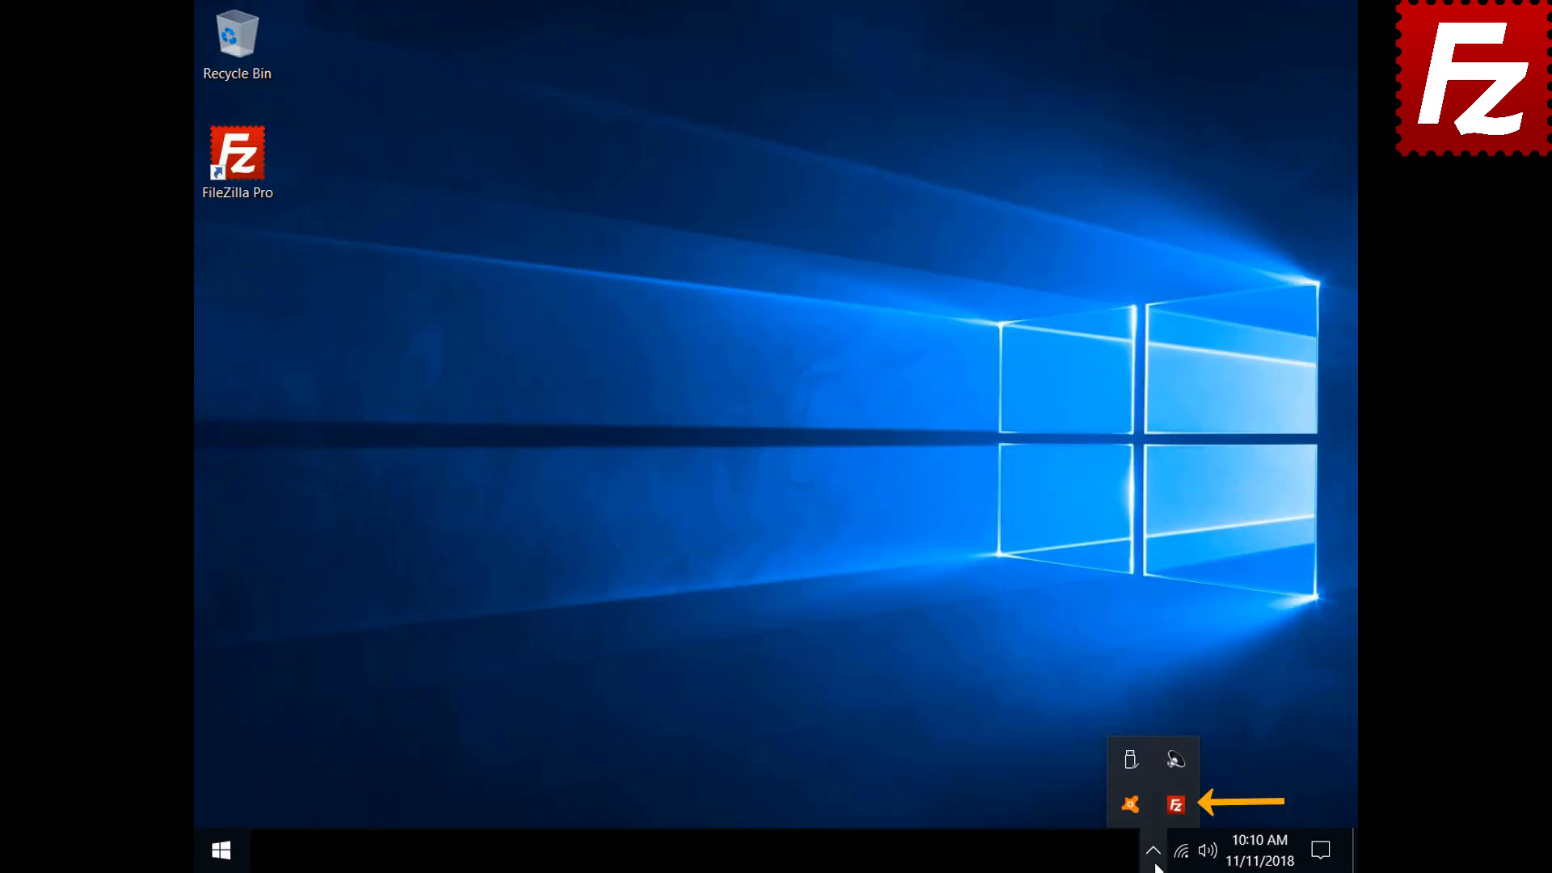
# Restore FileZilla Pro from the tray and change the 'When starting a new connection' tab behaviour
pyautogui.click(1169, 808)
pyautogui.click(247, 38)
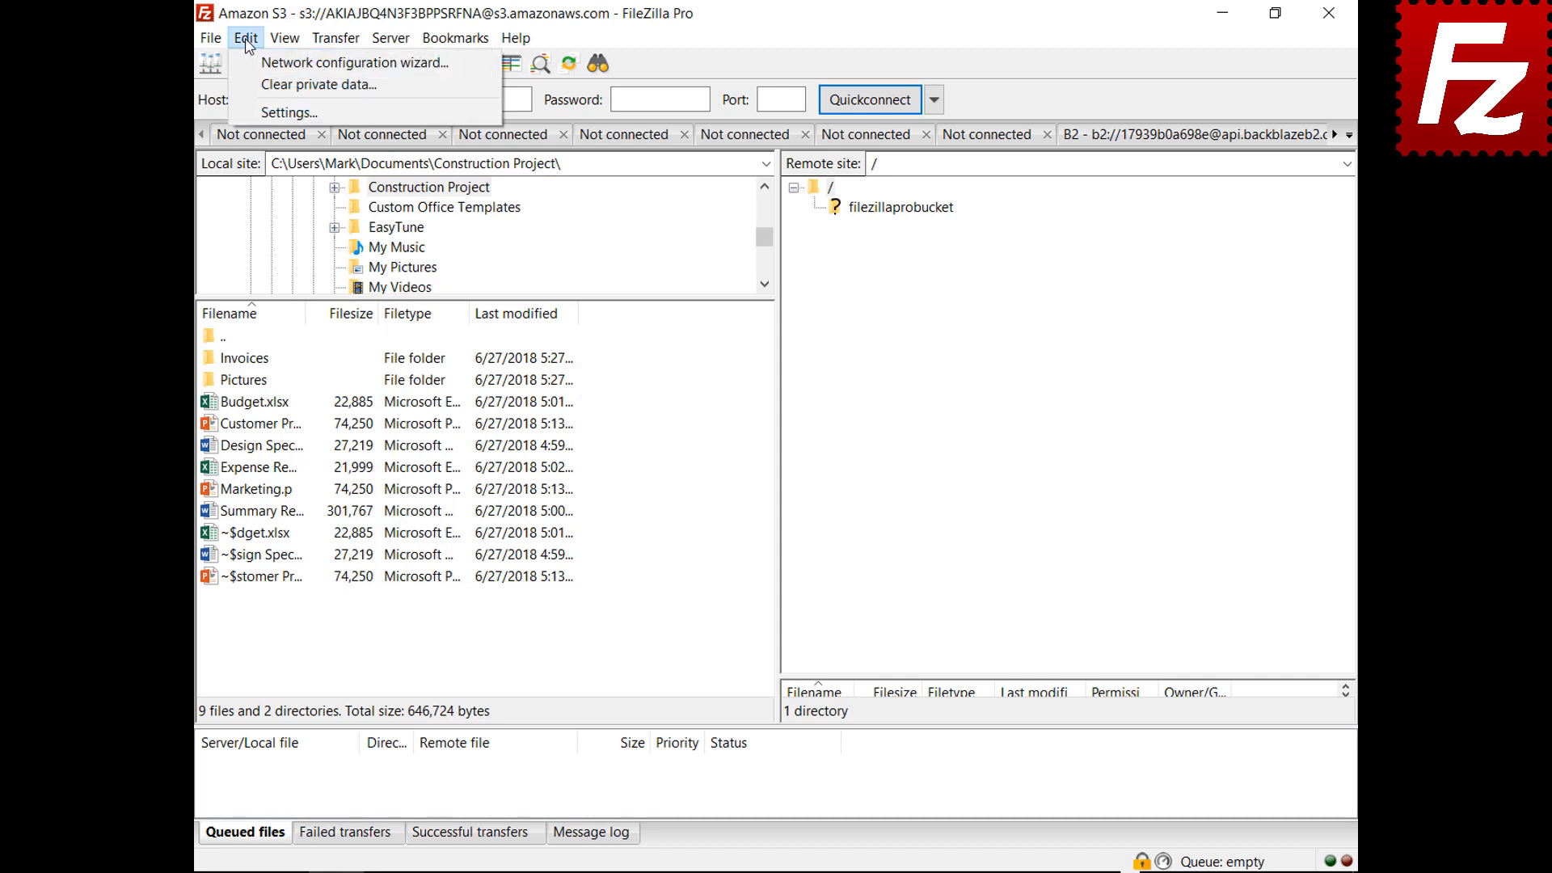
pyautogui.click(267, 108)
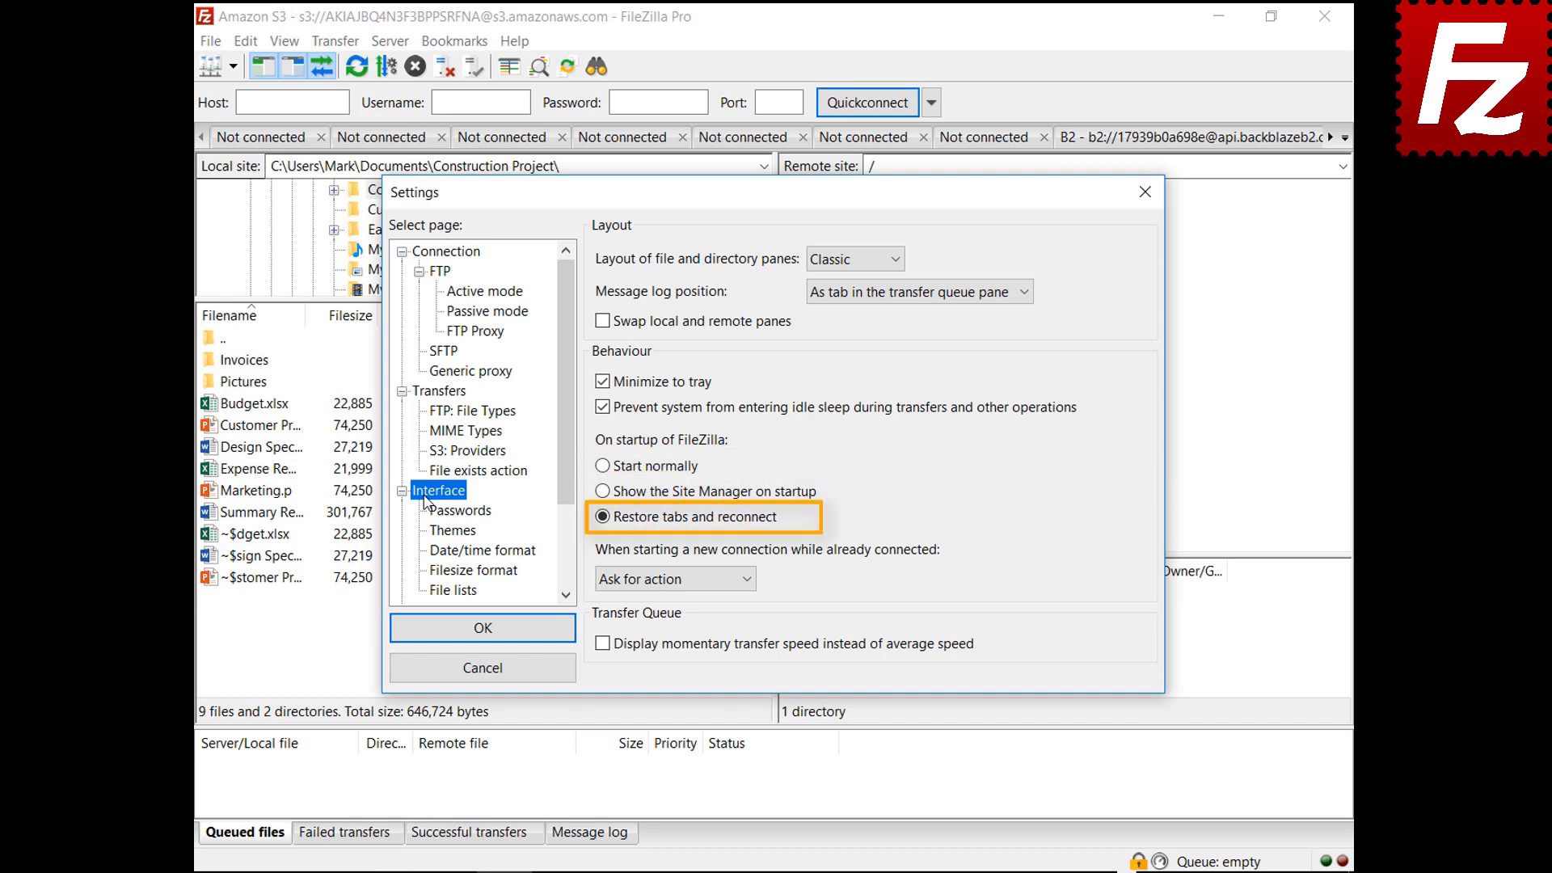
pyautogui.click(667, 582)
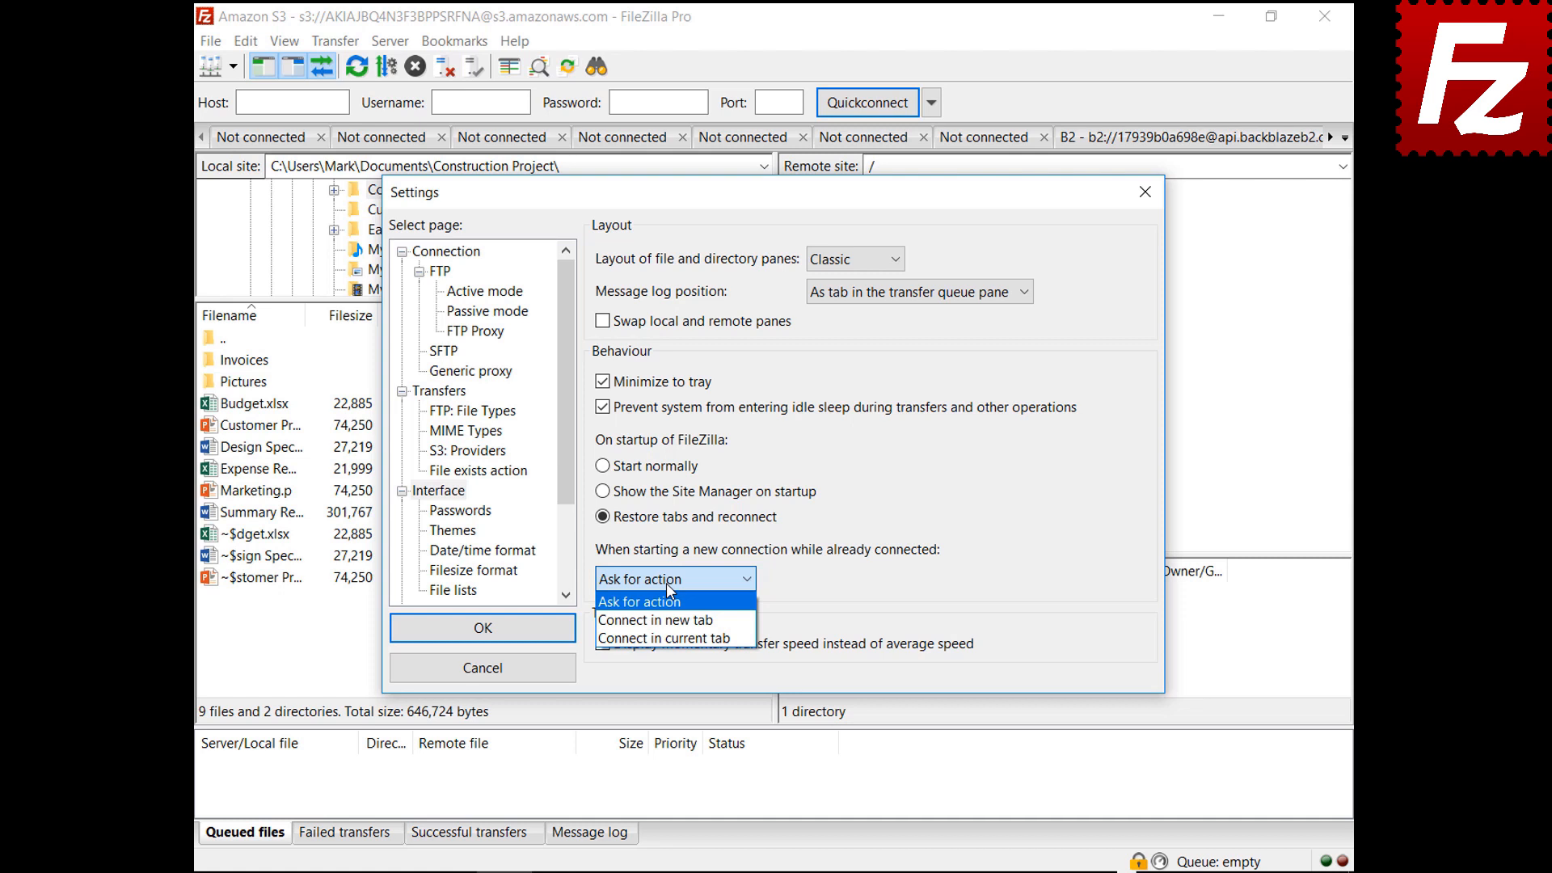
pyautogui.click(665, 620)
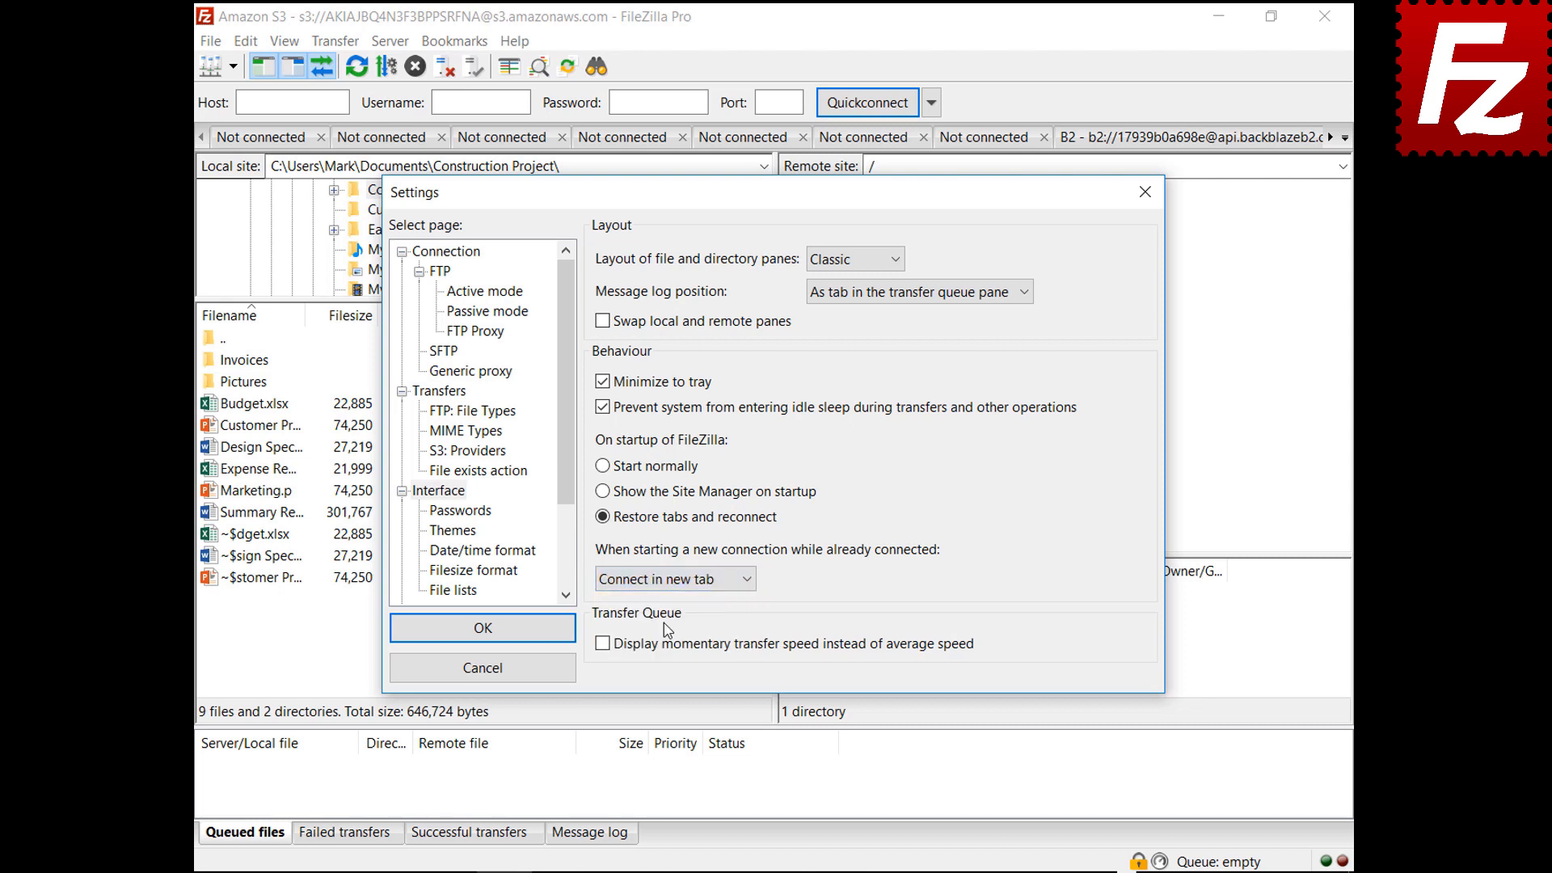
pyautogui.click(667, 578)
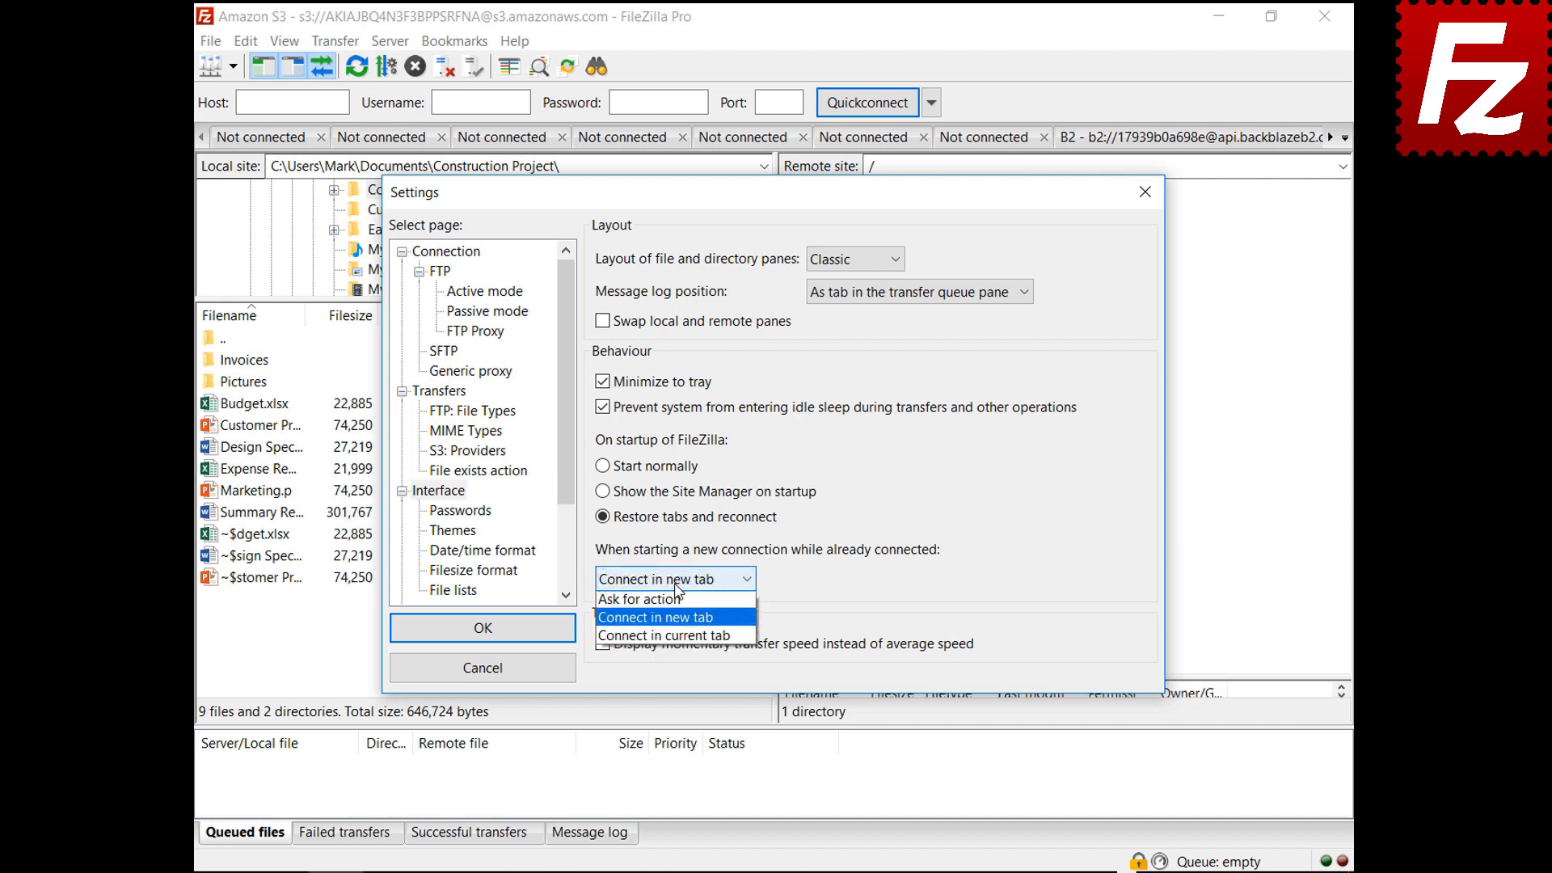
pyautogui.click(682, 640)
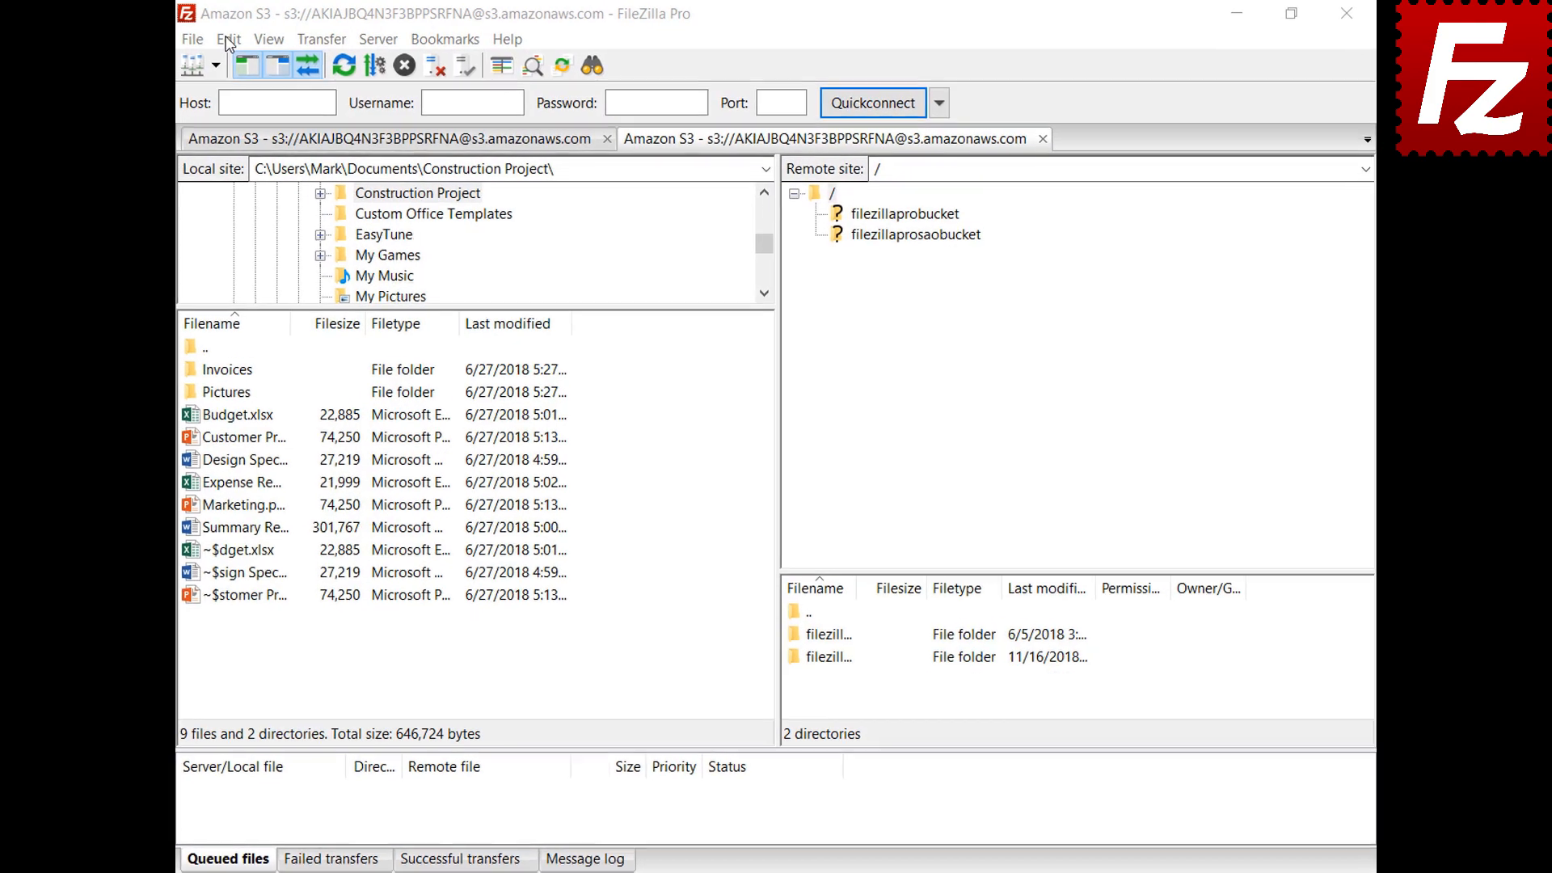
pyautogui.click(246, 41)
# Set custom date format %B %d %Y and time format %H:%M:%S, then save
pyautogui.click(208, 127)
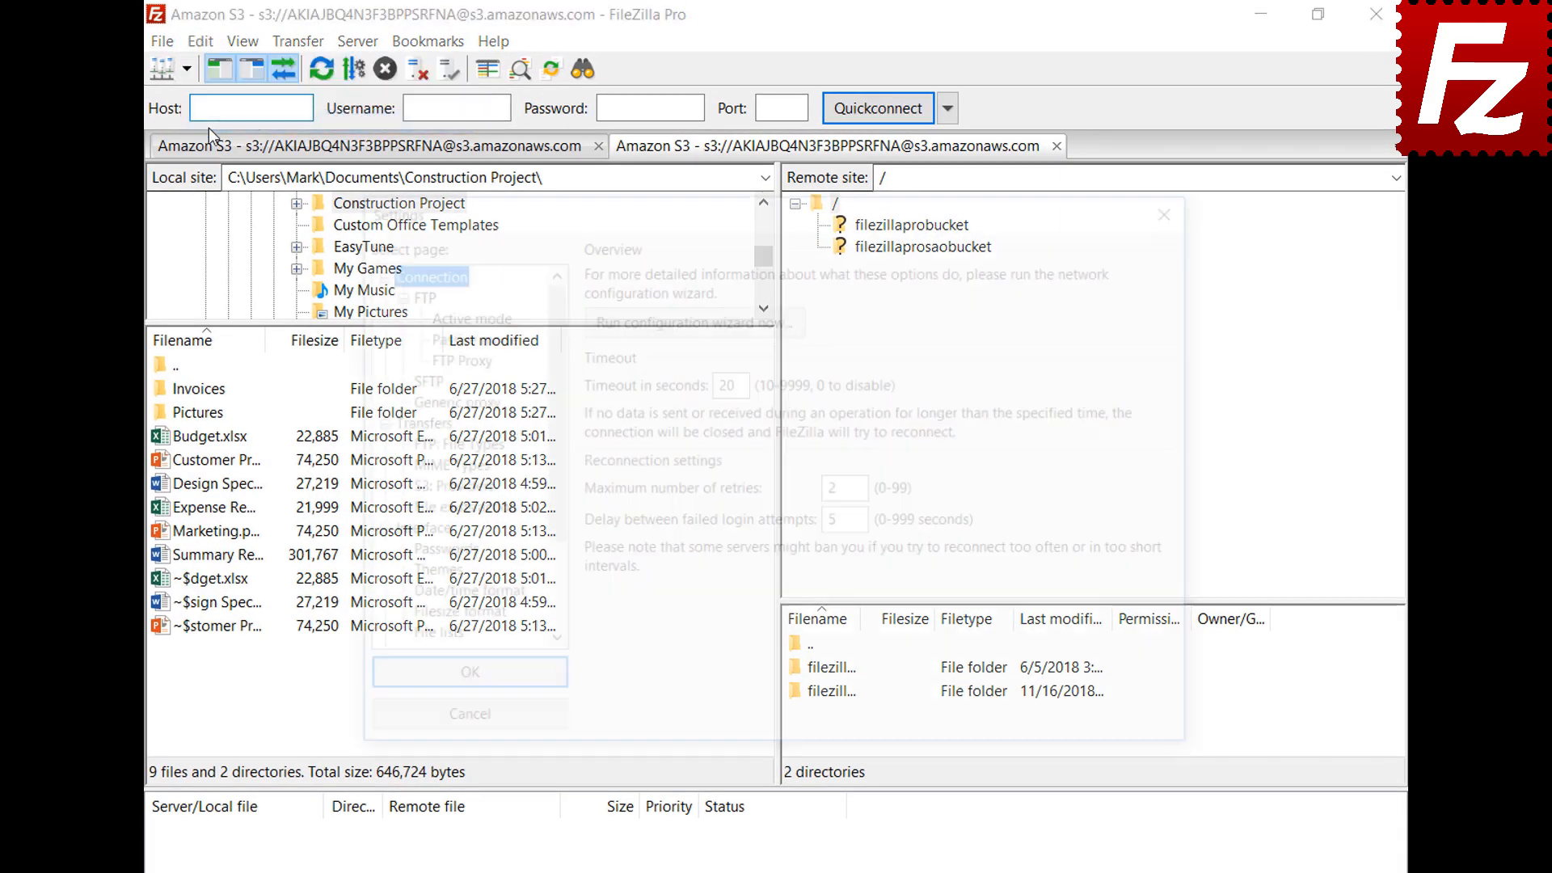
pyautogui.click(409, 602)
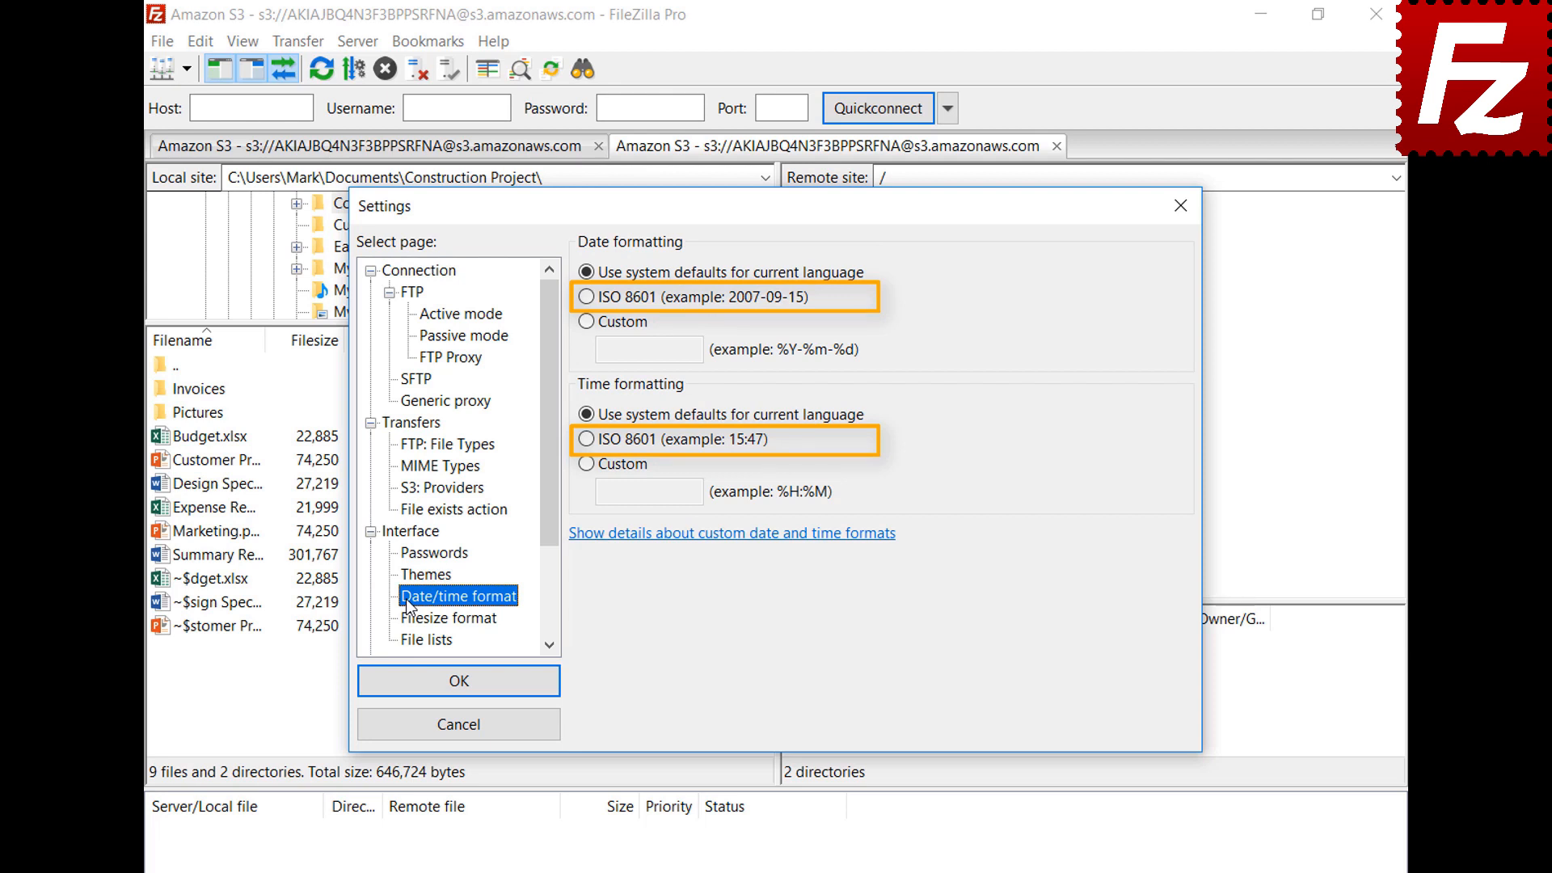
pyautogui.click(586, 322)
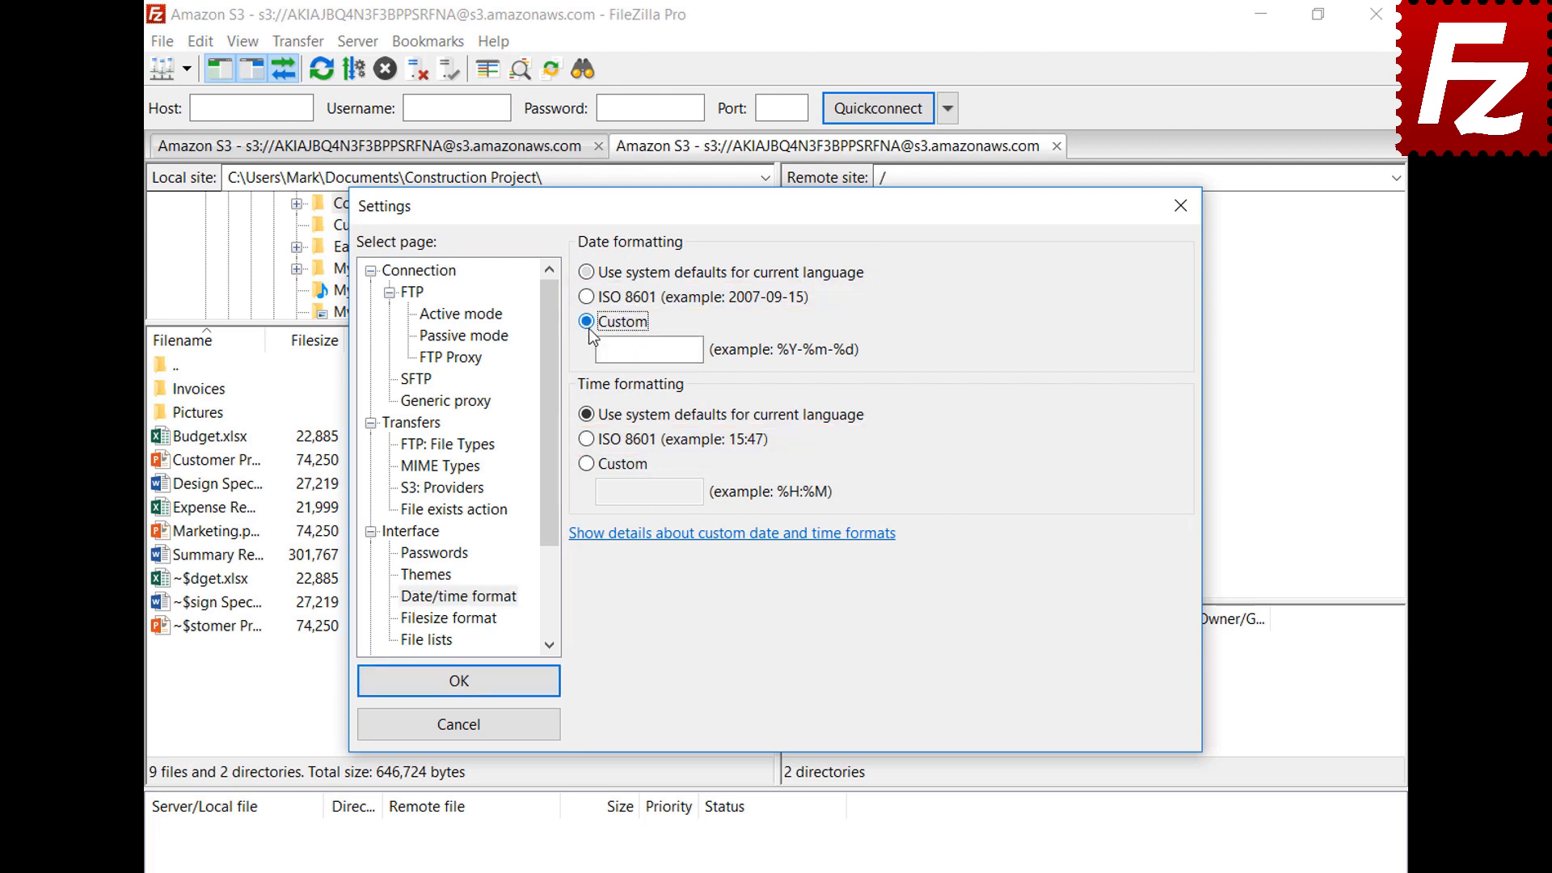
pyautogui.write('%B %d %Y')
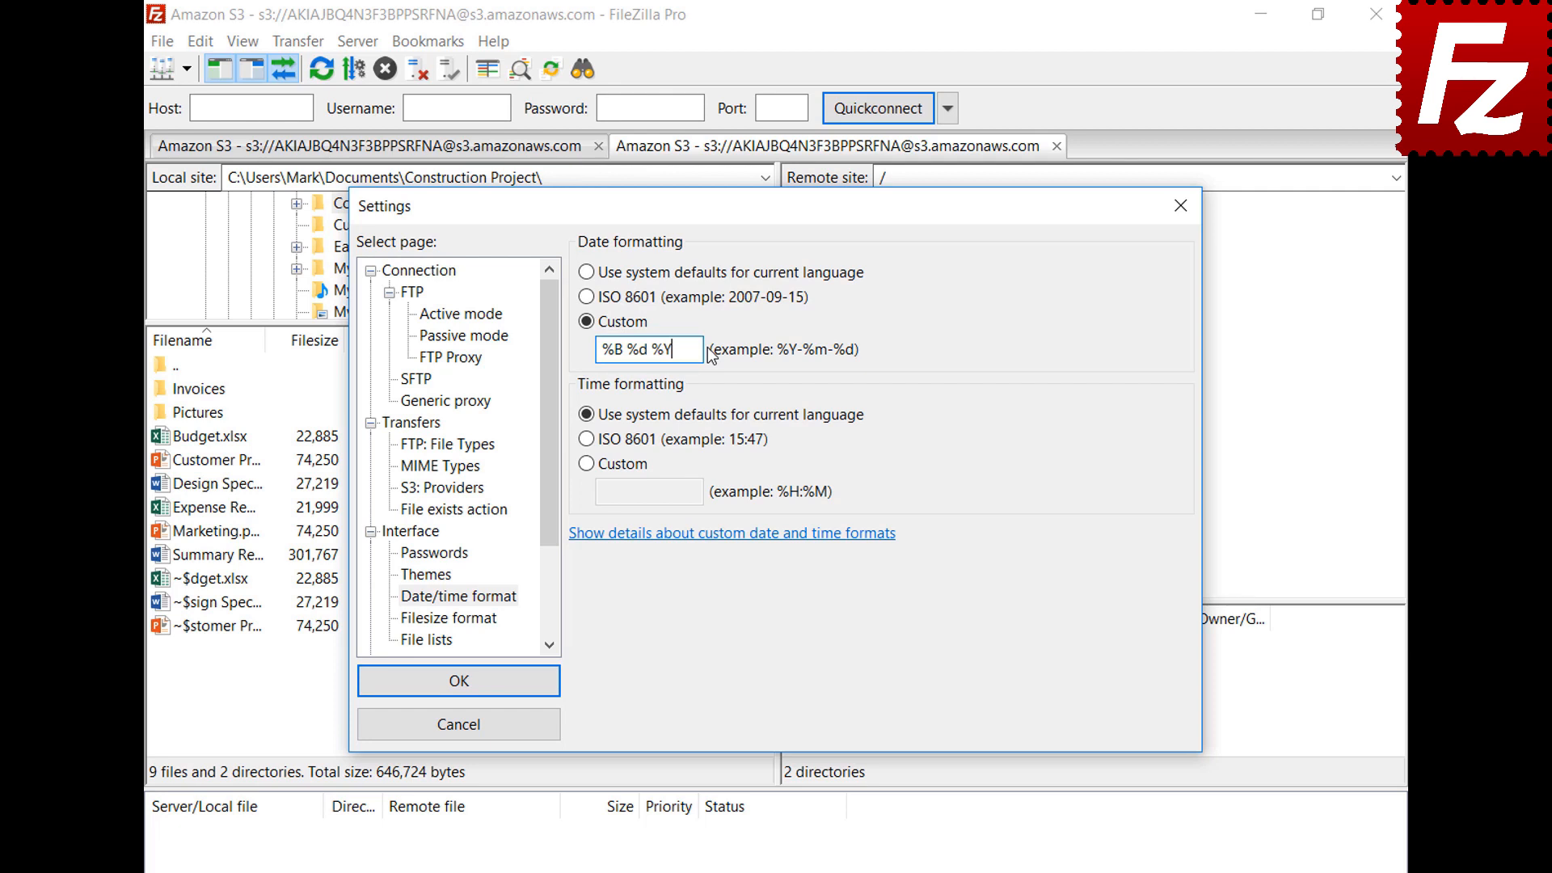
pyautogui.click(586, 463)
pyautogui.click(700, 492)
pyautogui.write('%H:%M:%S')
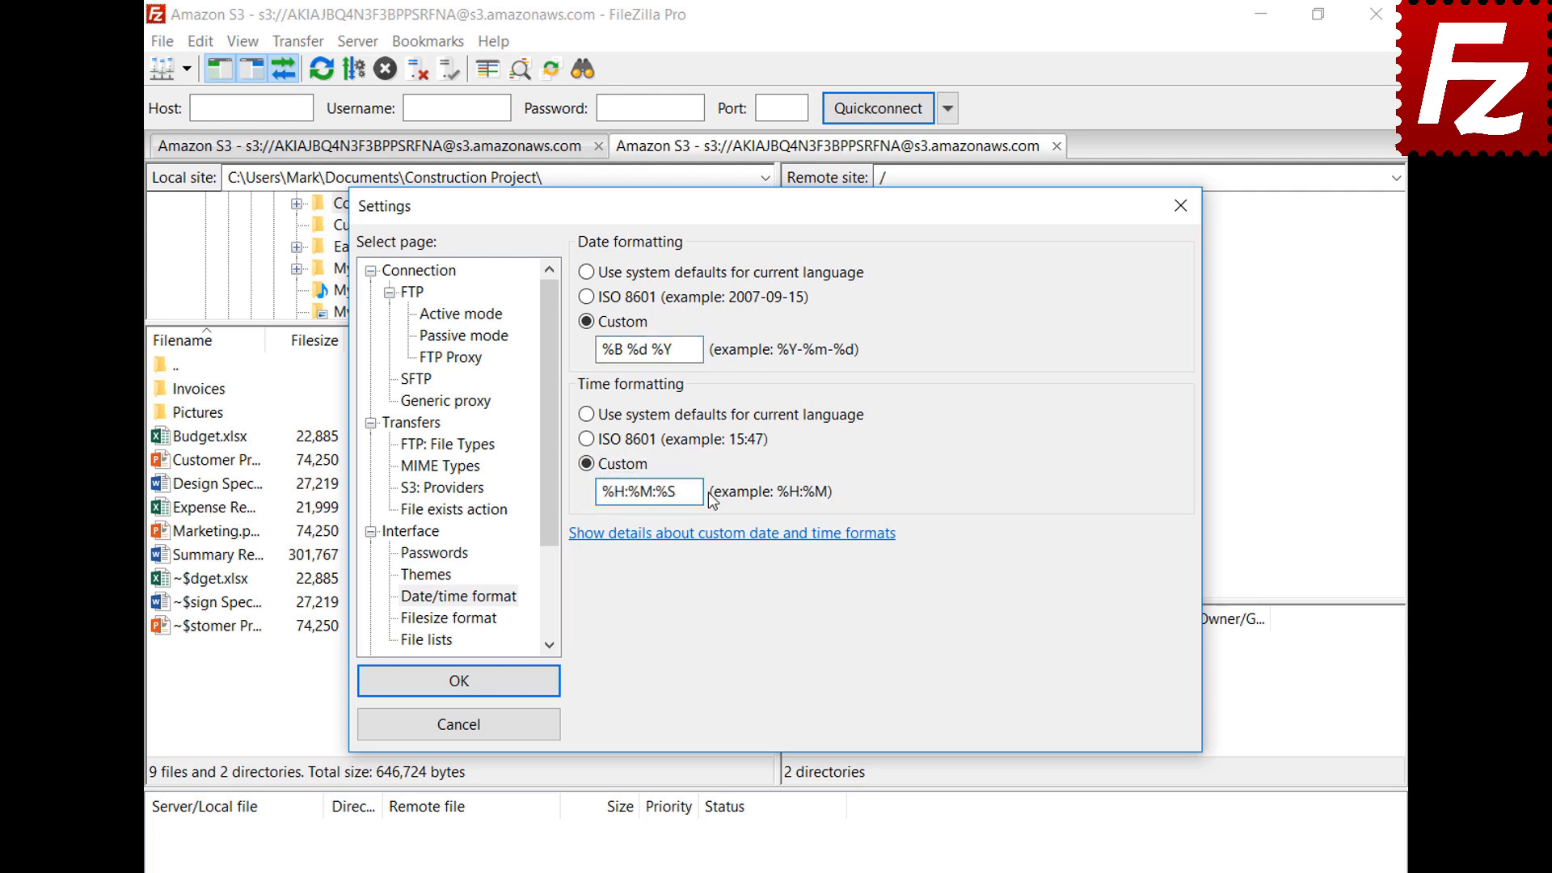
pyautogui.click(458, 680)
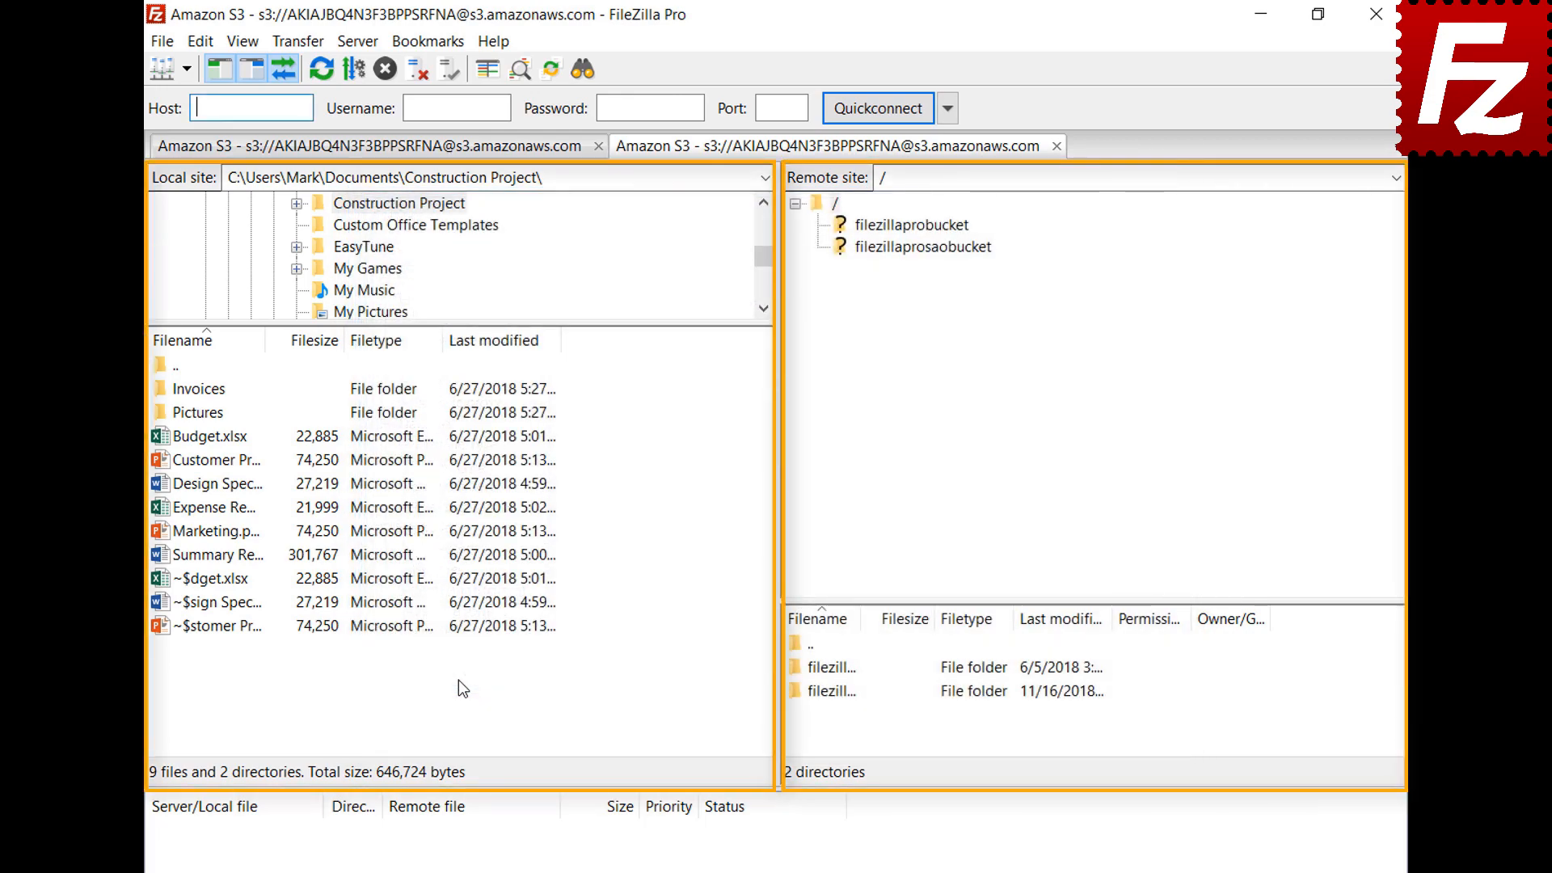
# Format file sizes with thousands separators, decimal SI prefixes and 2 decimal places
pyautogui.click(200, 40)
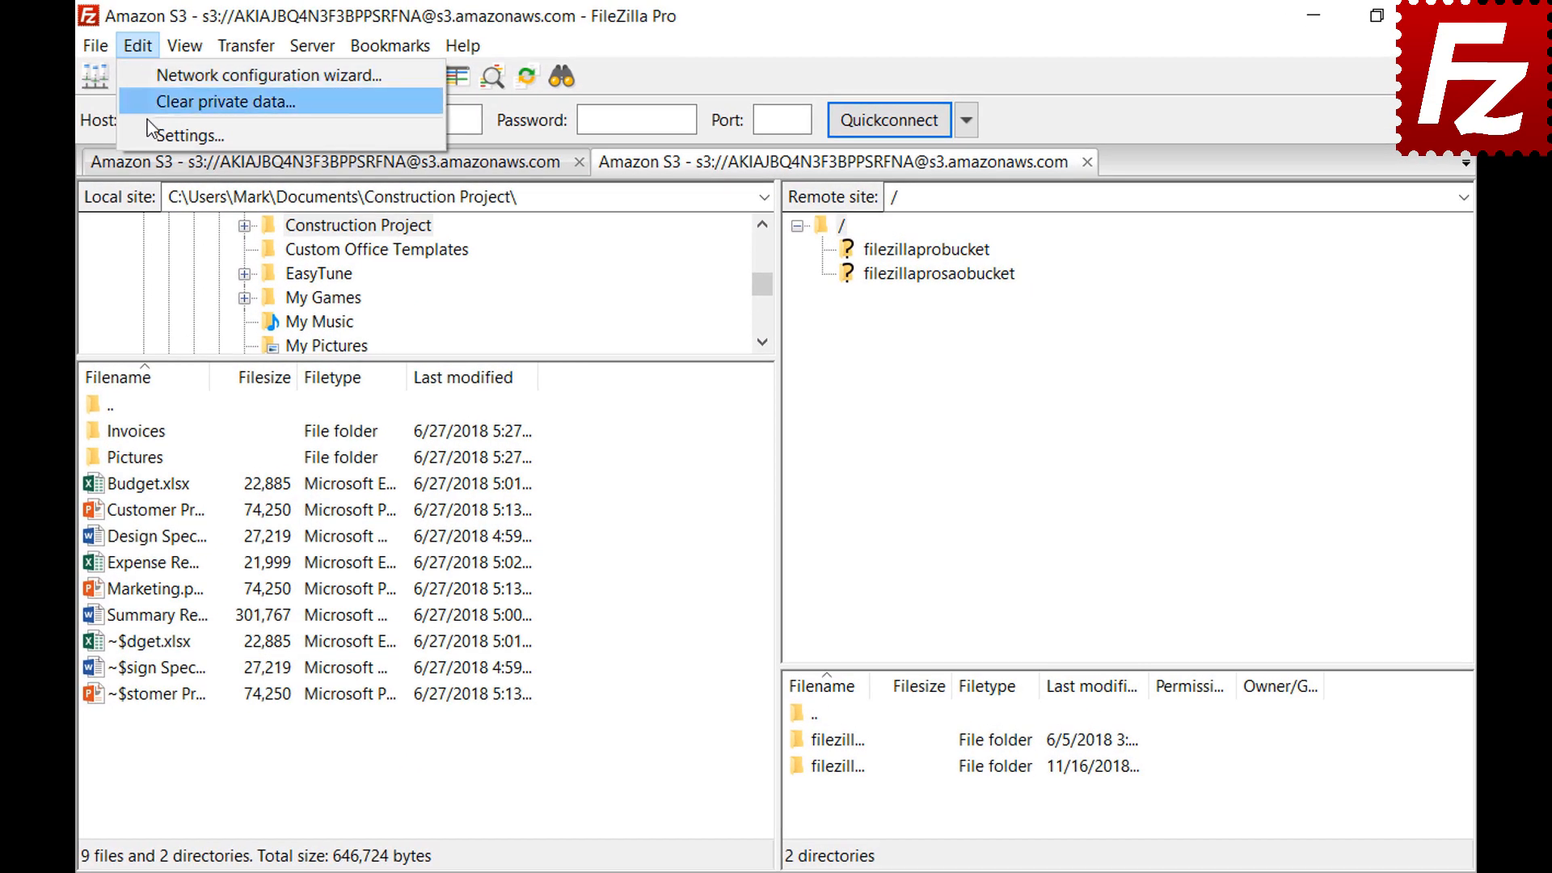
pyautogui.click(148, 126)
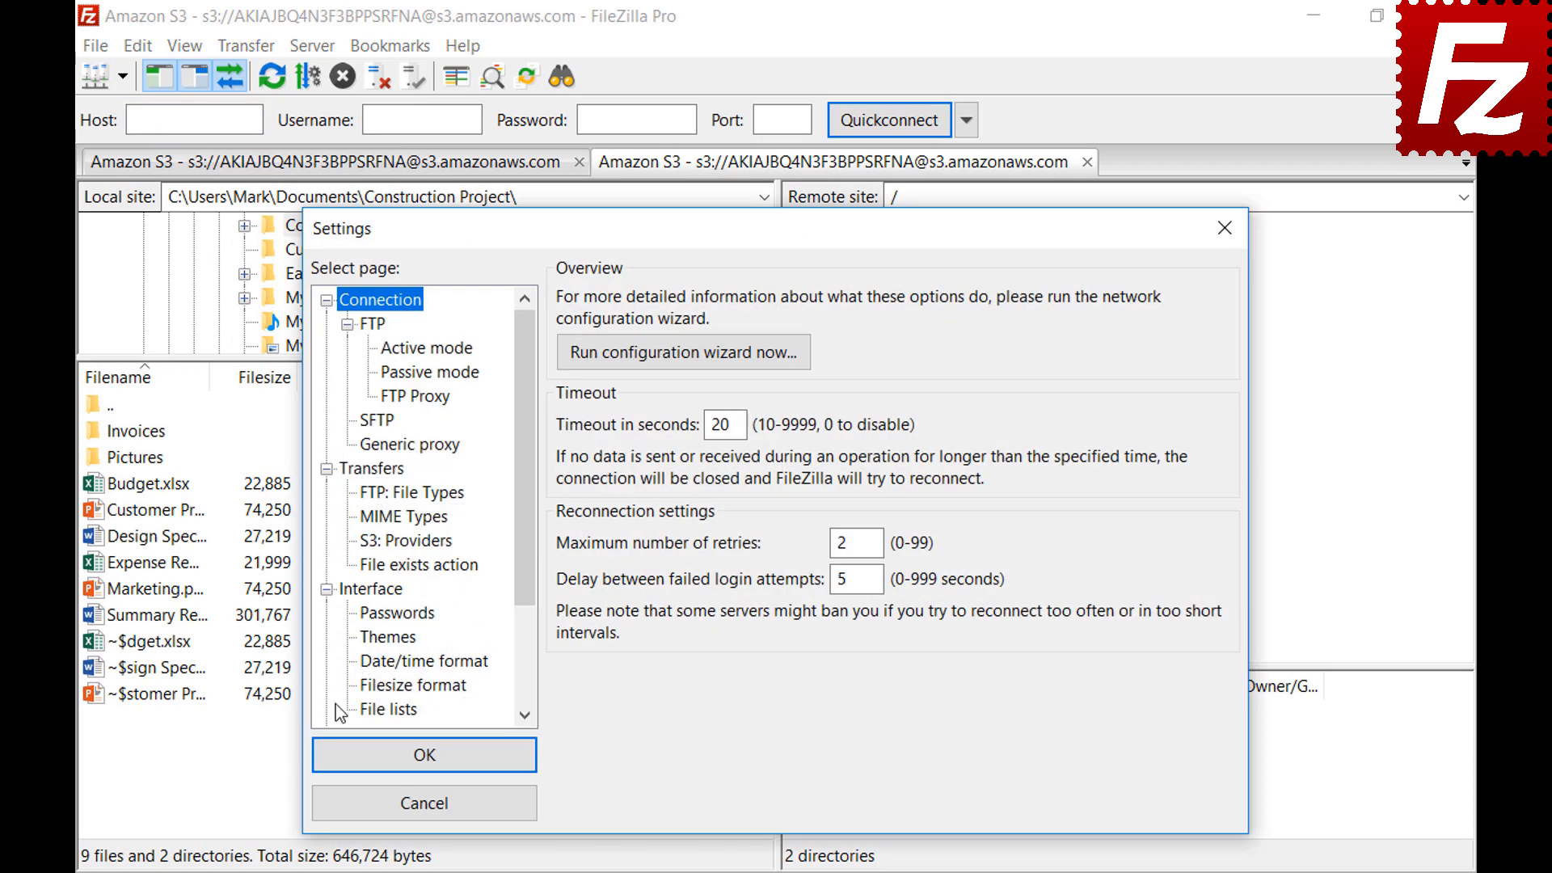
pyautogui.click(365, 689)
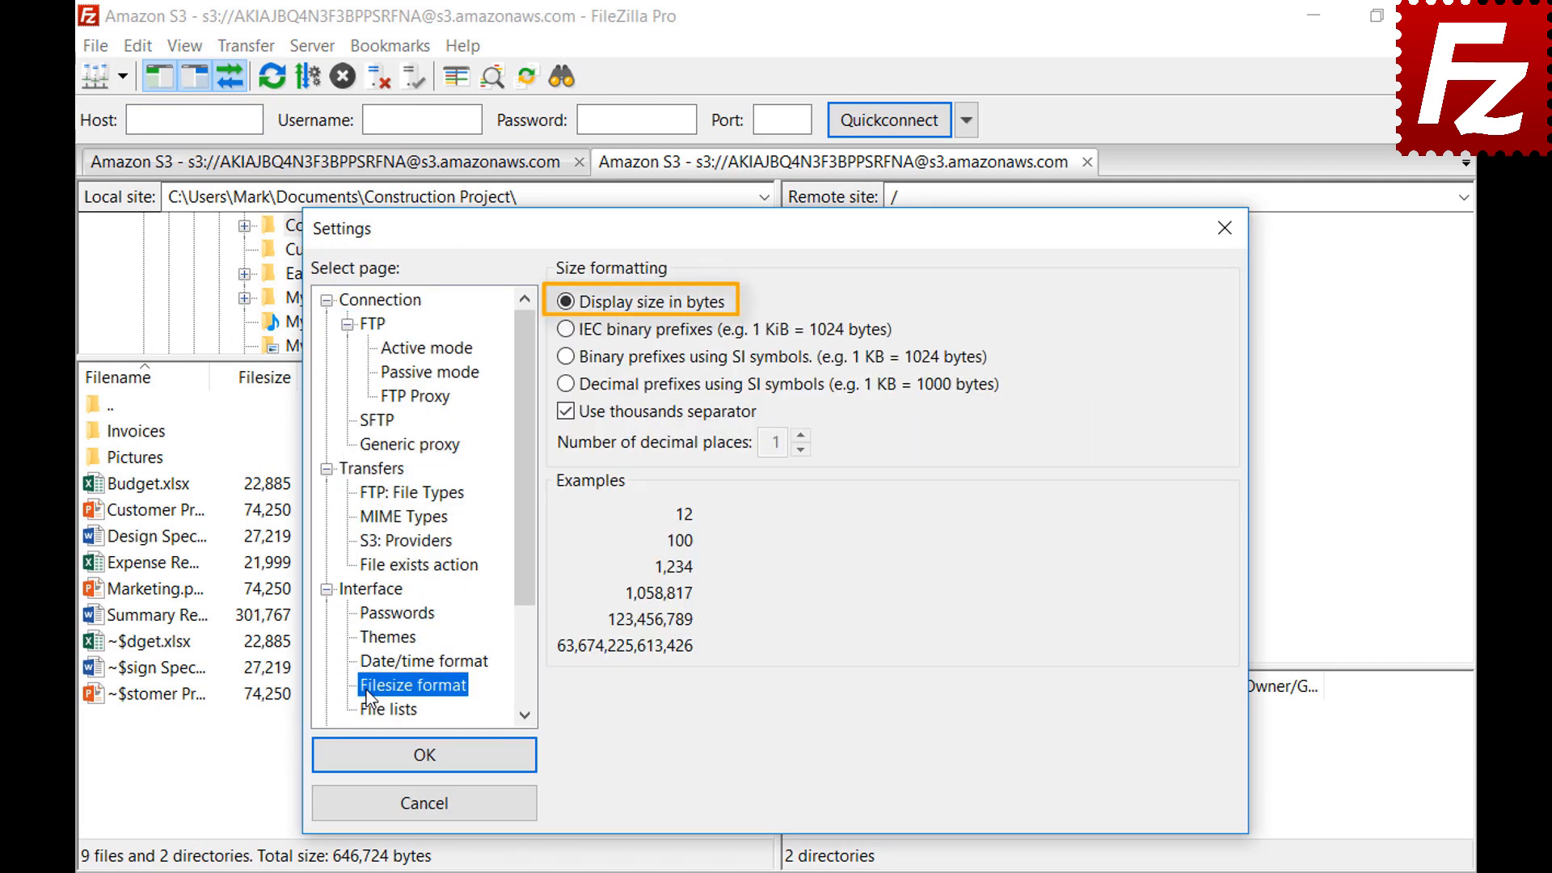
pyautogui.click(565, 412)
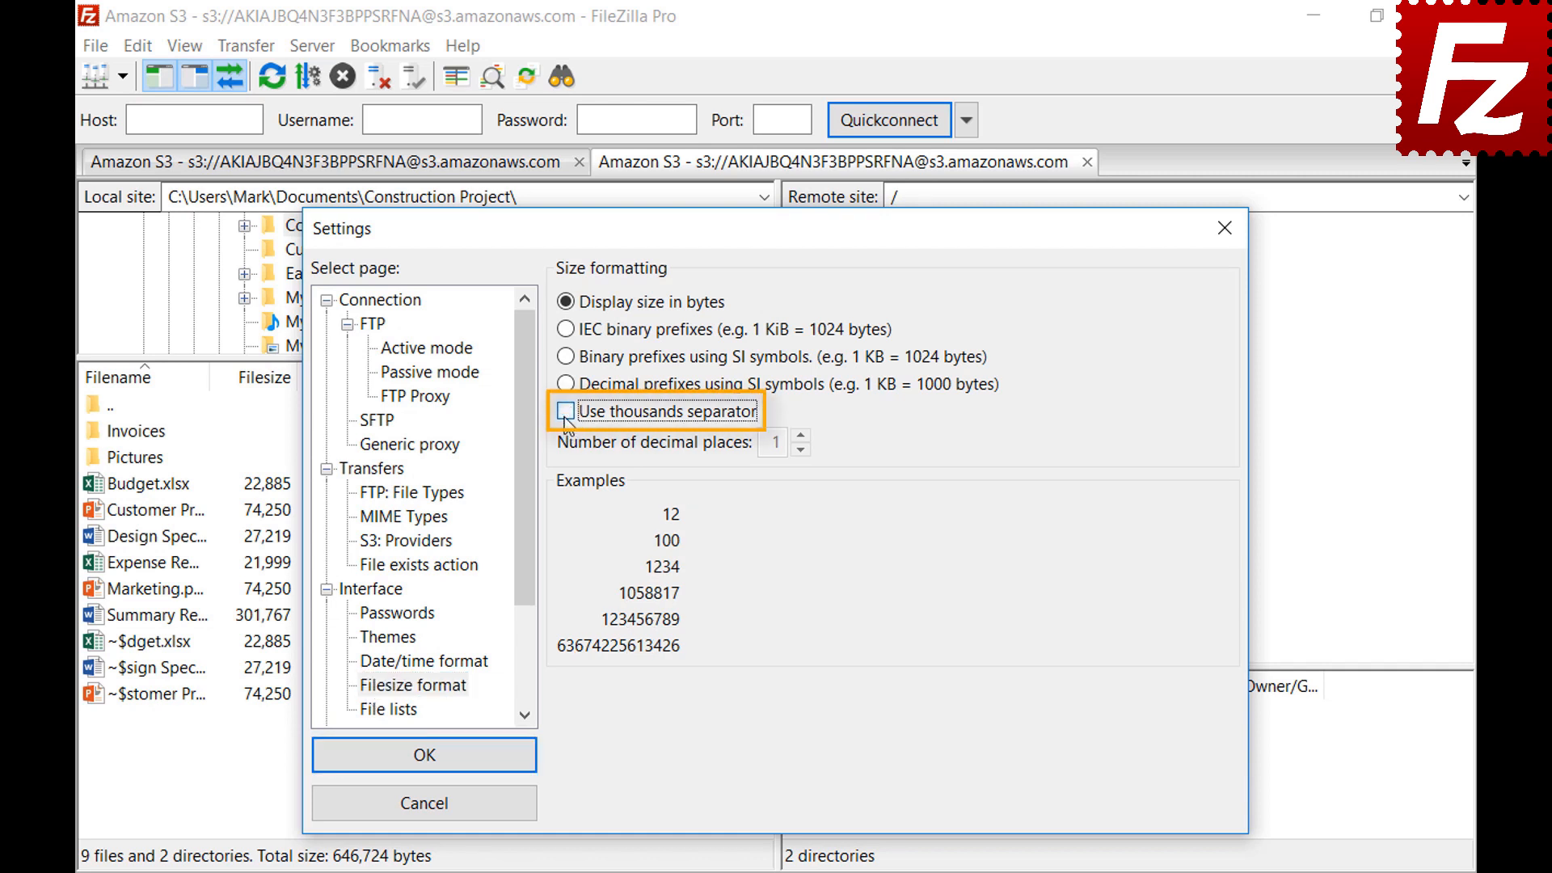
pyautogui.click(565, 417)
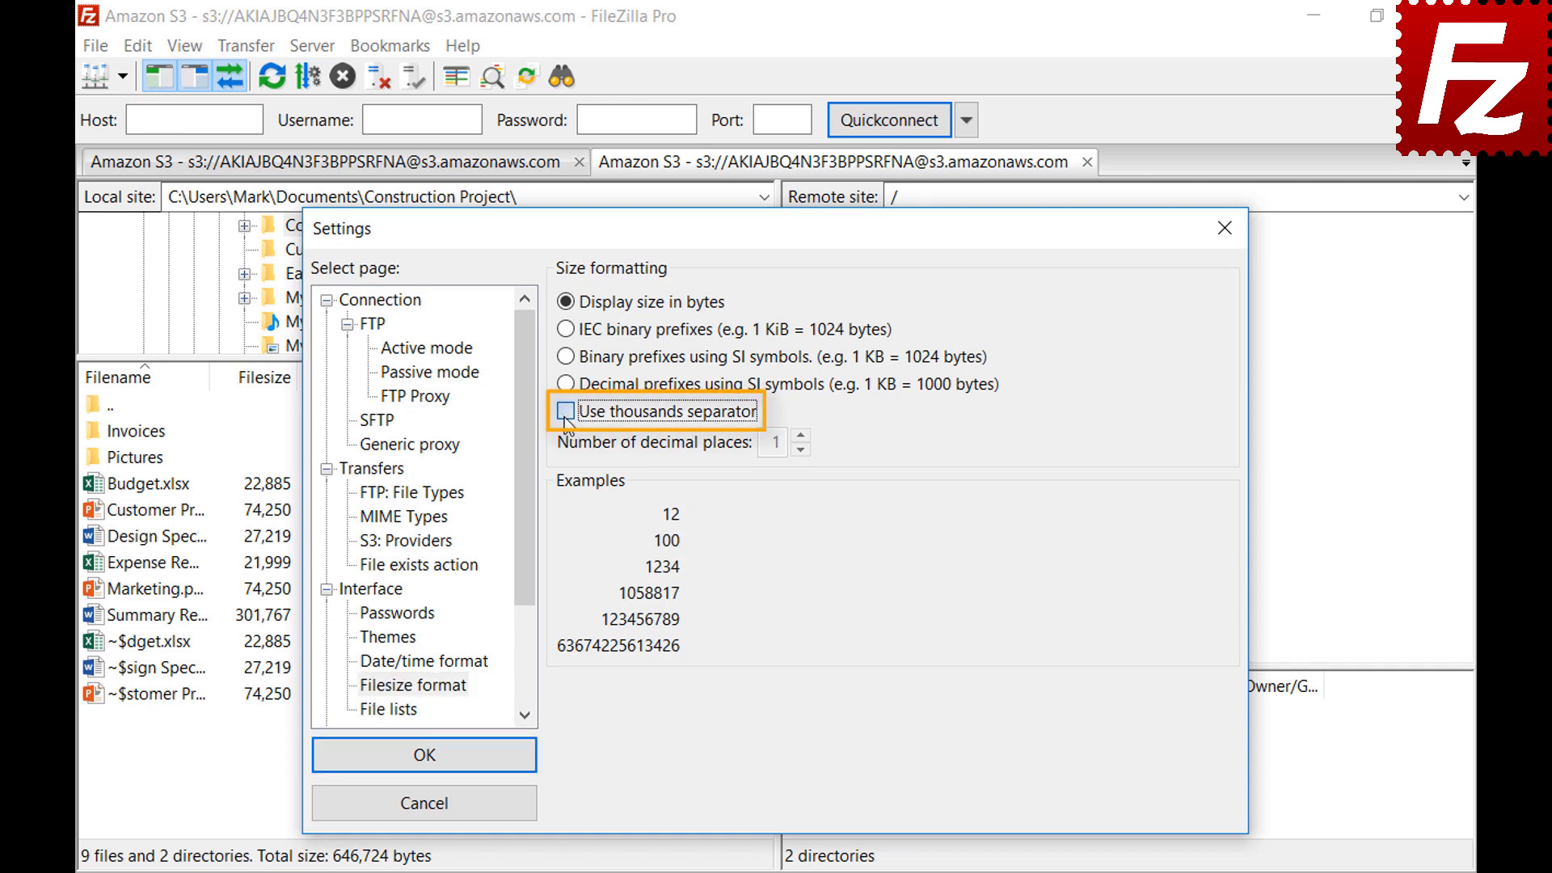
pyautogui.click(565, 328)
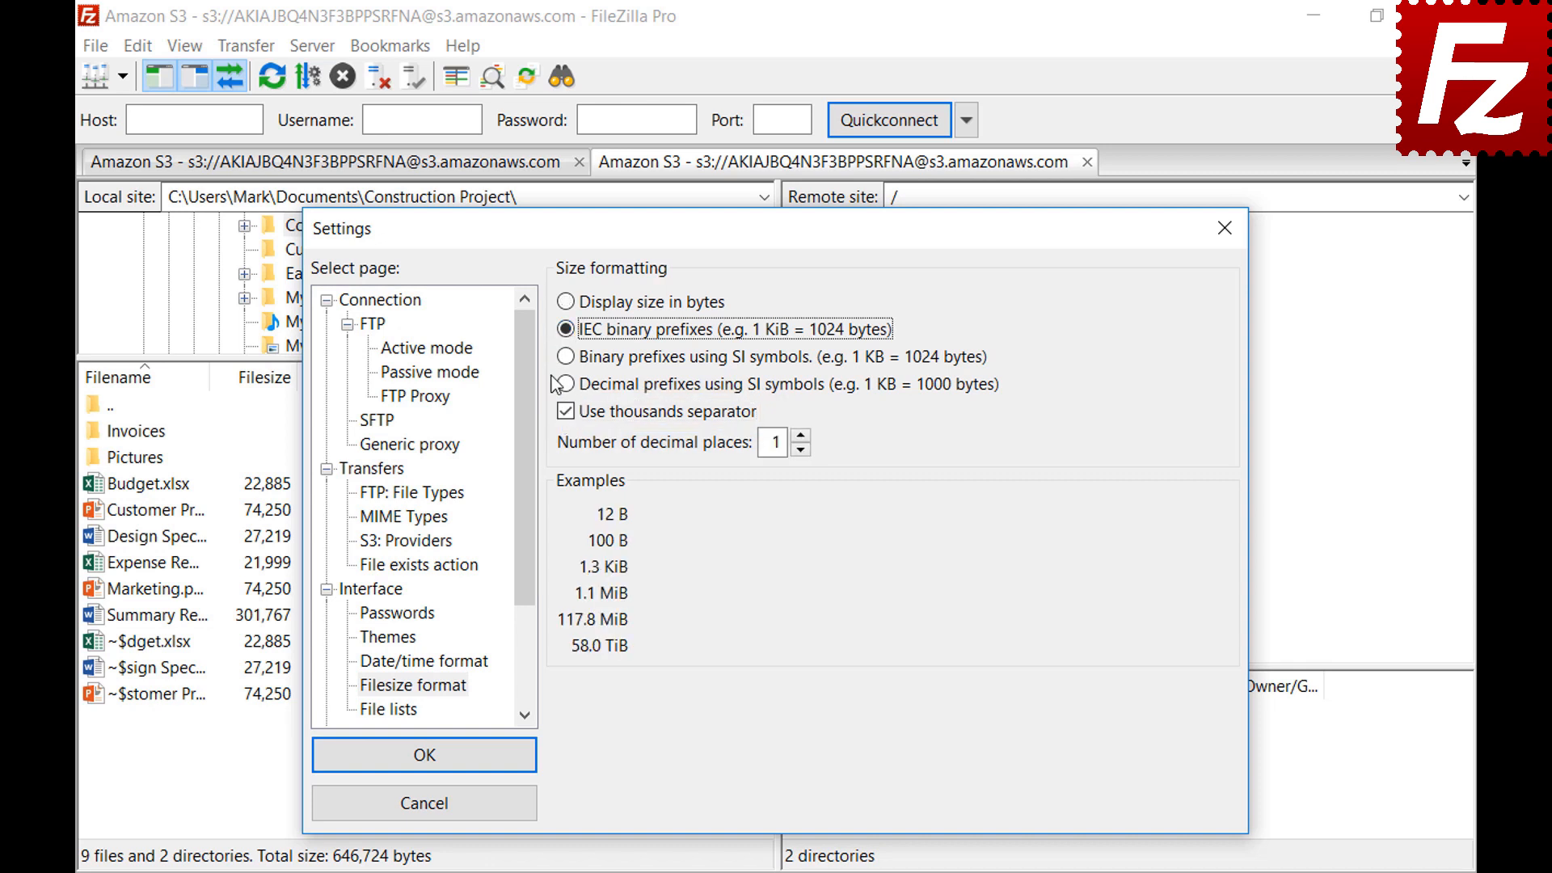
pyautogui.click(569, 358)
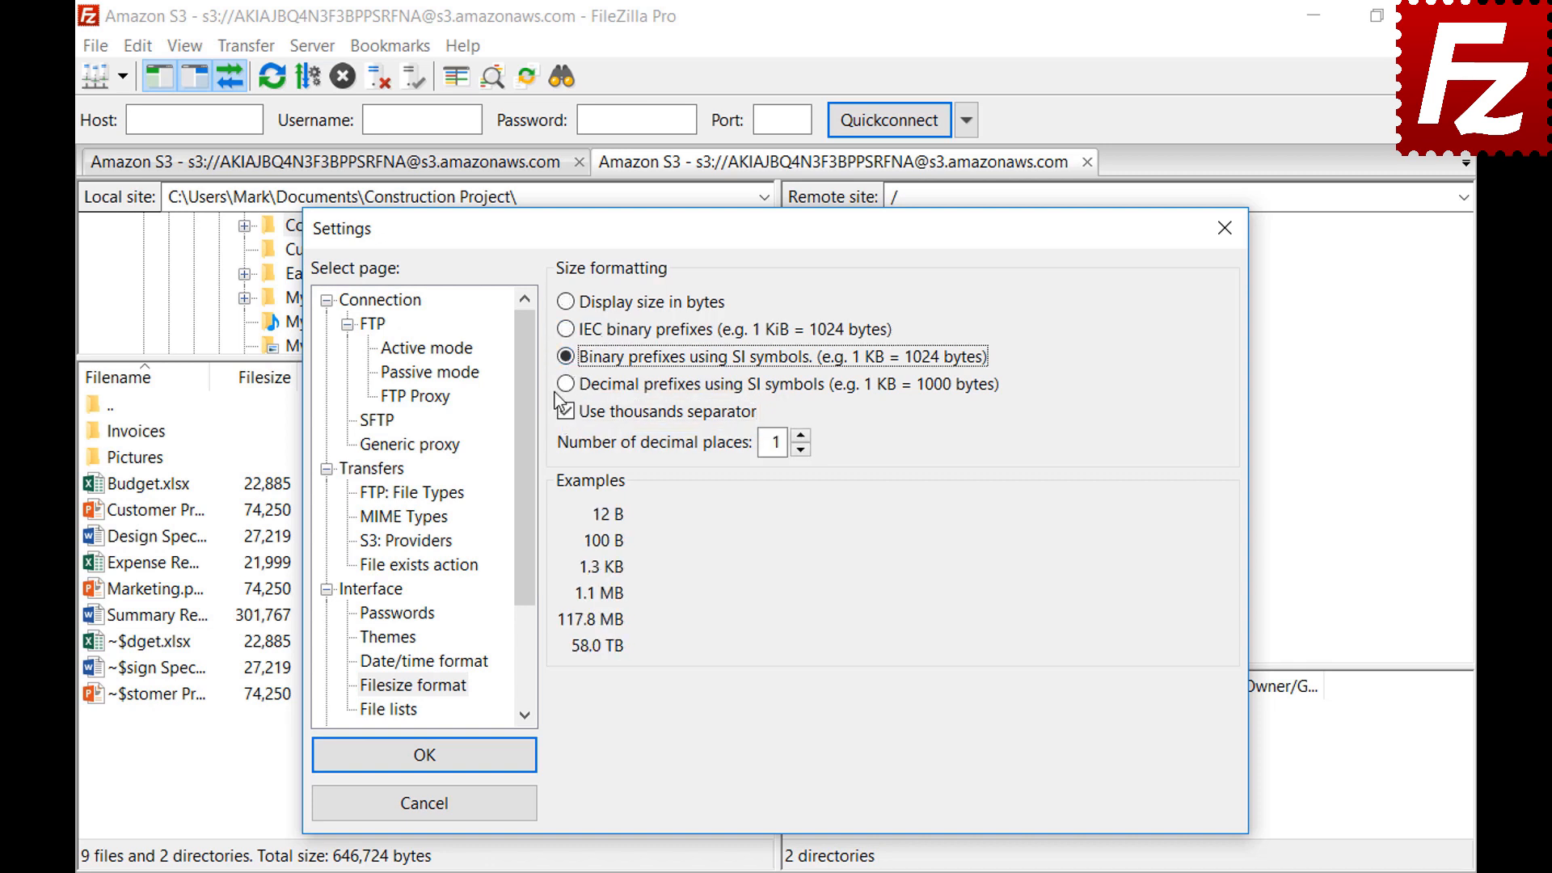
pyautogui.click(567, 385)
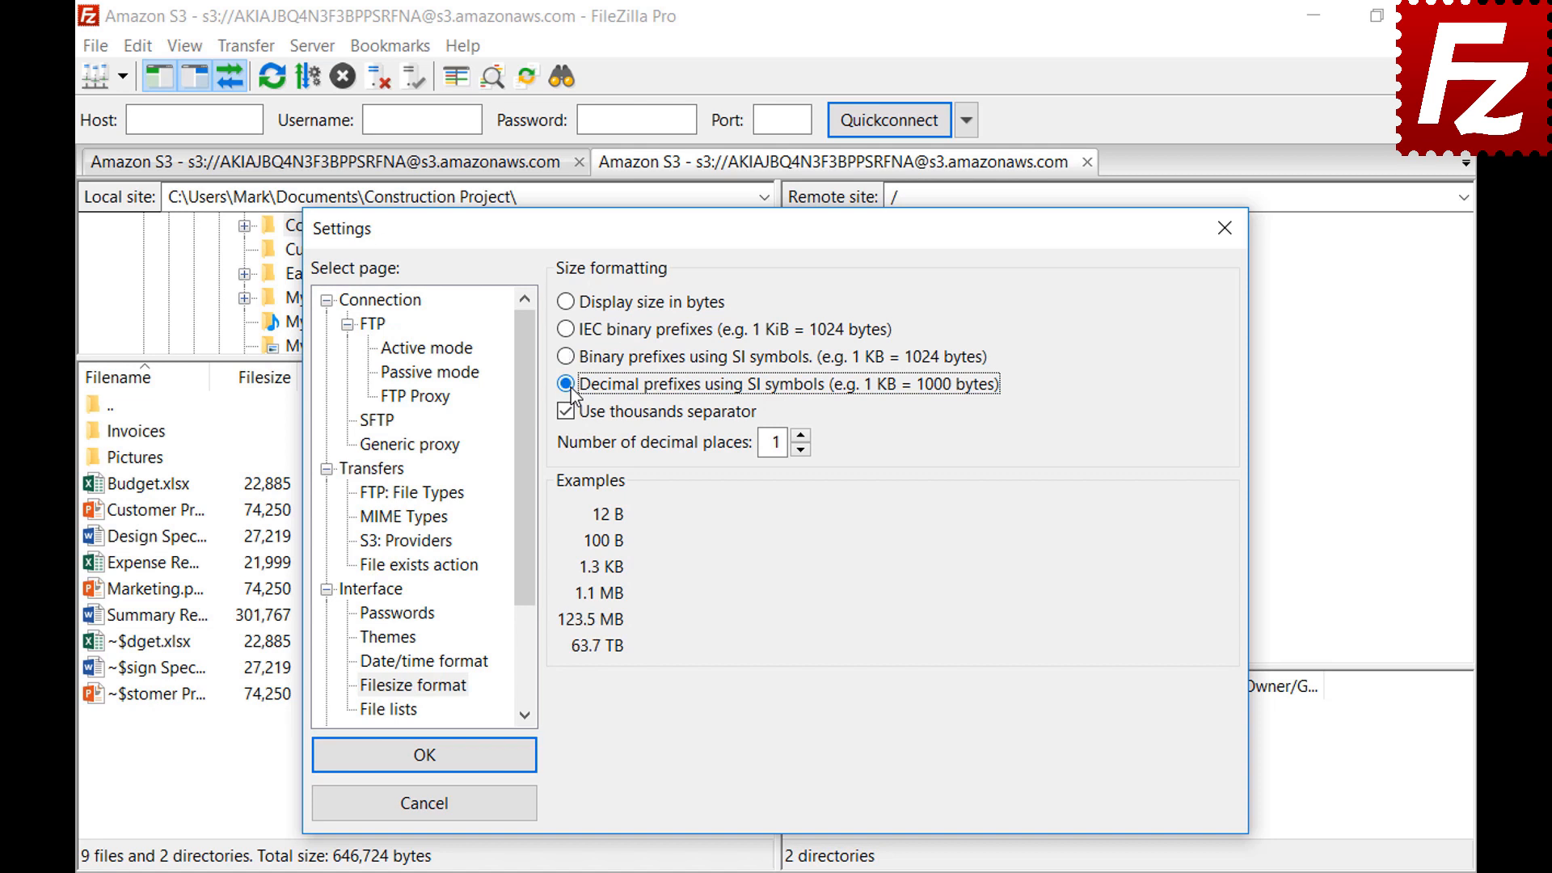
pyautogui.click(800, 435)
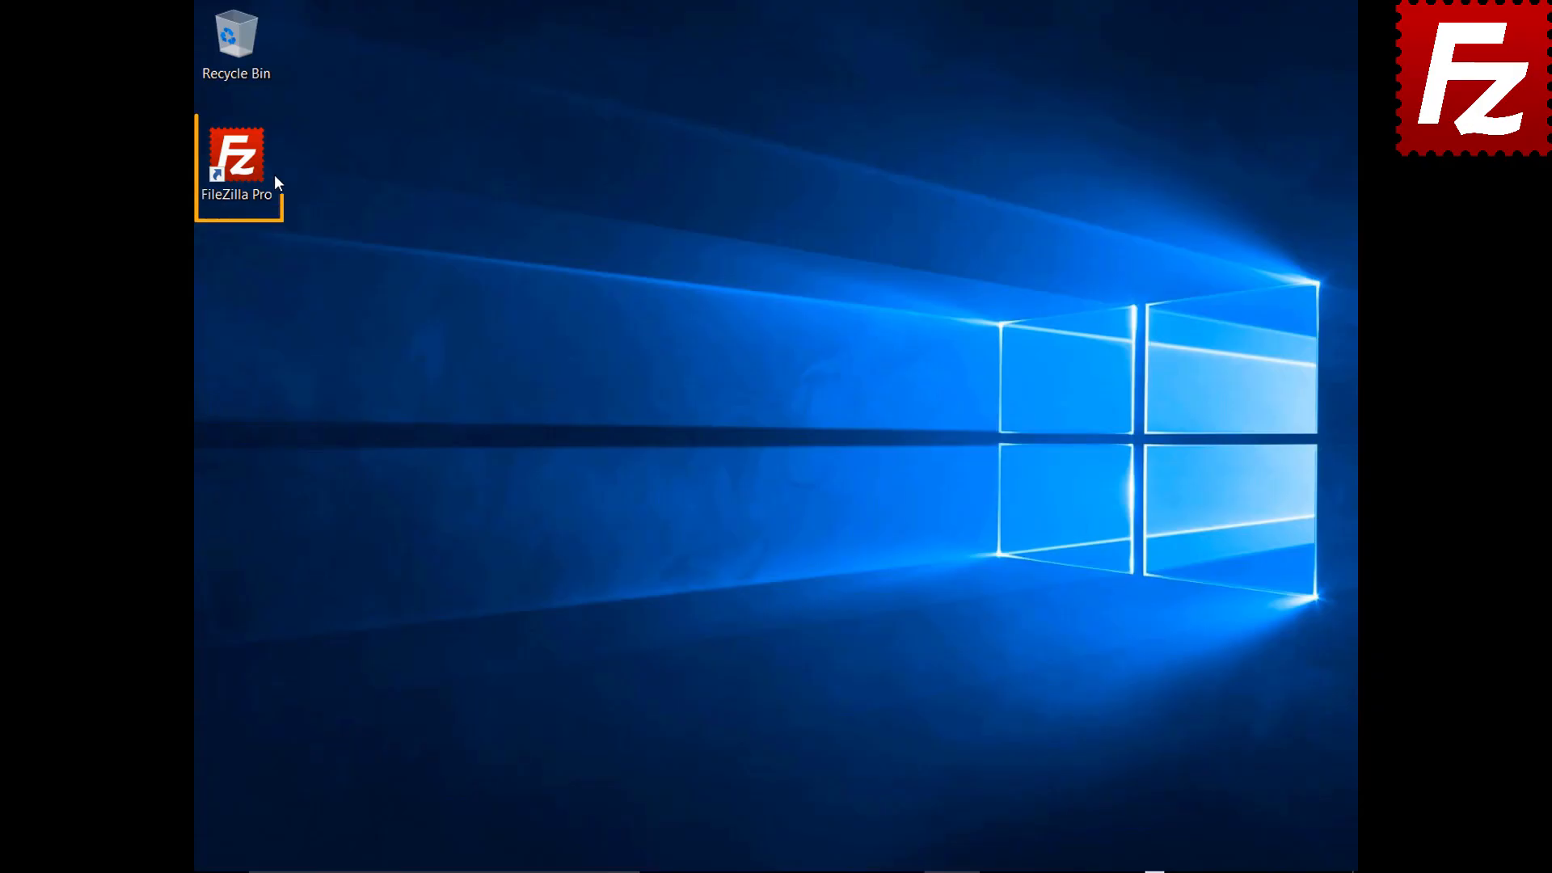
# Launch FileZilla Pro and connect to the saved Amazon S3 site
pyautogui.doubleClick(245, 167)
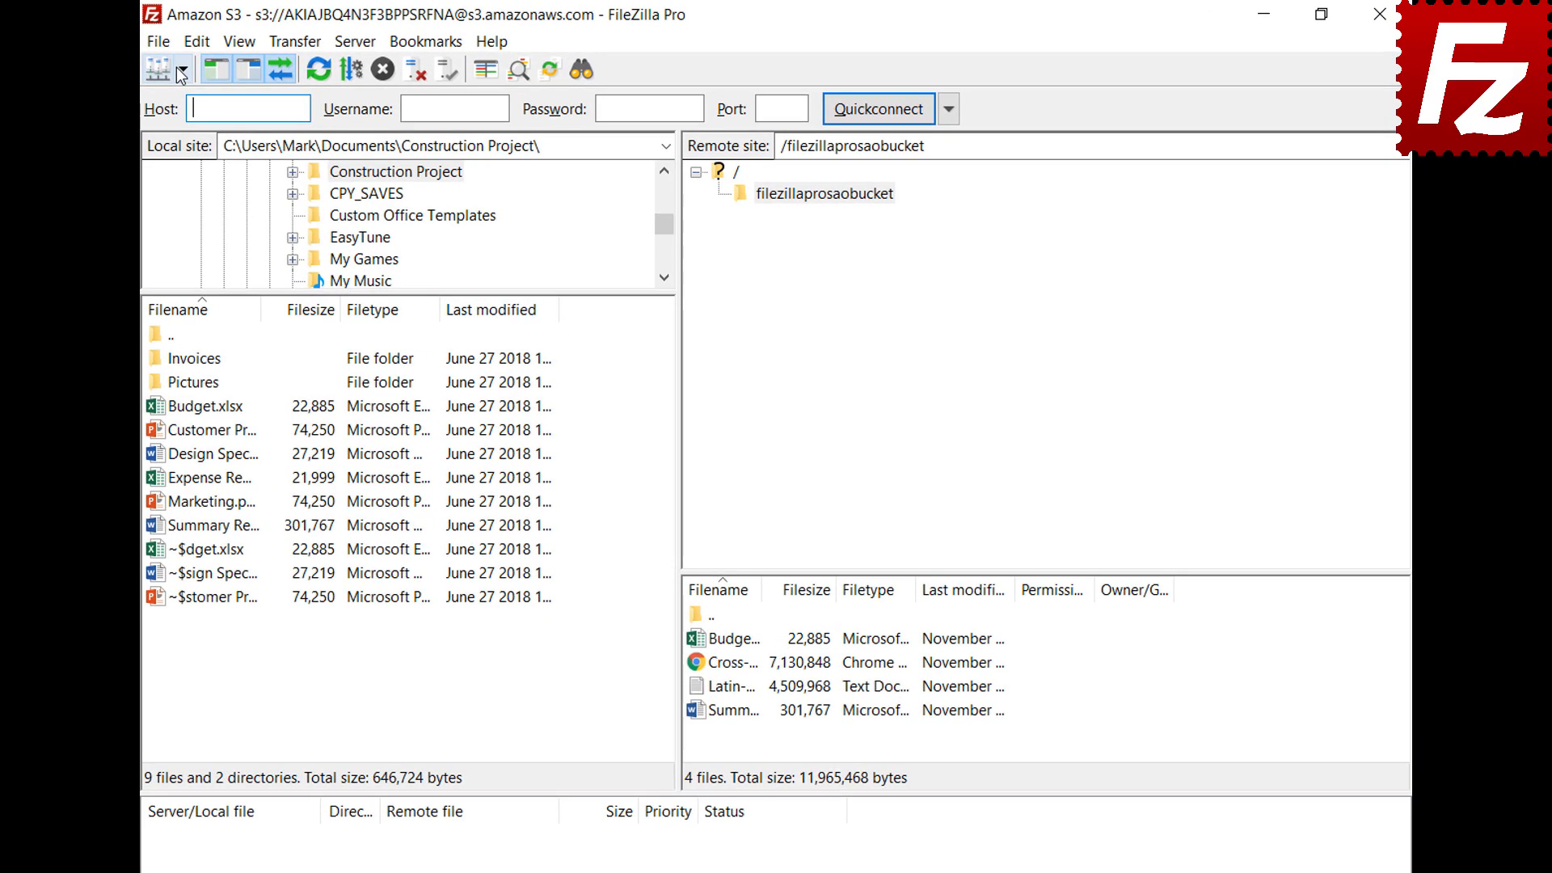
pyautogui.click(182, 69)
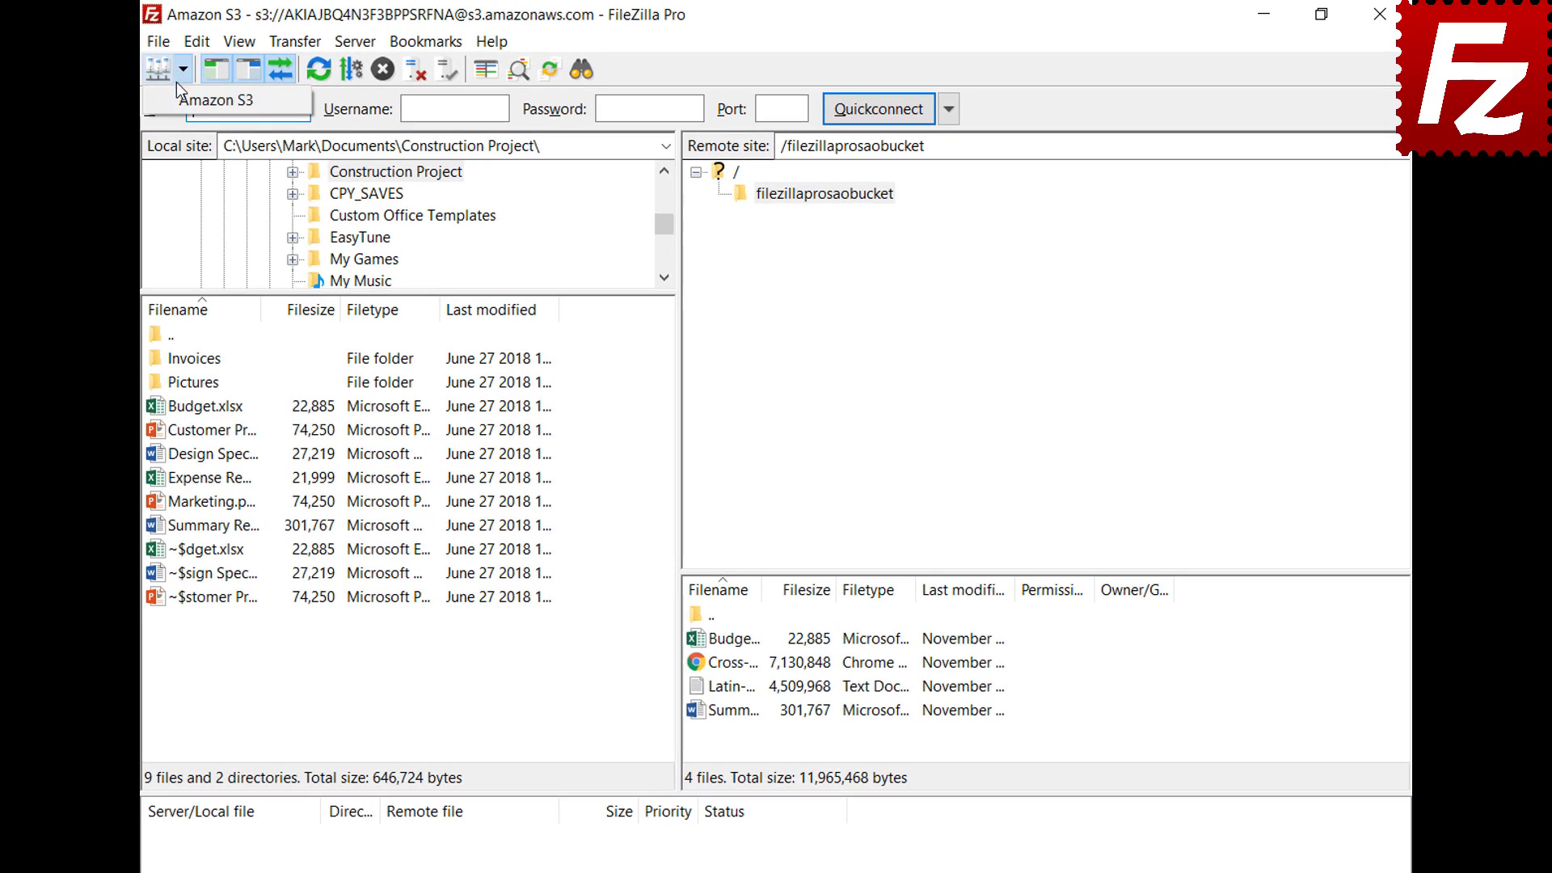
pyautogui.click(216, 99)
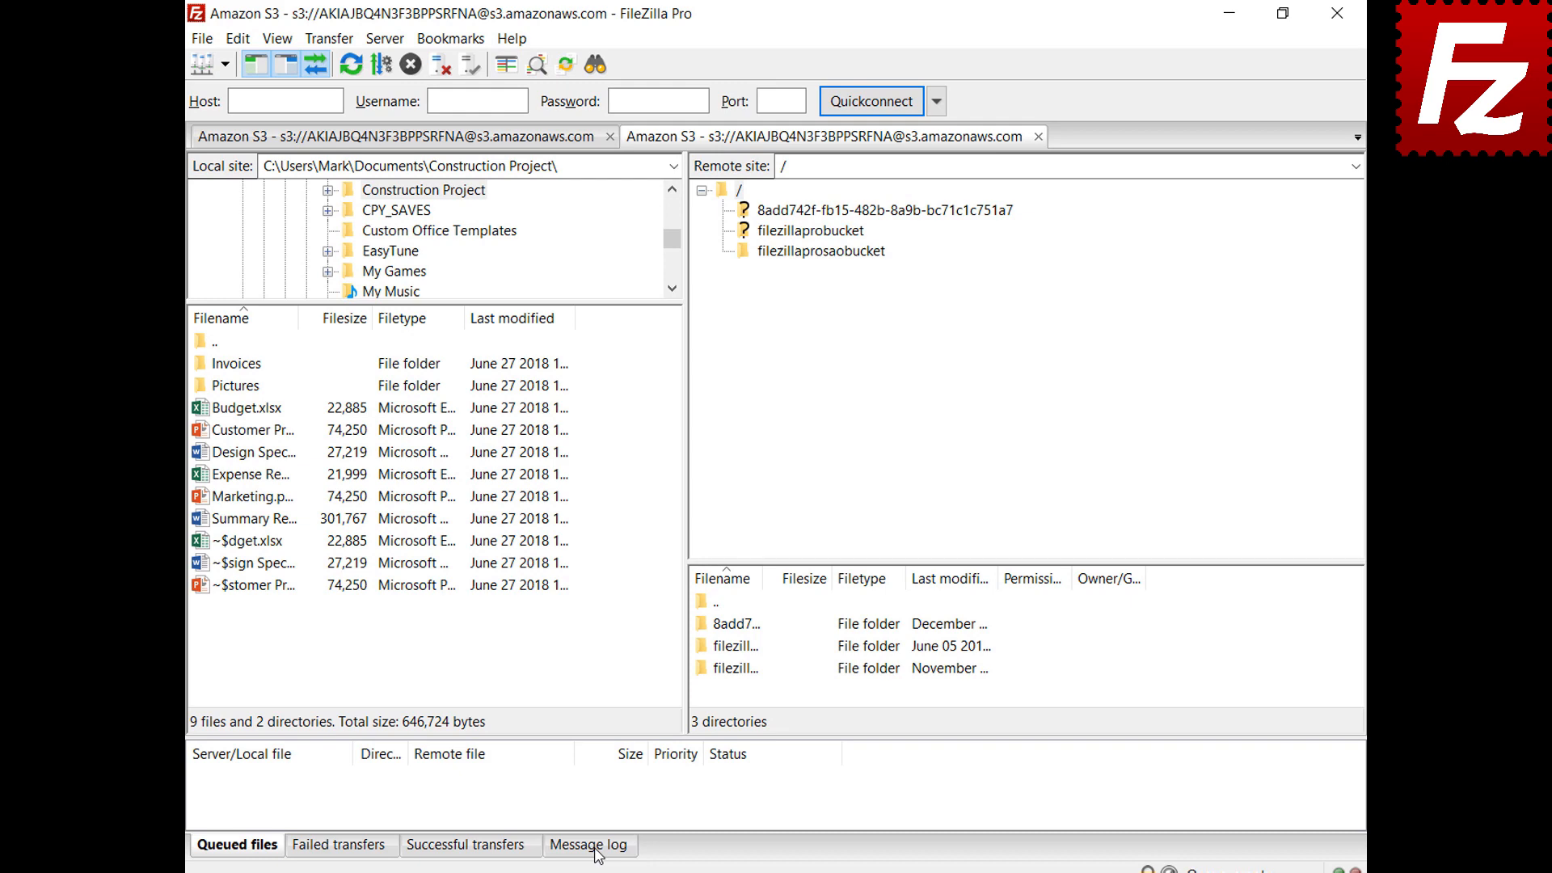
# Switch the message log to detailed and open the filezillaprosaobucket bucket
pyautogui.click(585, 871)
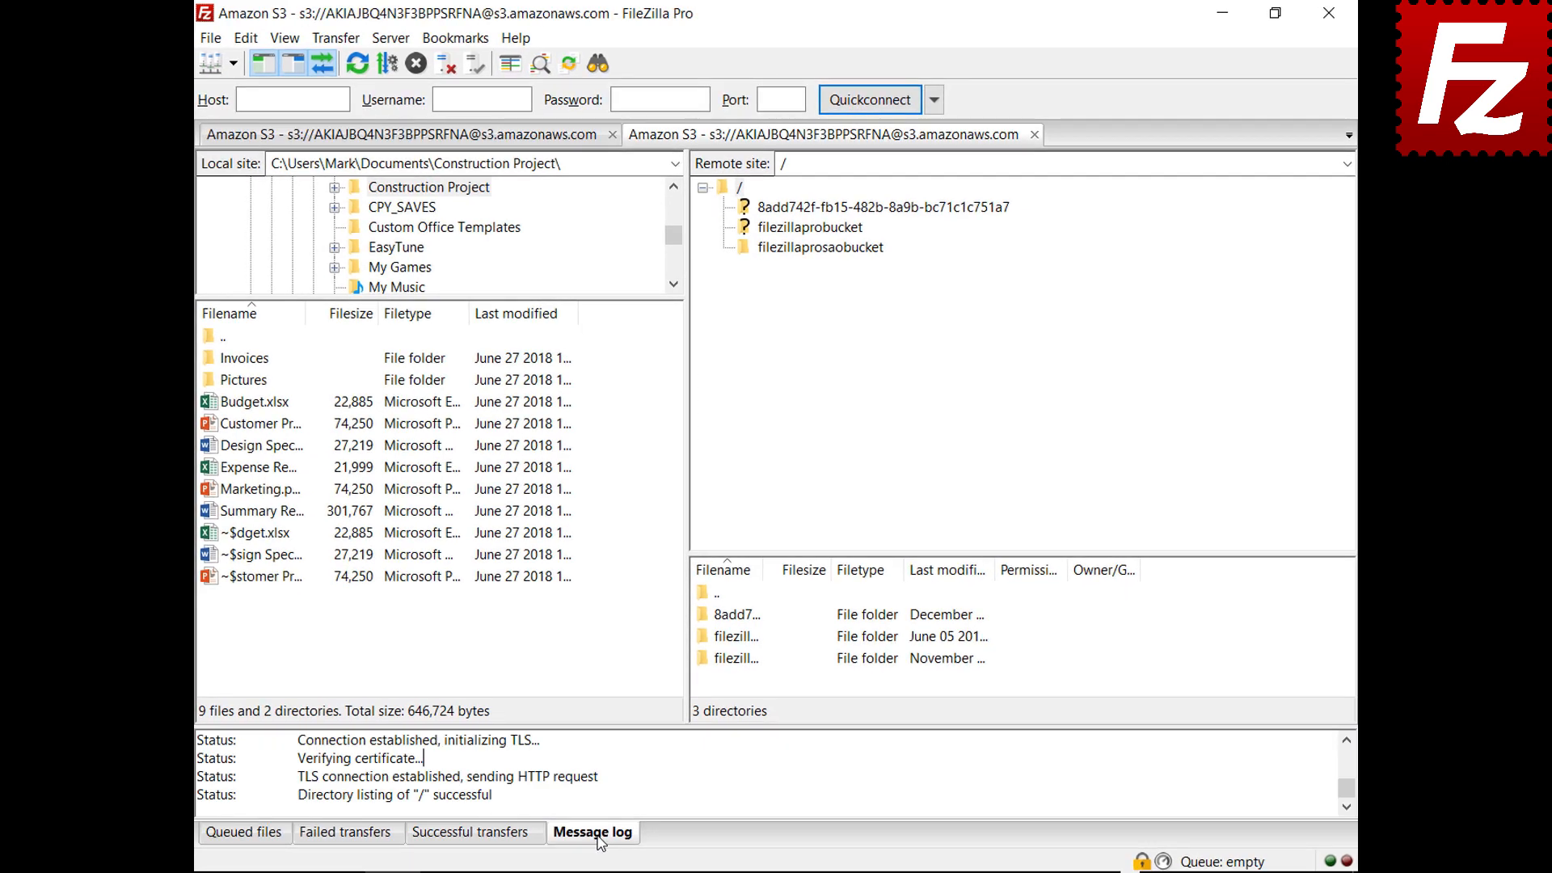
pyautogui.rightClick(666, 769)
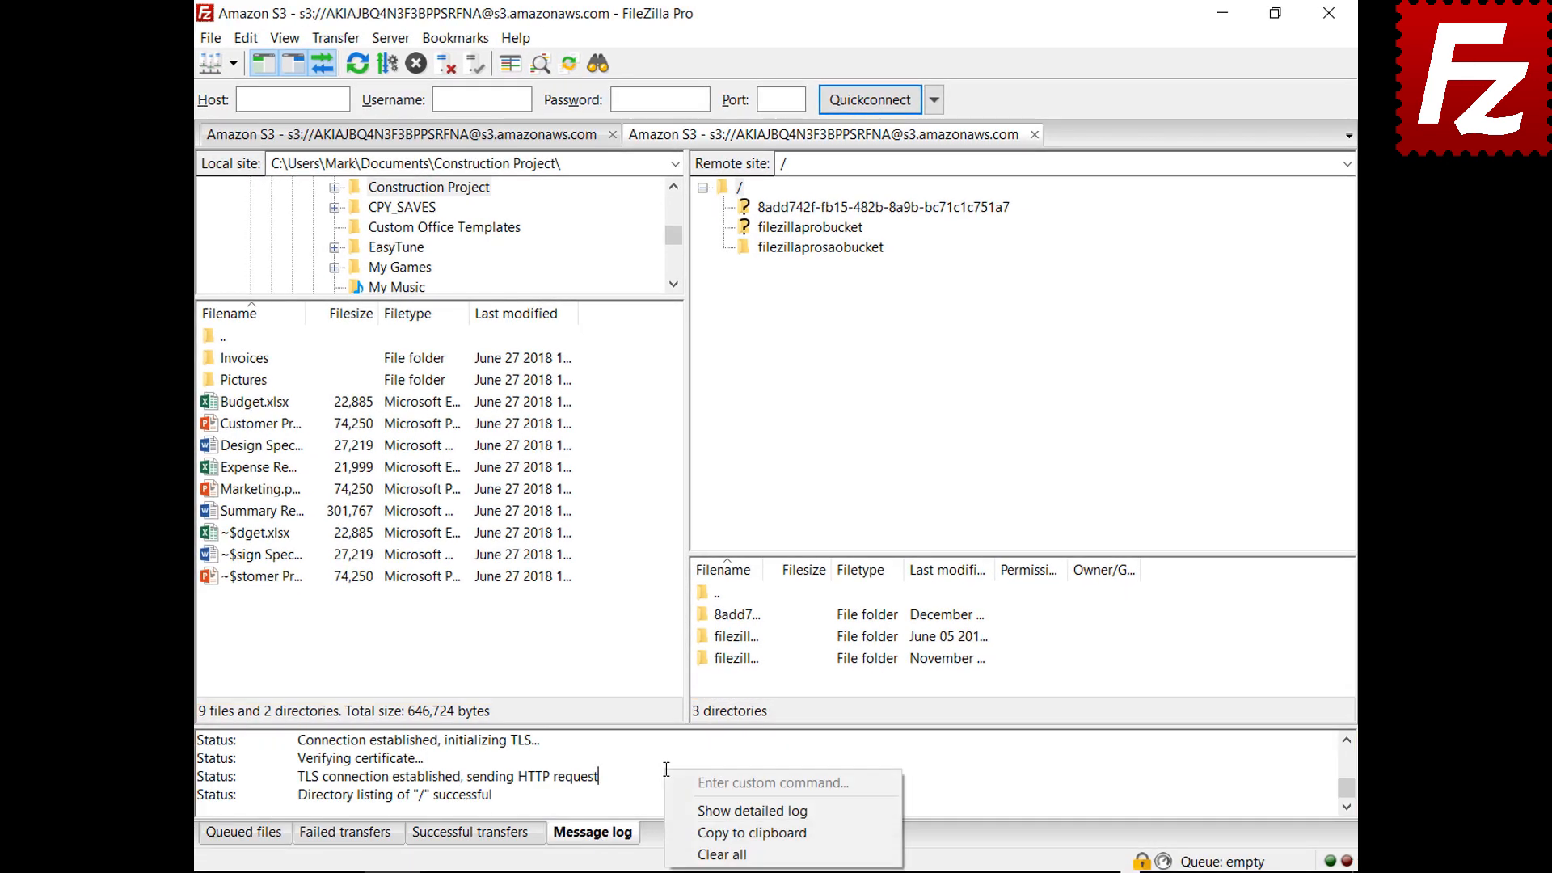
pyautogui.click(687, 811)
pyautogui.click(819, 247)
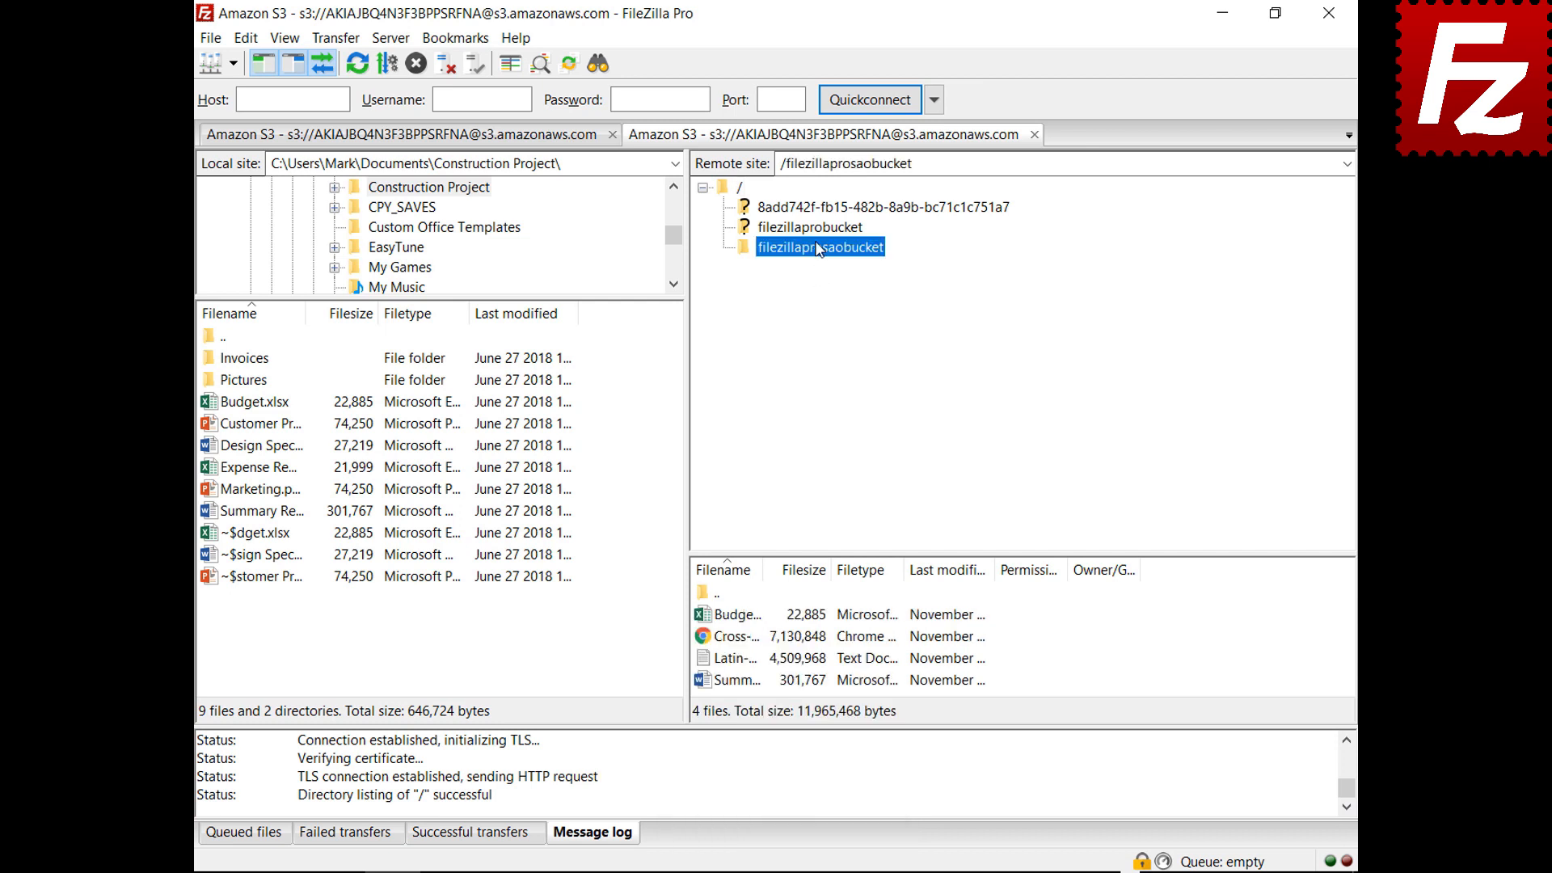
# Copy the detailed message log to the clipboard
pyautogui.rightClick(751, 778)
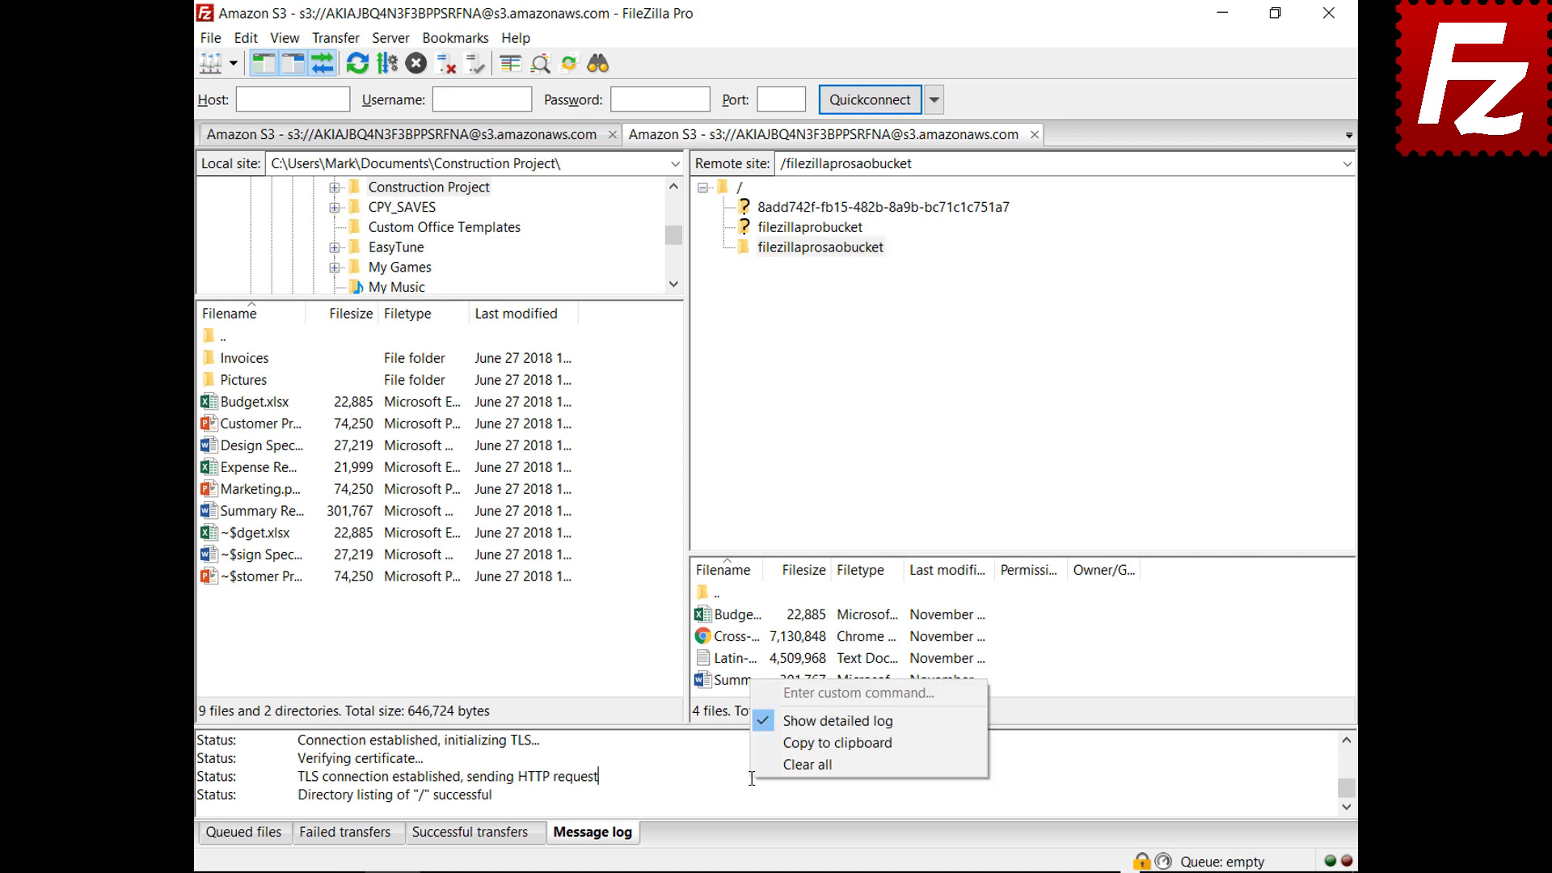
pyautogui.click(778, 742)
pyautogui.click(245, 38)
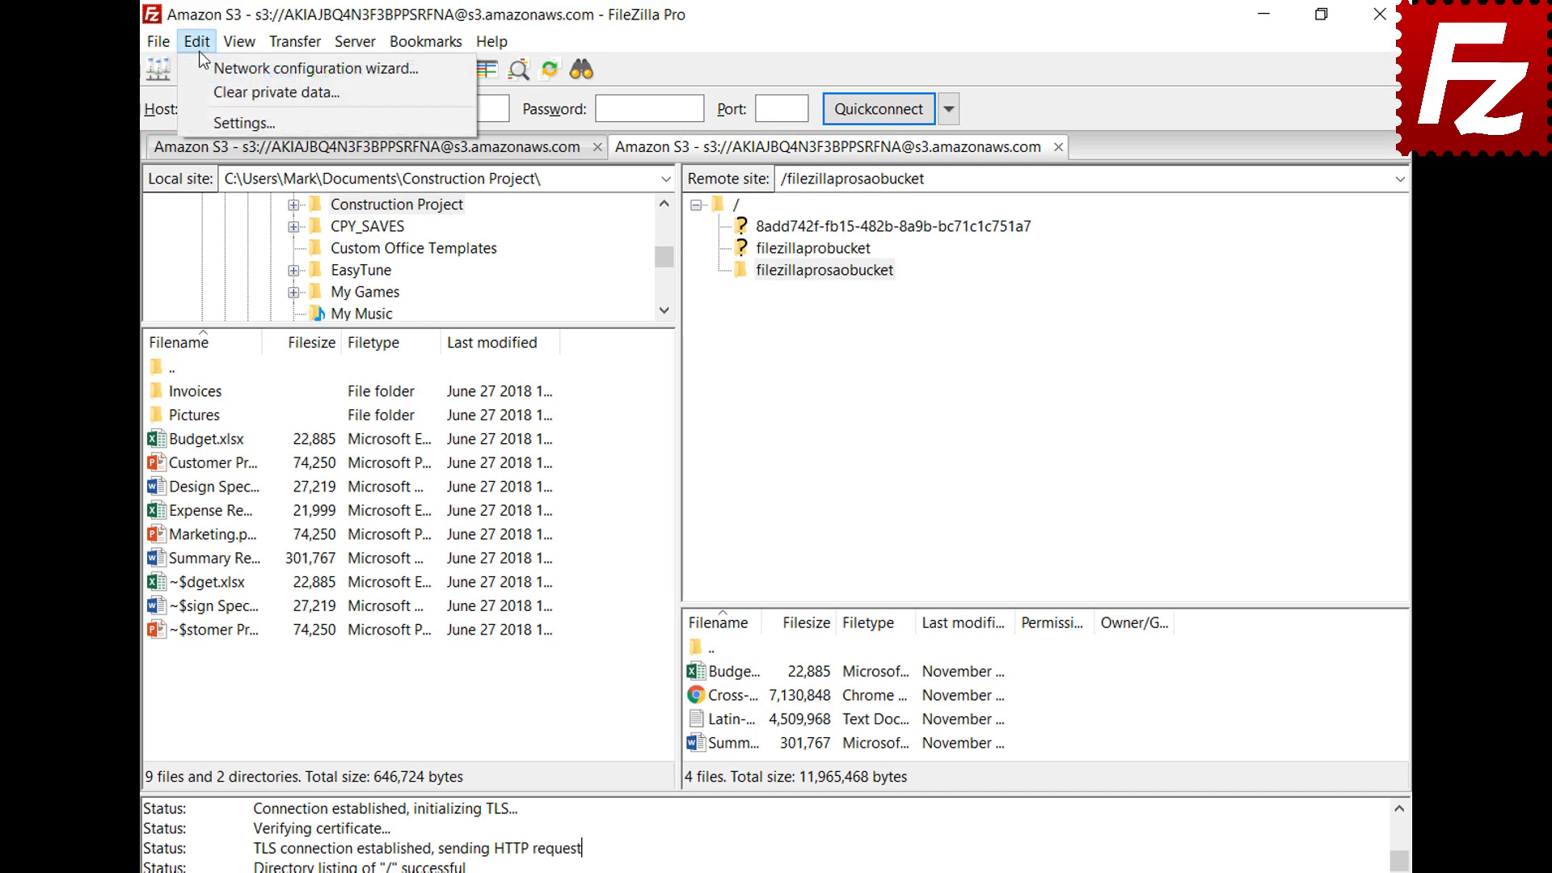
# Add log timestamps, log to filezilla.log in Documents, and show the Debug settings page
pyautogui.click(210, 121)
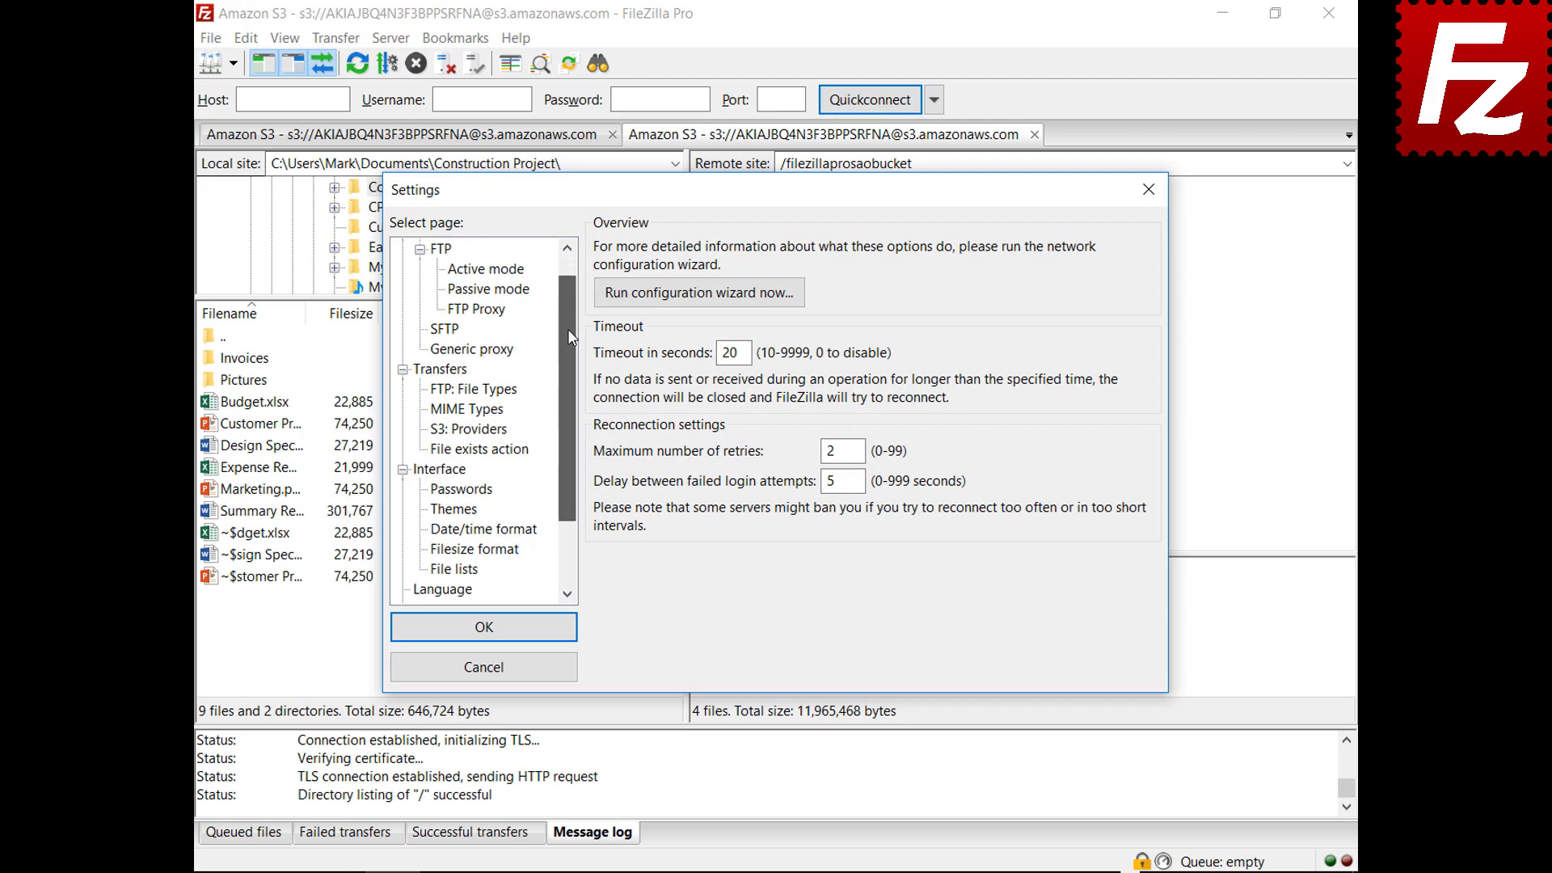
pyautogui.moveTo(567, 328); pyautogui.dragTo(562, 406)
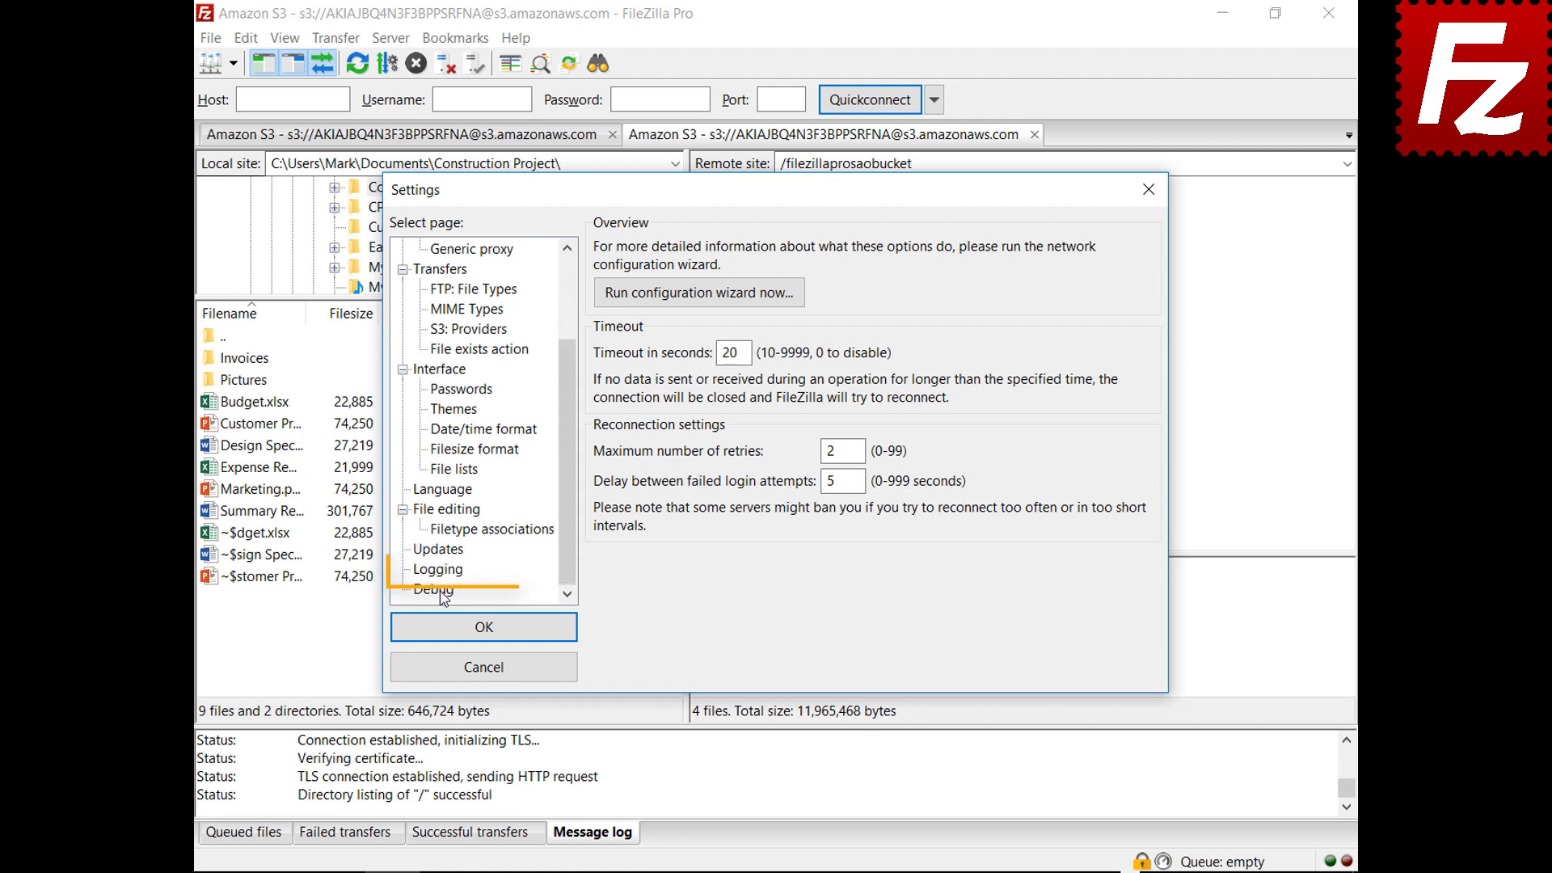
pyautogui.click(441, 570)
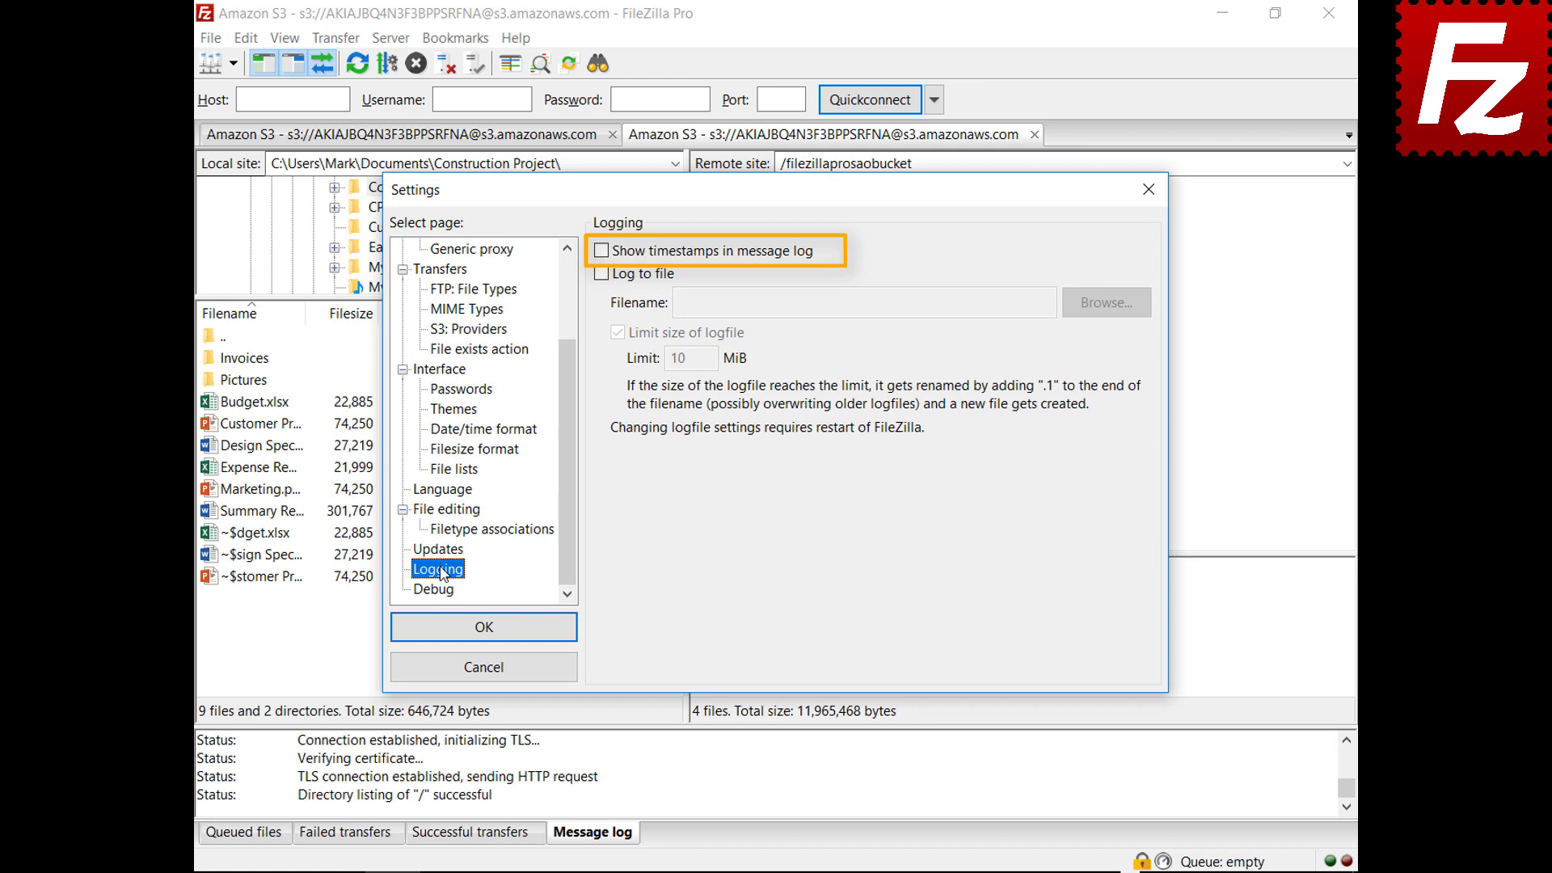
pyautogui.click(601, 256)
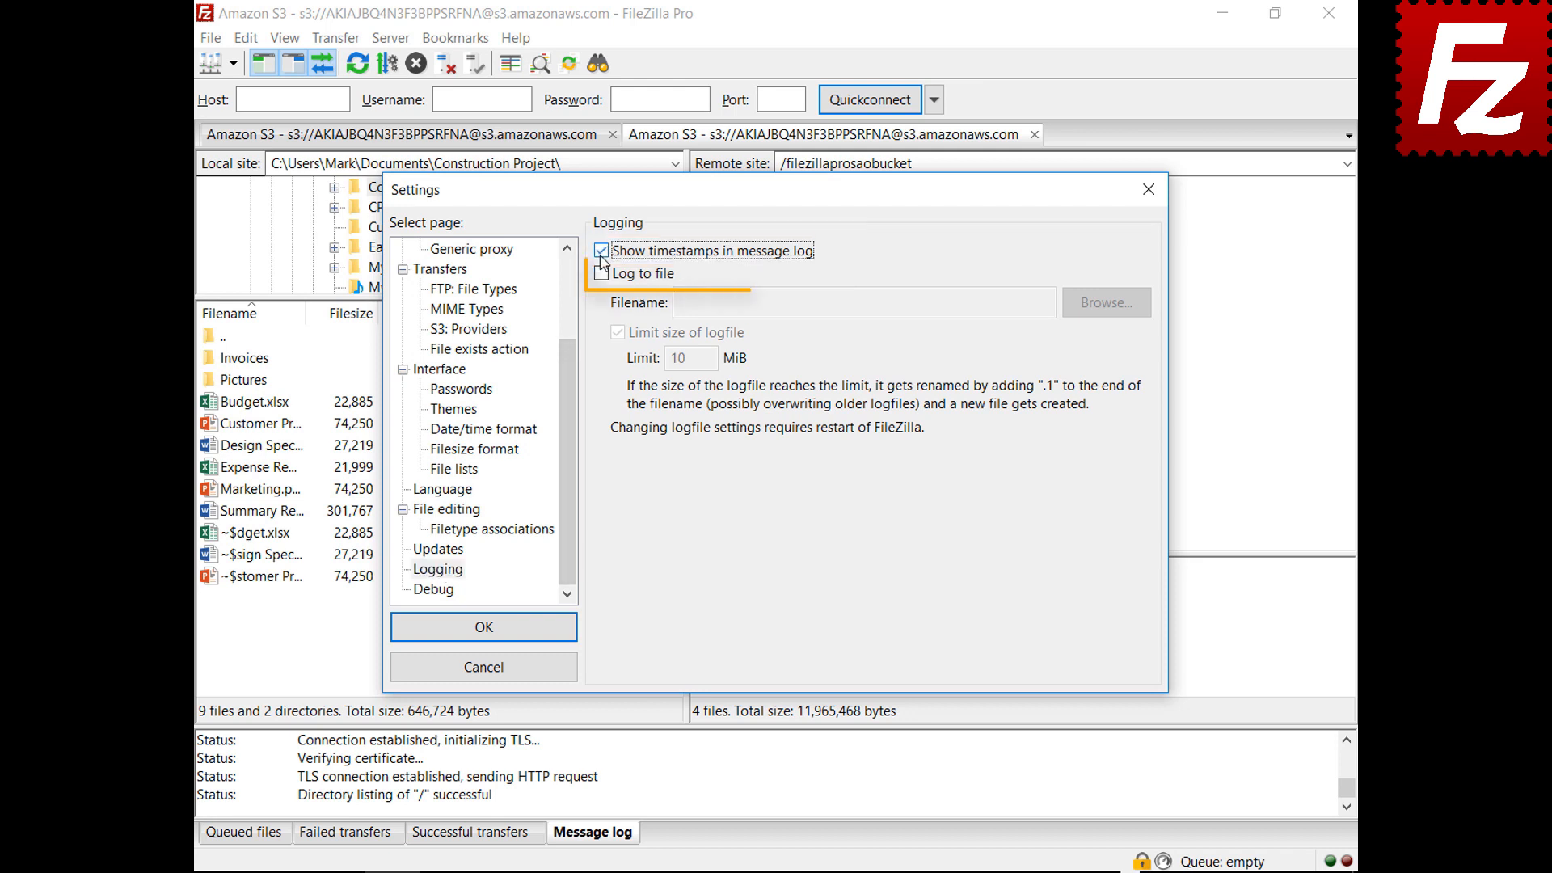
pyautogui.click(601, 274)
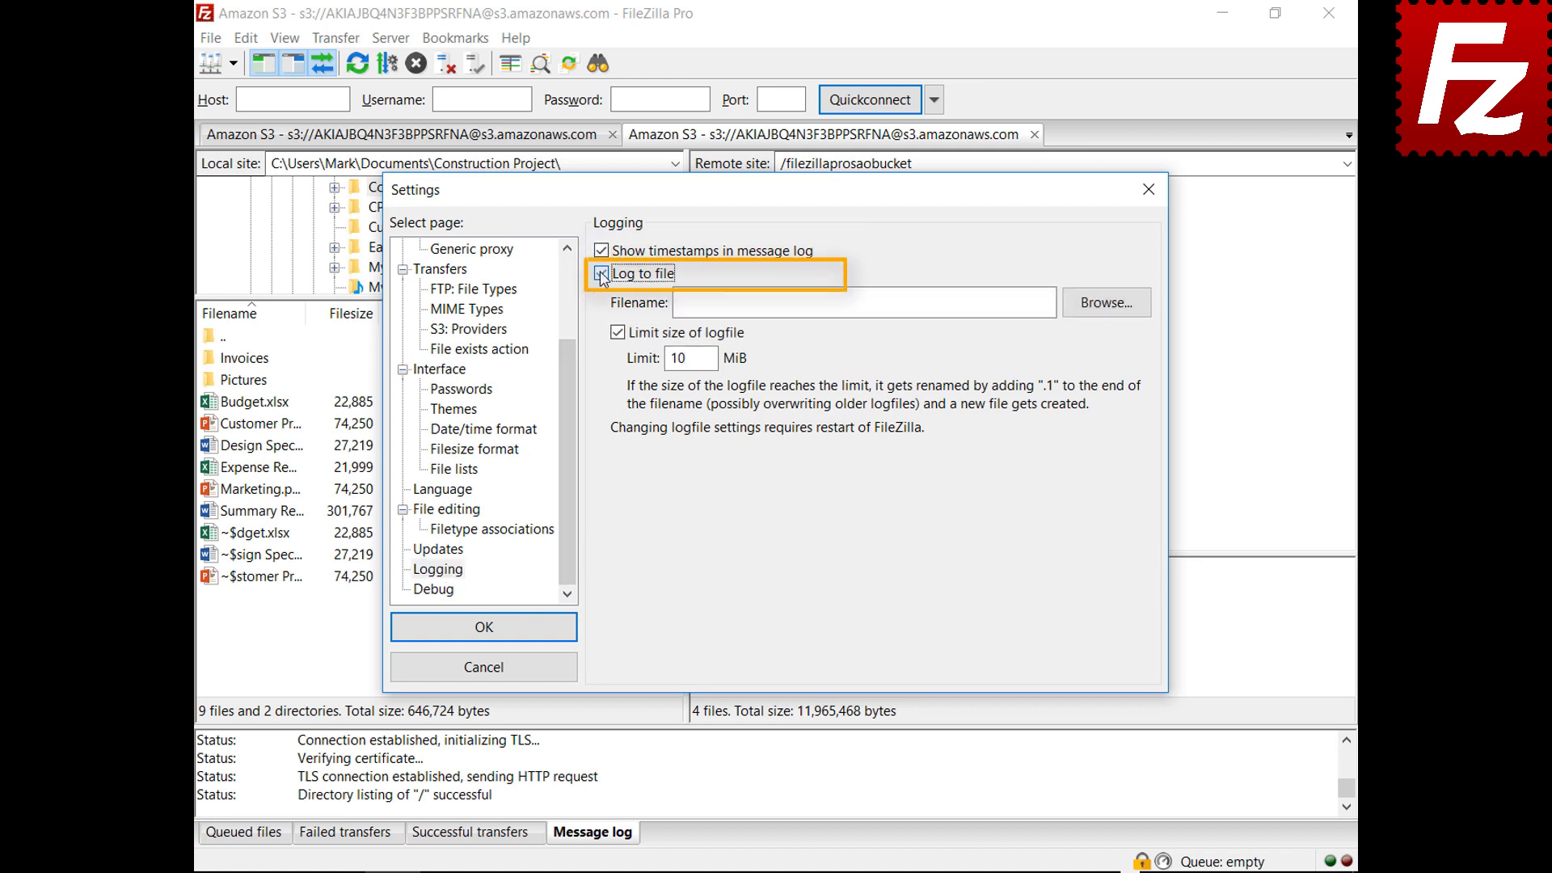
pyautogui.click(1104, 315)
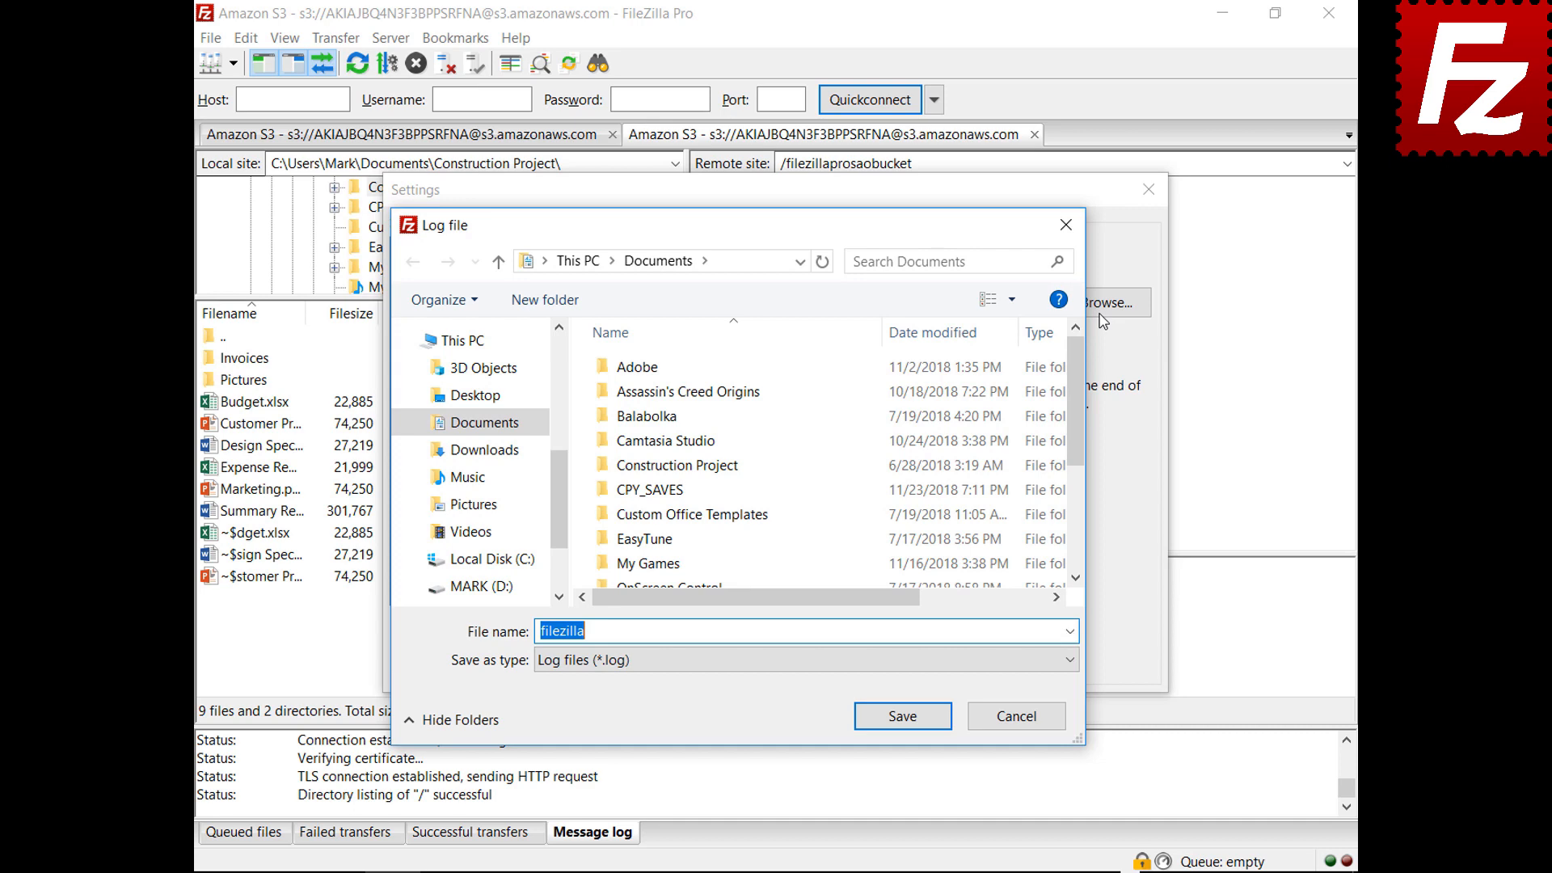
pyautogui.click(902, 716)
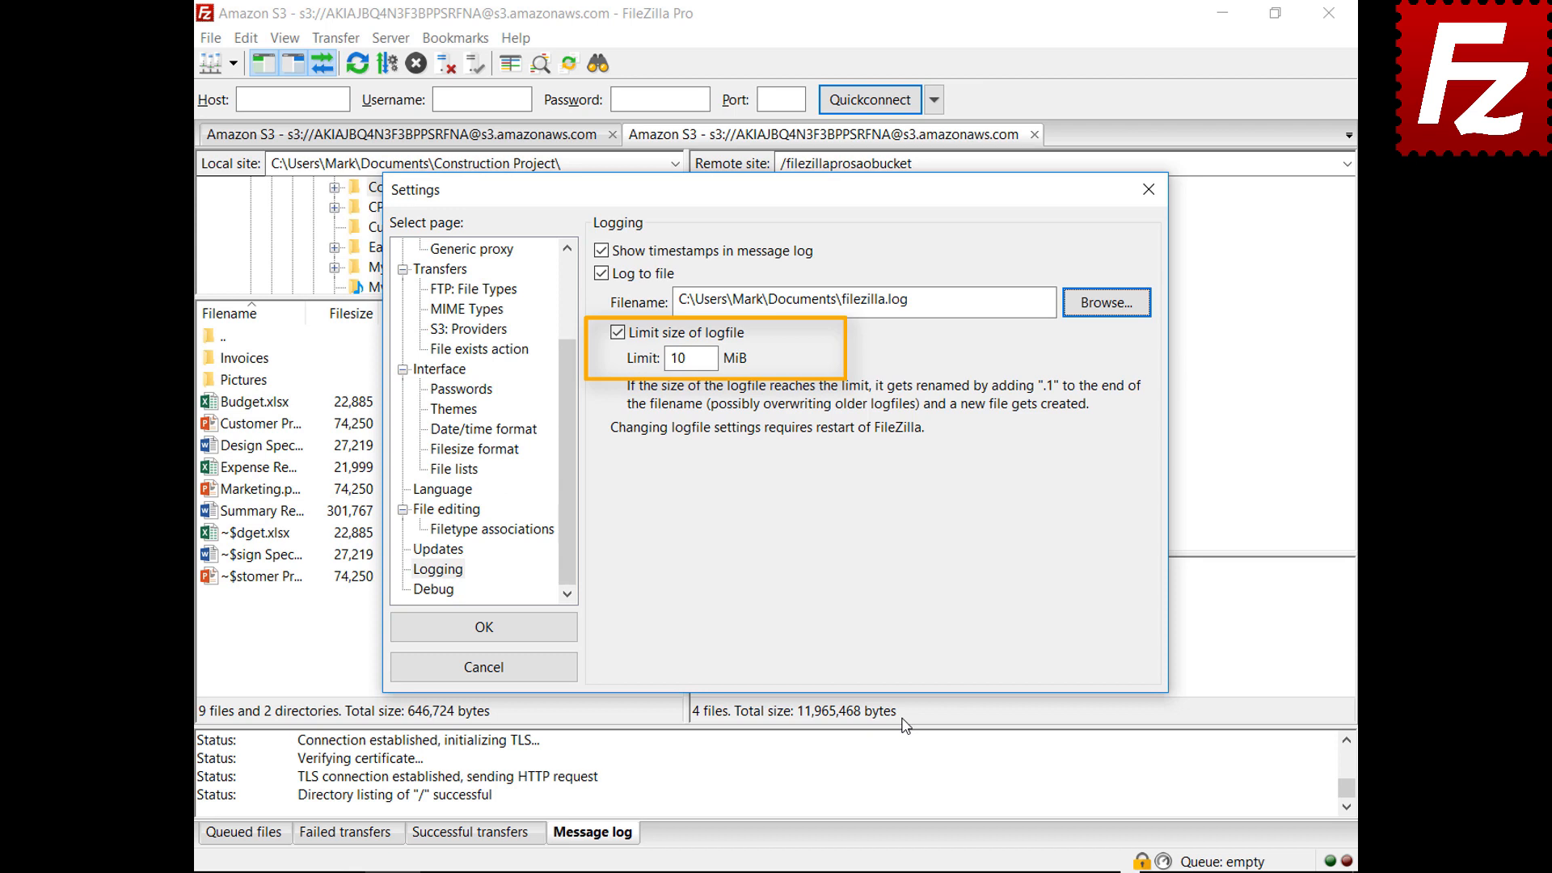
pyautogui.click(446, 591)
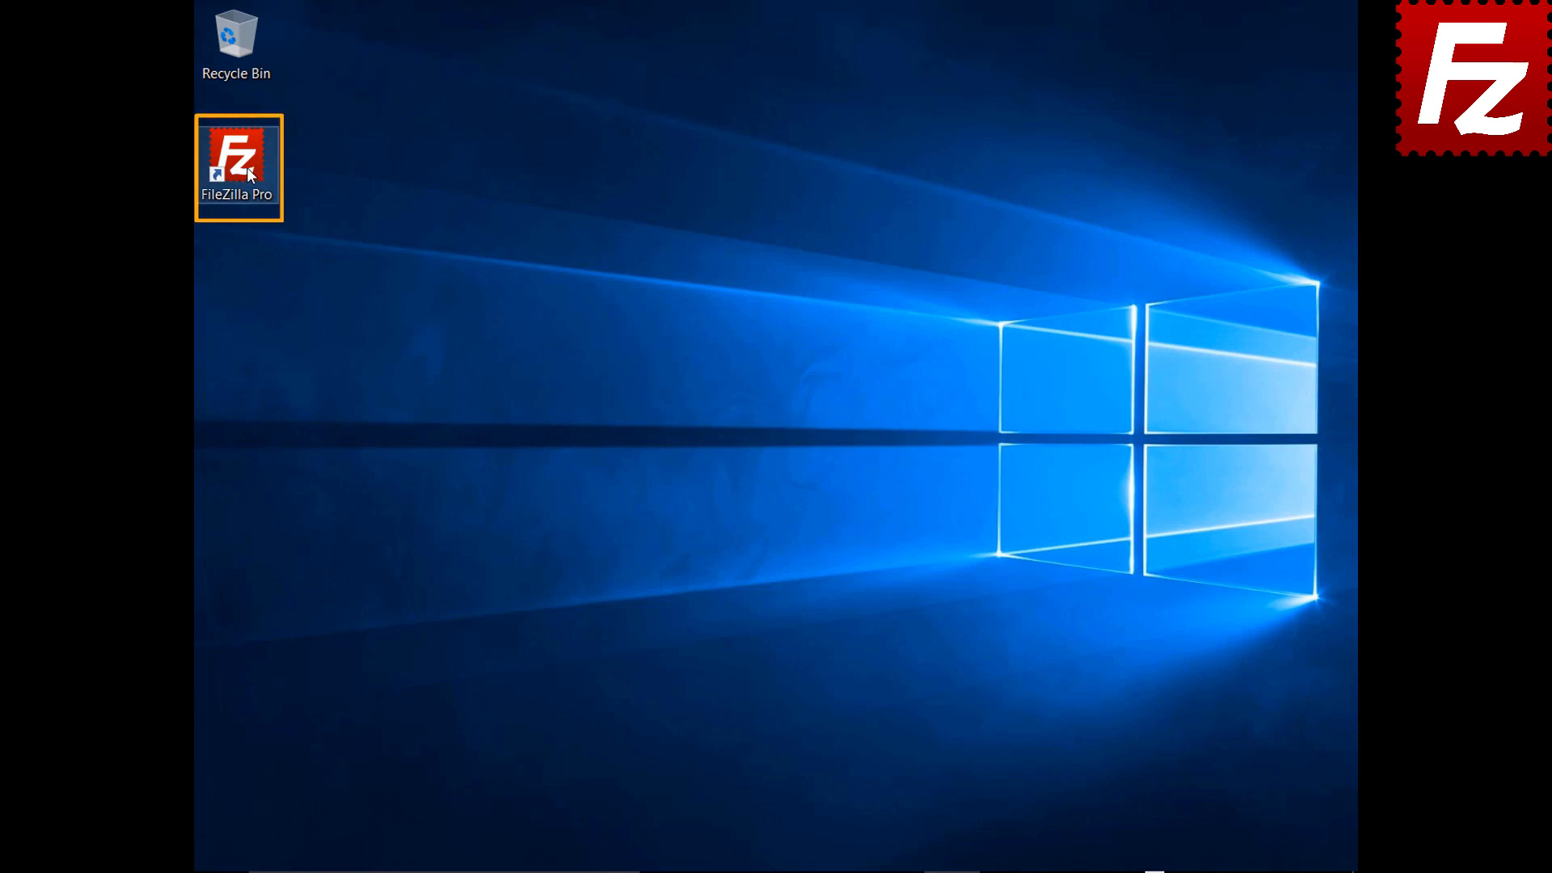
# Relaunch FileZilla Pro from its desktop shortcut
pyautogui.doubleClick(246, 167)
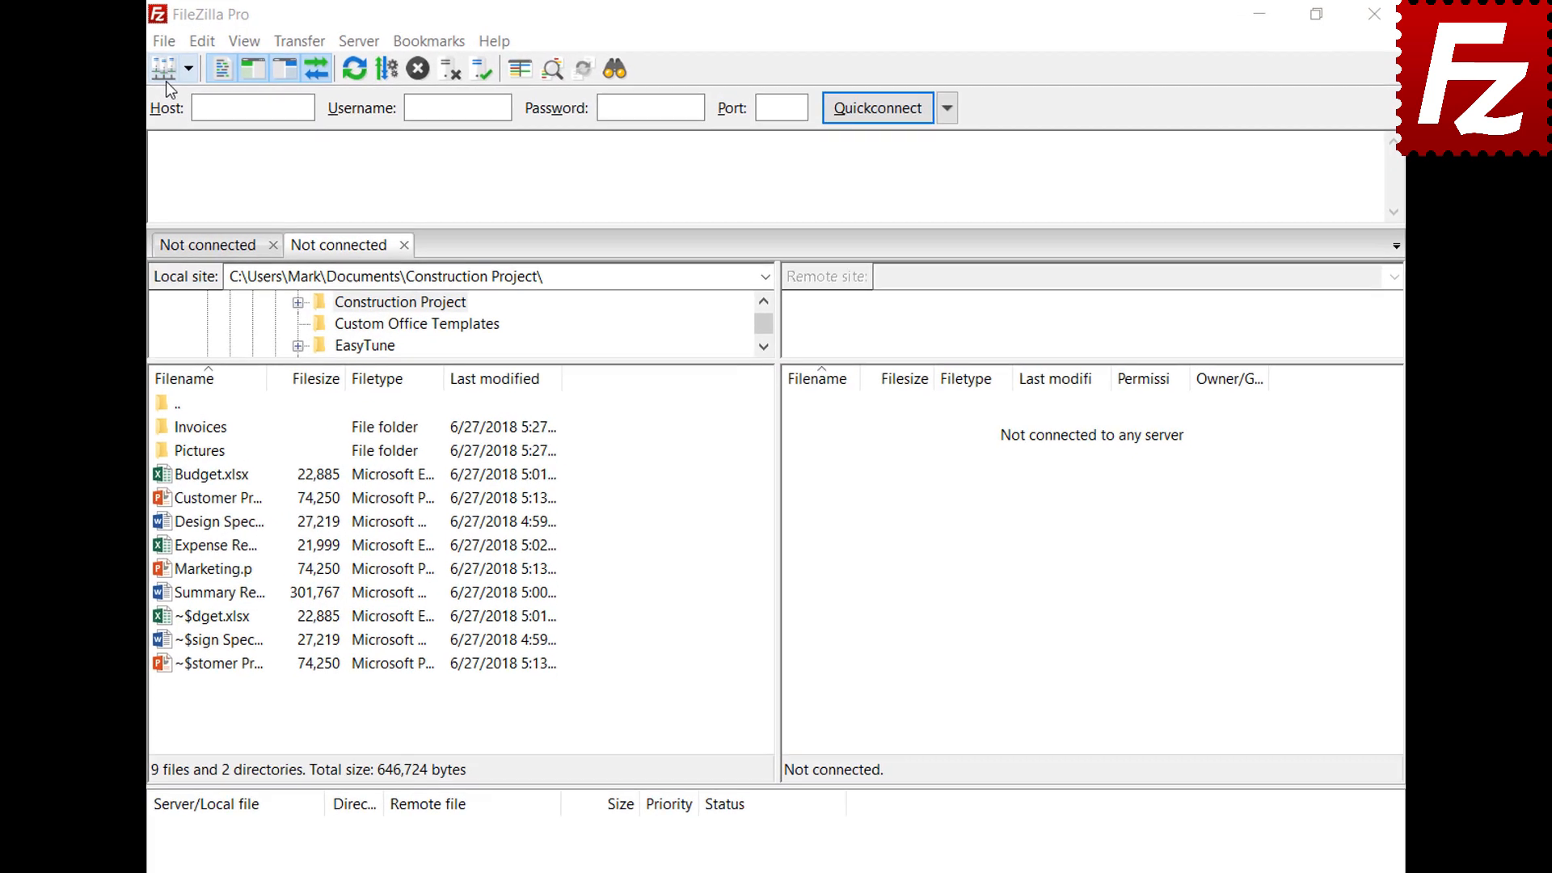
# Create a new 'Amazon EC2' SFTP site with the EC2 instance's hostname pasted as host
pyautogui.click(155, 44)
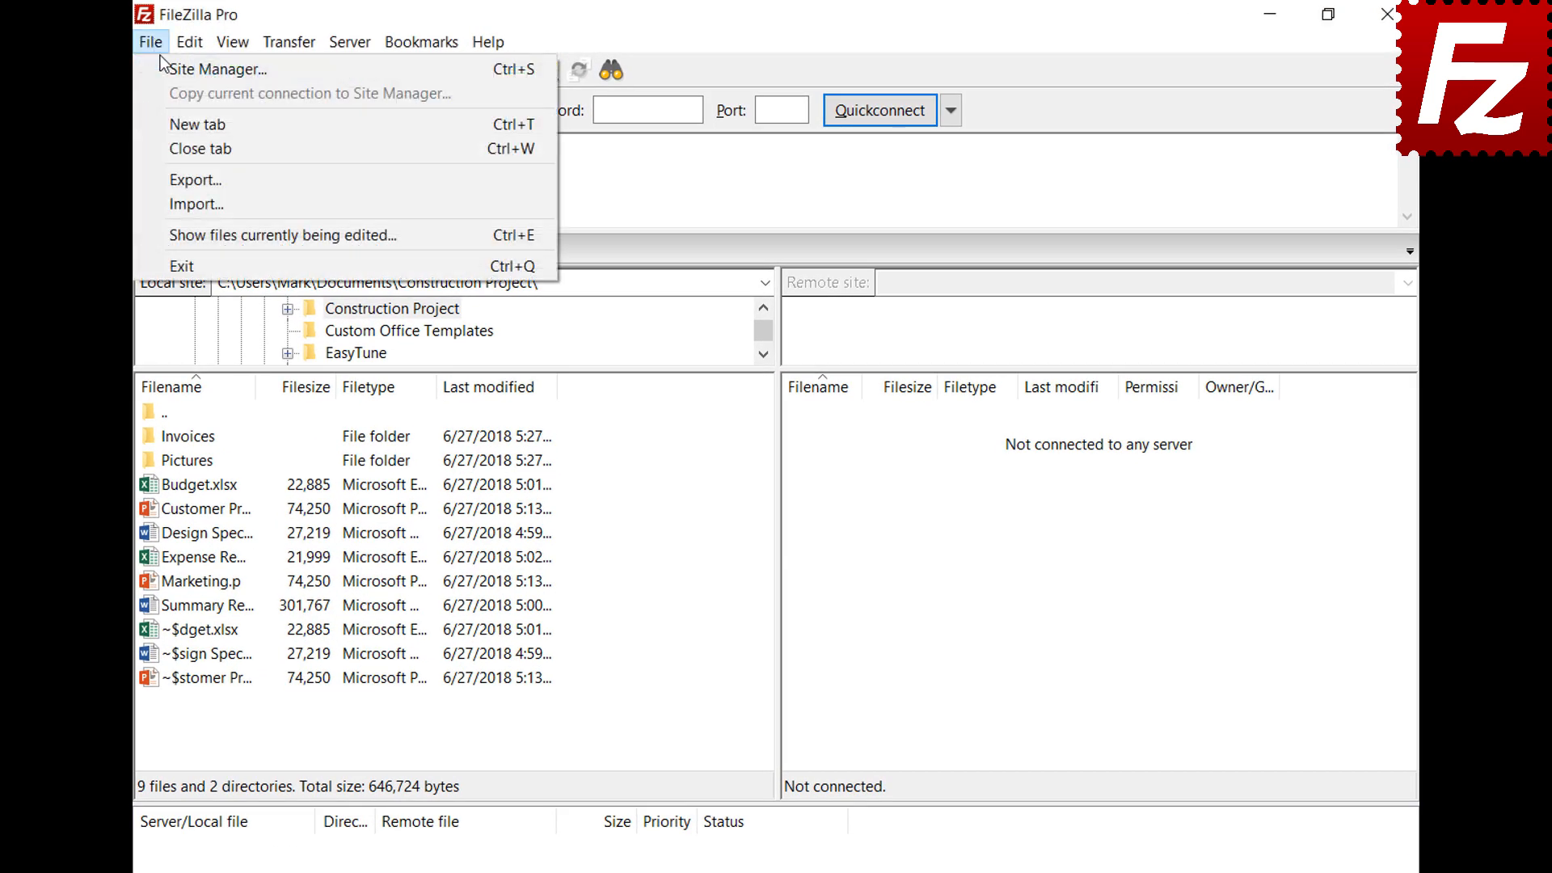
pyautogui.click(162, 65)
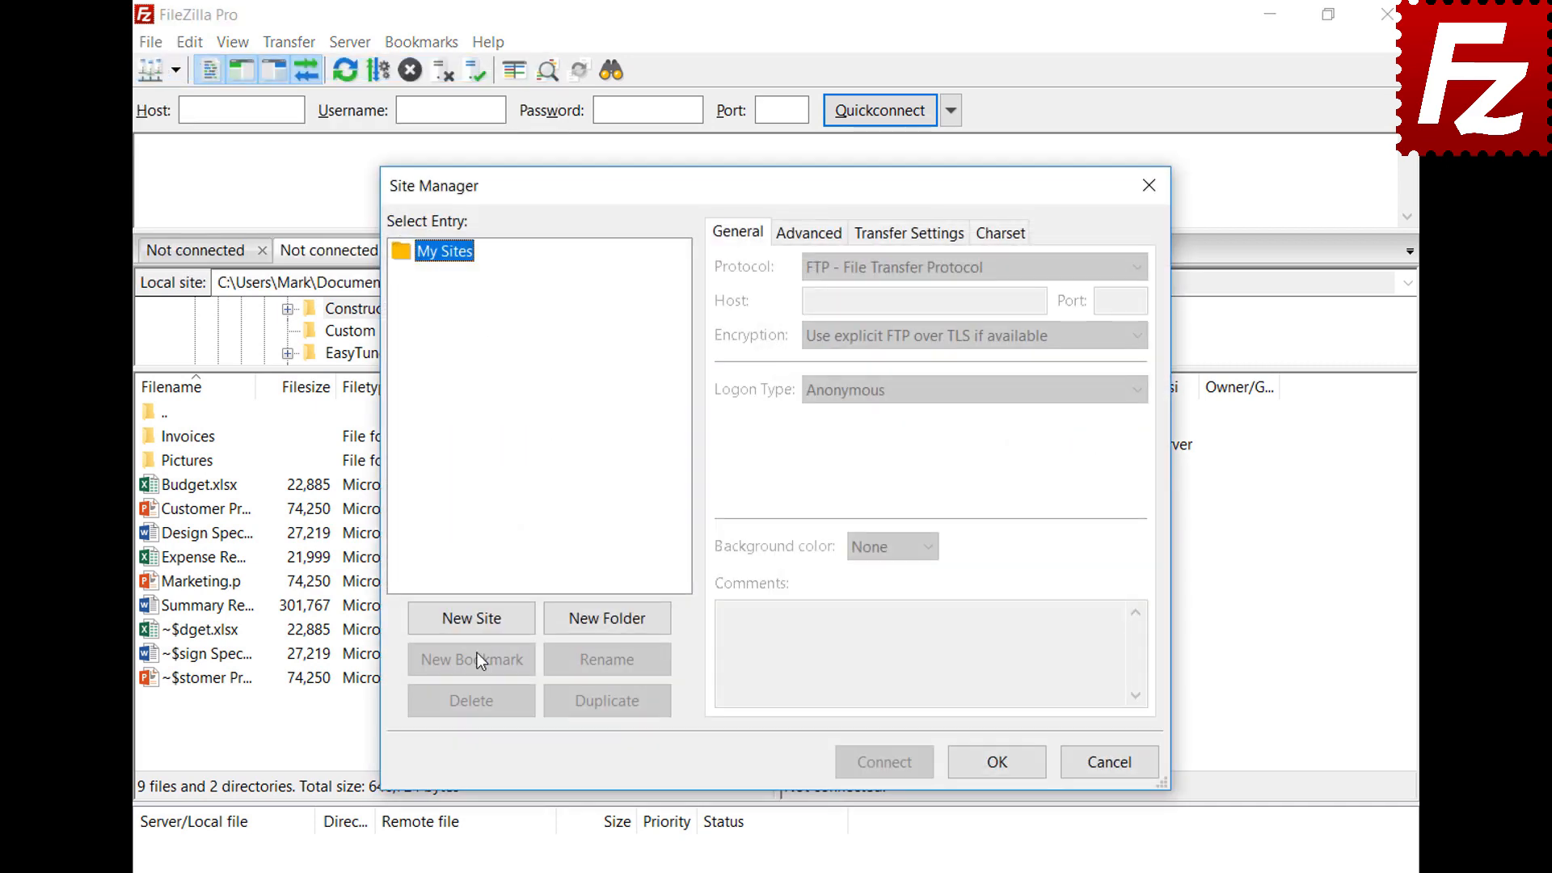
pyautogui.click(473, 618)
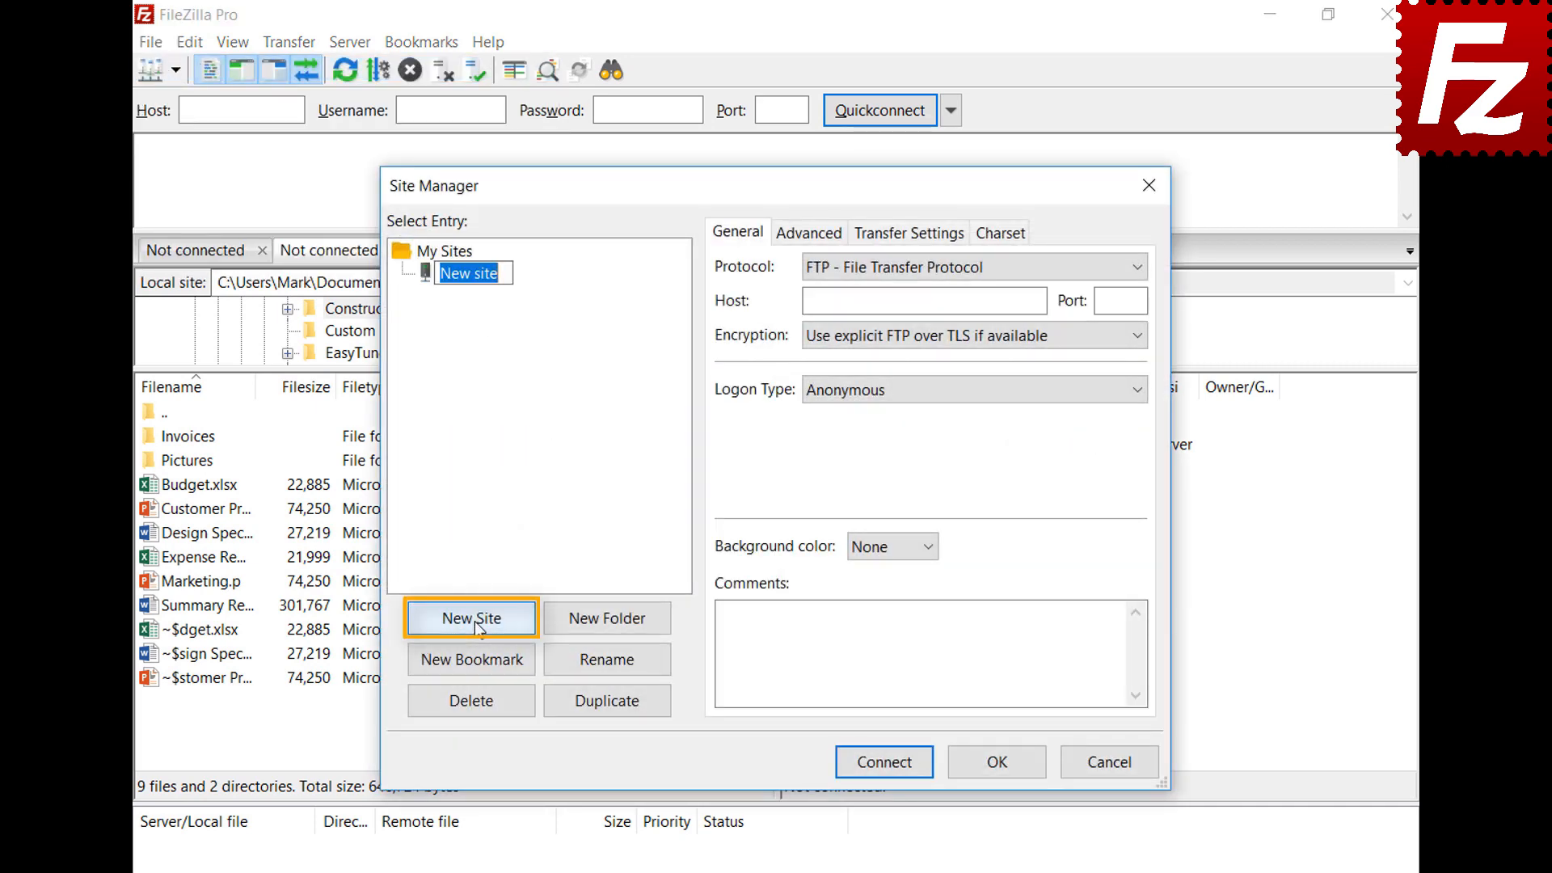
pyautogui.write('Amazon EC2')
pyautogui.press('Return')
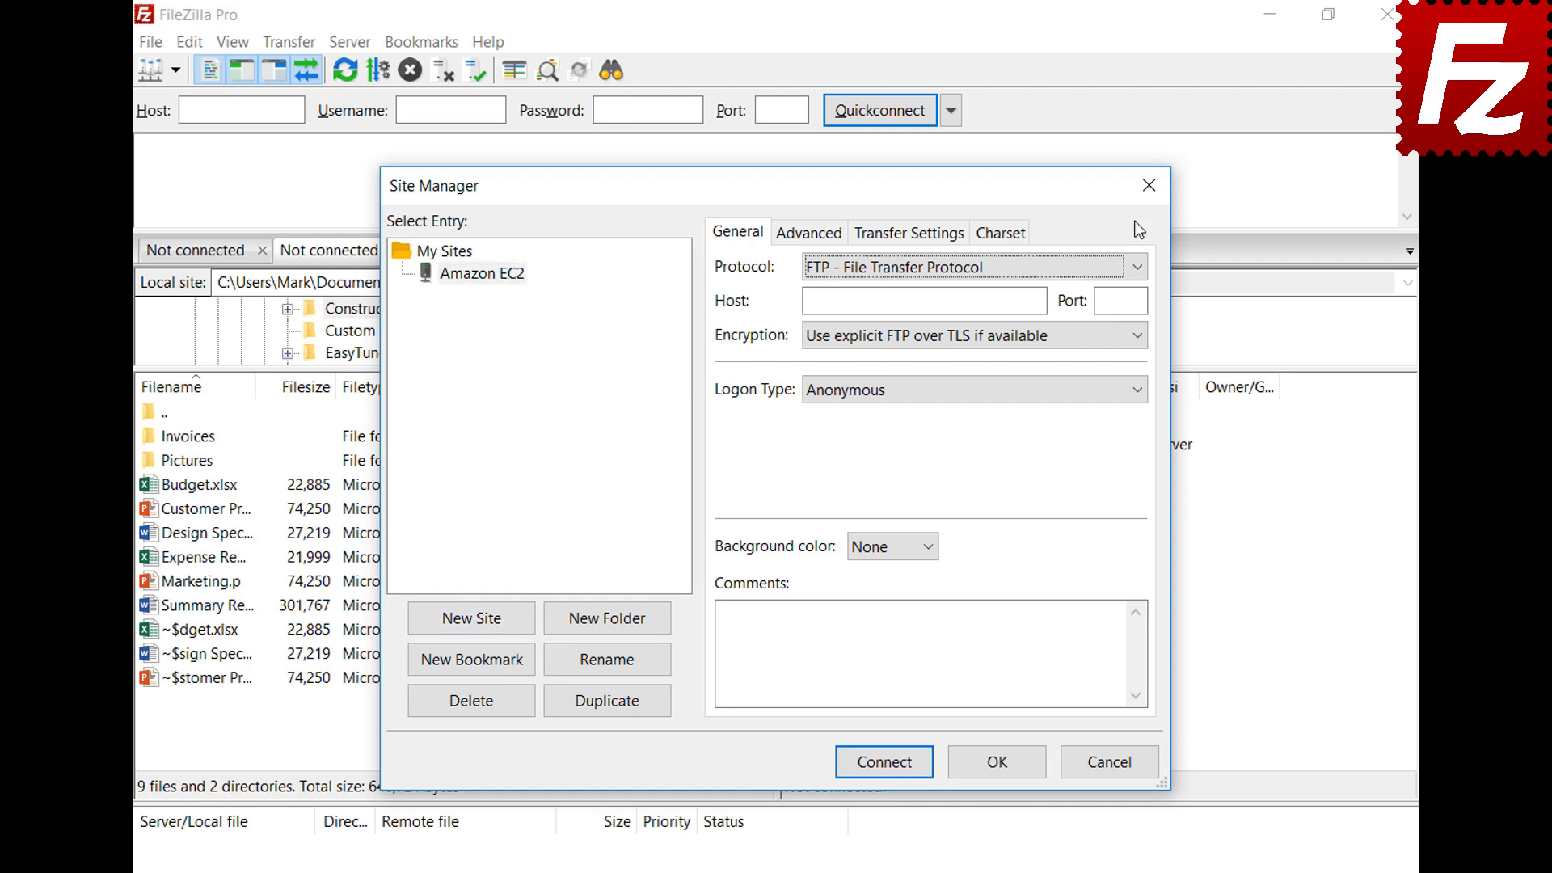
pyautogui.click(1136, 267)
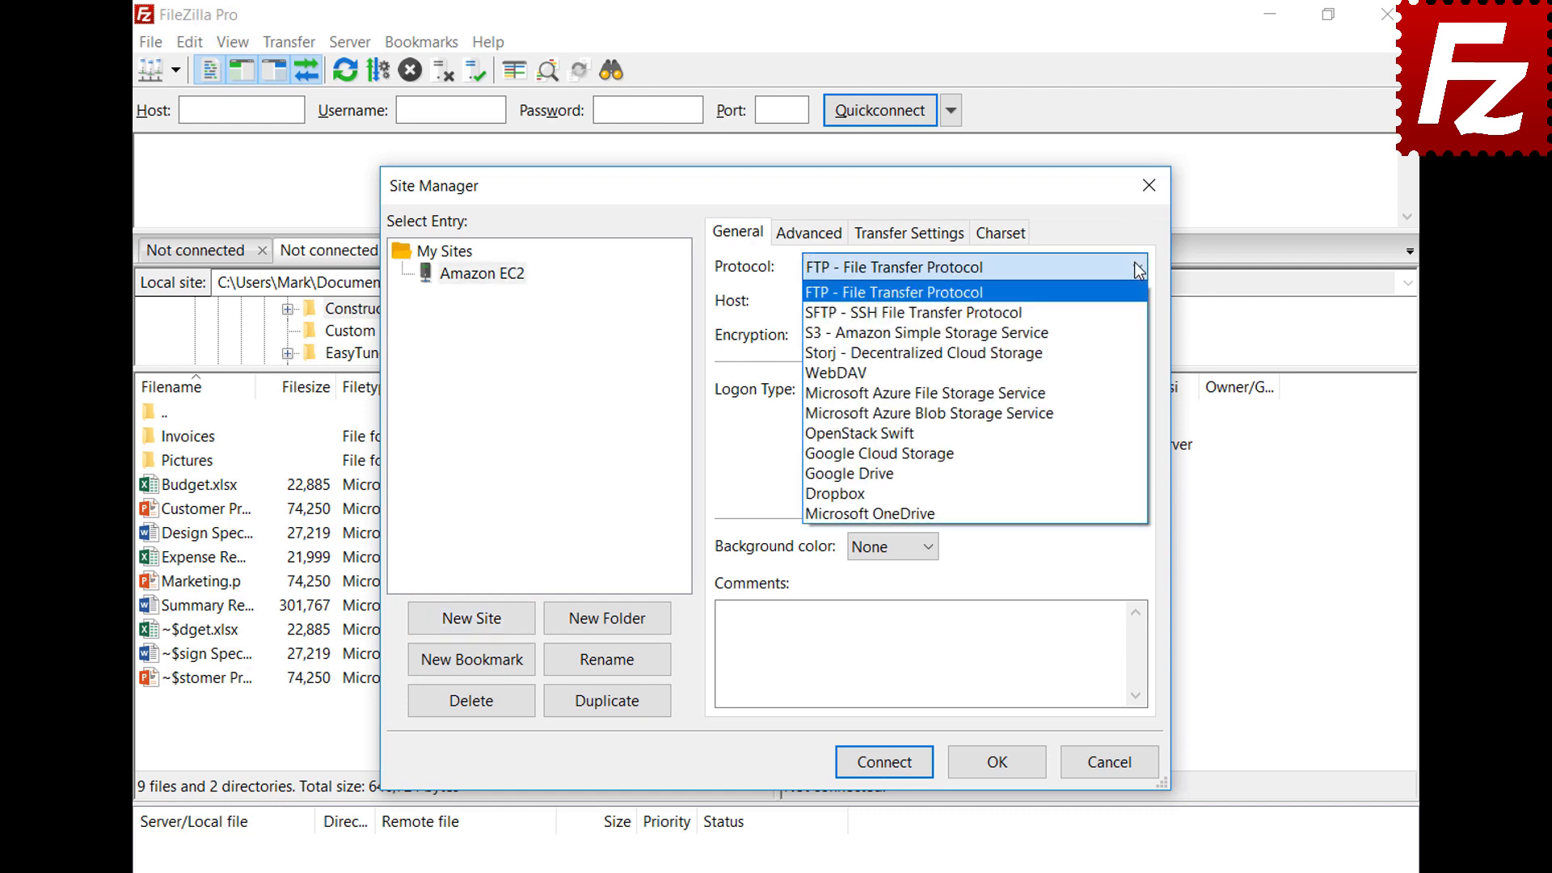
pyautogui.click(1134, 310)
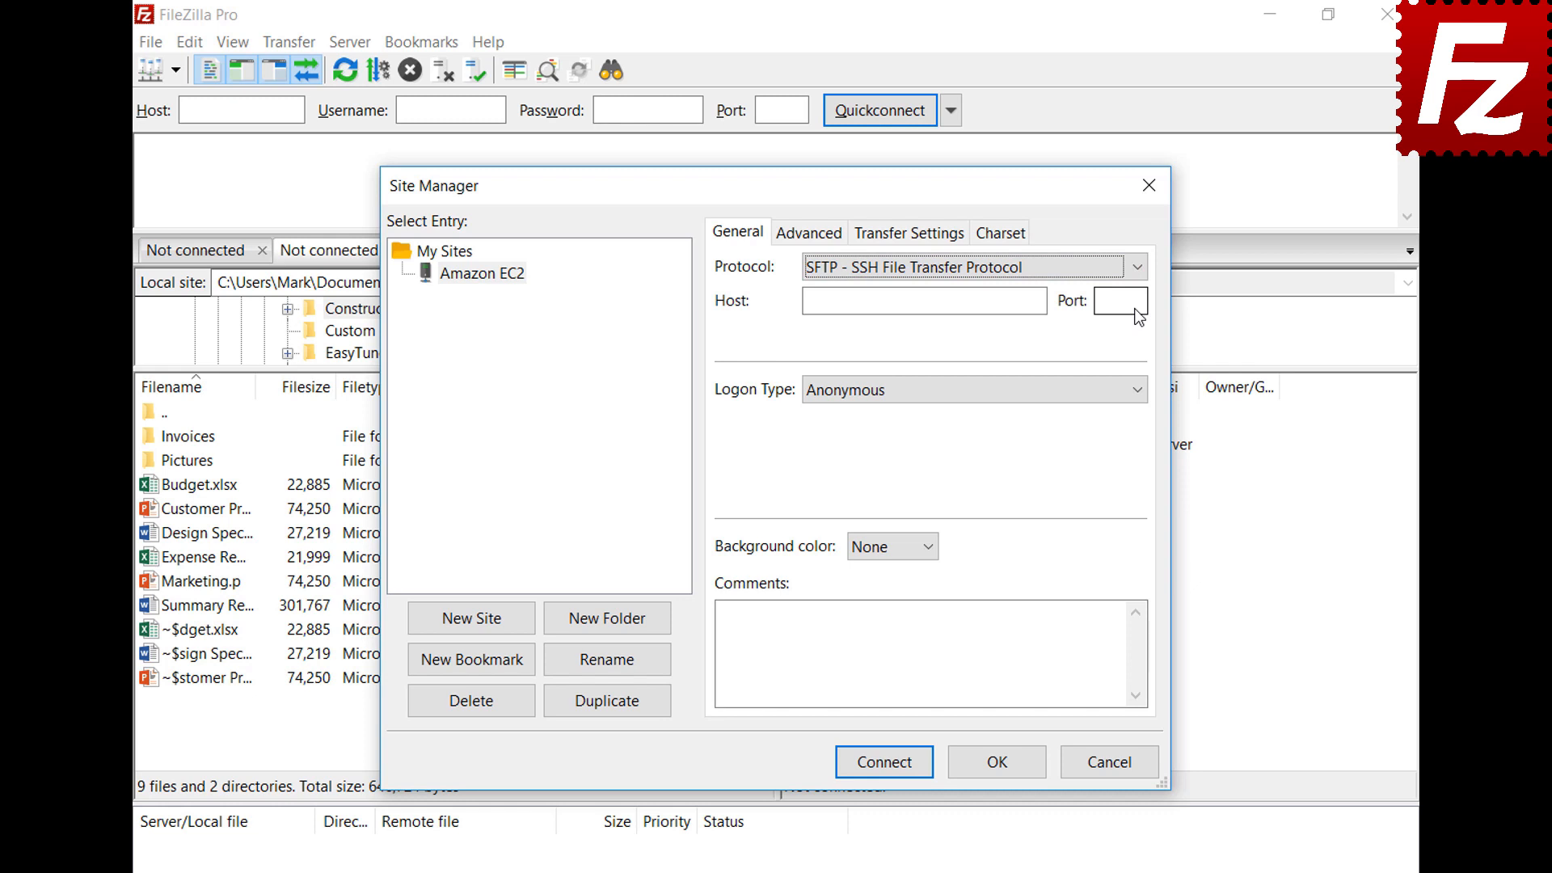
pyautogui.click(972, 303)
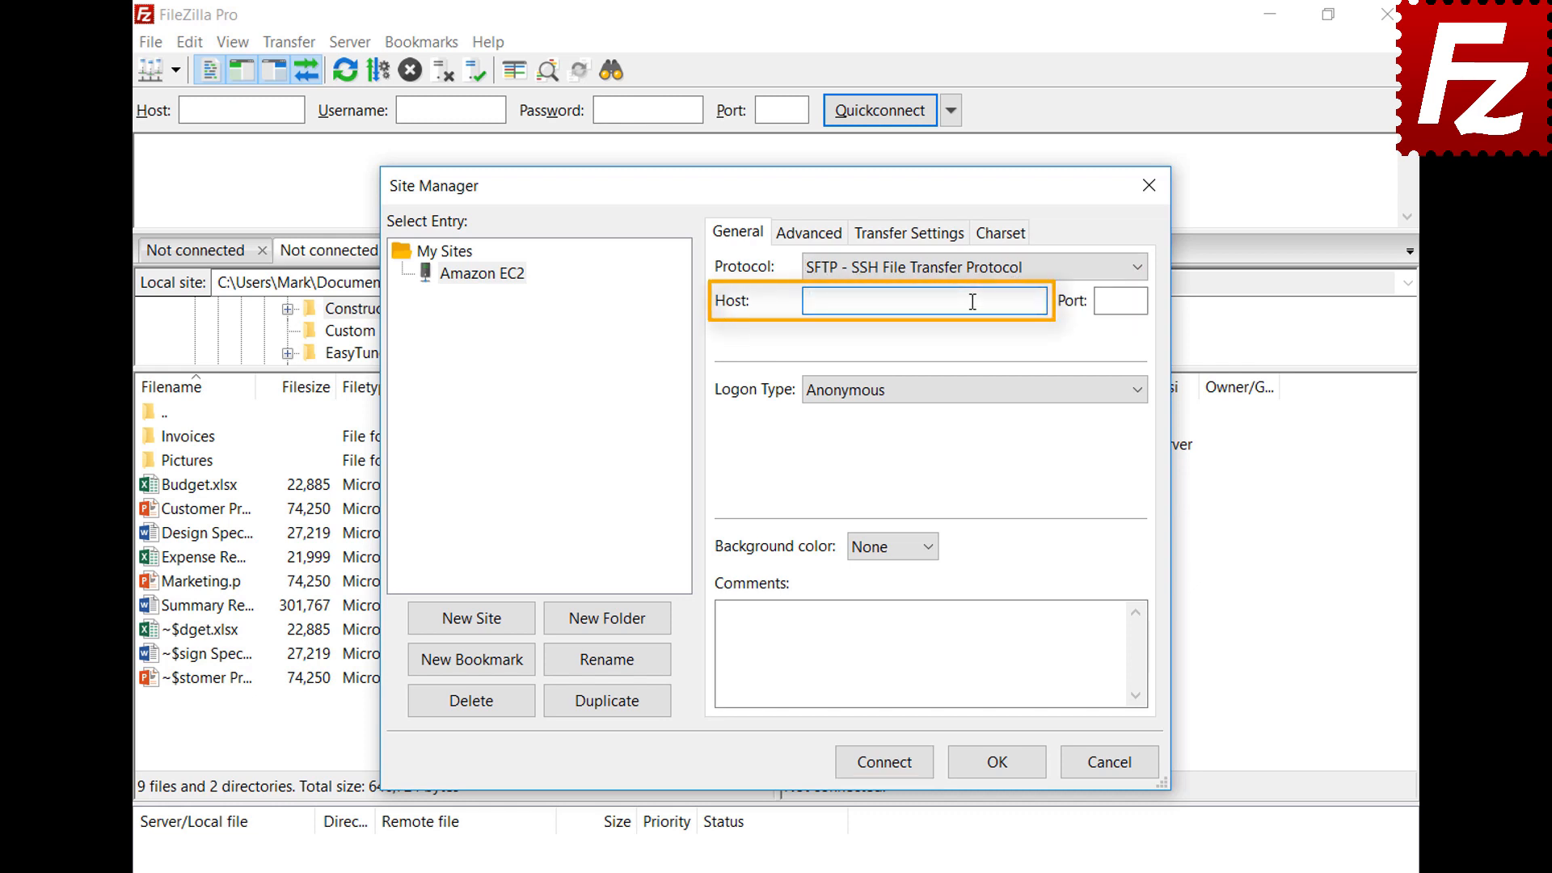
pyautogui.hotkey('ctrl', 'v')
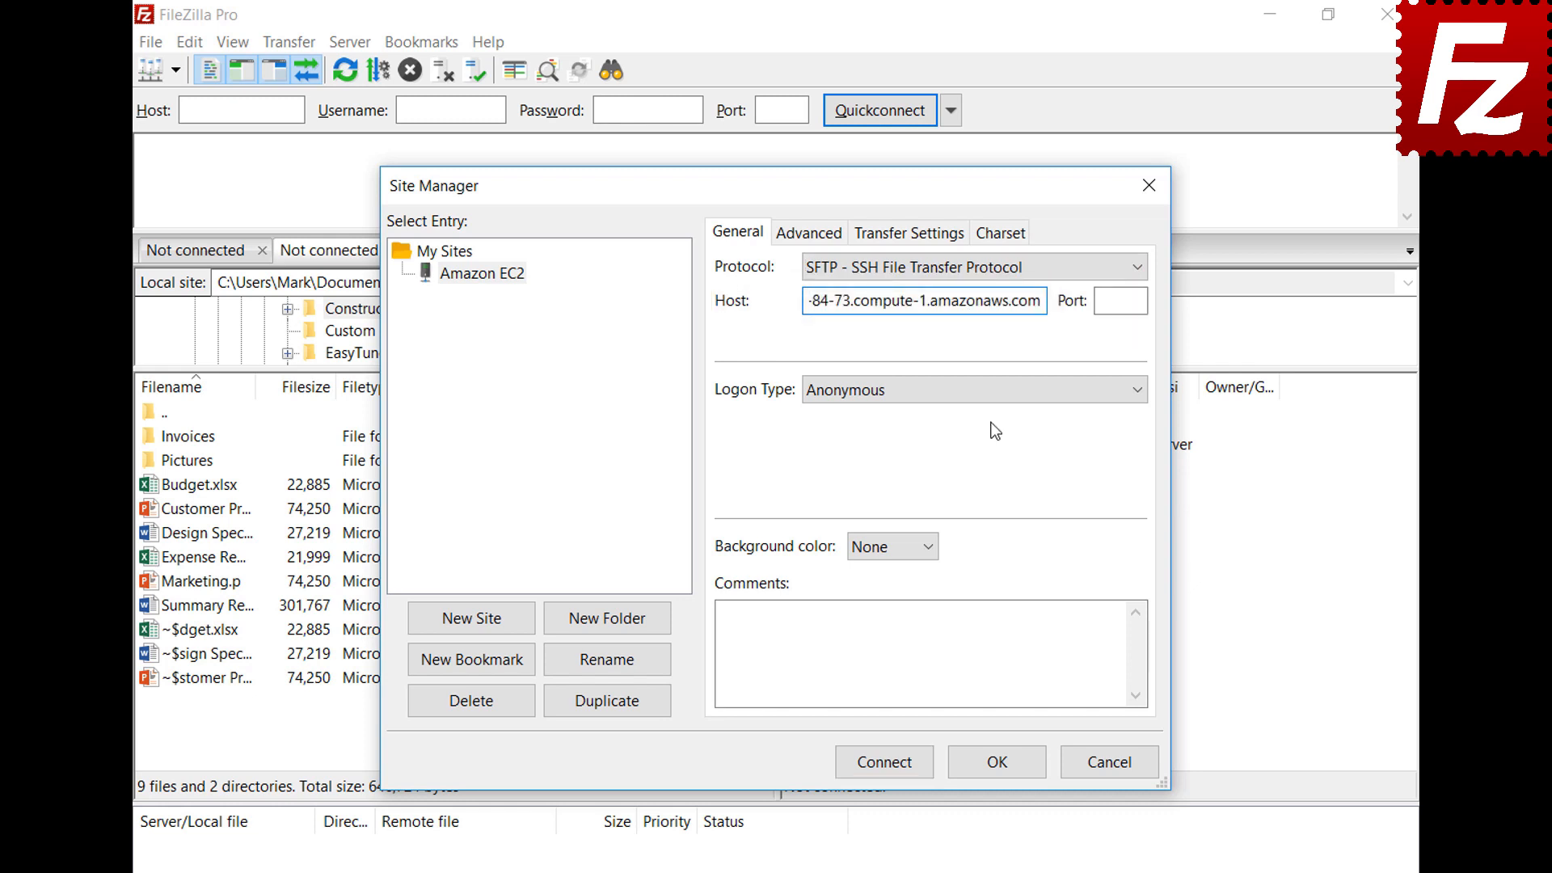
# Use Key file logon with user ubuntu and AWSKeyPair.pem as the key file
pyautogui.click(991, 394)
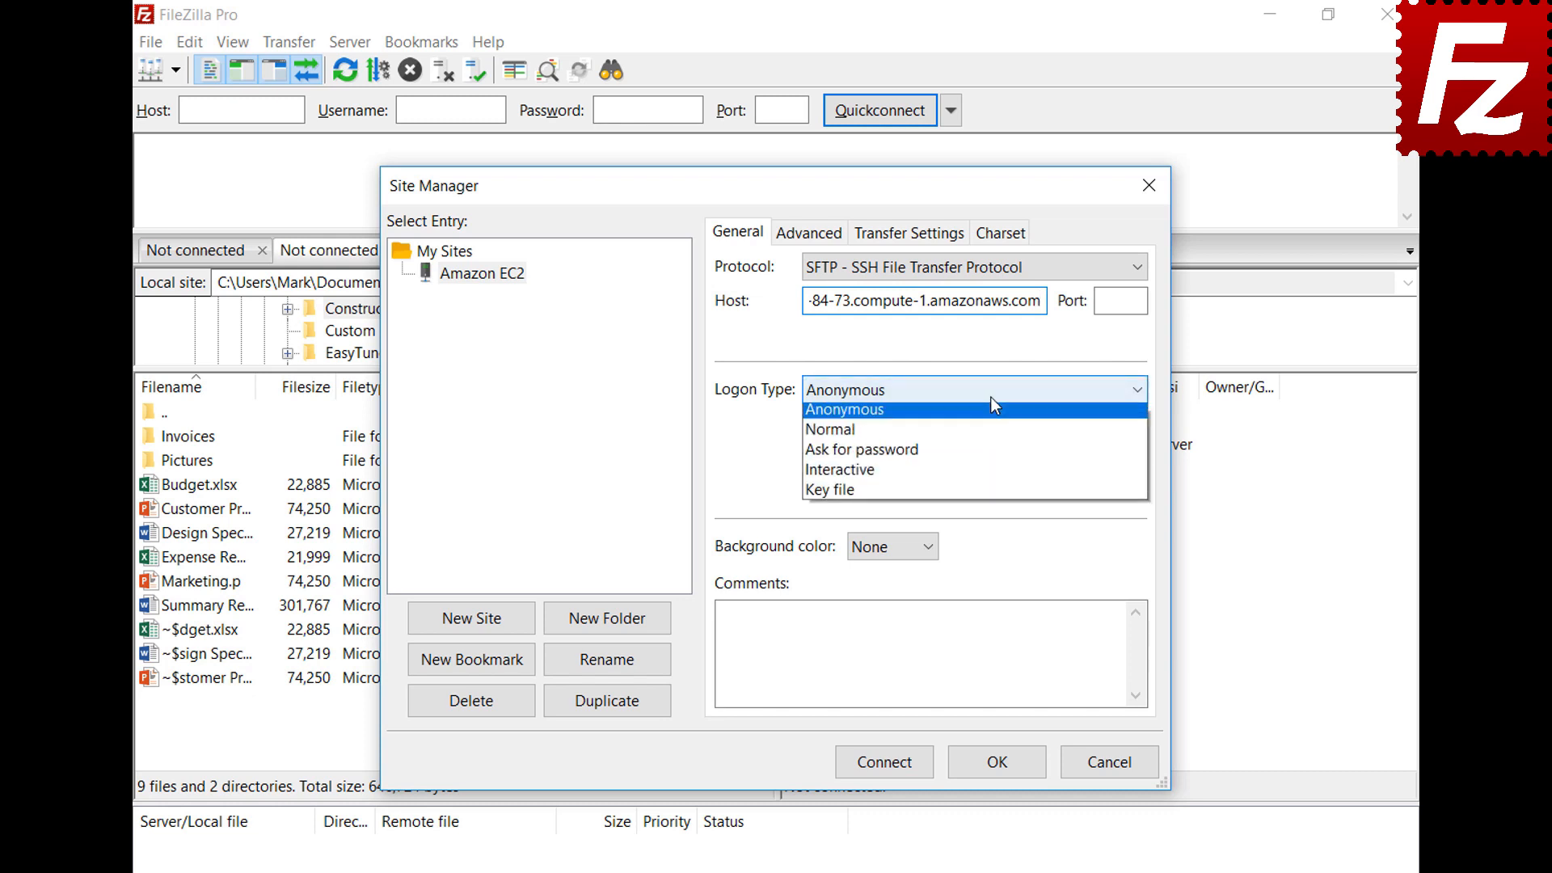
pyautogui.click(989, 494)
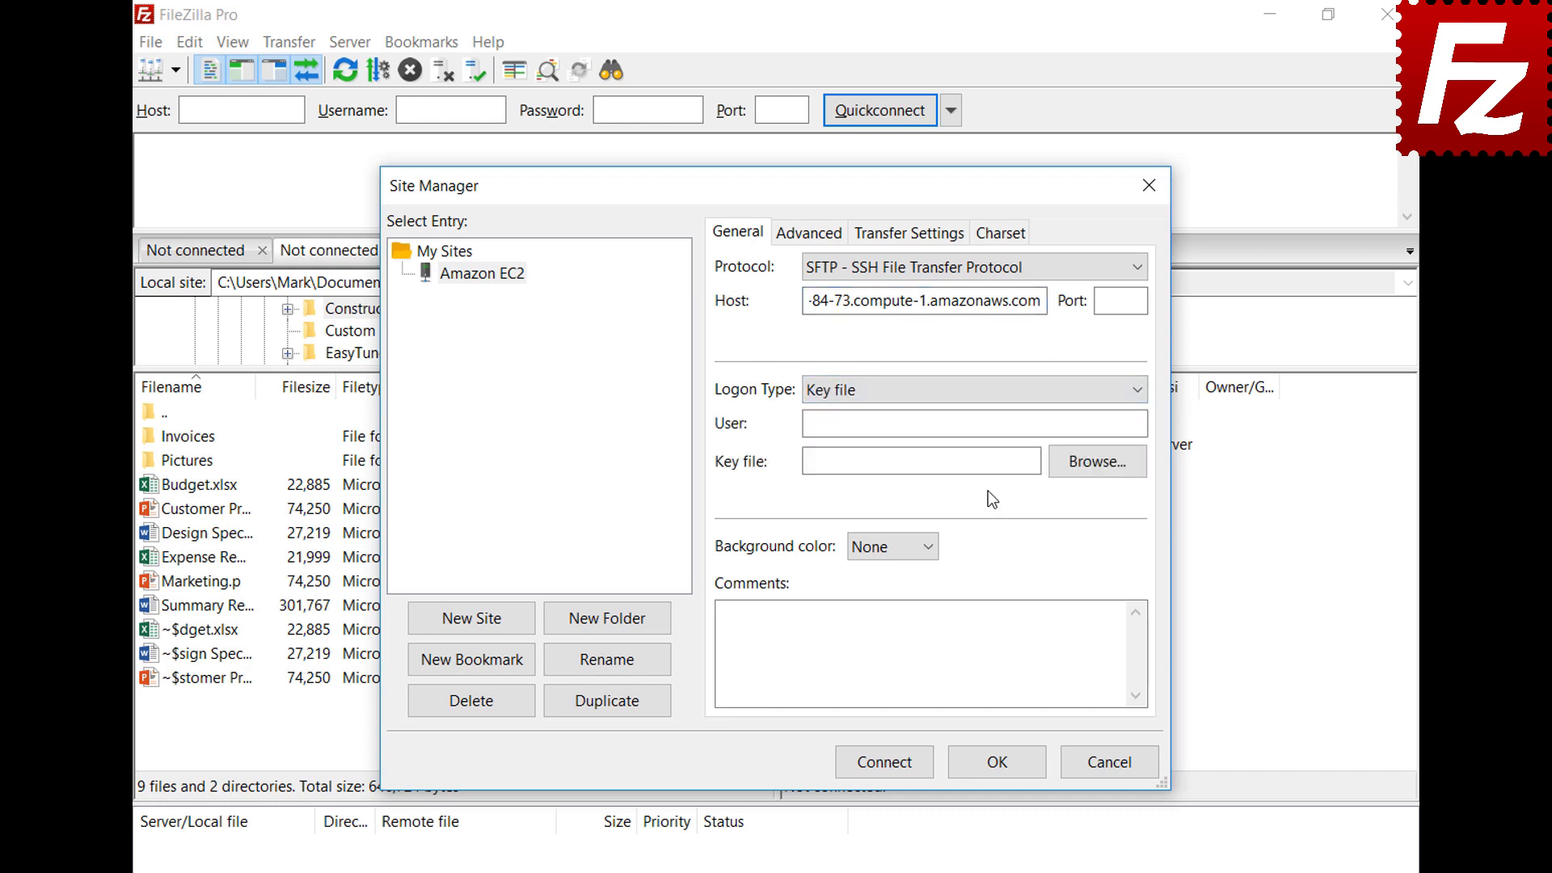
pyautogui.click(999, 427)
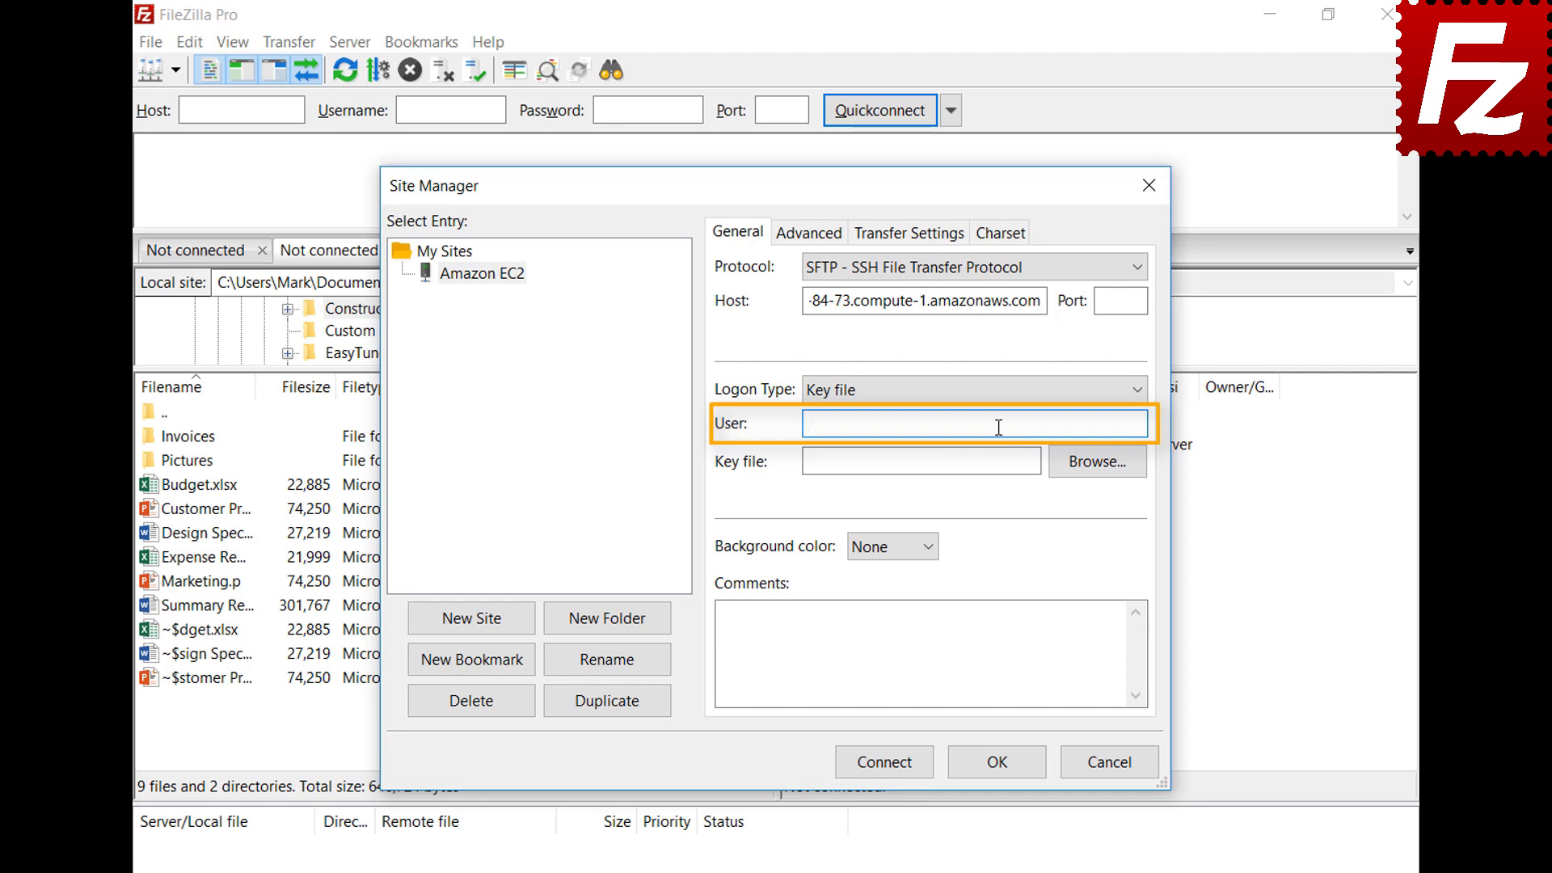
pyautogui.write('ubuntu')
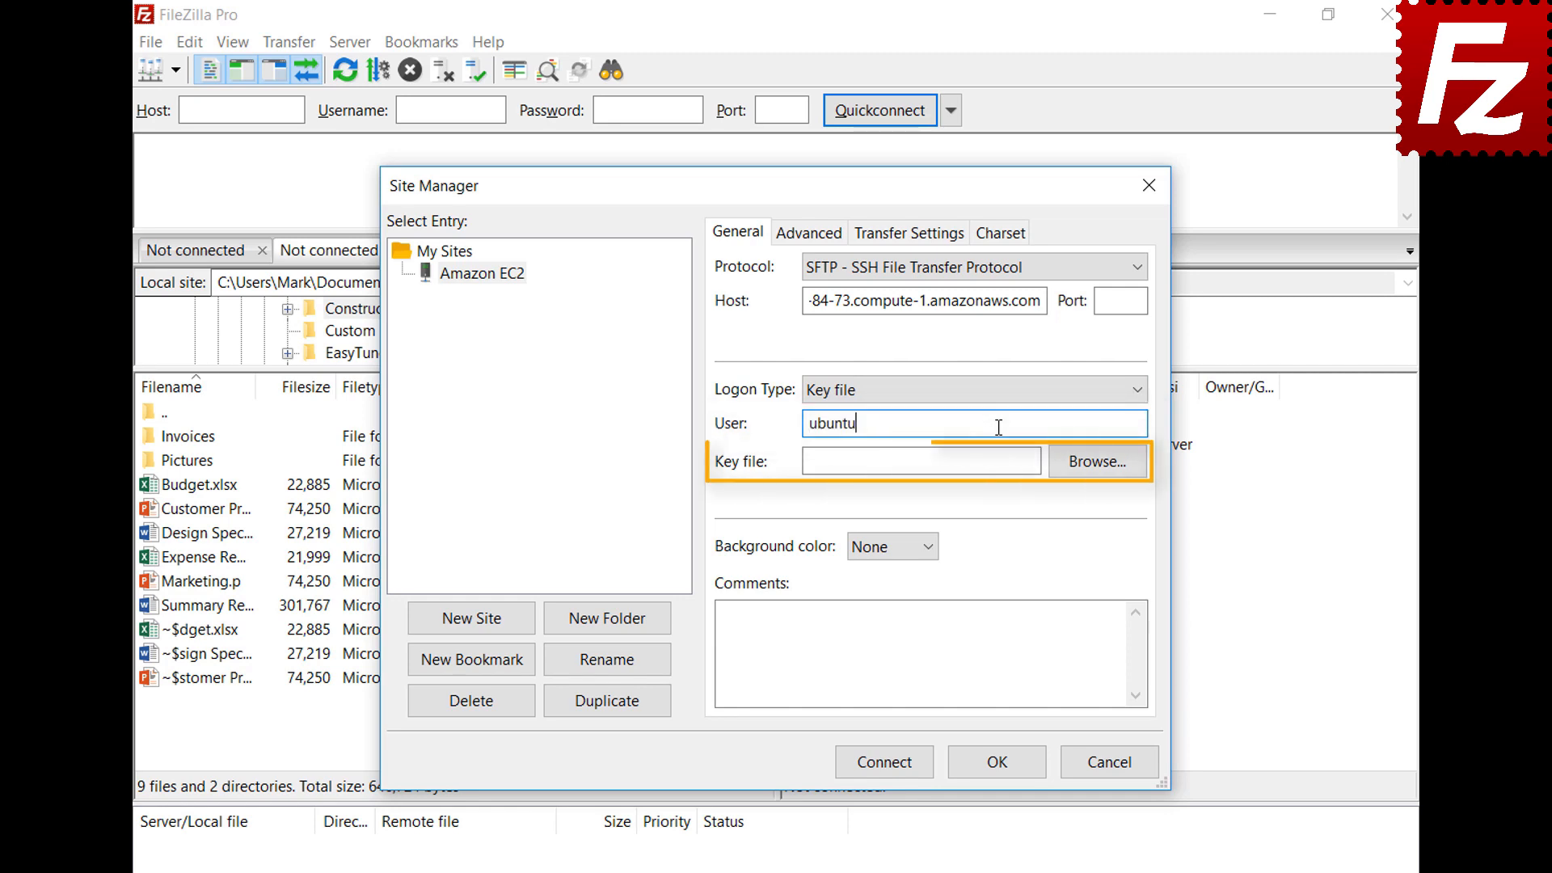
pyautogui.click(1097, 467)
pyautogui.doubleClick(720, 664)
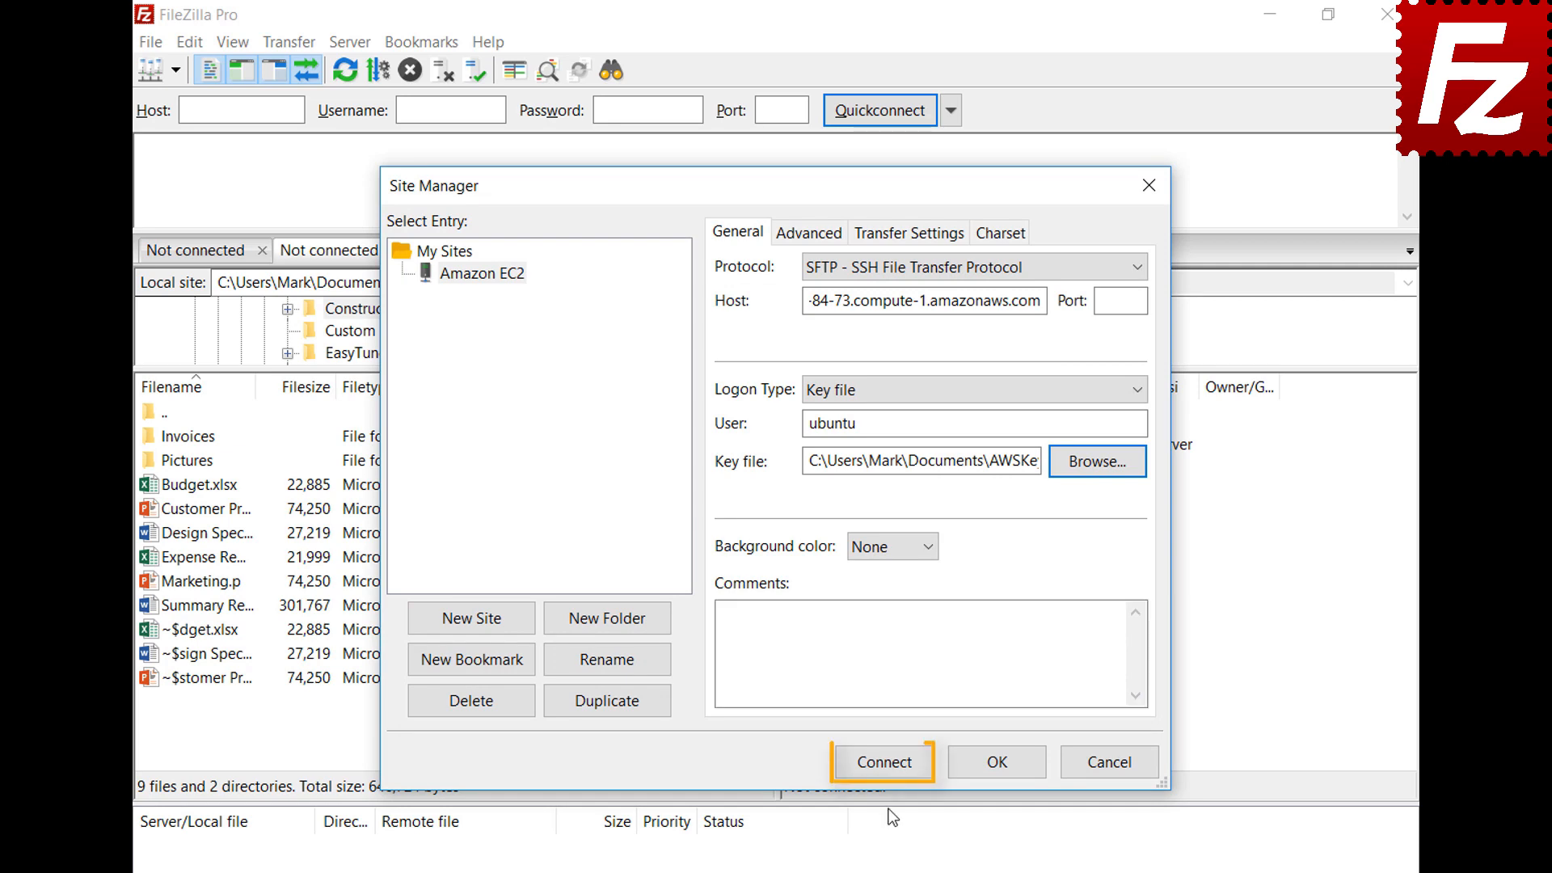
# Connect to the Amazon EC2 site, trusting the server's unknown host key
pyautogui.click(889, 769)
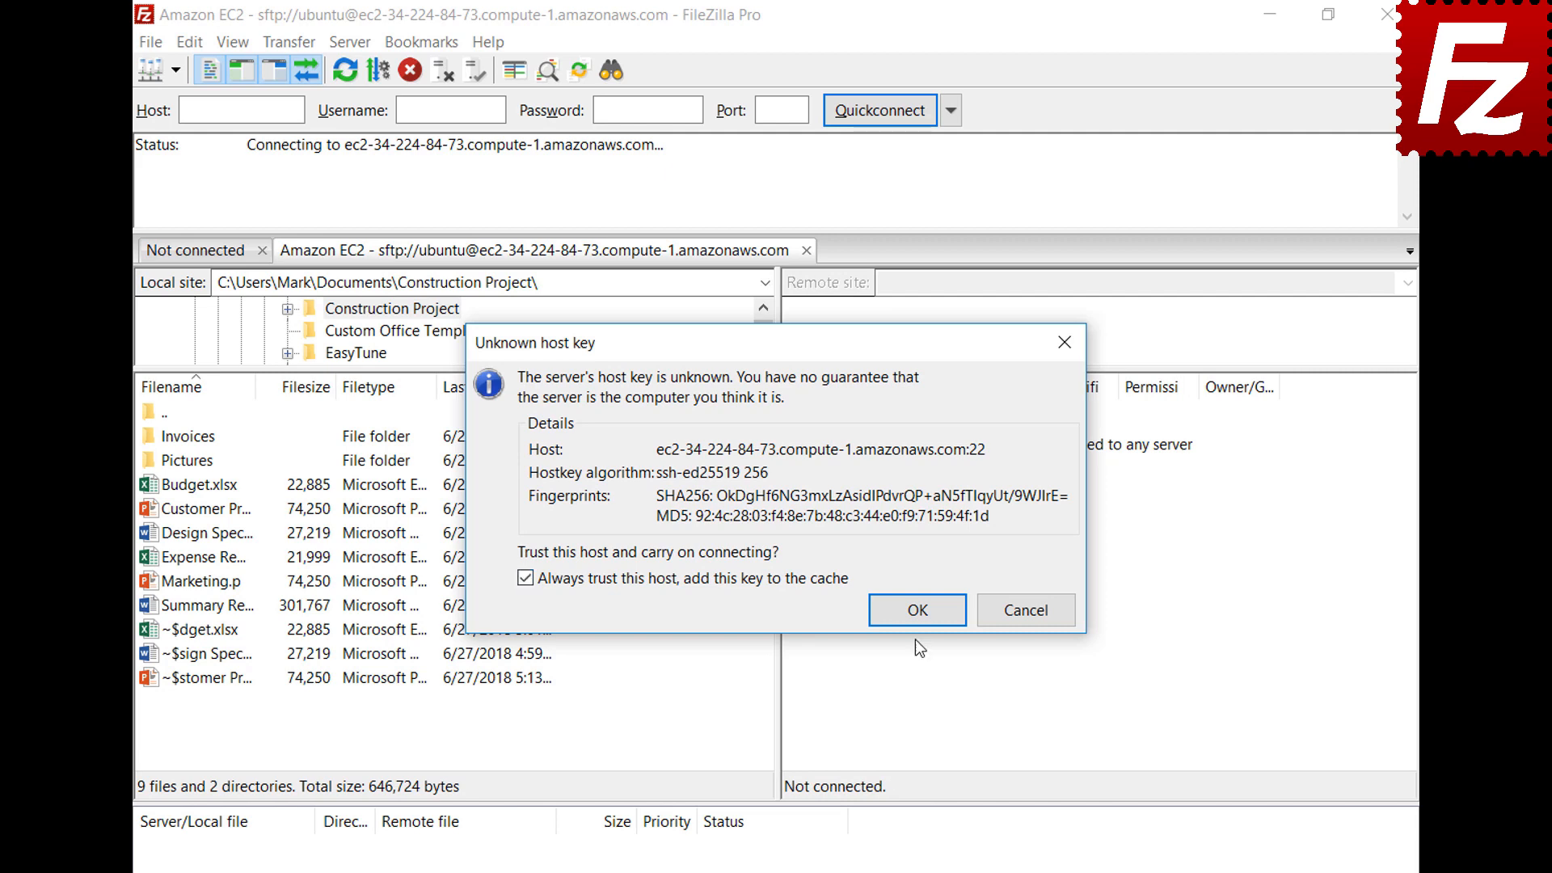
pyautogui.click(915, 608)
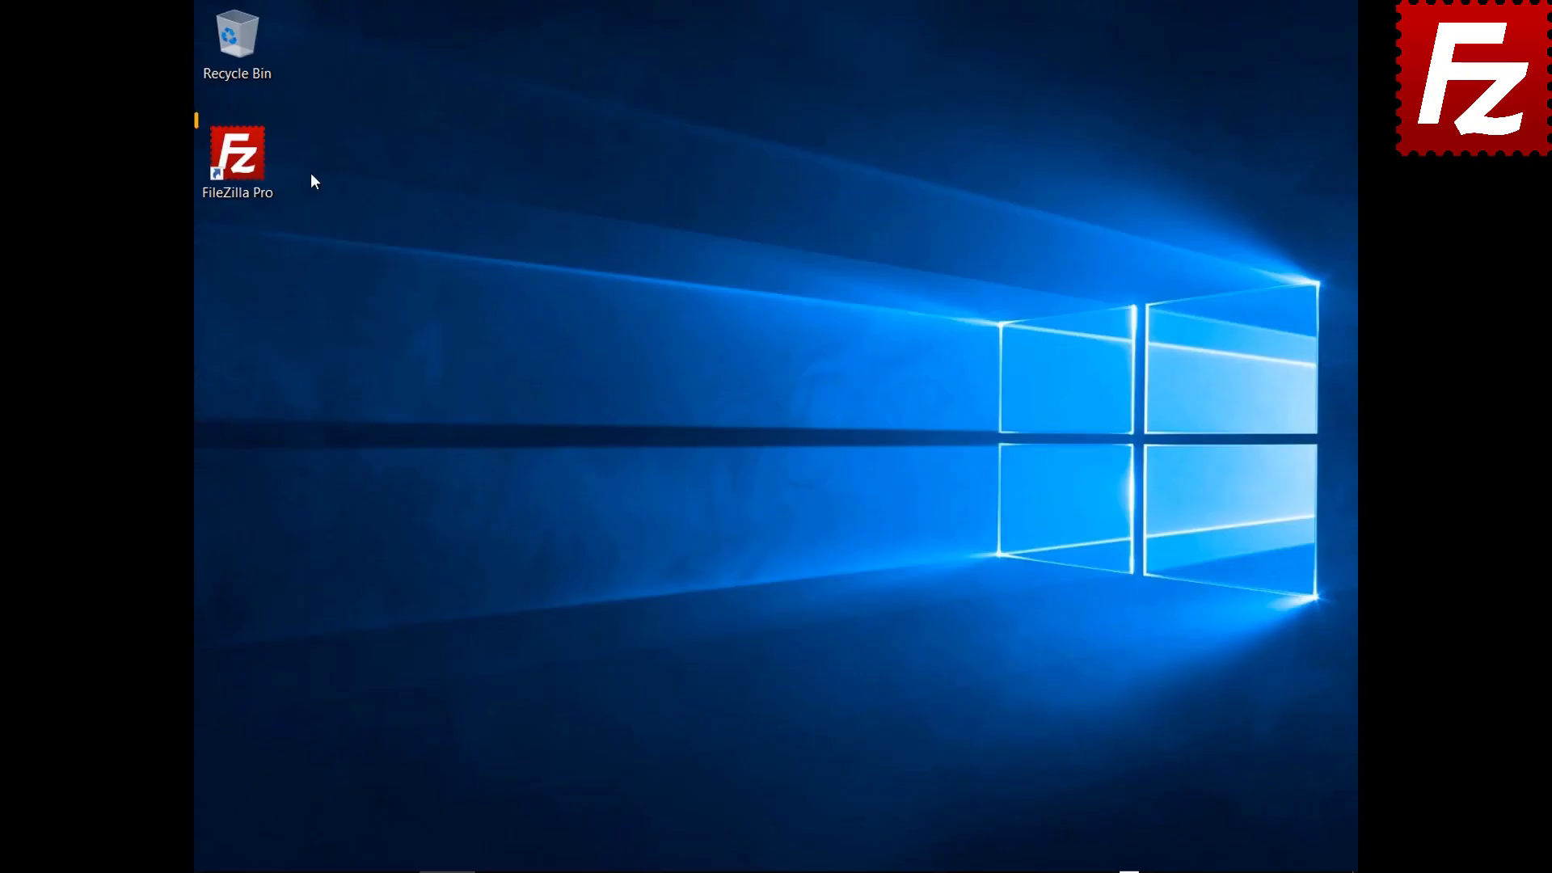
# Launch FileZilla Pro and add a new site 'S3 Connection' using the Amazon S3 protocol
pyautogui.doubleClick(252, 176)
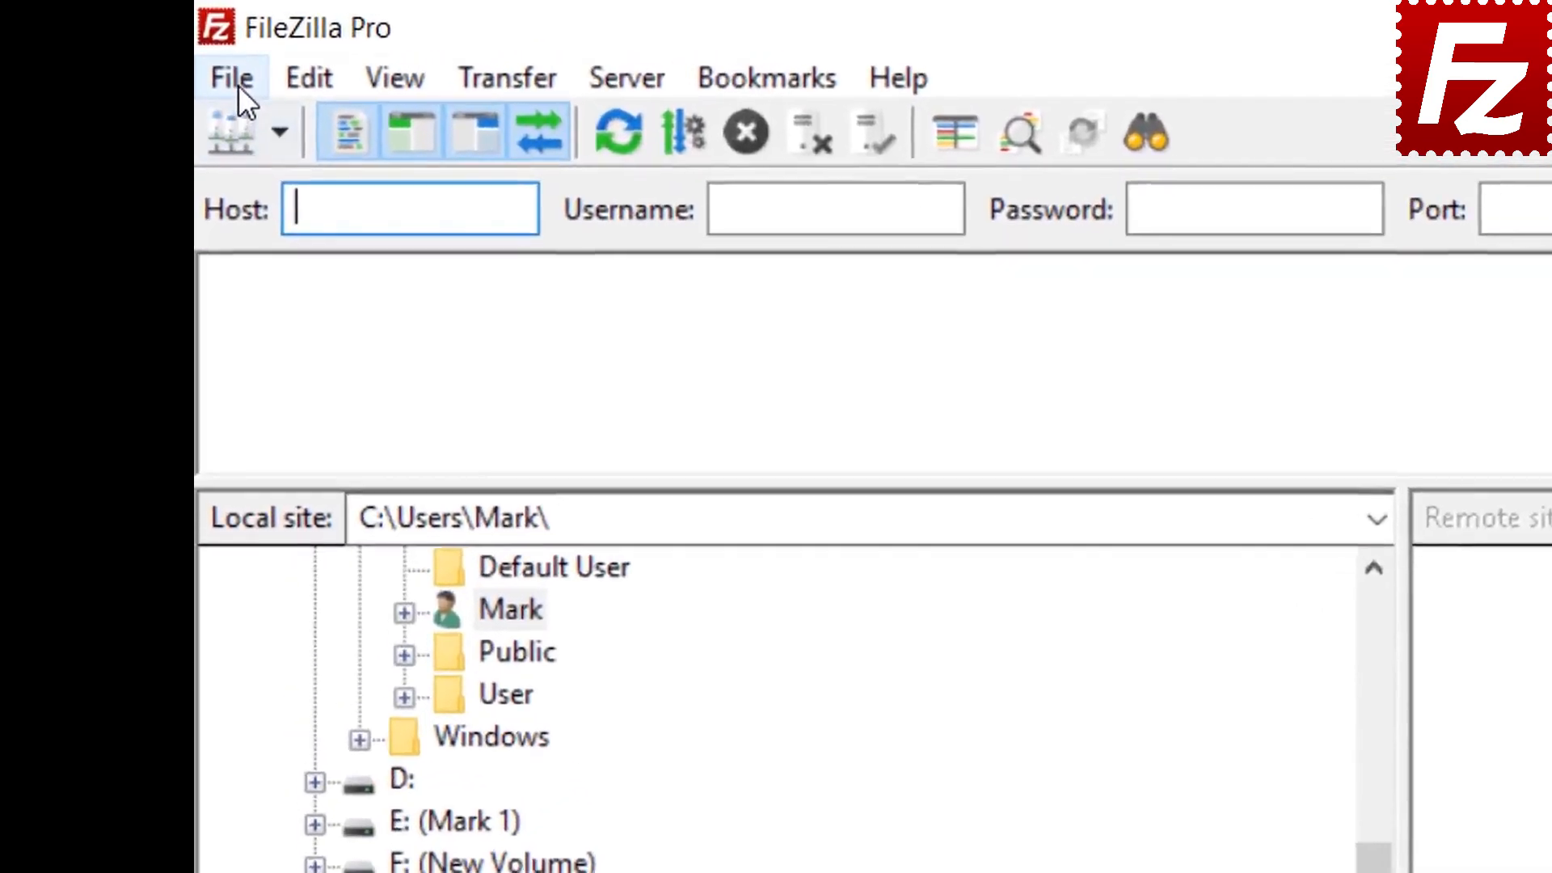
pyautogui.click(215, 40)
pyautogui.click(285, 136)
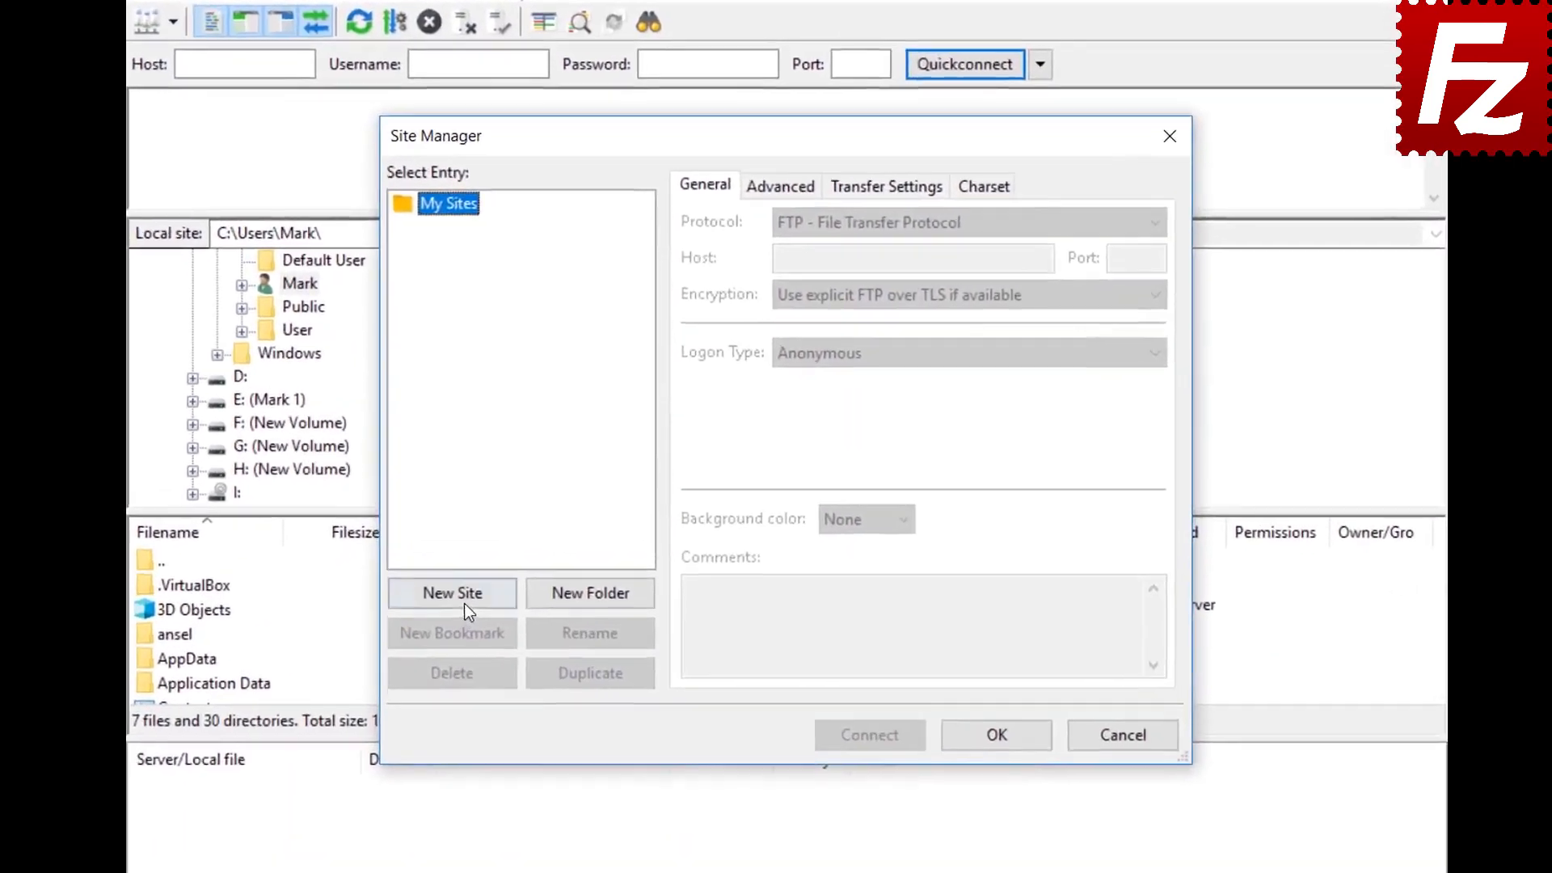
pyautogui.click(504, 569)
pyautogui.write('S')
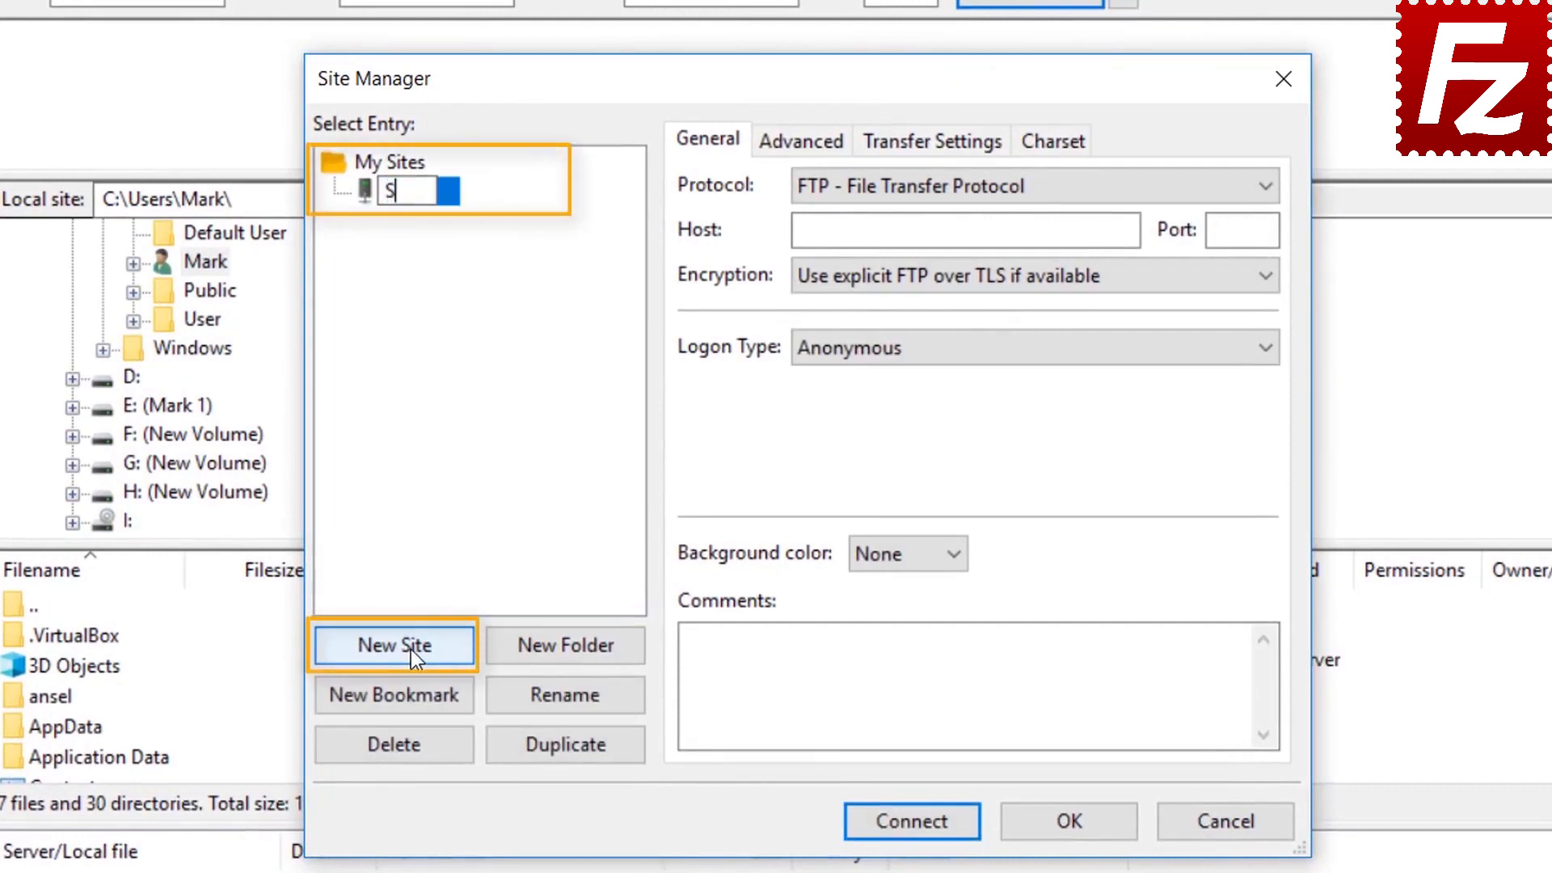
pyautogui.write('3 Connection')
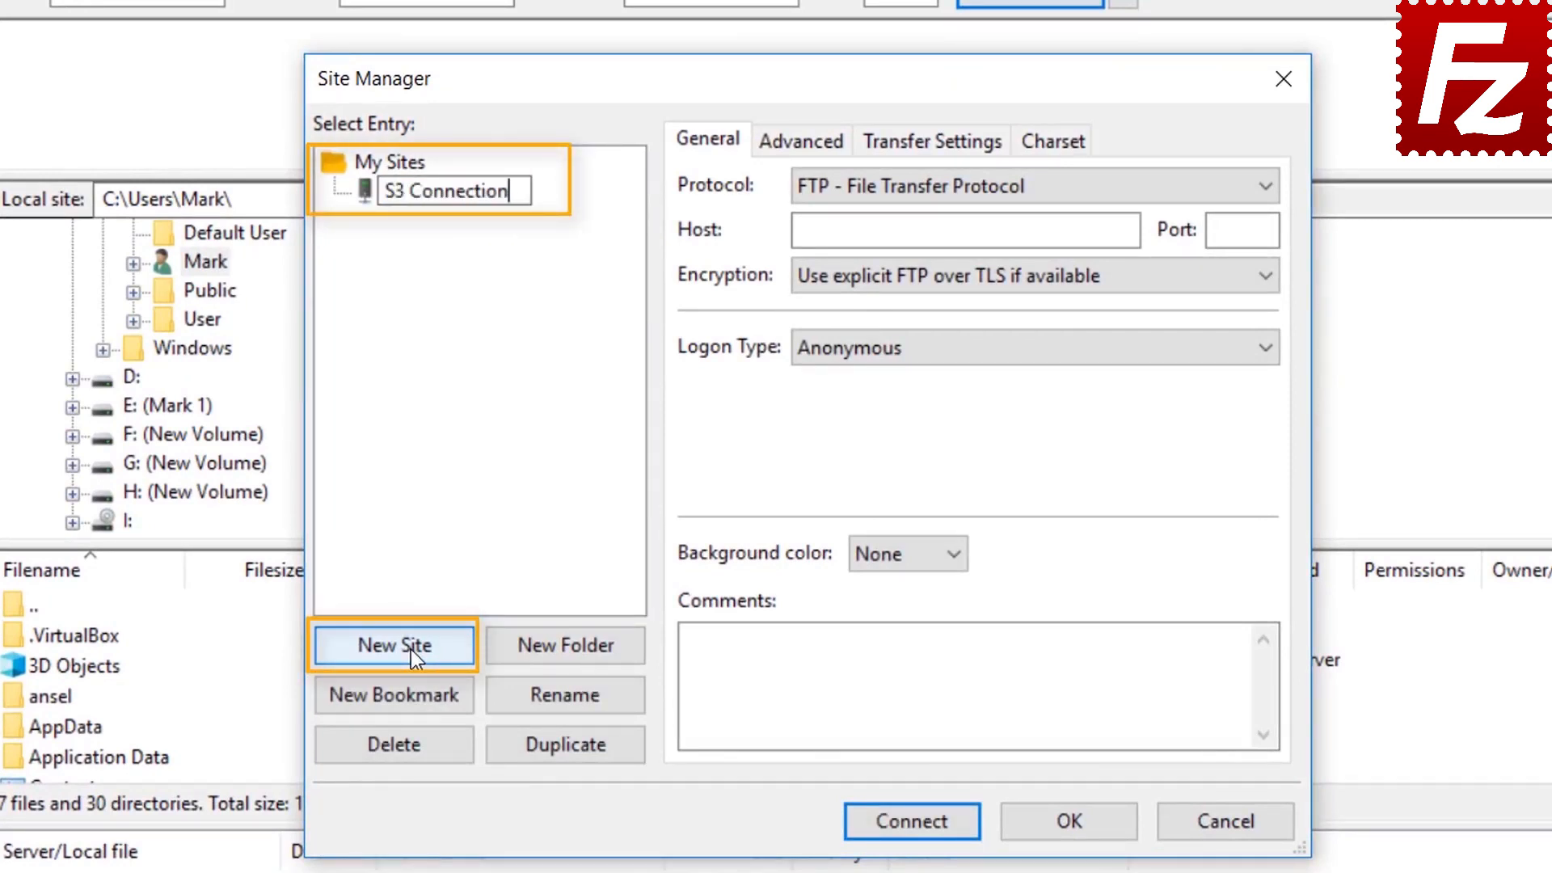
pyautogui.click(1002, 187)
pyautogui.click(1002, 187)
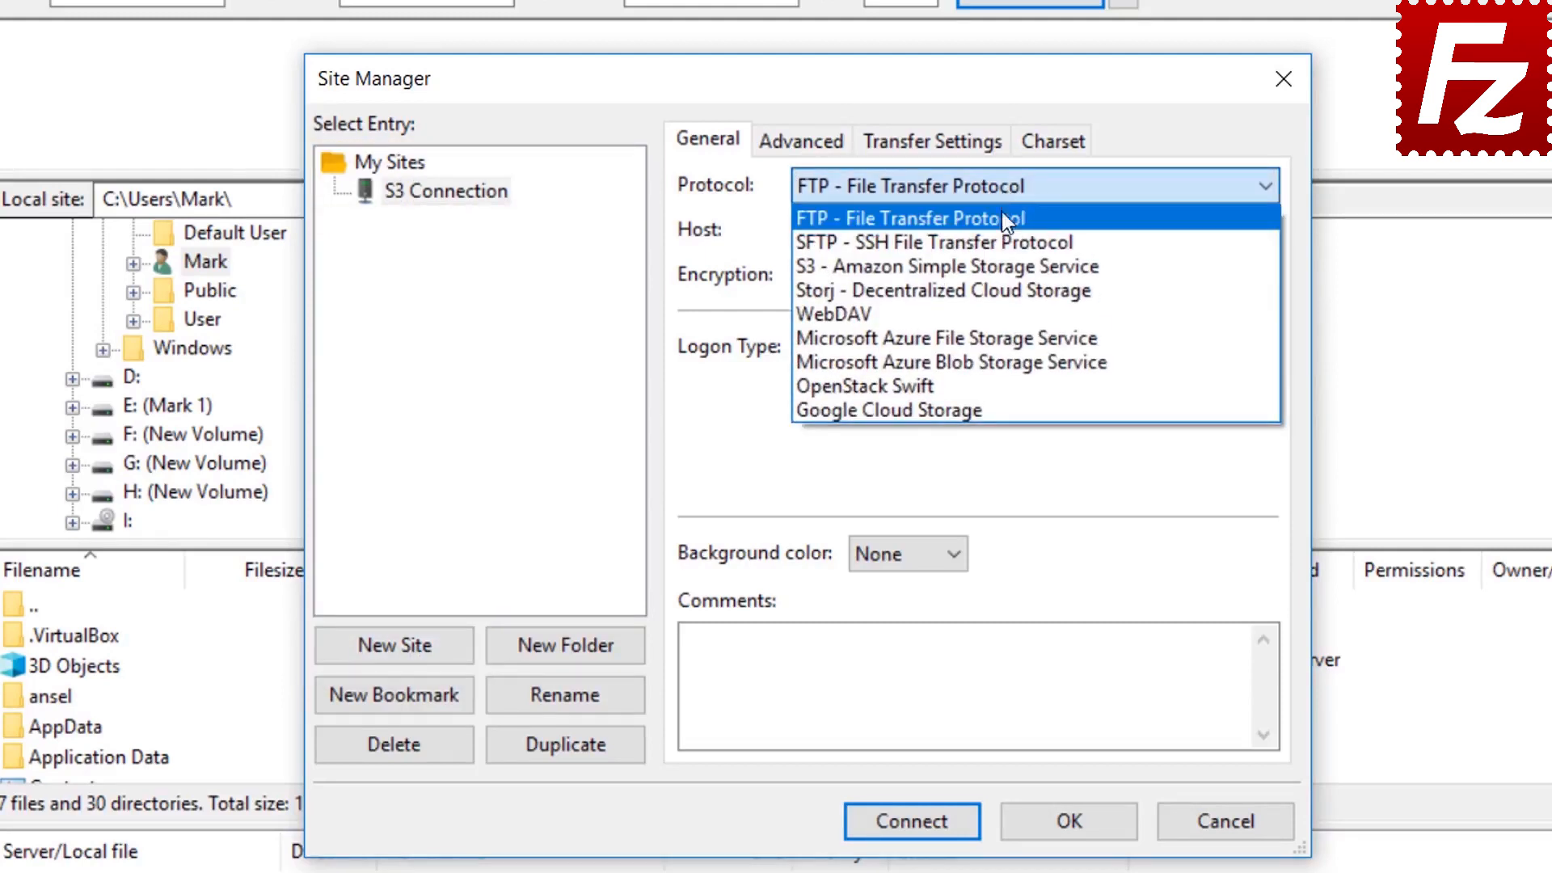
pyautogui.click(1003, 267)
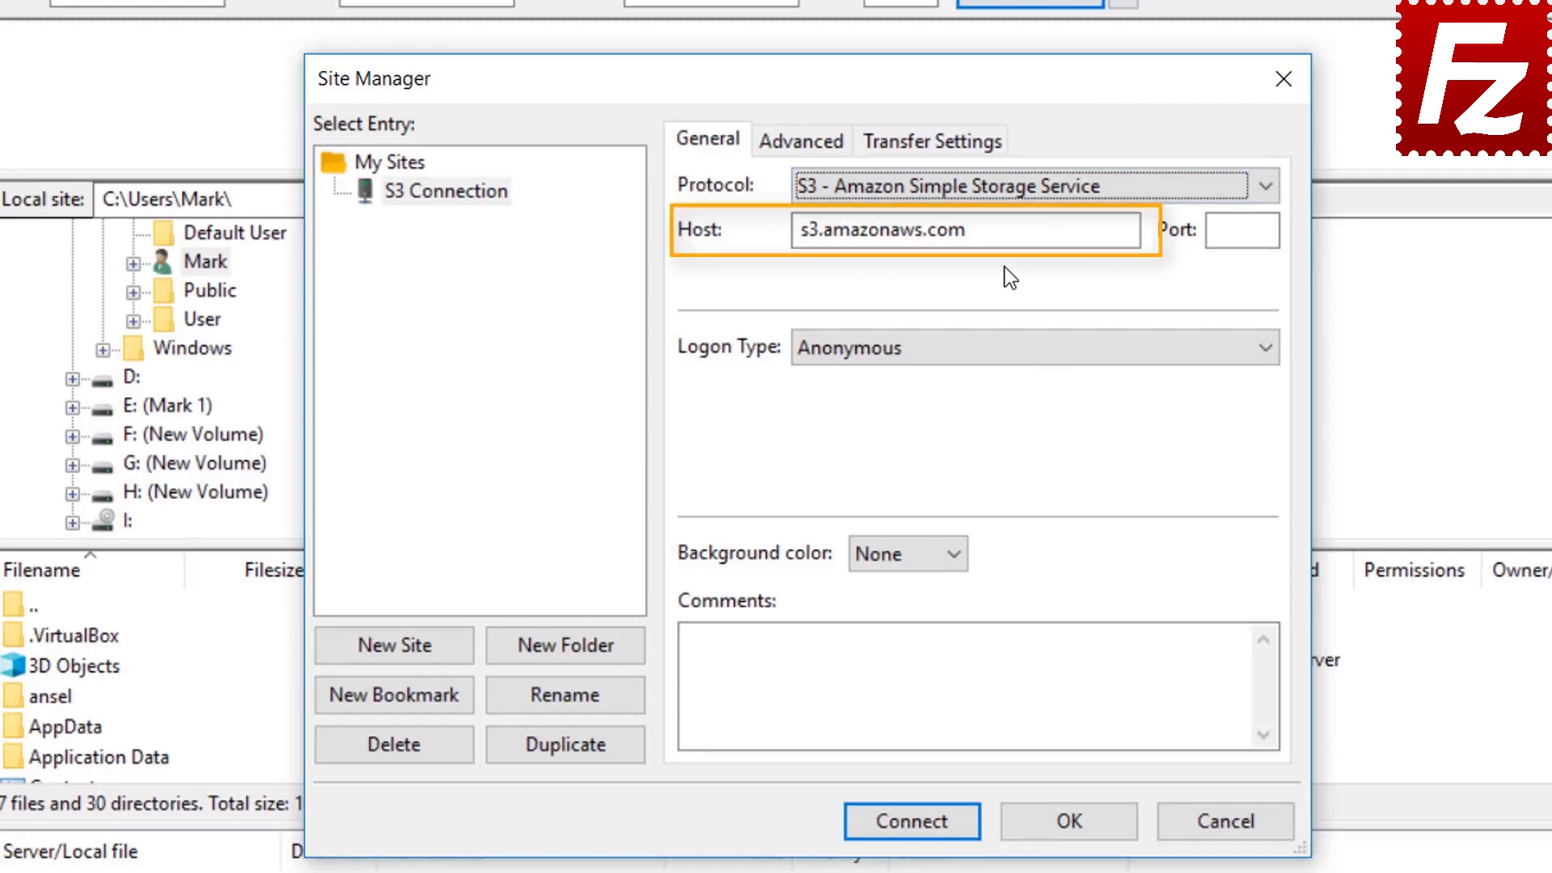
# Use Normal logon with the pasted access key ID and secret access key, then connect
pyautogui.click(994, 351)
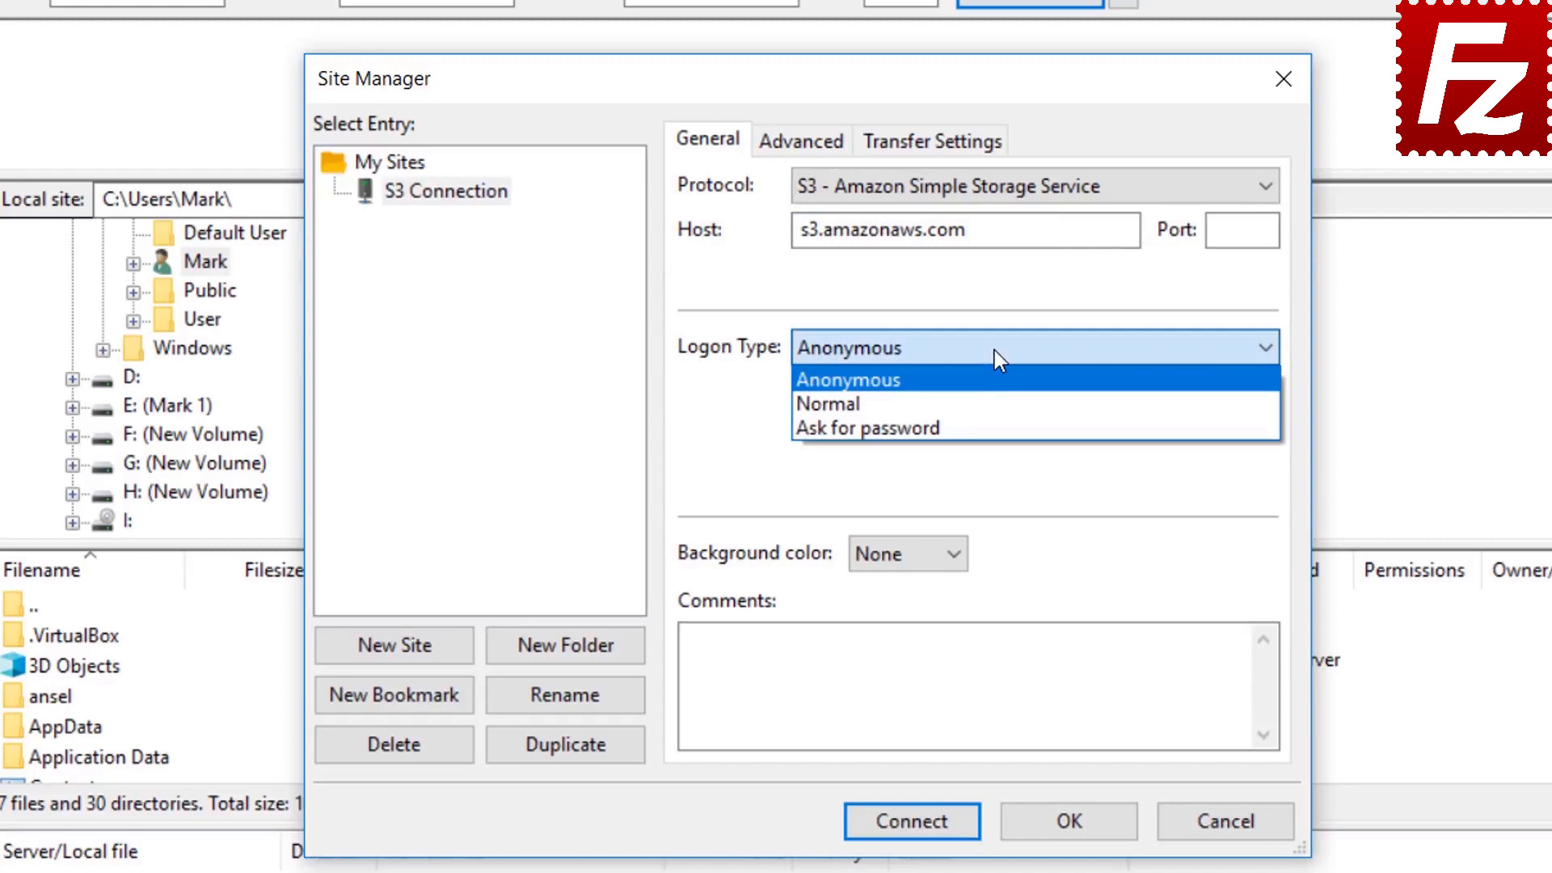
pyautogui.click(994, 399)
pyautogui.click(994, 399)
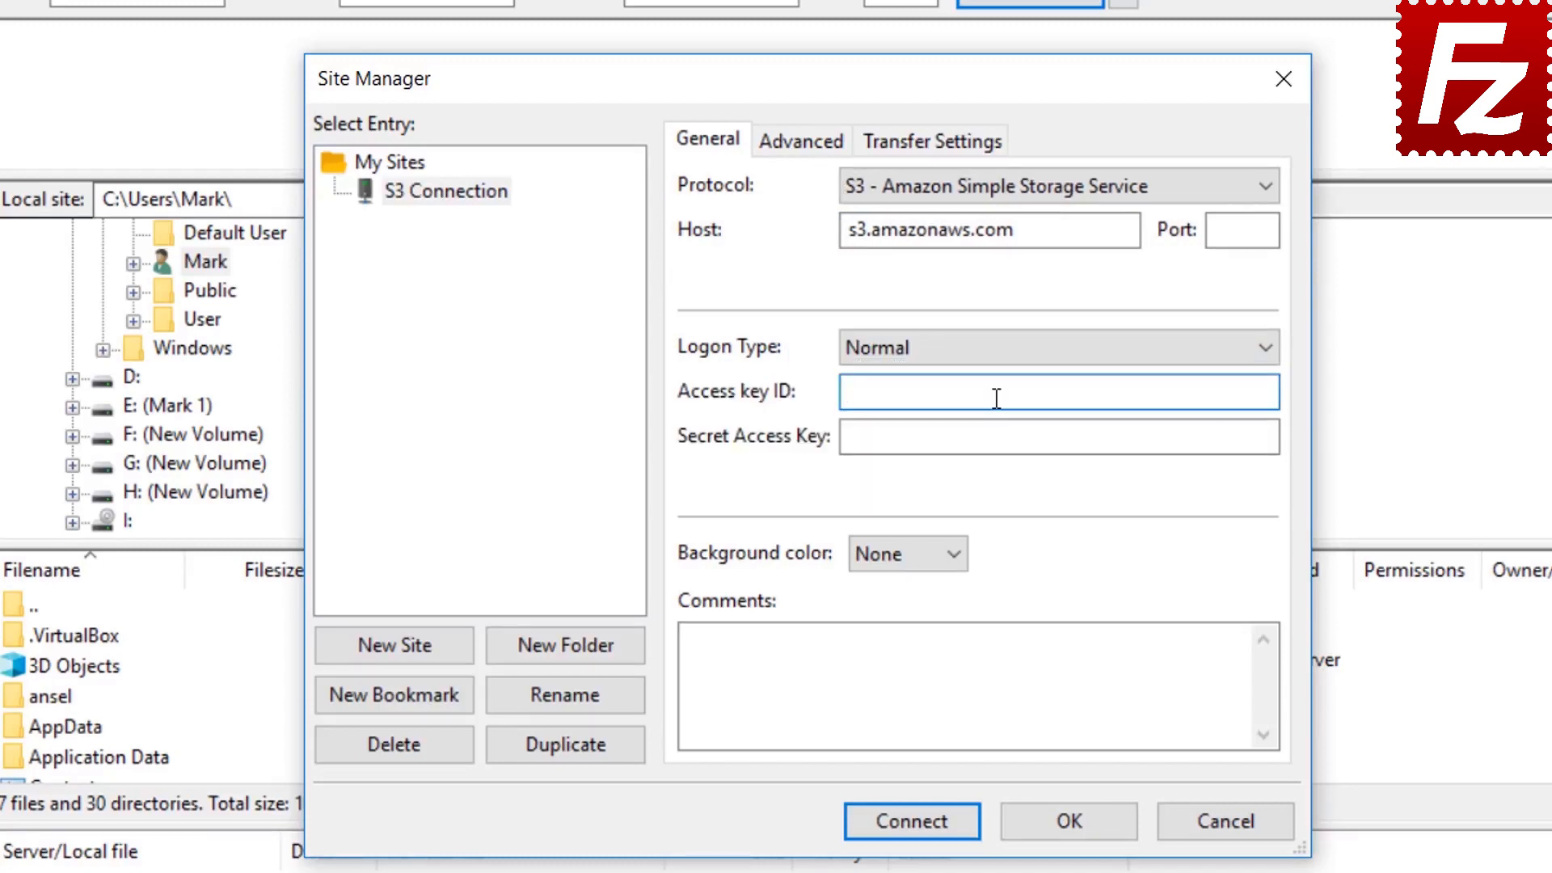
pyautogui.hotkey('ctrl', 'v')
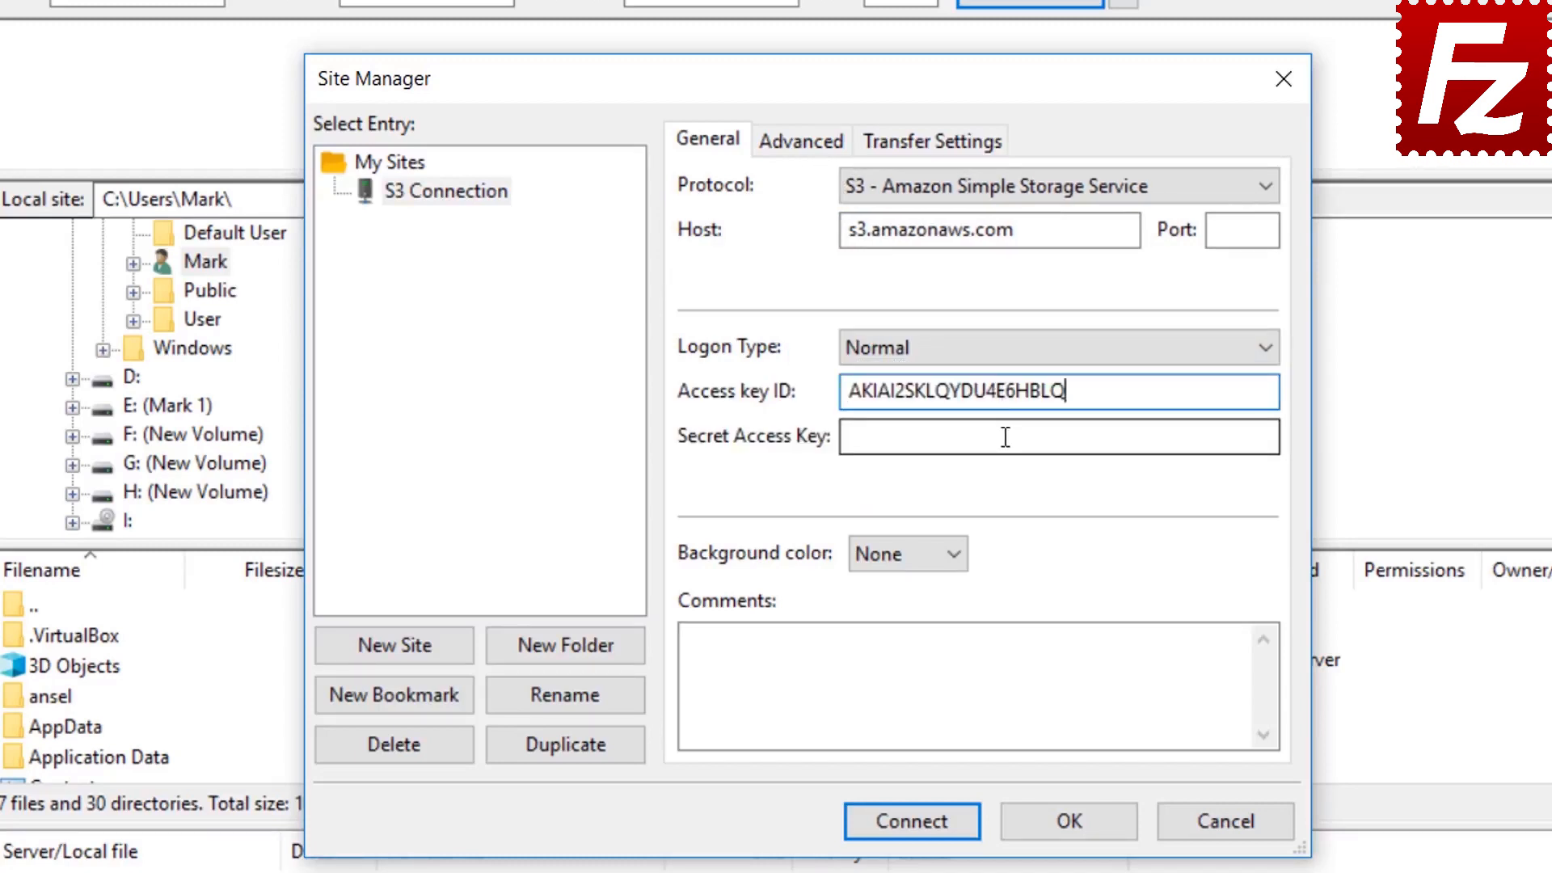
pyautogui.click(1004, 436)
pyautogui.hotkey('ctrl', 'v')
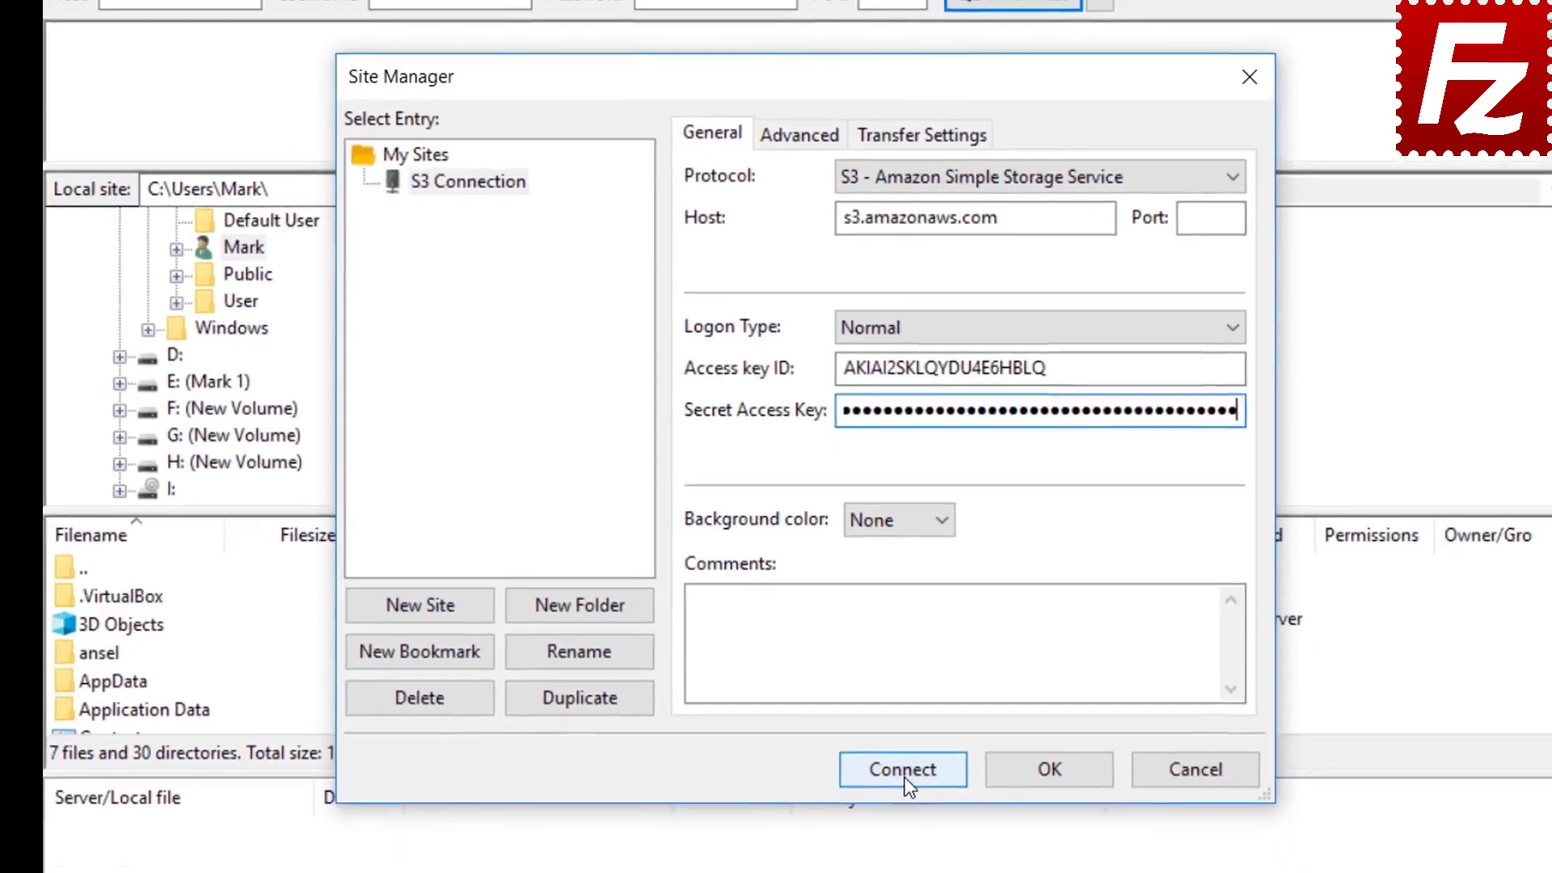
pyautogui.click(904, 776)
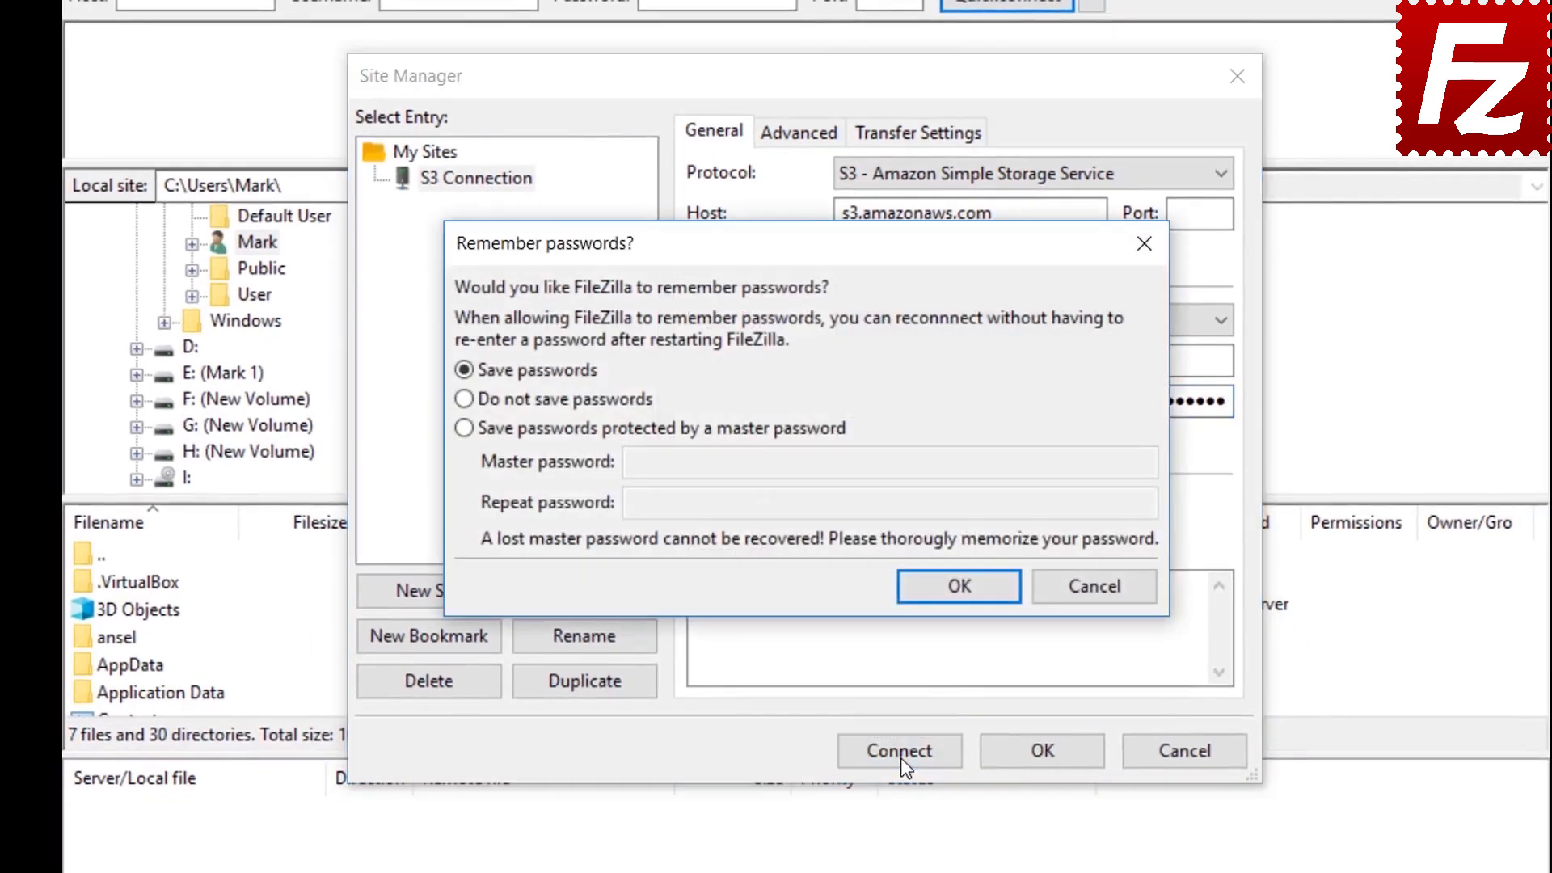
# Keep Save passwords selected and confirm so the S3 Connection site continues connecting
pyautogui.click(958, 586)
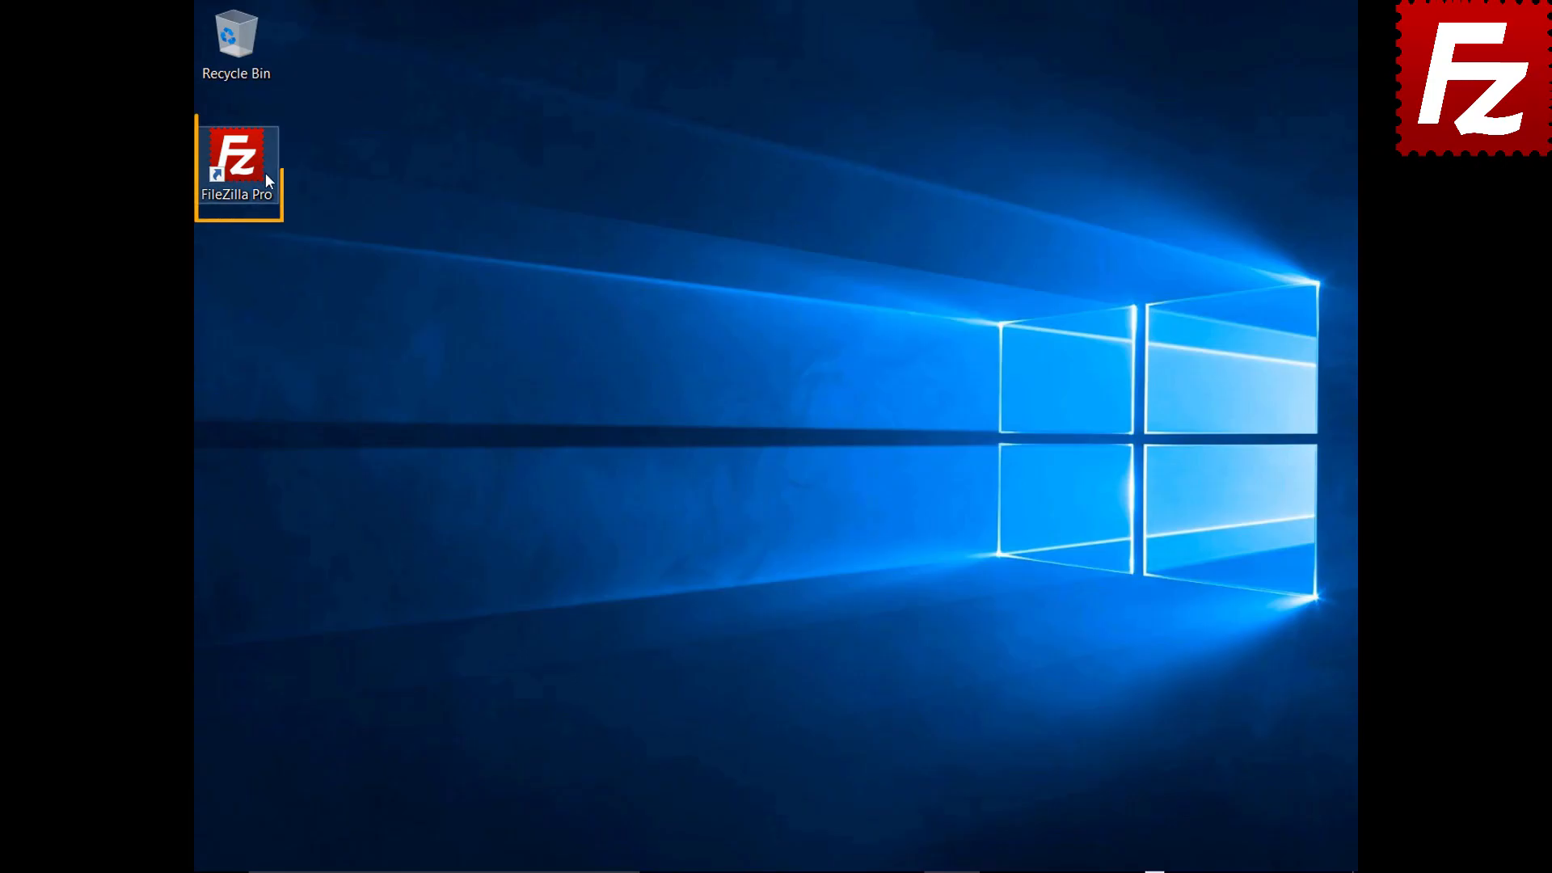
# In Settings > S3: Providers, add a new provider named DigitalOcean
pyautogui.click(246, 167)
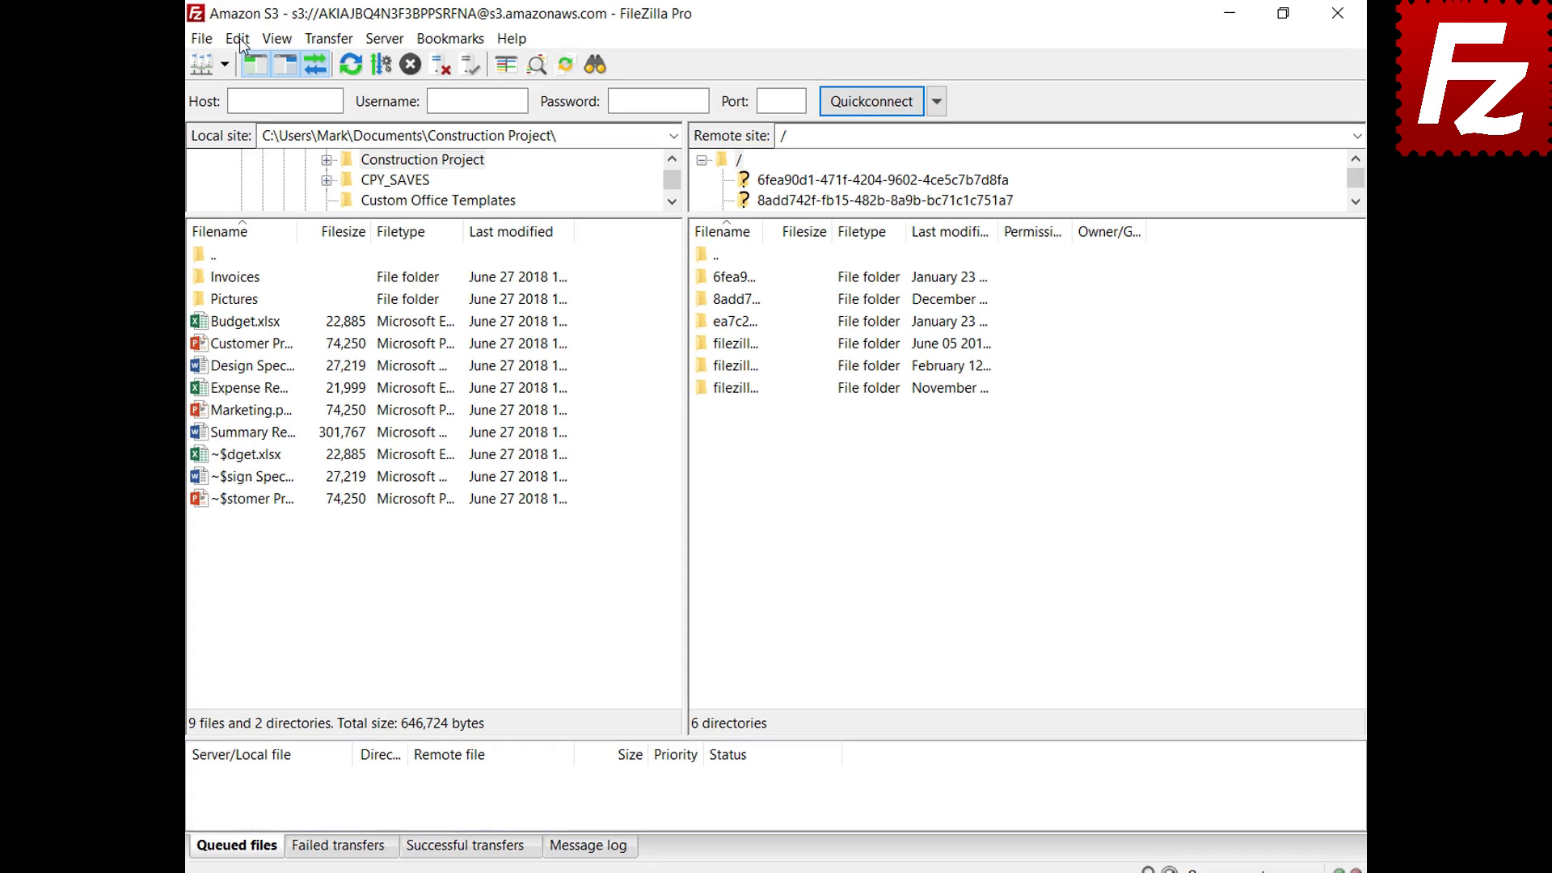
pyautogui.click(218, 38)
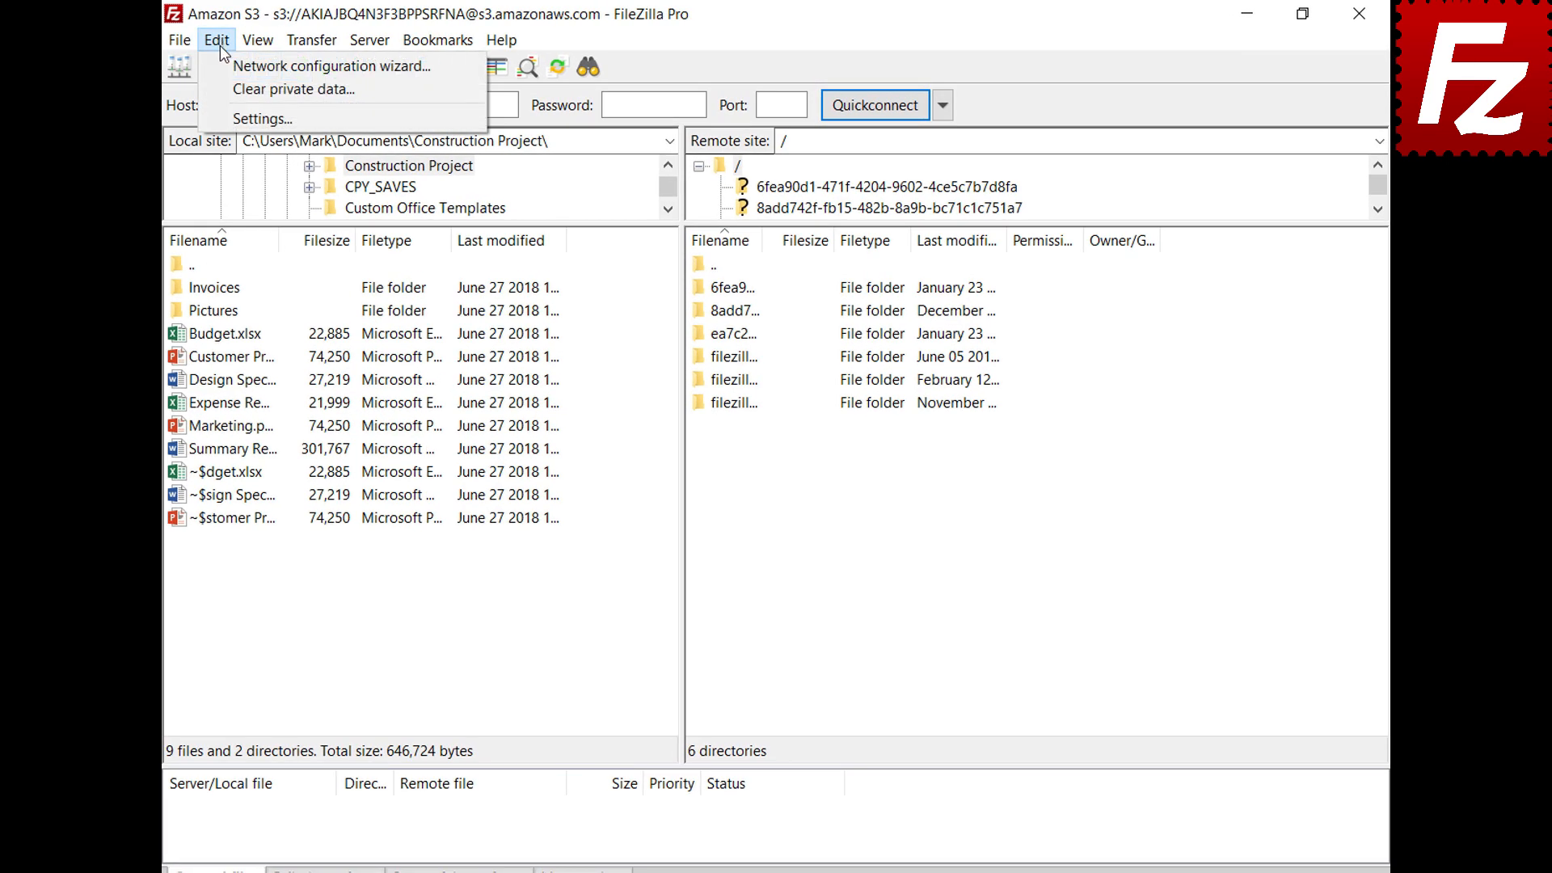
pyautogui.click(226, 115)
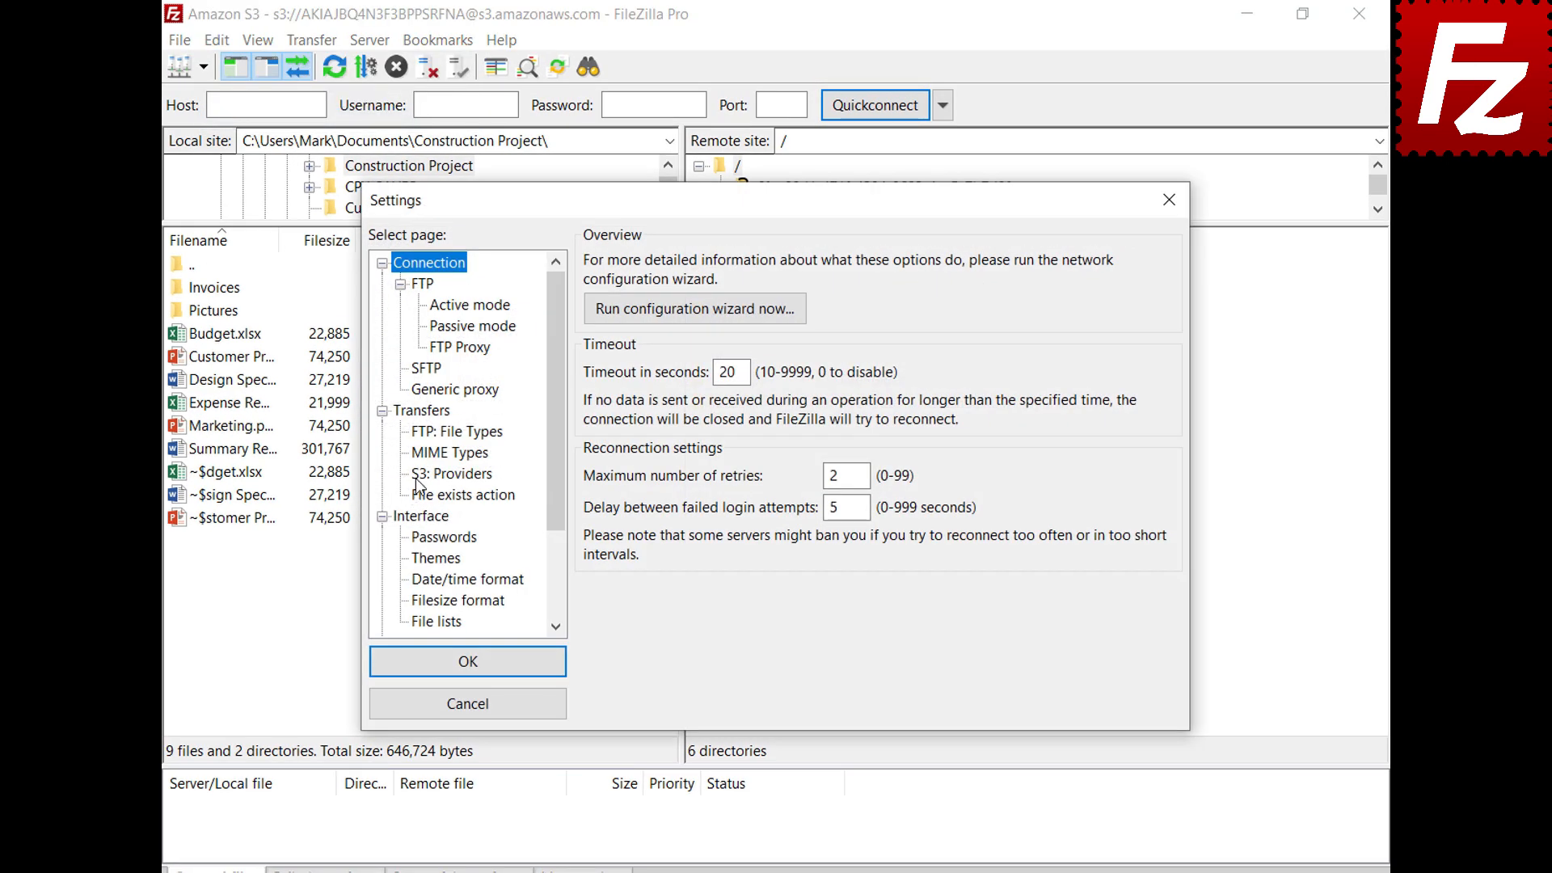
pyautogui.click(420, 476)
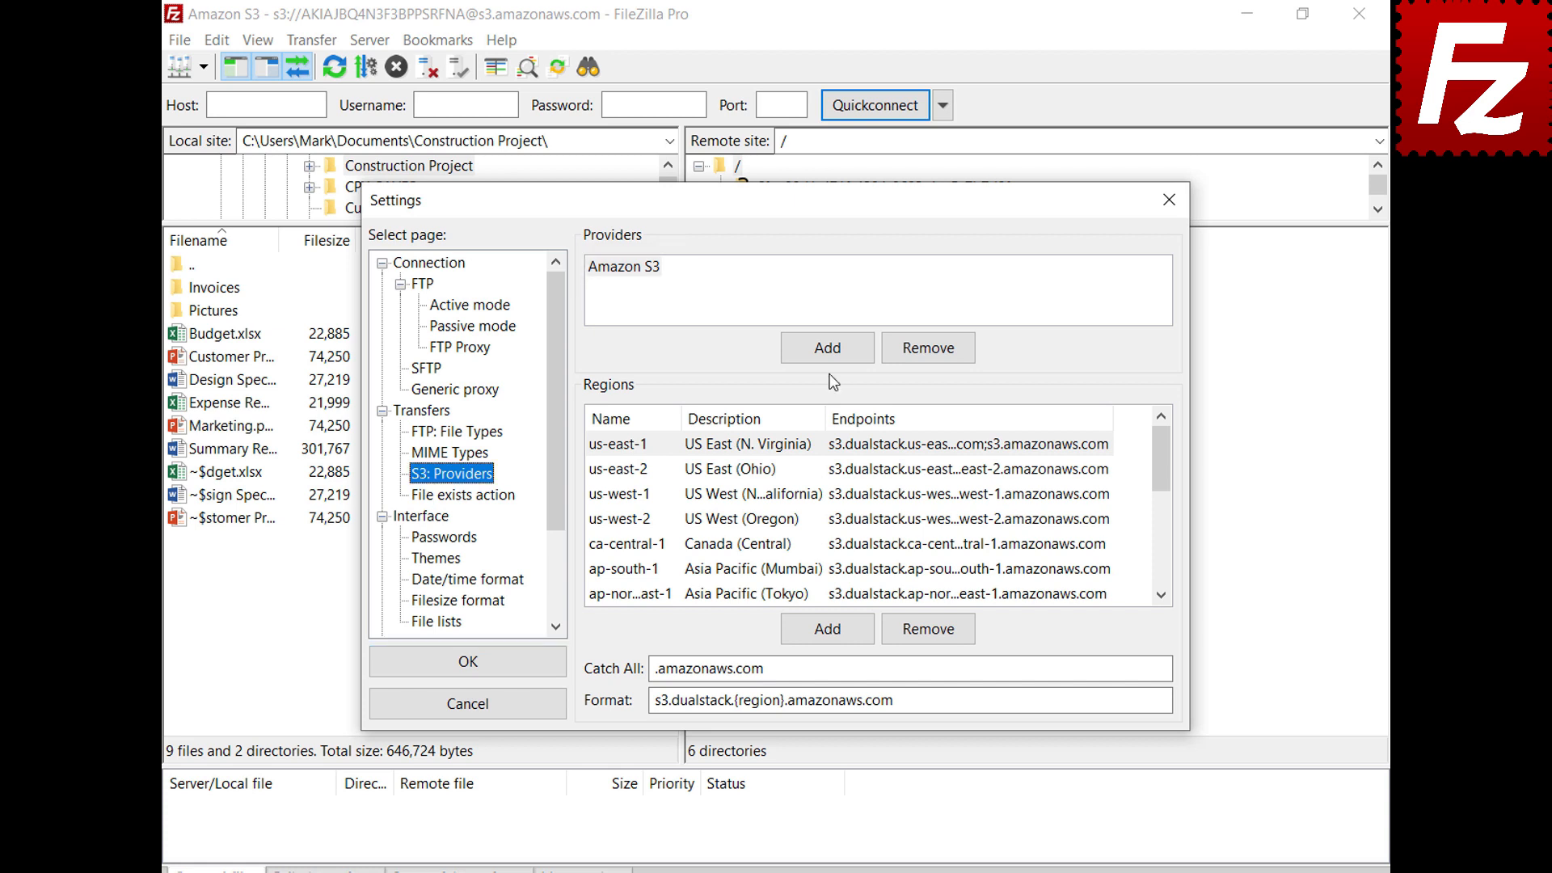
pyautogui.click(827, 348)
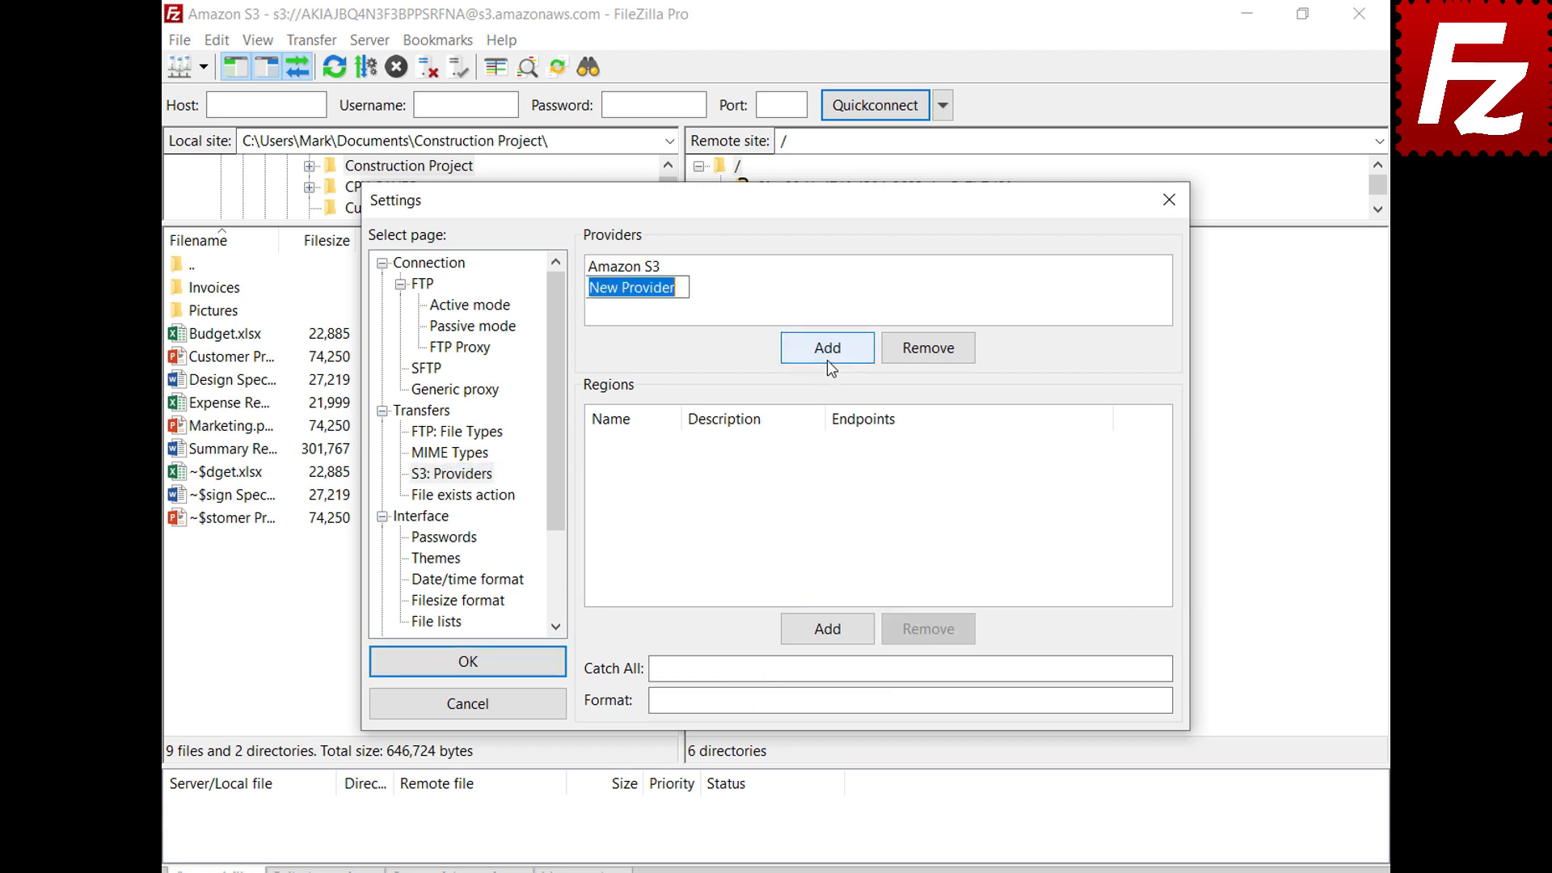
pyautogui.write('DigitalOcean')
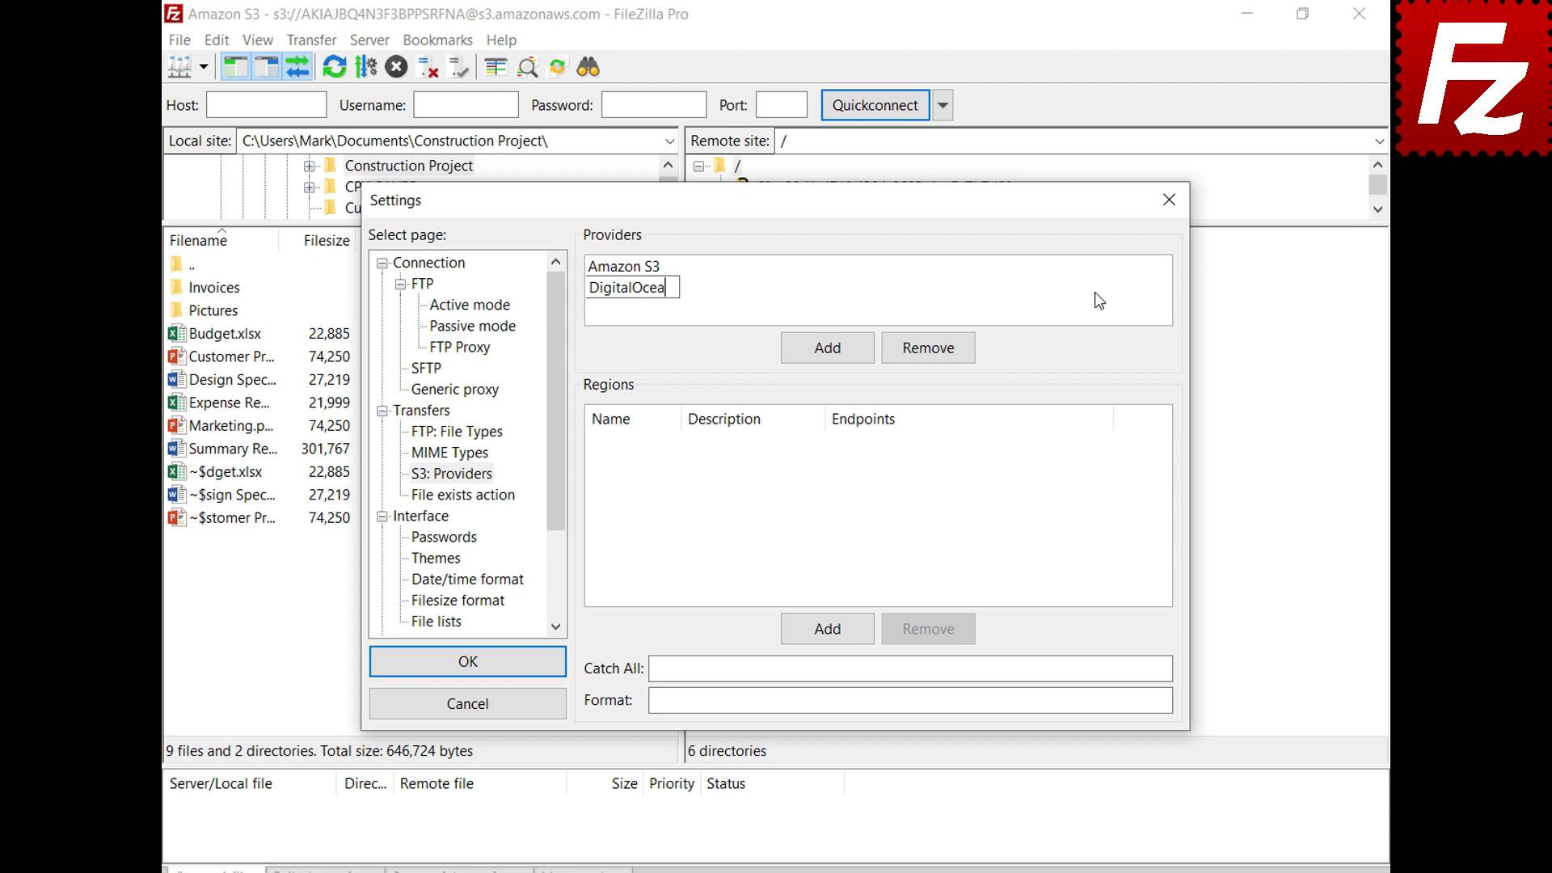
pyautogui.press('Return')
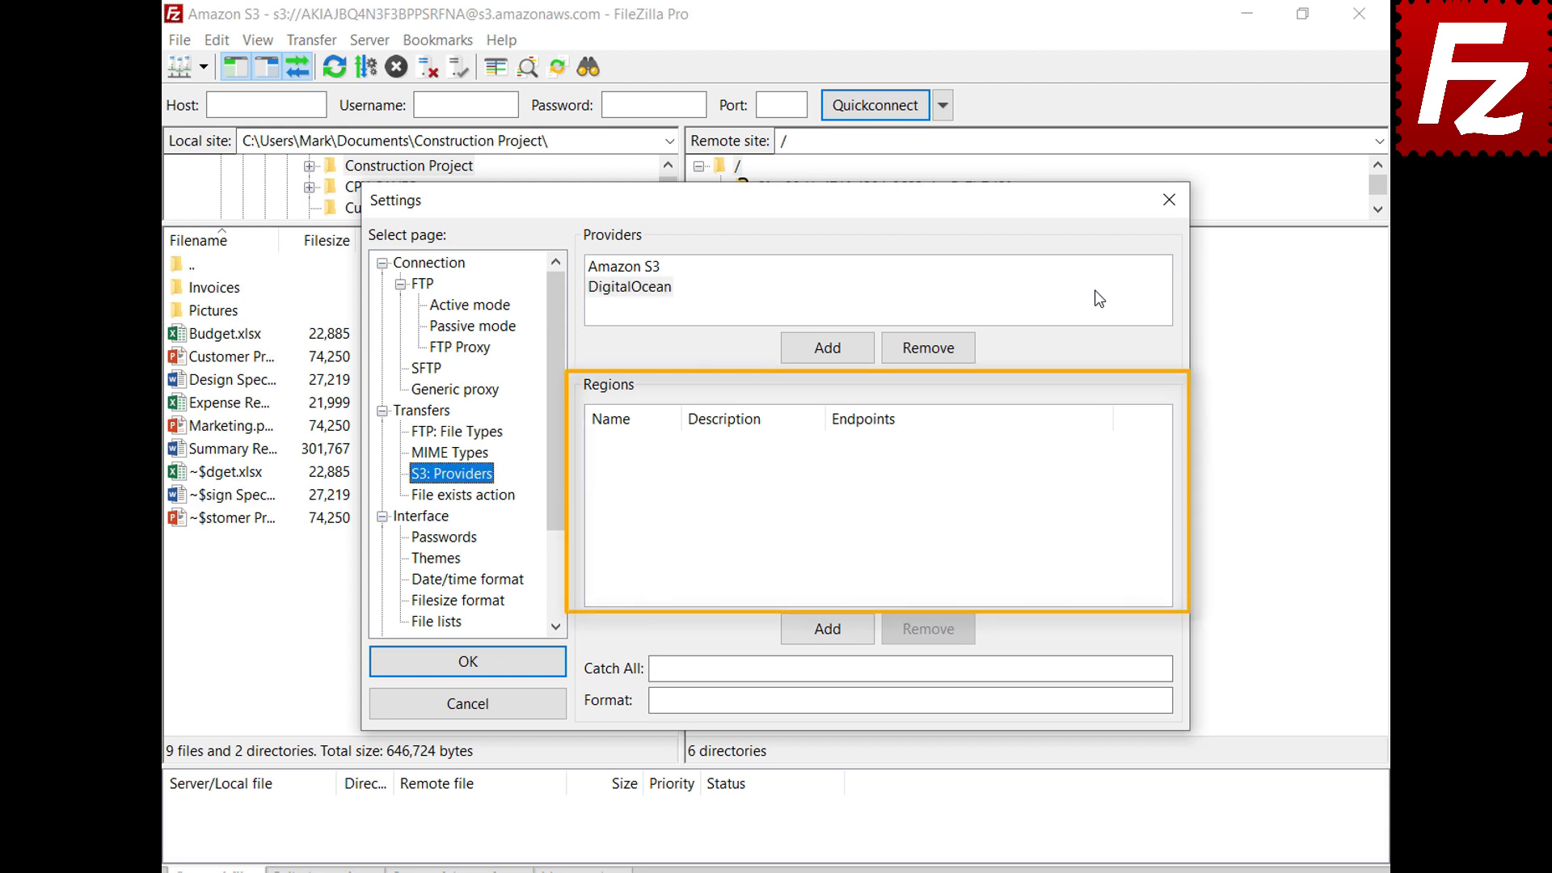
# Add DigitalOcean regions nyc3 (New York 3) and sgp1 (Singapore 1) with their pasted endpoints
pyautogui.click(1099, 299)
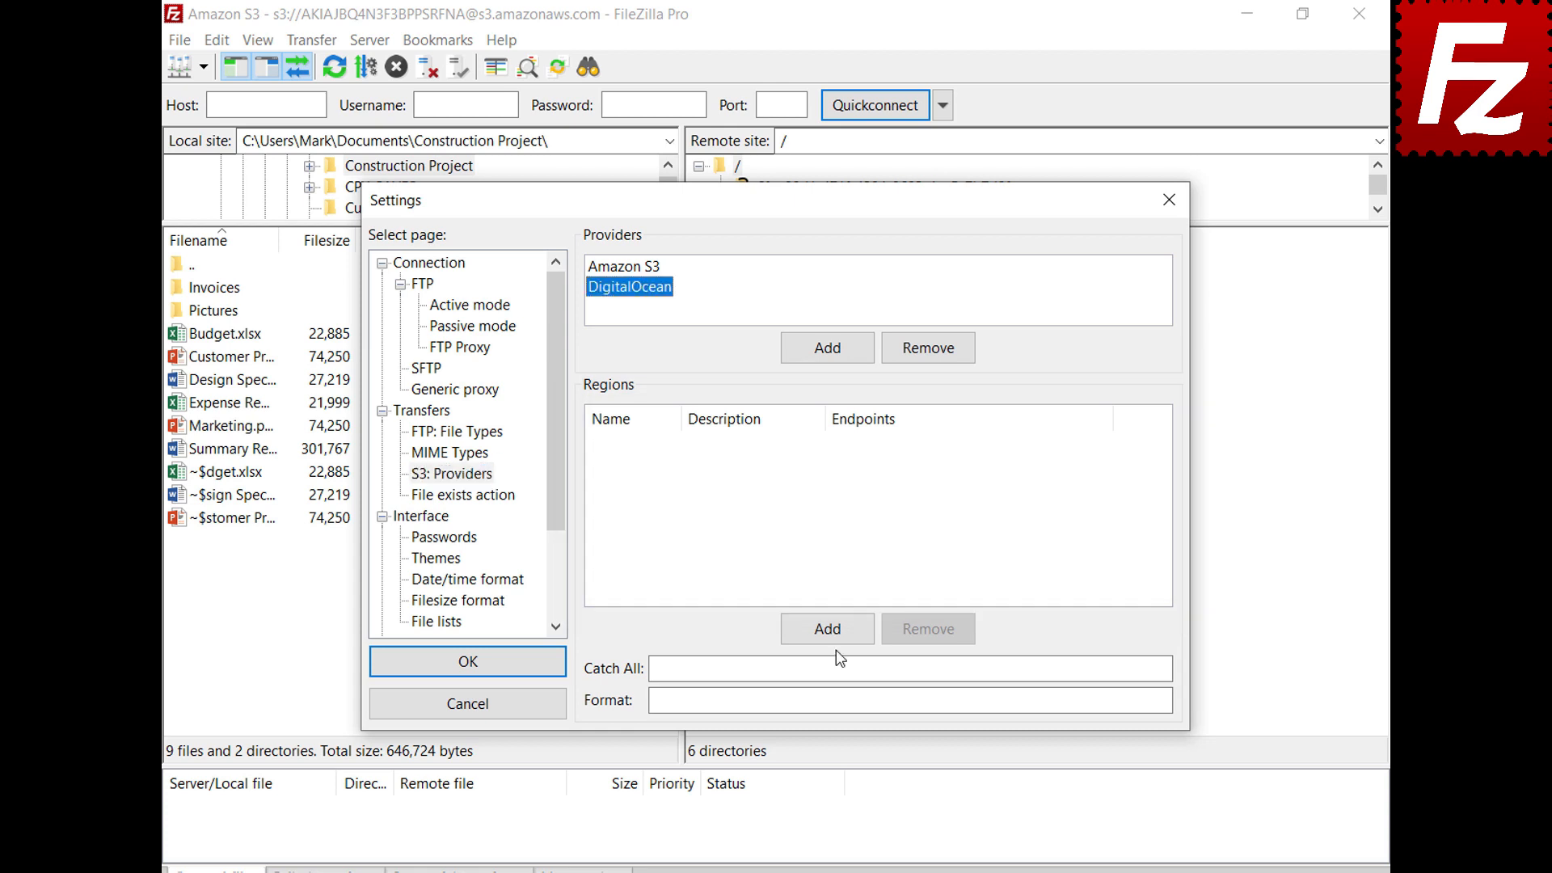
pyautogui.click(836, 638)
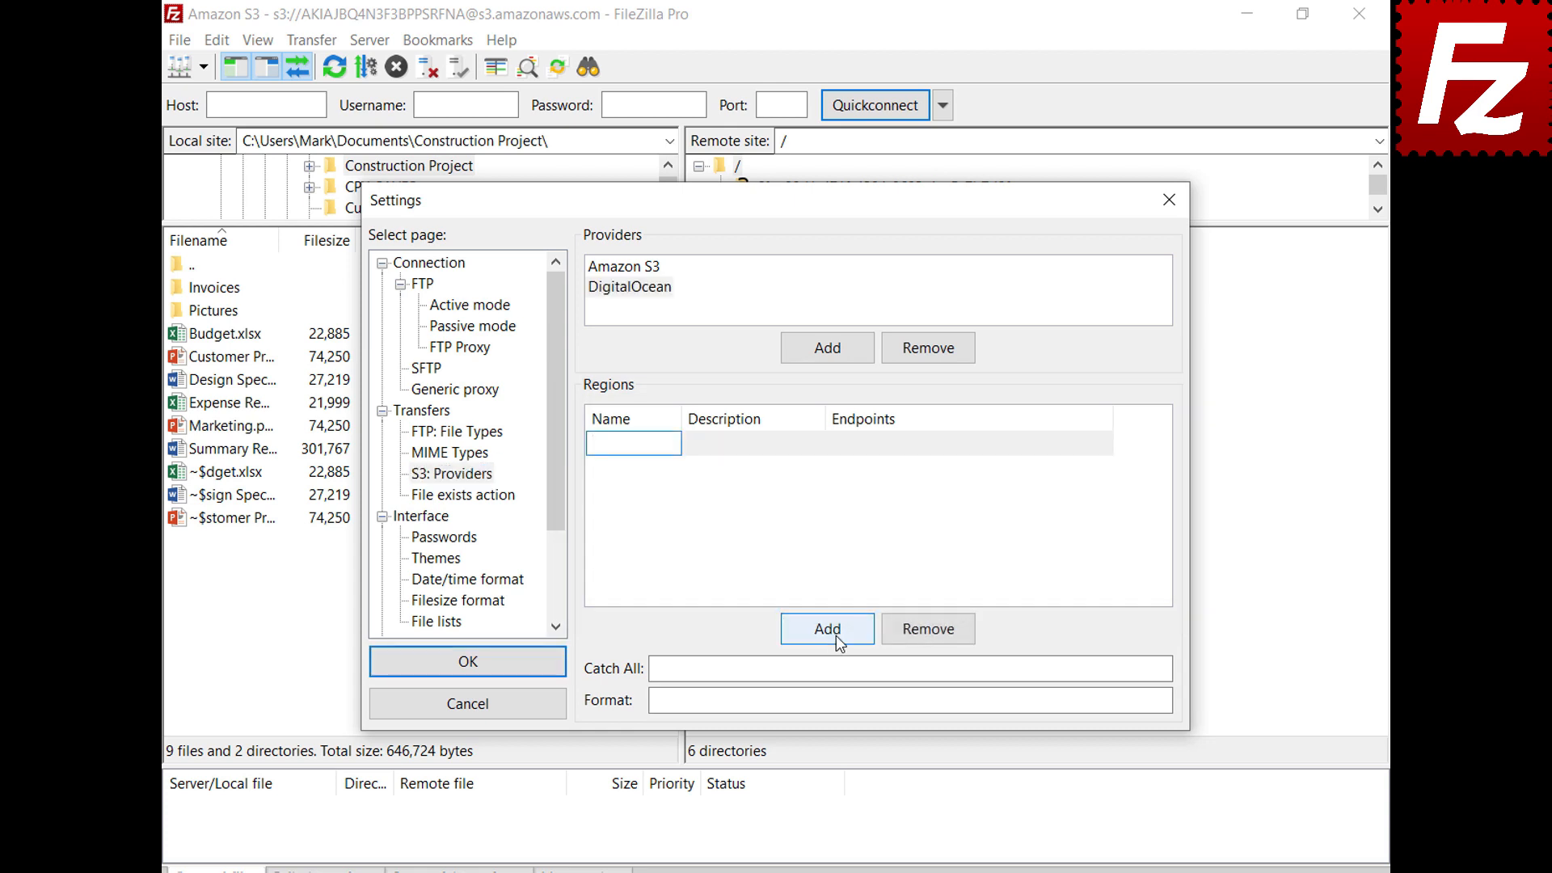
pyautogui.write('nyc3')
pyautogui.click(818, 444)
pyautogui.write('New York 3')
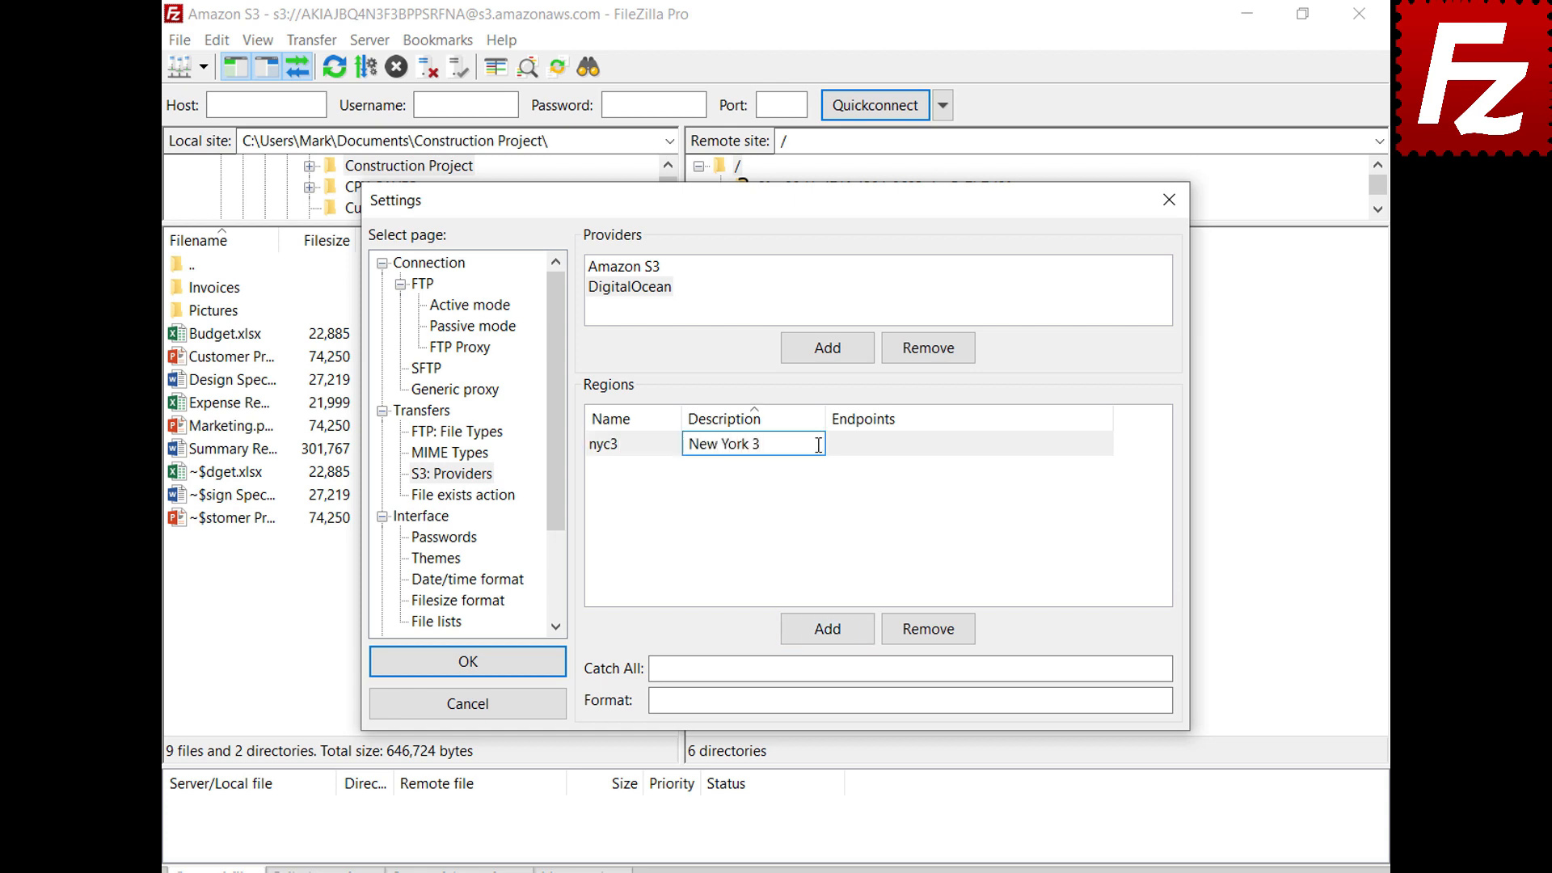
pyautogui.click(1107, 443)
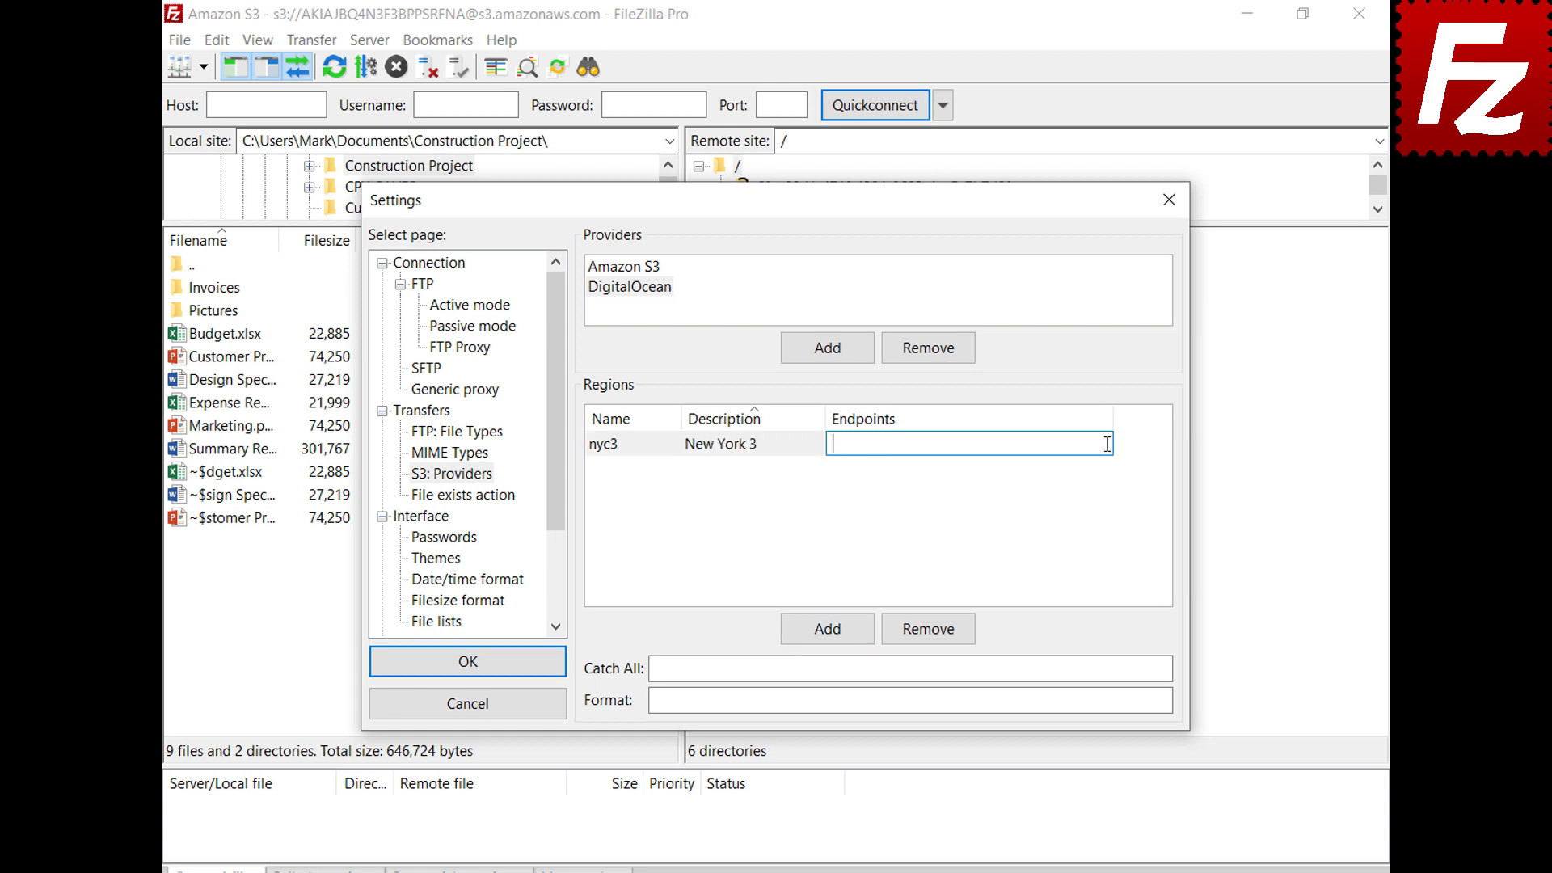
pyautogui.write('nyc3.digitaloceanspaces.com')
pyautogui.press('Return')
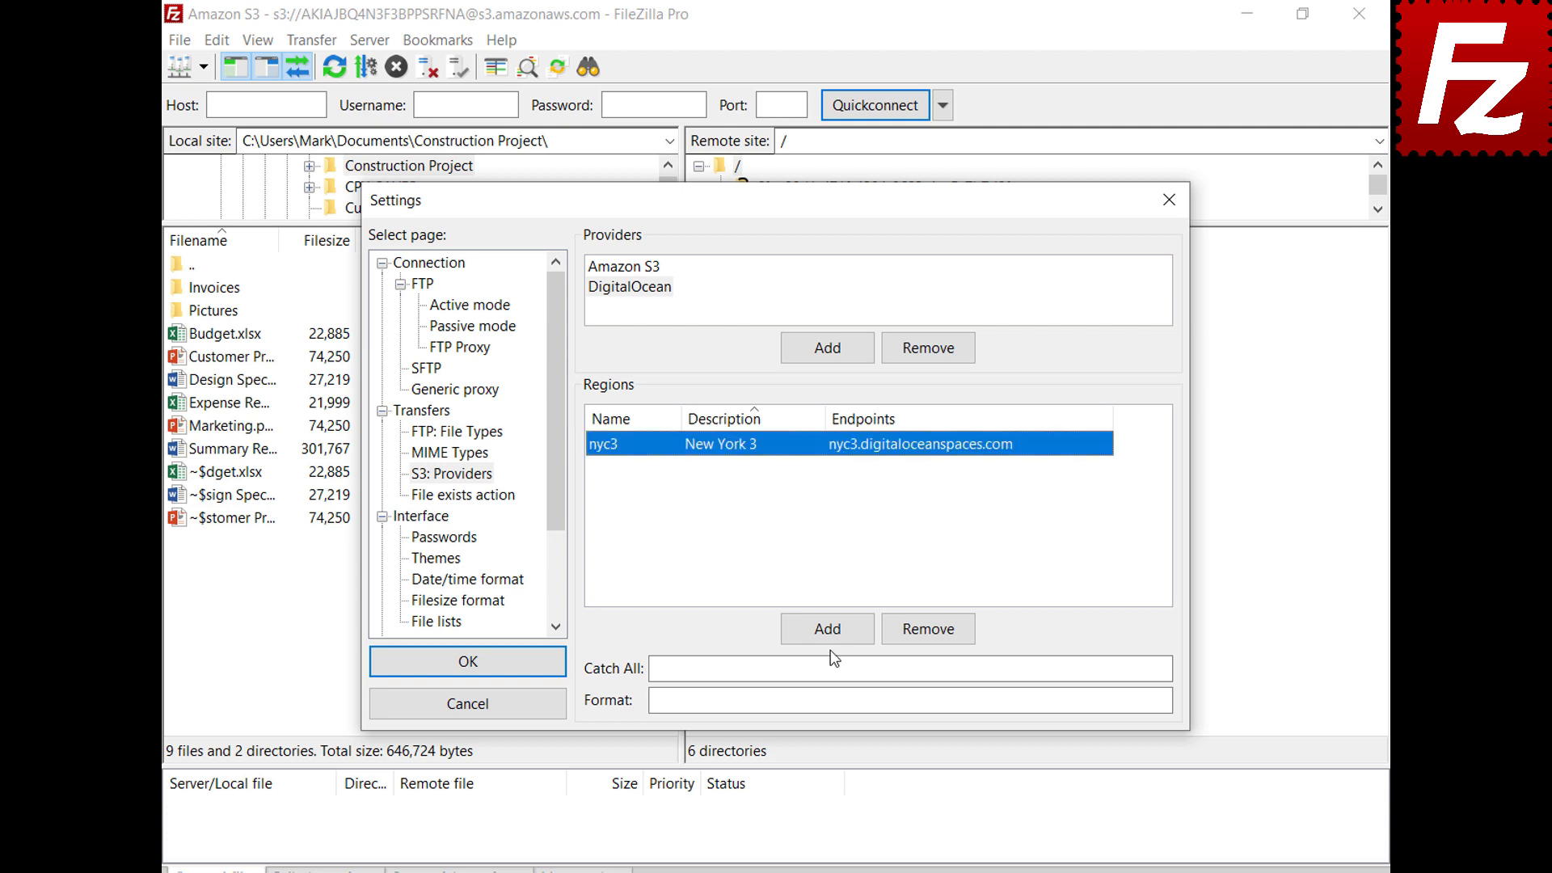
pyautogui.click(830, 638)
pyautogui.write('sgp1')
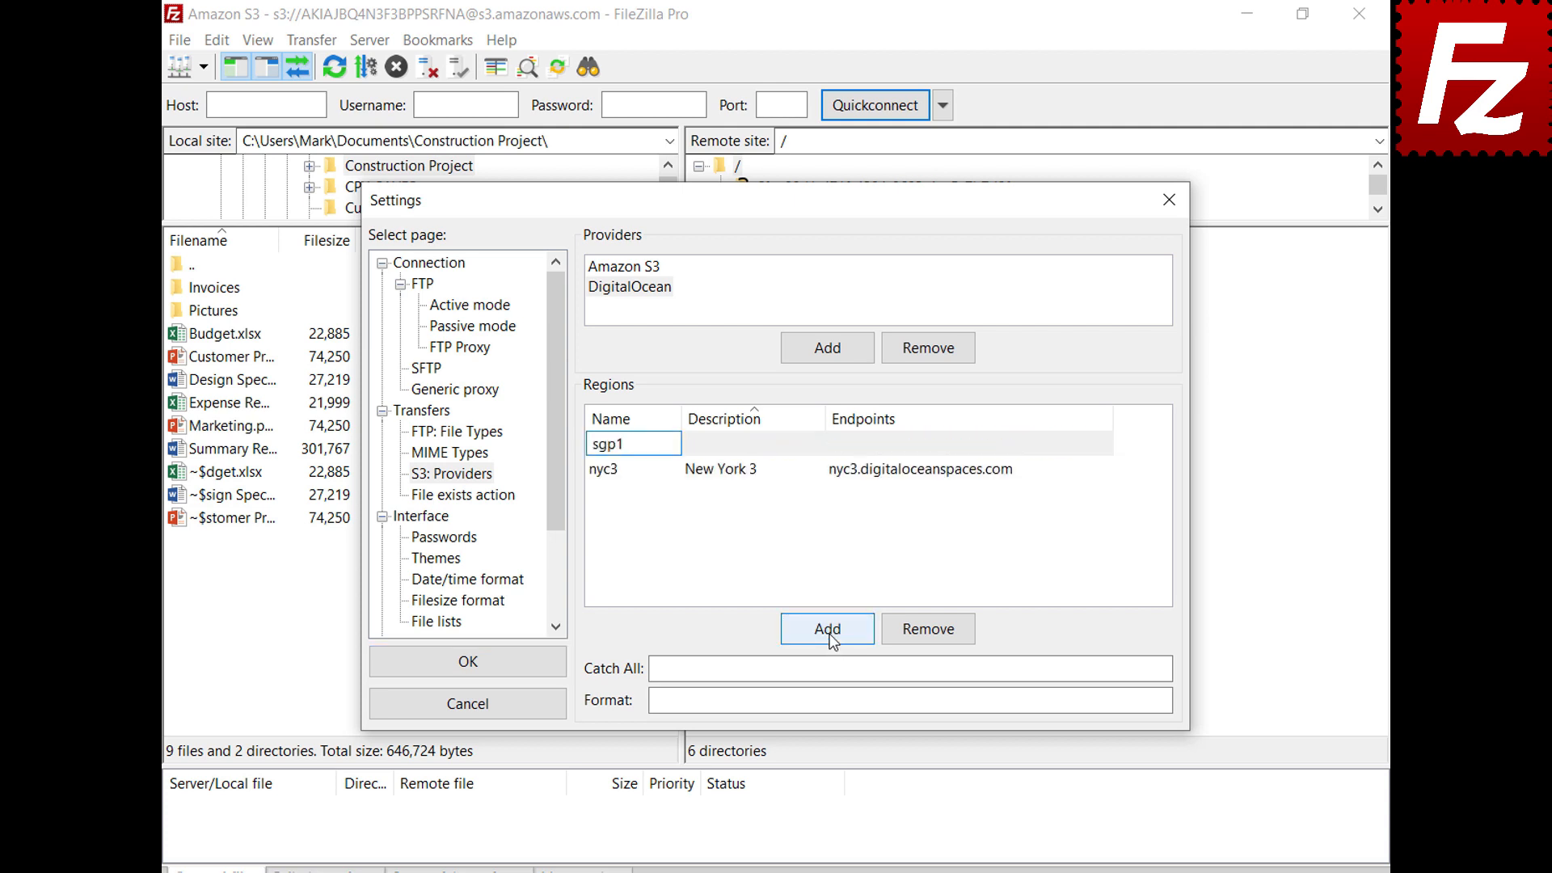
pyautogui.click(817, 443)
pyautogui.write('Singapore 1')
pyautogui.press('Return')
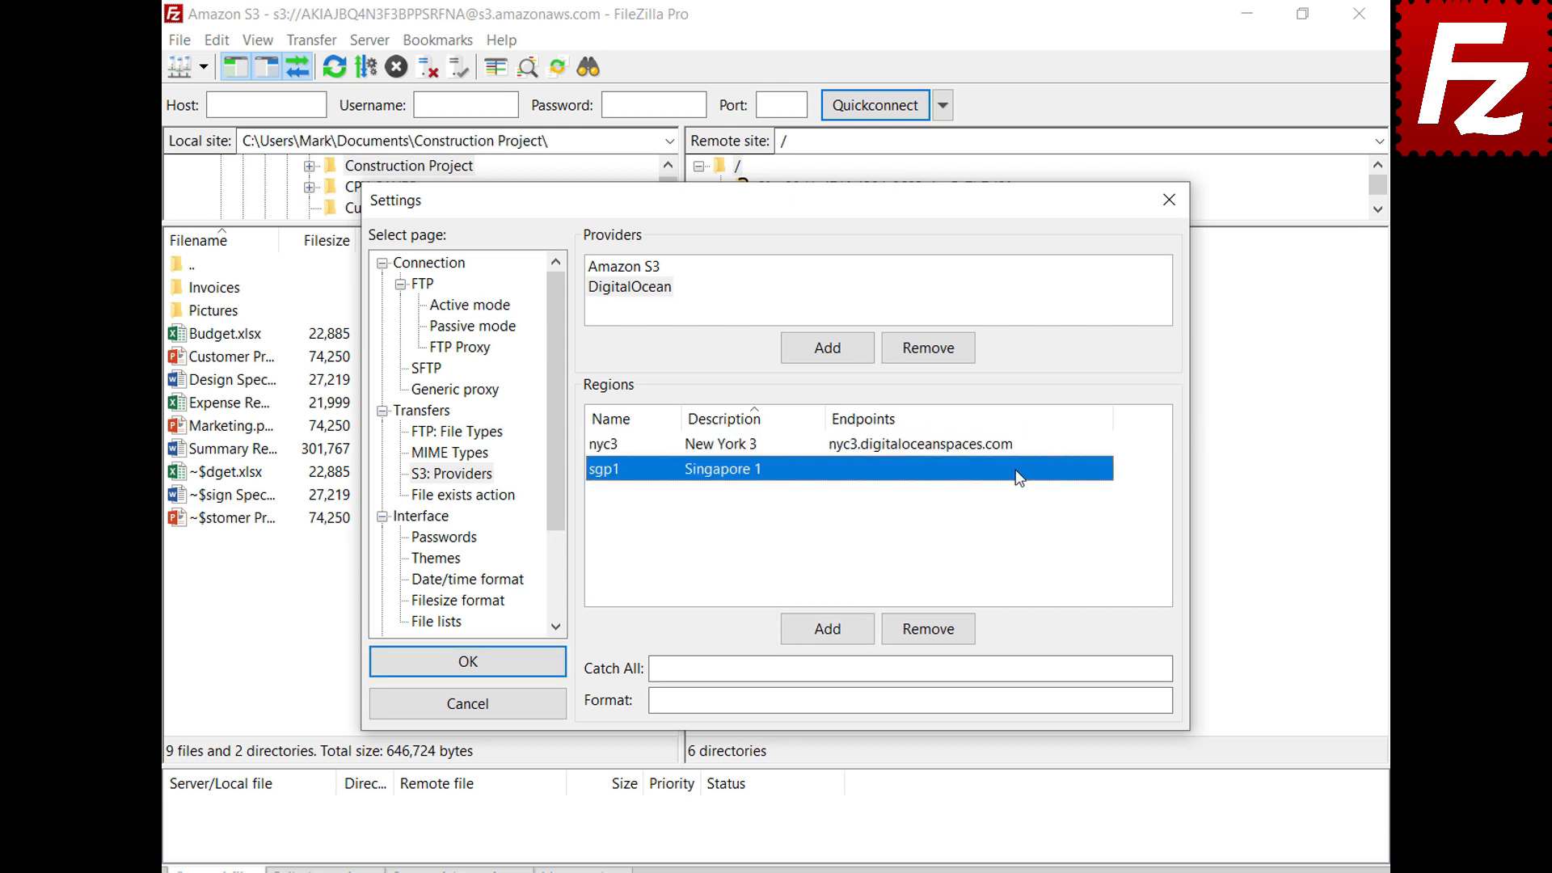
pyautogui.click(1105, 466)
pyautogui.write('sgp1.digitaloceanspaces.com')
pyautogui.press('Return')
# Add regions ams3 (Amsterdam 3) and sfo2 (San Francisco 2, endpoint sfo2.digitaloceanspaces.com)
pyautogui.click(826, 629)
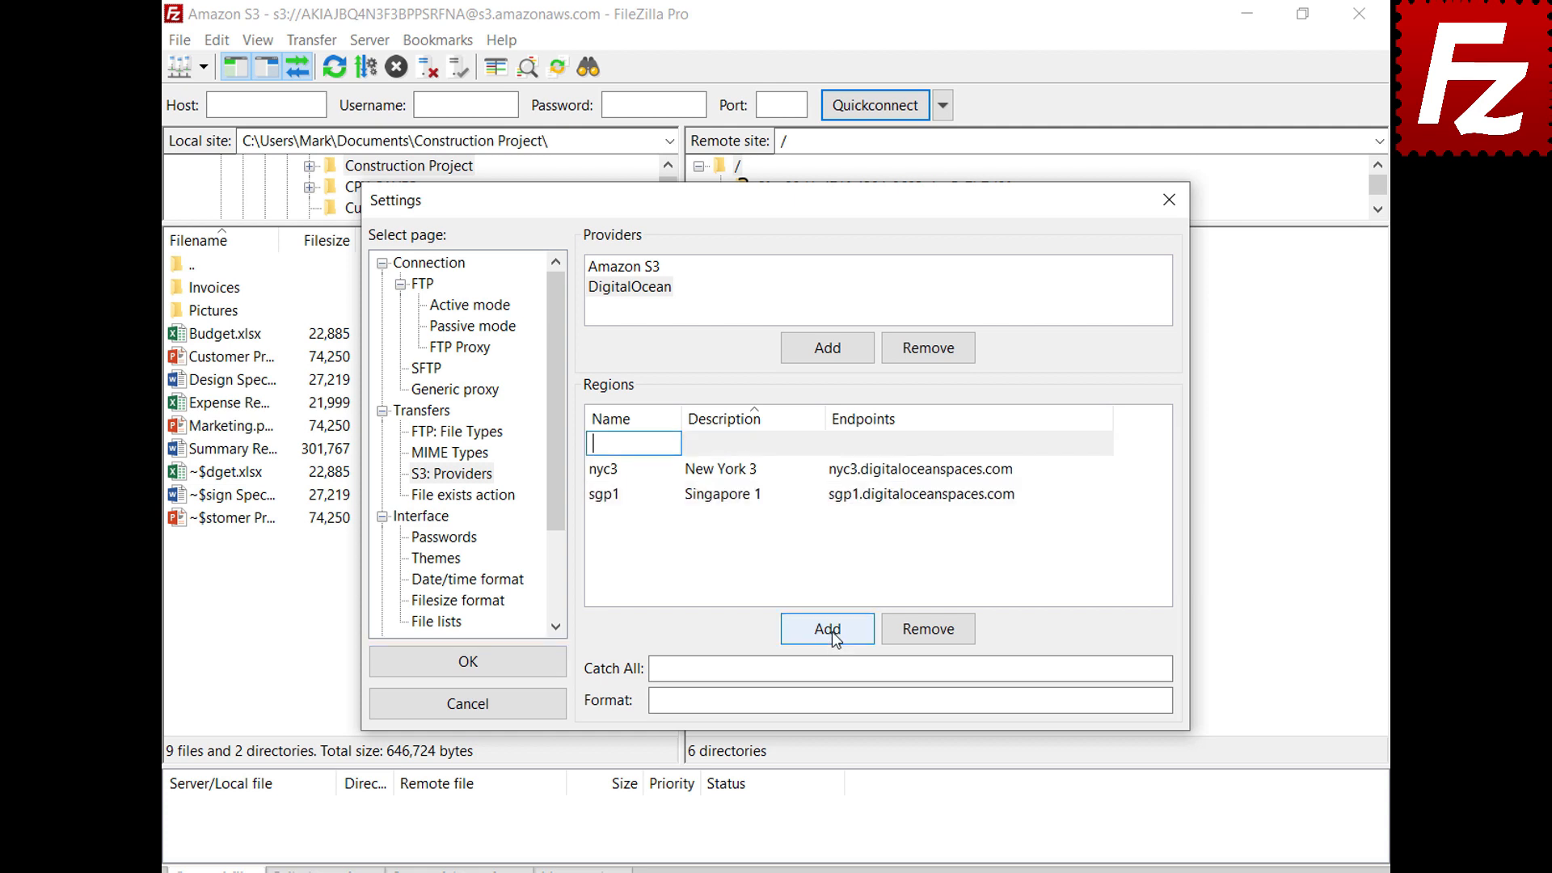
pyautogui.write('ams3')
pyautogui.click(808, 444)
pyautogui.write('Amsterdam 3')
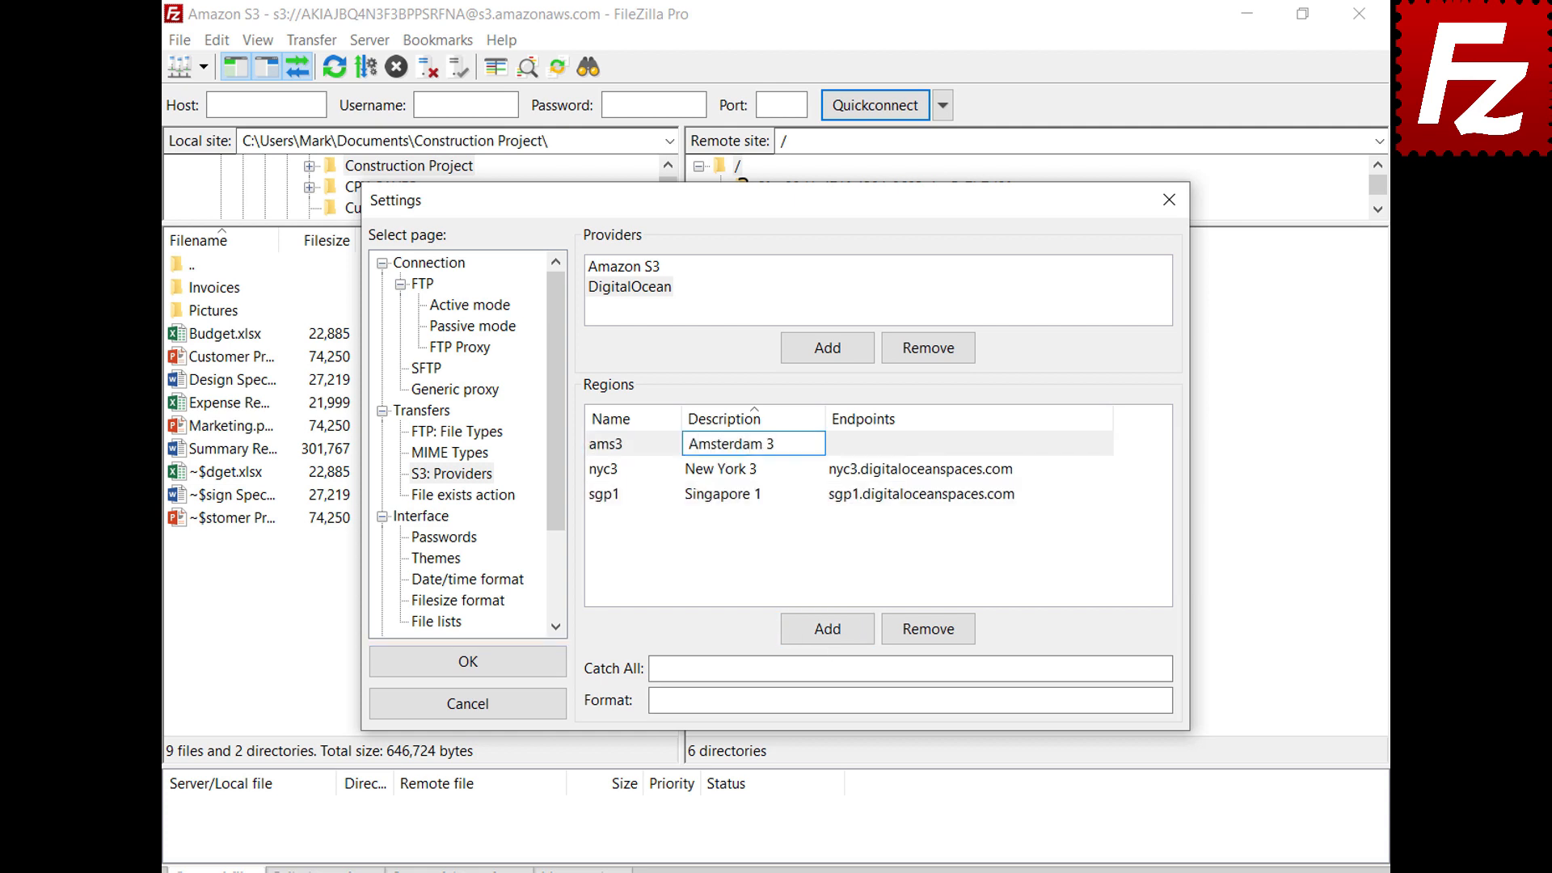
pyautogui.press('Return')
pyautogui.click(1103, 444)
pyautogui.write('ams3.digitaloceanspaces.com')
pyautogui.press('Return')
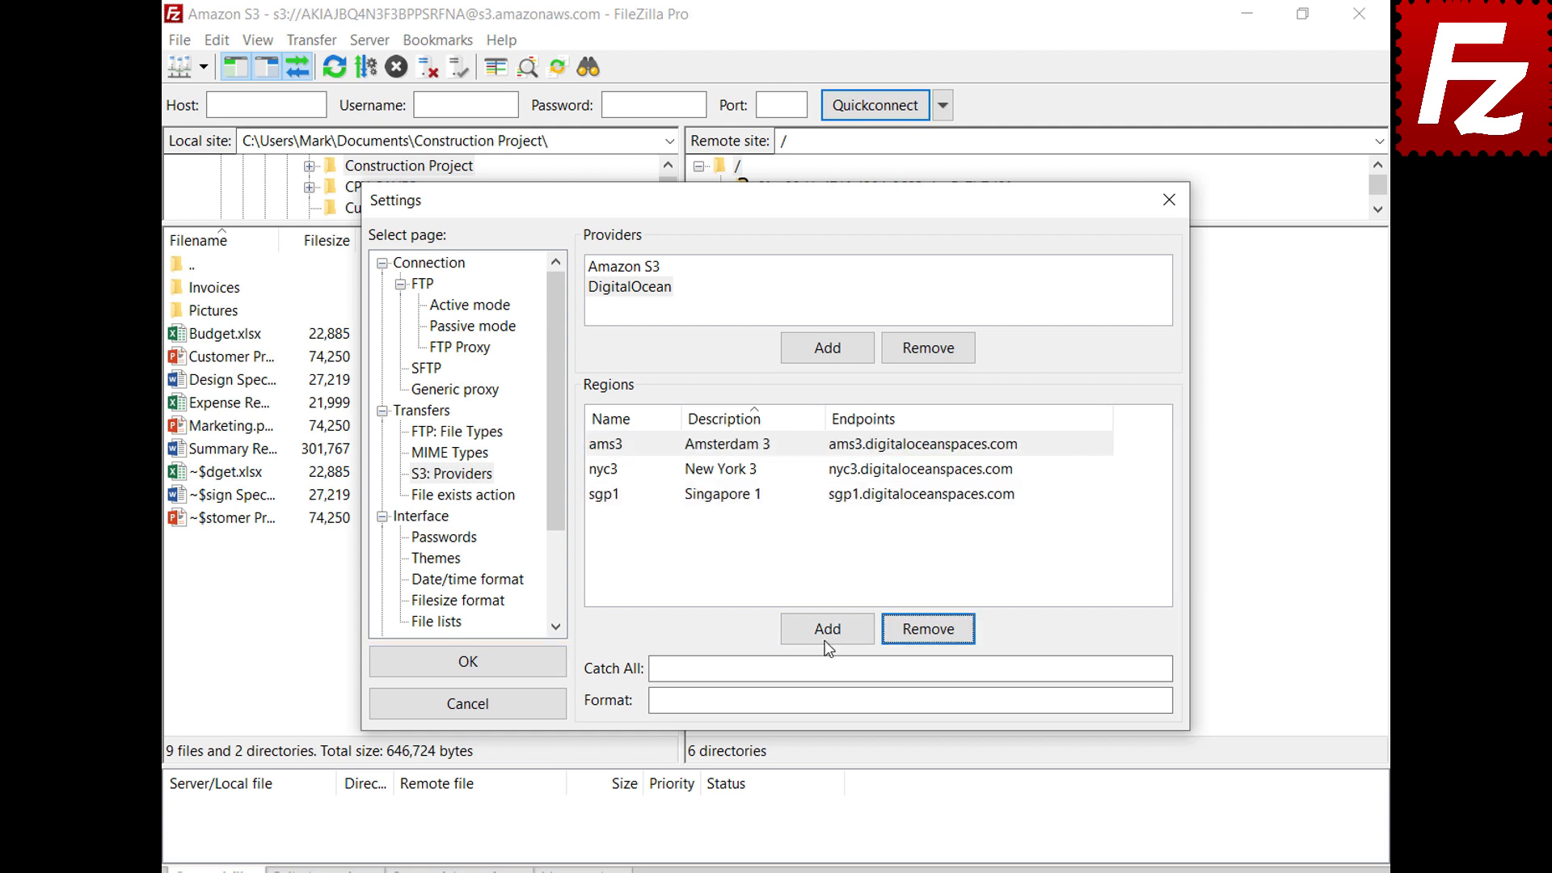
pyautogui.click(827, 629)
pyautogui.write('sfo2')
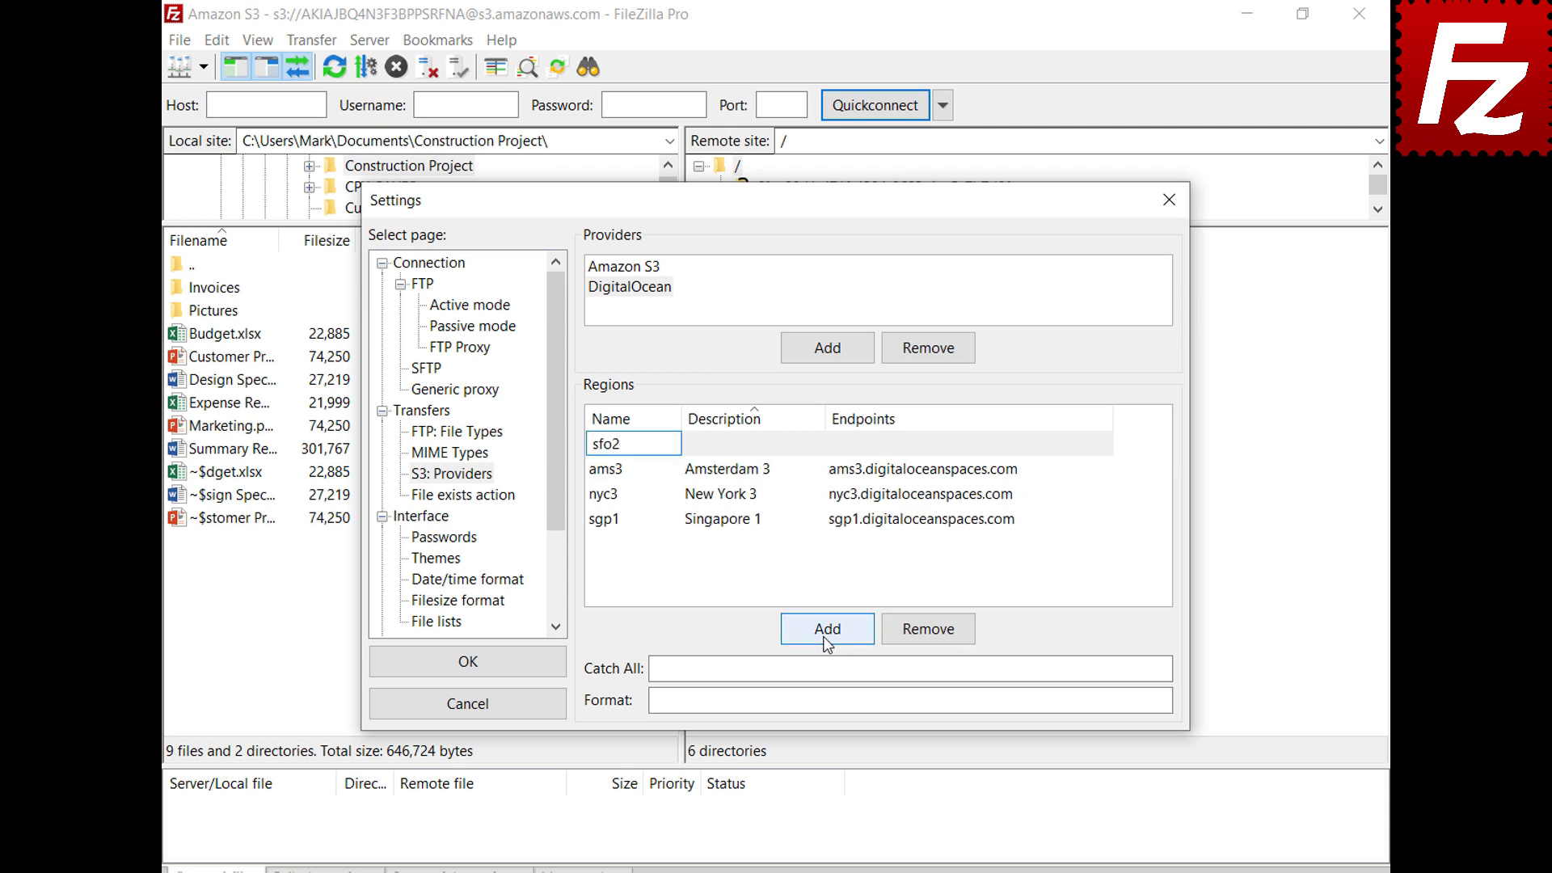
pyautogui.click(817, 444)
pyautogui.write('San Francisco 2')
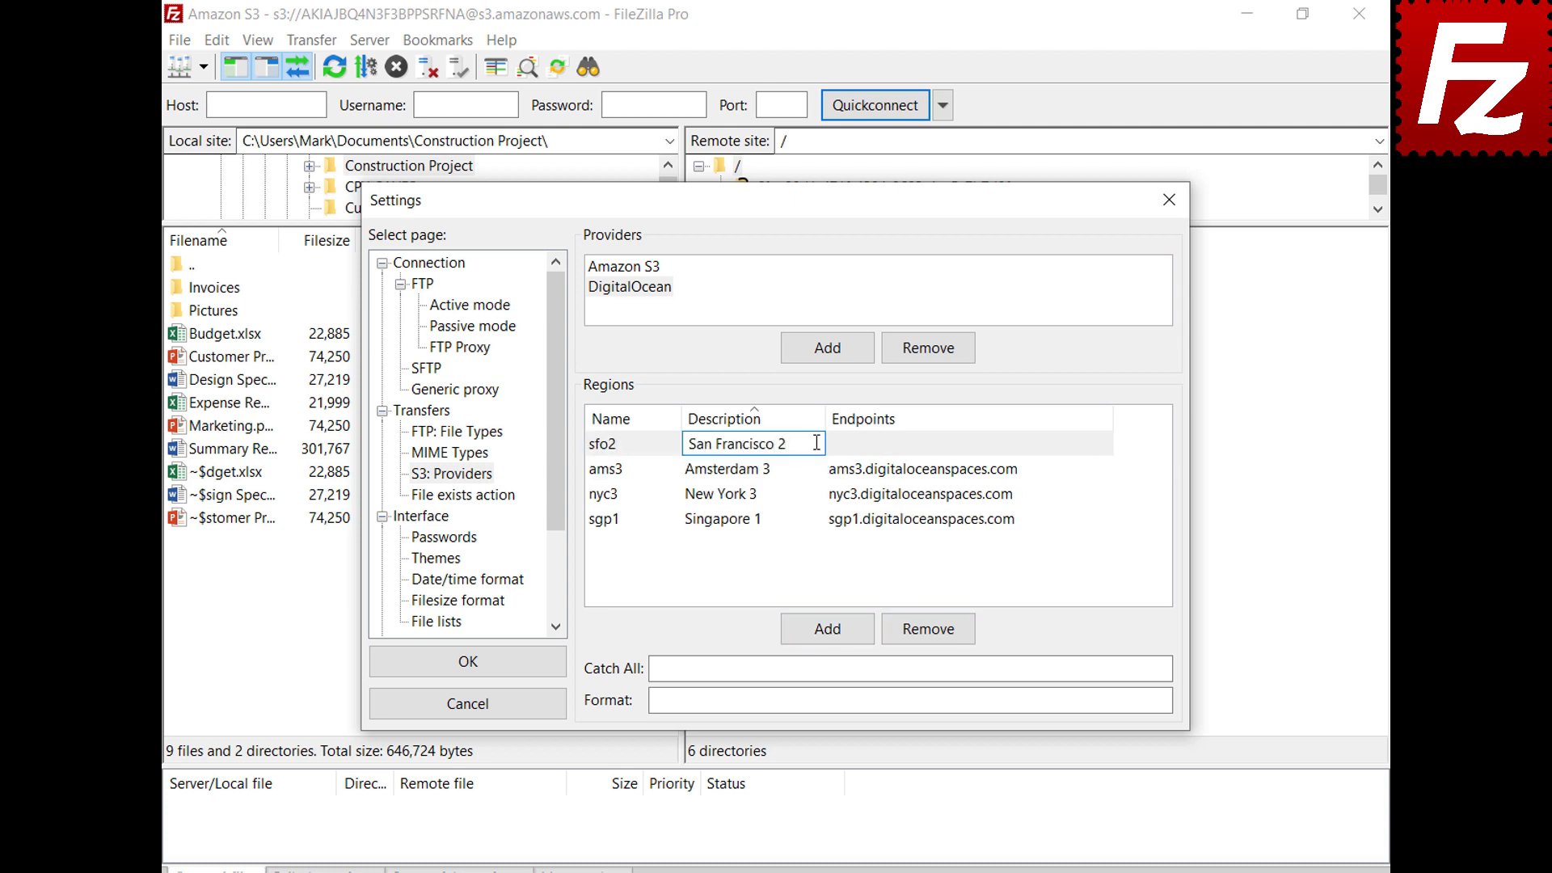
pyautogui.press('Return')
pyautogui.click(996, 495)
pyautogui.write('sfo2.digitaloceanspaces.com')
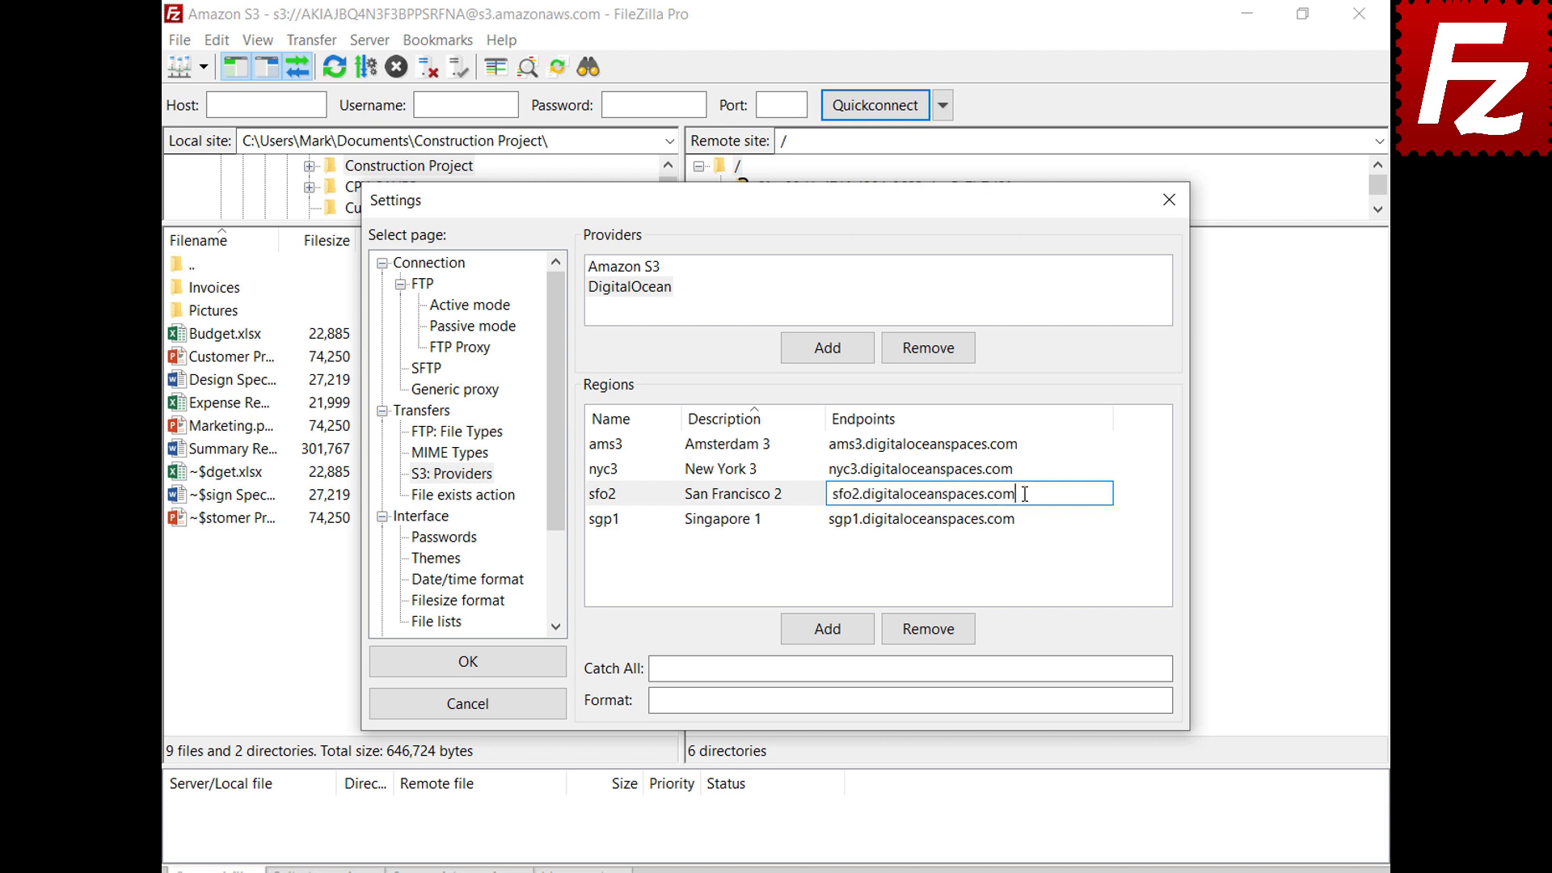
pyautogui.press('Return')
# Set catch-all to .digitaloceanspaces.com, paste the bucket-and-region format, and save the settings
pyautogui.click(1127, 667)
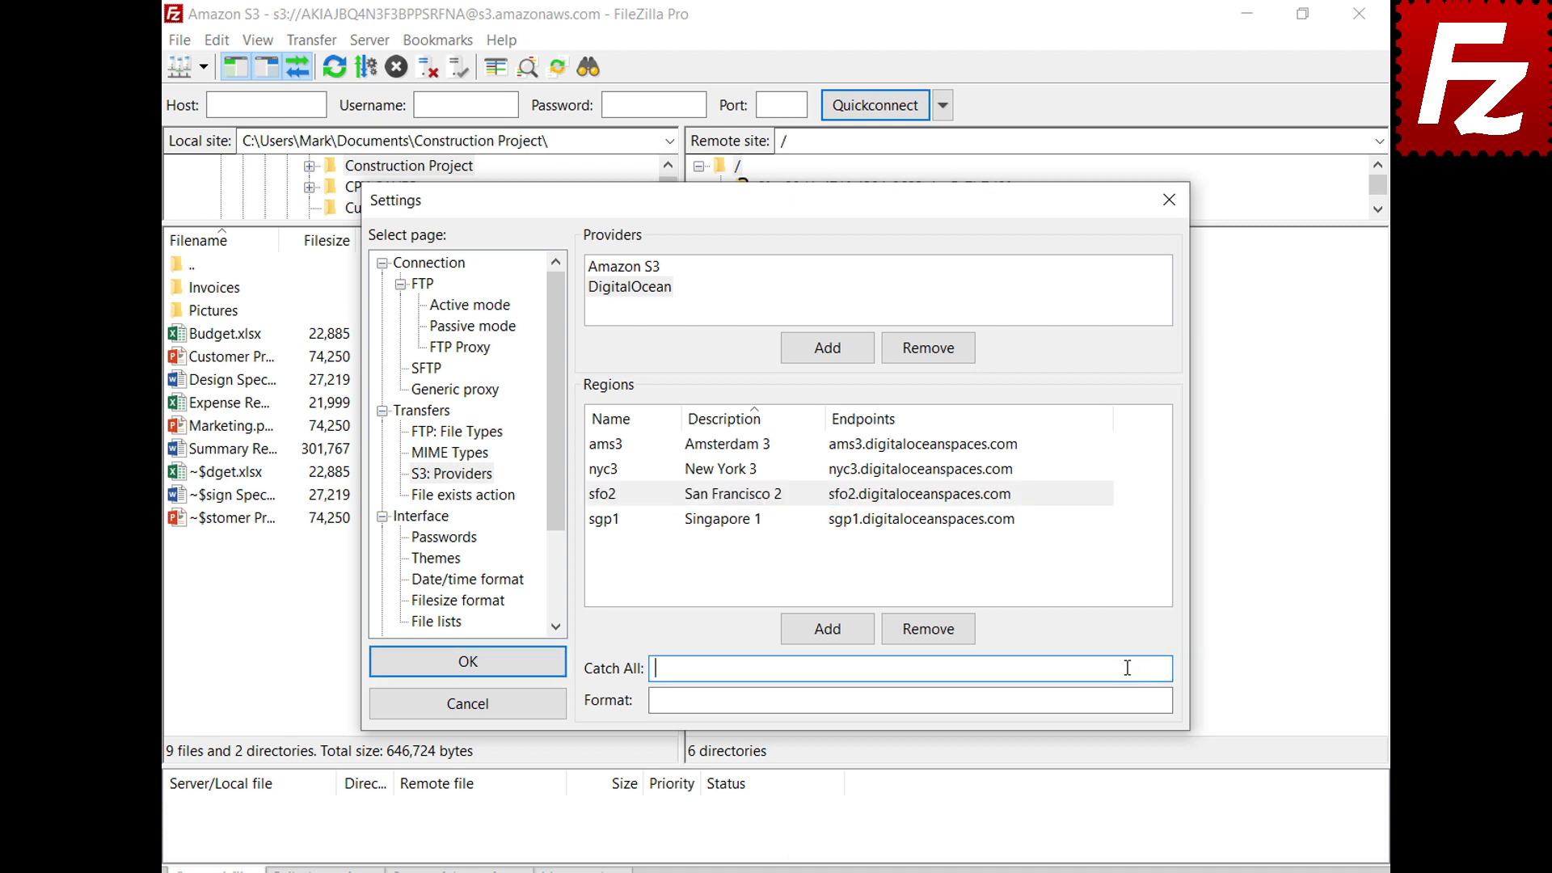
pyautogui.write('.digitaloceanspaces.com')
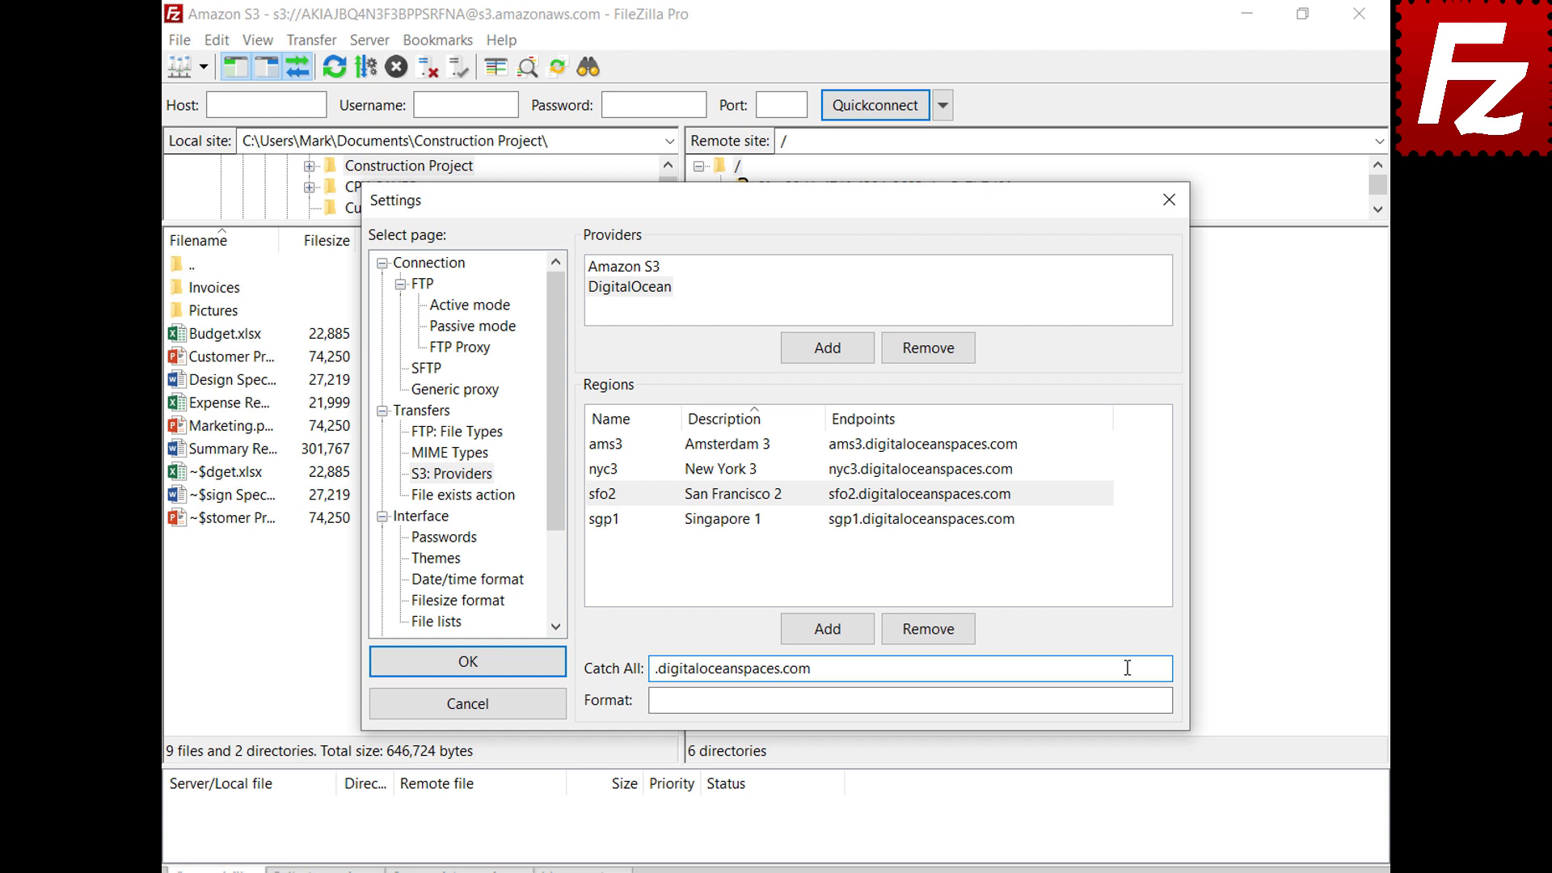
pyautogui.click(1132, 700)
pyautogui.write('{BUCKET}.{REGION}.digitaloceanspaces.com')
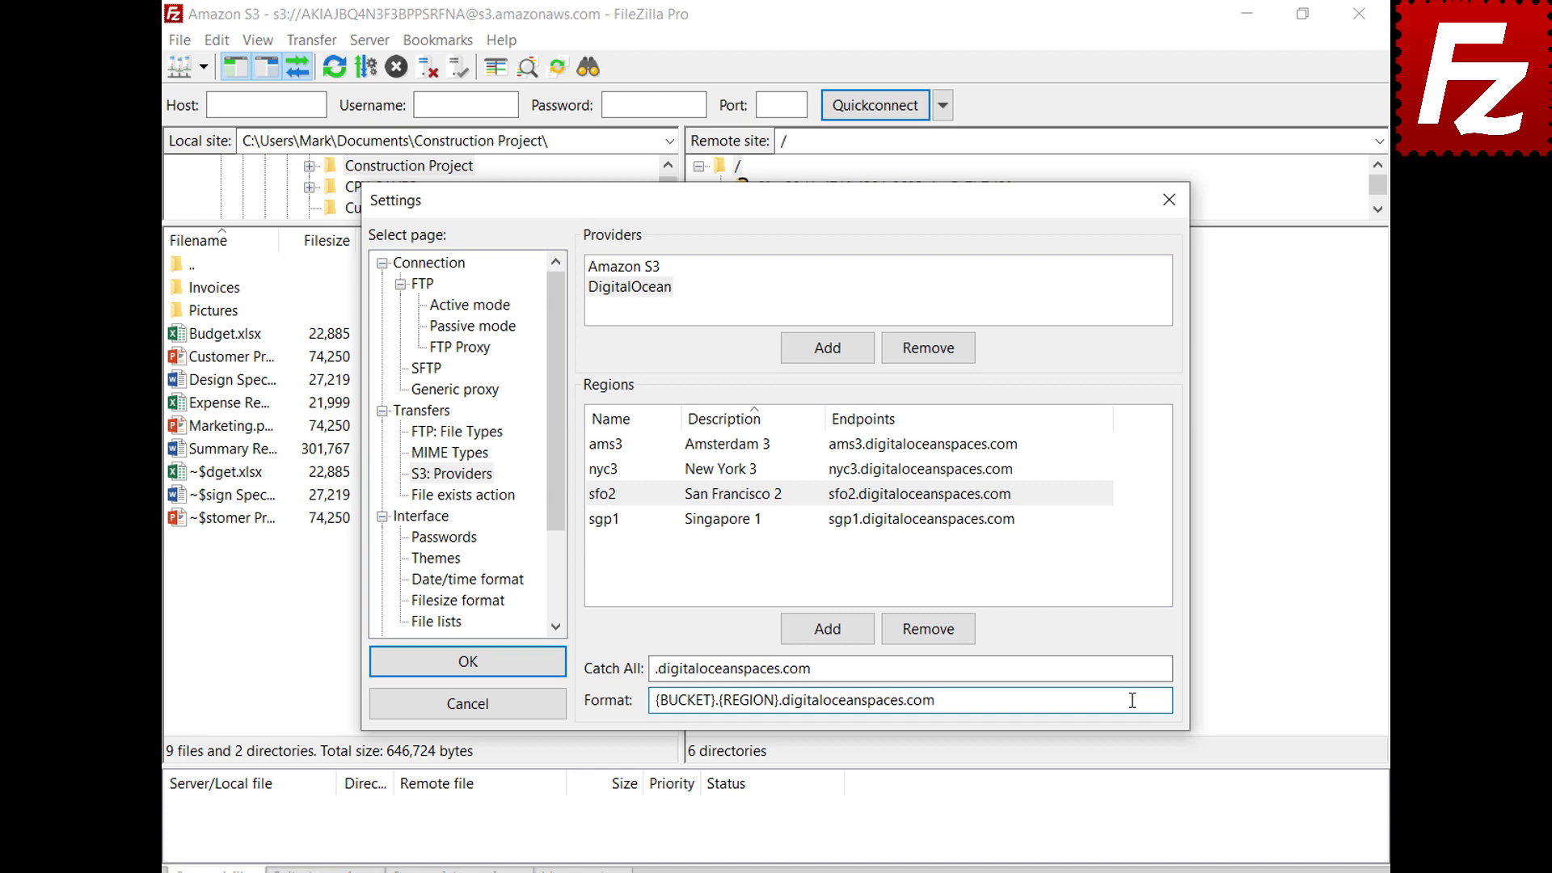
pyautogui.click(465, 664)
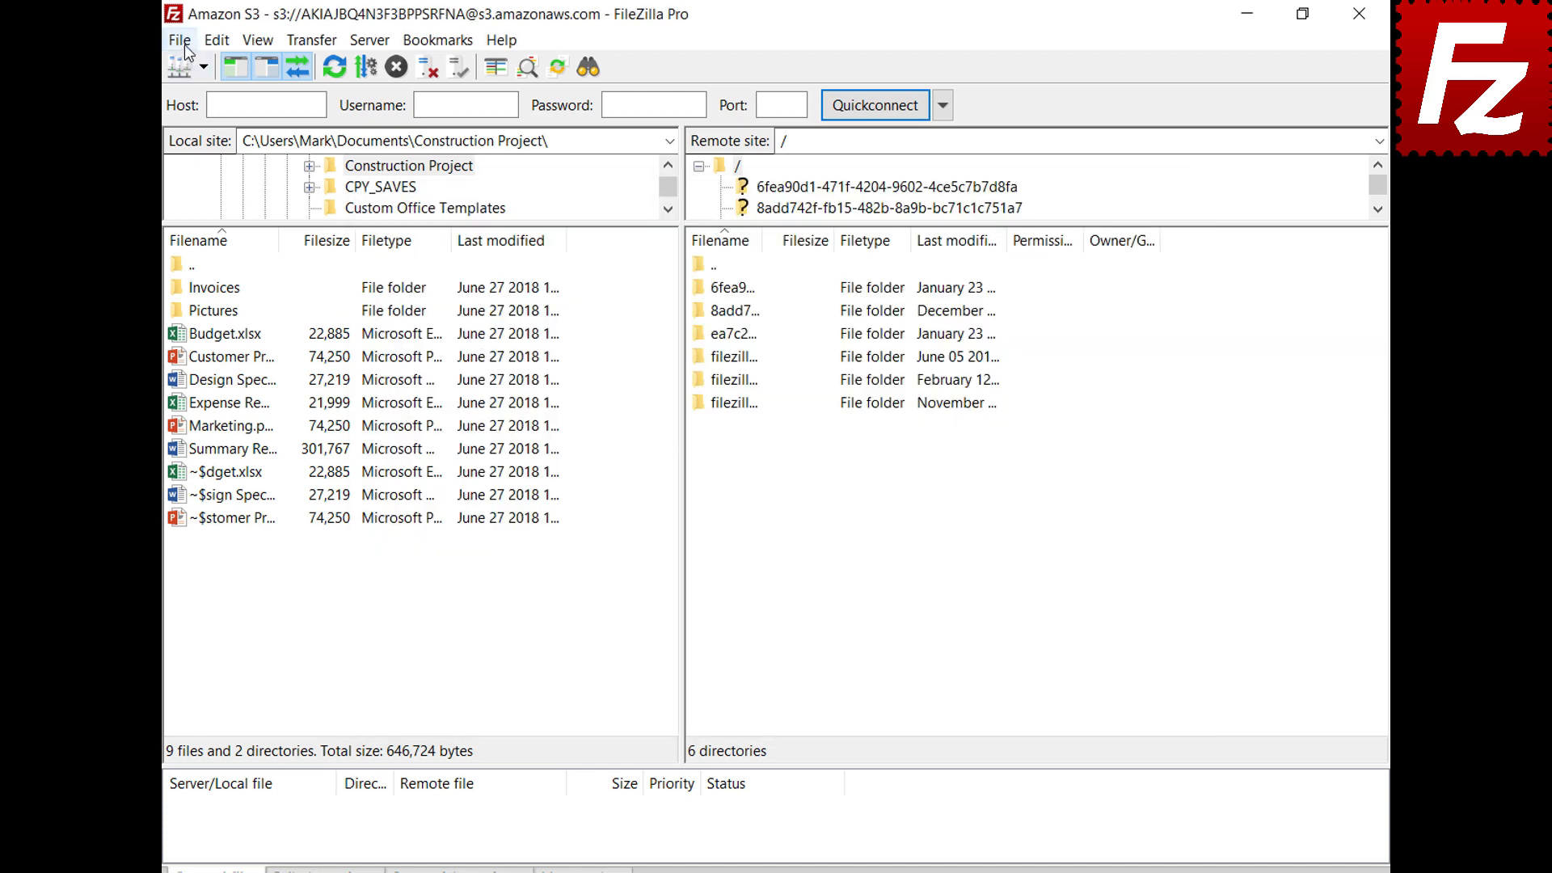
# Create a new site named 'Digital Ocean' in the Site Manager using the S3 protocol
pyautogui.click(184, 46)
pyautogui.click(185, 71)
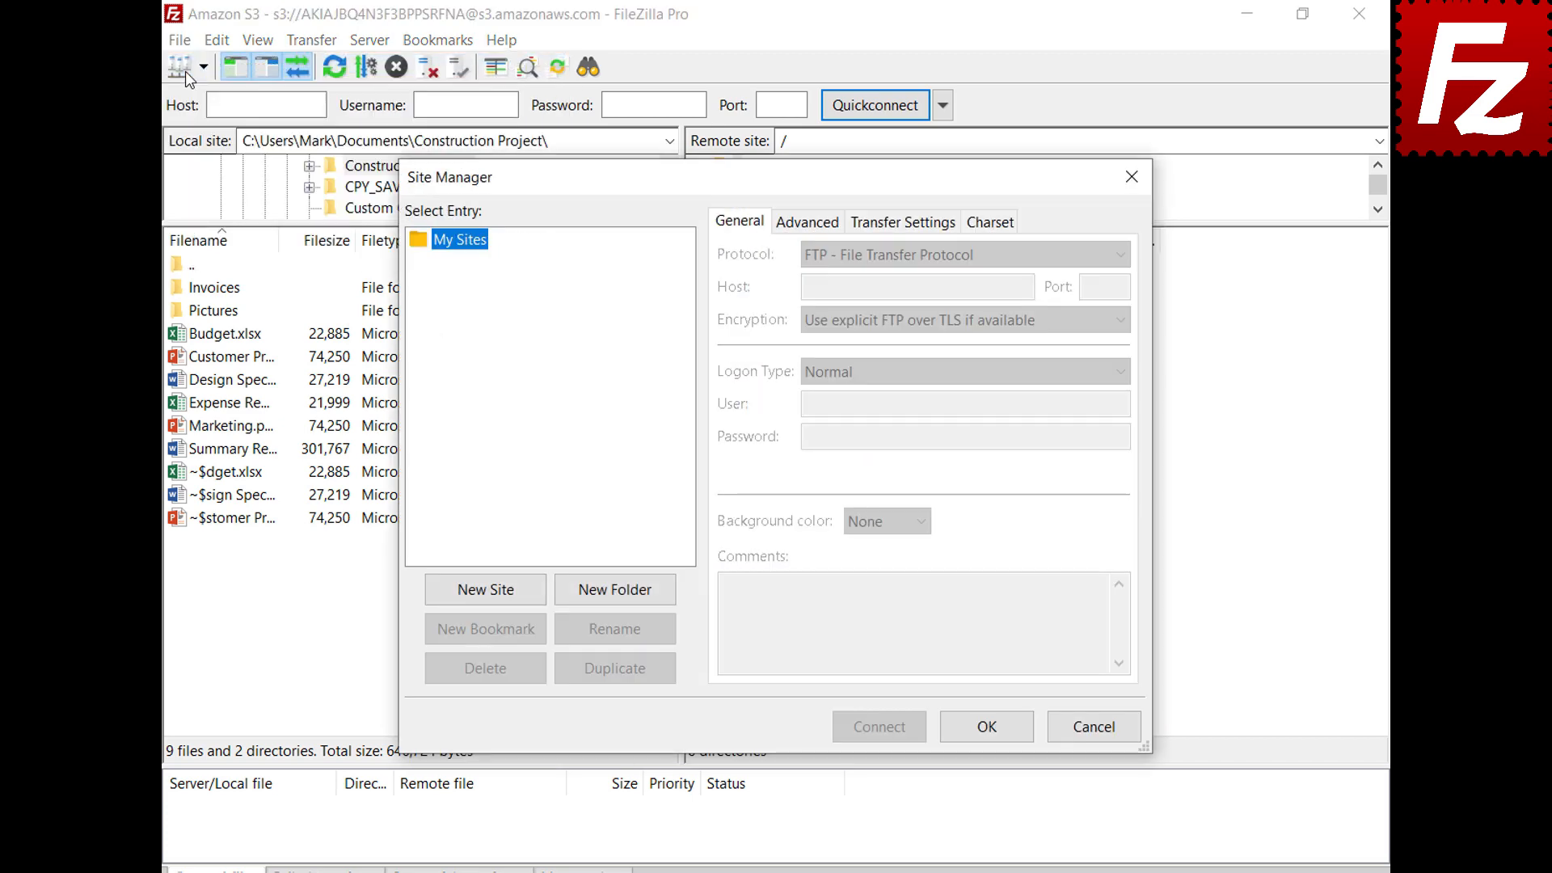
pyautogui.click(491, 600)
pyautogui.write('Digi')
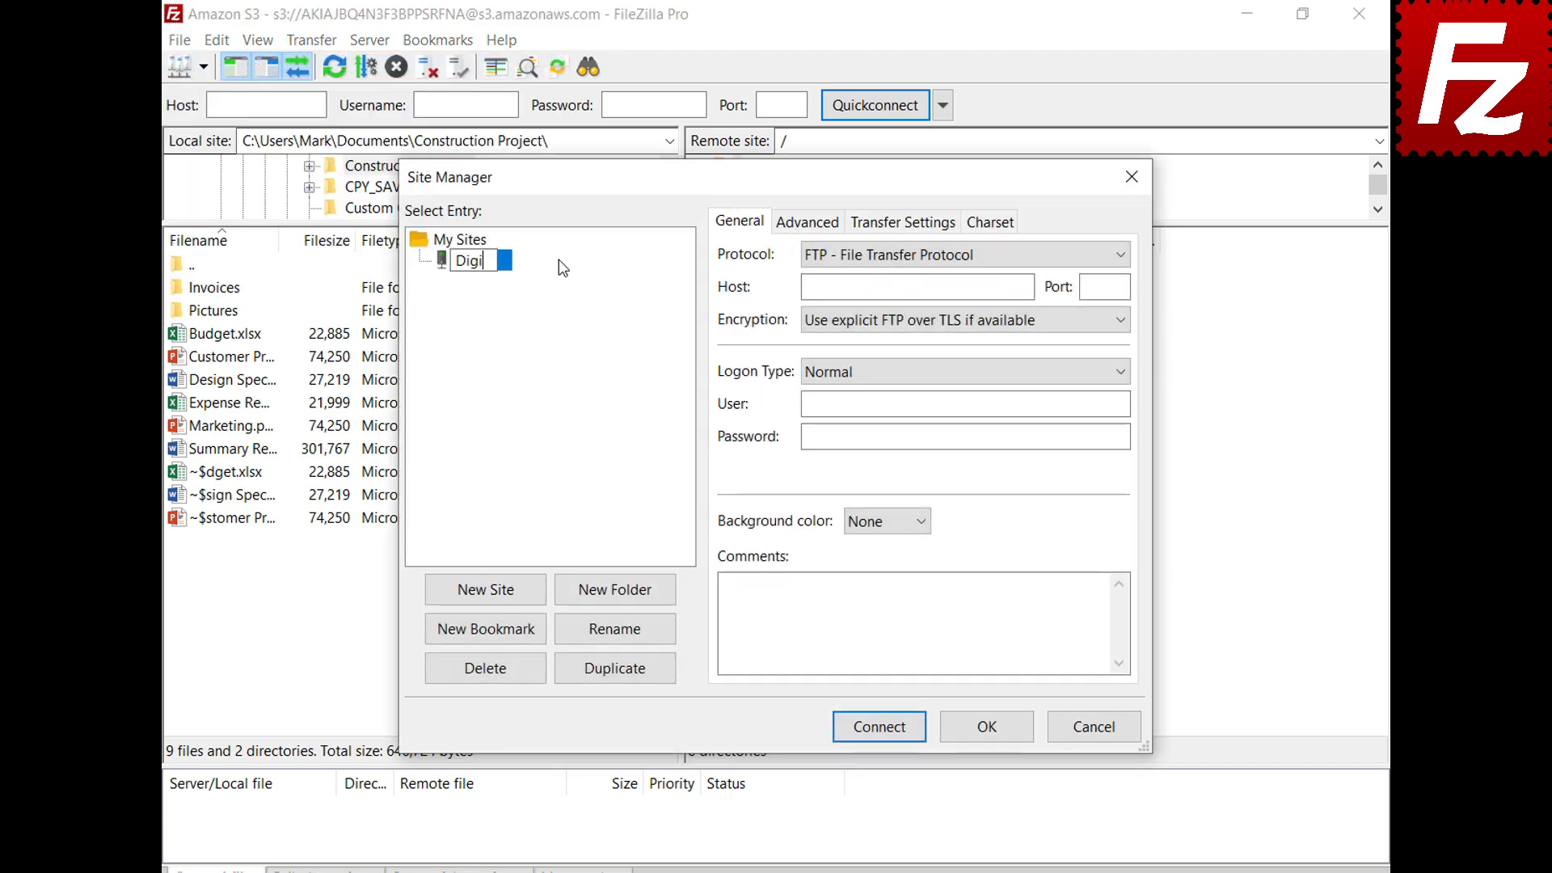
pyautogui.write('tal Ocean')
pyautogui.press('Return')
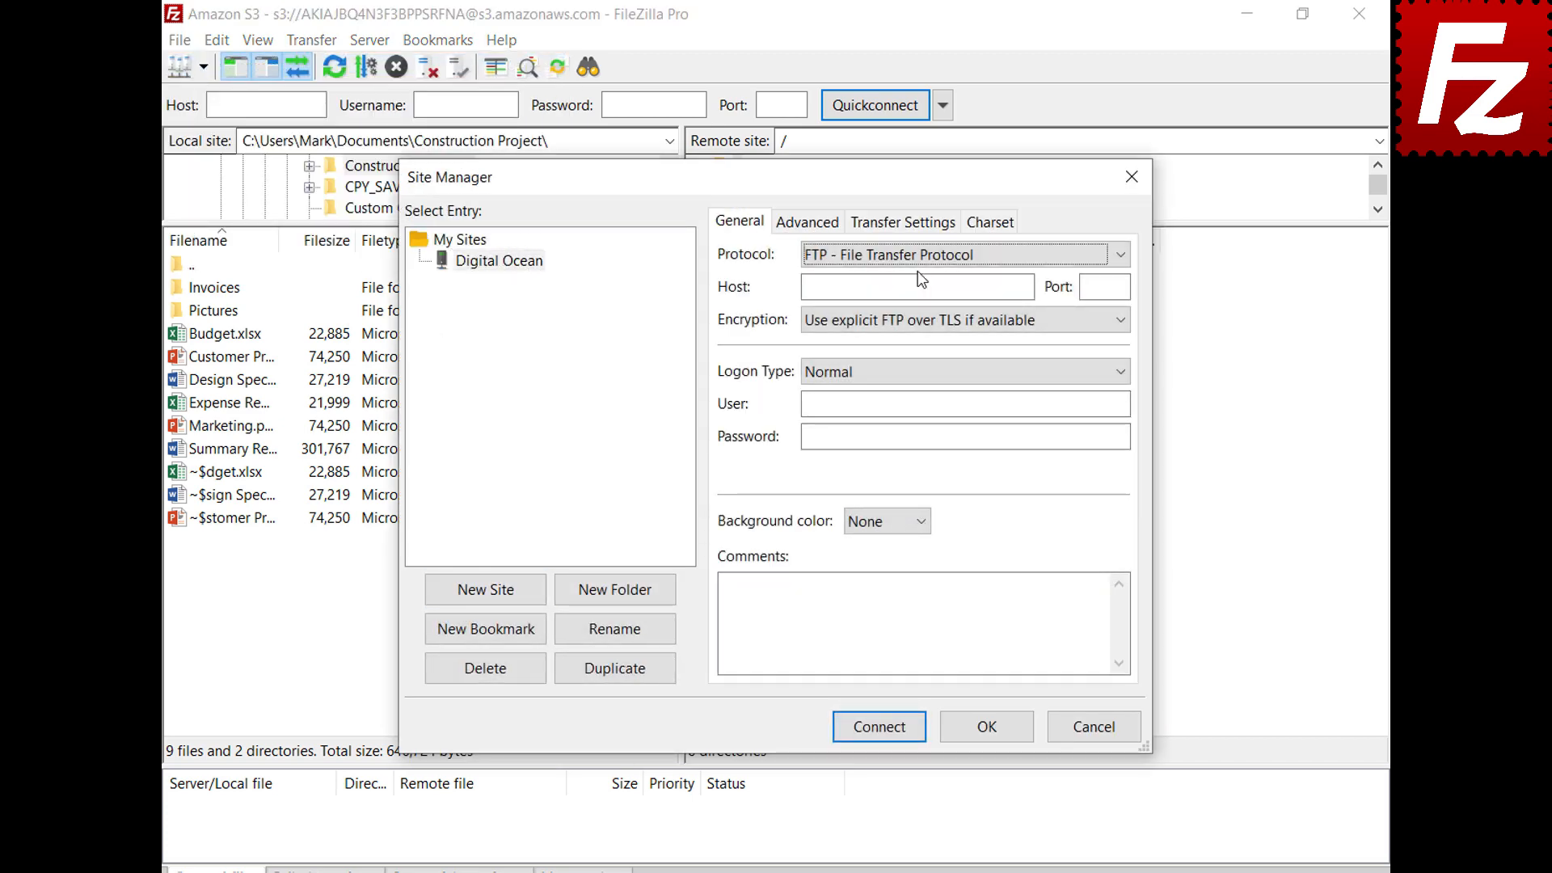
pyautogui.click(918, 259)
pyautogui.click(926, 319)
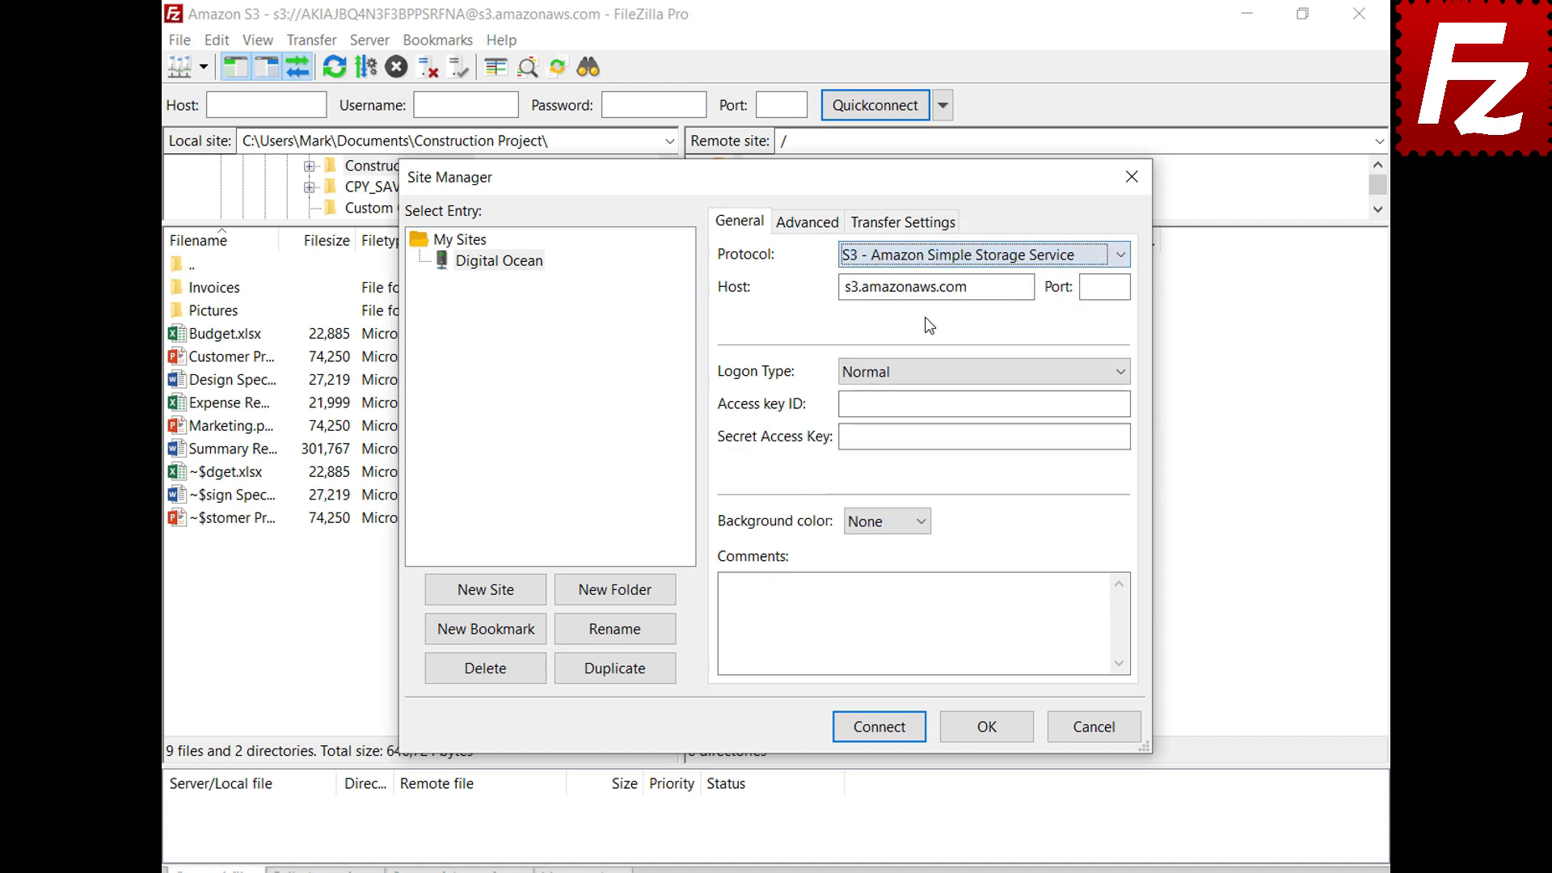
# Set host sfo3.digitaloceanspaces.com, paste the access key ID and secret access key, and connect
pyautogui.moveTo(843, 287); pyautogui.dragTo(1027, 286)
pyautogui.press('BackSpace')
pyautogui.write('sfo3.digitaloceanspaces.com')
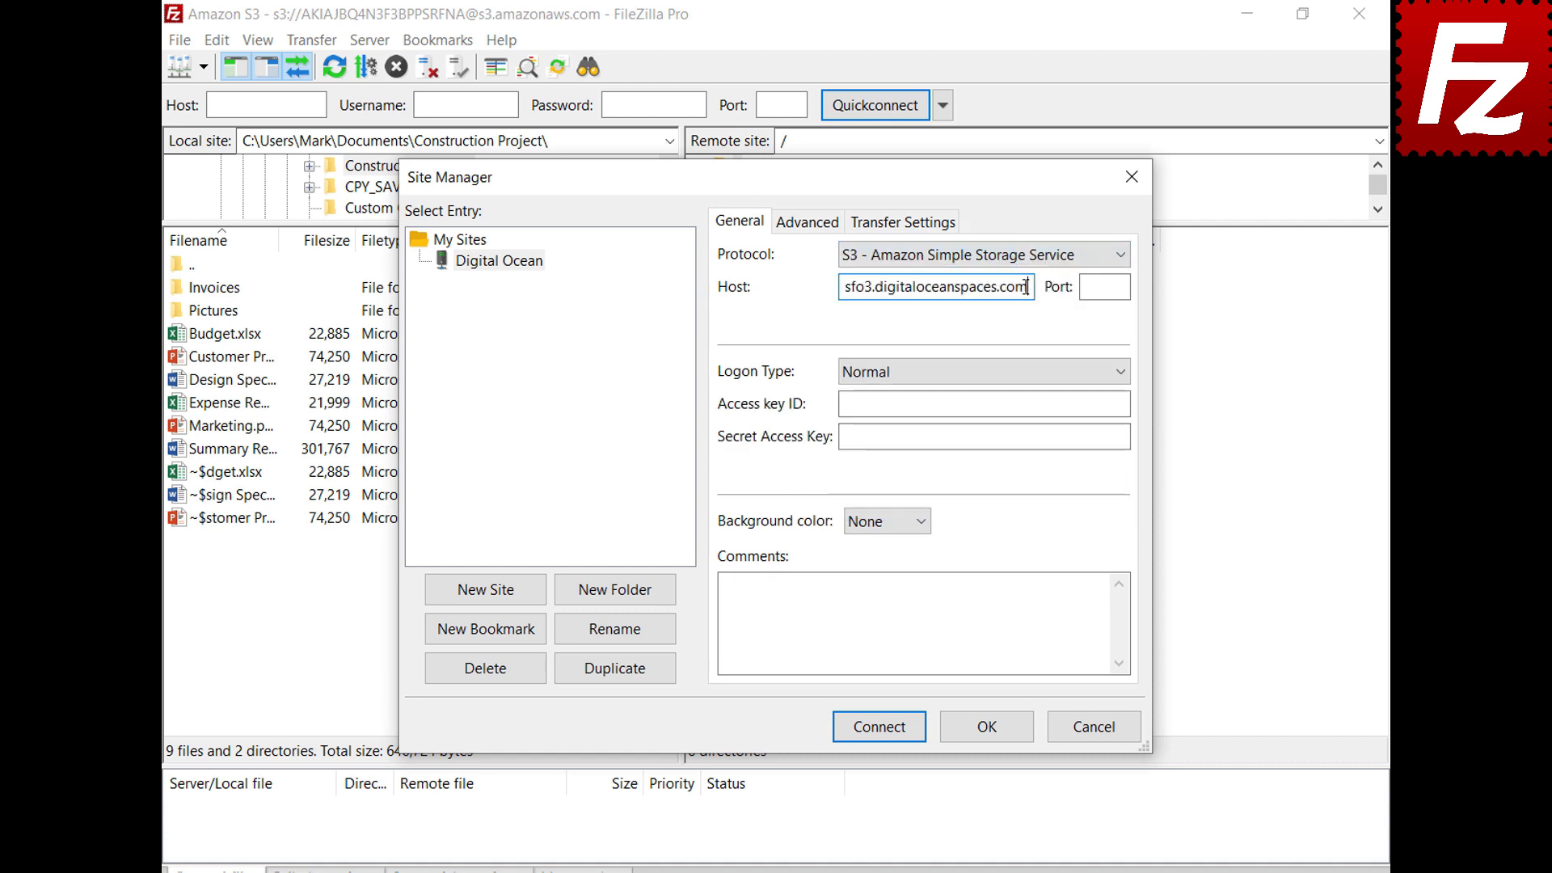
pyautogui.click(1125, 403)
pyautogui.hotkey('ctrl', 'v')
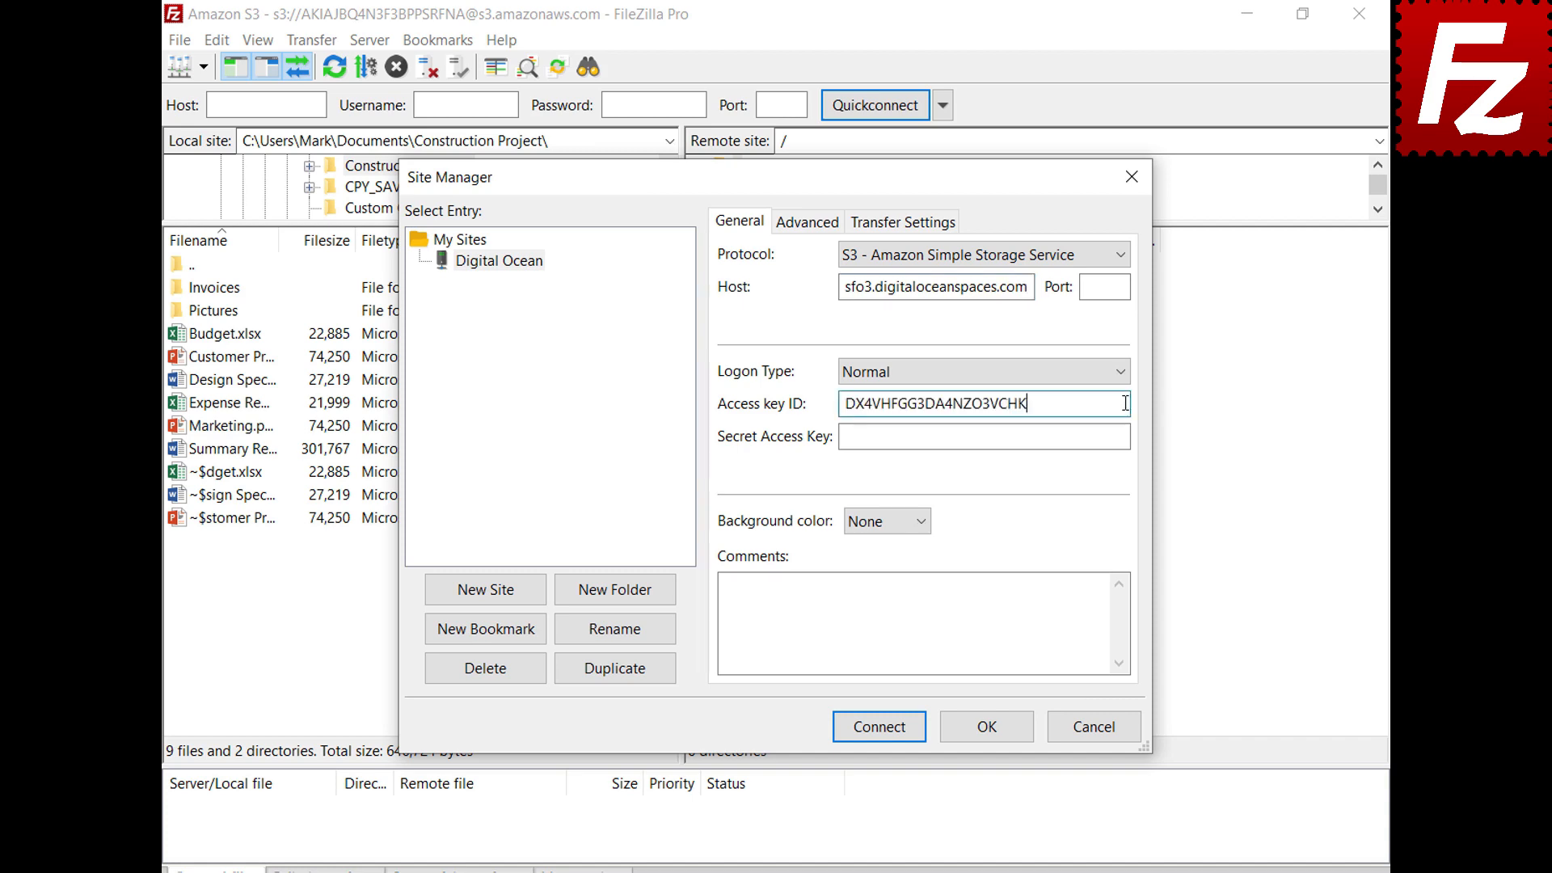
pyautogui.click(1122, 439)
pyautogui.hotkey('ctrl', 'v')
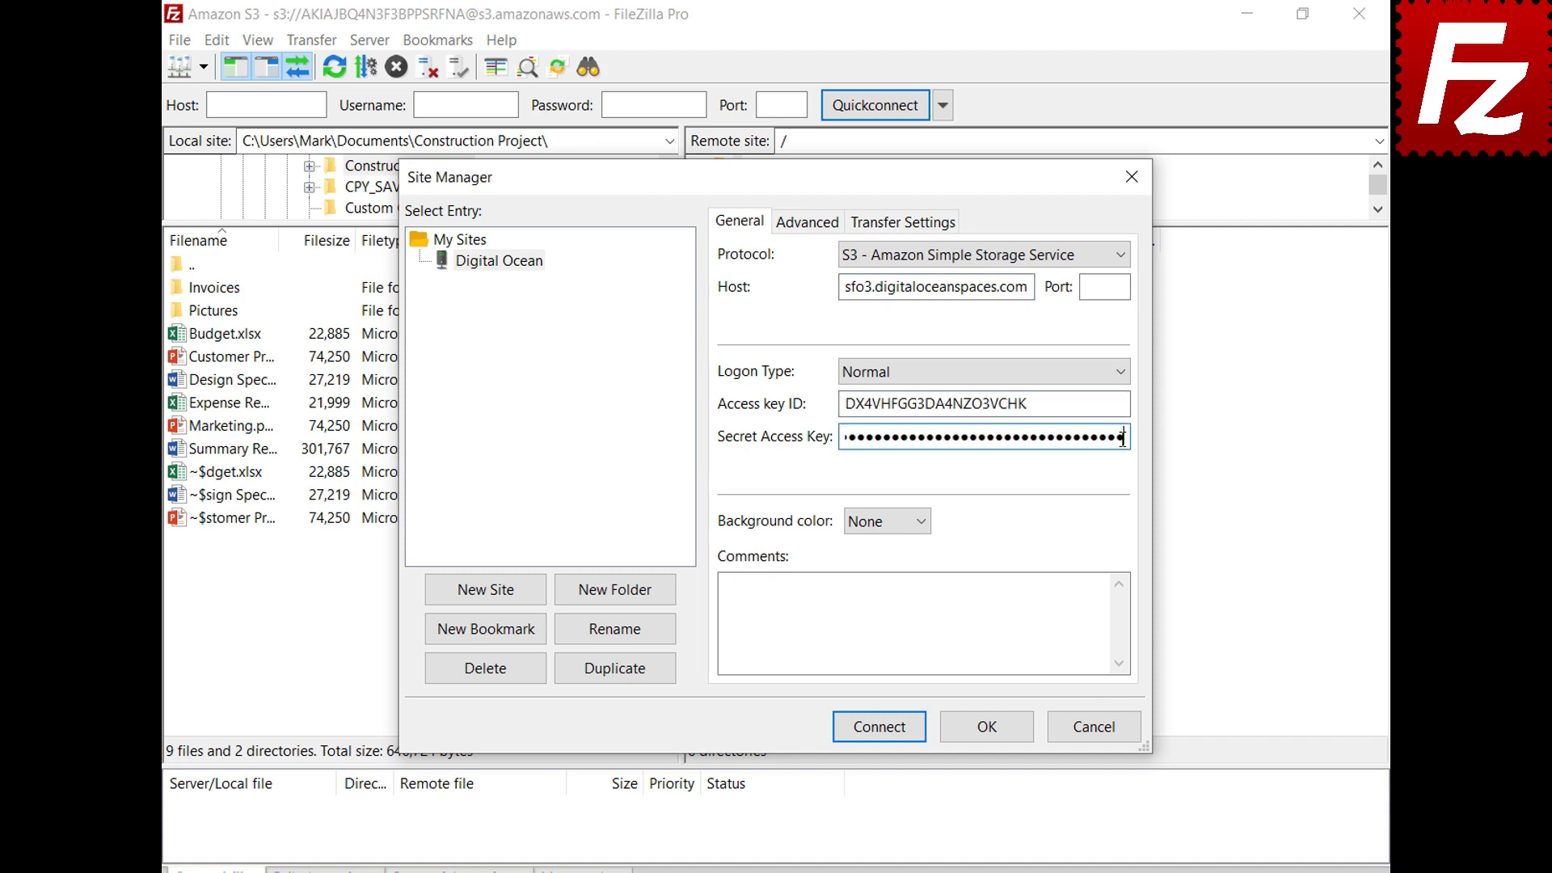
pyautogui.click(883, 730)
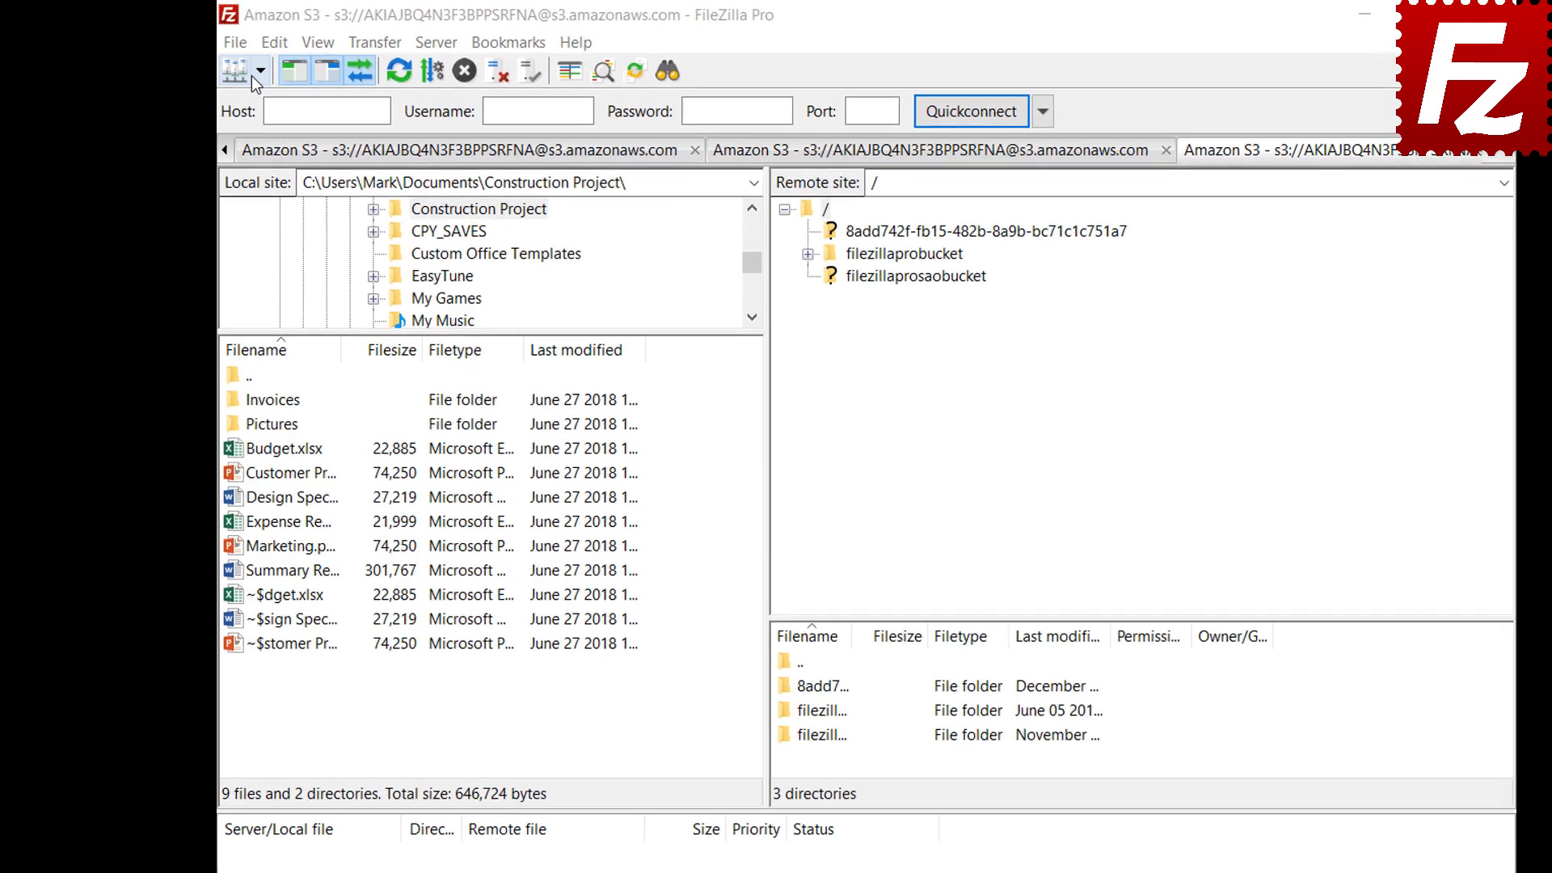
# Connect to the saved Amazon S3 site and open filezillaprobucket's S3 Bucket Lifecycle Policies
pyautogui.click(266, 73)
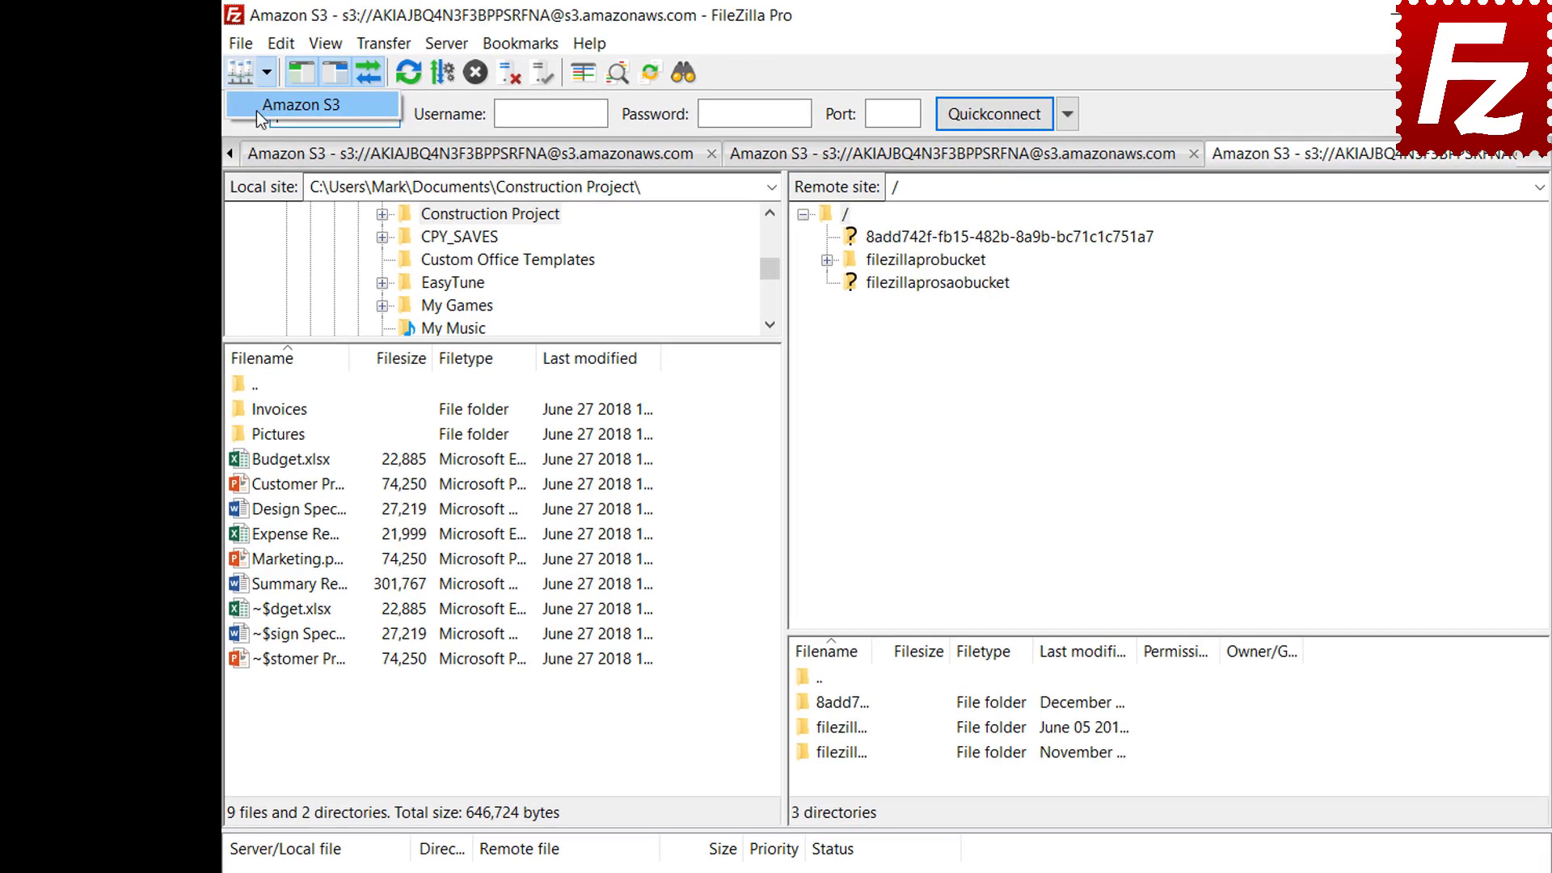
pyautogui.click(256, 110)
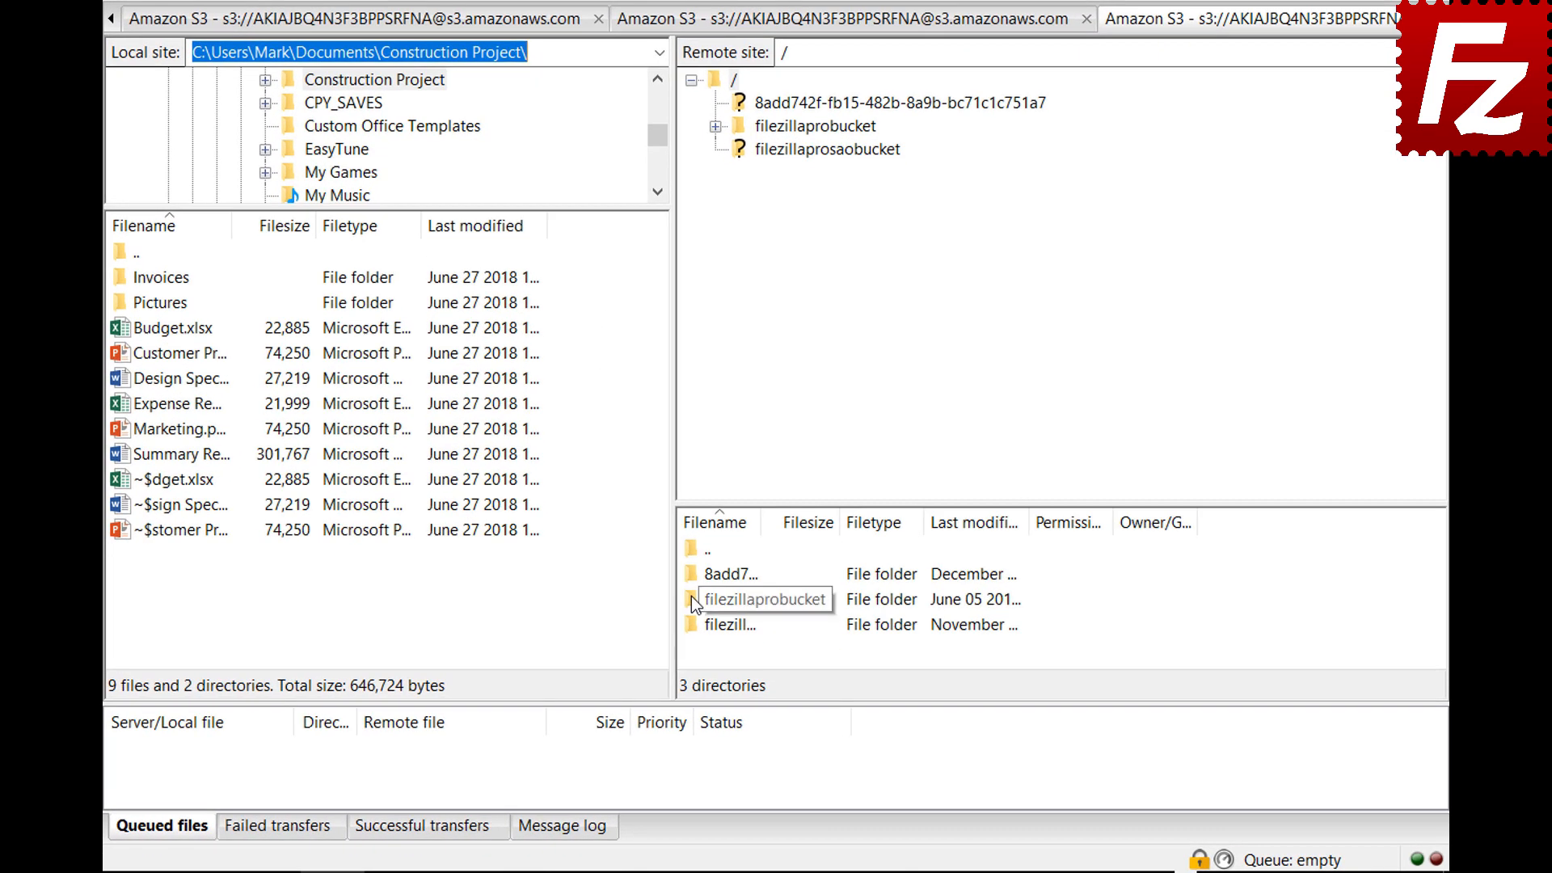
pyautogui.rightClick(691, 599)
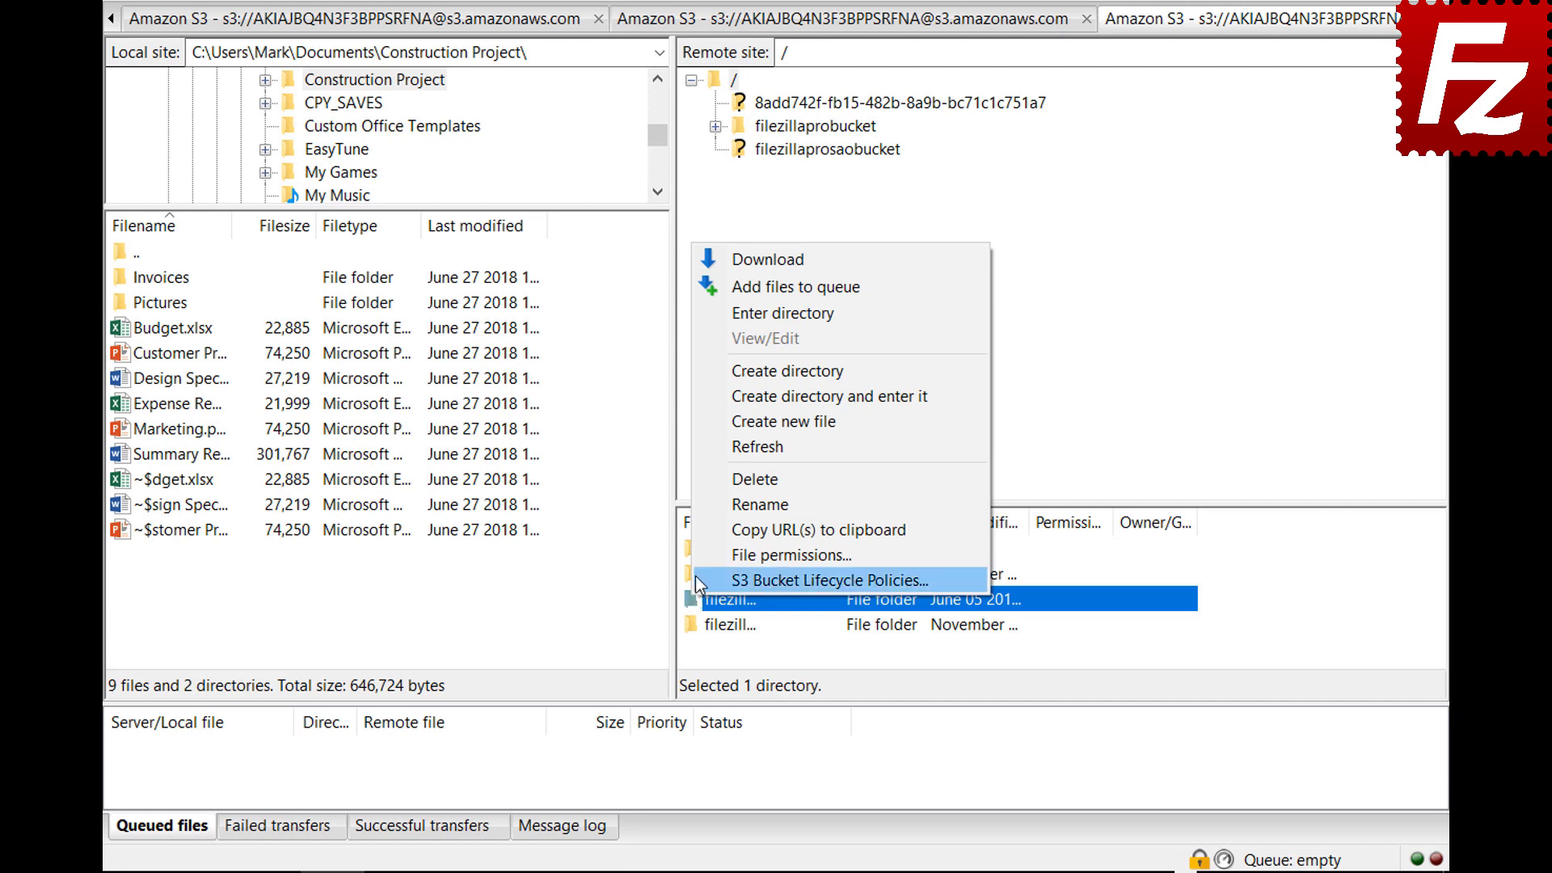
pyautogui.click(695, 577)
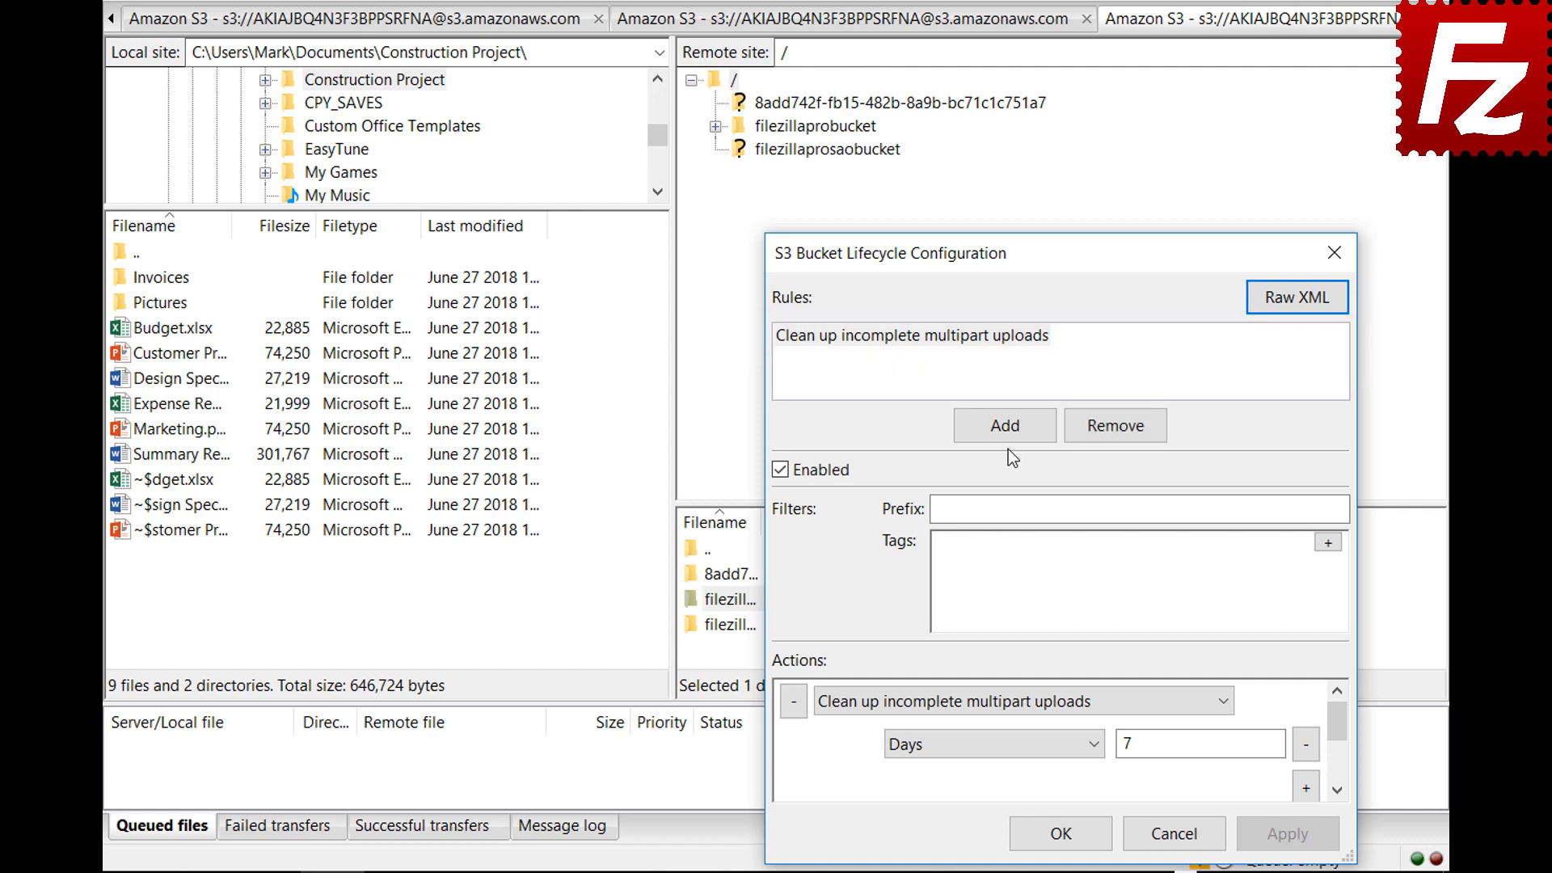
# Add a lifecycle rule named 'Archive old site images' filtered on prefix images/
pyautogui.click(1003, 424)
pyautogui.write('Archive old site images')
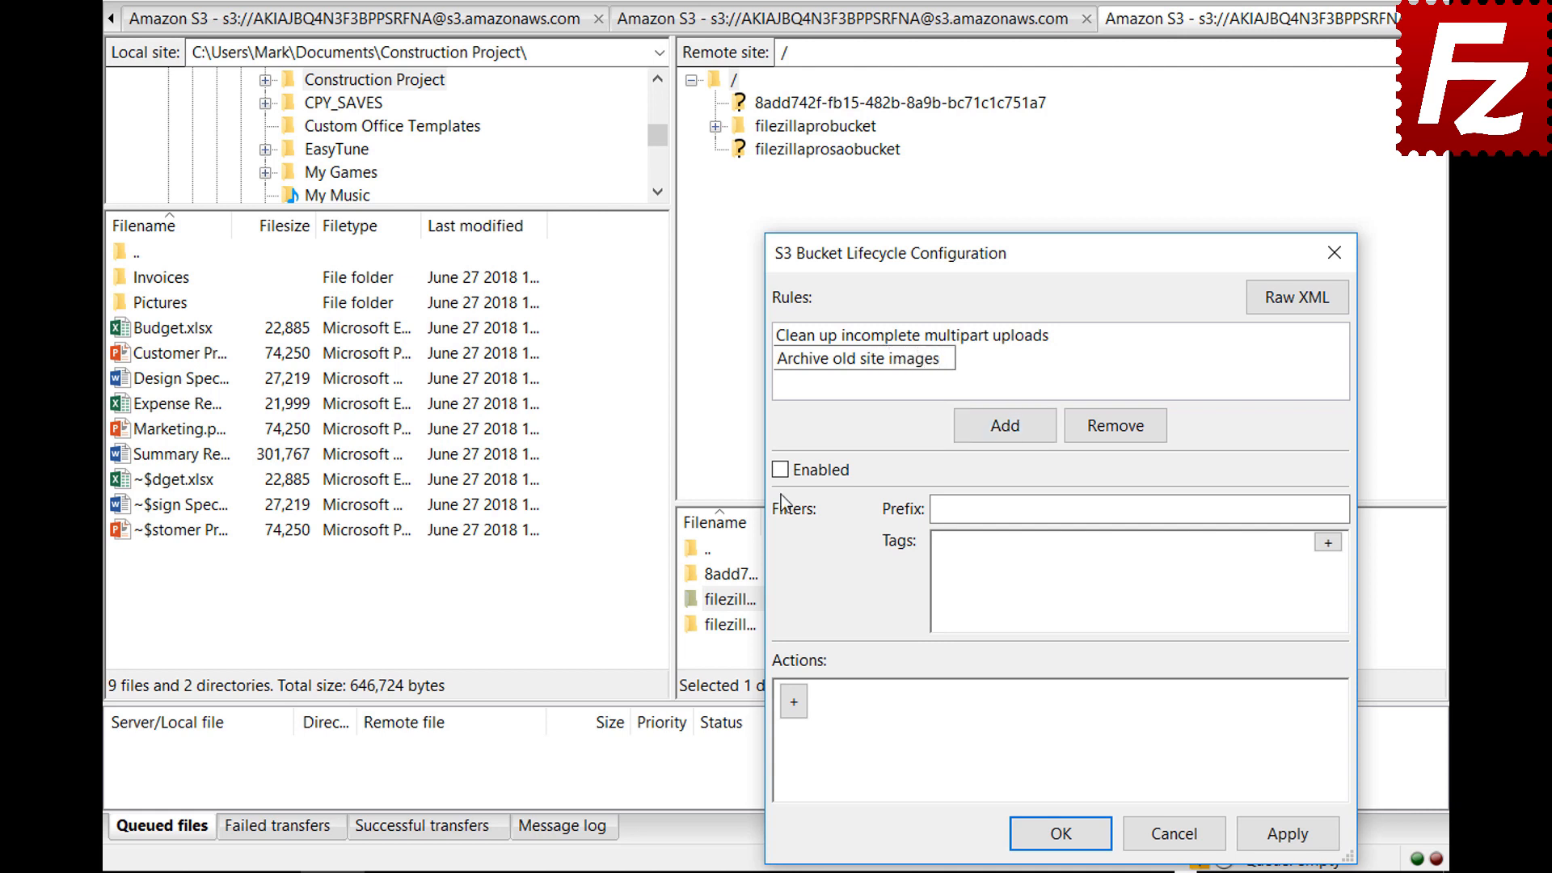
pyautogui.press('Return')
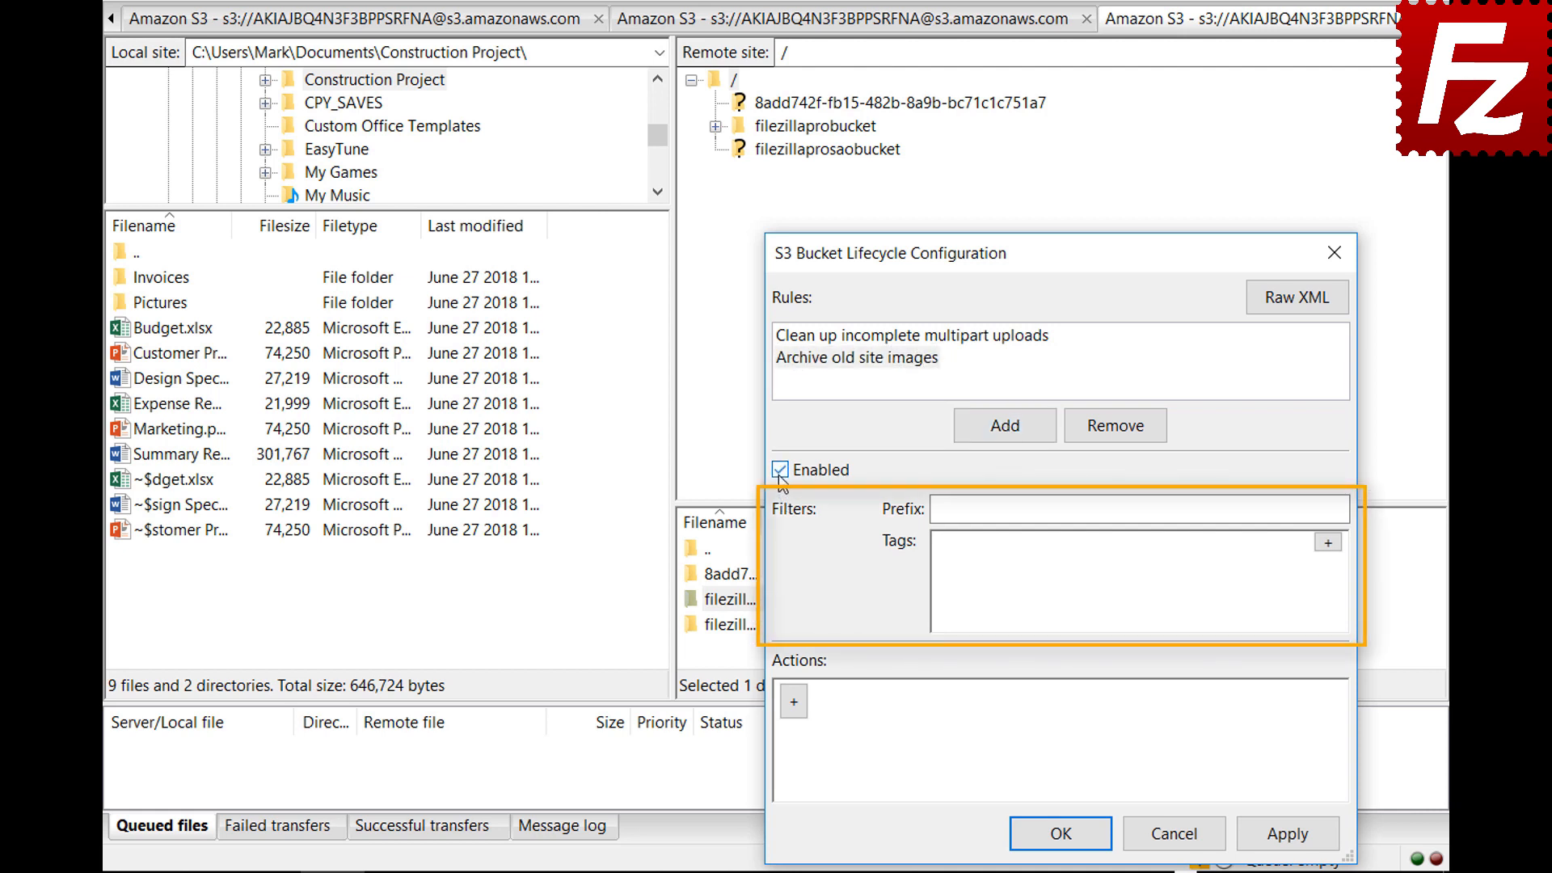
pyautogui.click(1188, 509)
pyautogui.write('images')
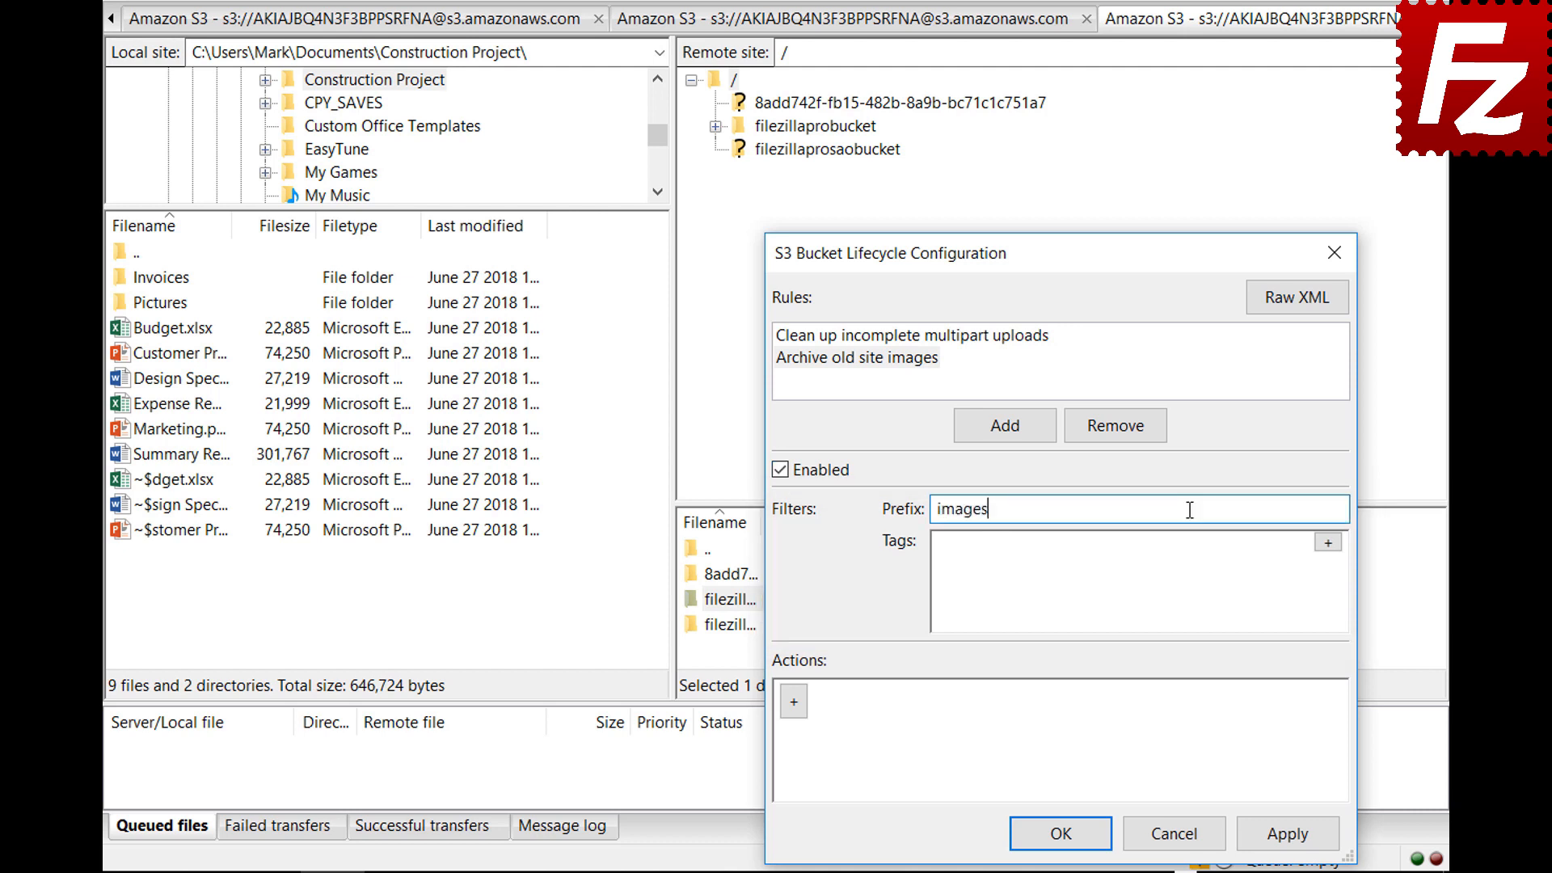
pyautogui.write('/')
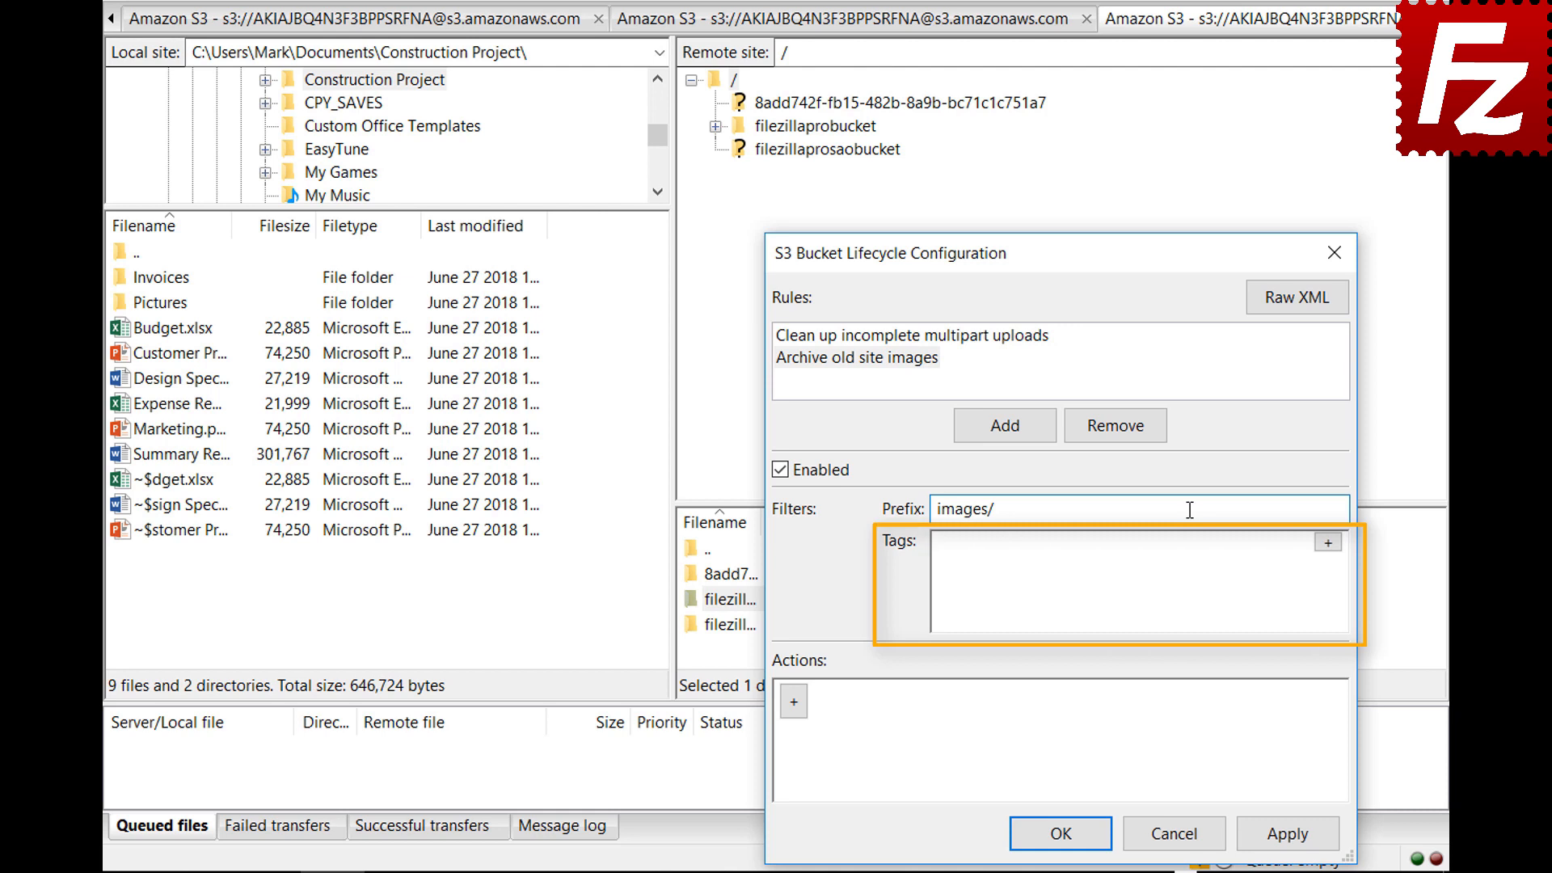
# Add a tag filter to the rule with key location and value site
pyautogui.click(1328, 542)
pyautogui.click(1146, 551)
pyautogui.write('location')
pyautogui.click(1298, 552)
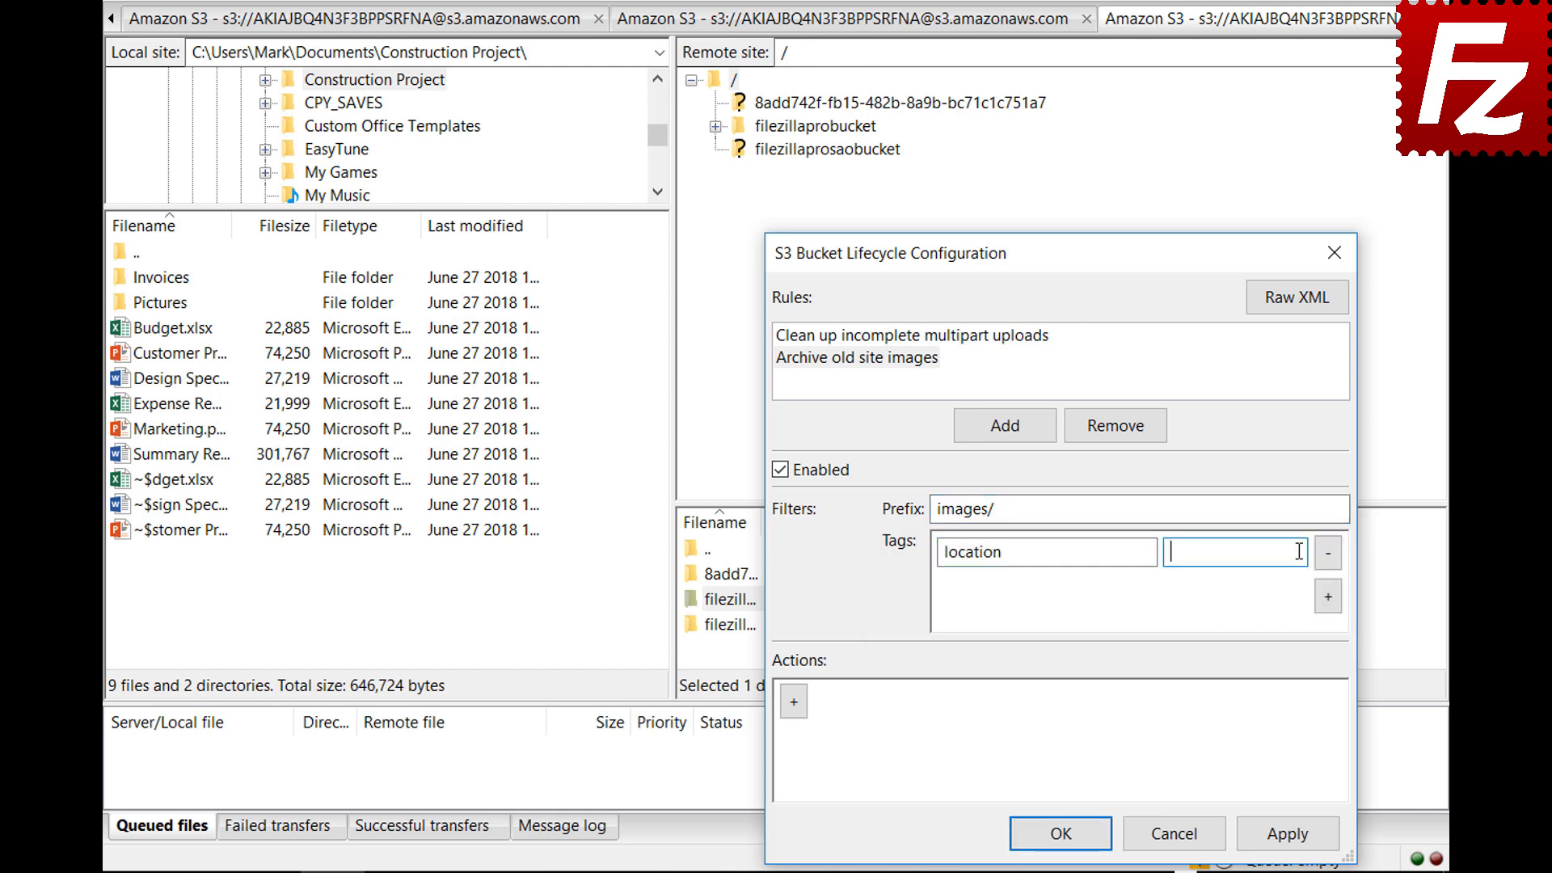
pyautogui.write('site')
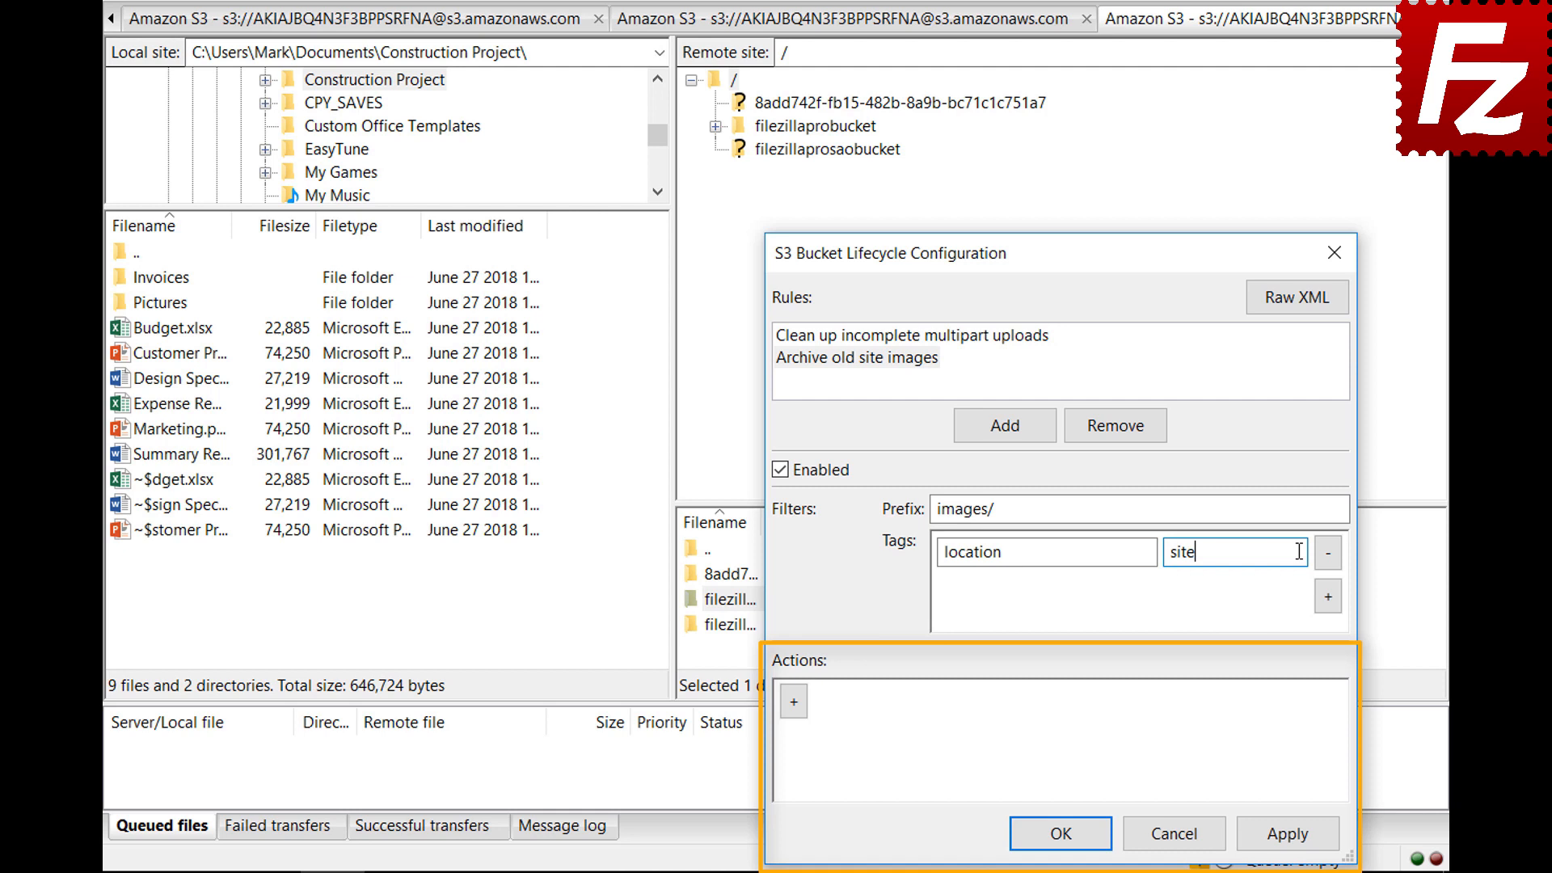
# Add a Transition (current version) action to the rule with a Days condition of 30
pyautogui.click(793, 712)
pyautogui.click(1223, 707)
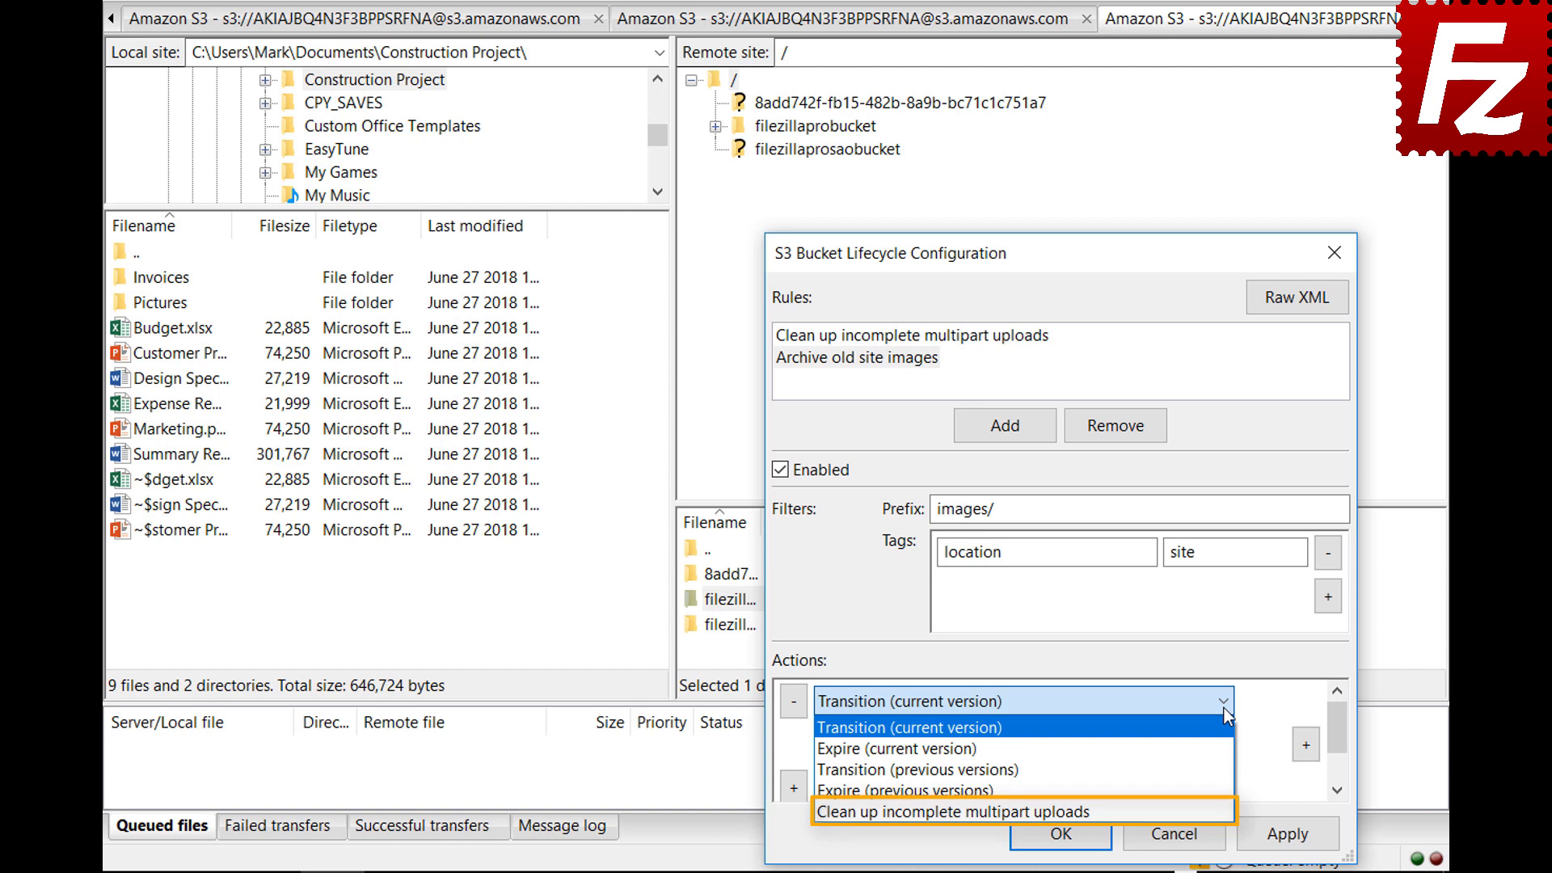
pyautogui.click(1223, 708)
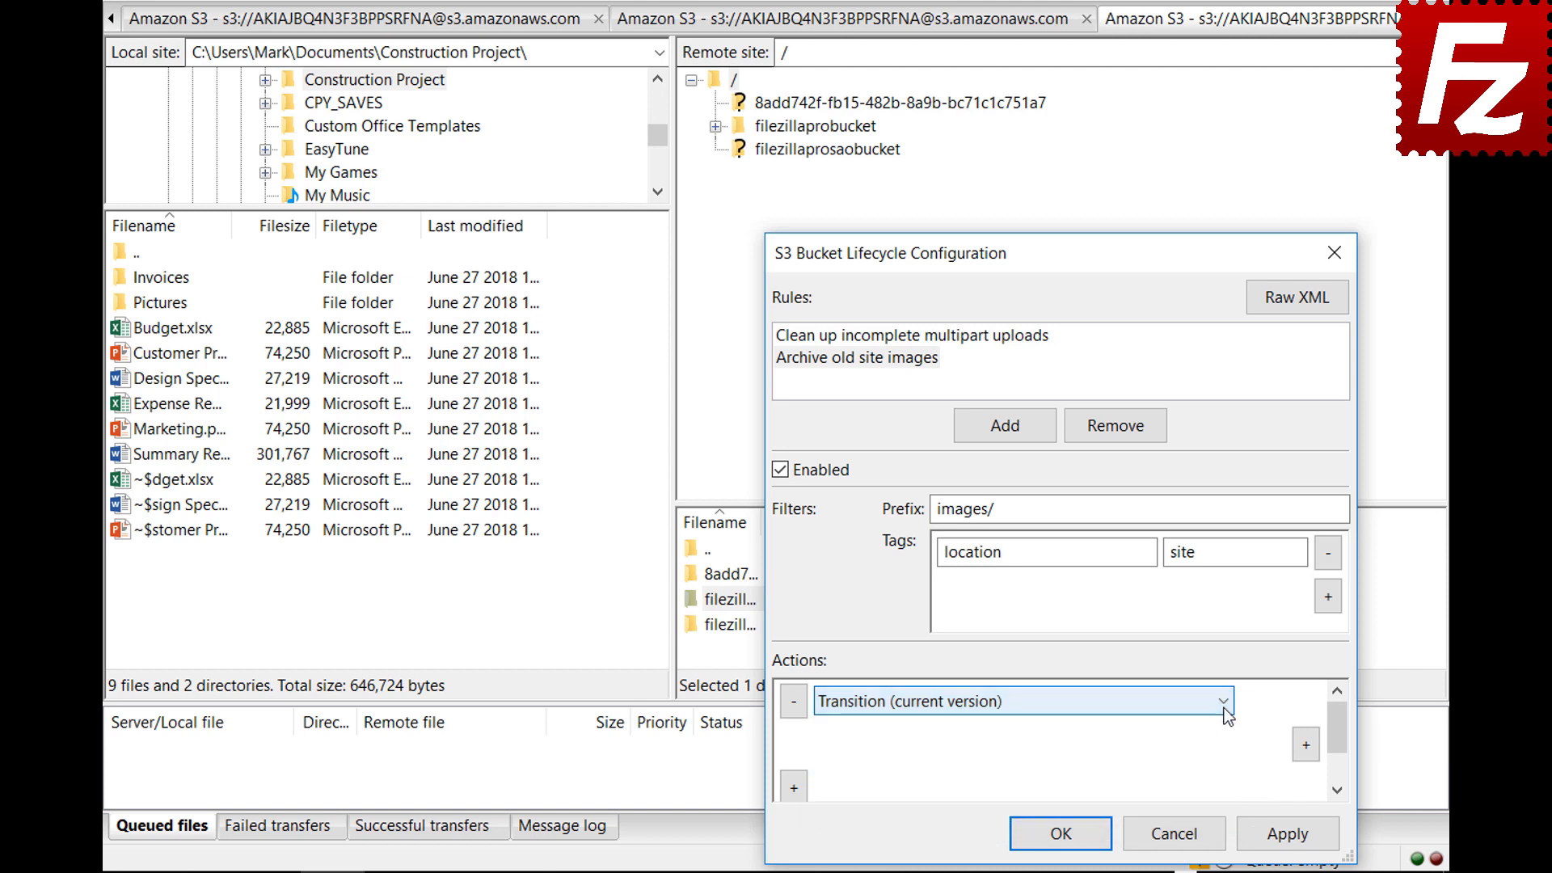
pyautogui.click(1306, 746)
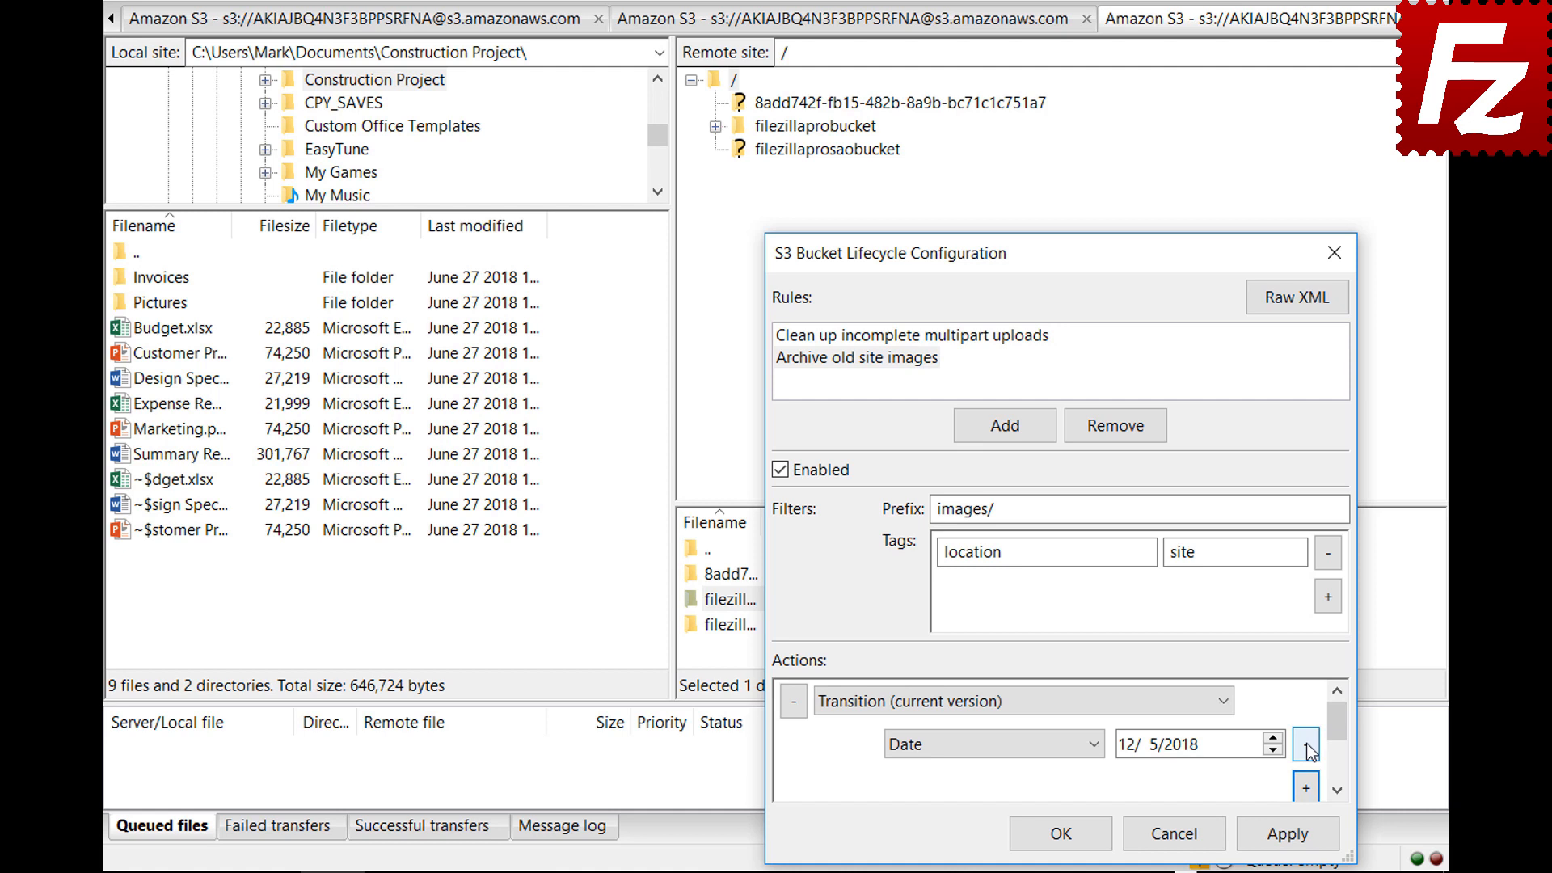
pyautogui.click(1096, 744)
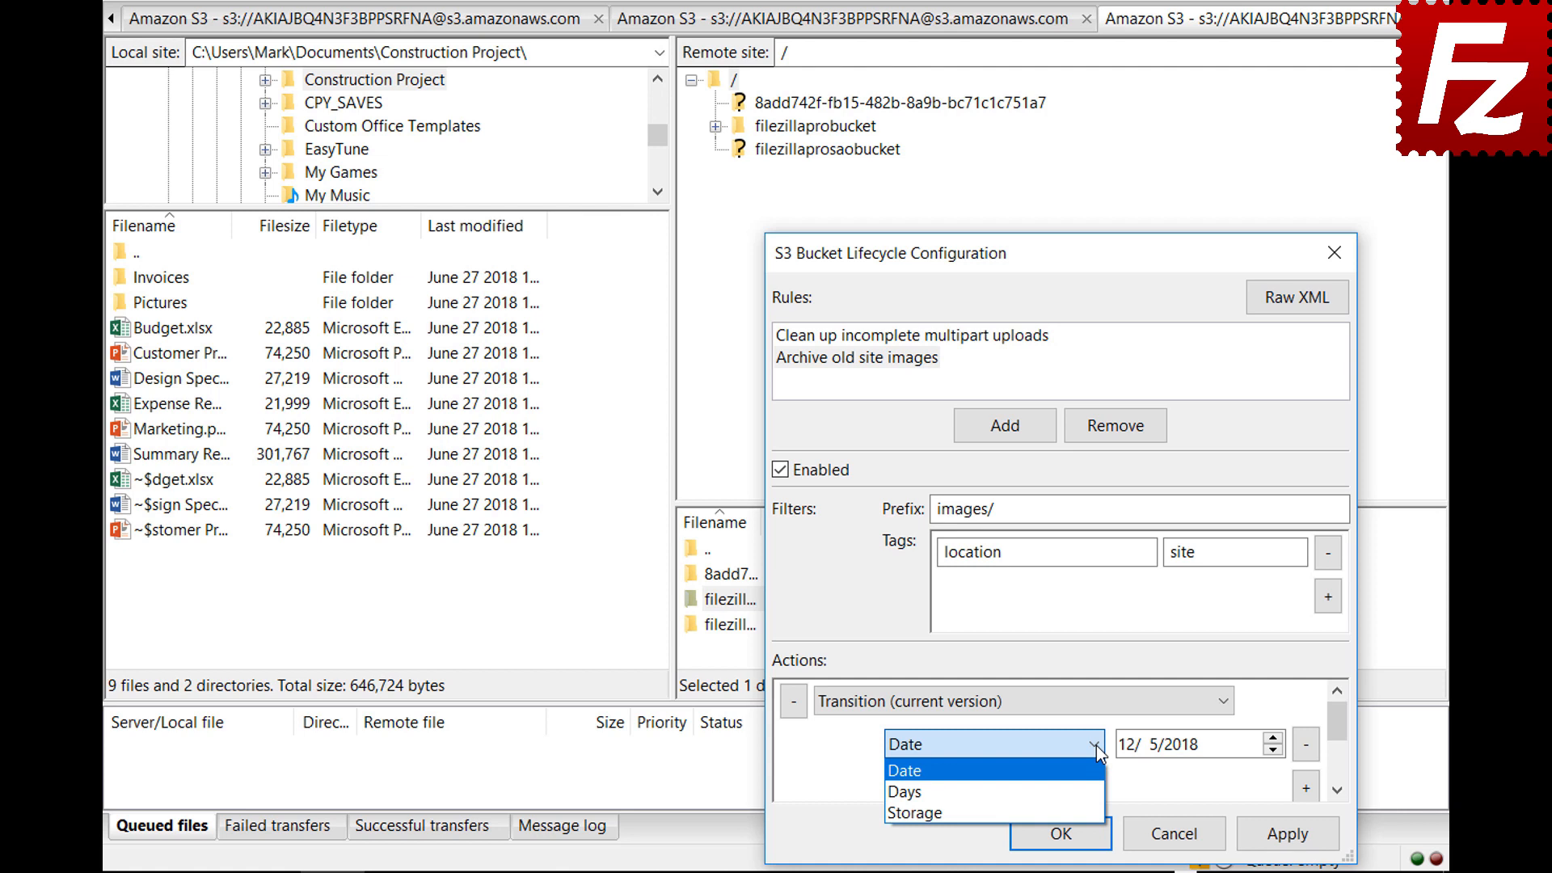
pyautogui.click(1100, 792)
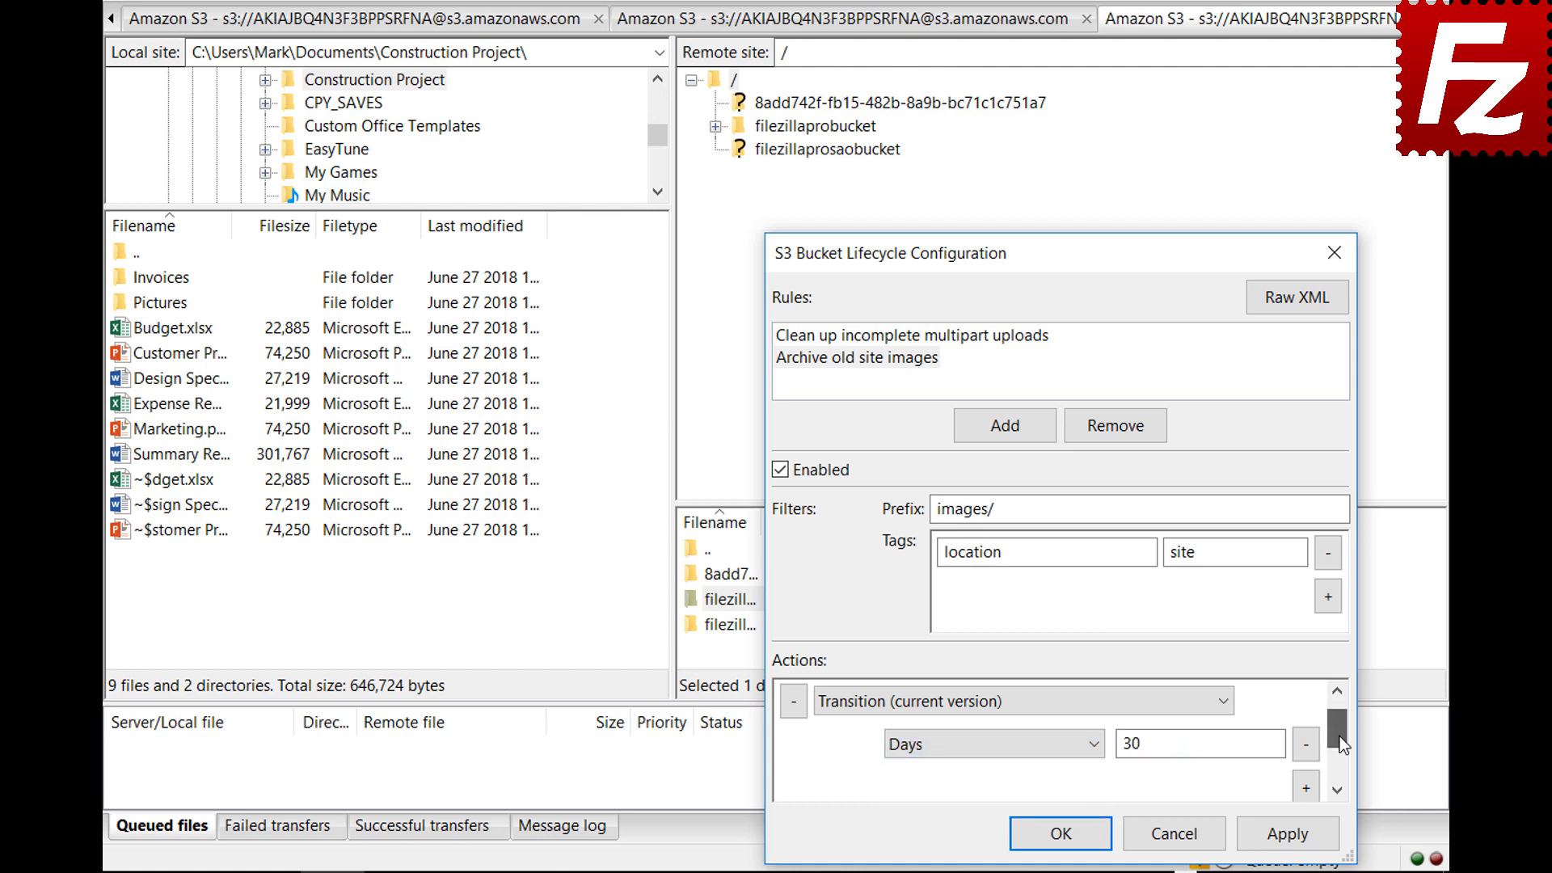
pyautogui.scroll(-1, 1340, 742)
# Add a Glacier storage class condition to the transition and save the lifecycle configuration
pyautogui.click(1306, 744)
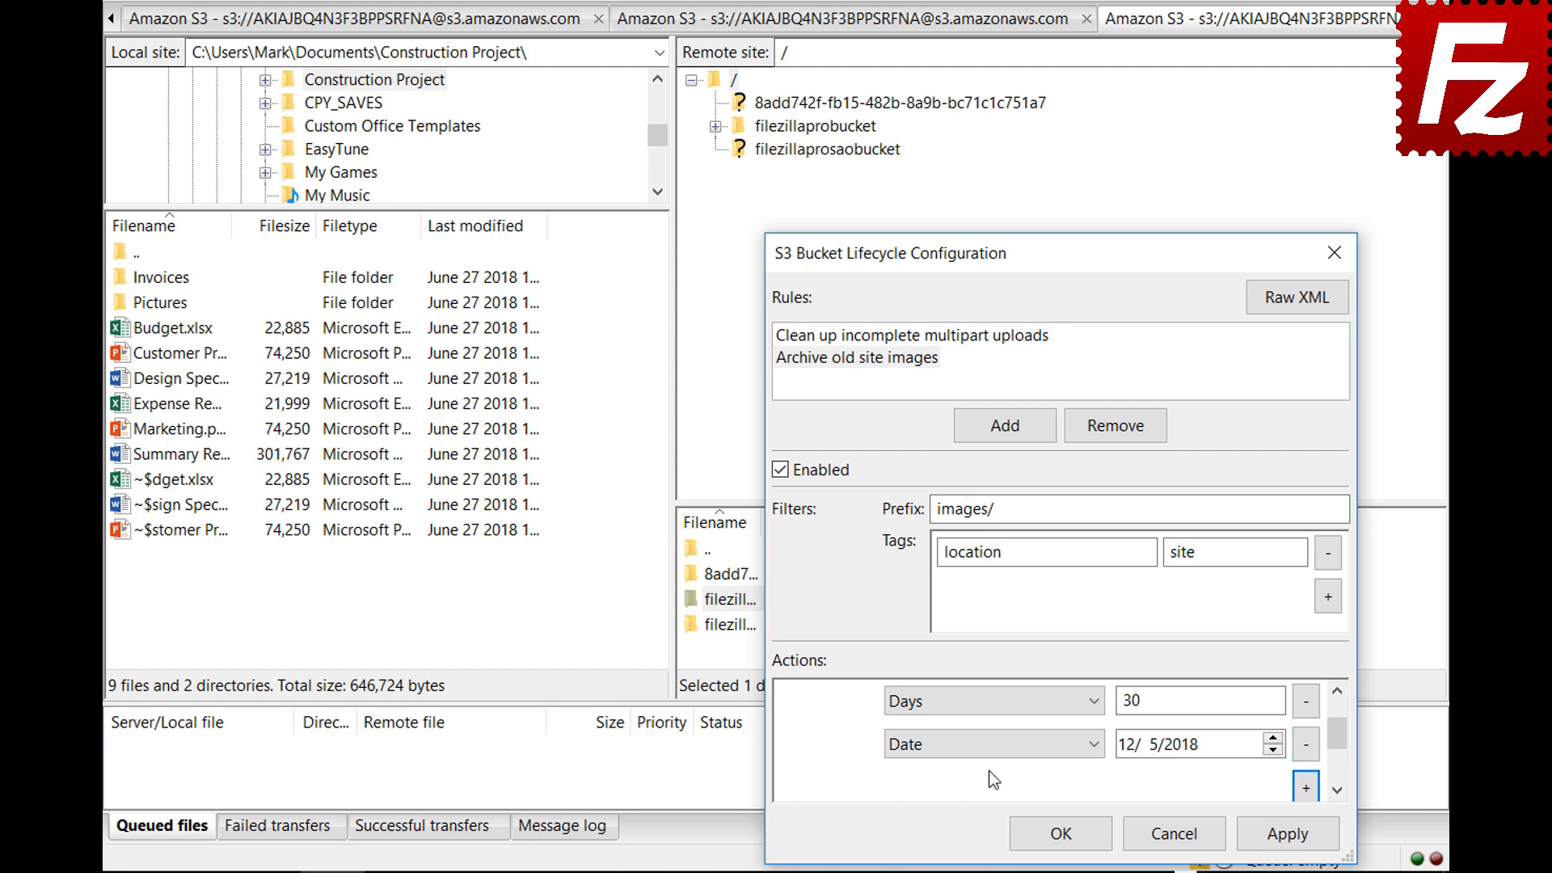
pyautogui.click(988, 744)
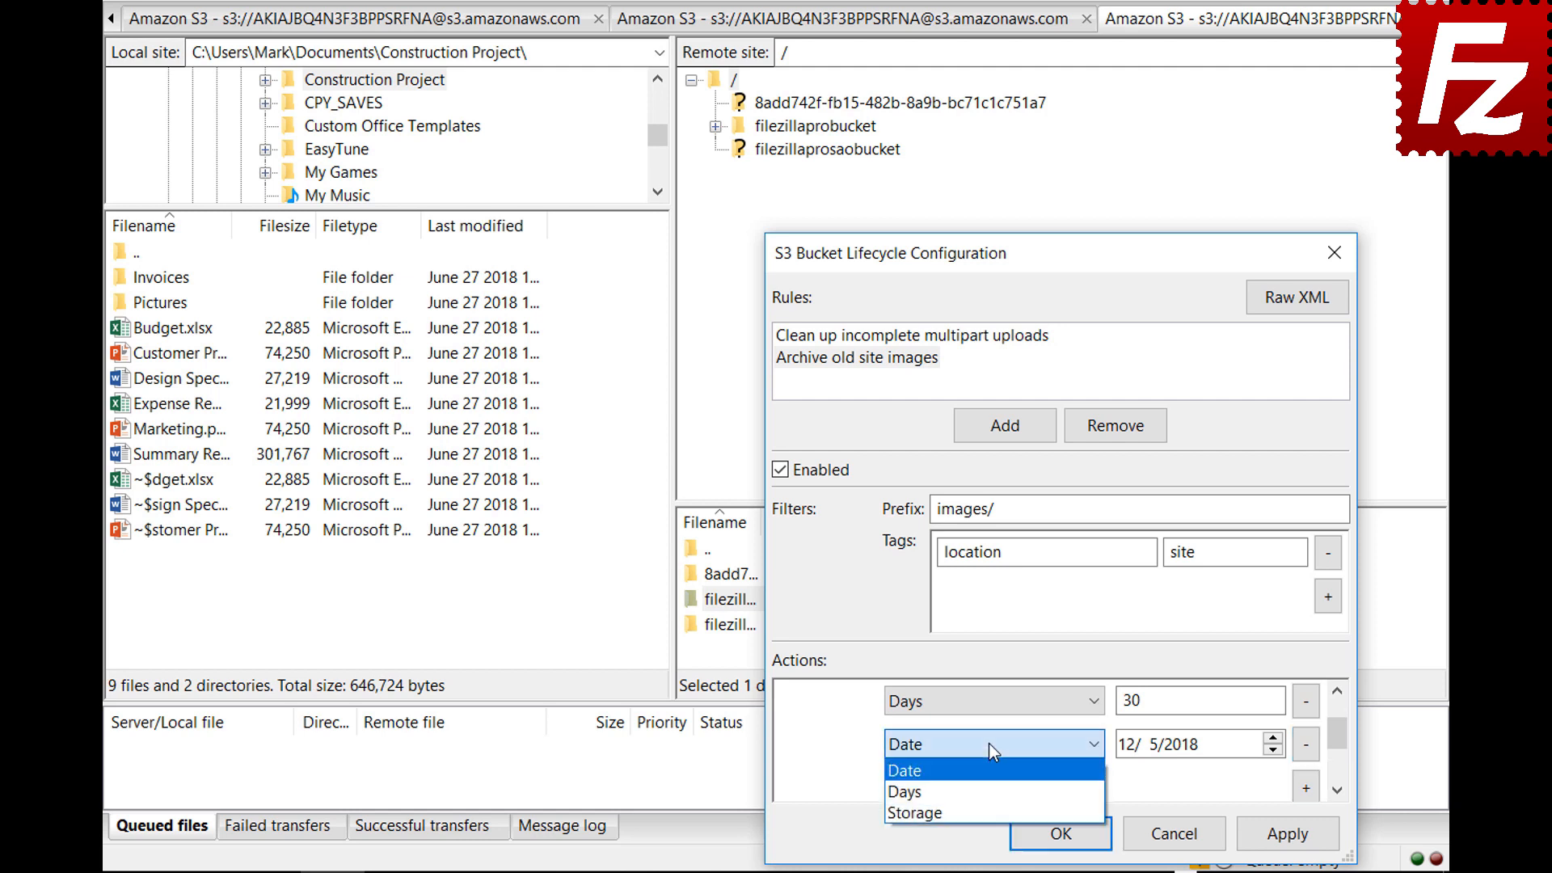
pyautogui.click(991, 808)
pyautogui.click(1165, 750)
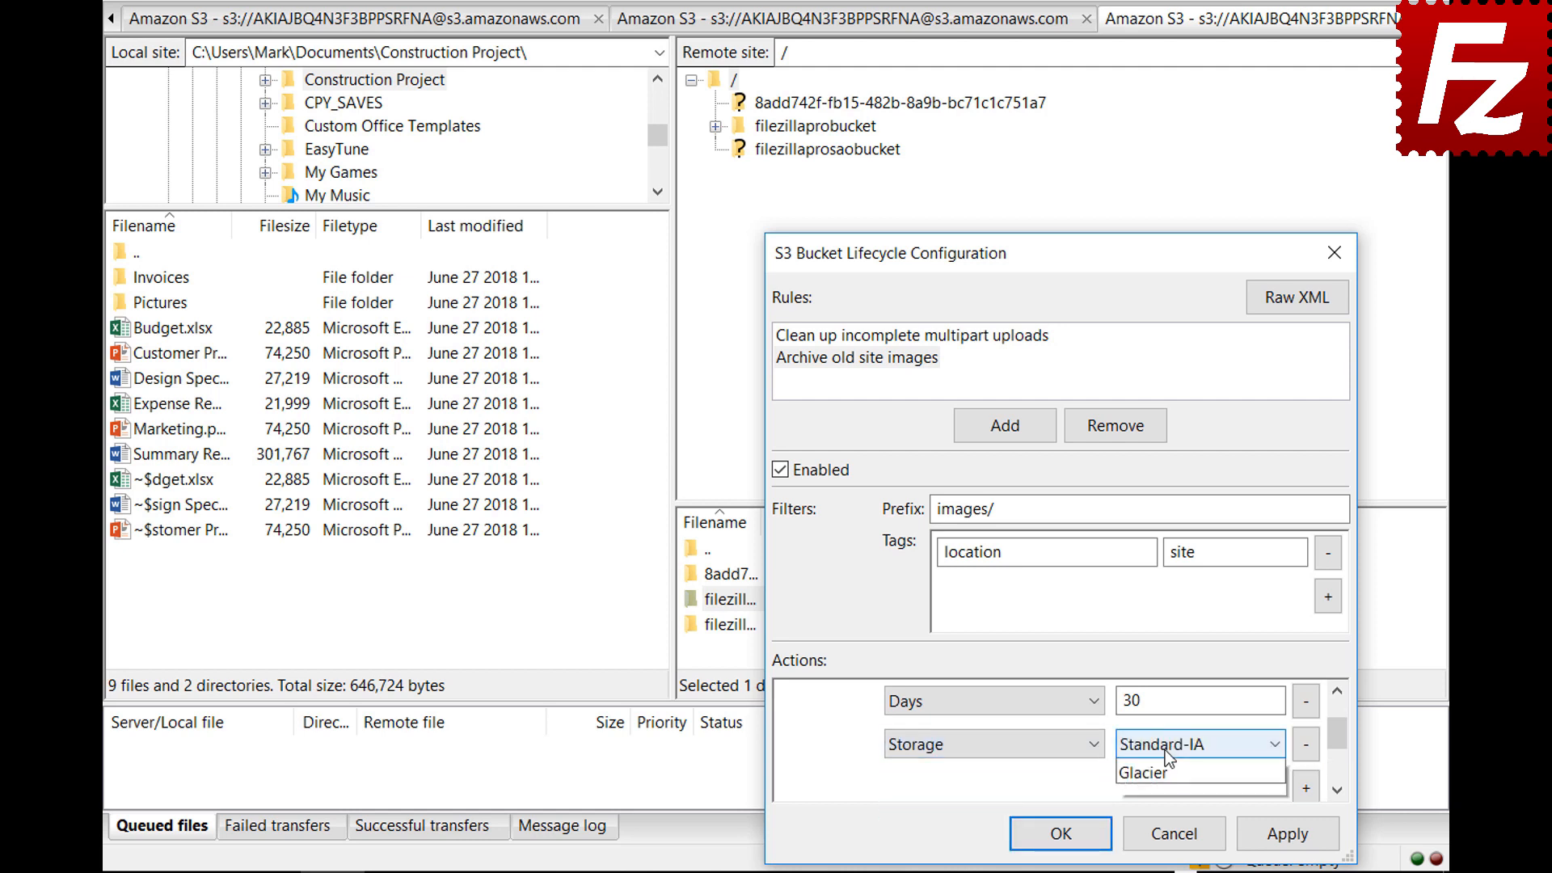
pyautogui.click(1165, 807)
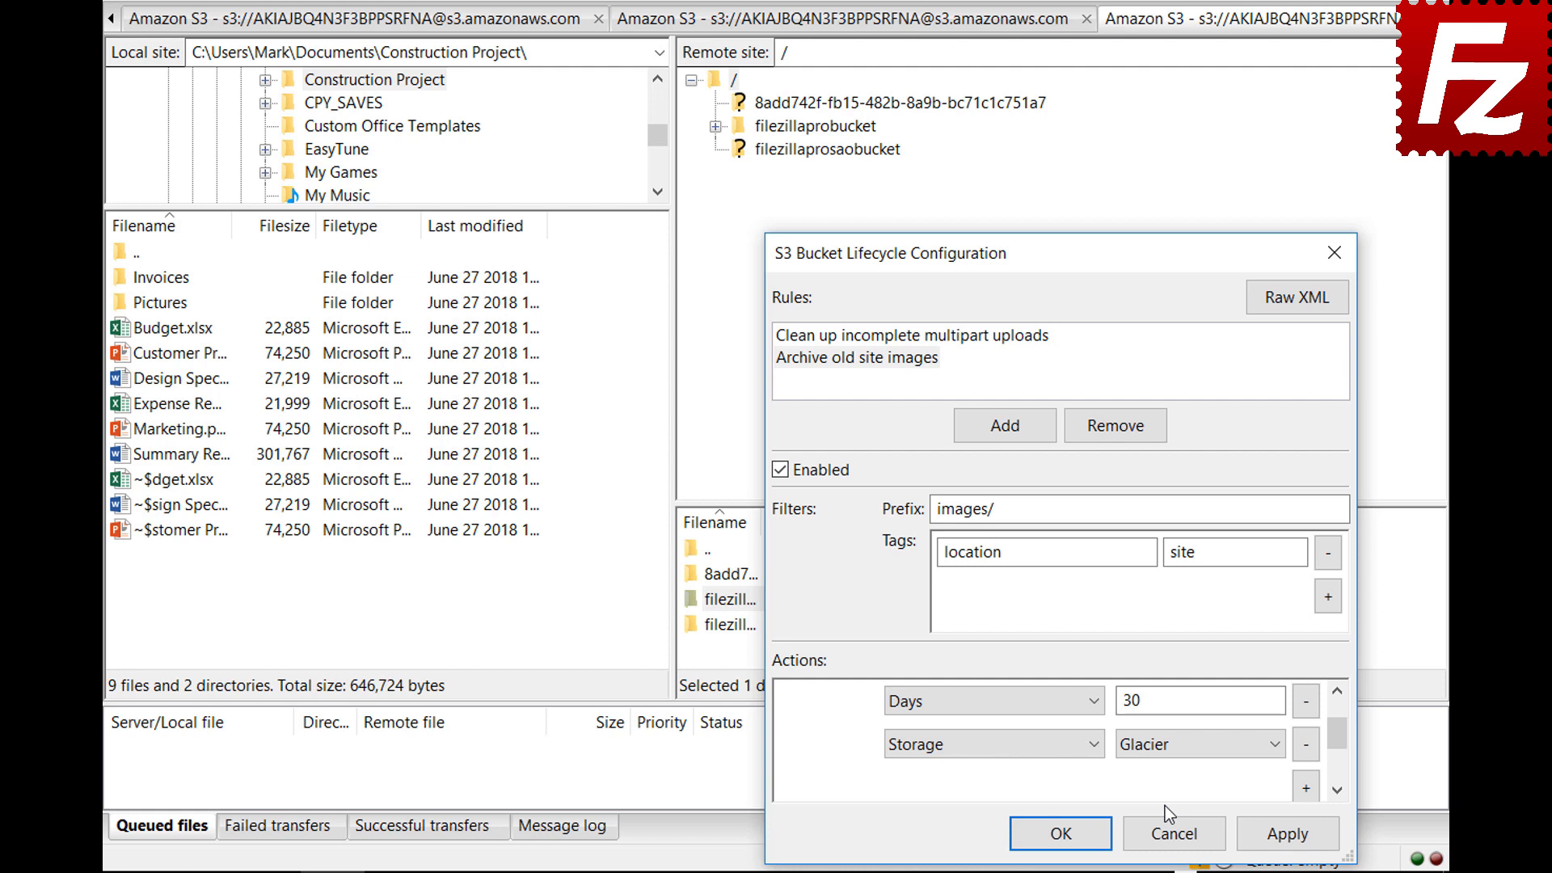
pyautogui.click(1037, 832)
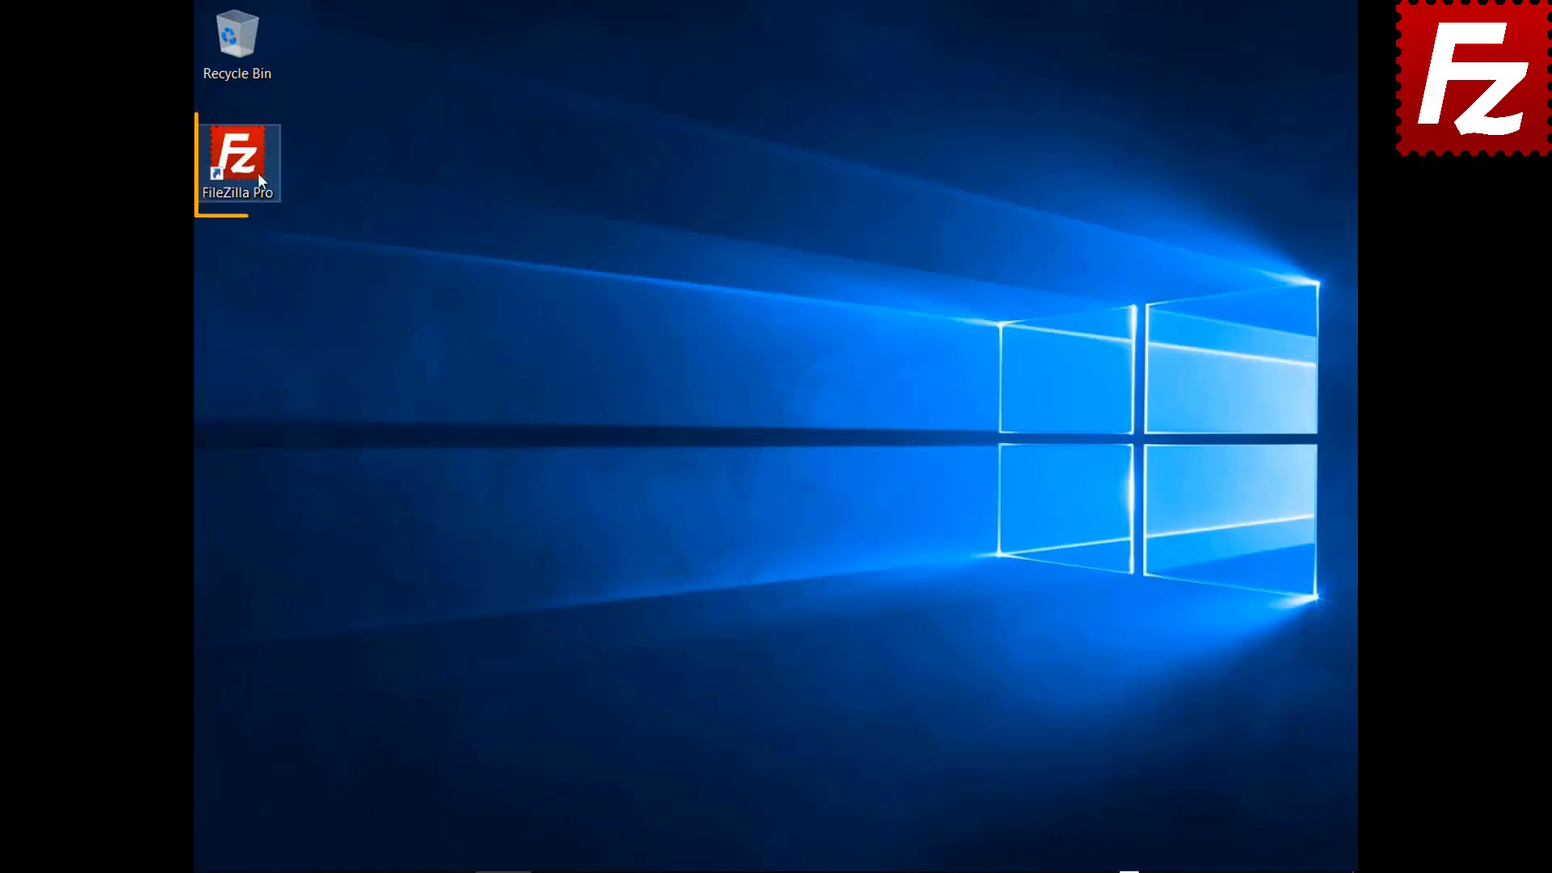
# Launch FileZilla Pro and add a Site Manager entry named 'Azure File Connection'
pyautogui.doubleClick(251, 173)
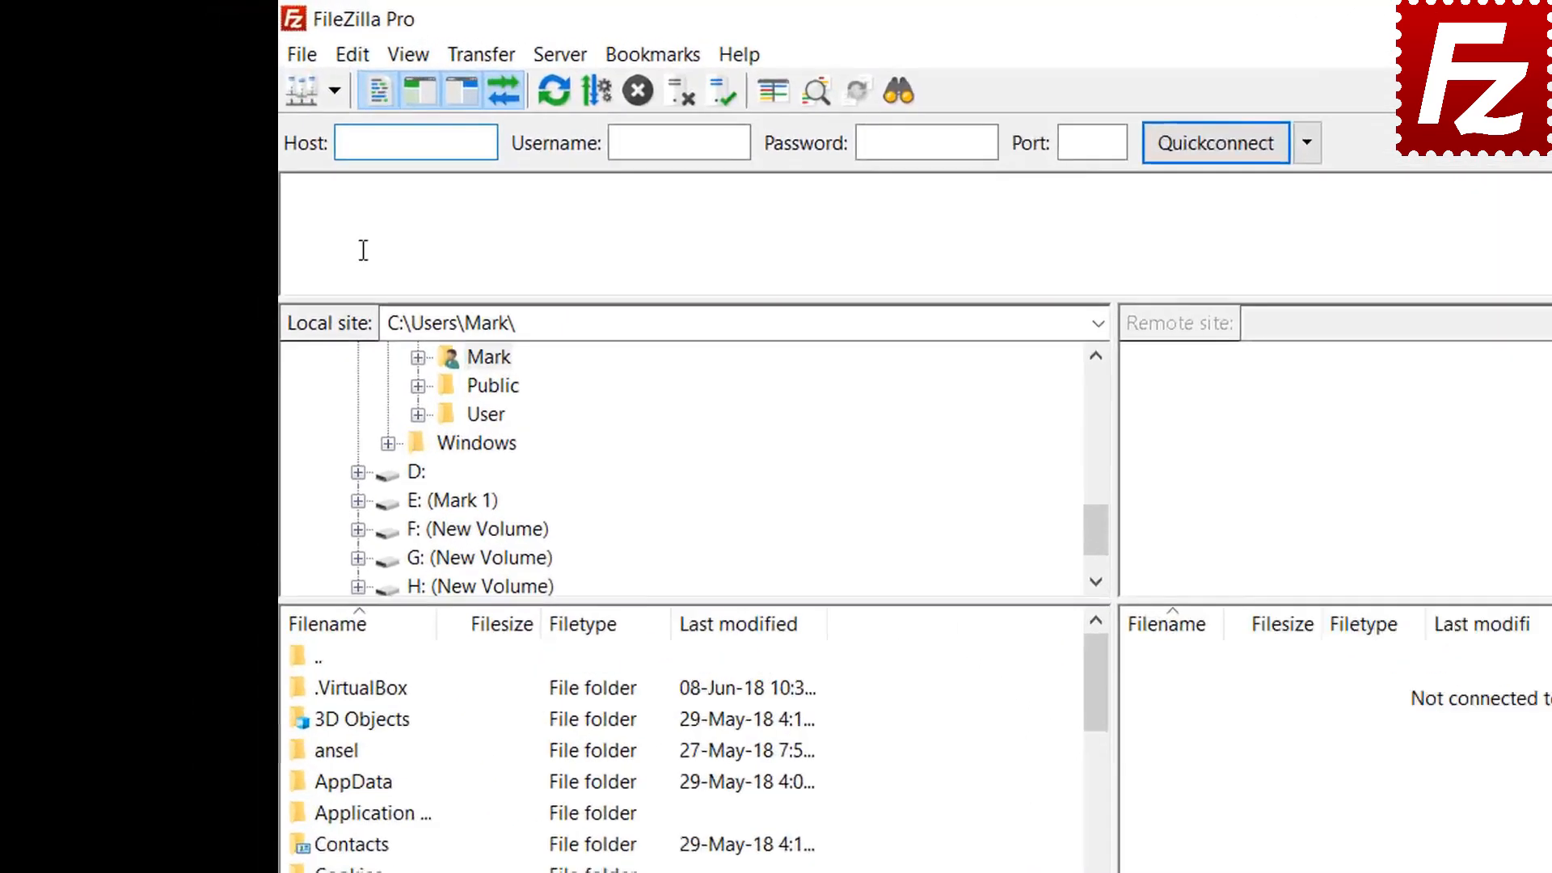
pyautogui.click(361, 71)
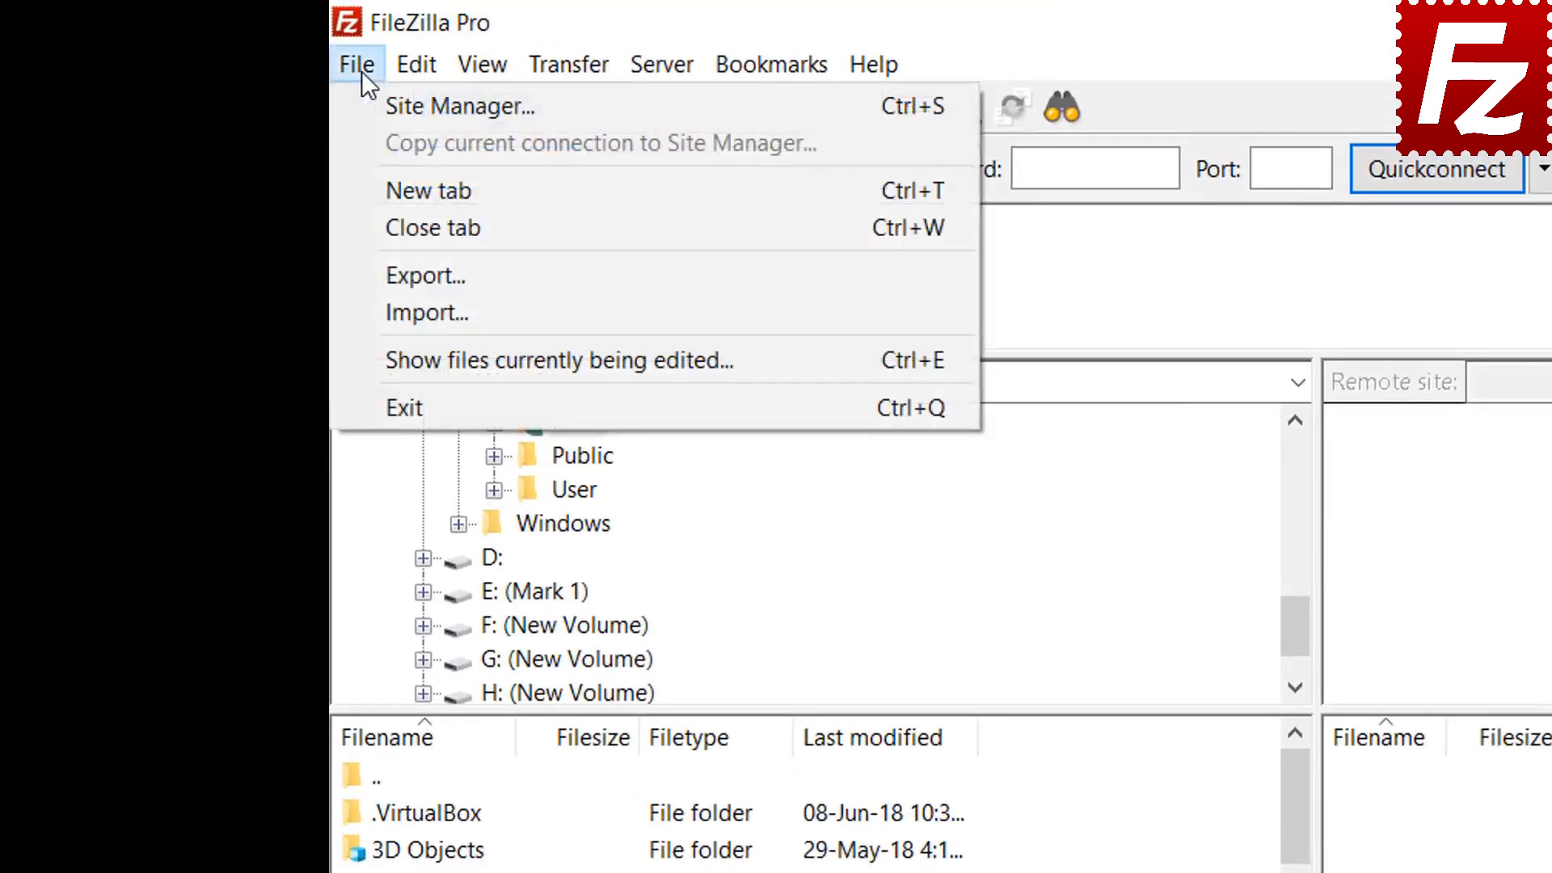
pyautogui.click(390, 106)
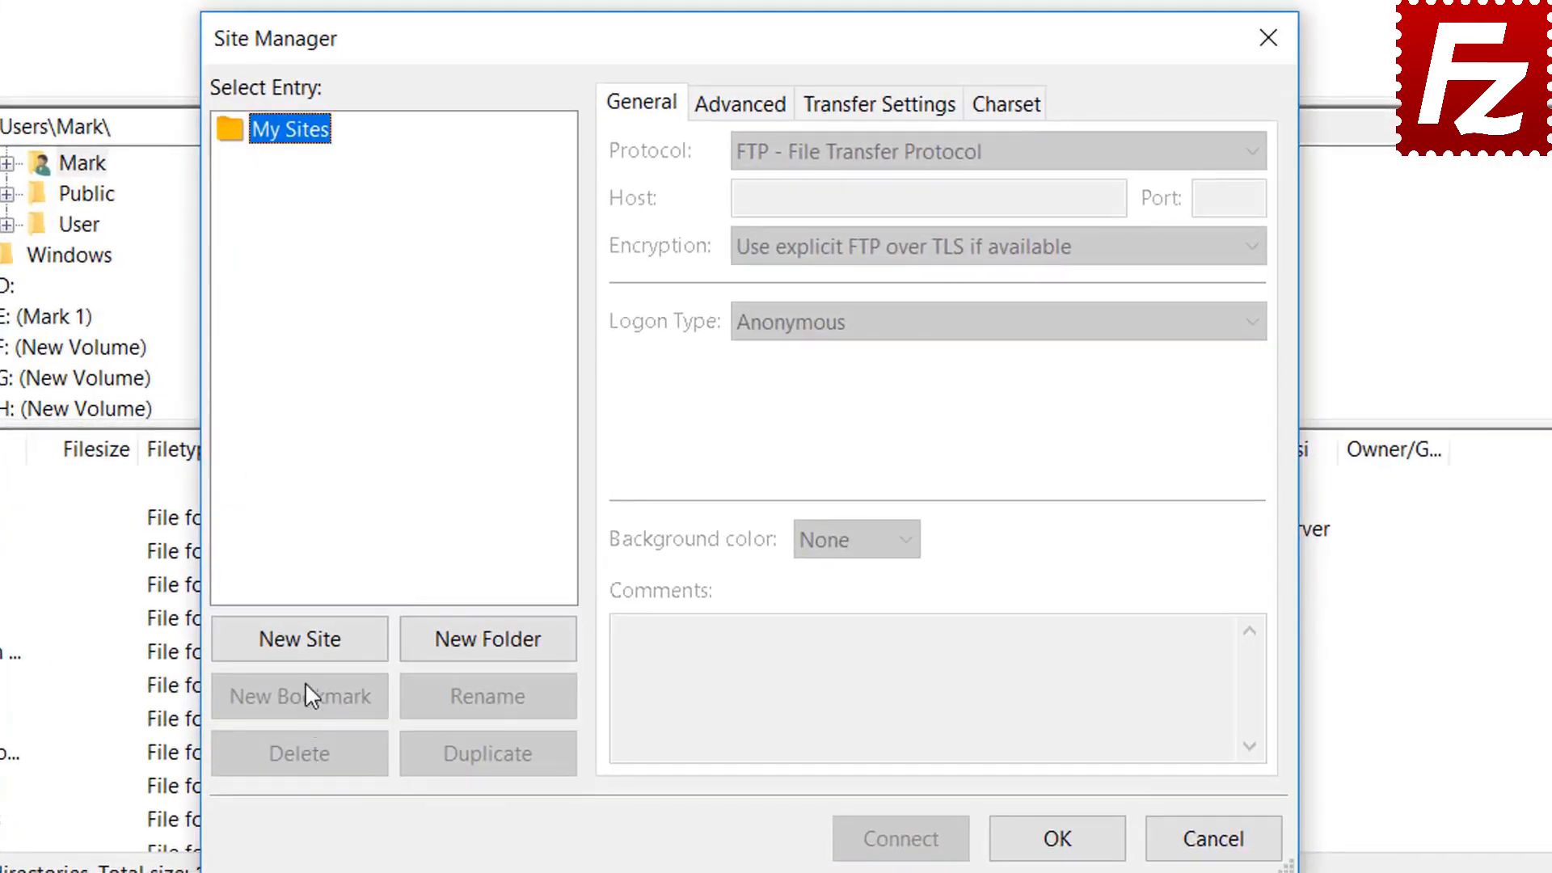
pyautogui.click(311, 640)
pyautogui.write('A')
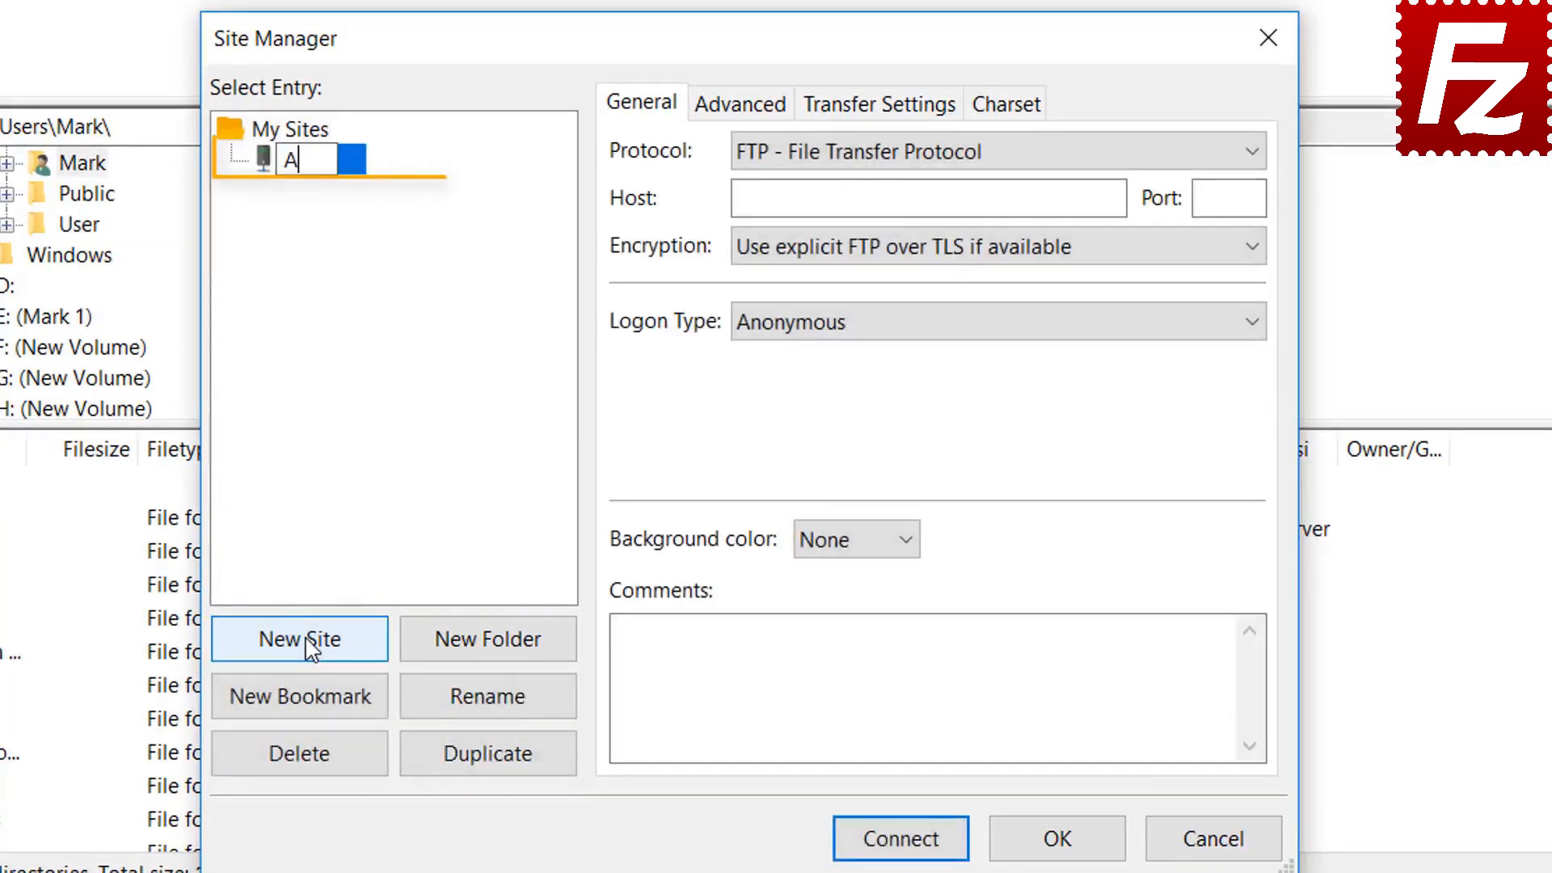
pyautogui.write('zure ')
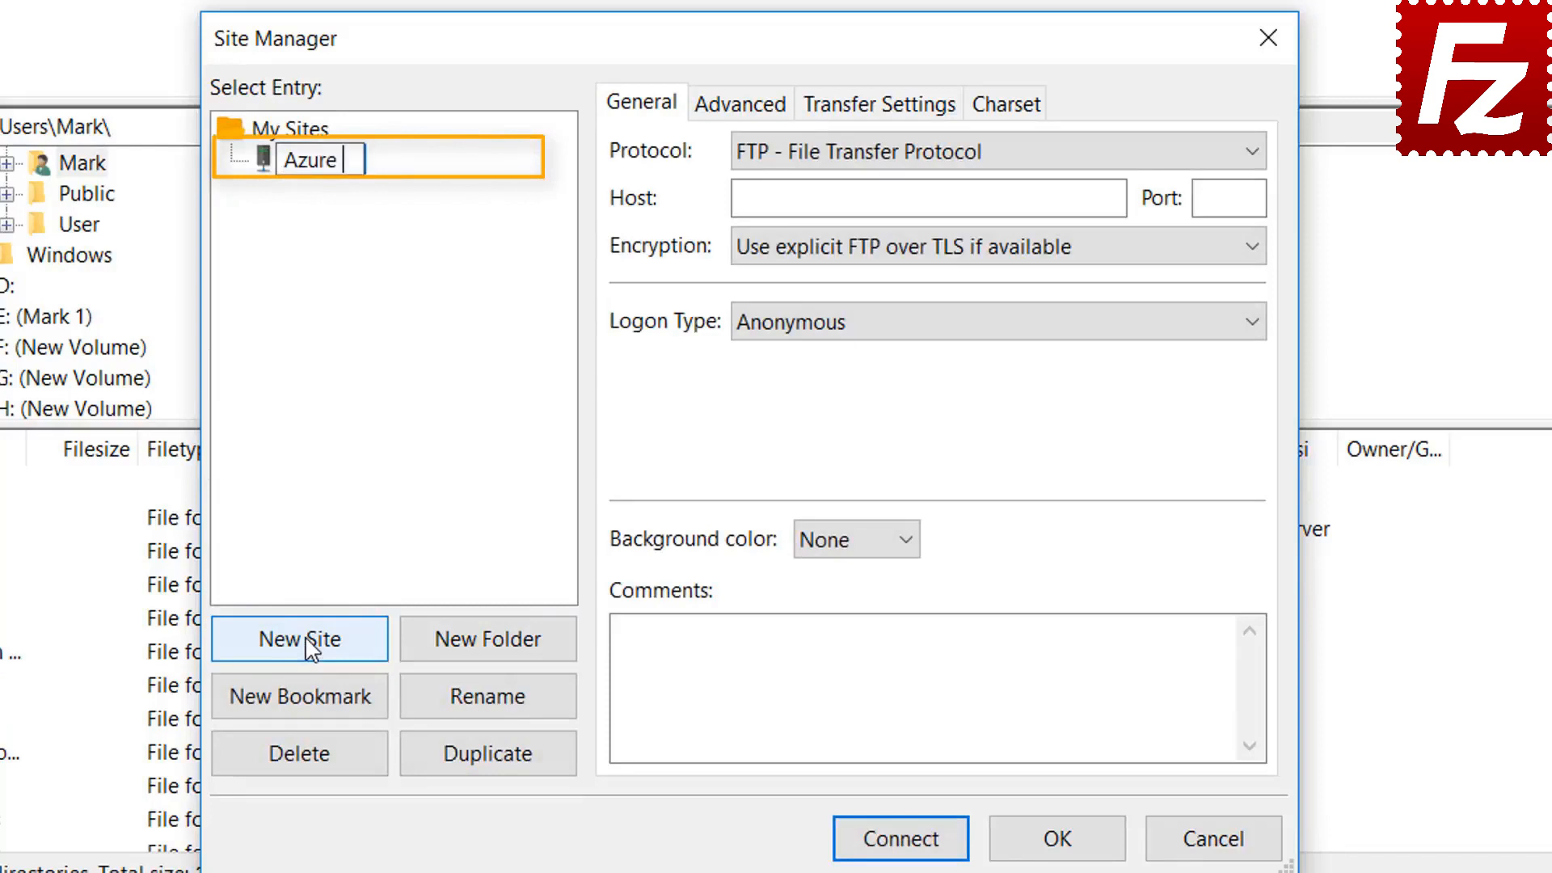
pyautogui.write('File C')
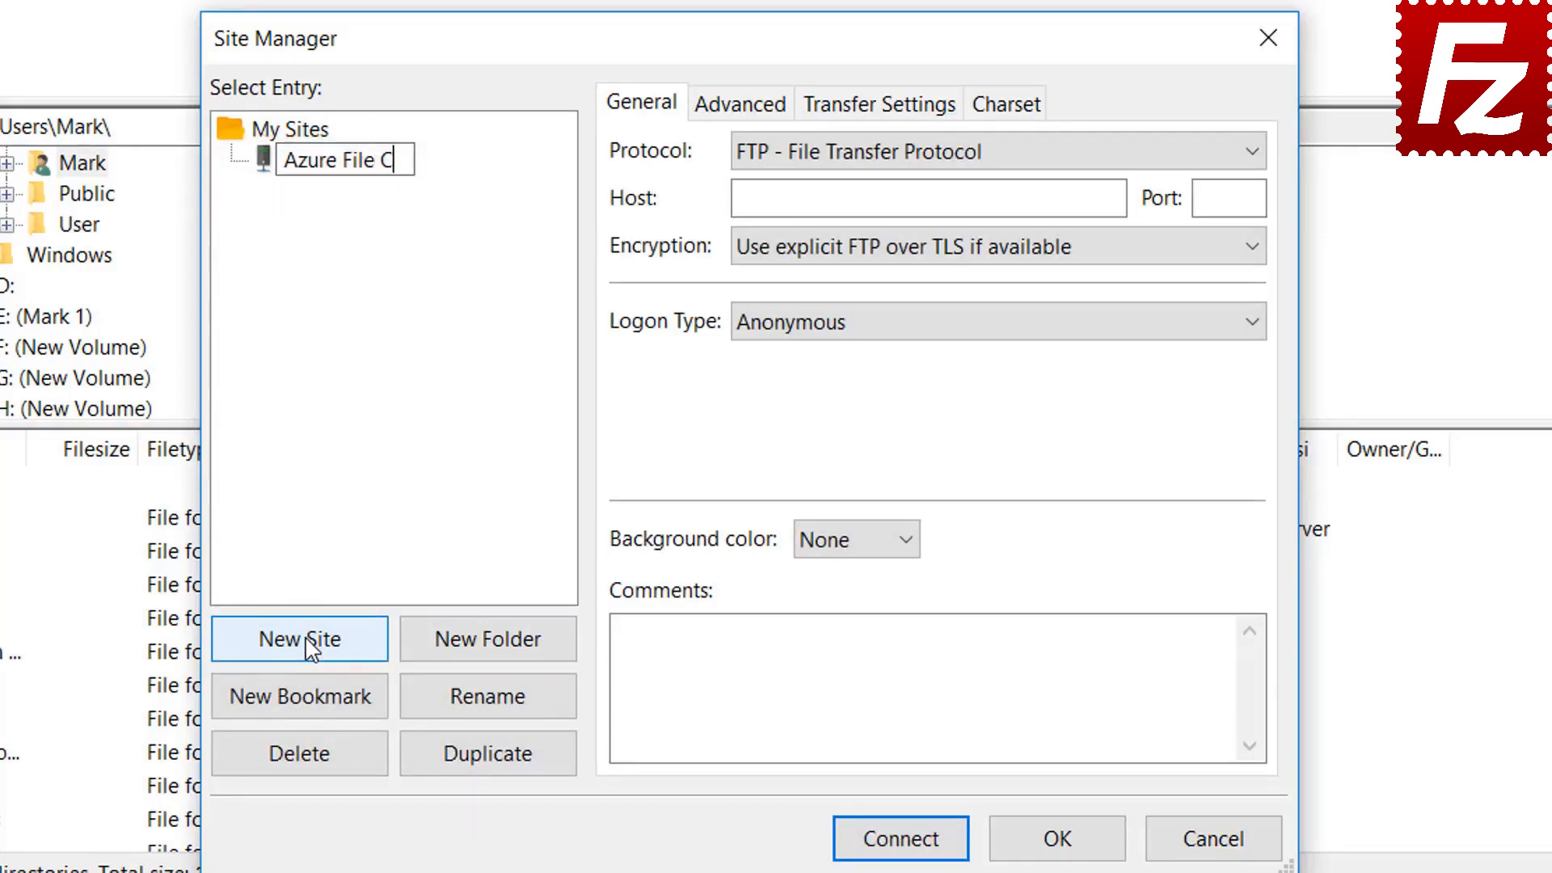
pyautogui.write('onnection')
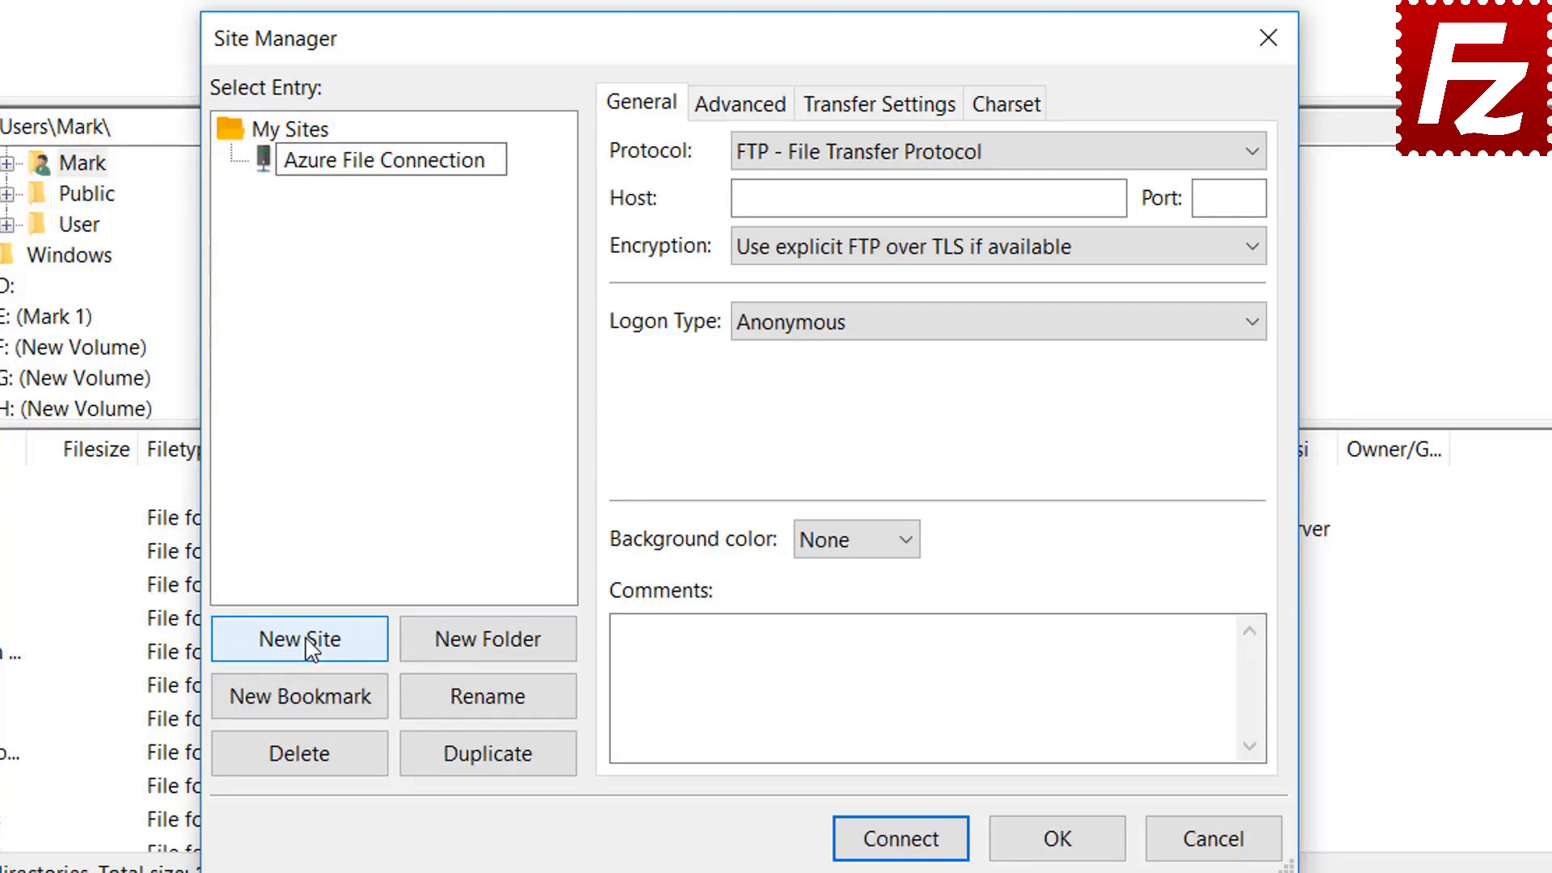
pyautogui.press('Return')
pyautogui.click(989, 155)
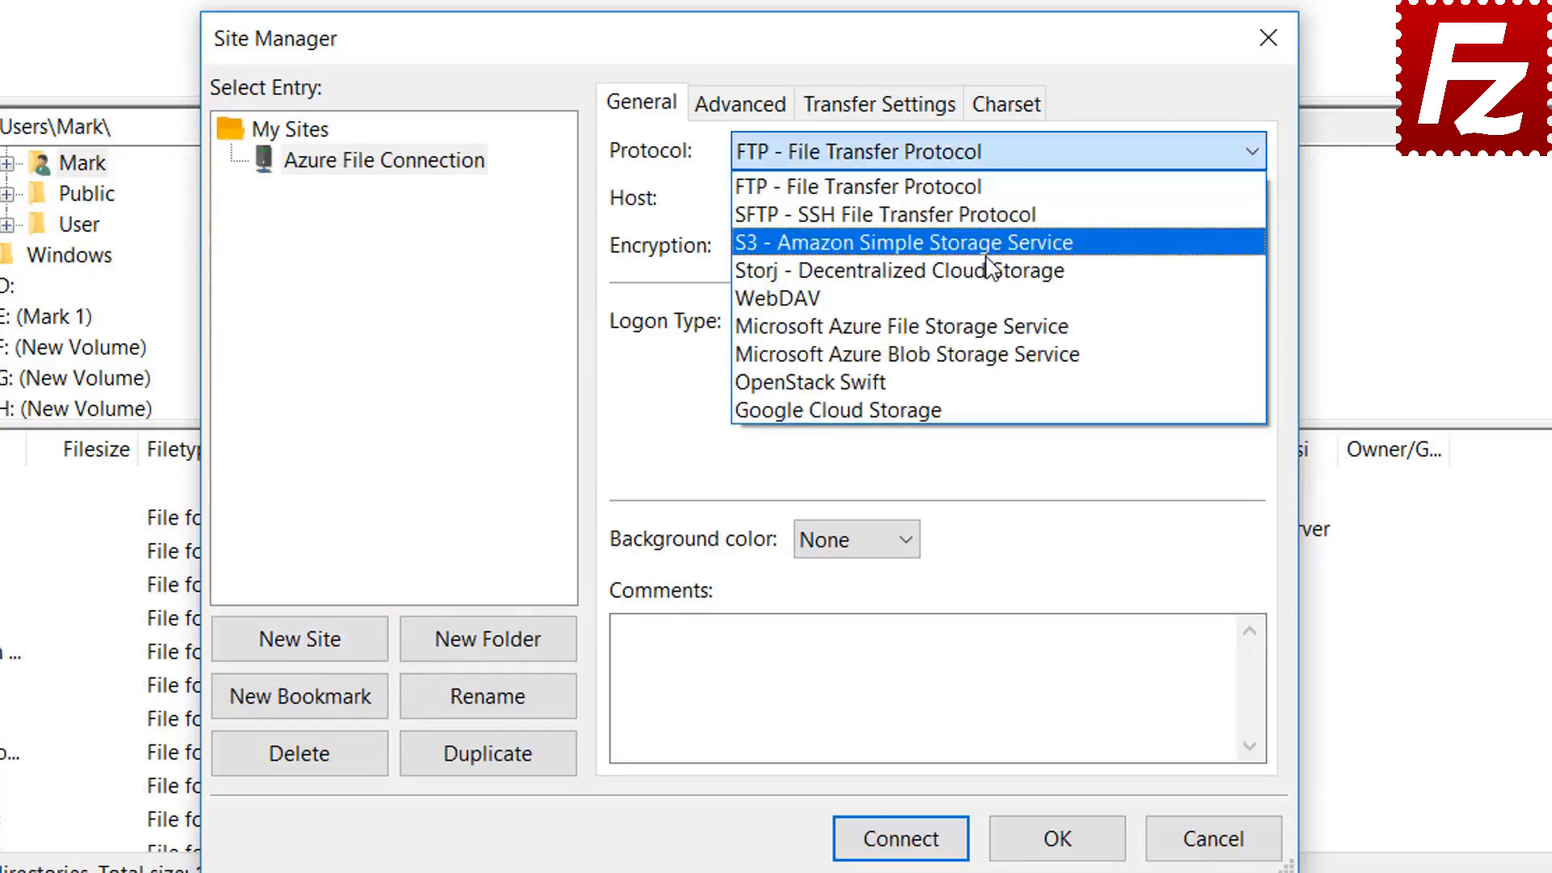
# Switch the site to Microsoft Azure File Storage Service, paste storage account and access key, and connect
pyautogui.click(991, 326)
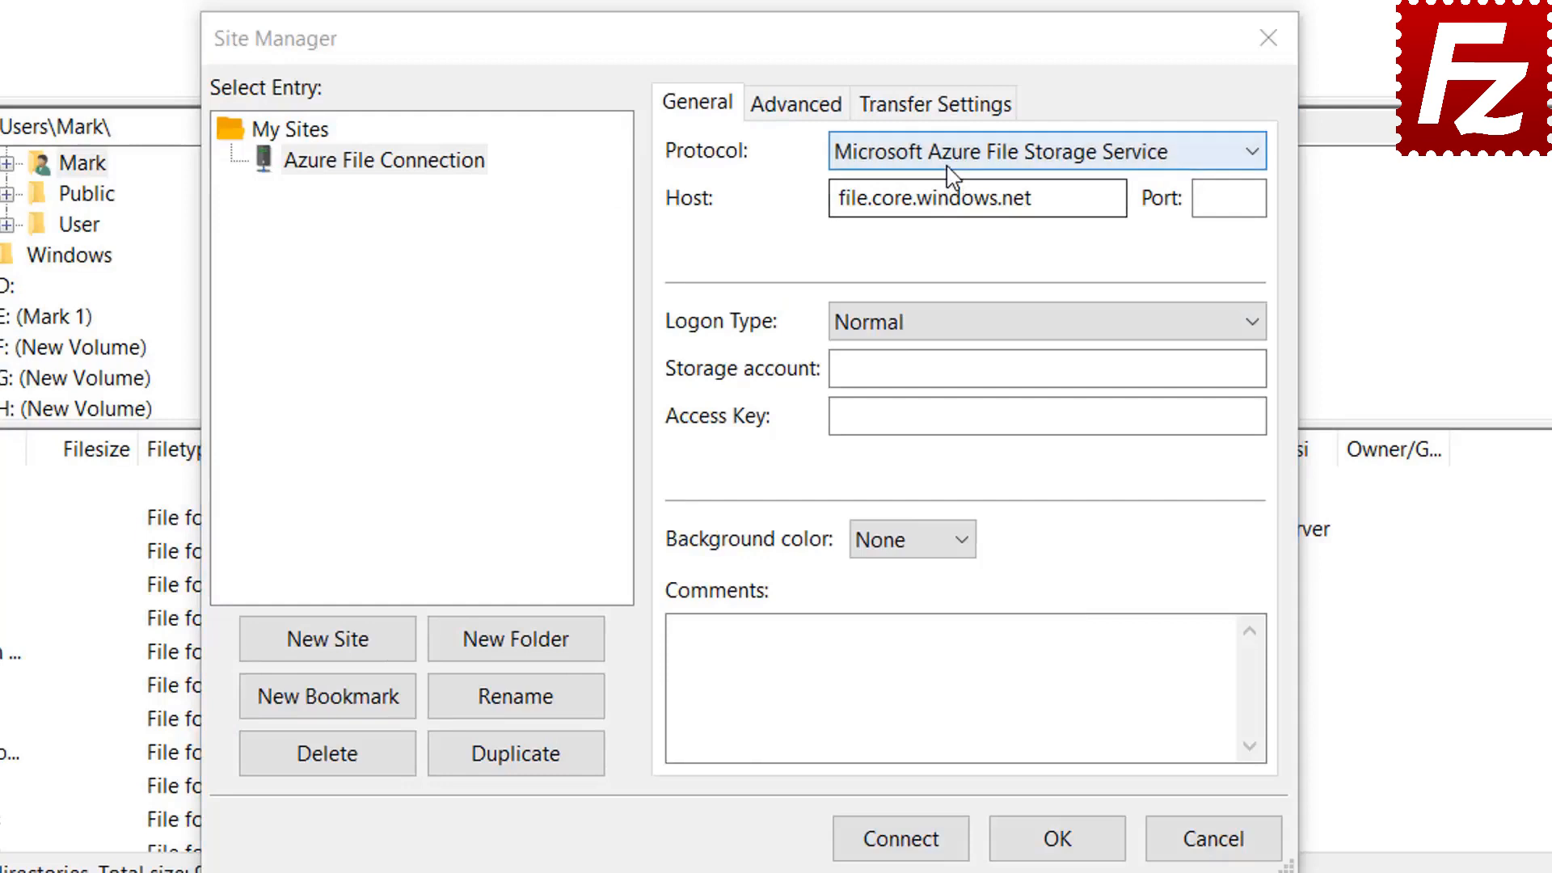
pyautogui.click(952, 156)
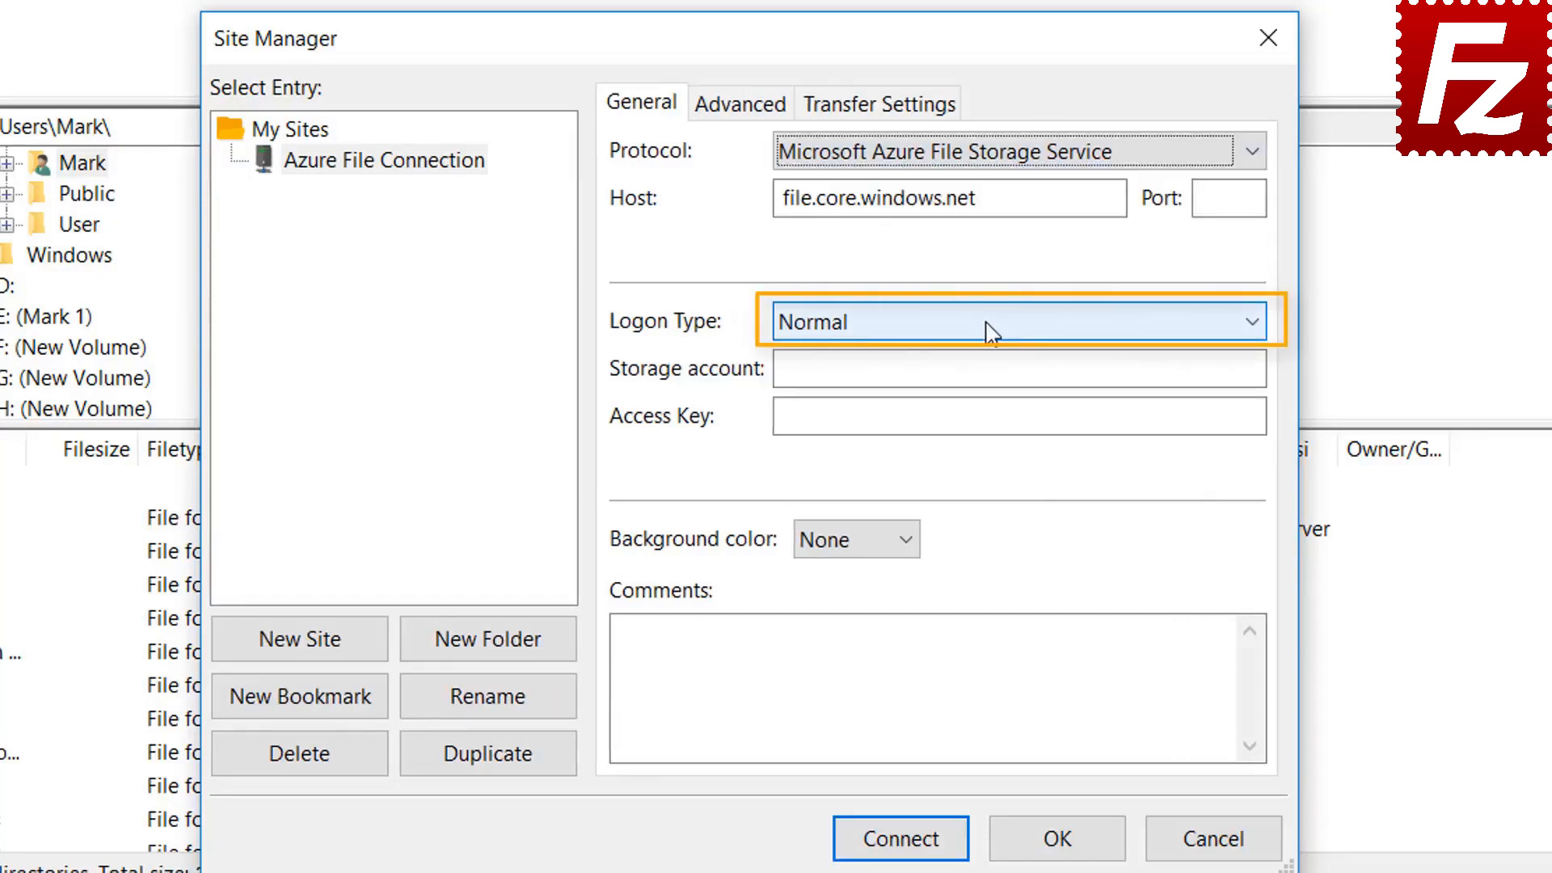
pyautogui.click(1064, 368)
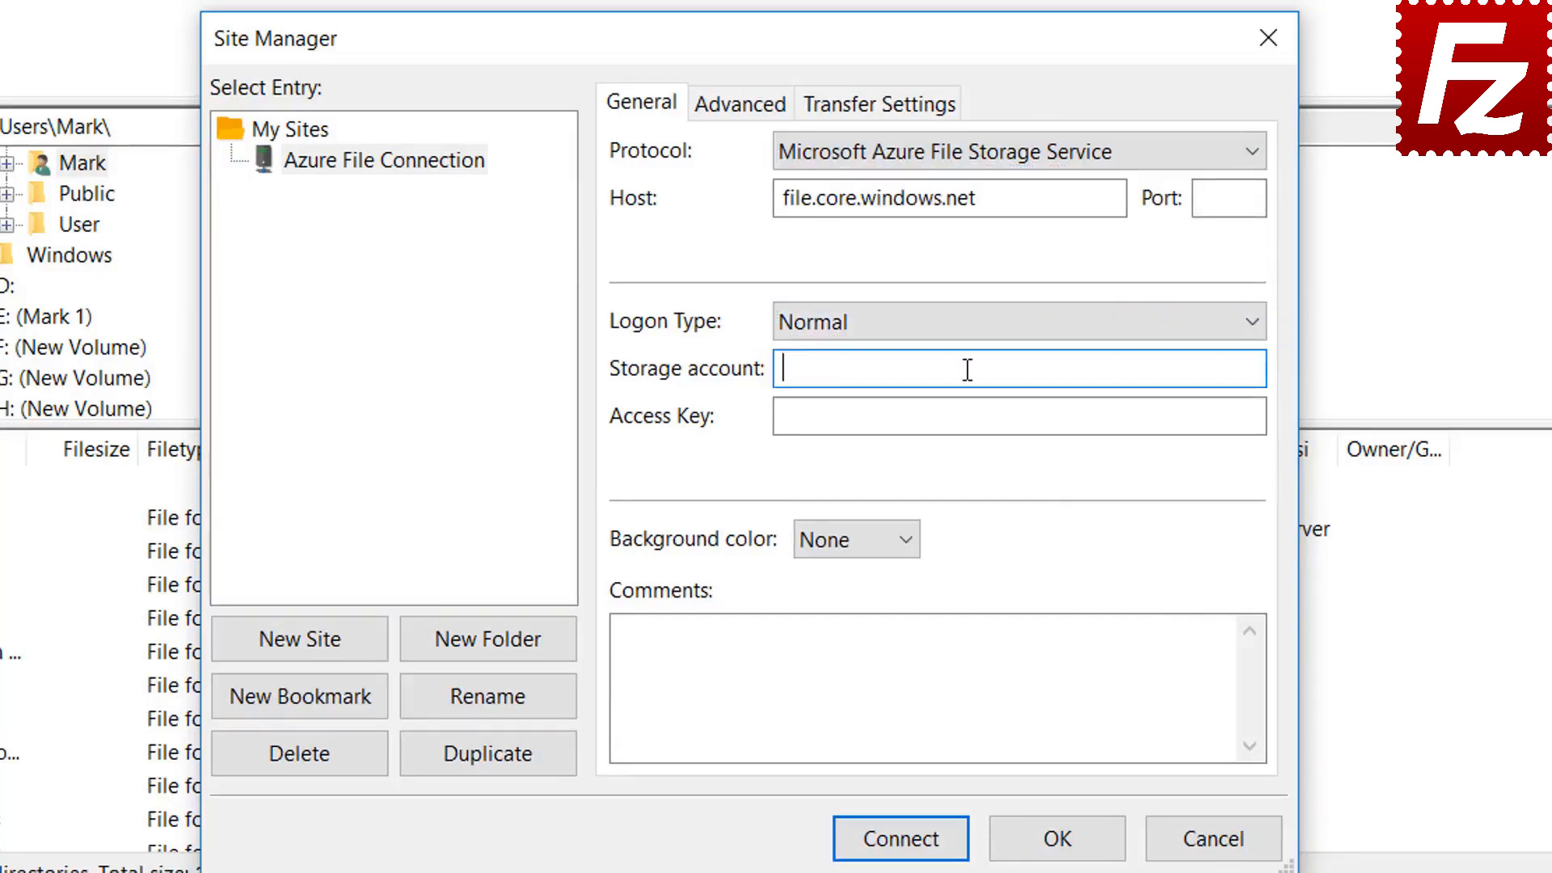
pyautogui.click(853, 426)
pyautogui.hotkey('ctrl', 'v')
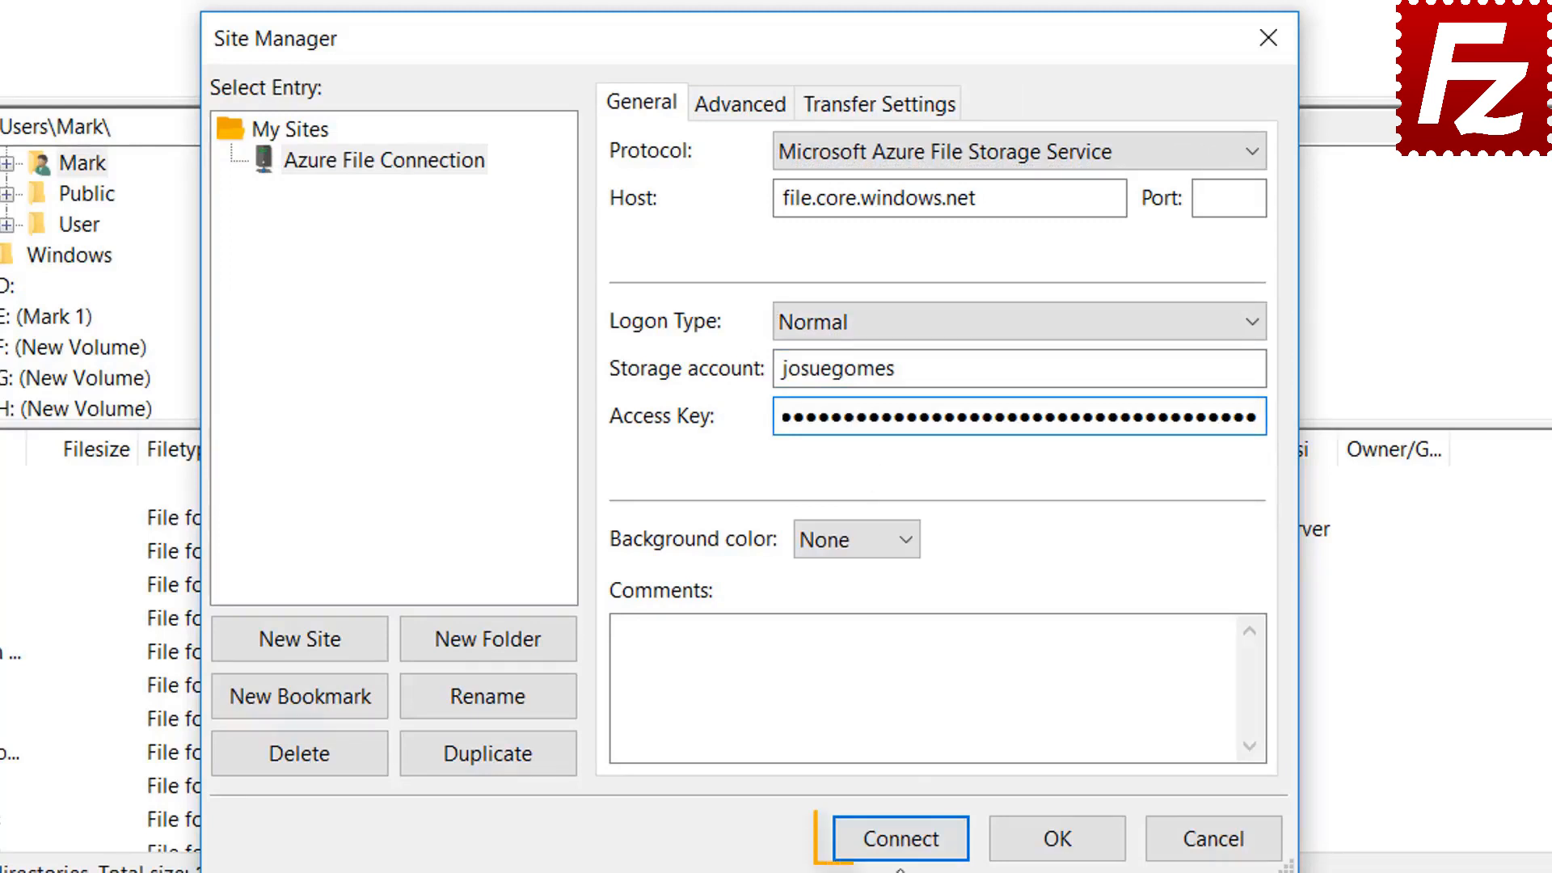
pyautogui.click(903, 840)
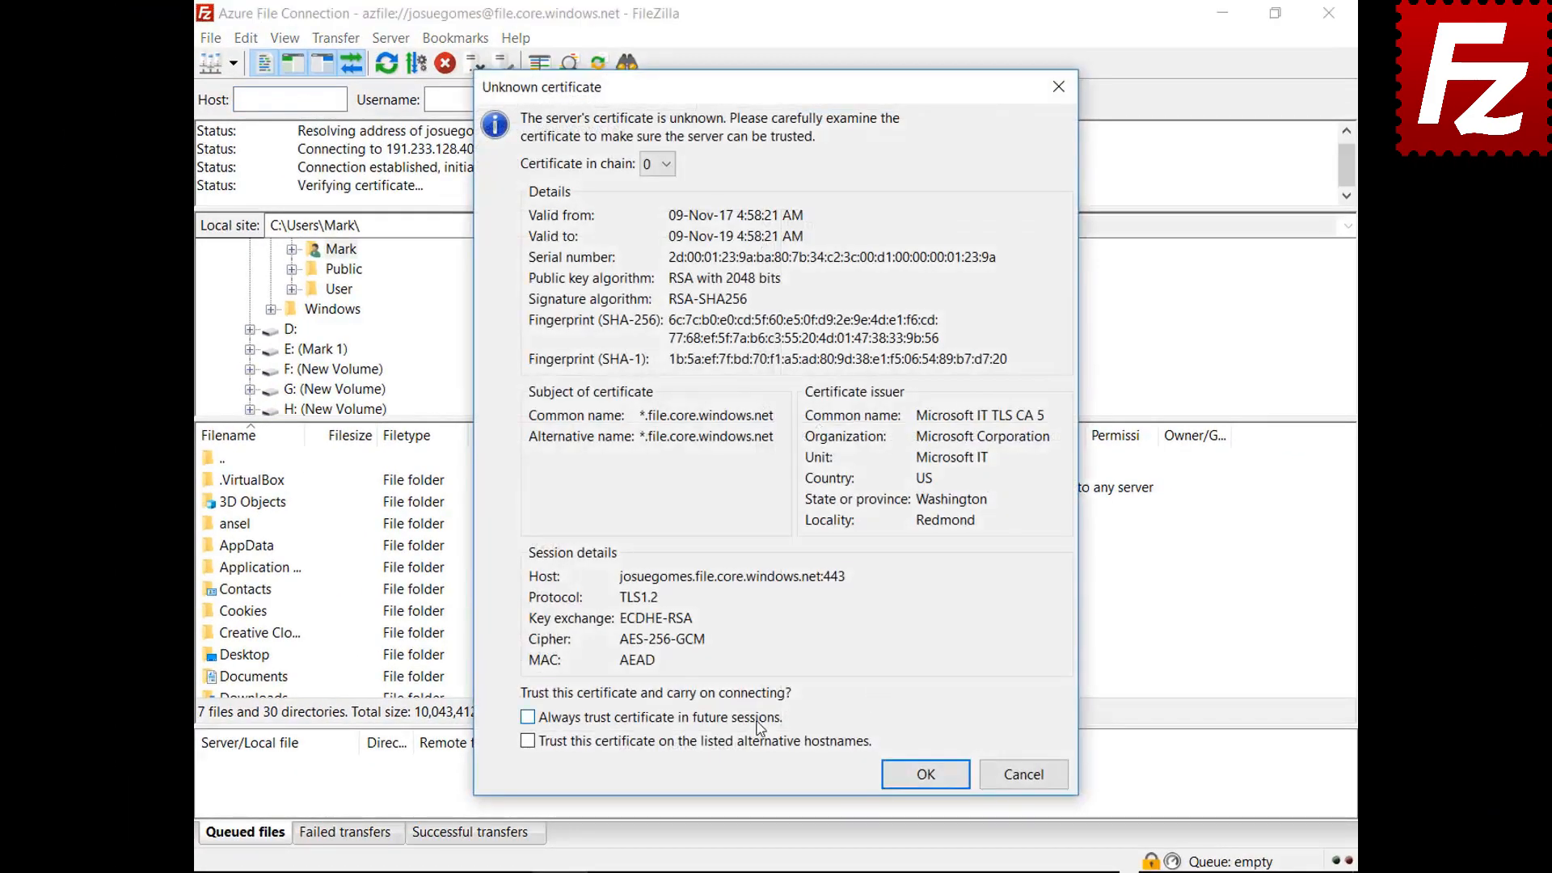
# Always trust the Azure server certificate in future sessions and accept it
pyautogui.click(758, 719)
pyautogui.click(909, 778)
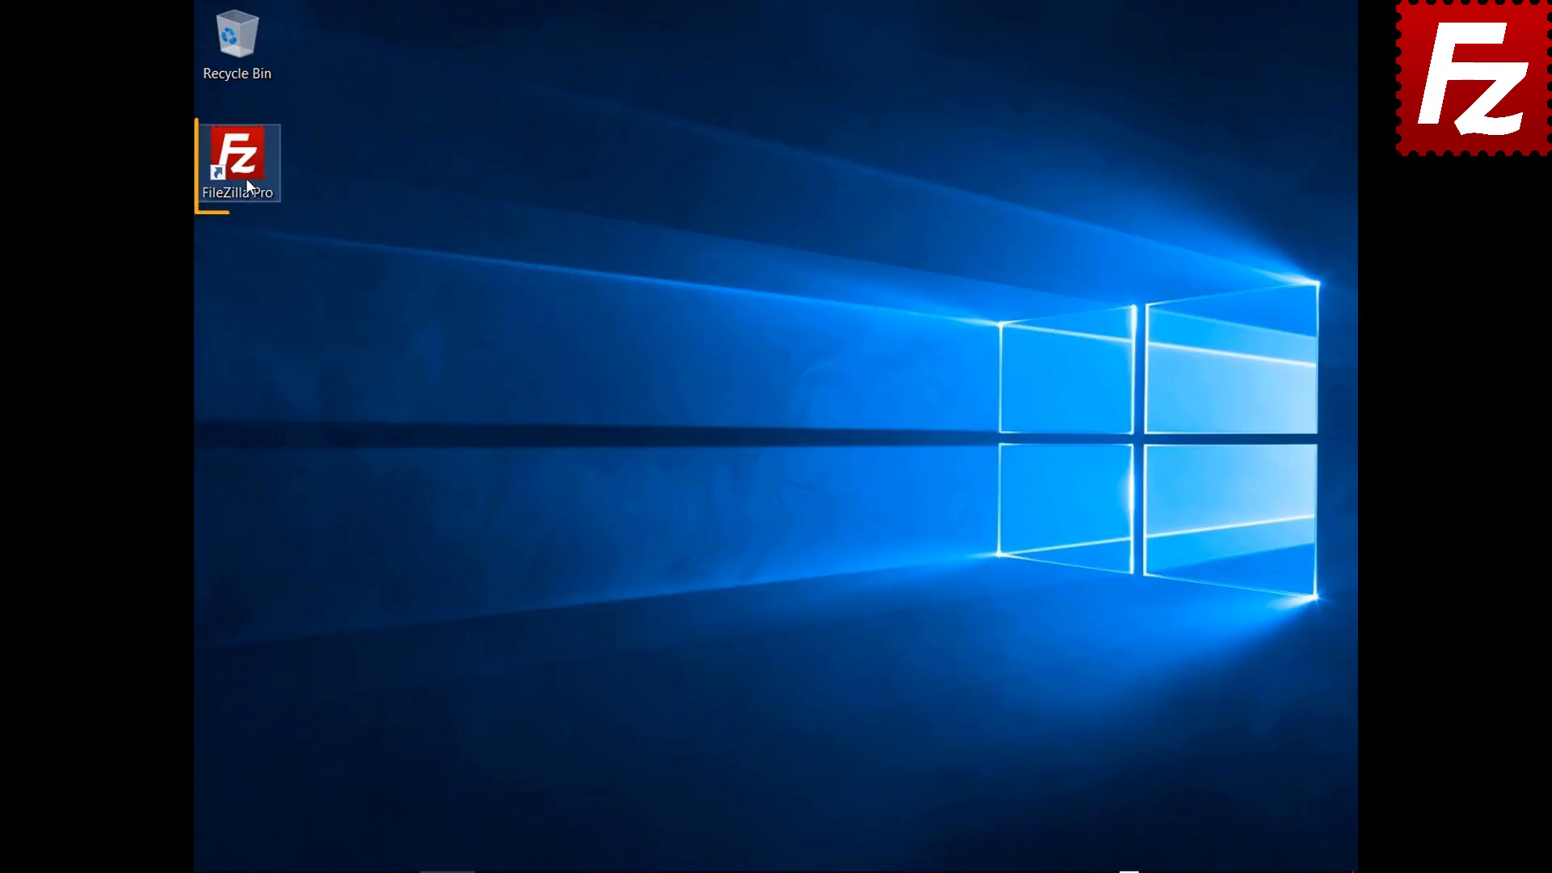
# Launch FileZilla Pro and add a Site Manager entry named 'Google Cloud Connection'
pyautogui.doubleClick(245, 178)
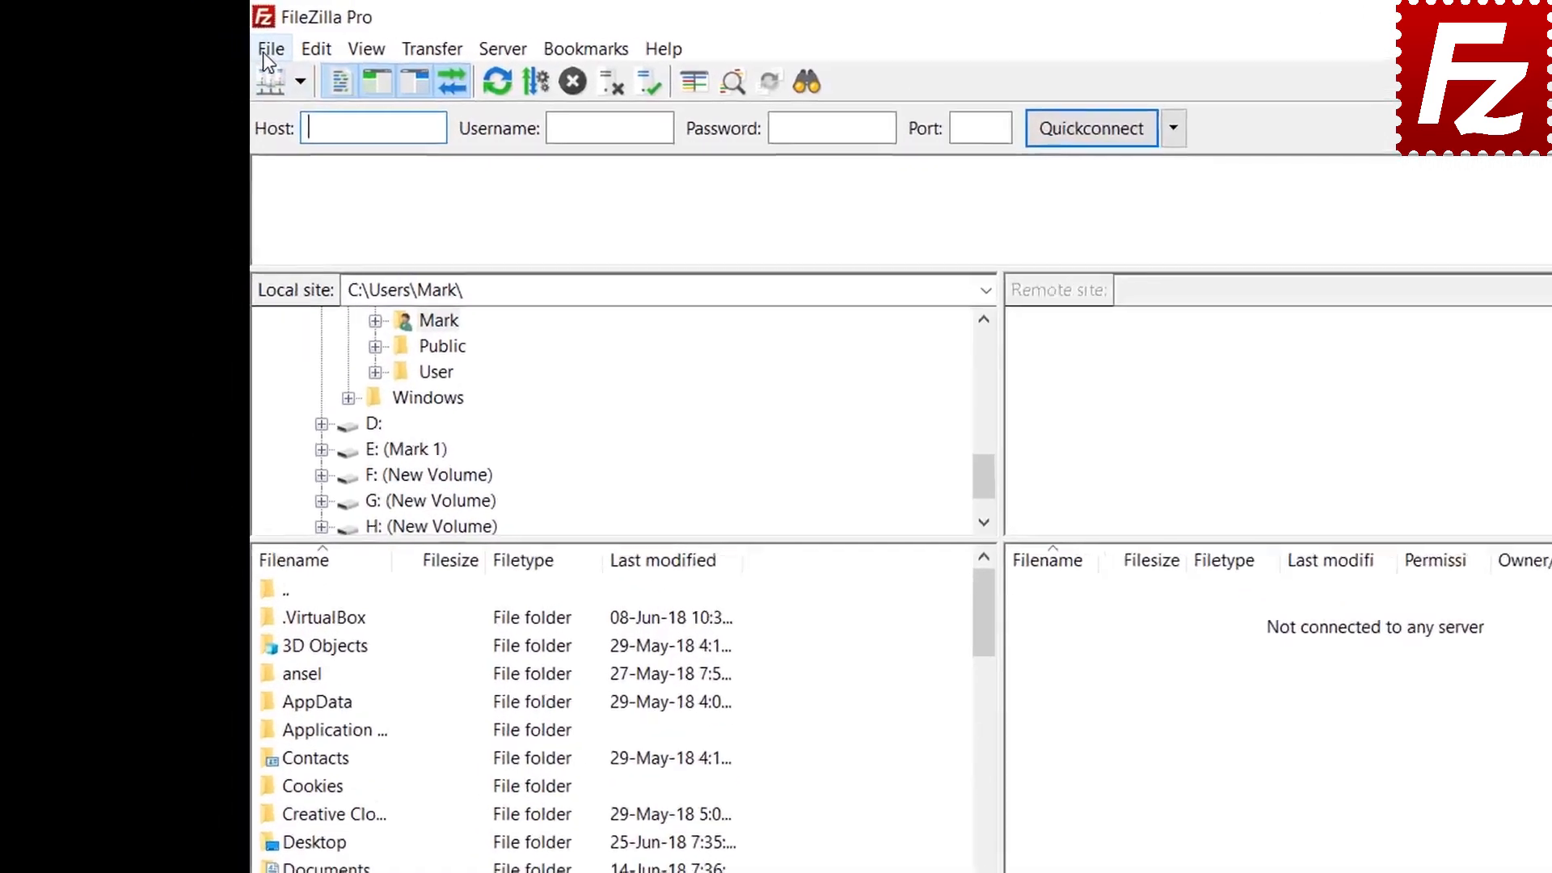
pyautogui.click(210, 37)
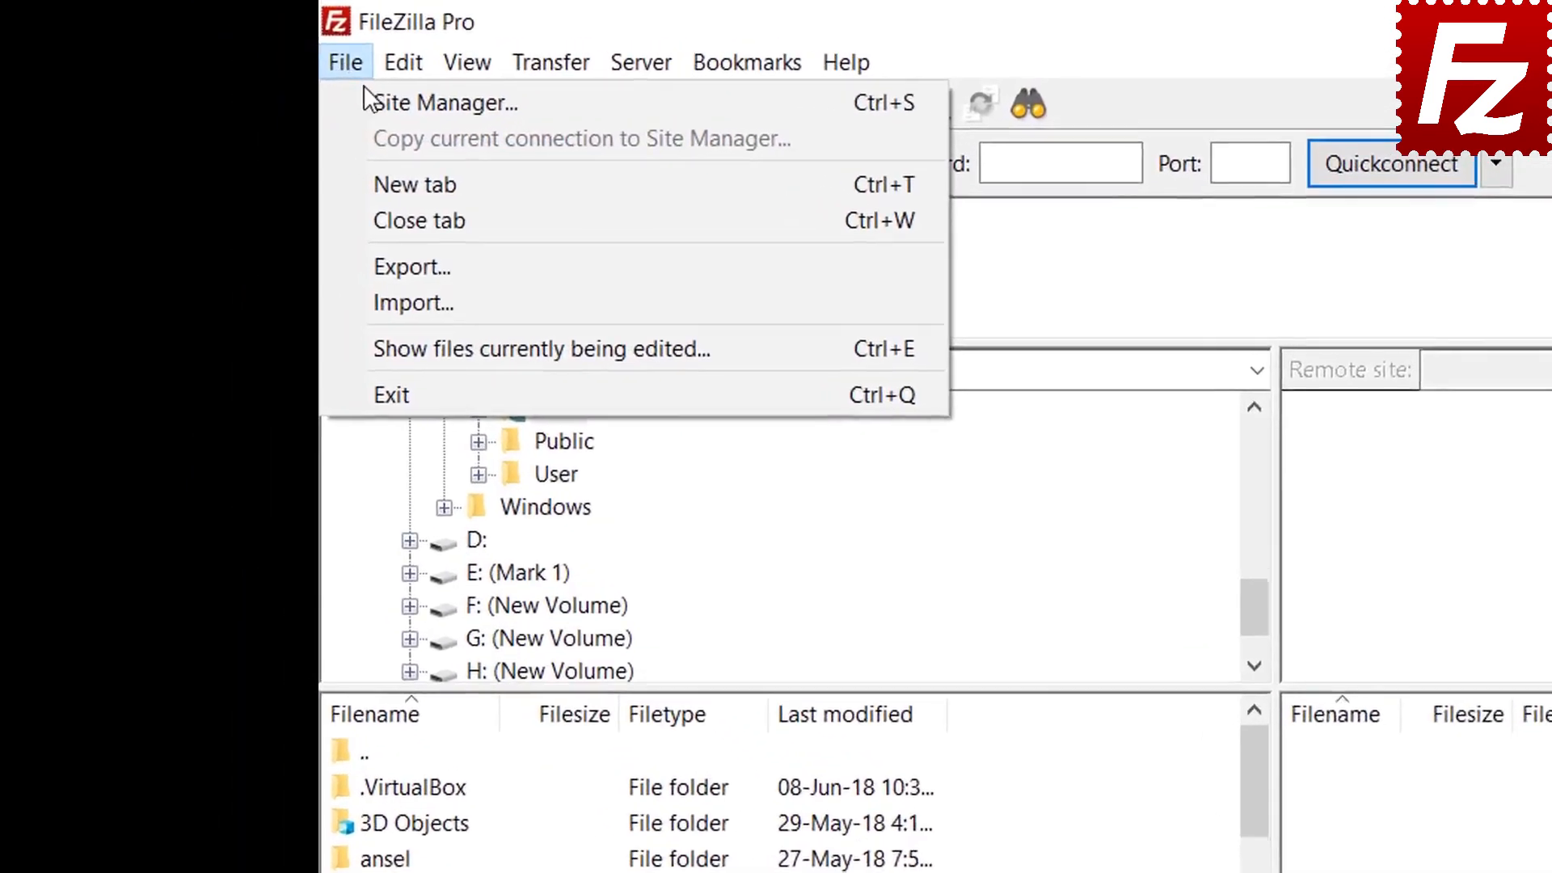
pyautogui.click(228, 71)
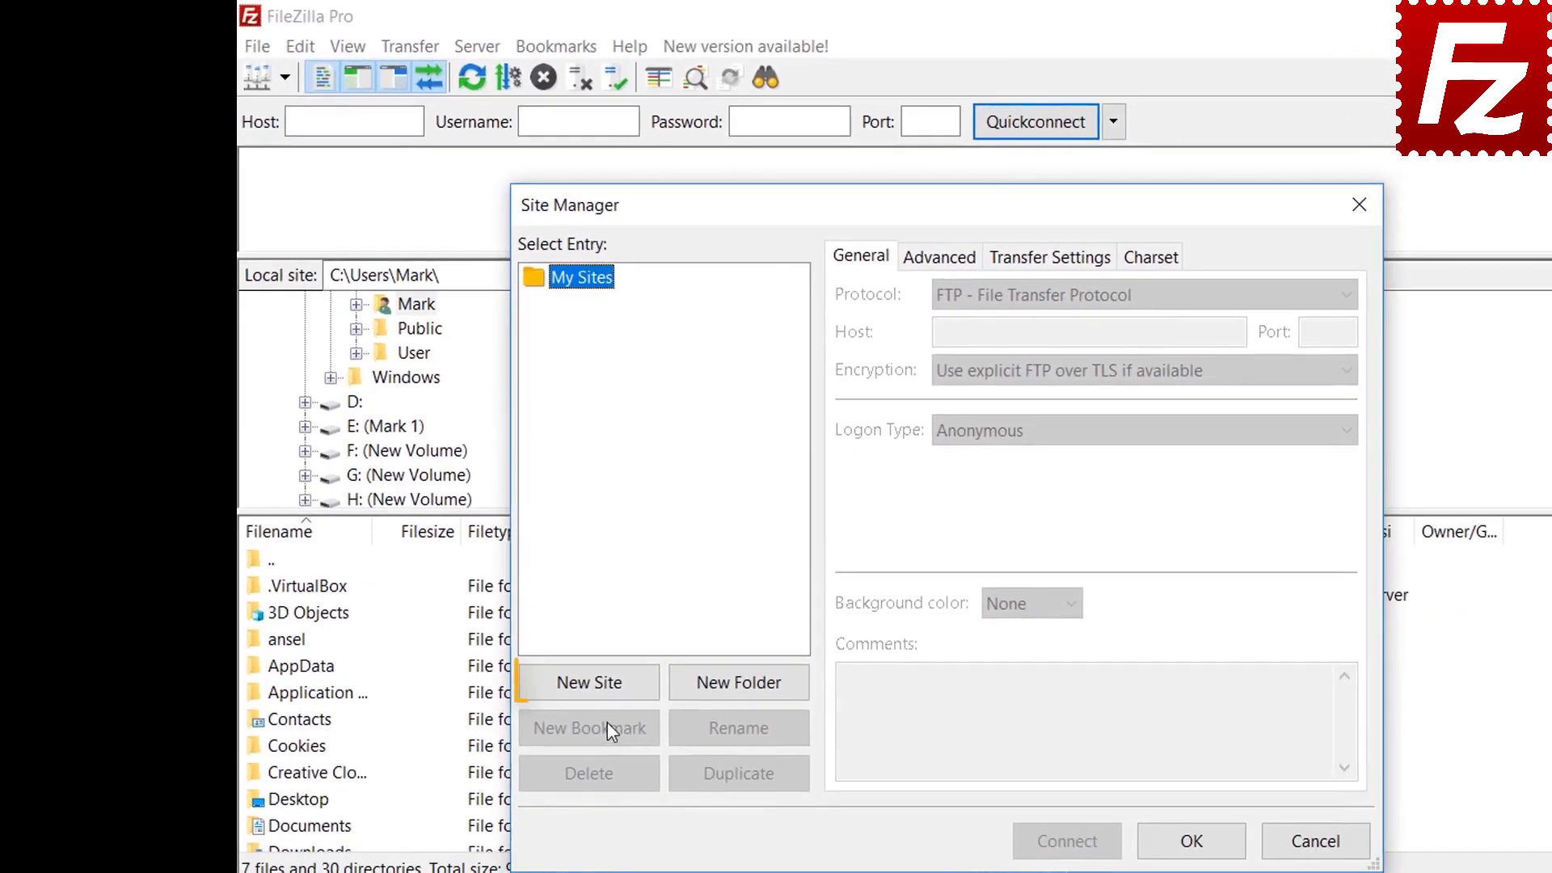
pyautogui.click(603, 684)
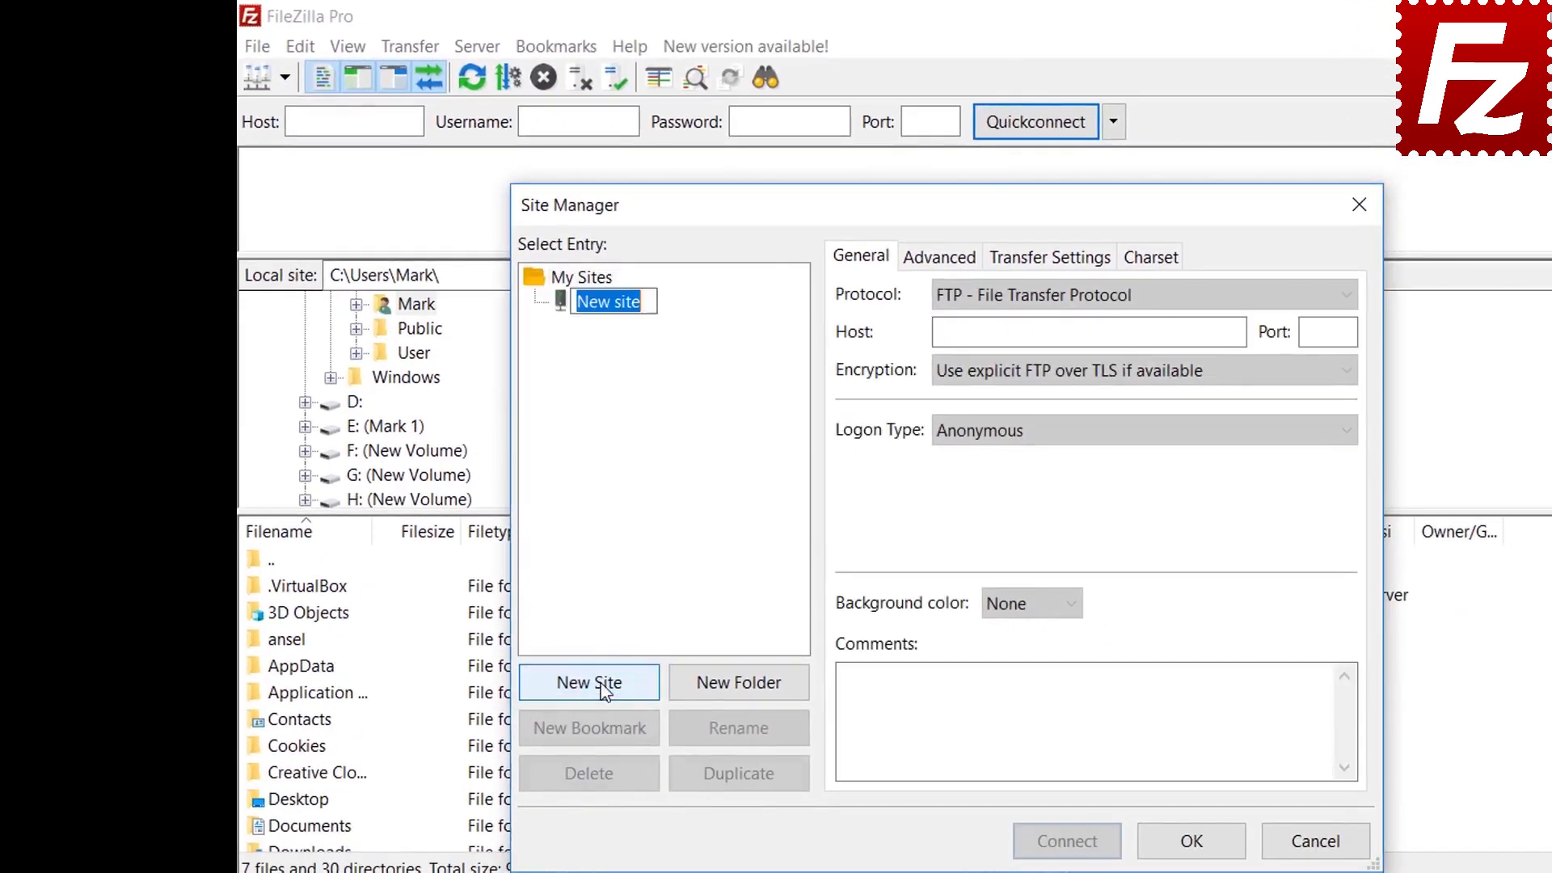
pyautogui.press('BackSpace')
pyautogui.write('Google Clou')
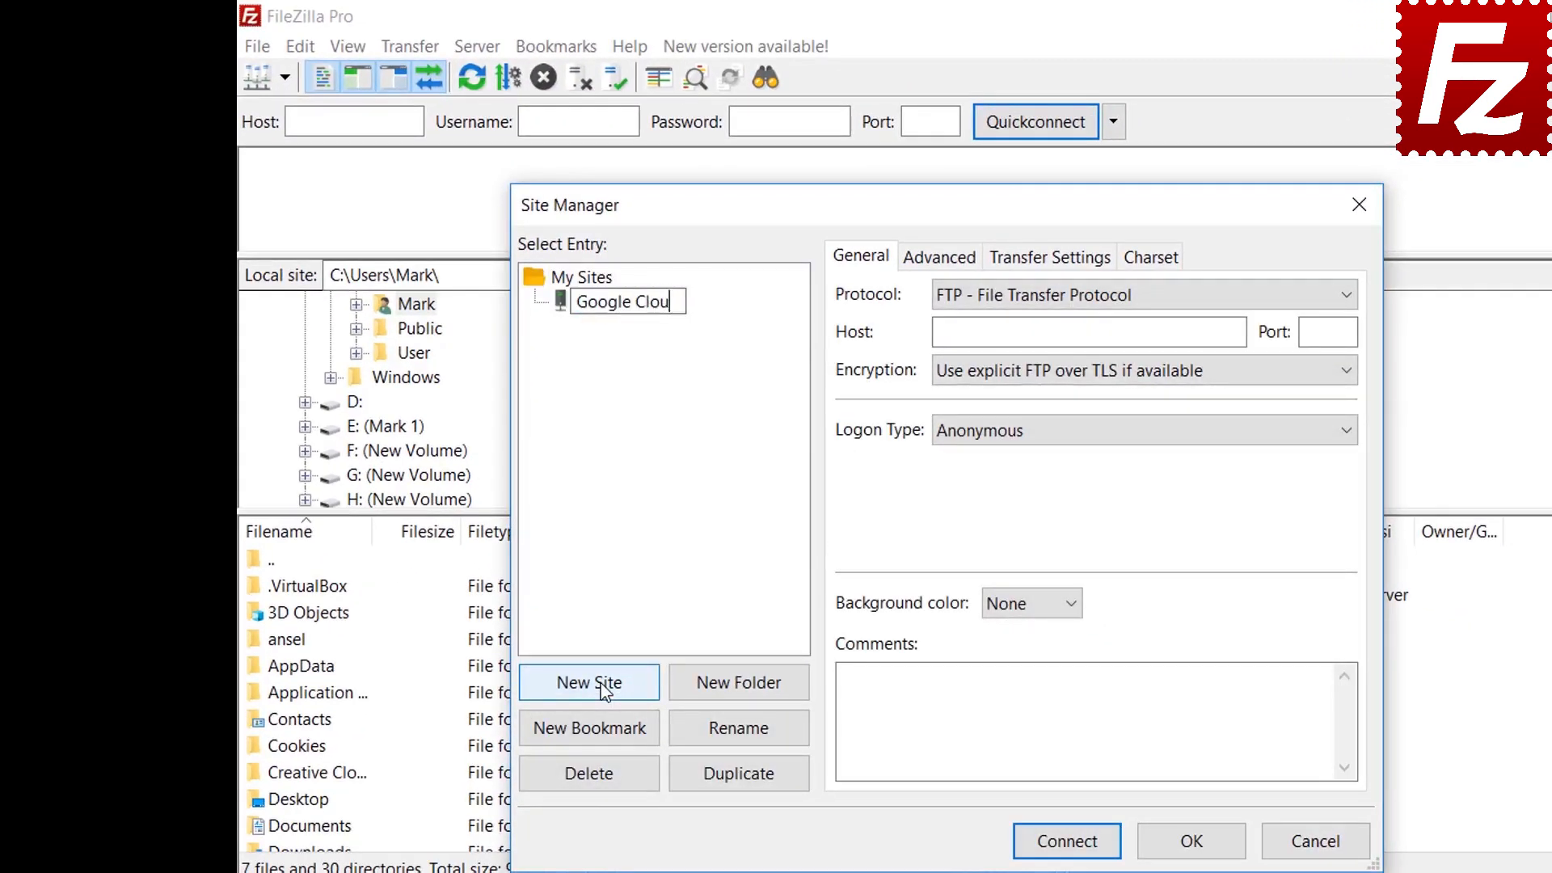
pyautogui.write('d Connection')
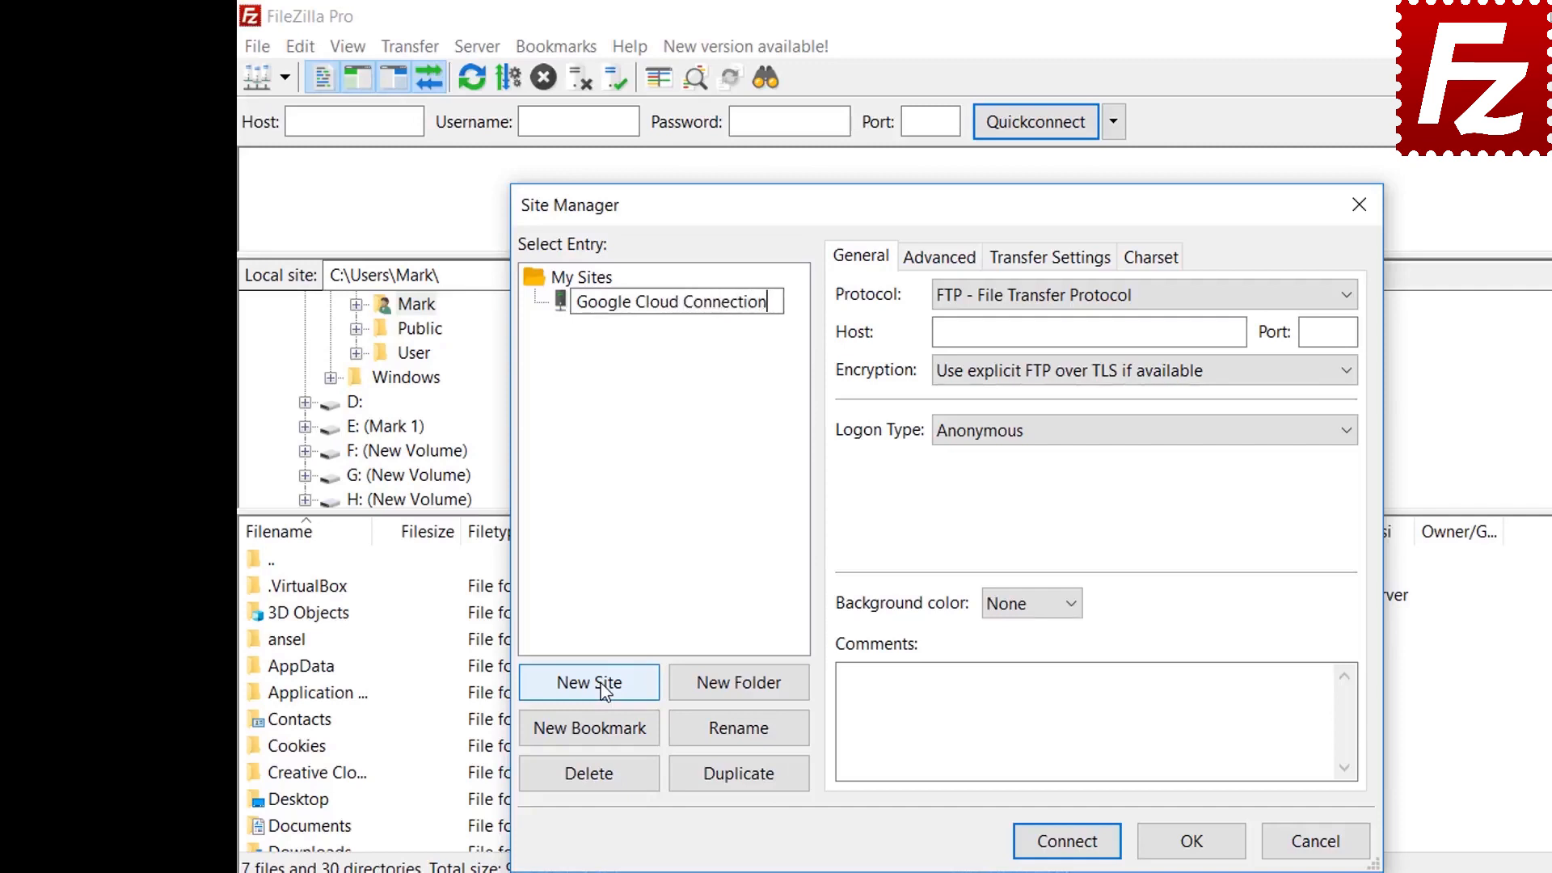
pyautogui.press('Tab')
pyautogui.click(1004, 297)
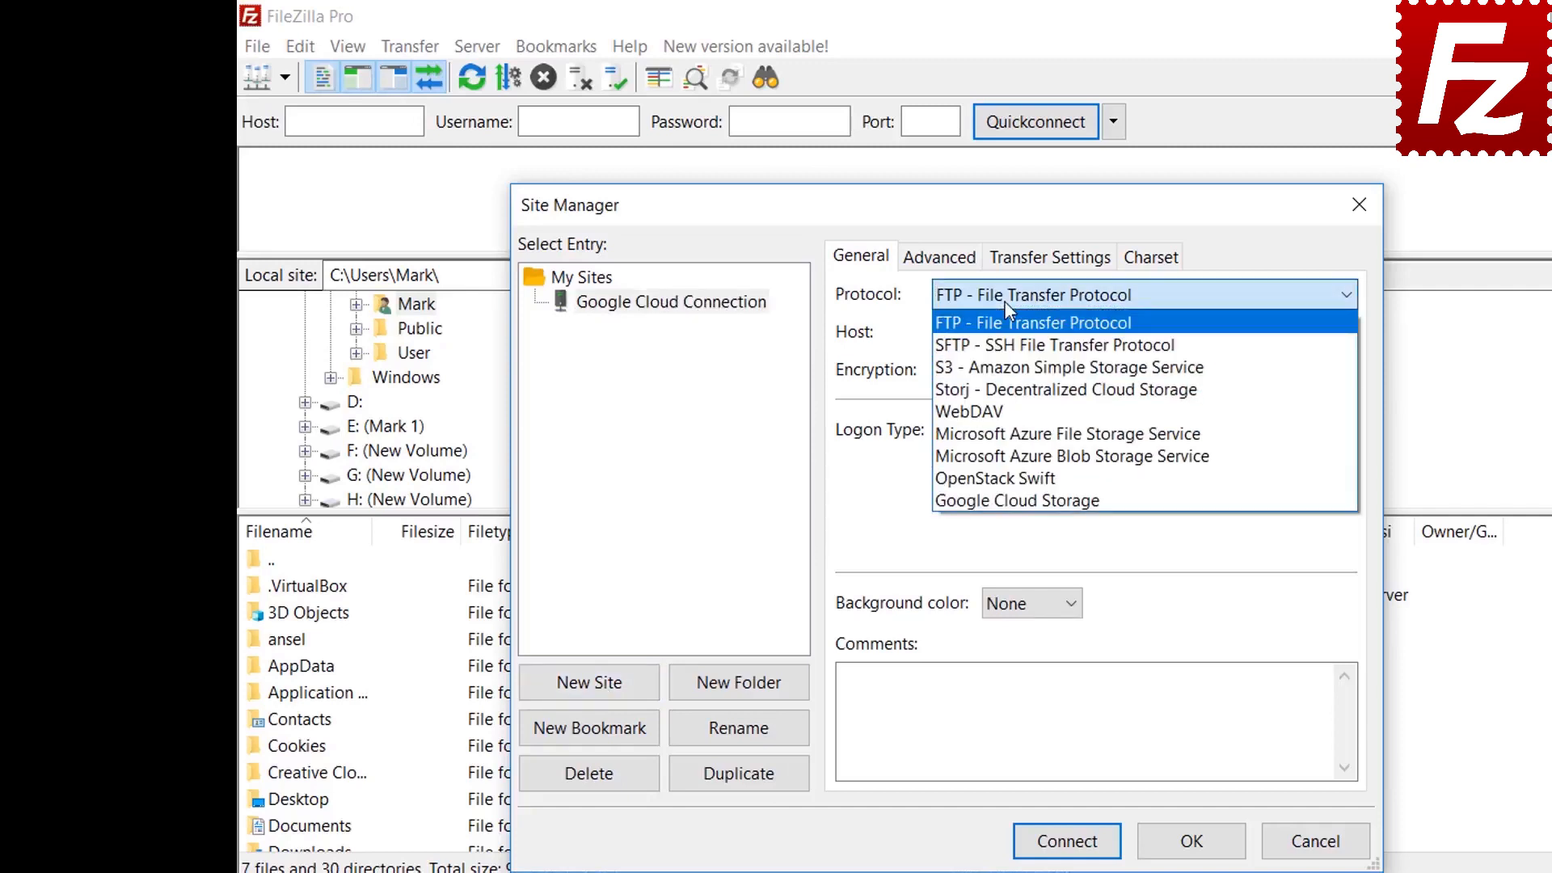
# Set the site to Google Cloud Storage with project ID filezilla-pro and the account e-mail, then connect
pyautogui.click(995, 501)
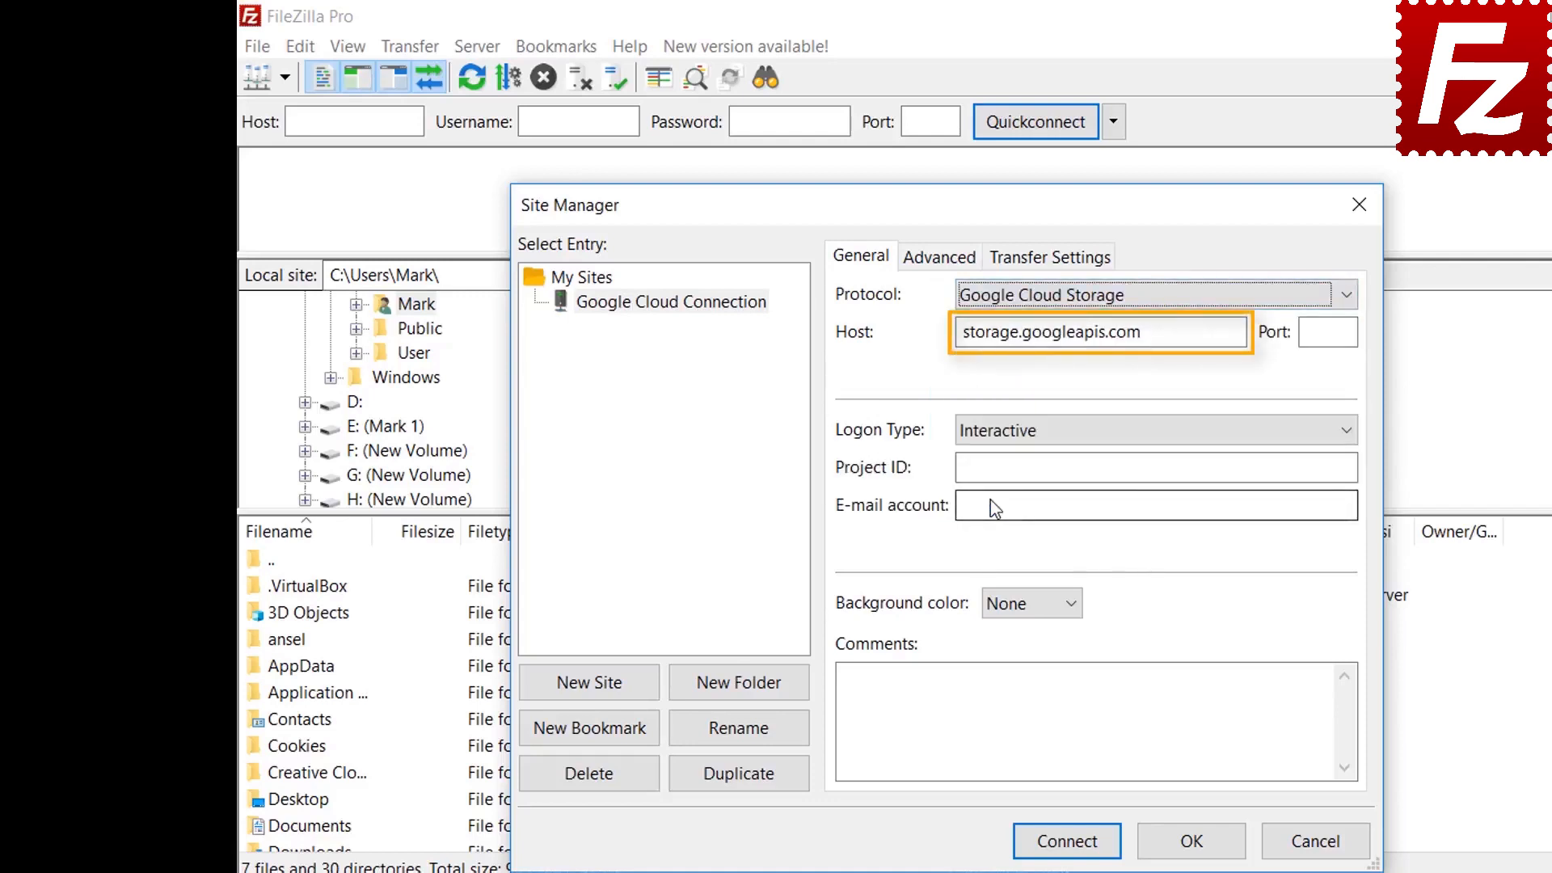
pyautogui.write('filezil')
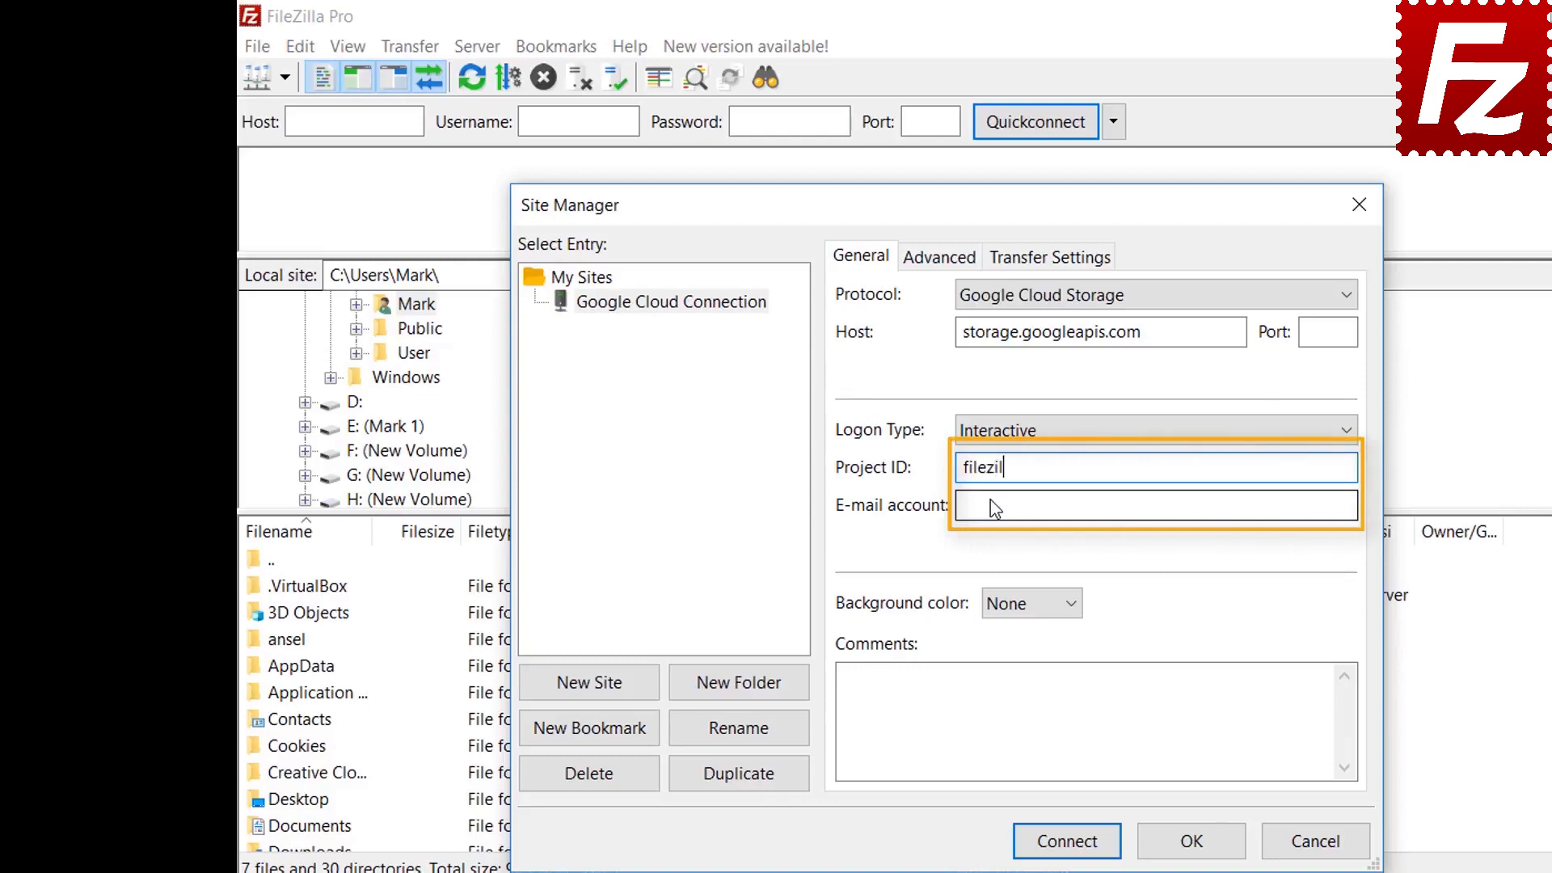
pyautogui.write('la-pro')
pyautogui.click(994, 506)
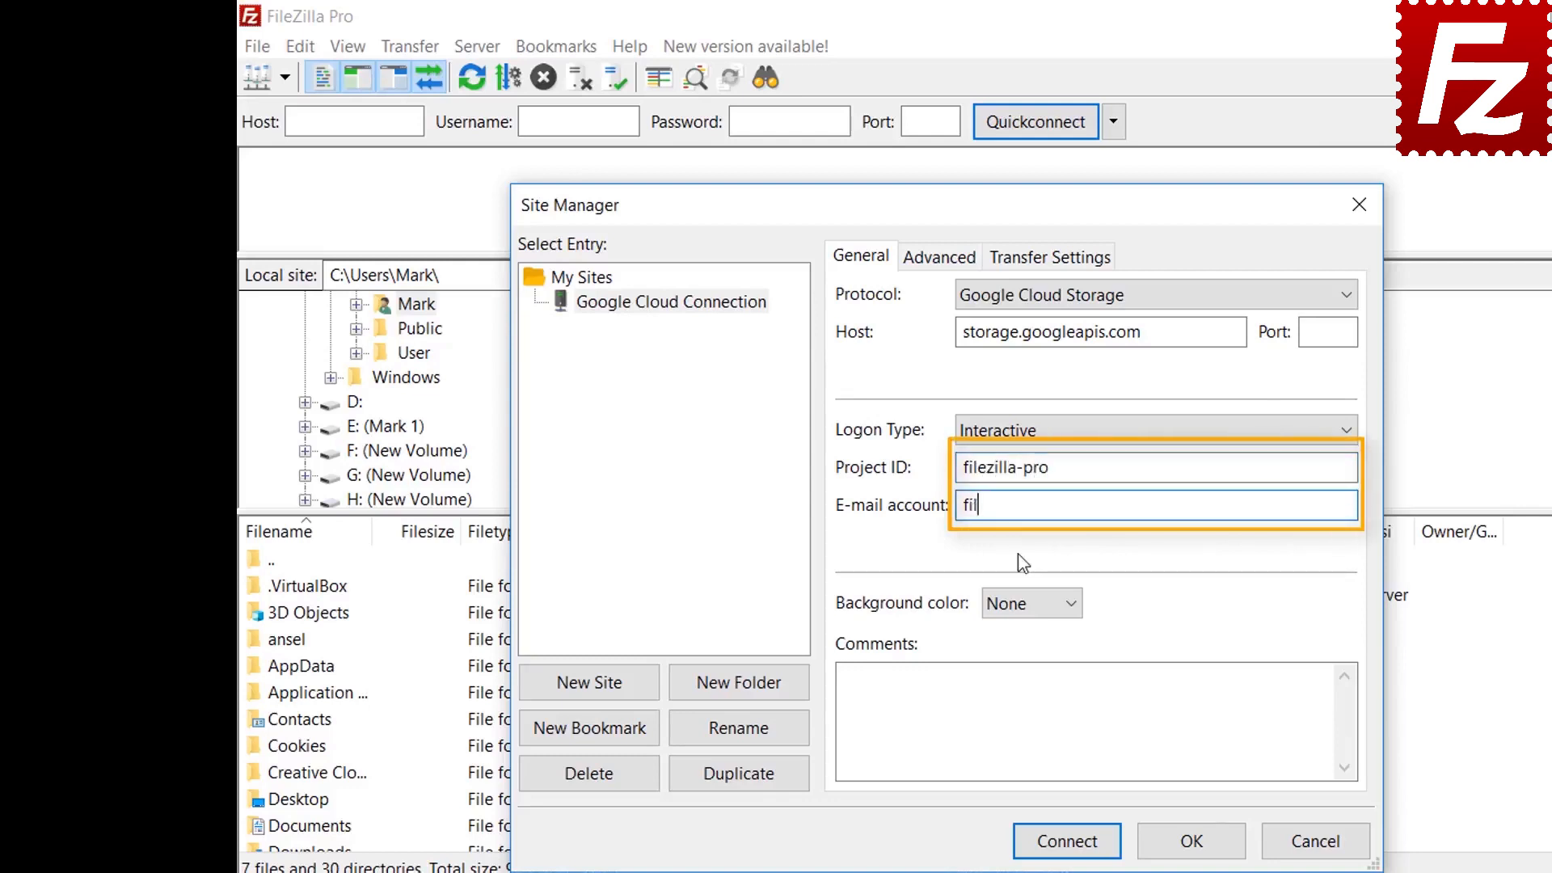
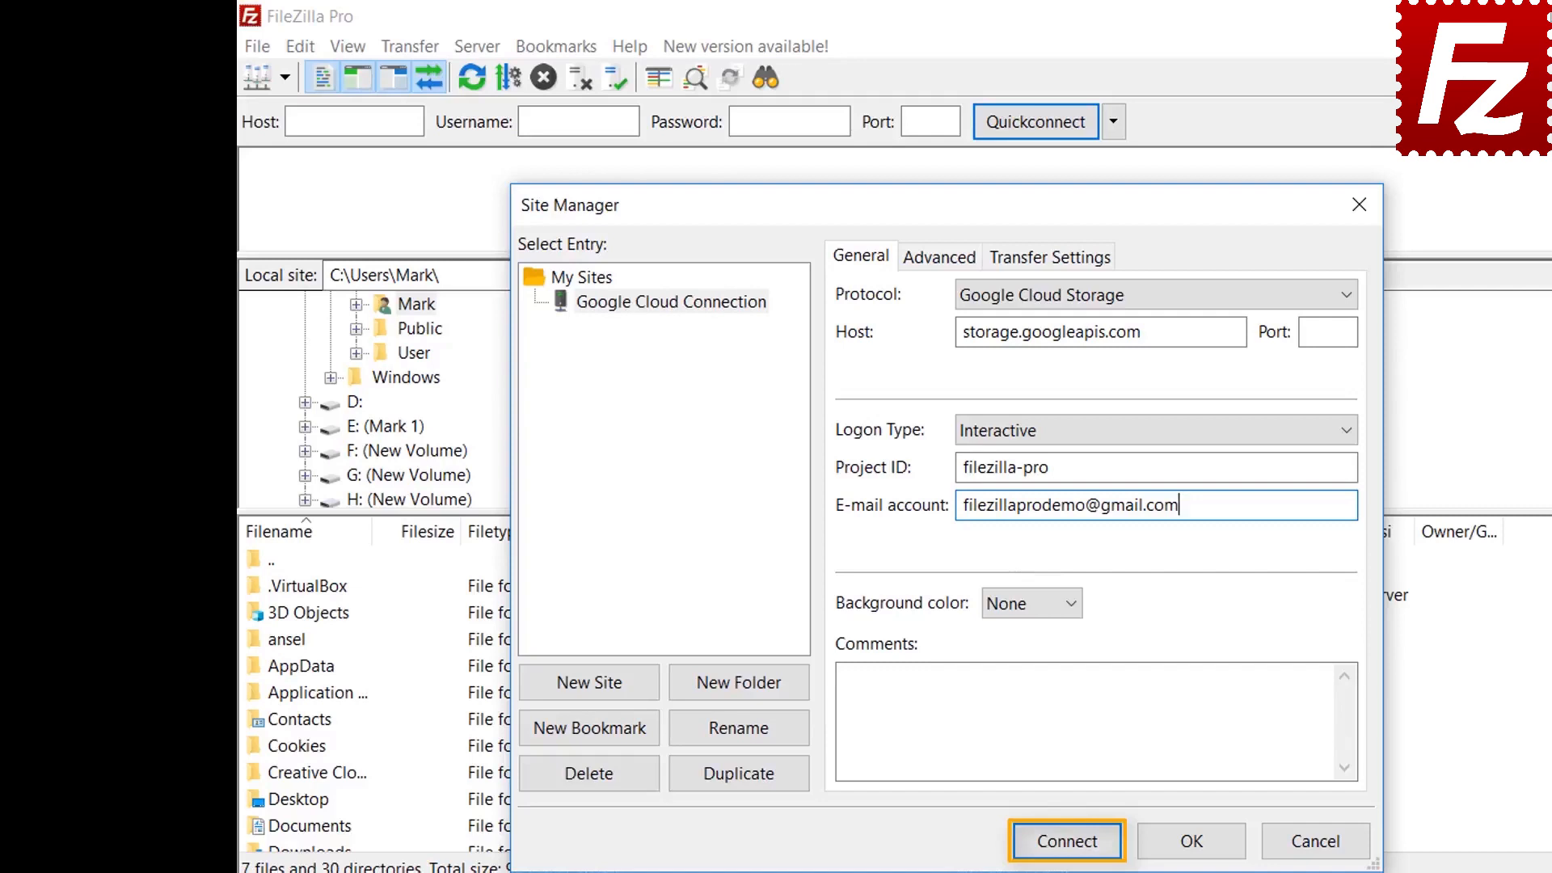
pyautogui.click(1067, 840)
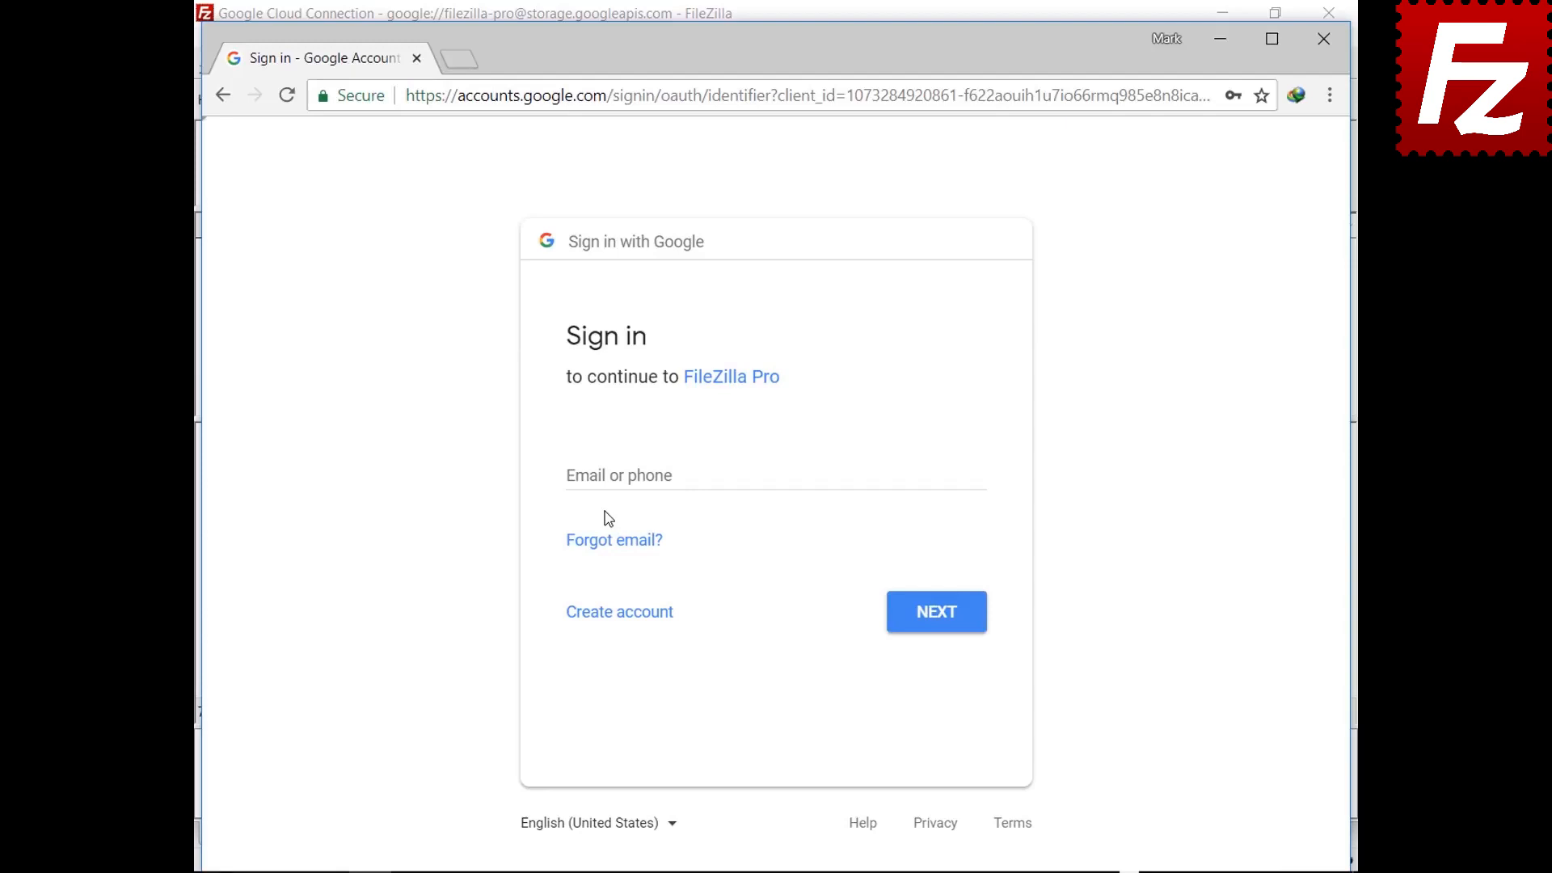
# Sign in with the Google account's e-mail and password, allow FileZilla Pro access, and close the page
pyautogui.click(611, 475)
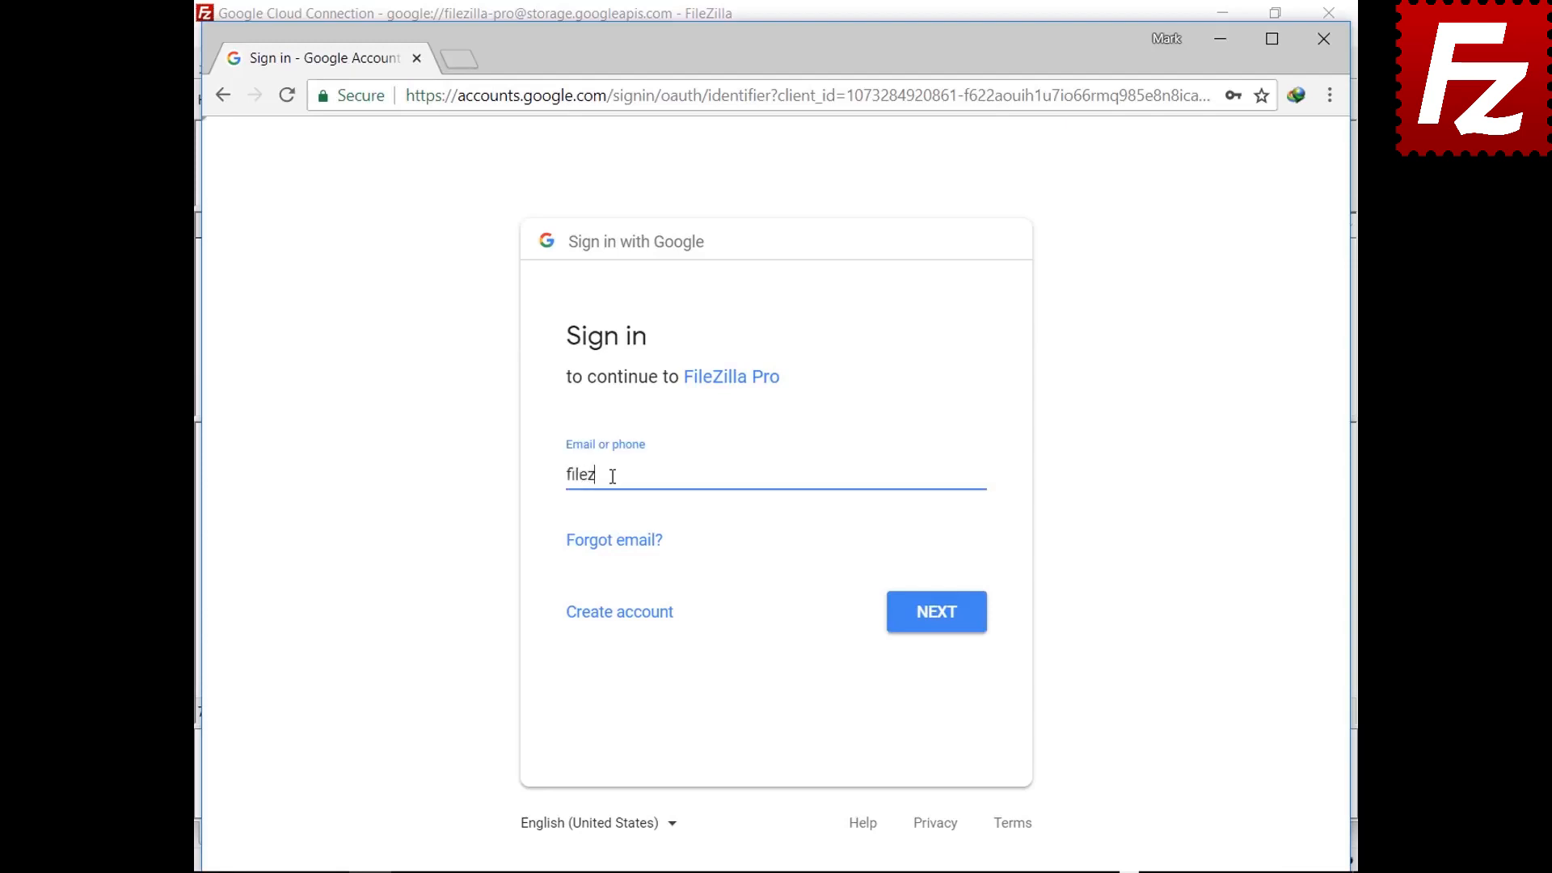
pyautogui.click(934, 630)
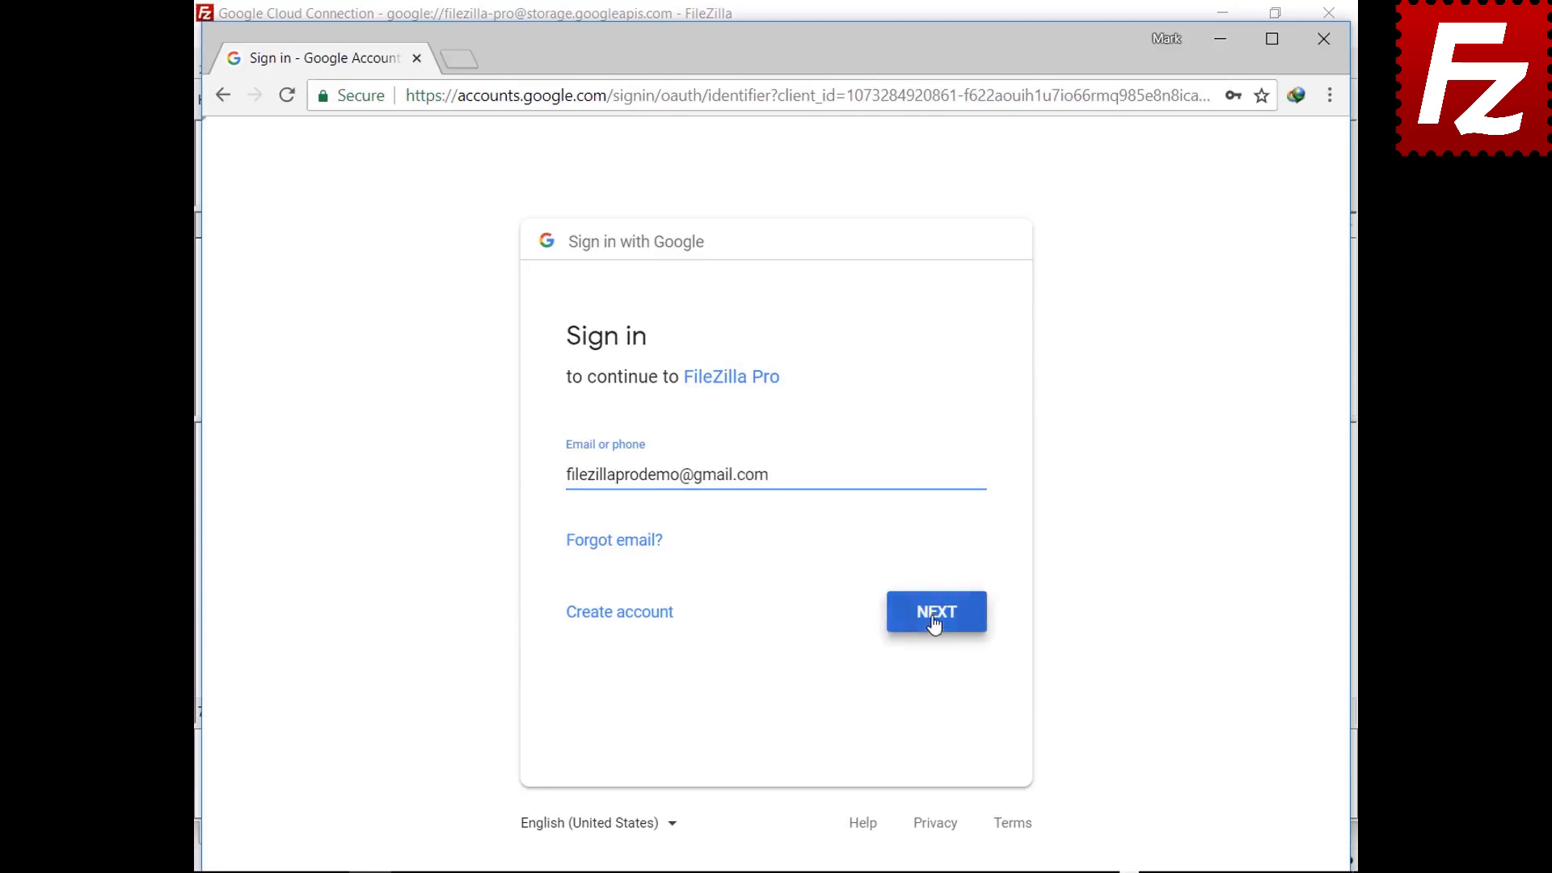
pyautogui.hotkey('ctrl', 'v')
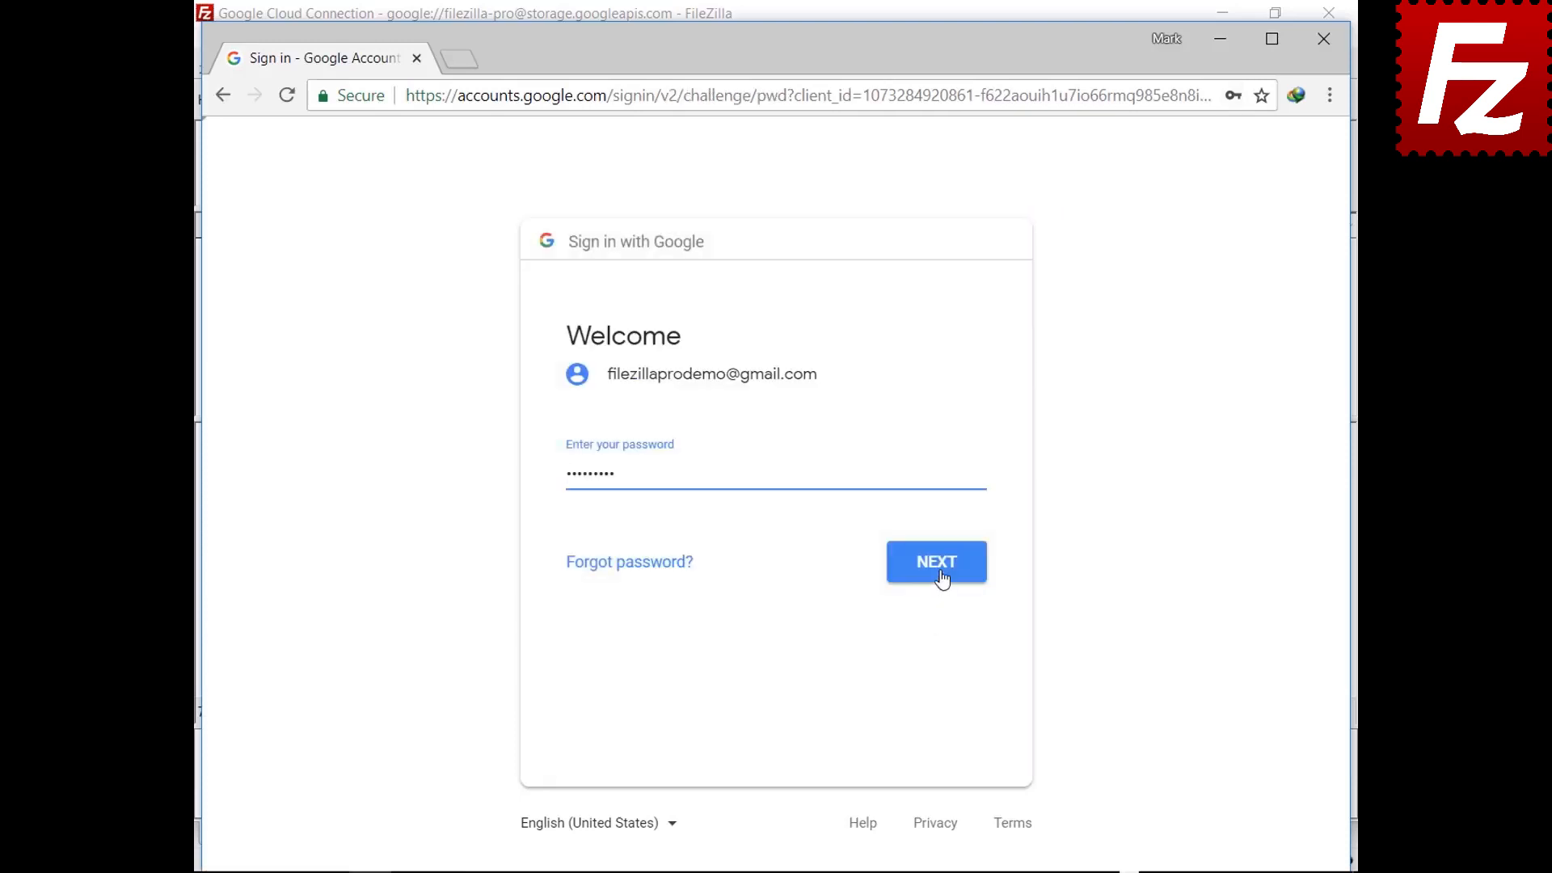
pyautogui.click(938, 578)
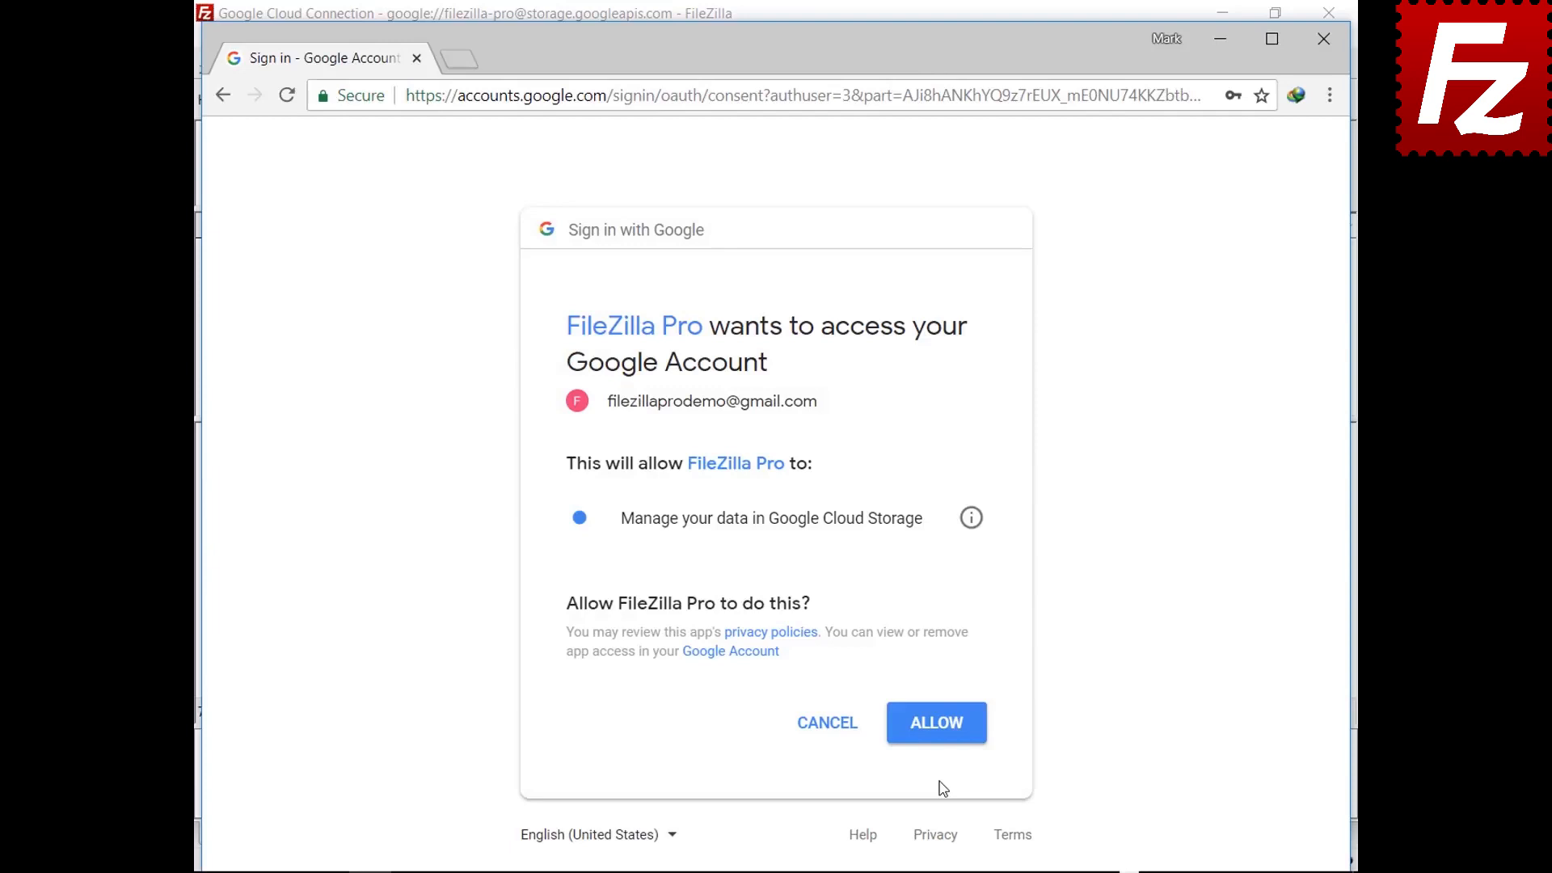
pyautogui.click(937, 738)
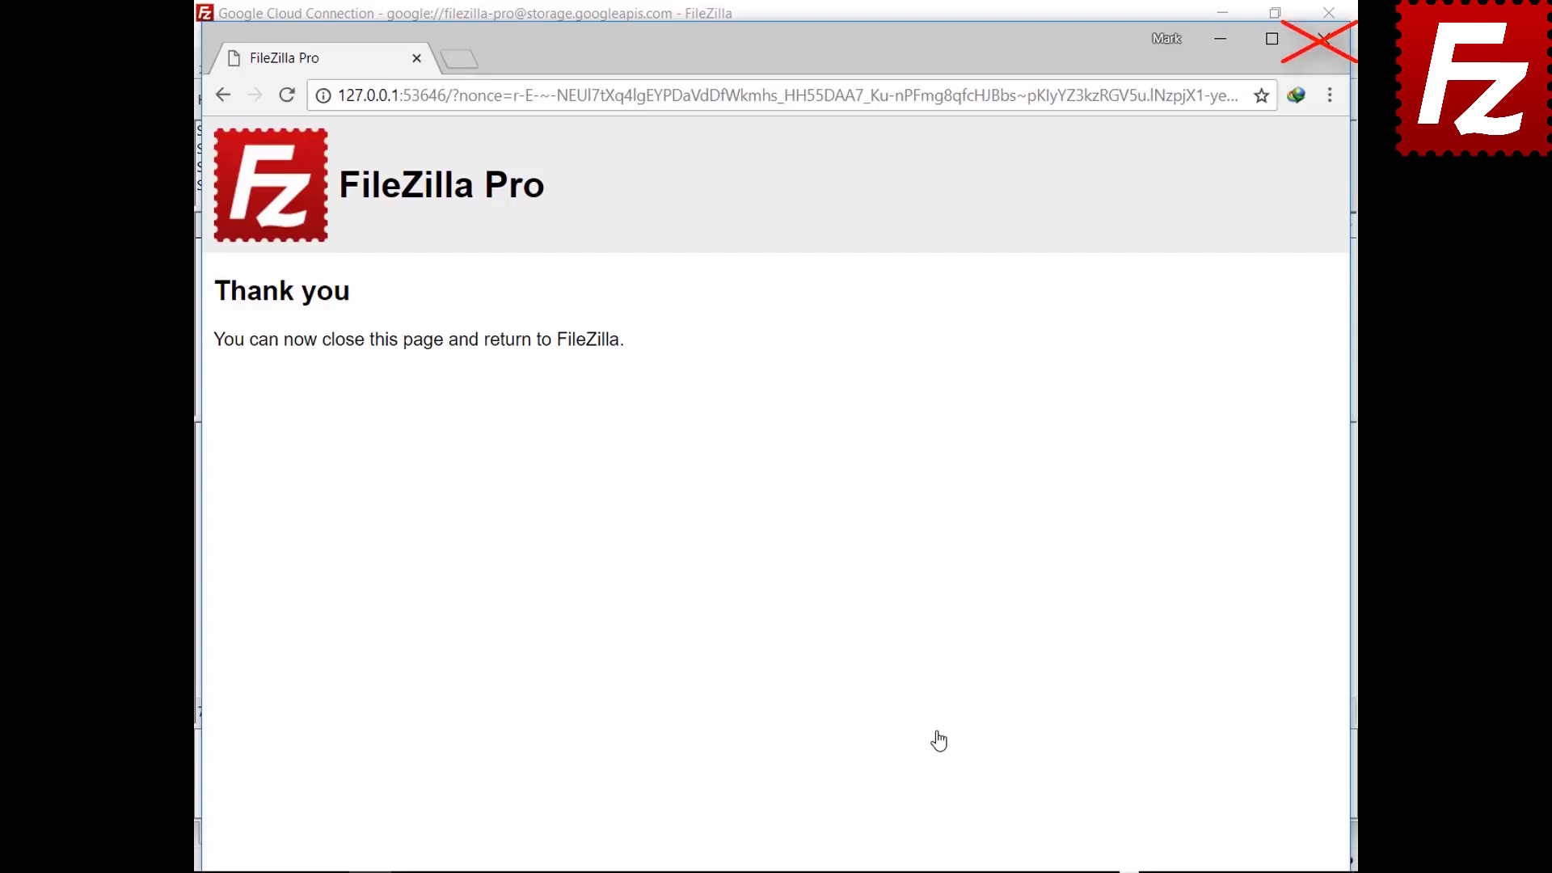
pyautogui.click(691, 733)
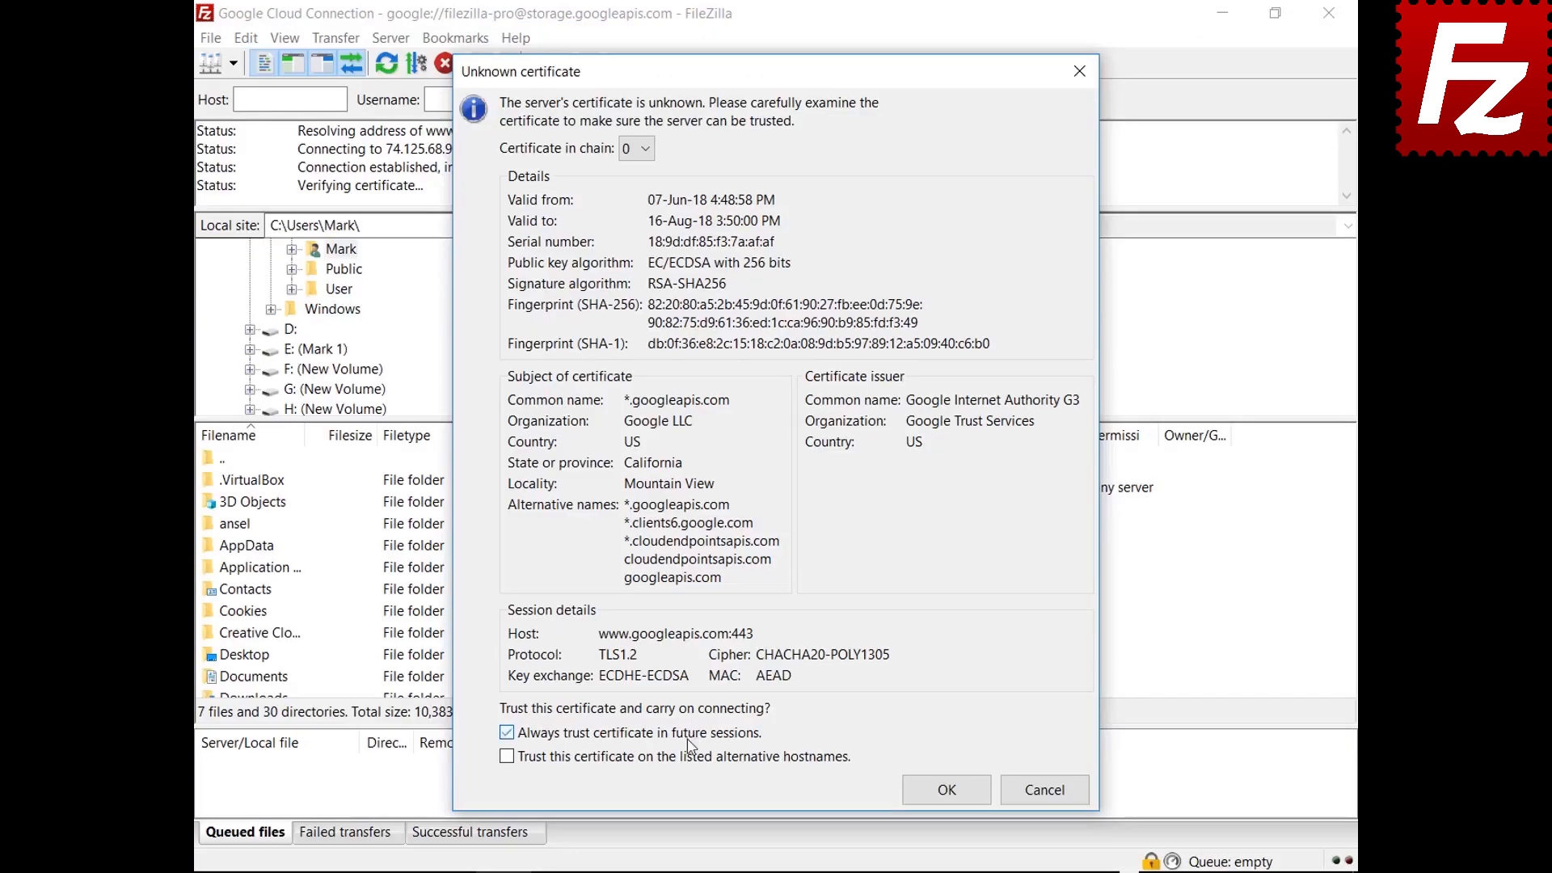
# Always trust and accept both Google server certificates so the Google Cloud connection completes
pyautogui.click(691, 756)
pyautogui.click(914, 798)
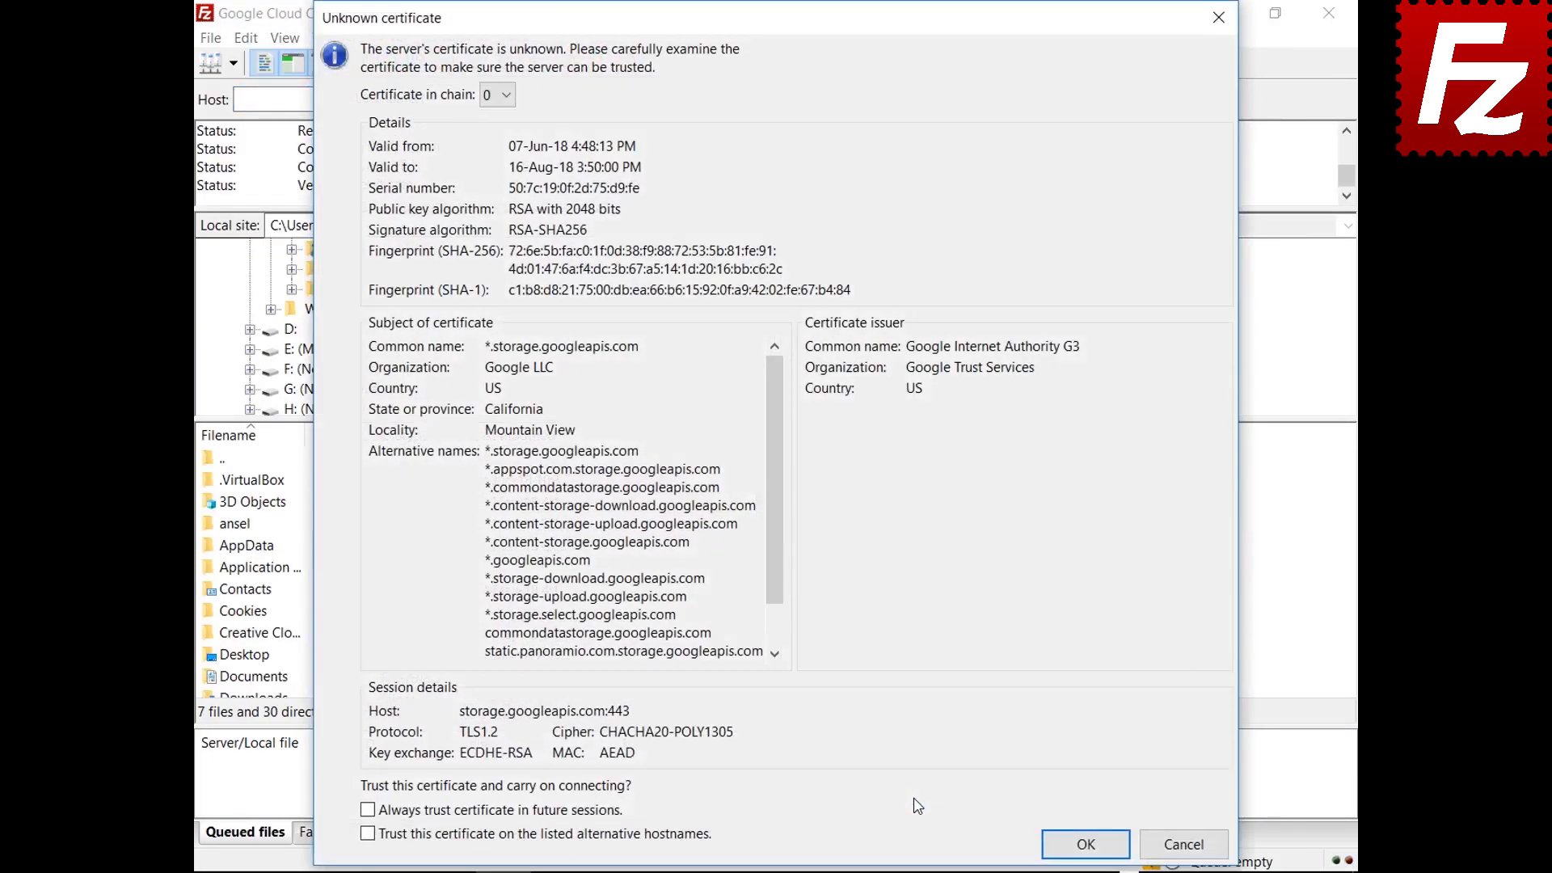
pyautogui.click(1061, 847)
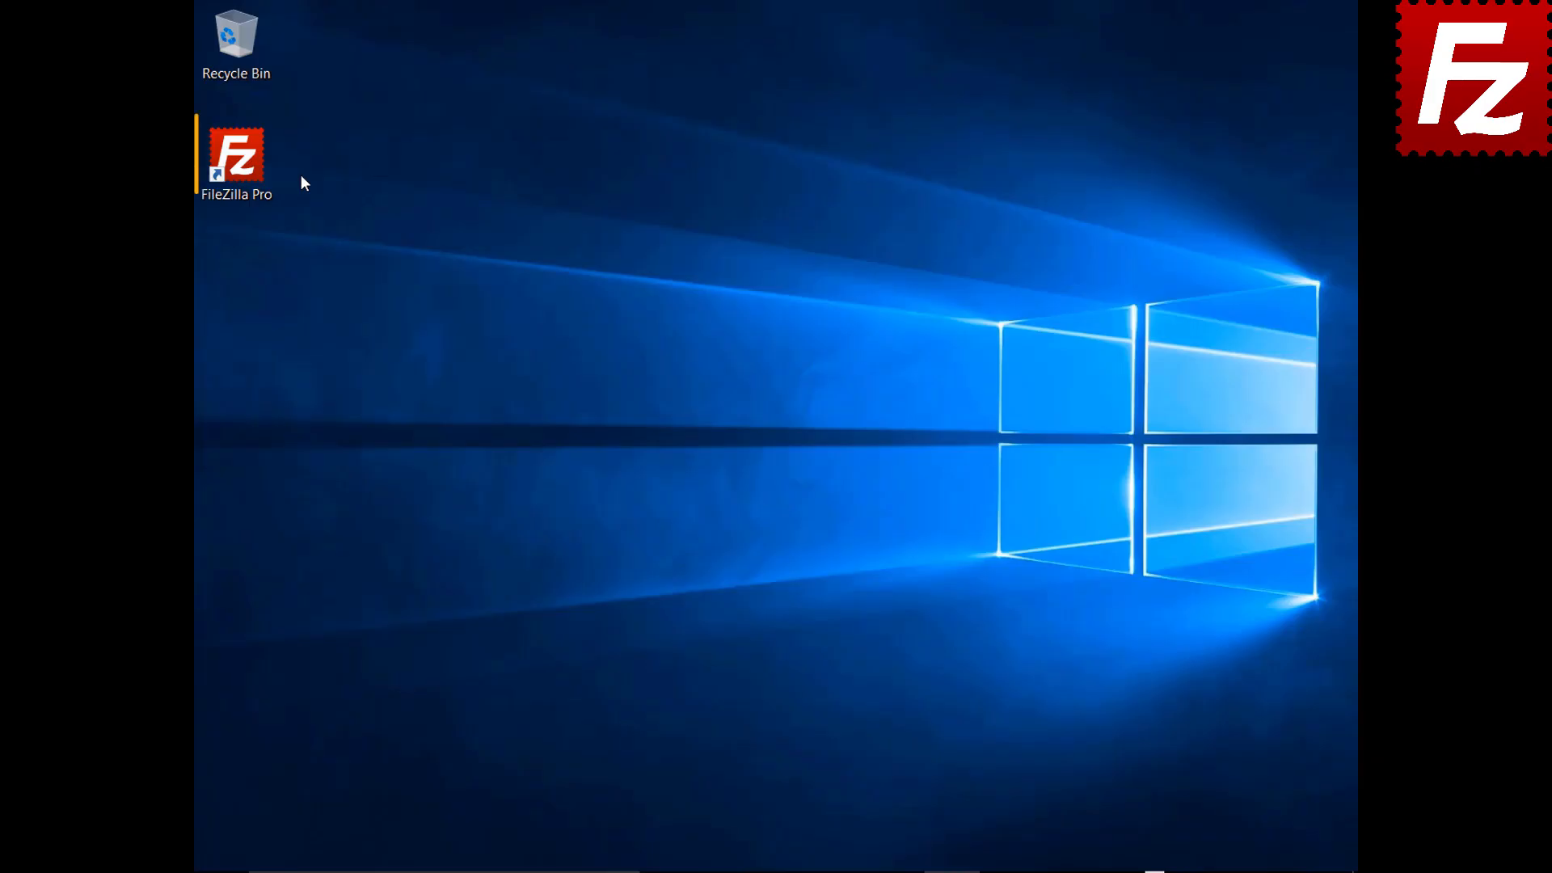
# Launch FileZilla Pro and add a new site named 'Google Drive' in the Site Manager
pyautogui.doubleClick(245, 168)
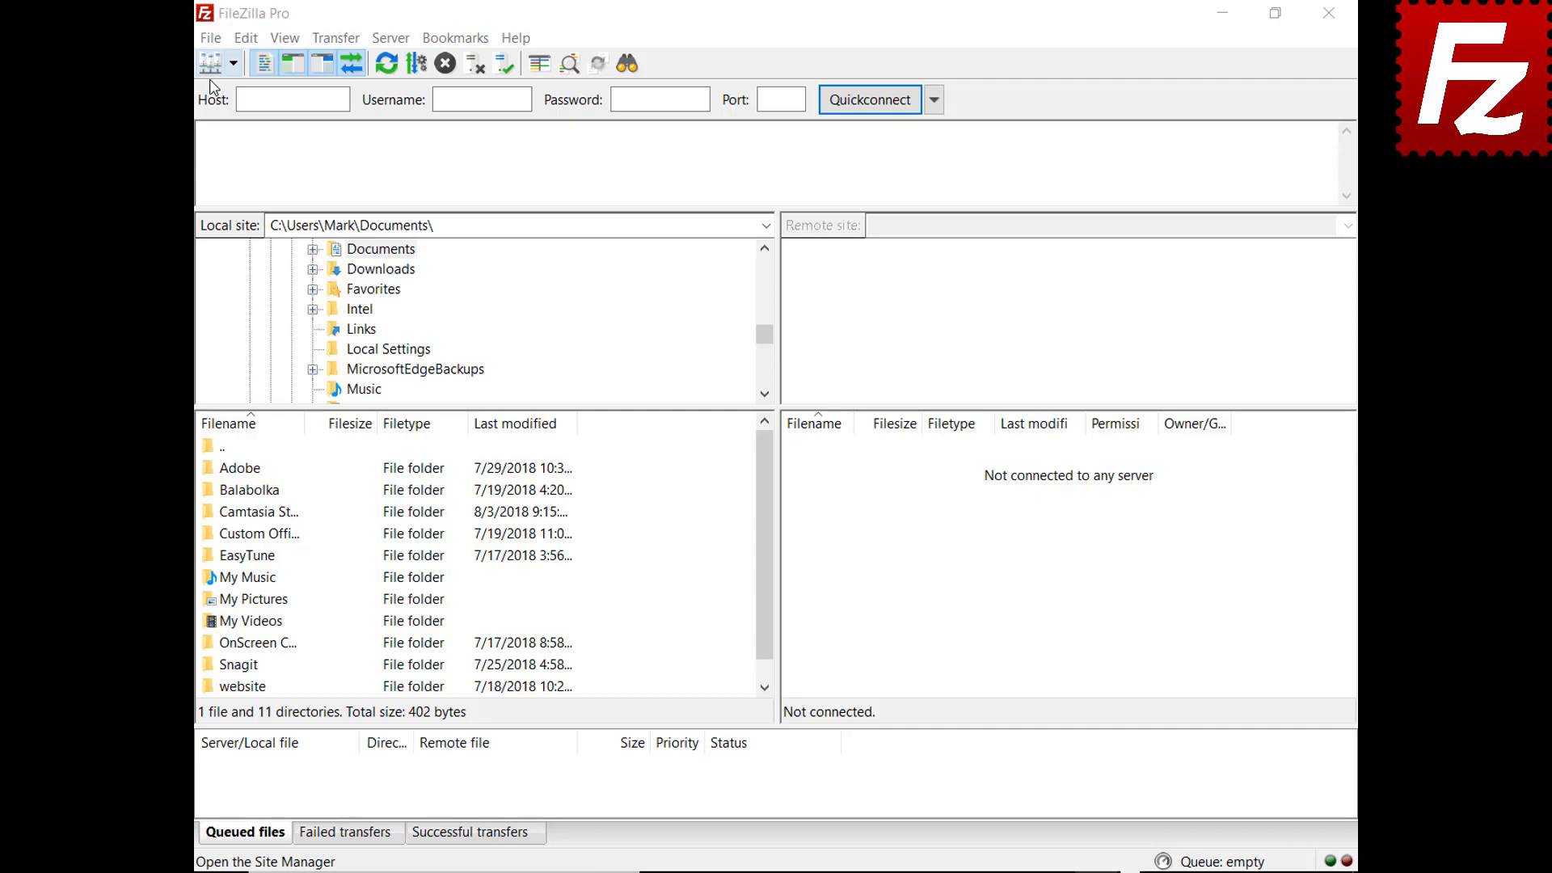
pyautogui.click(210, 38)
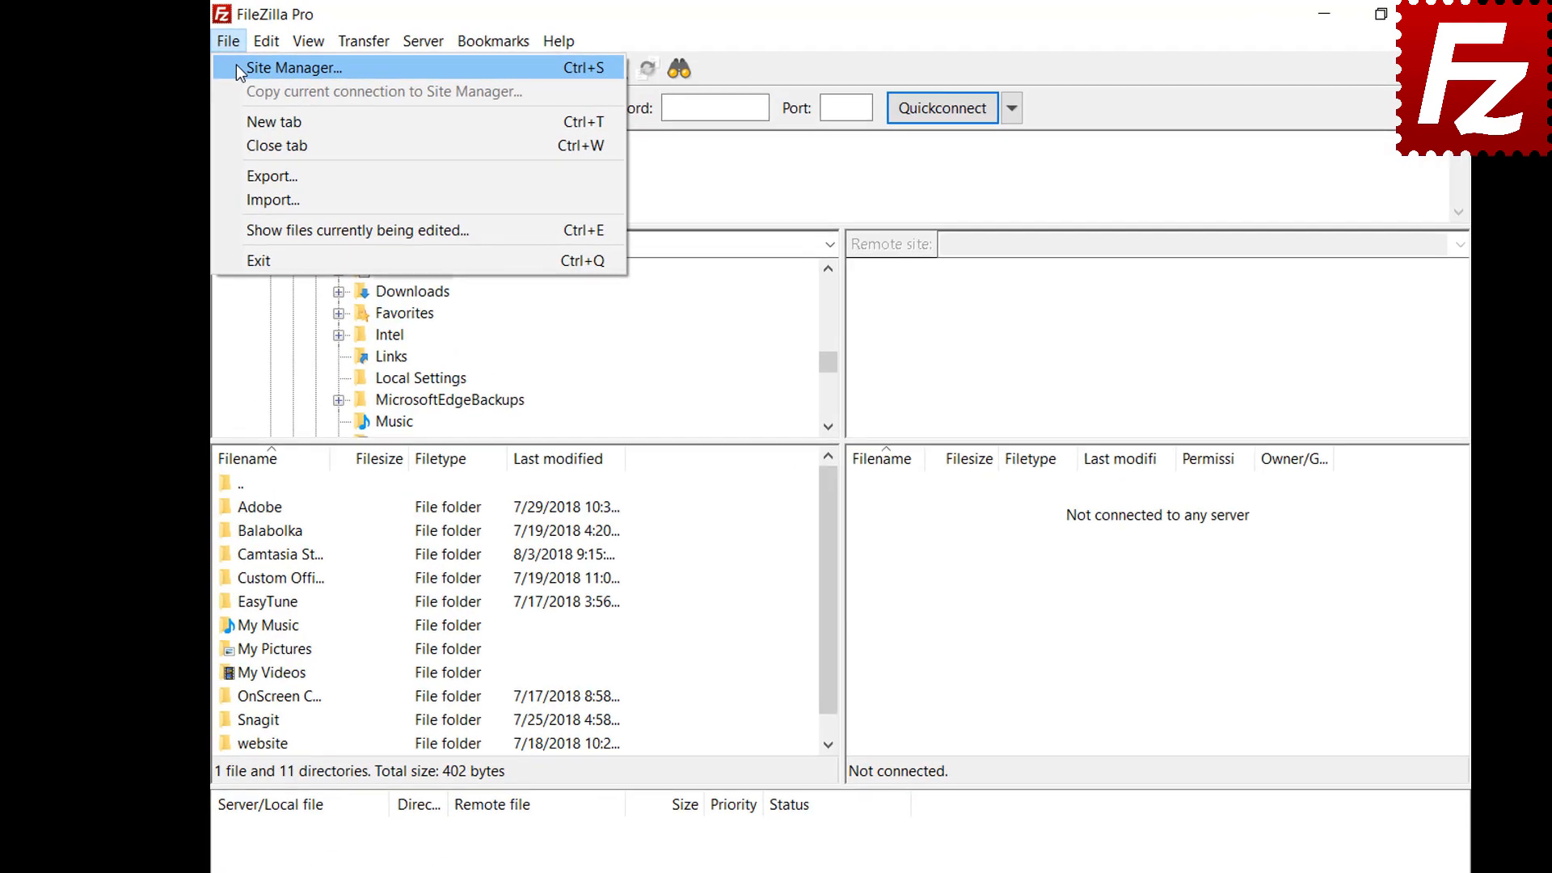
pyautogui.click(274, 68)
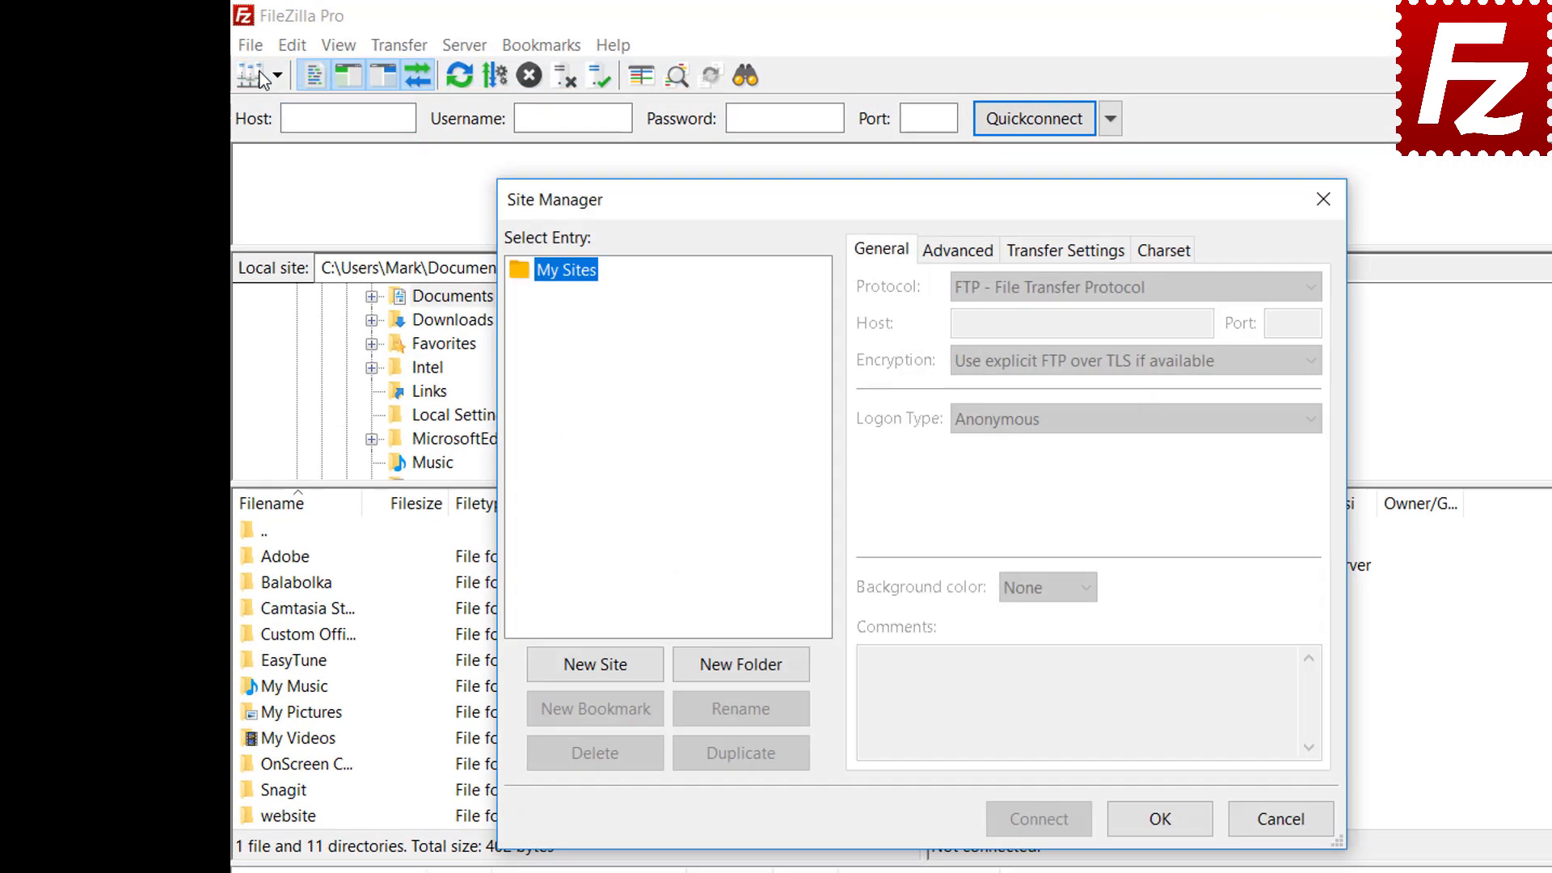
pyautogui.click(597, 675)
pyautogui.write('Goo')
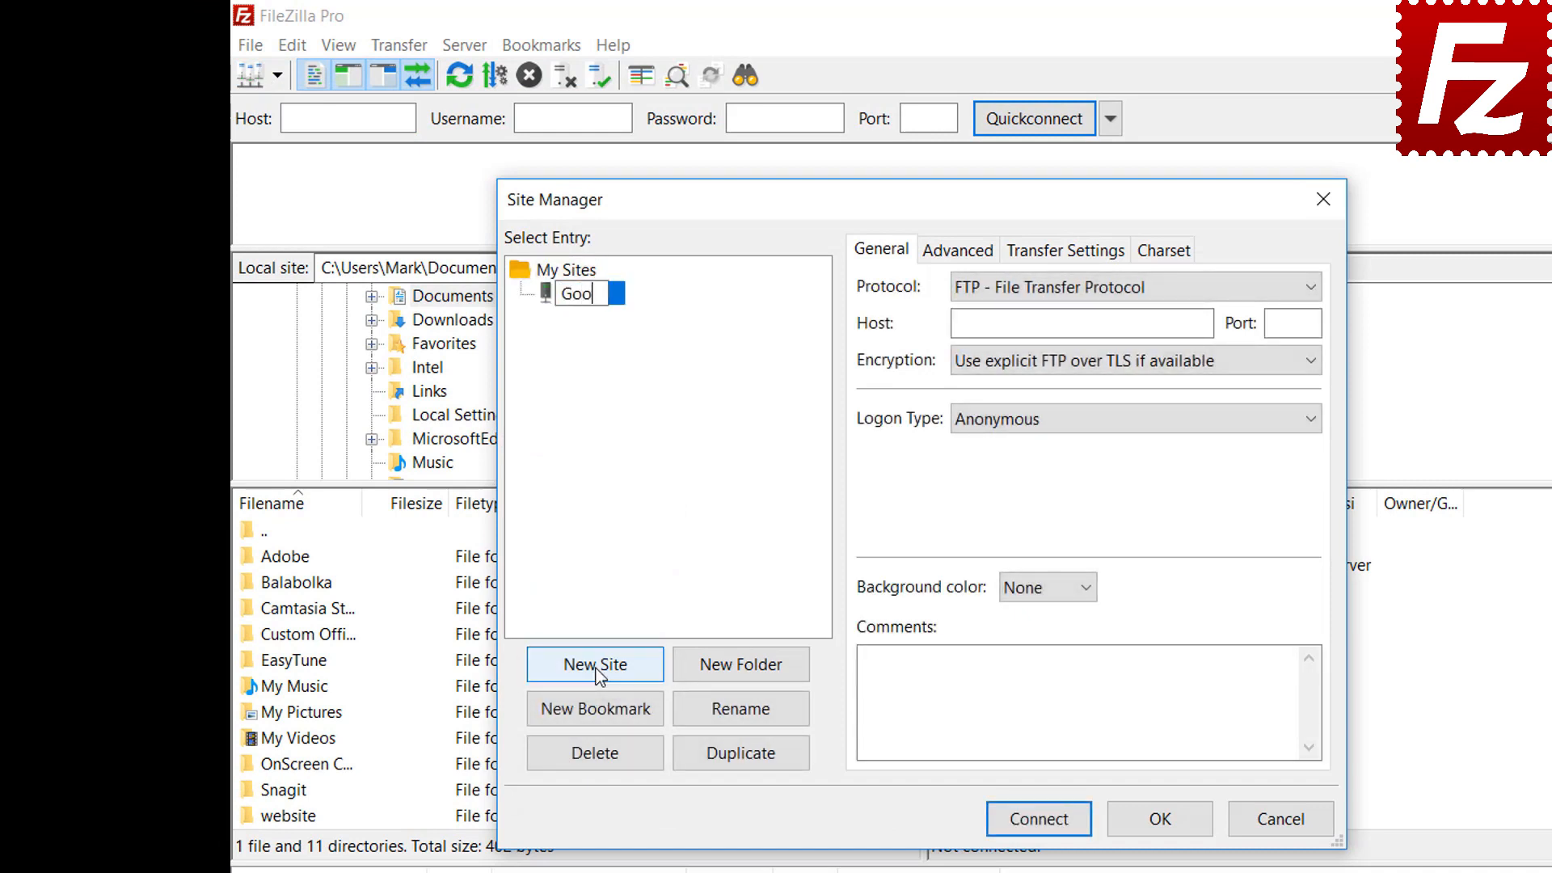
pyautogui.write('gle Drive')
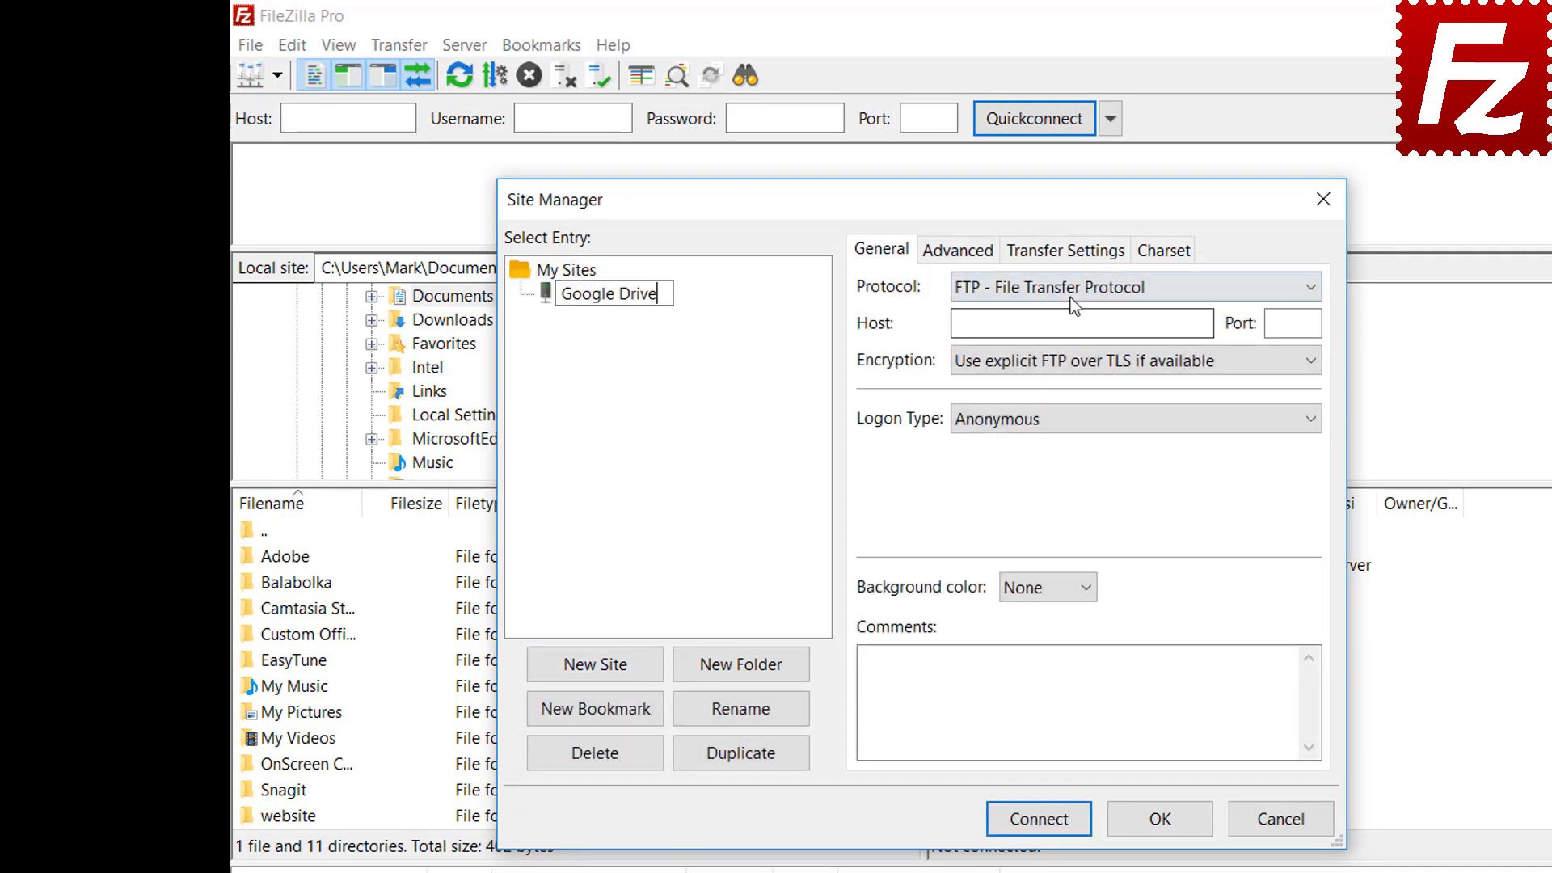
# Set the protocol to Google Drive, enter the account e-mail as User, and connect
pyautogui.click(1070, 297)
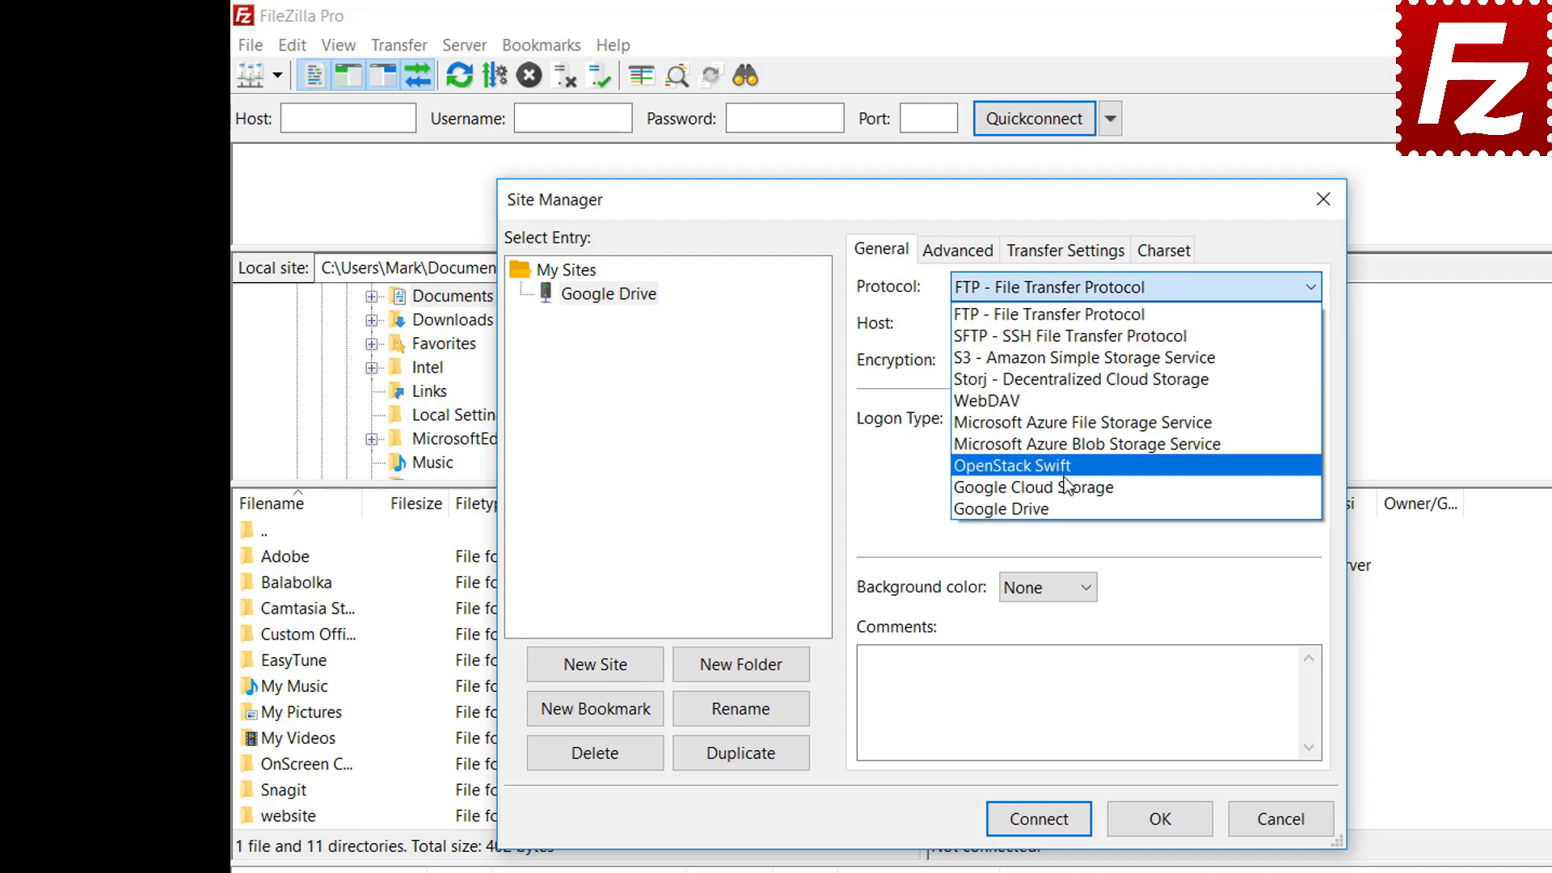
pyautogui.click(1068, 507)
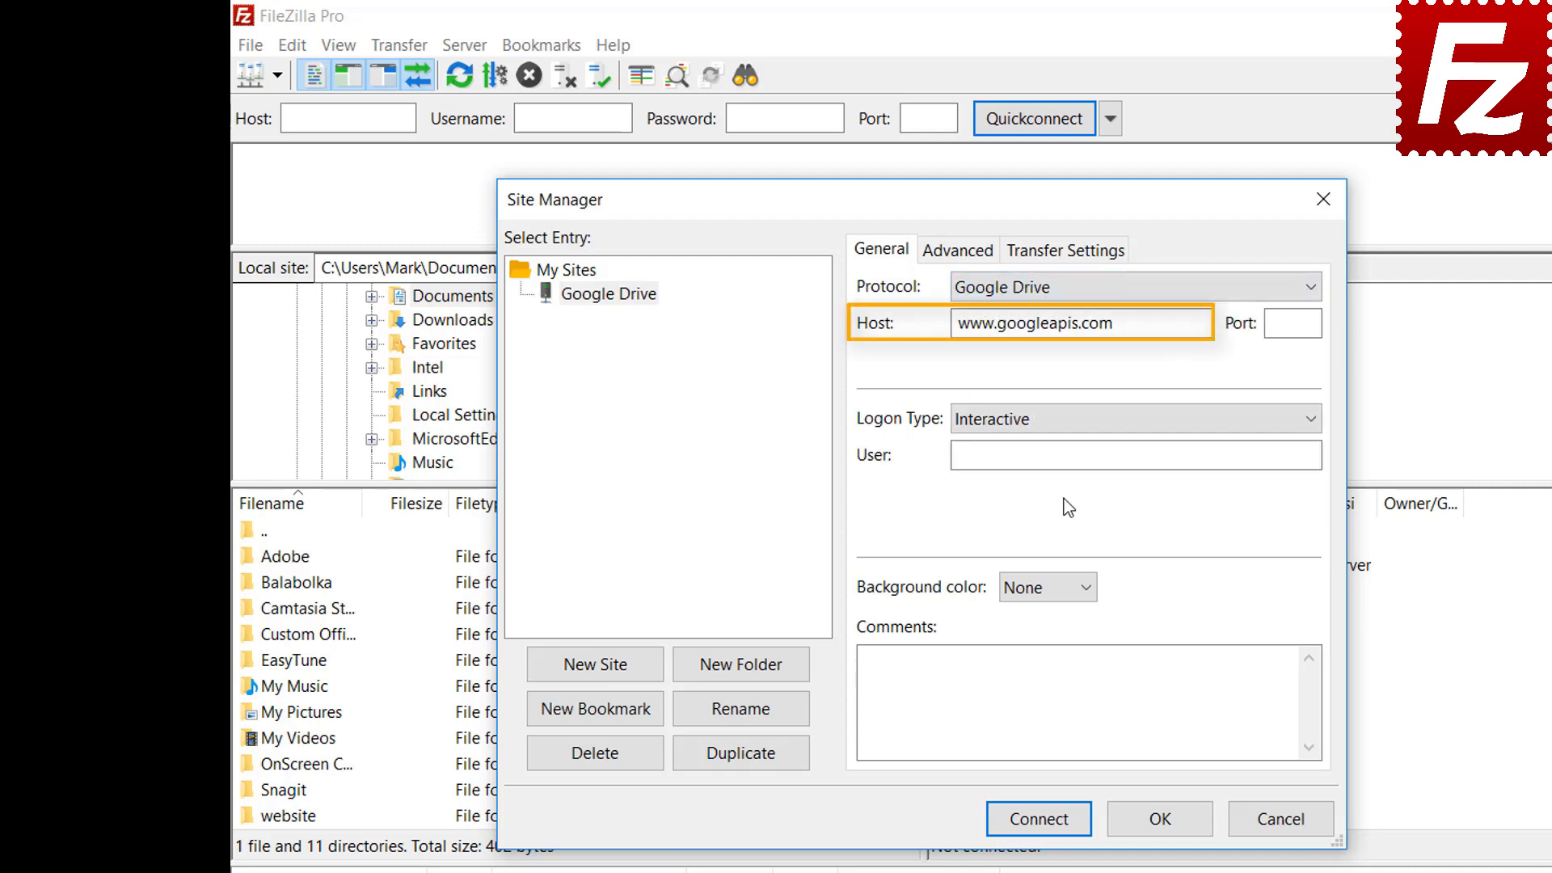
pyautogui.click(1167, 453)
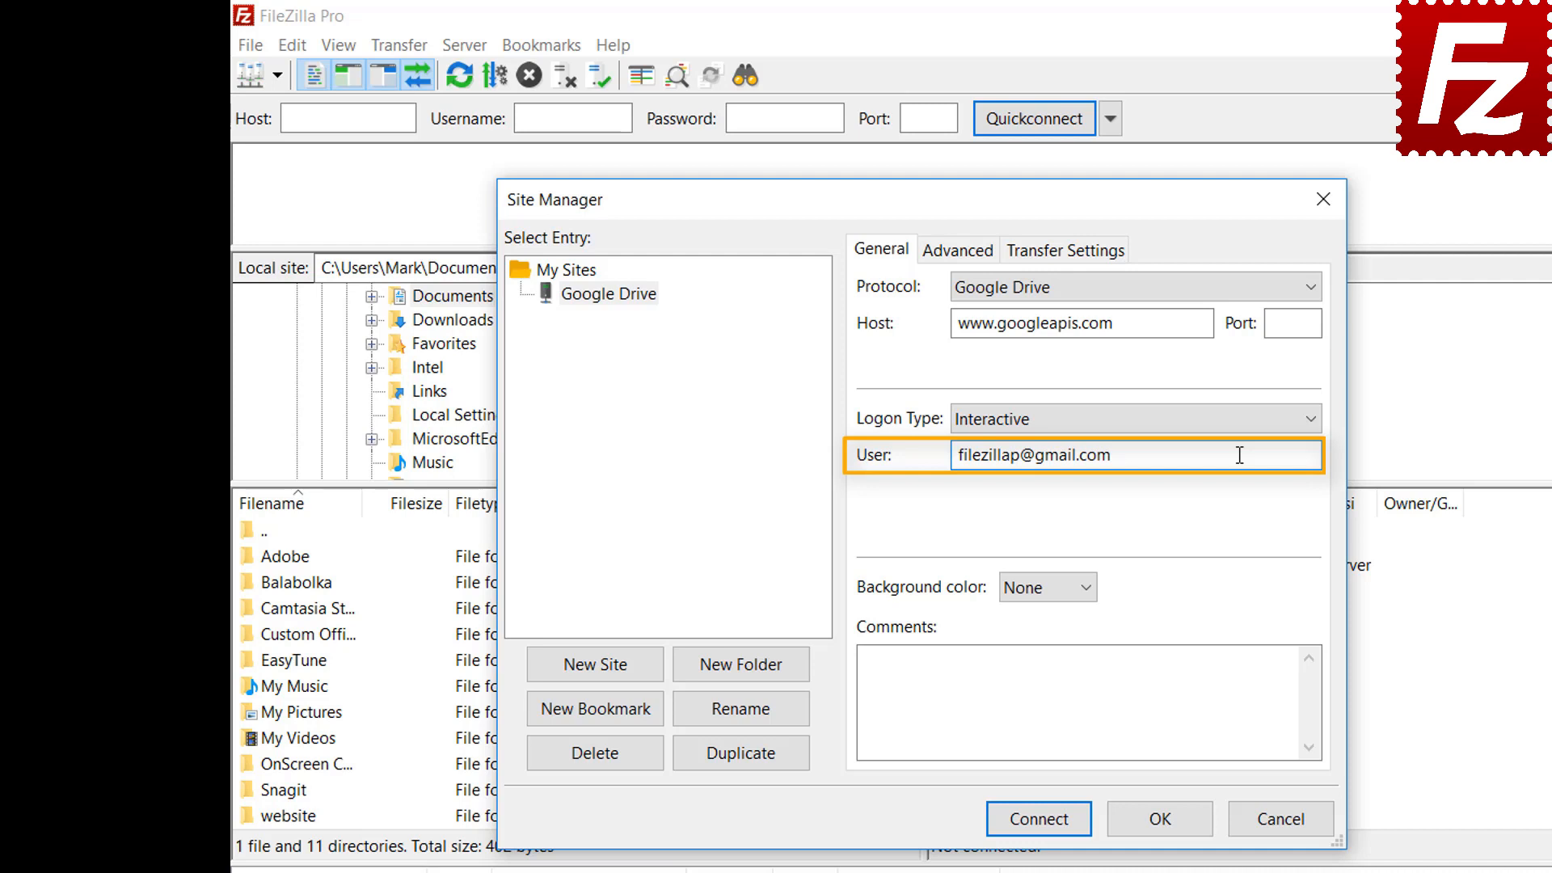
pyautogui.click(1039, 818)
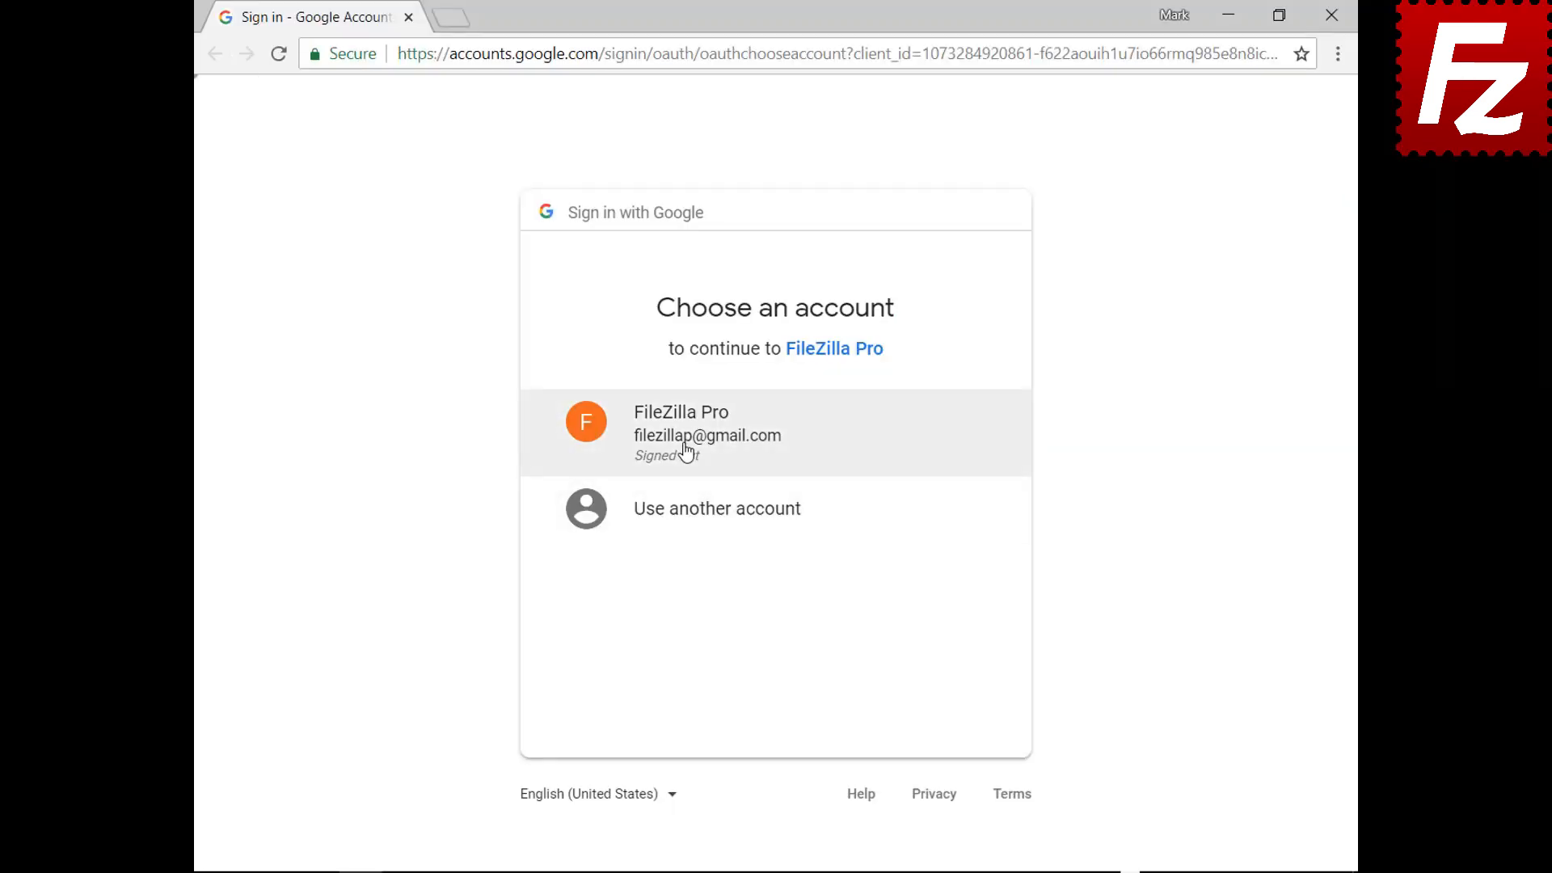
# Sign in to the Google account, allow FileZilla Pro Drive access, and close the confirmation page
pyautogui.click(686, 451)
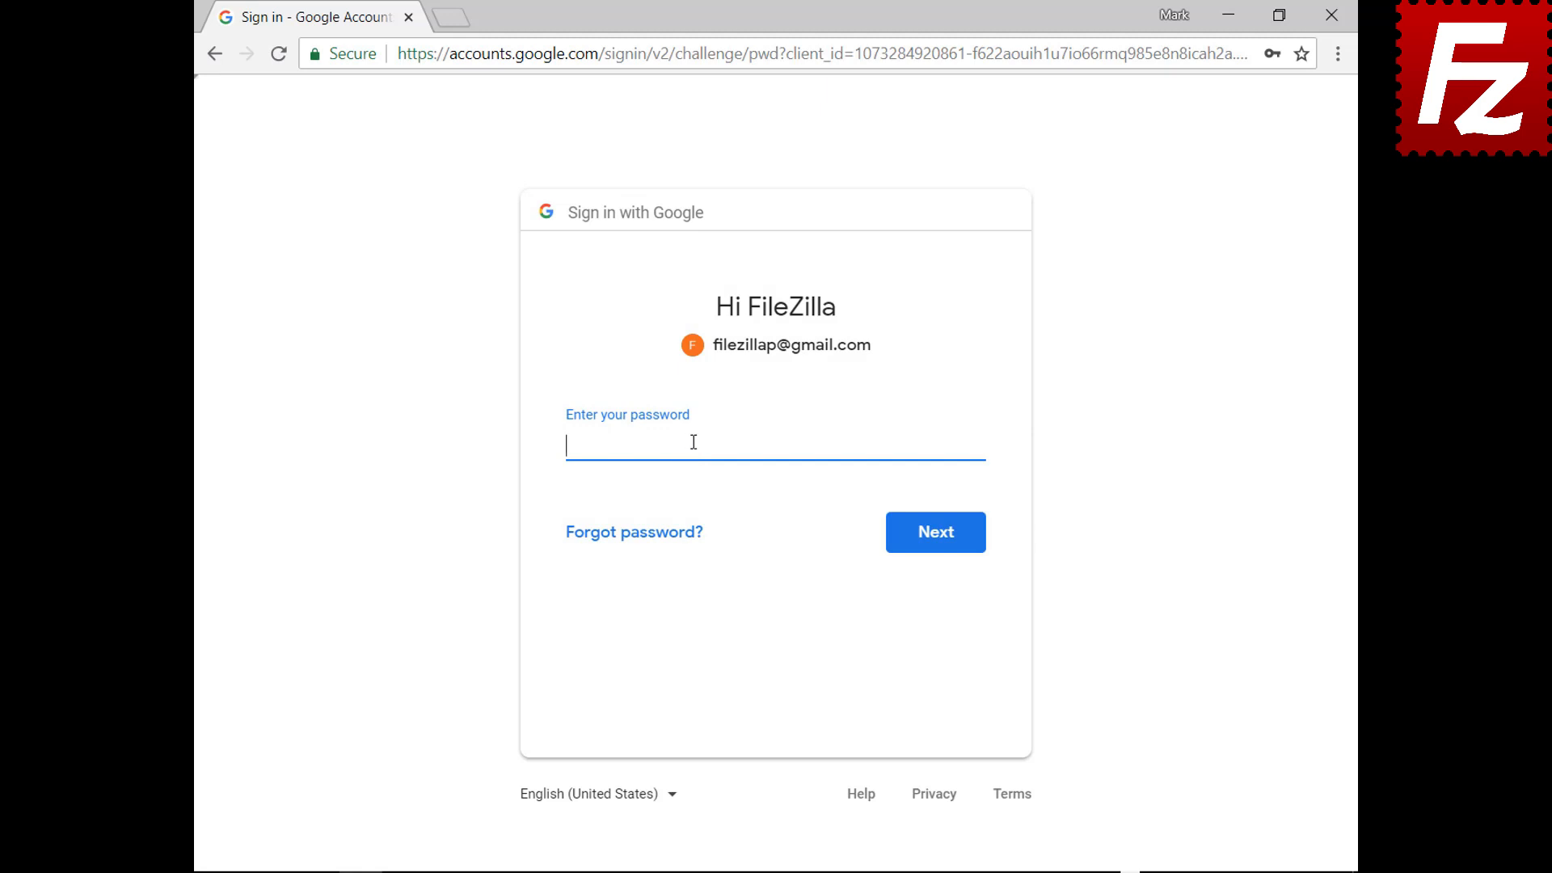
pyautogui.hotkey('ctrl', 'v')
pyautogui.click(939, 548)
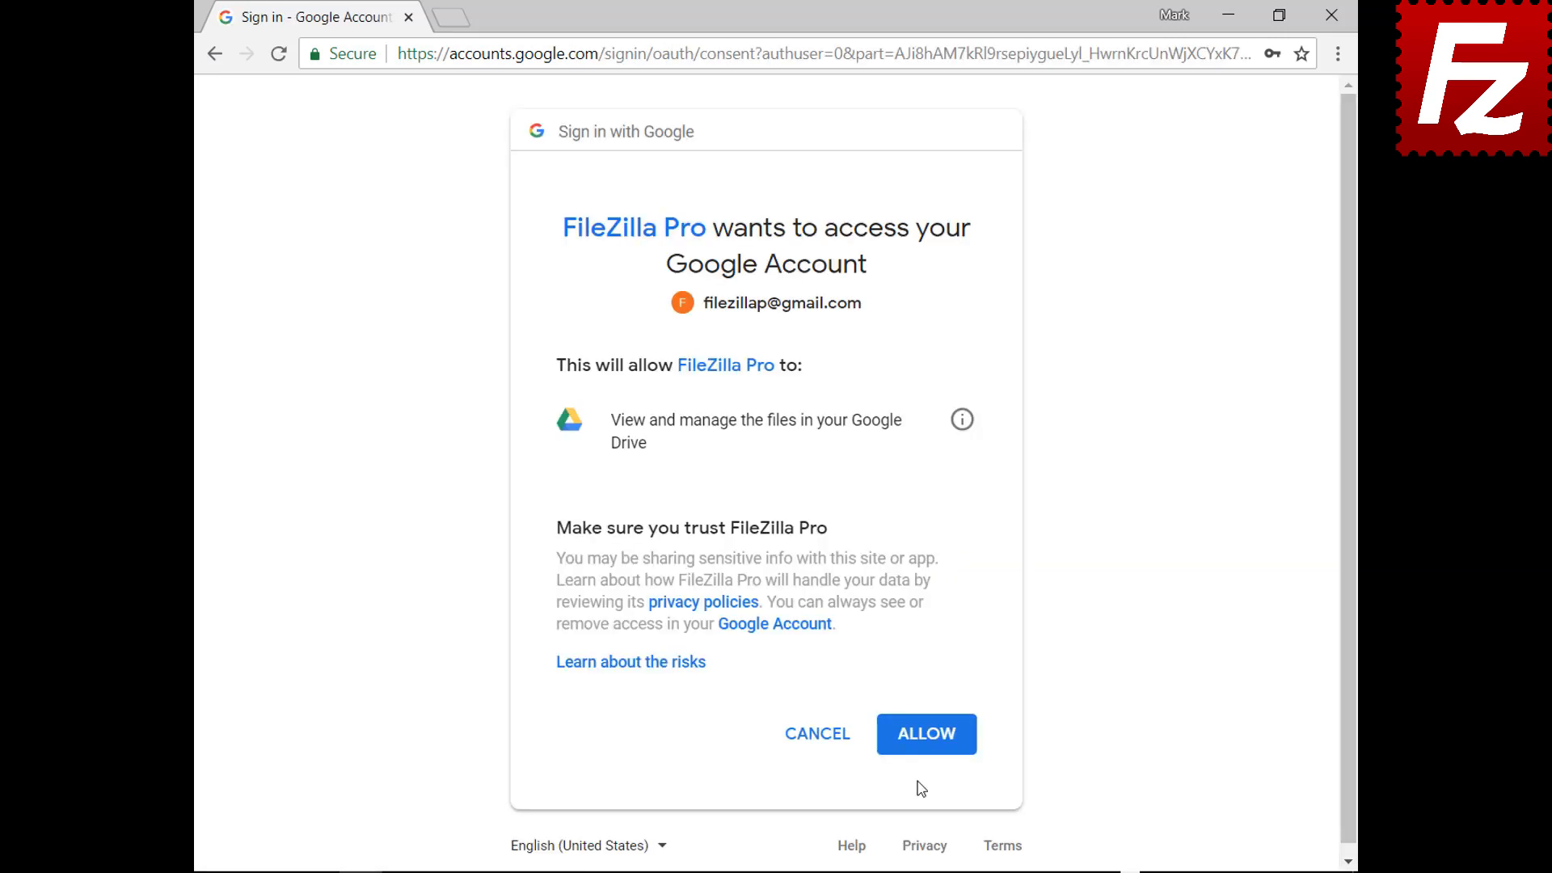
pyautogui.click(926, 735)
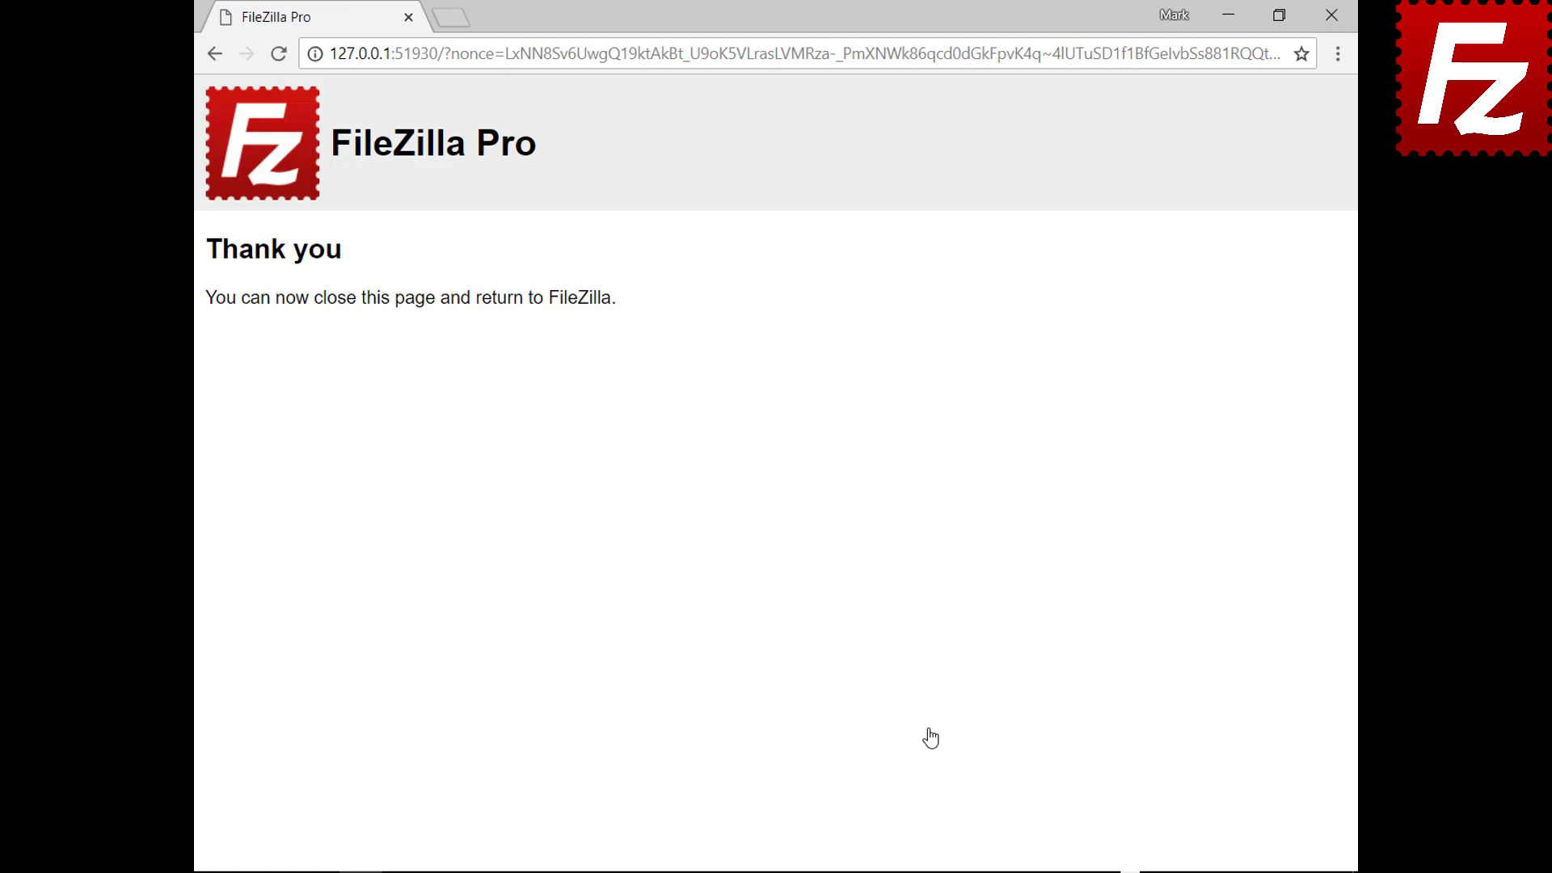
pyautogui.click(1331, 15)
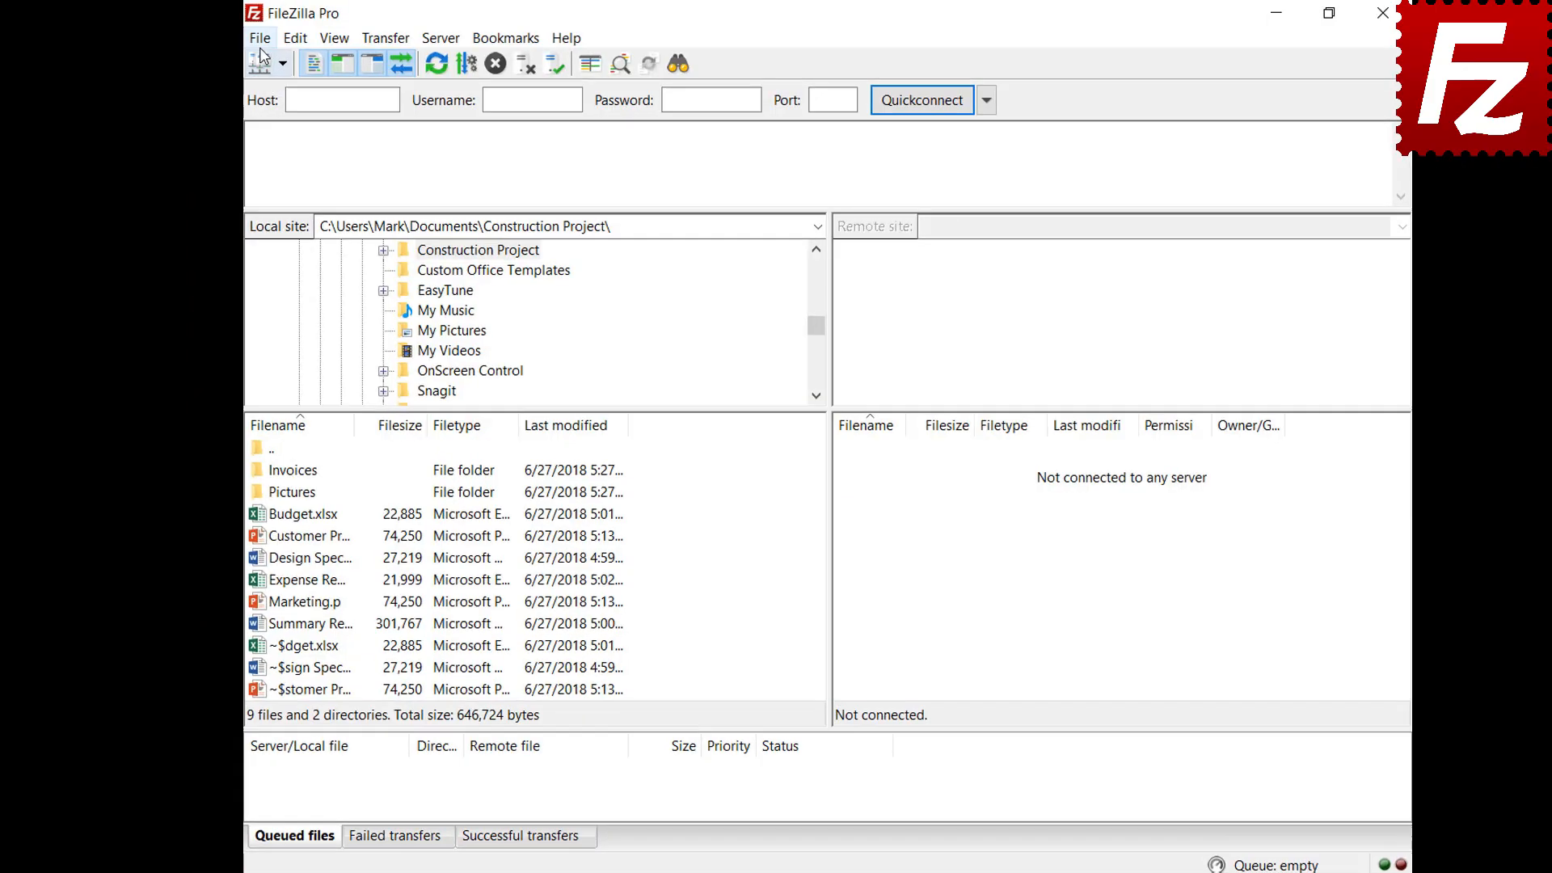
# Create a site named 'Dropbox' with the Dropbox protocol in the Site Manager and connect
pyautogui.click(253, 37)
pyautogui.click(220, 69)
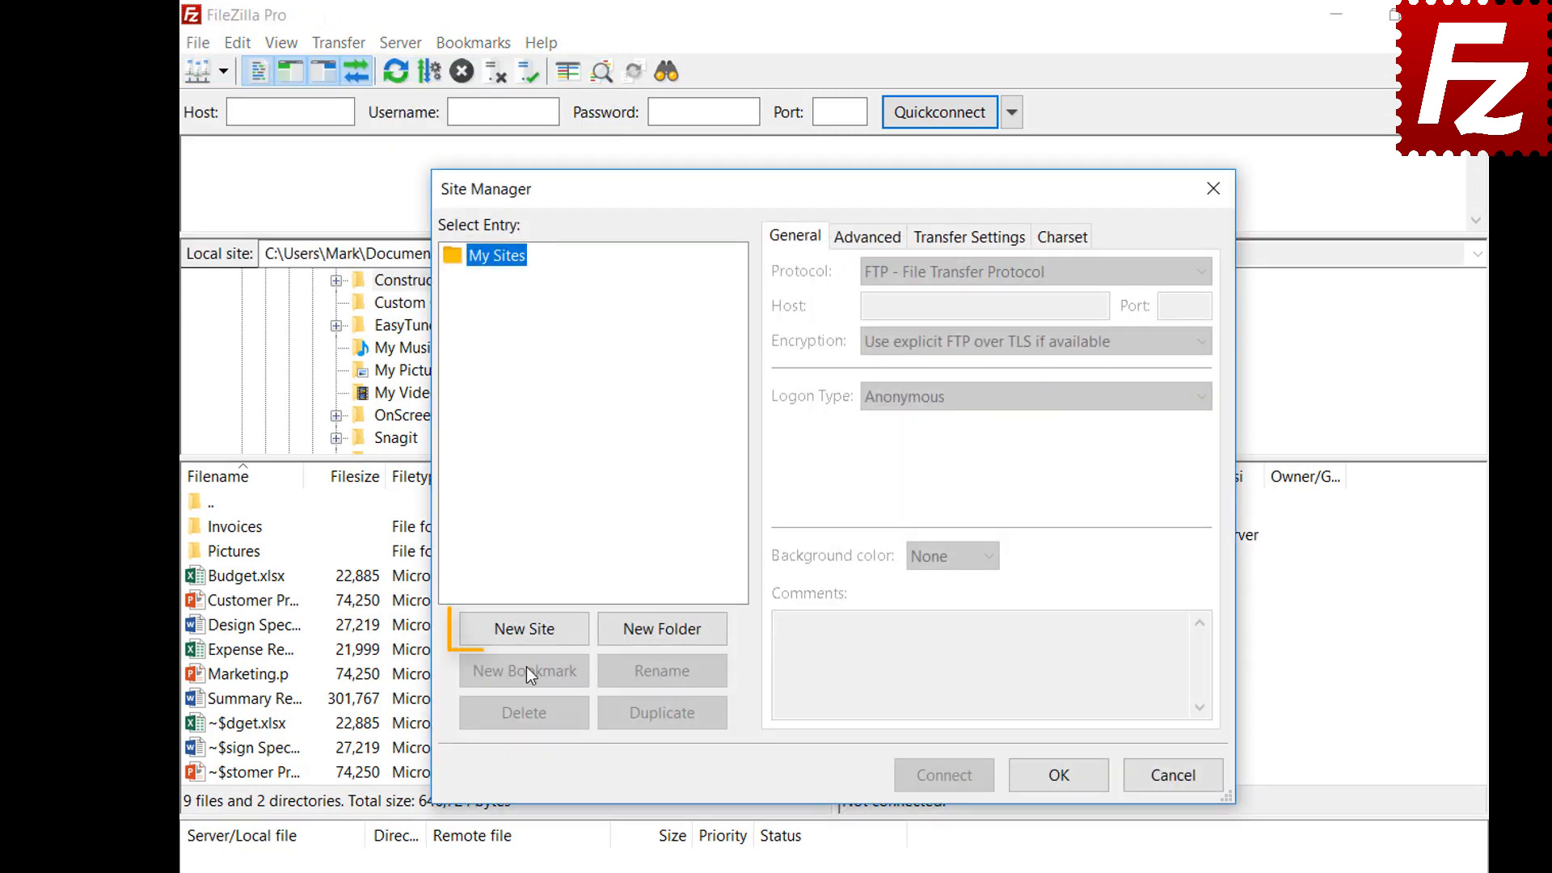
pyautogui.click(527, 635)
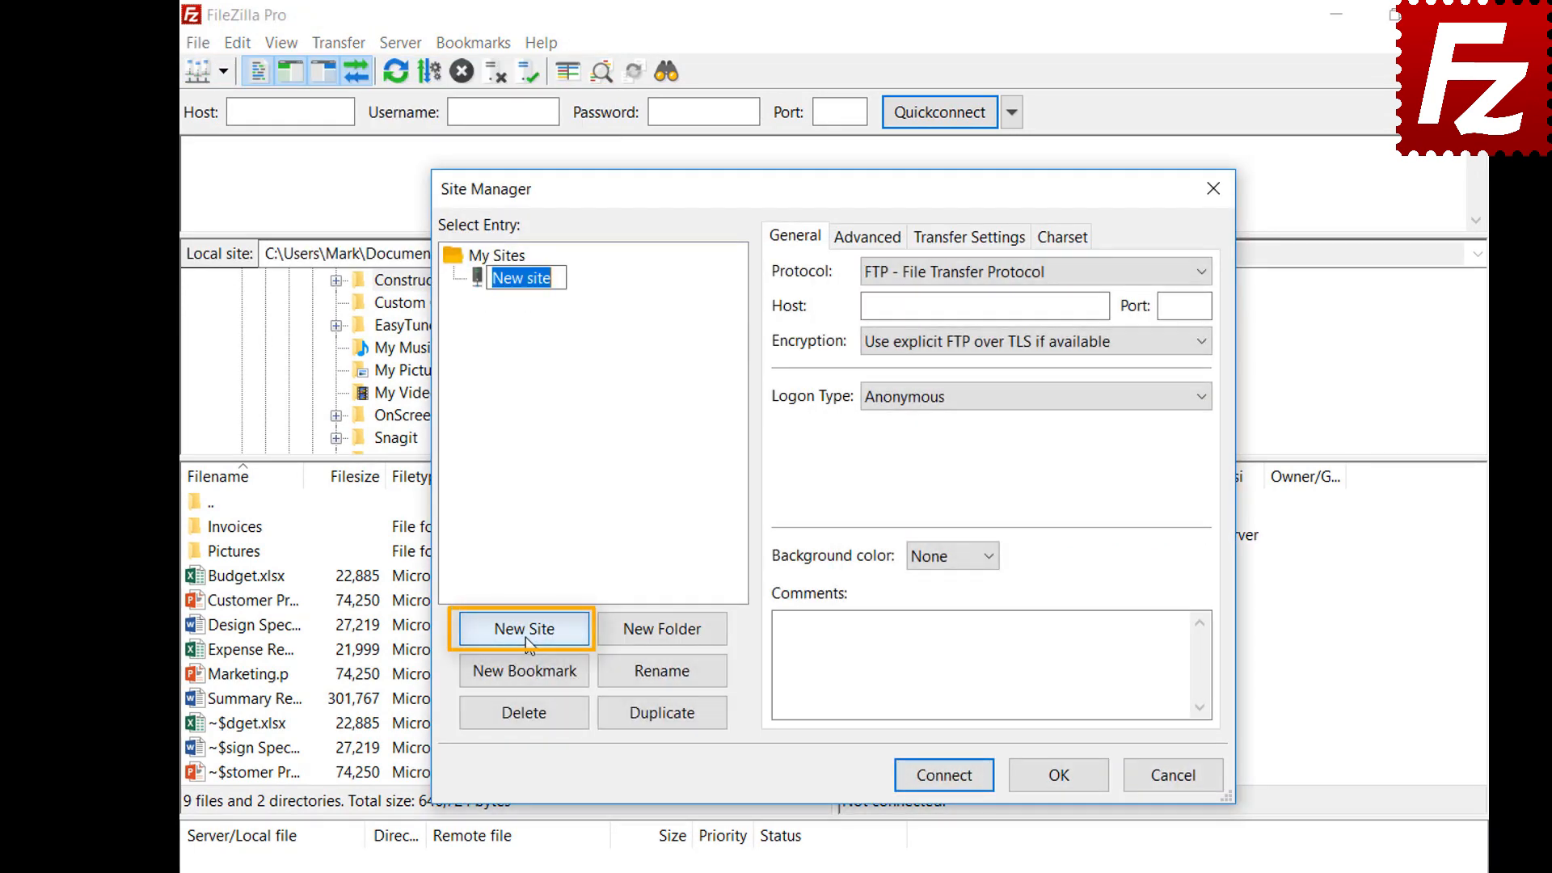
pyautogui.write('D')
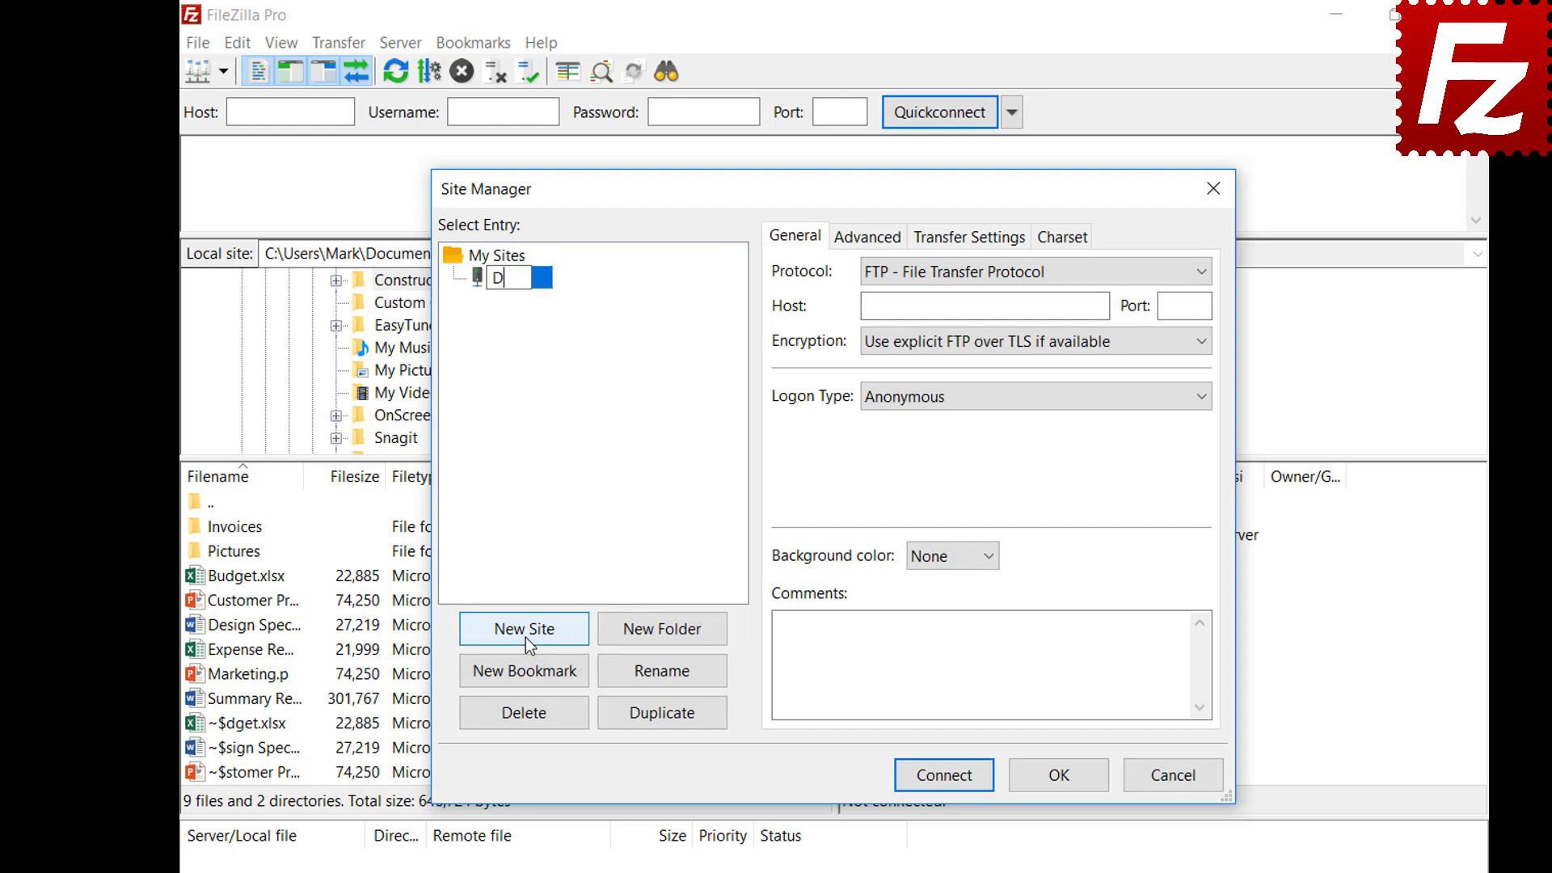
pyautogui.write('ropbox')
pyautogui.click(1133, 273)
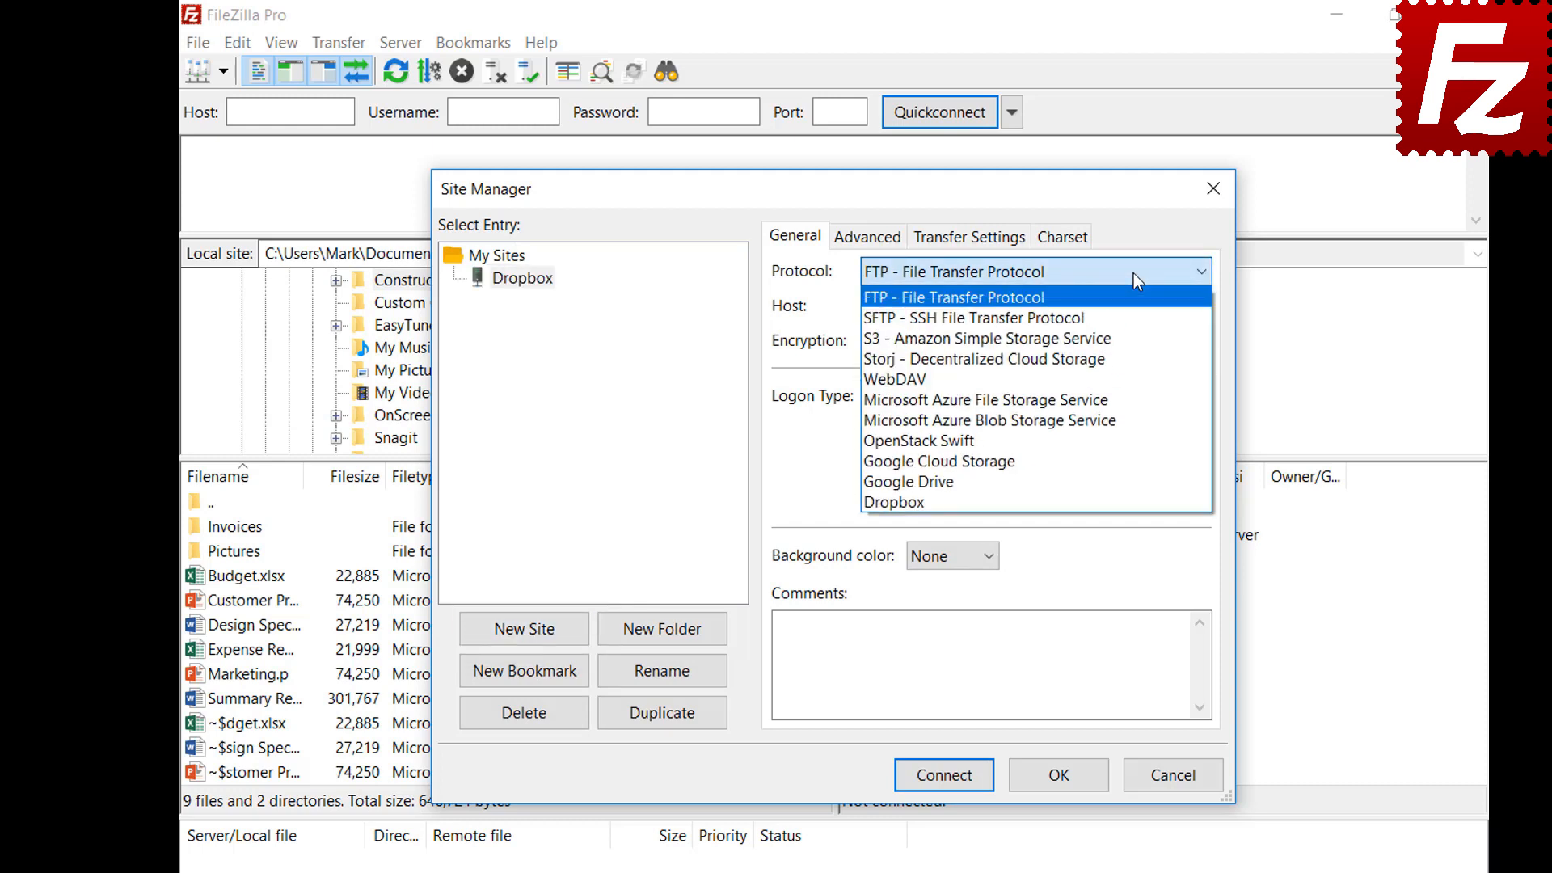
pyautogui.click(1133, 502)
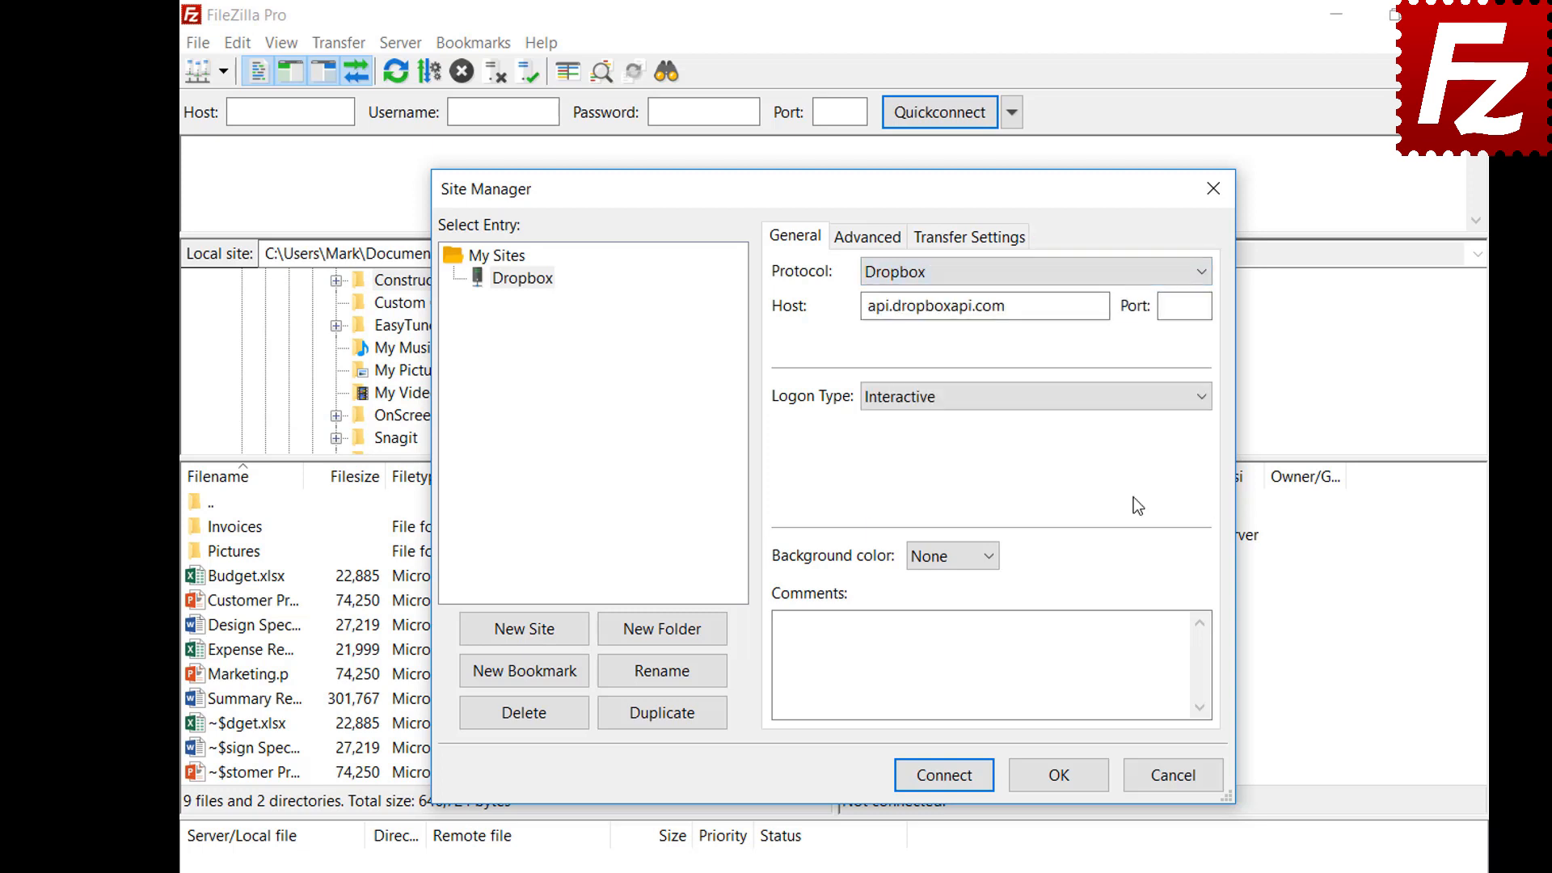
pyautogui.click(940, 782)
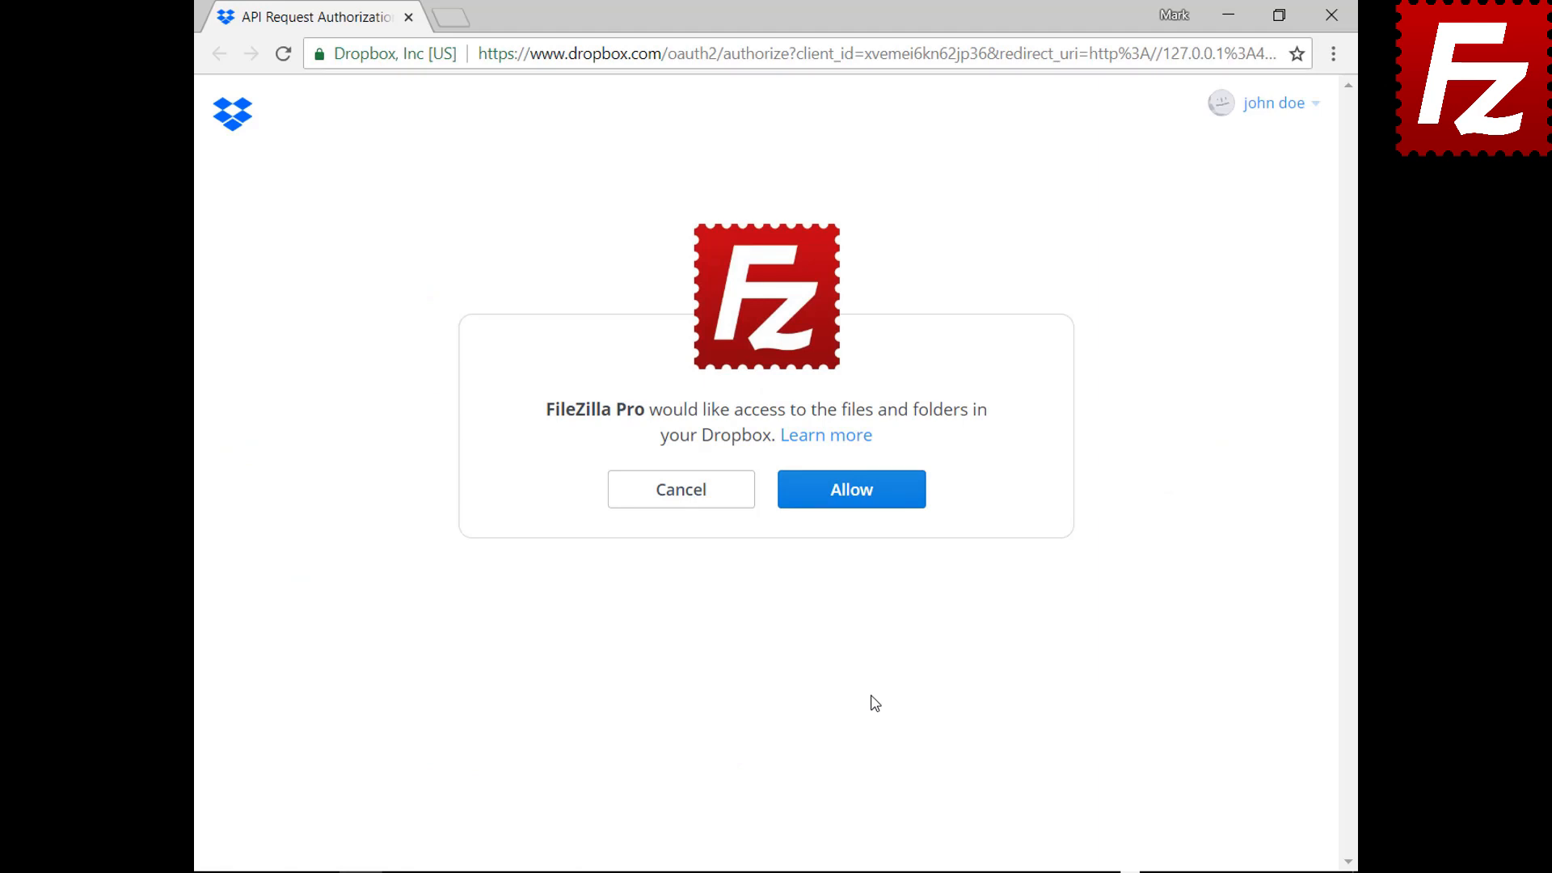
# Allow FileZilla Pro access to the Dropbox account's files and folders
pyautogui.click(863, 501)
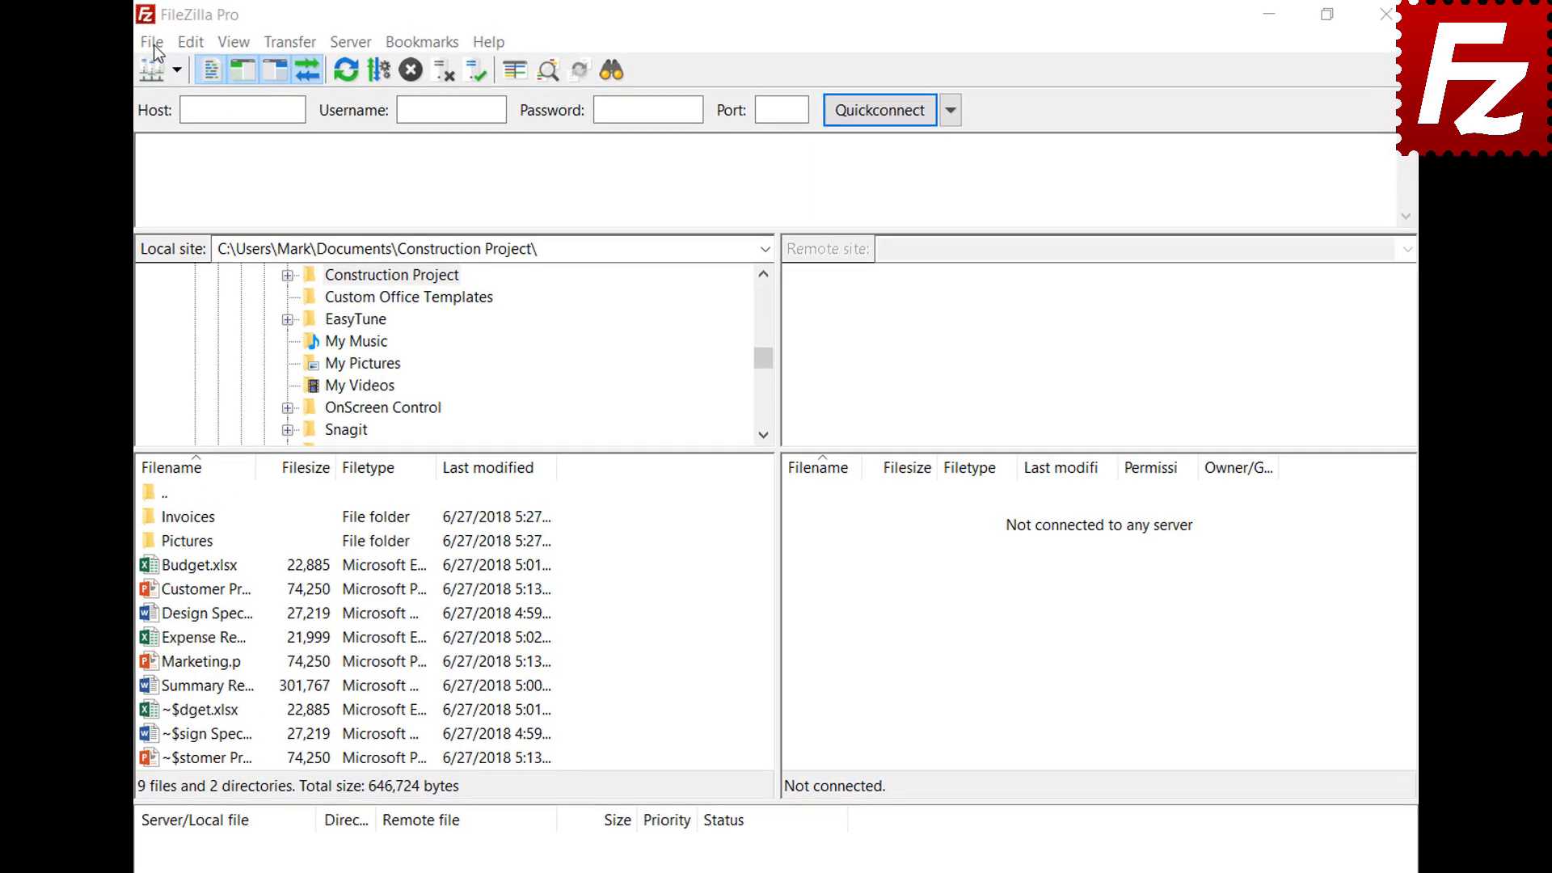
# Add a site named 'OneDrive' using the Microsoft OneDrive protocol and connect to it
pyautogui.click(147, 43)
pyautogui.click(148, 64)
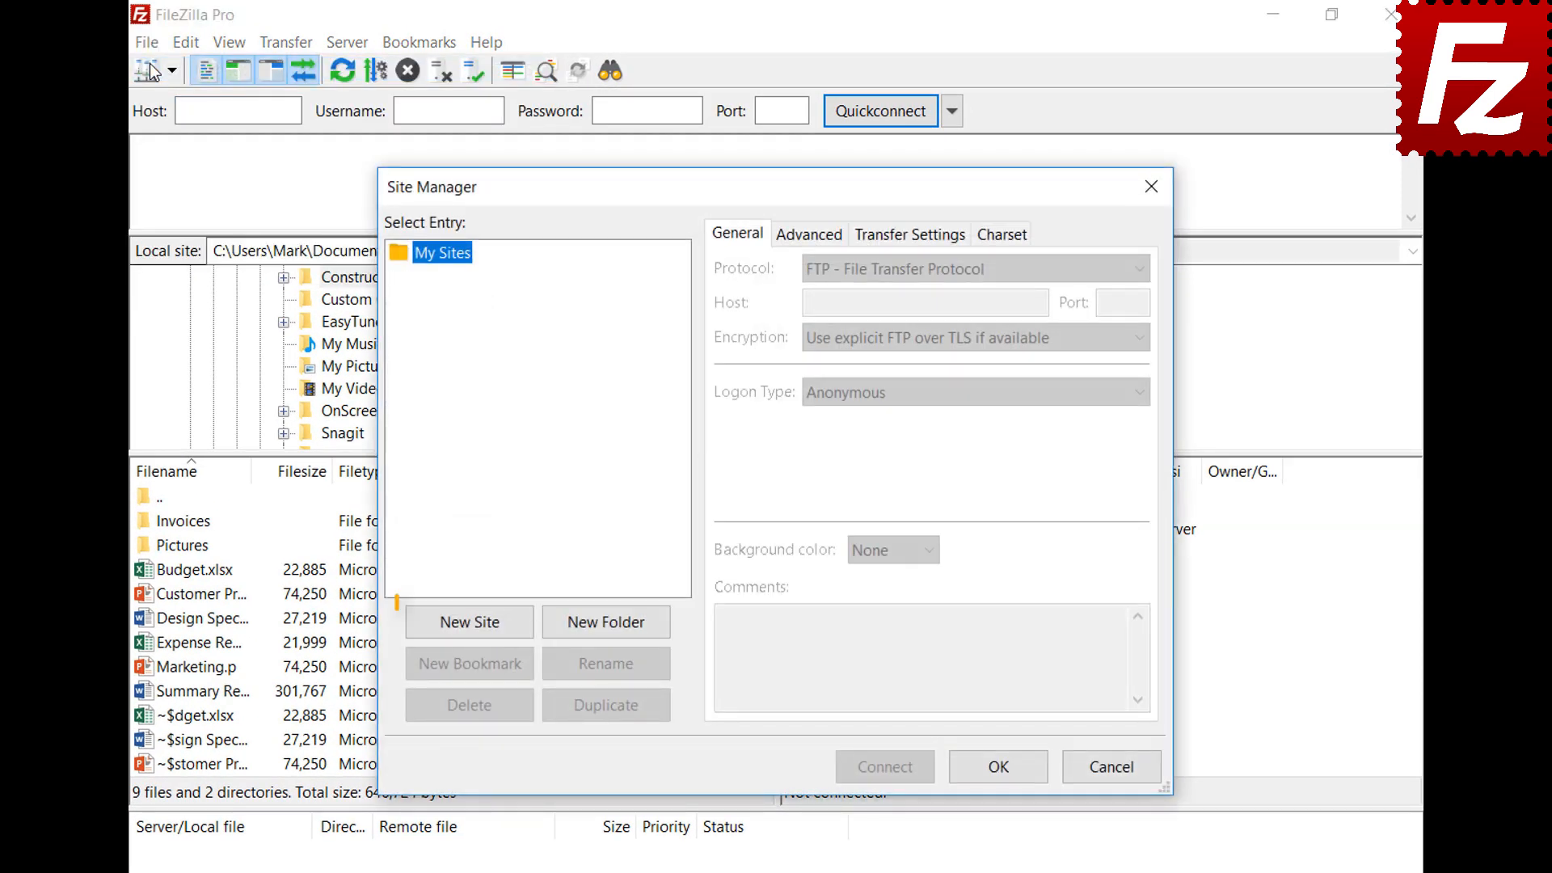
pyautogui.click(480, 629)
pyautogui.write('One')
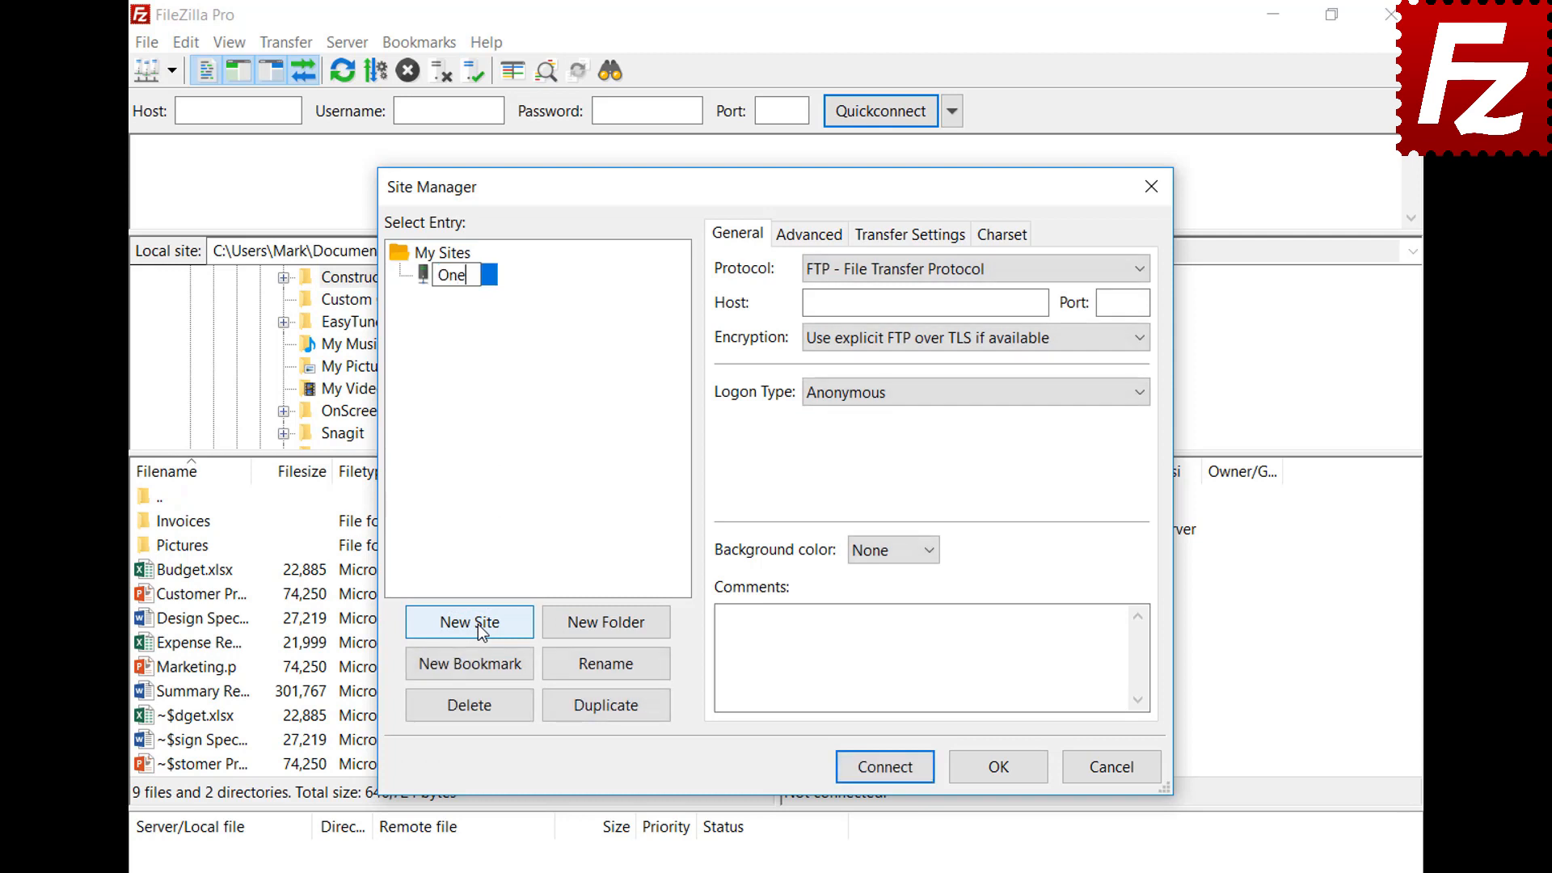
pyautogui.write('Drive')
pyautogui.click(885, 274)
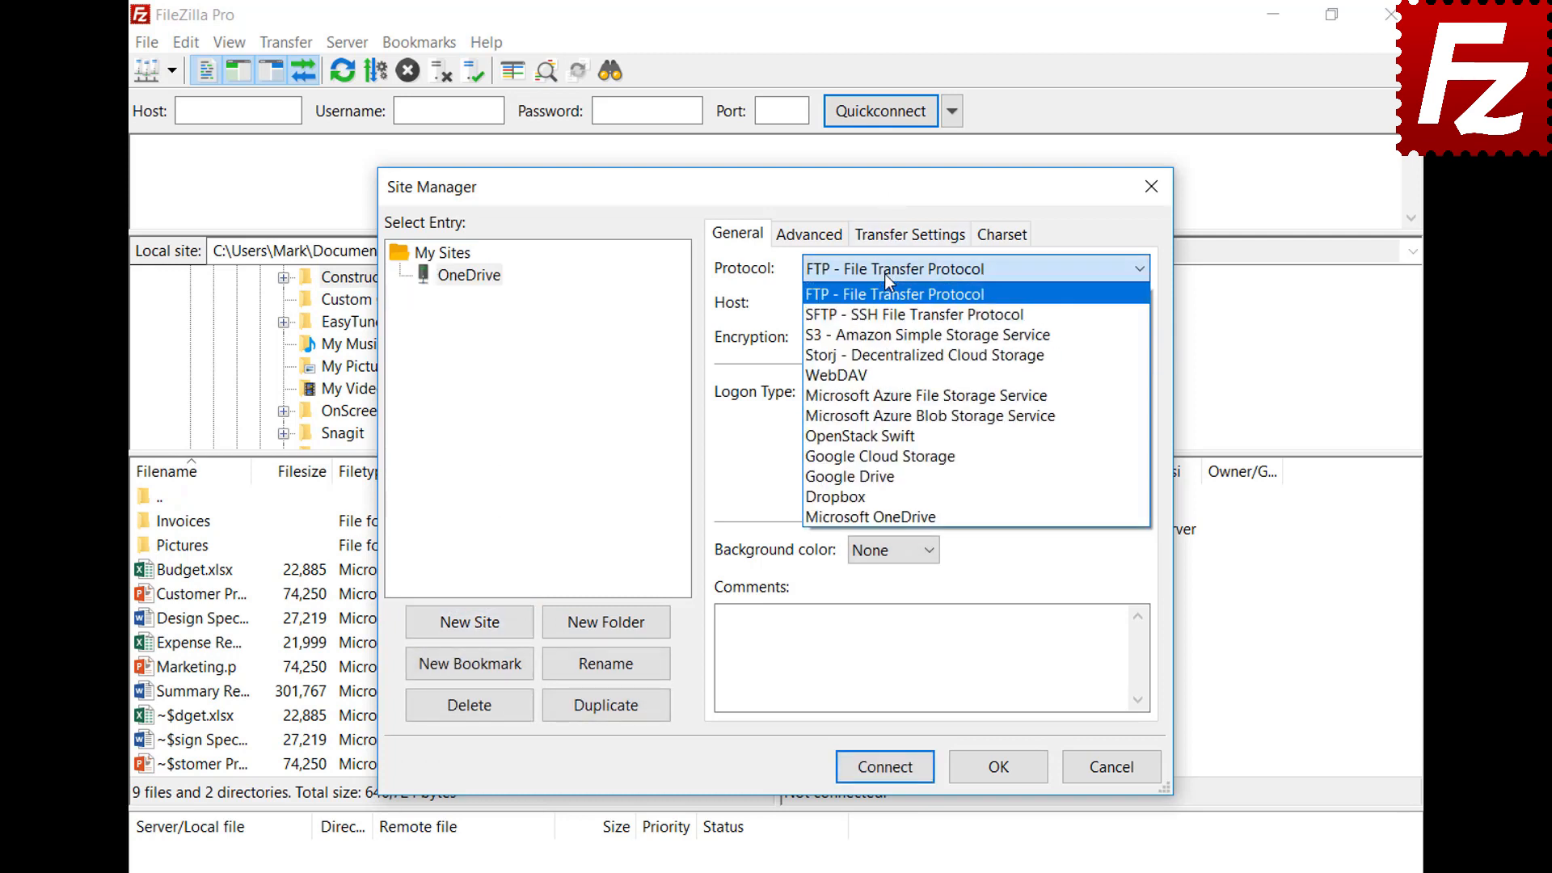
pyautogui.click(891, 512)
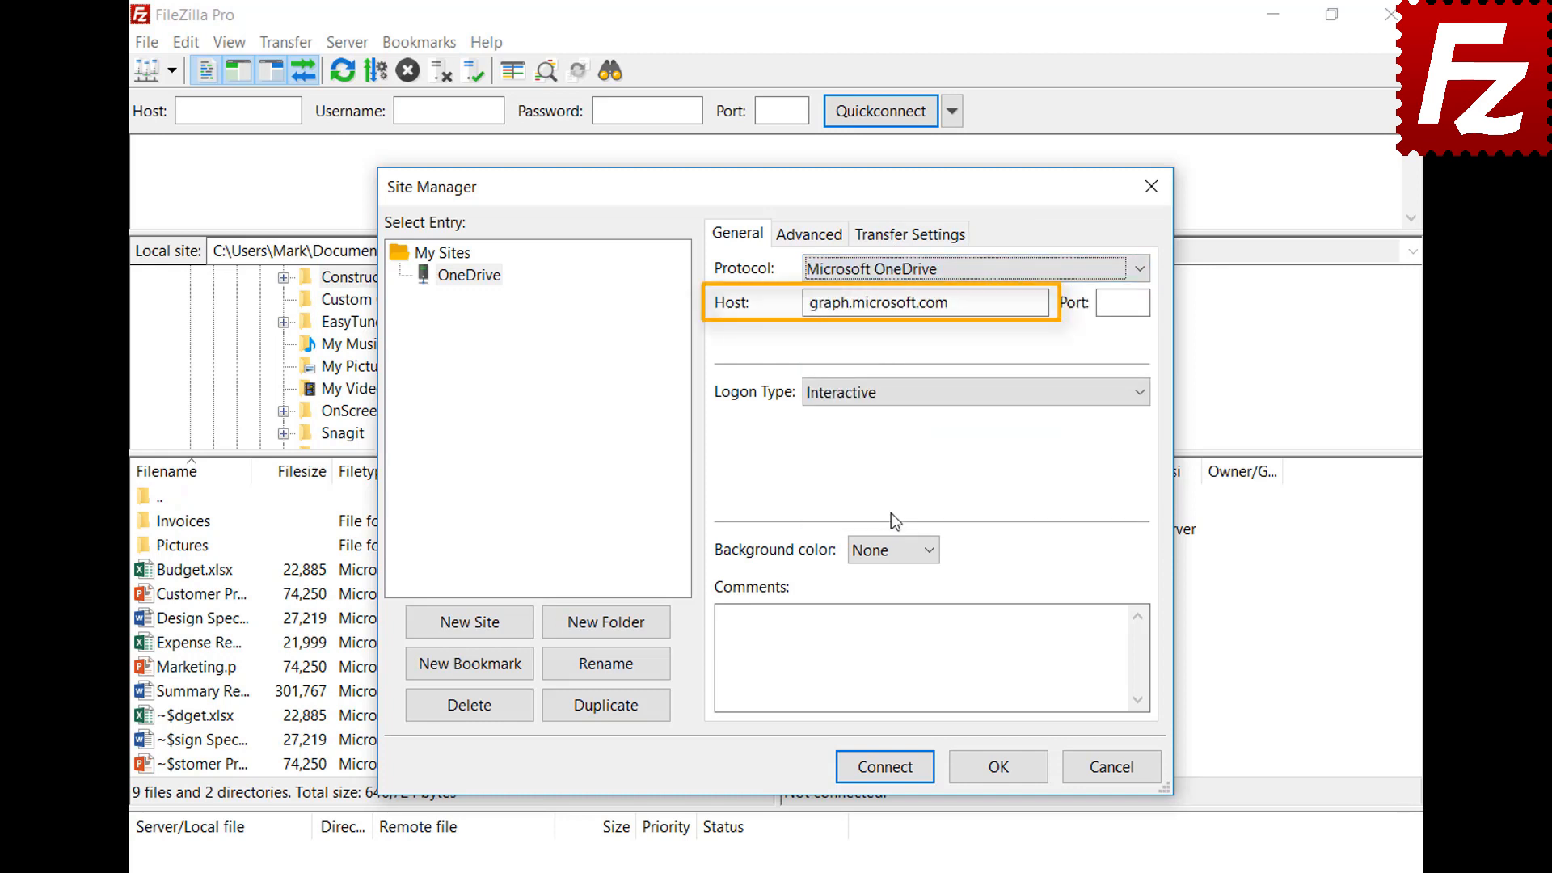
pyautogui.click(881, 768)
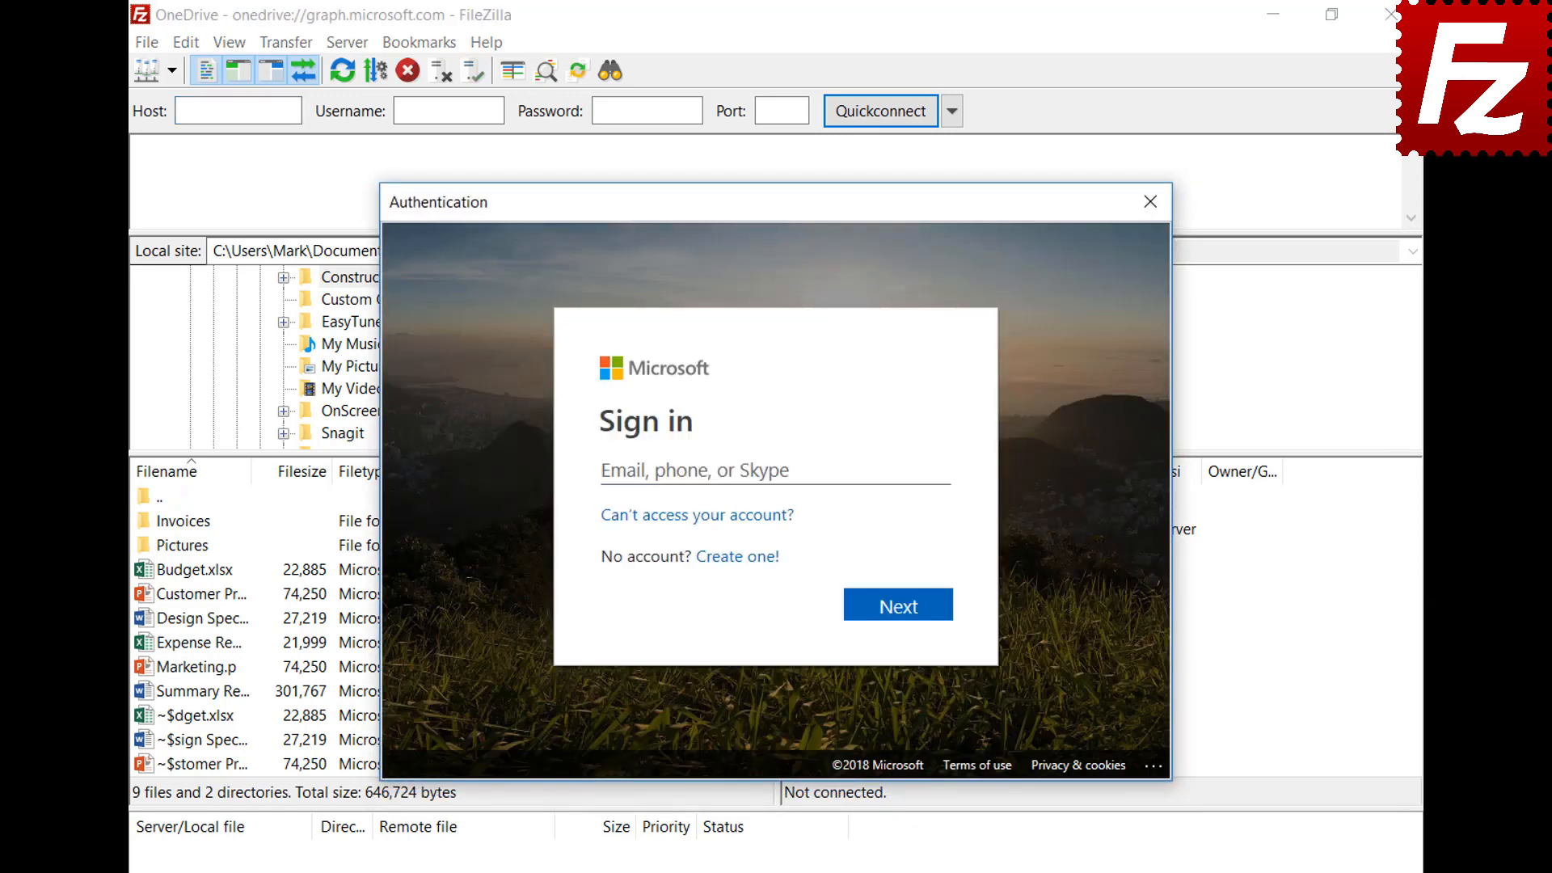
# Sign in with the Microsoft account e-mail and password, then grant FileZilla Pro file access
pyautogui.click(868, 471)
pyautogui.hotkey('ctrl', 'v')
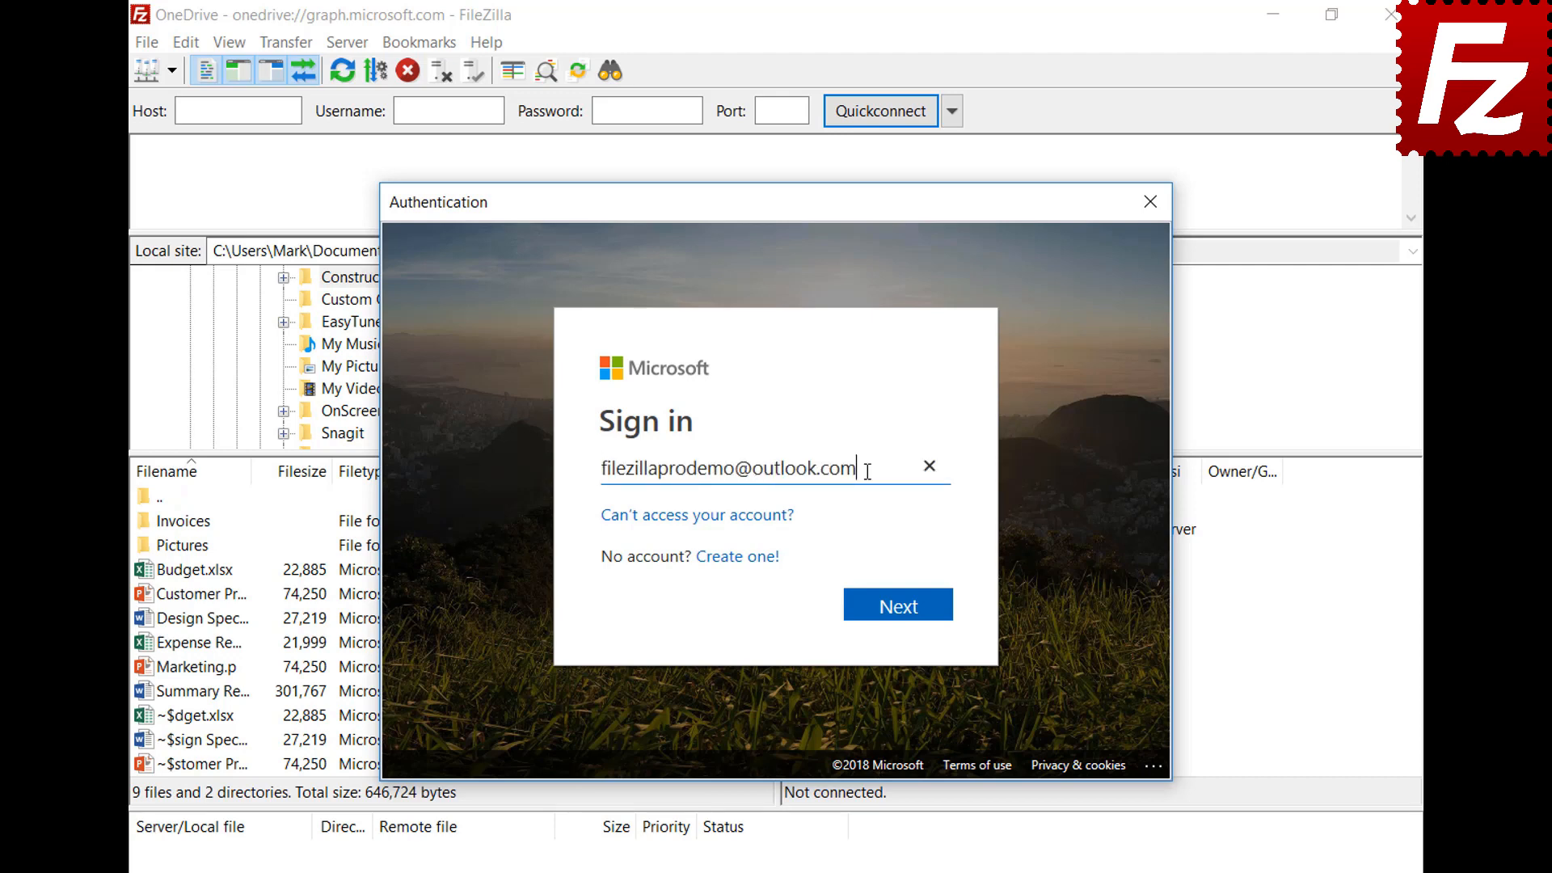
pyautogui.click(900, 614)
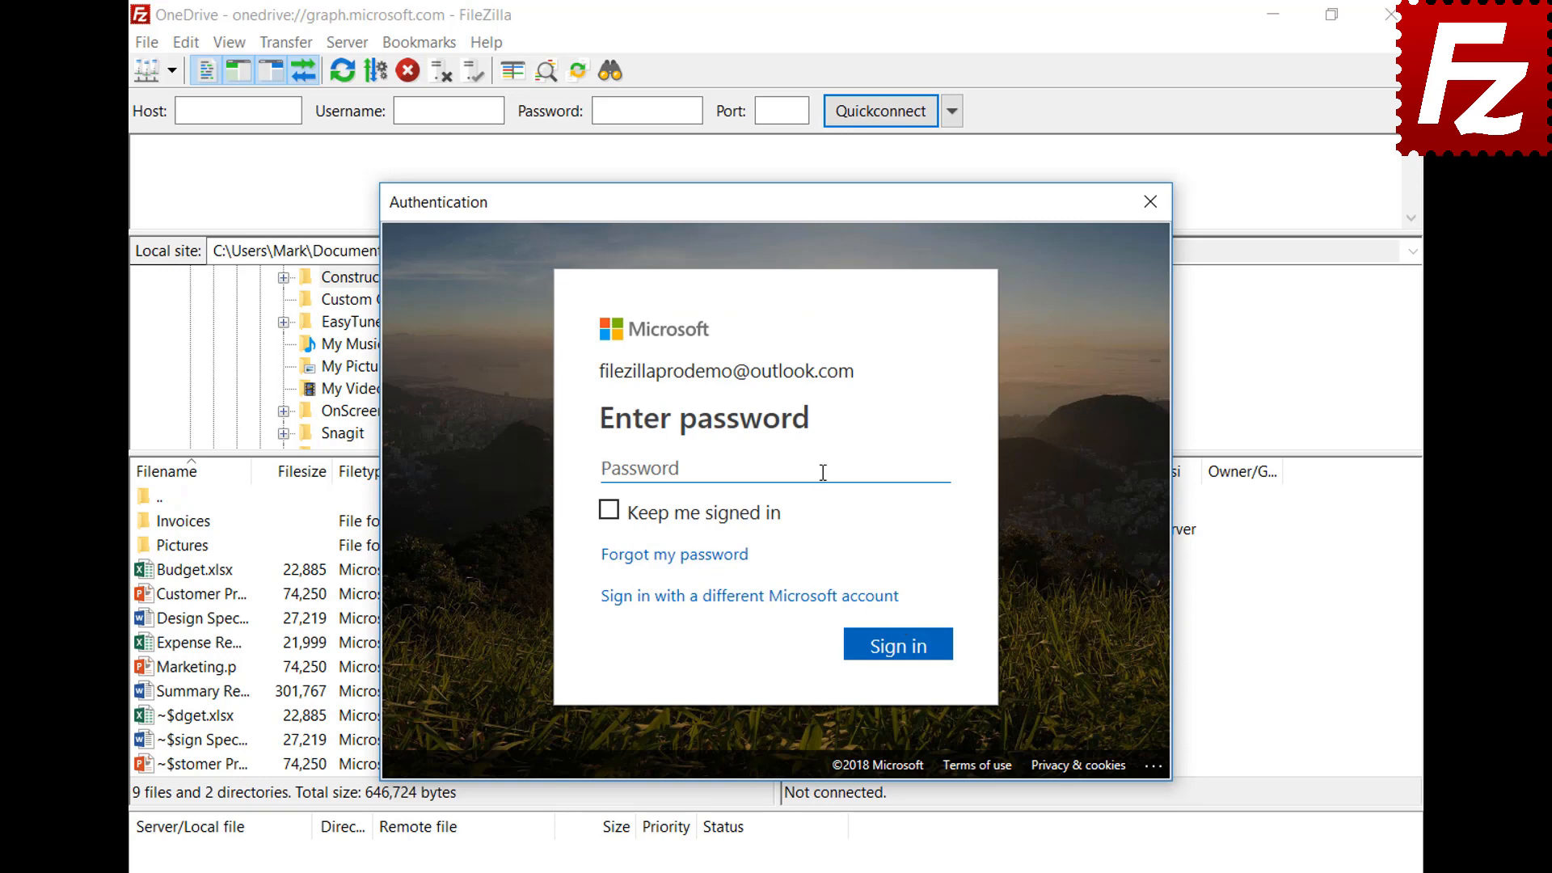
pyautogui.hotkey('ctrl', 'v')
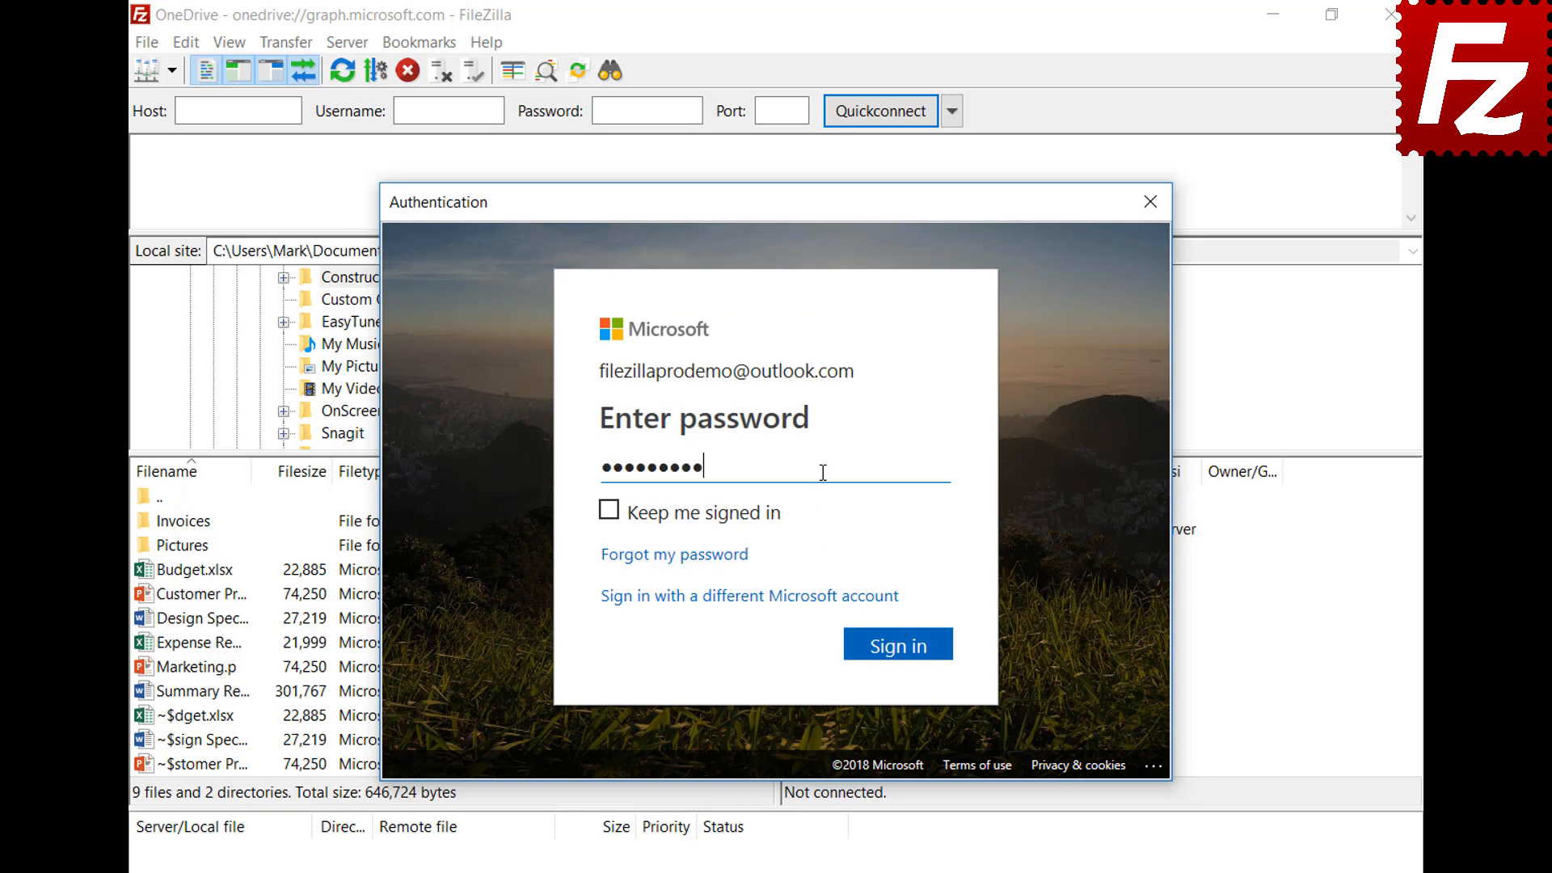
pyautogui.click(907, 664)
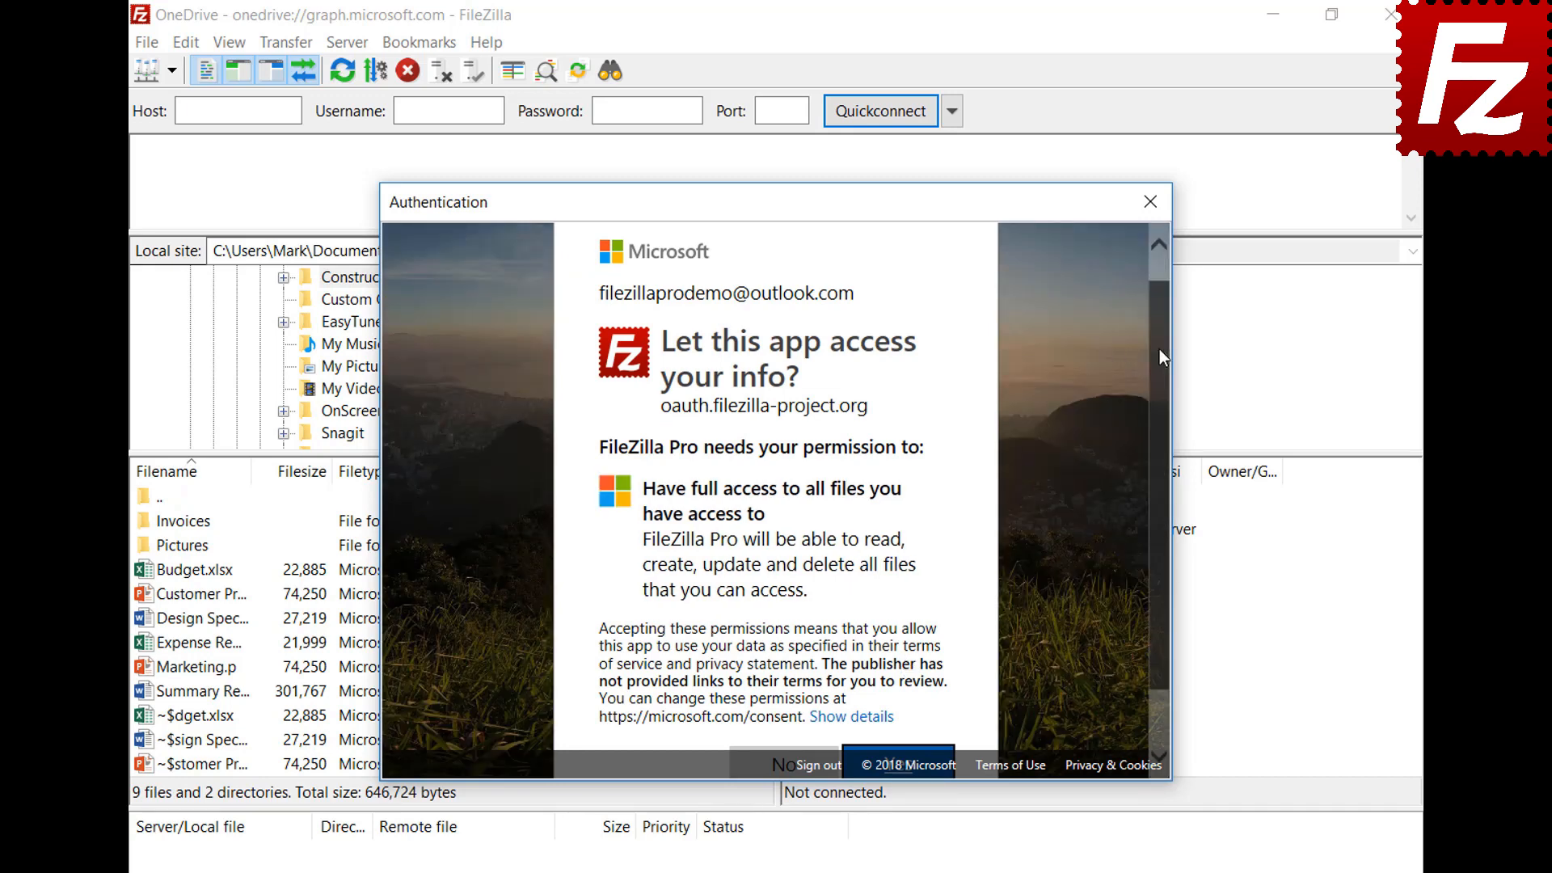
pyautogui.scroll(-2, 1161, 360)
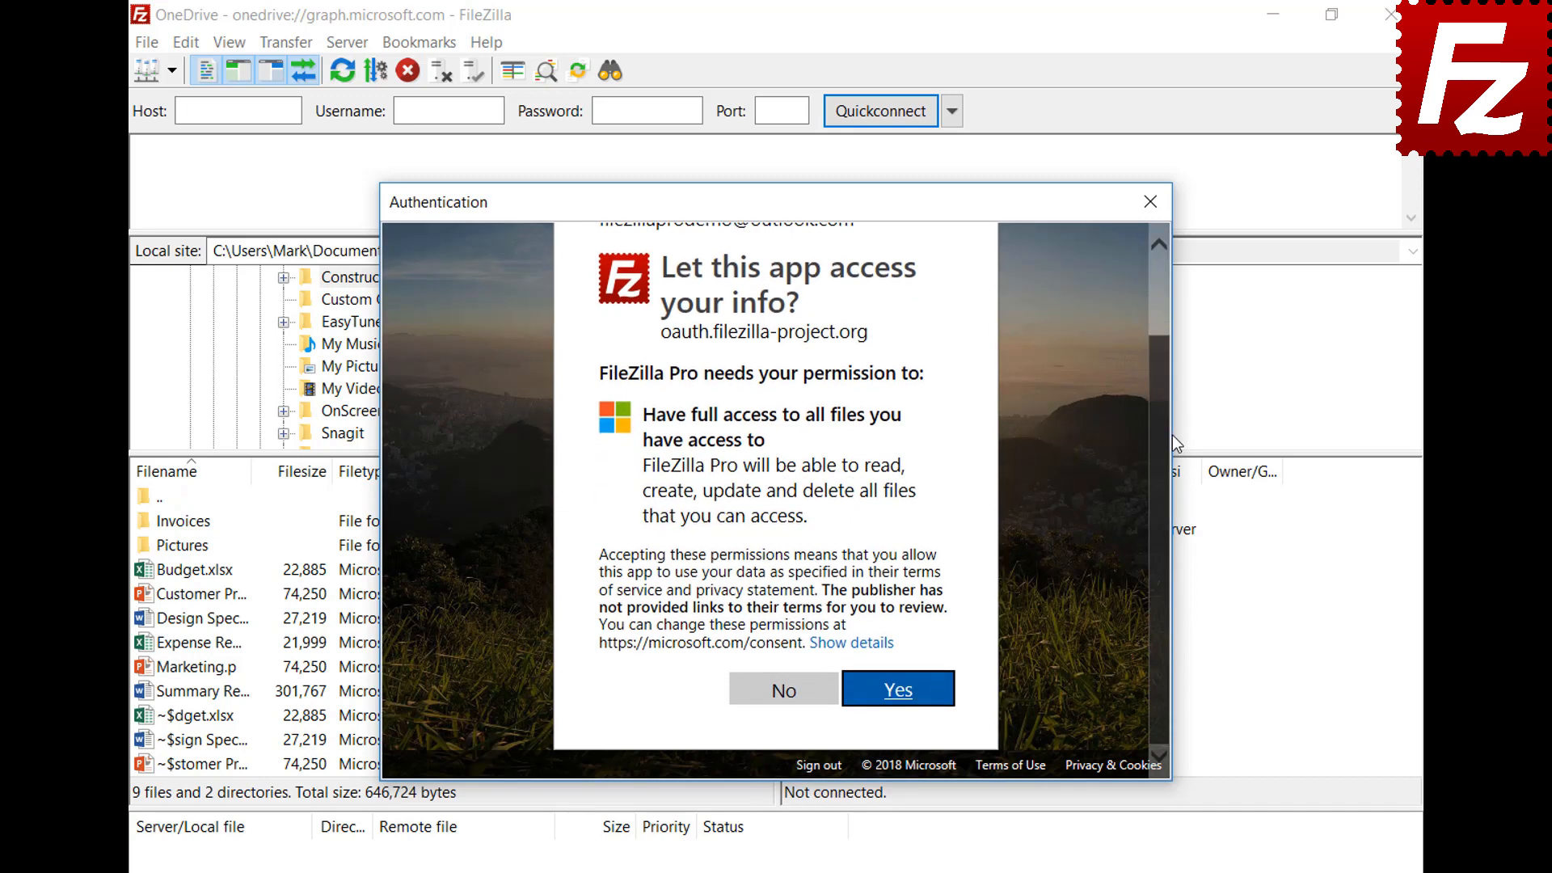
pyautogui.click(902, 702)
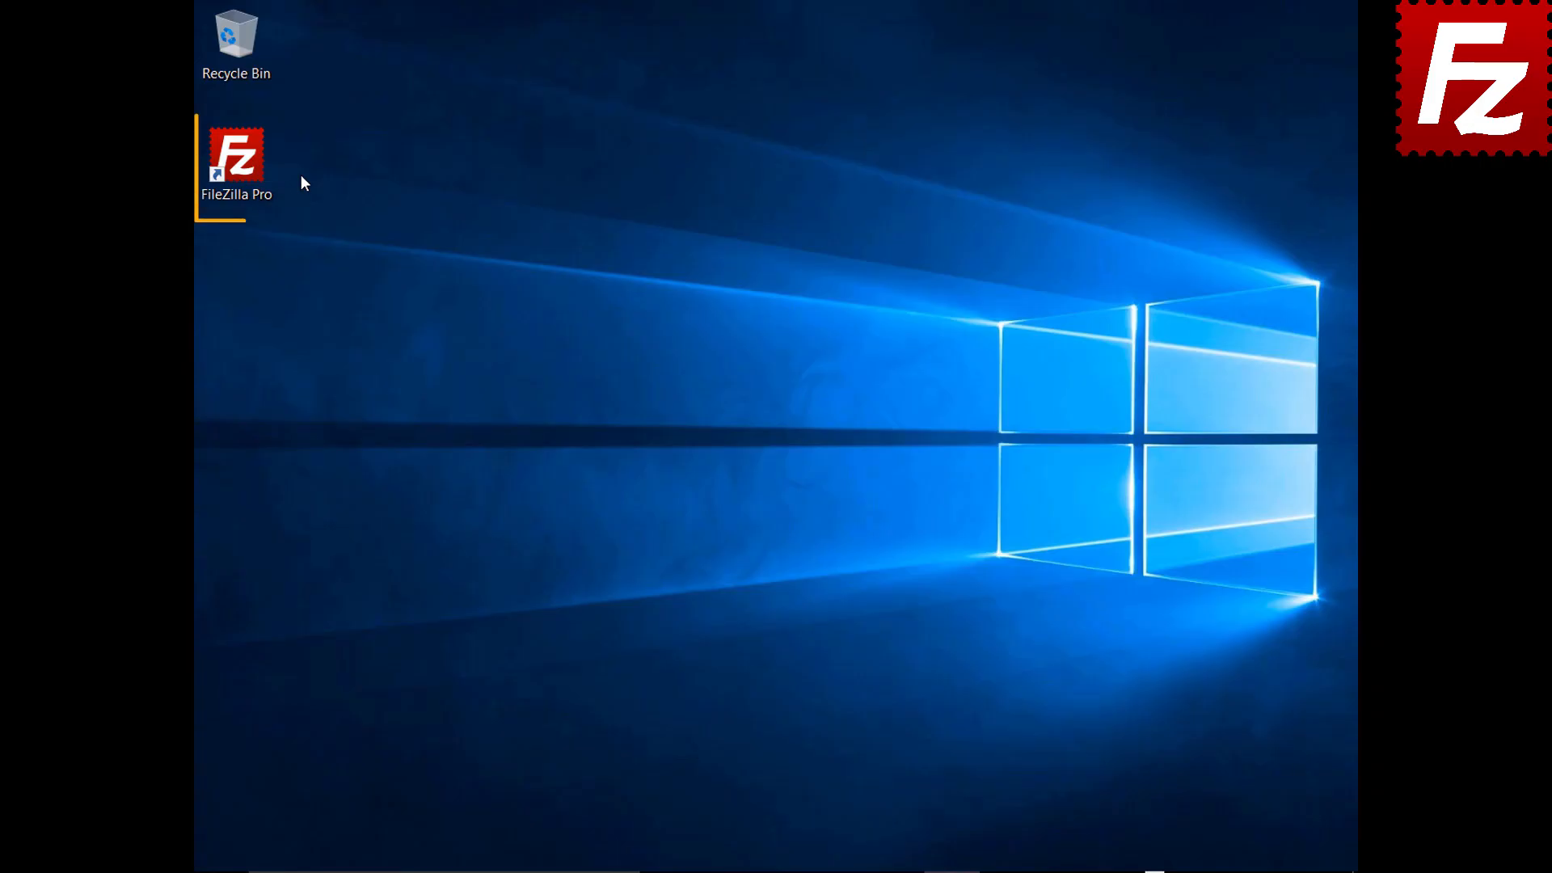
# Reconnect to Amazon S3, open filezillaprobucket, and generate a temporary URL for the README file
pyautogui.doubleClick(246, 168)
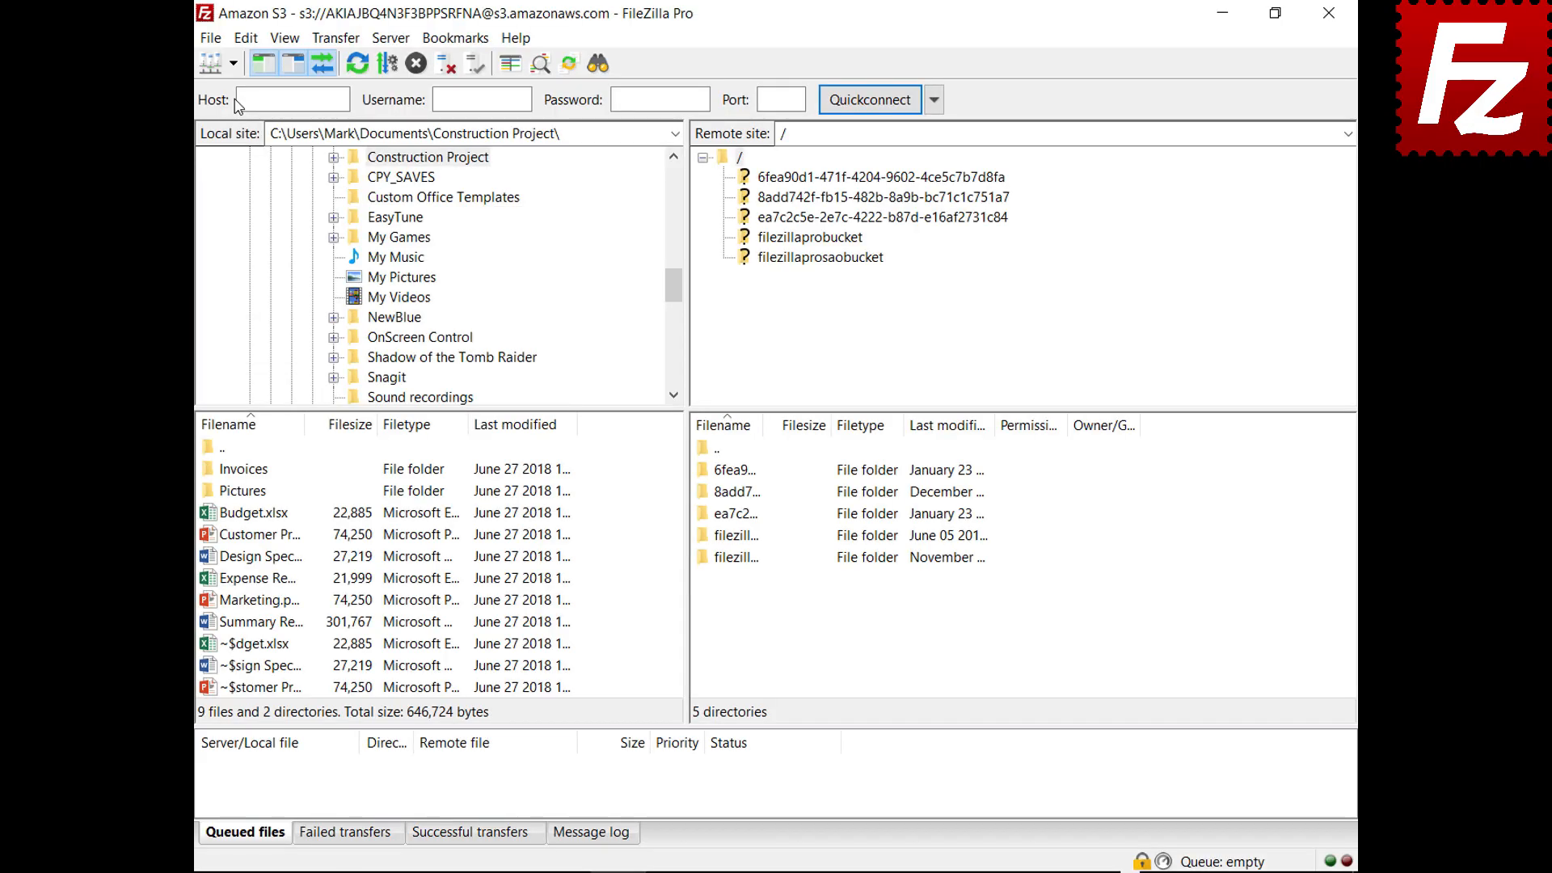
pyautogui.click(232, 63)
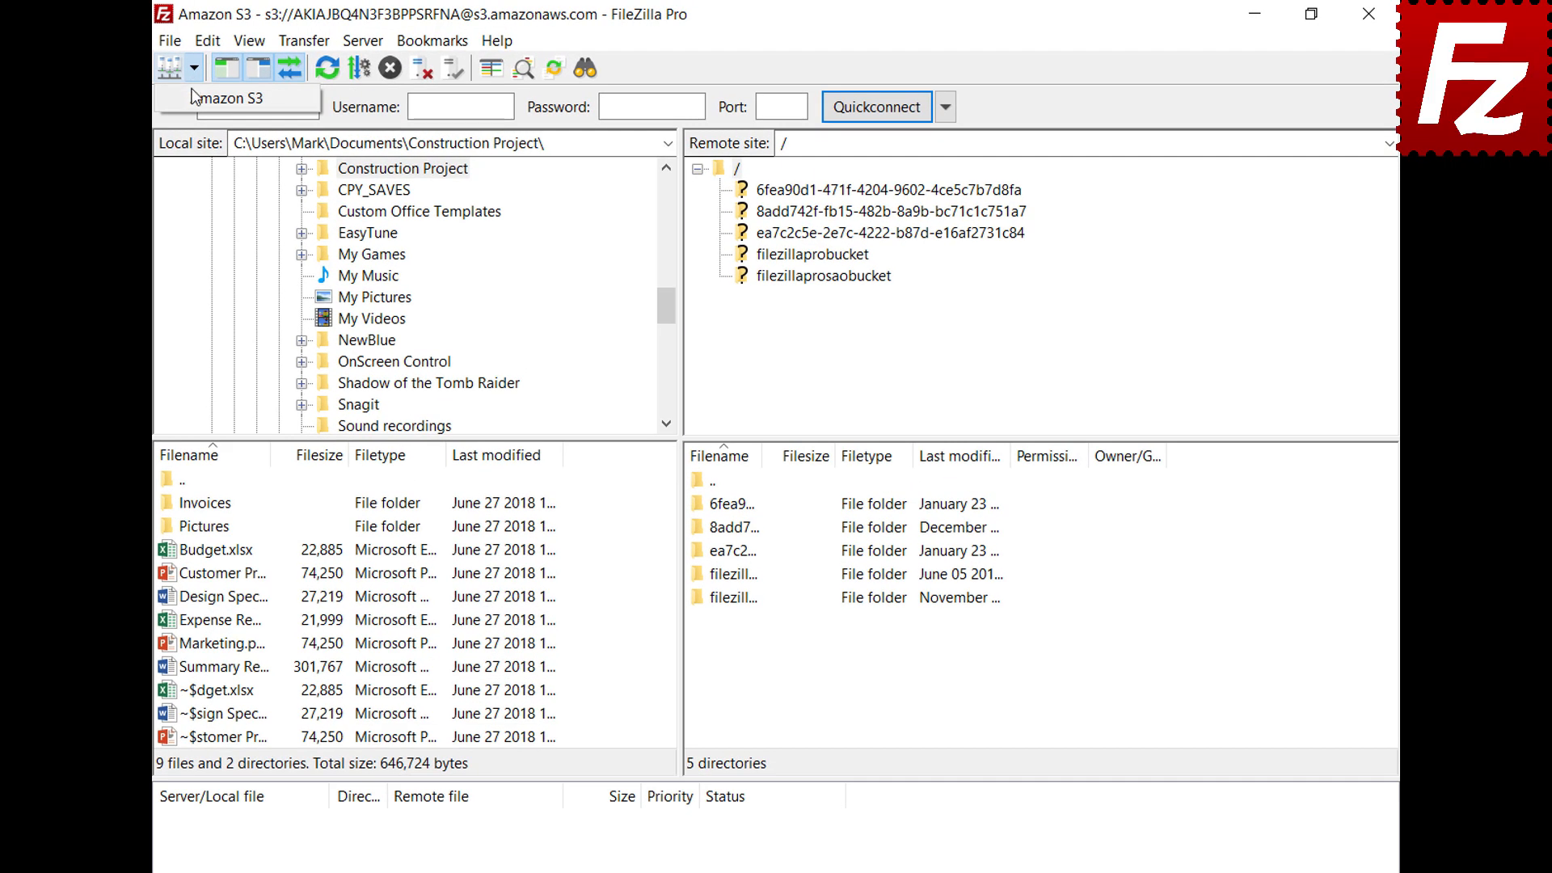
pyautogui.click(193, 97)
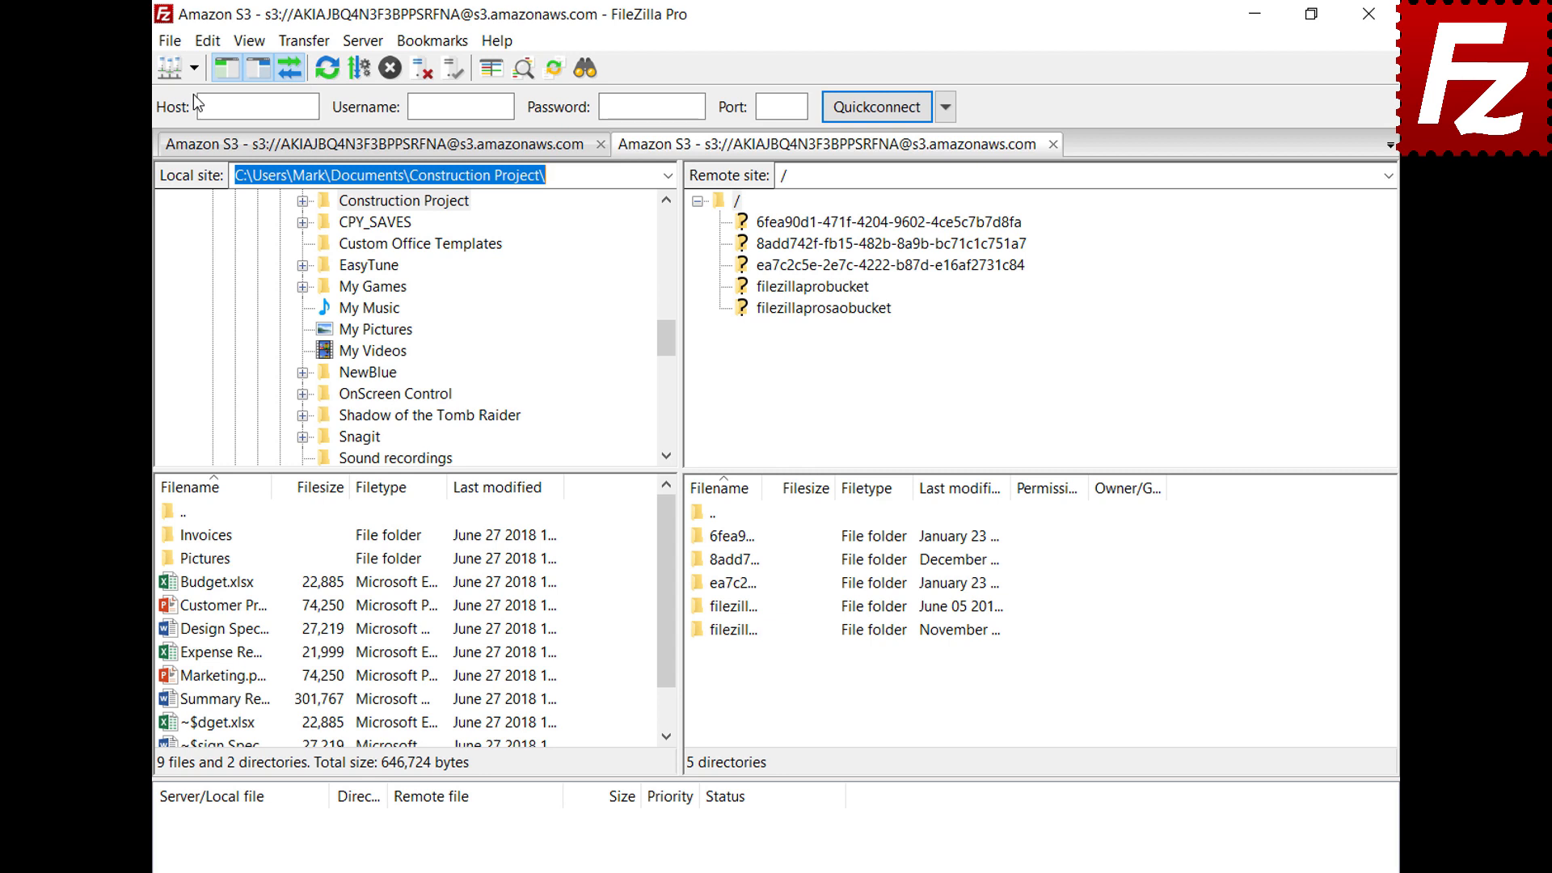
pyautogui.click(814, 291)
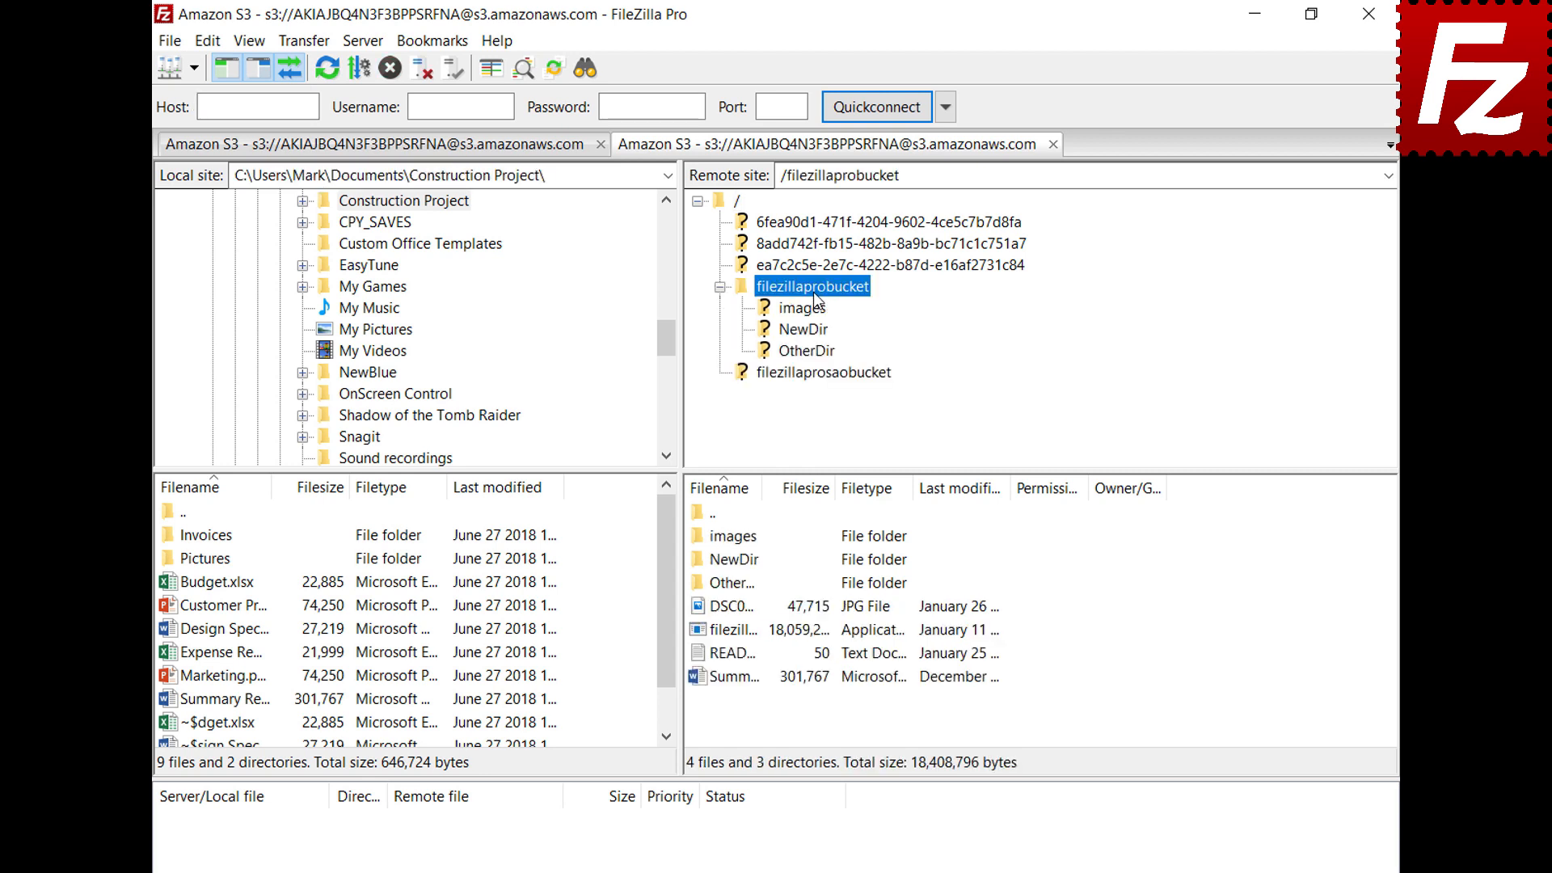
pyautogui.rightClick(737, 661)
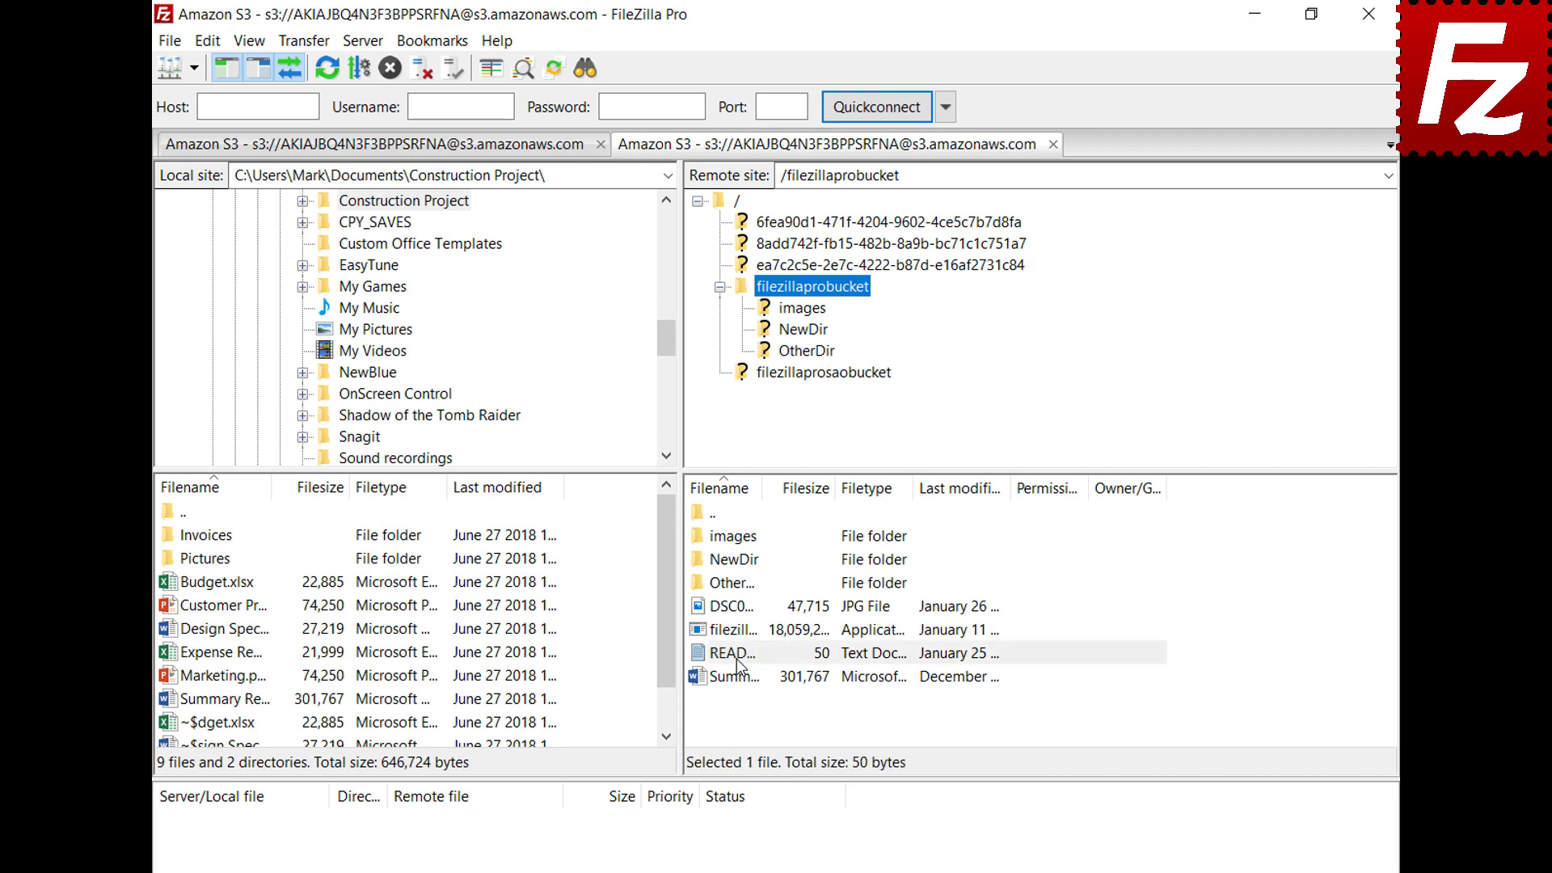
pyautogui.click(762, 646)
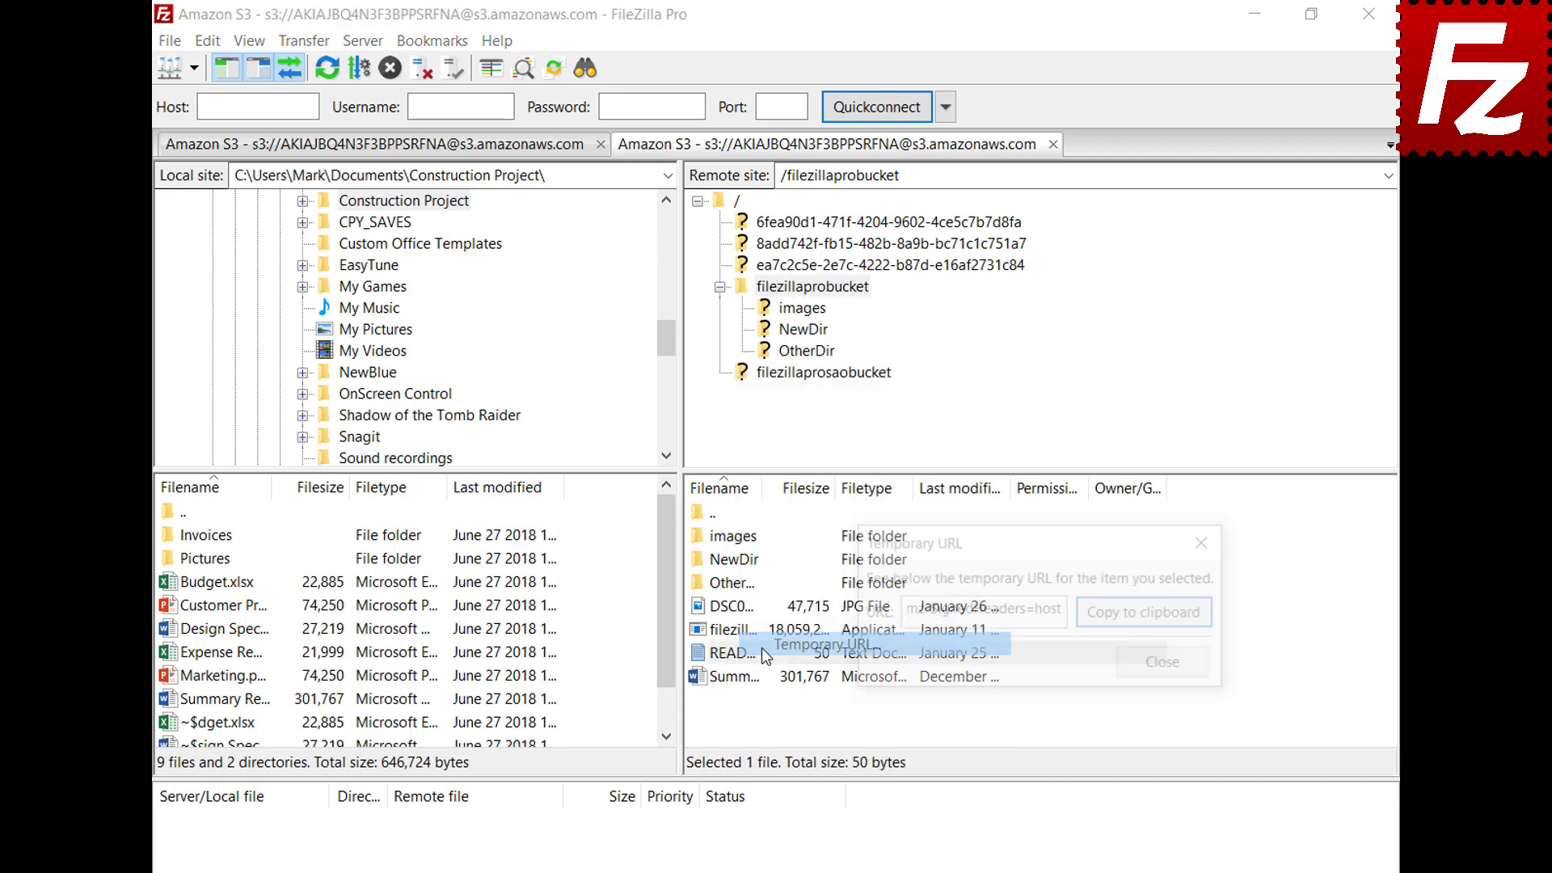
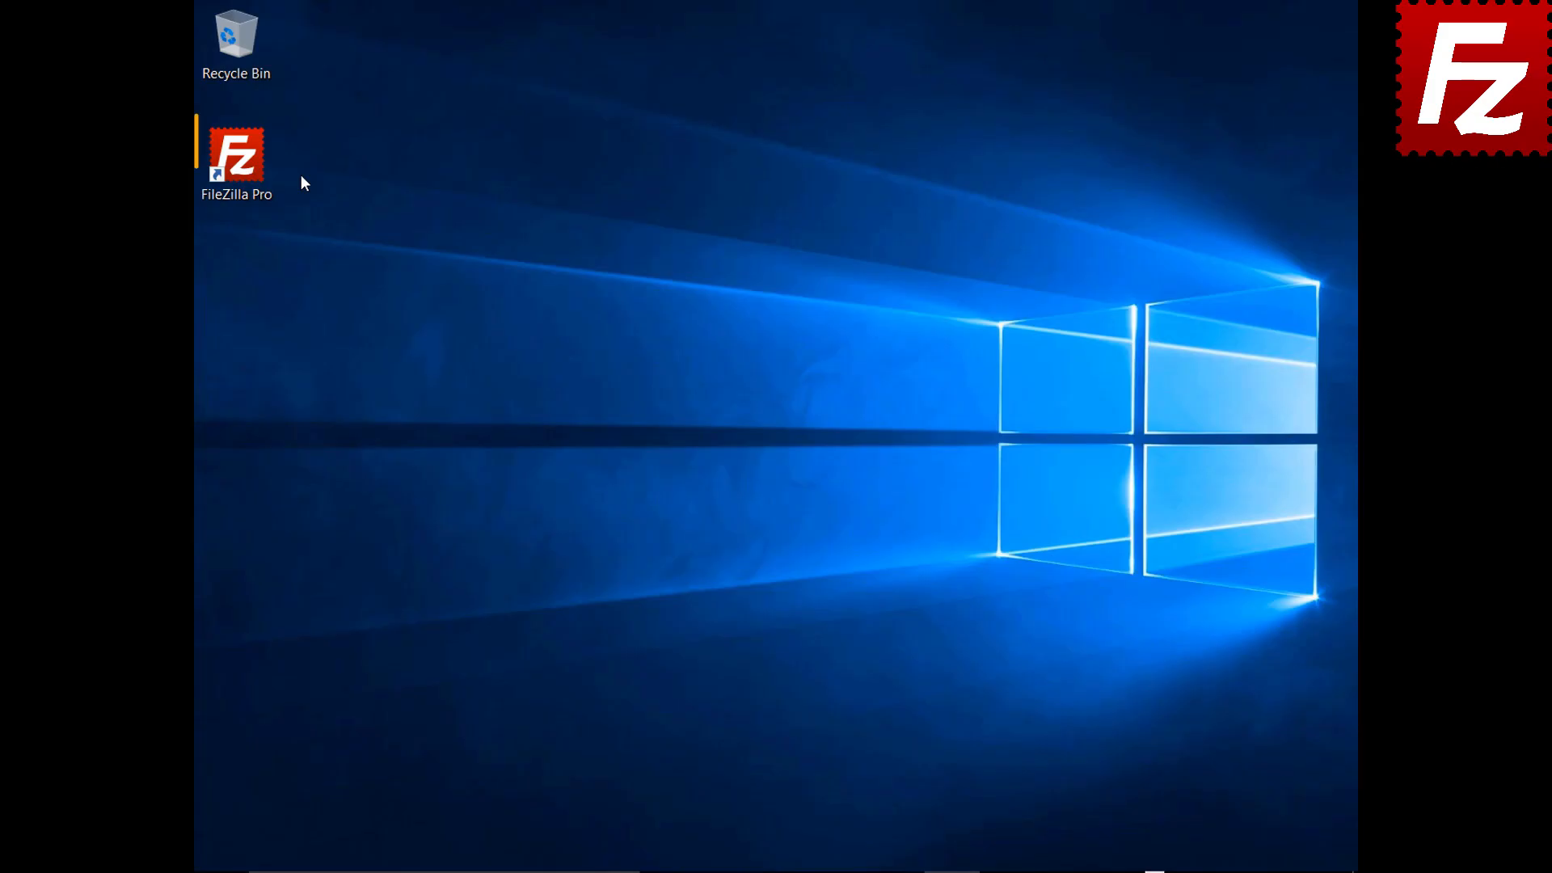
# Launch FileZilla Pro, create a 'OneDrive' site with the Microsoft OneDrive protocol, and connect
pyautogui.click(265, 172)
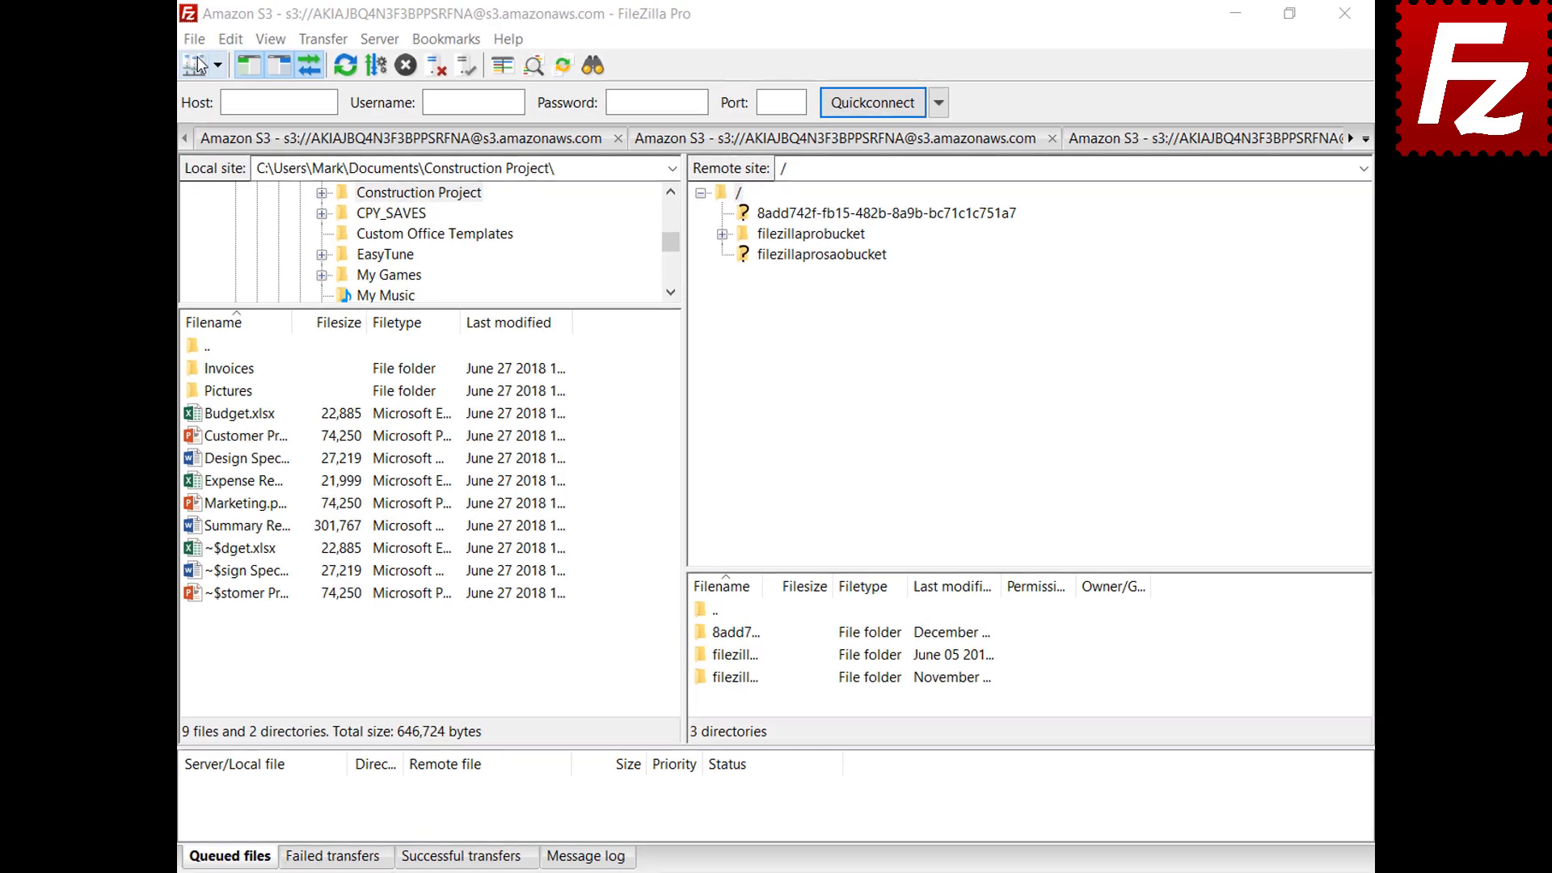
pyautogui.click(174, 42)
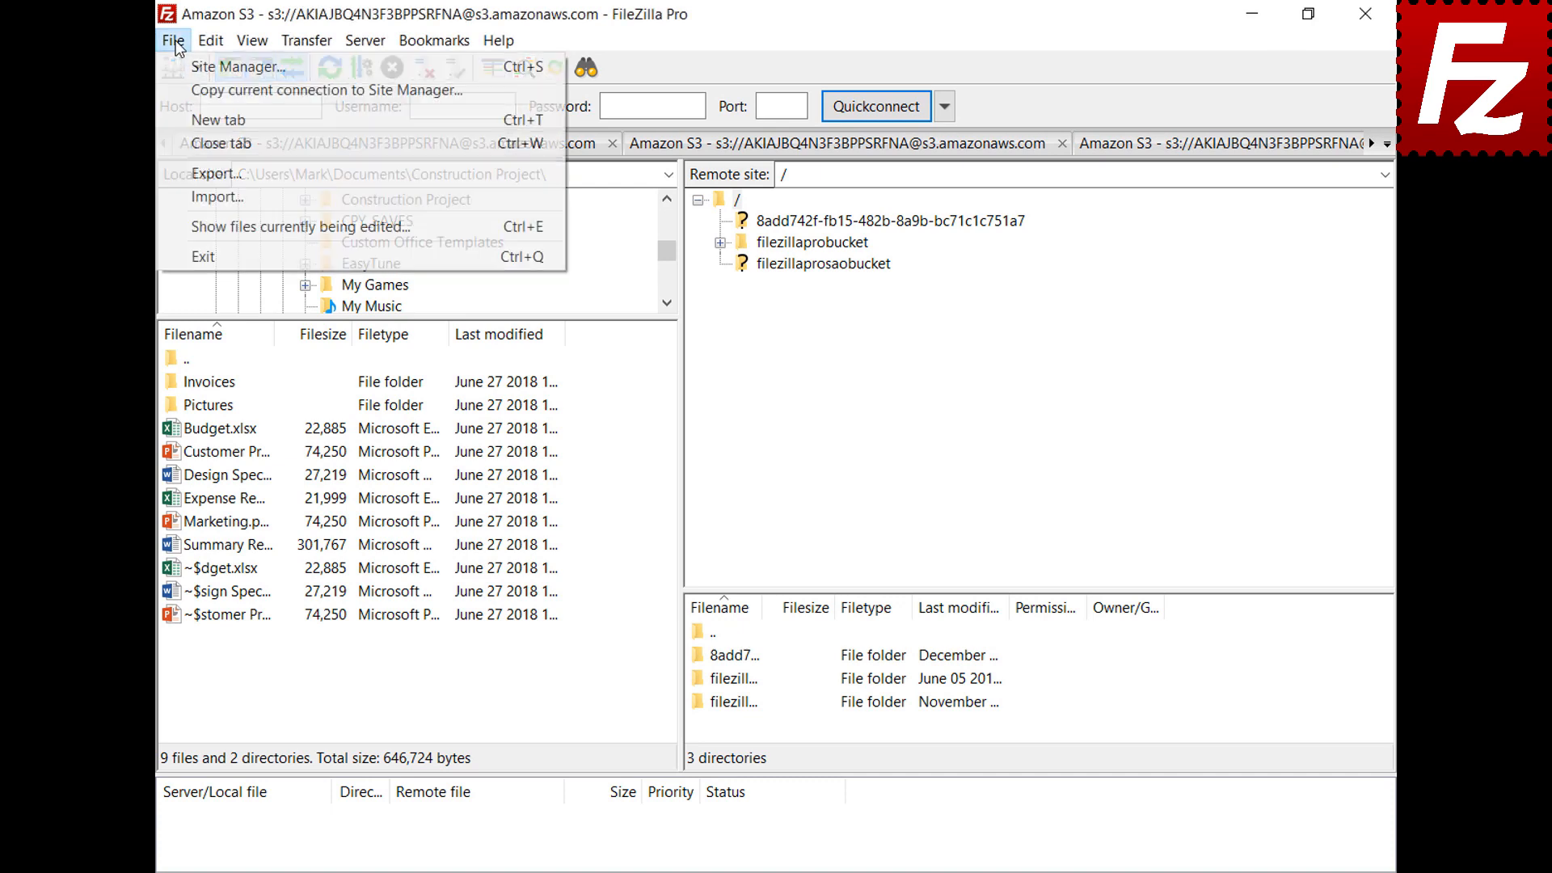
pyautogui.click(180, 68)
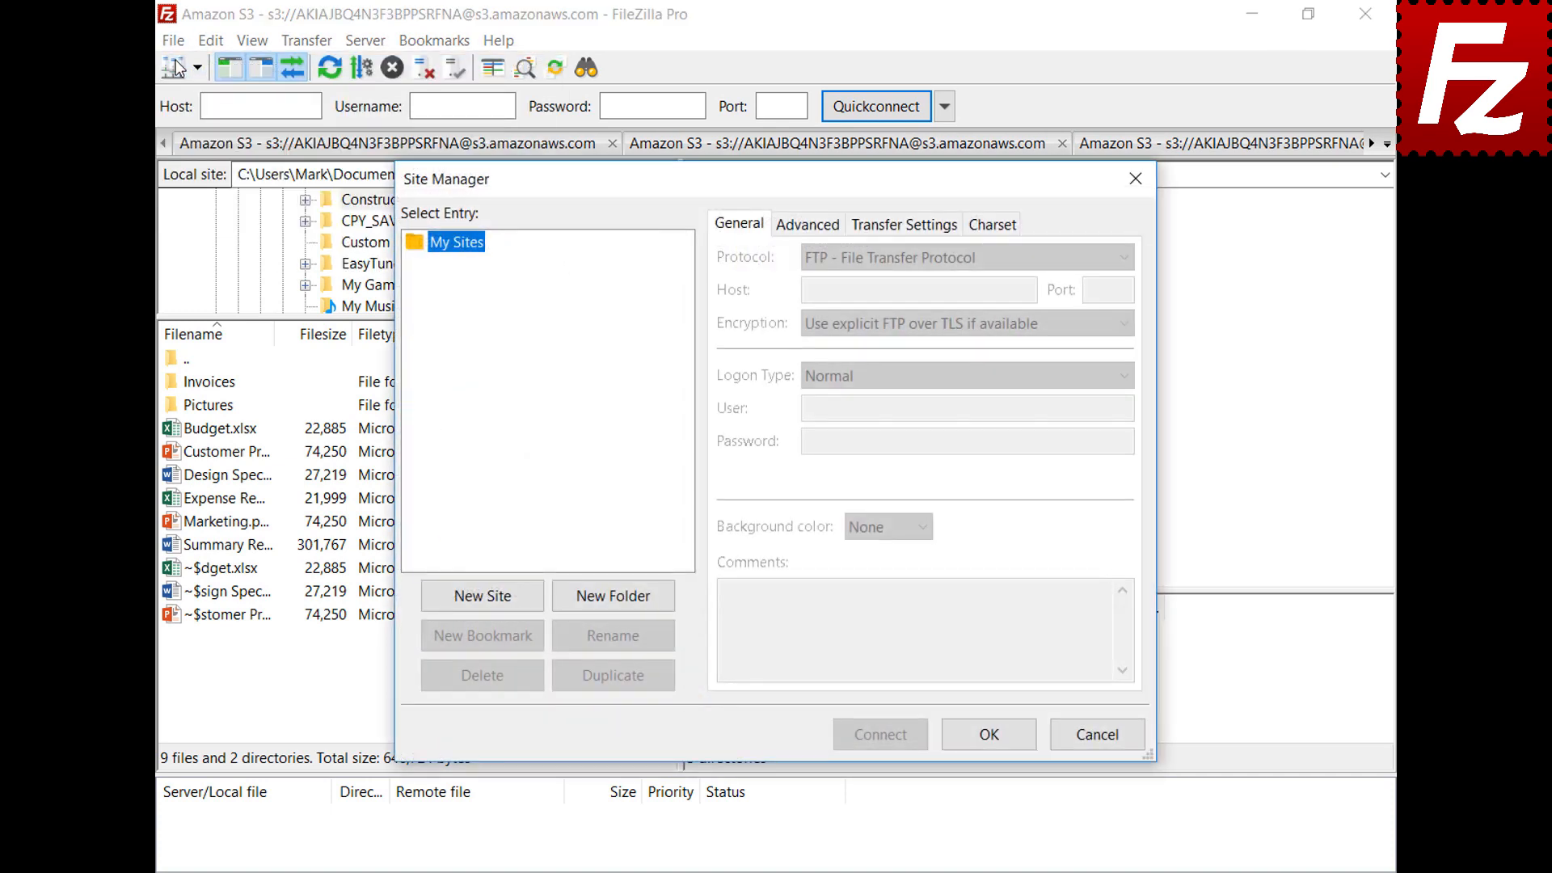
pyautogui.click(484, 596)
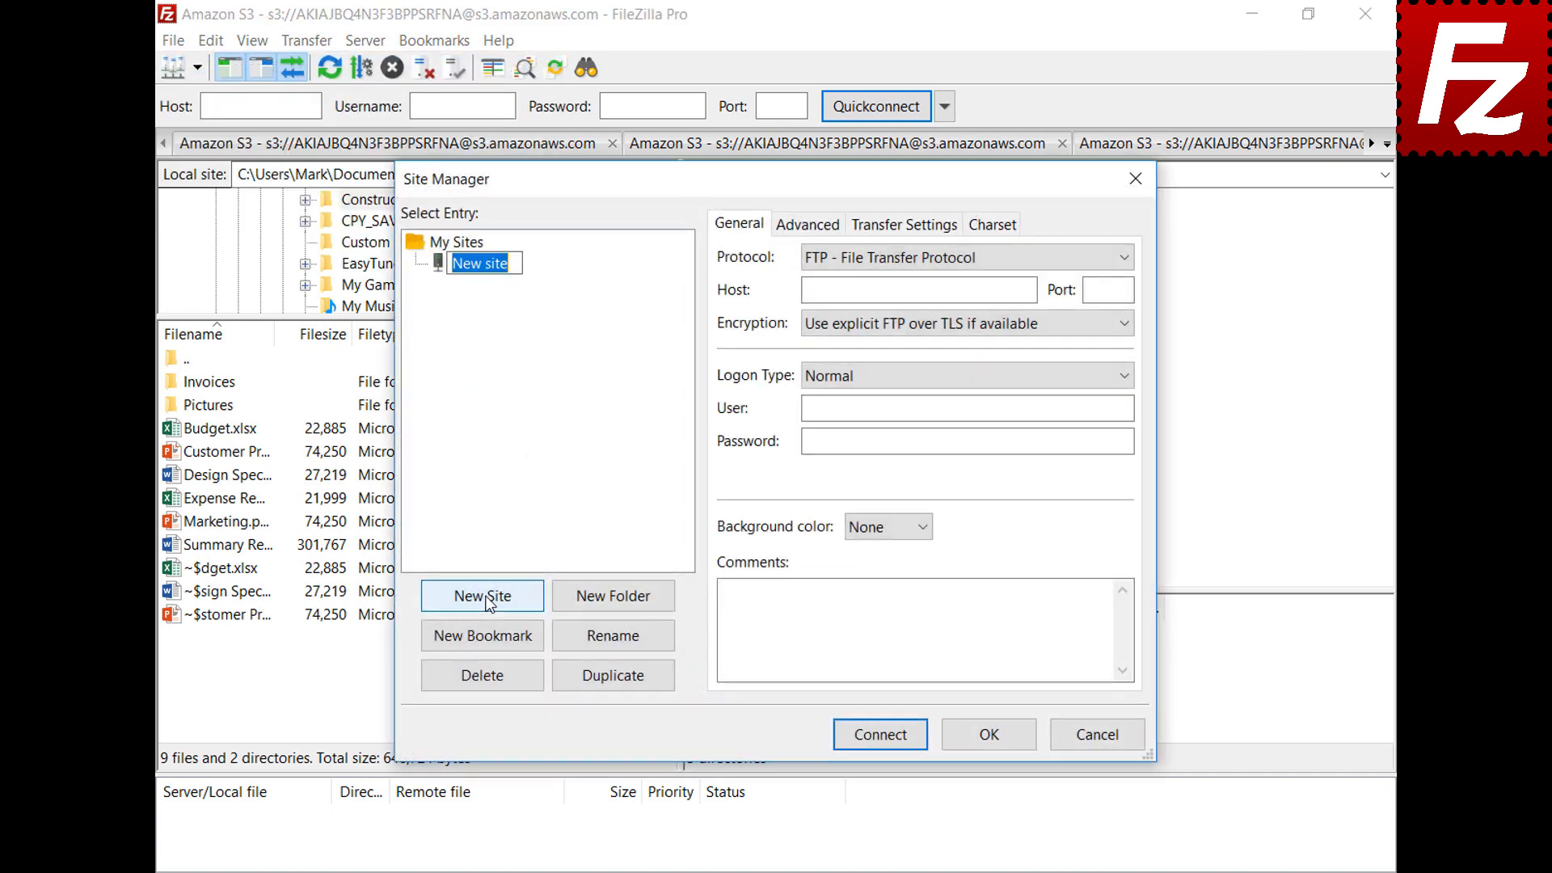
pyautogui.write('OneDrive')
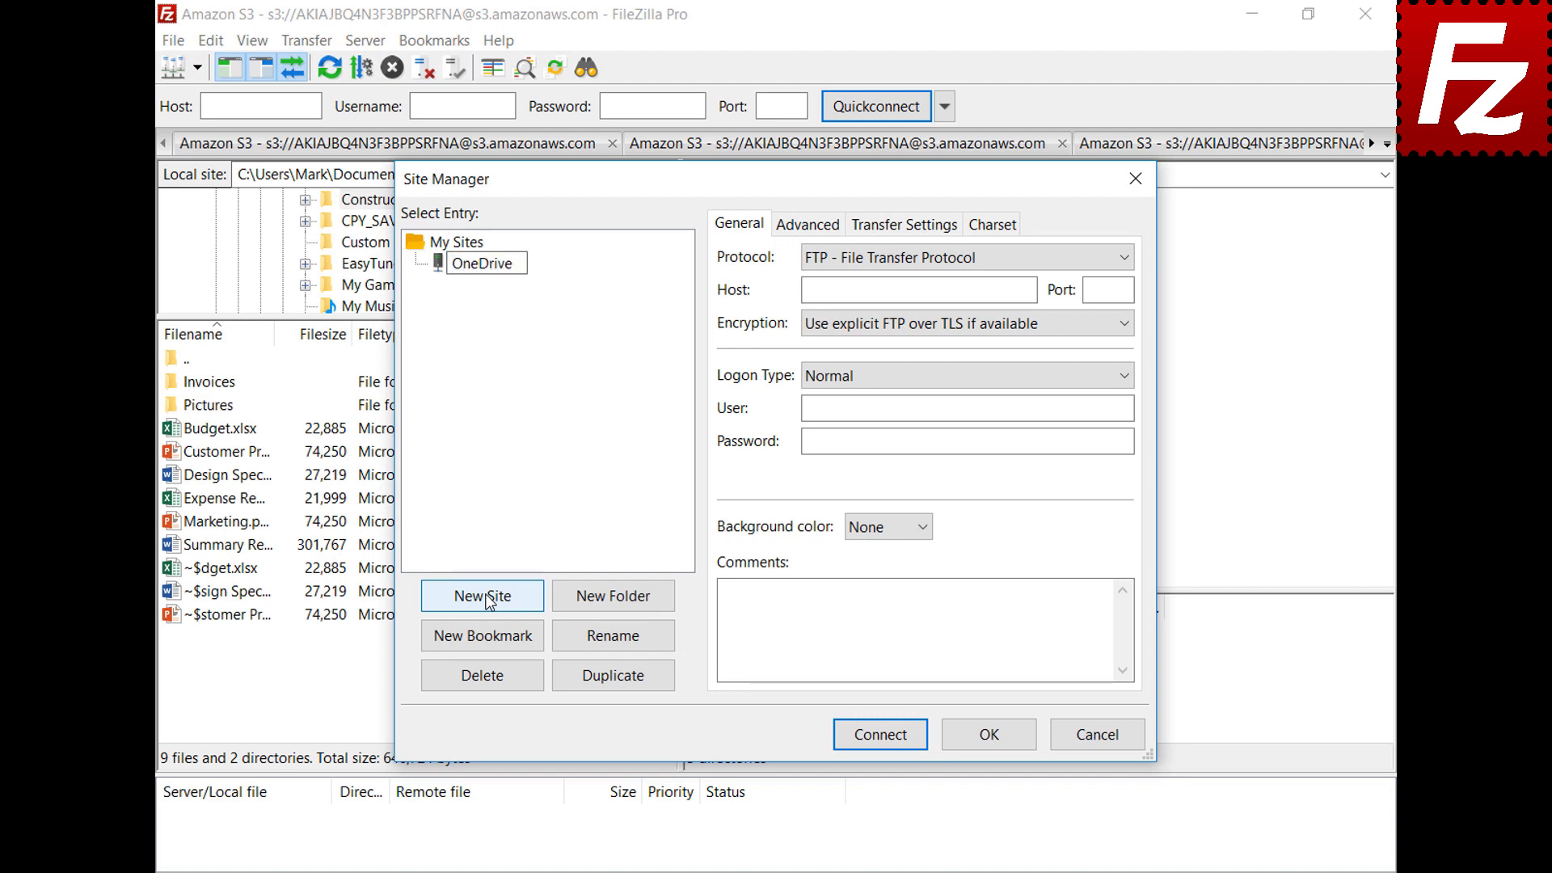
pyautogui.click(1124, 260)
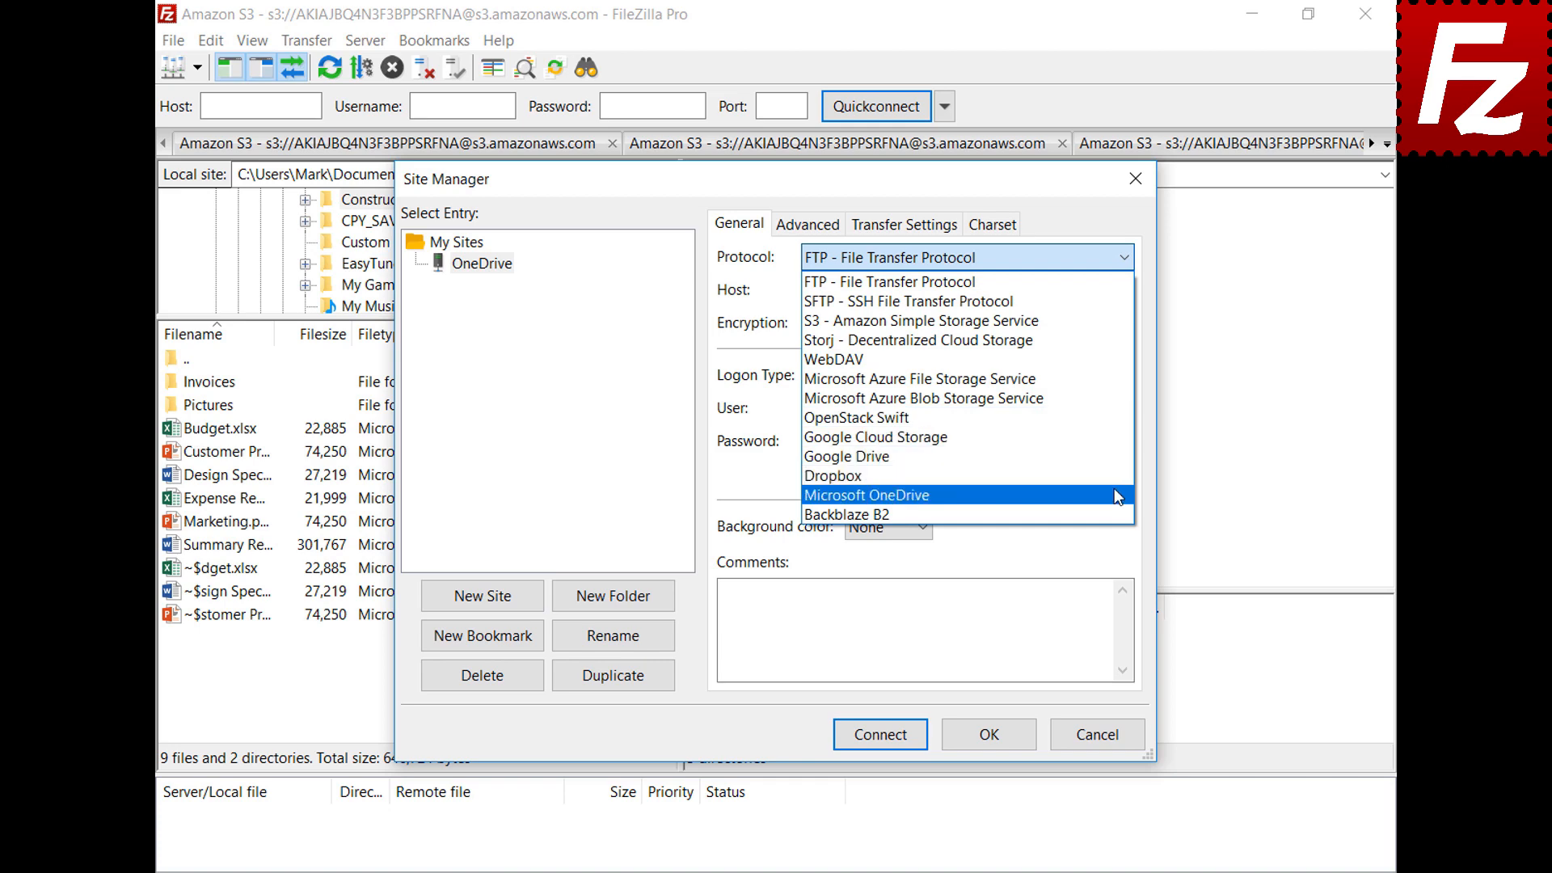
pyautogui.click(1115, 491)
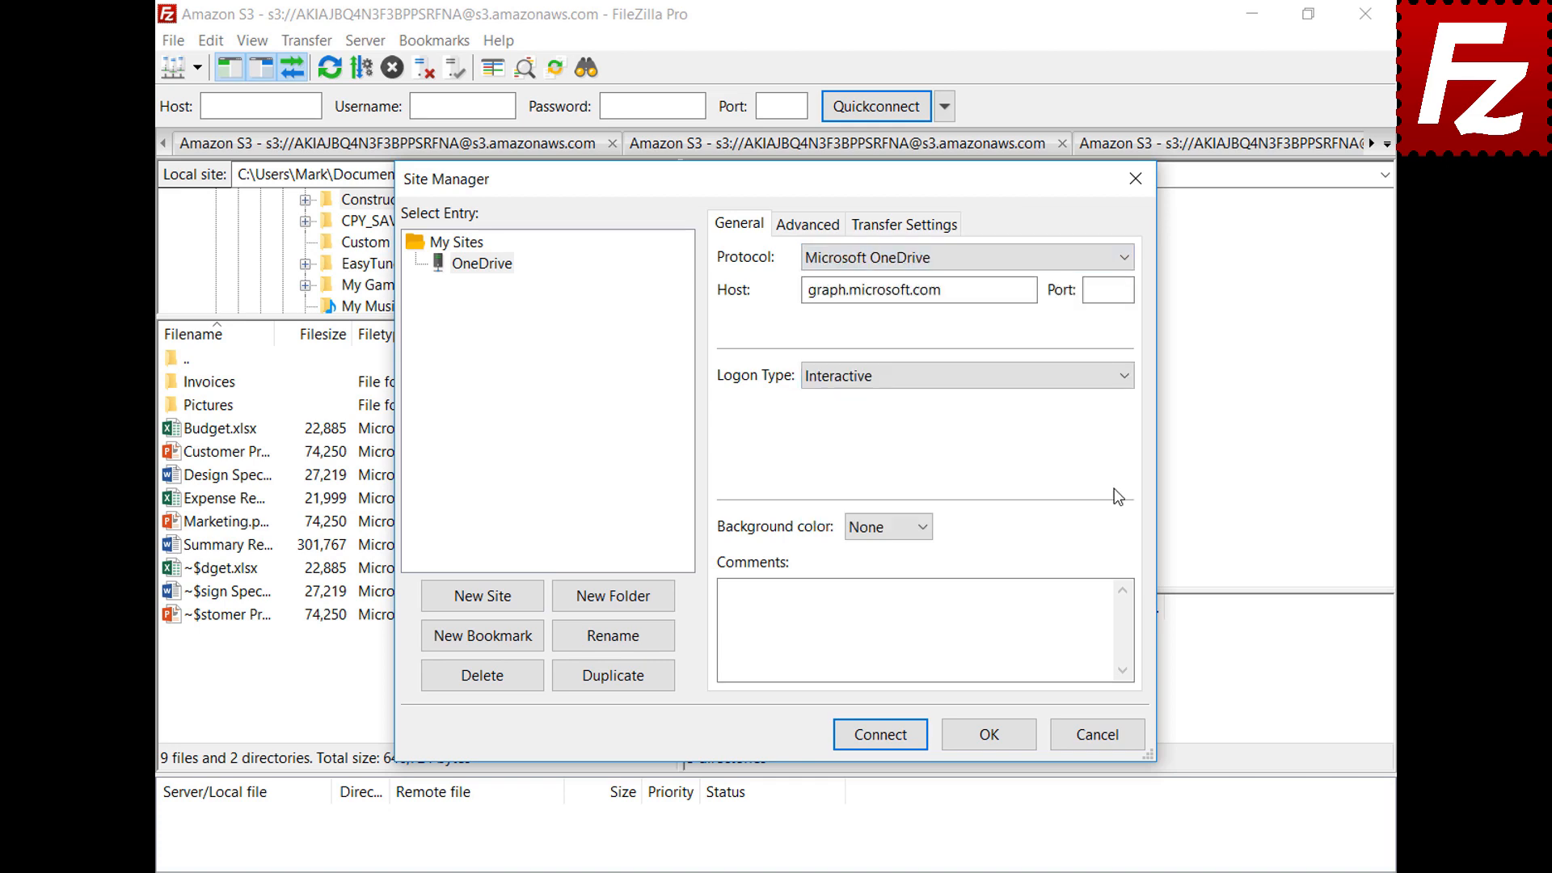
pyautogui.click(881, 736)
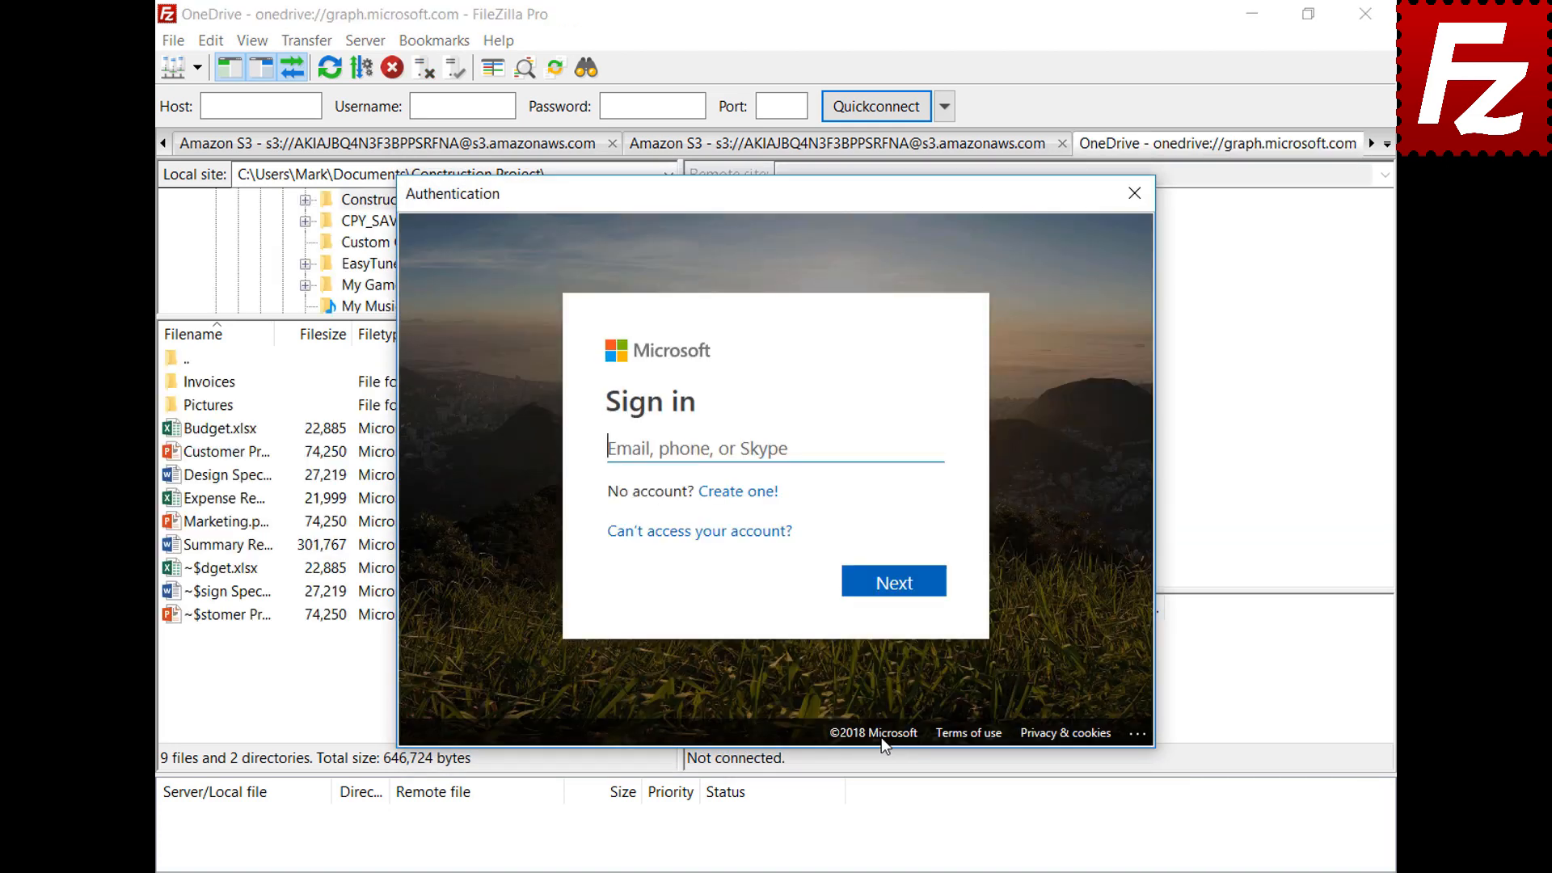
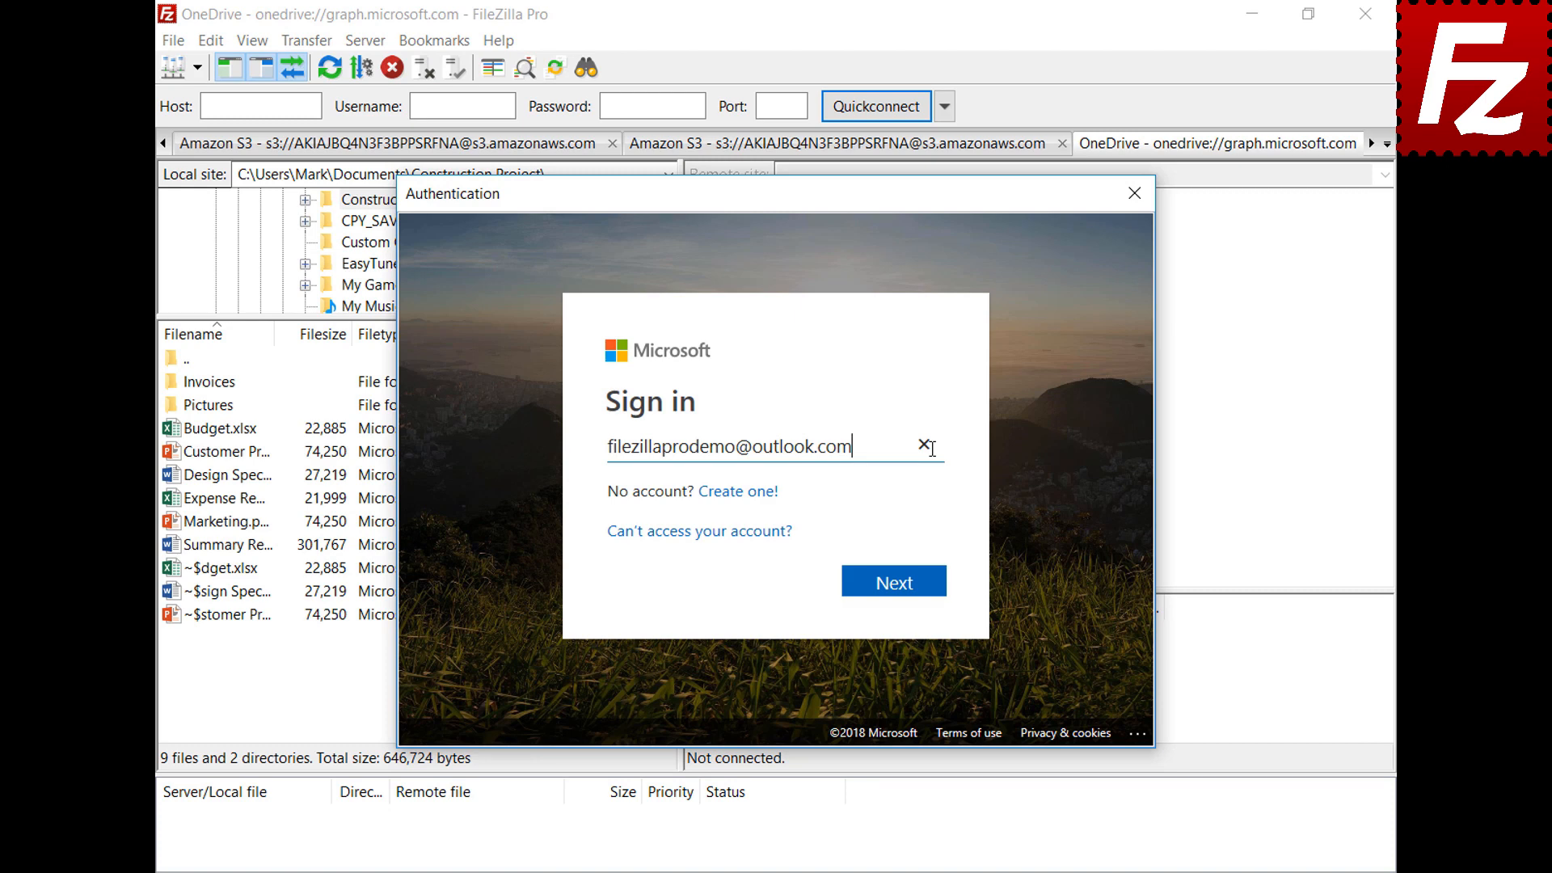
# Sign in to Microsoft with the account e-mail and password
pyautogui.click(899, 582)
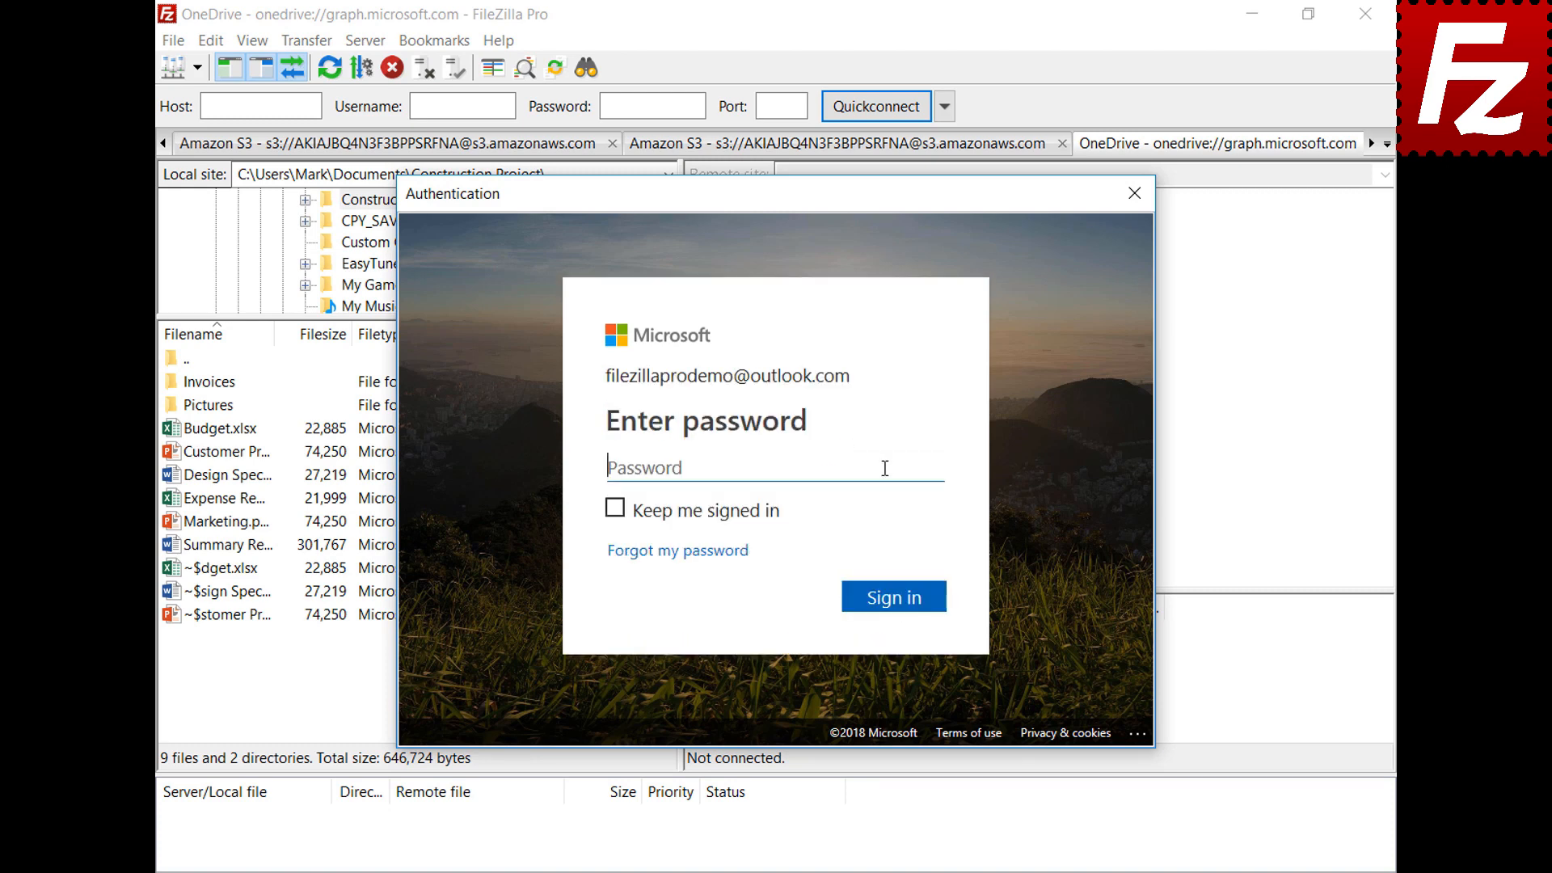
pyautogui.hotkey('ctrl', 'v')
pyautogui.click(893, 598)
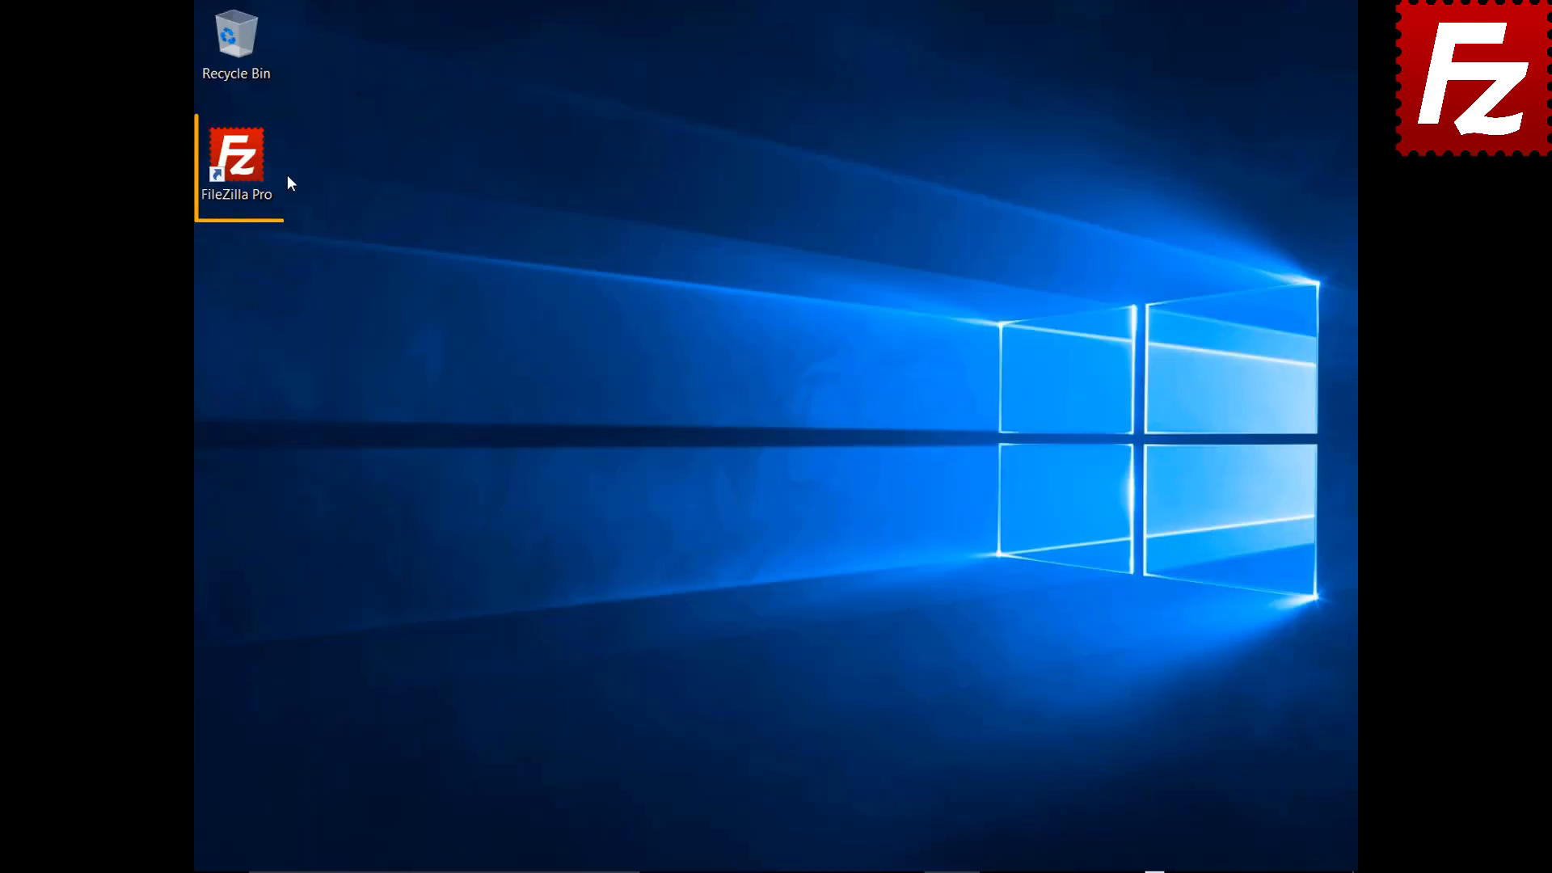
# Relaunch FileZilla Pro, repeat the OneDrive password sign-in, then close the program
pyautogui.doubleClick(245, 168)
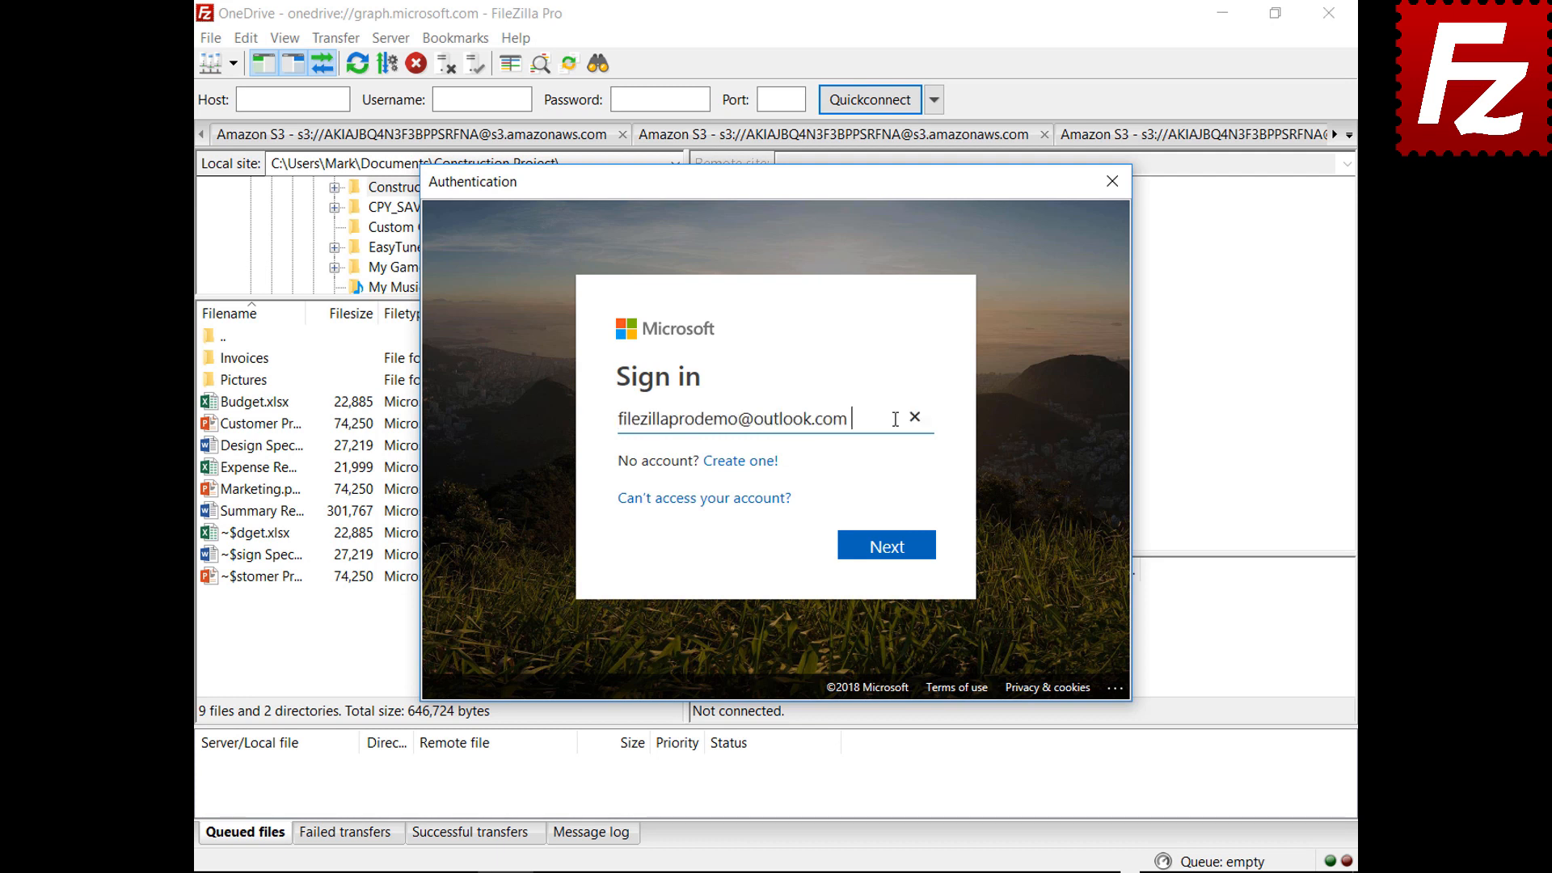
pyautogui.click(889, 553)
pyautogui.hotkey('ctrl', 'v')
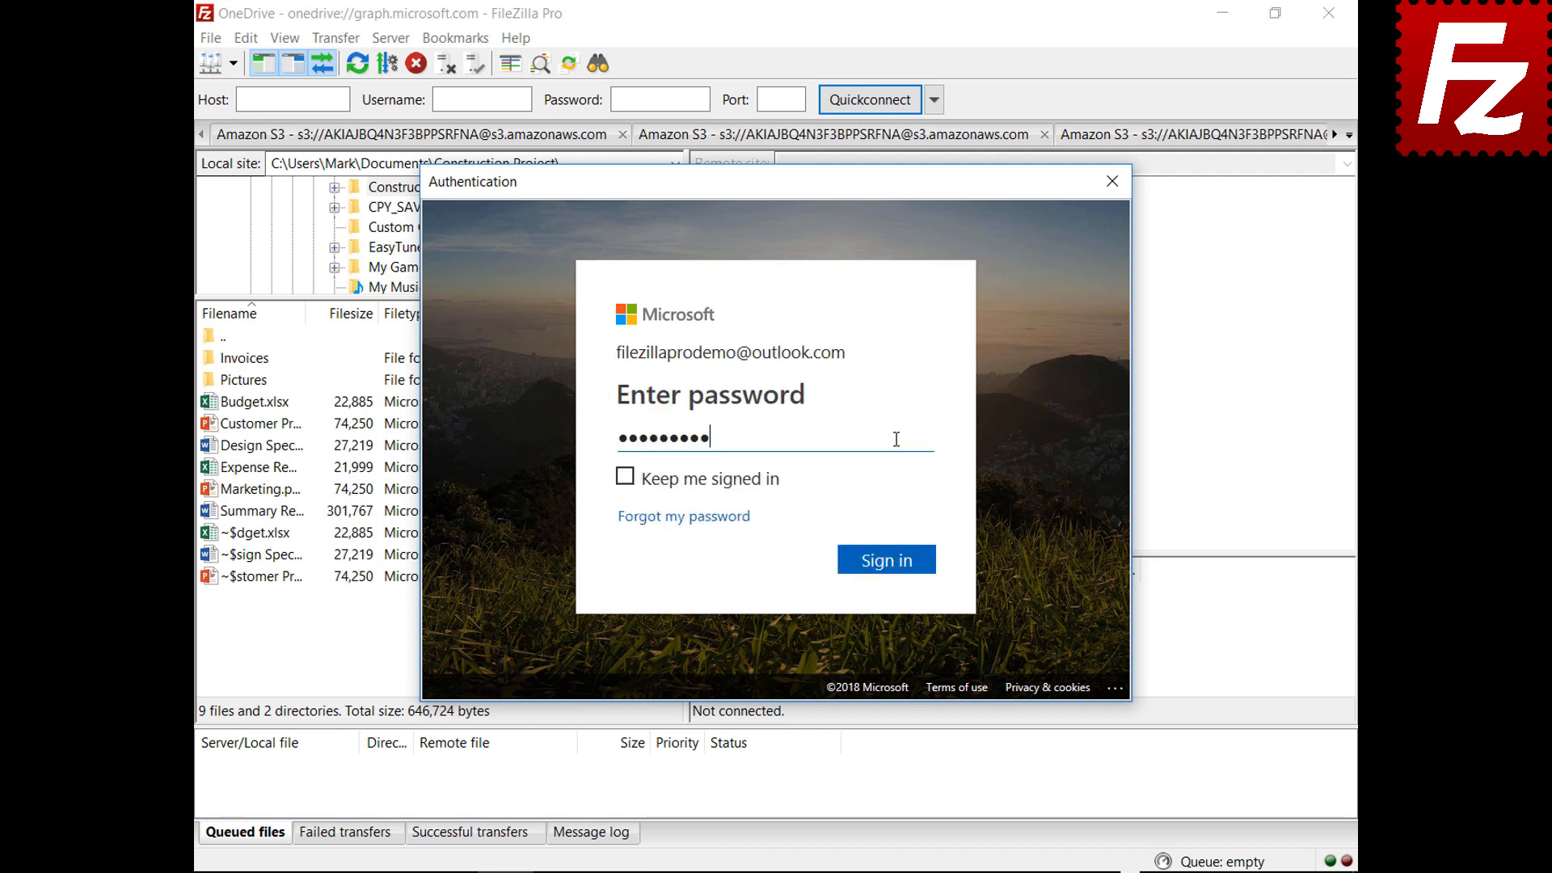
pyautogui.click(889, 571)
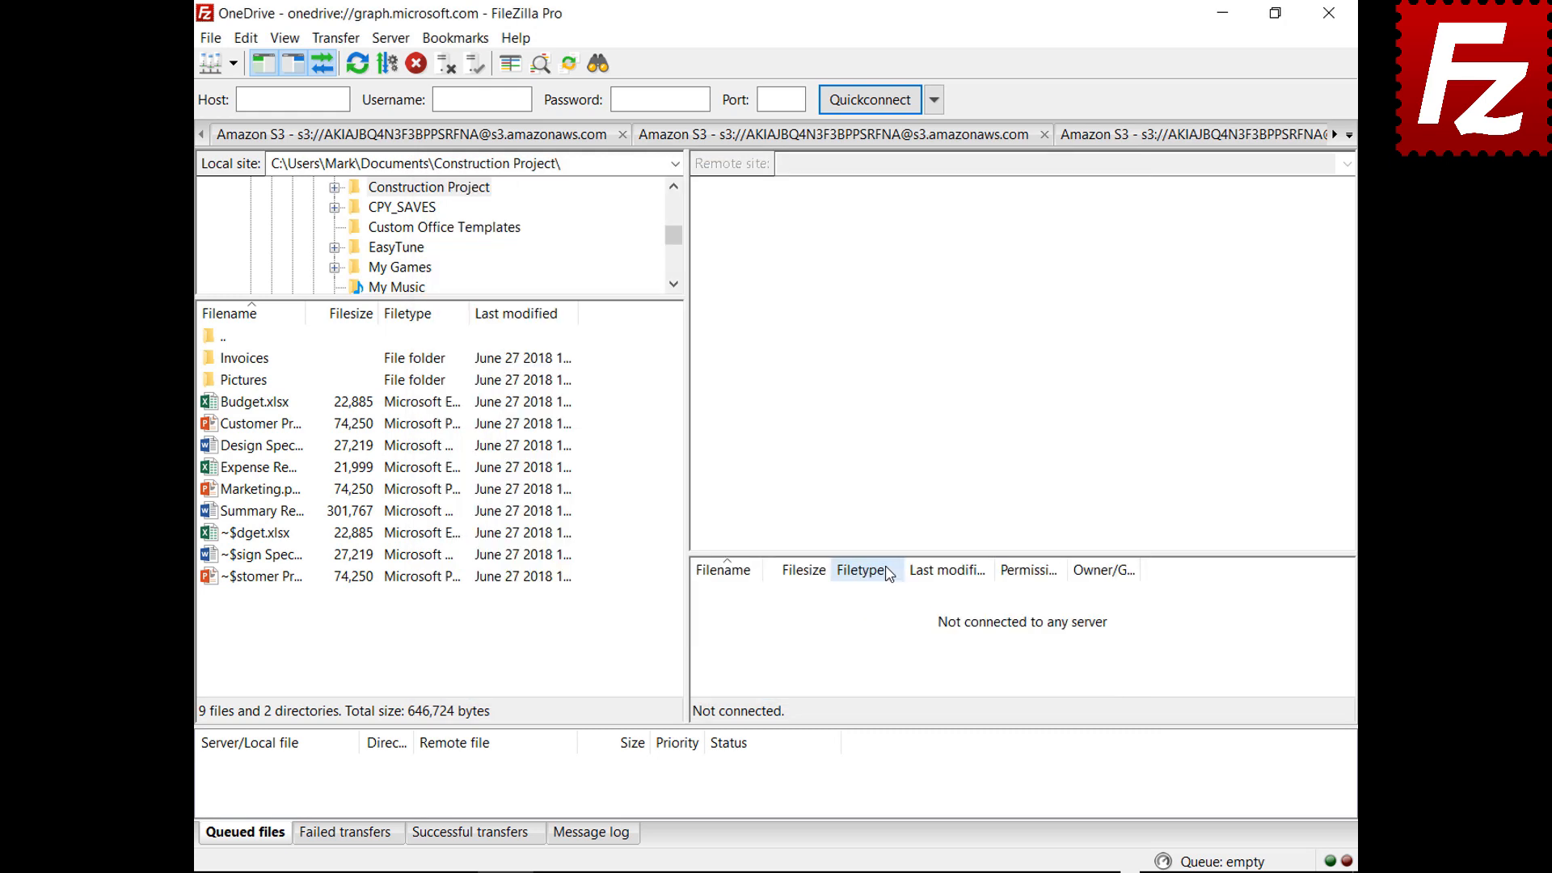
pyautogui.click(1329, 13)
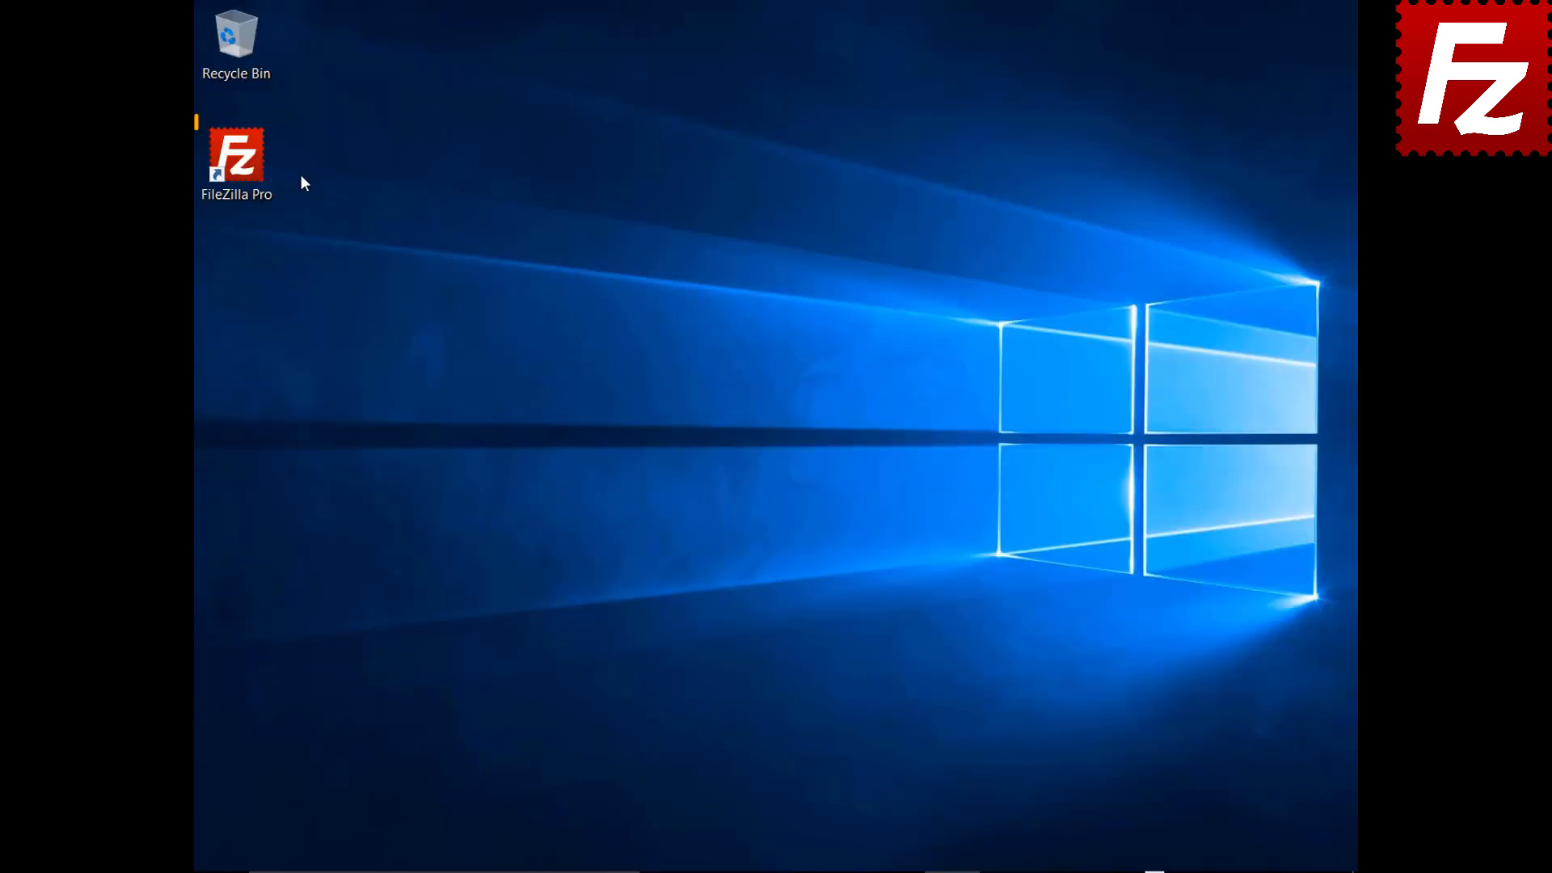
# Relaunch FileZilla Pro and protect saved passwords with a master password, entered twice
pyautogui.doubleClick(246, 167)
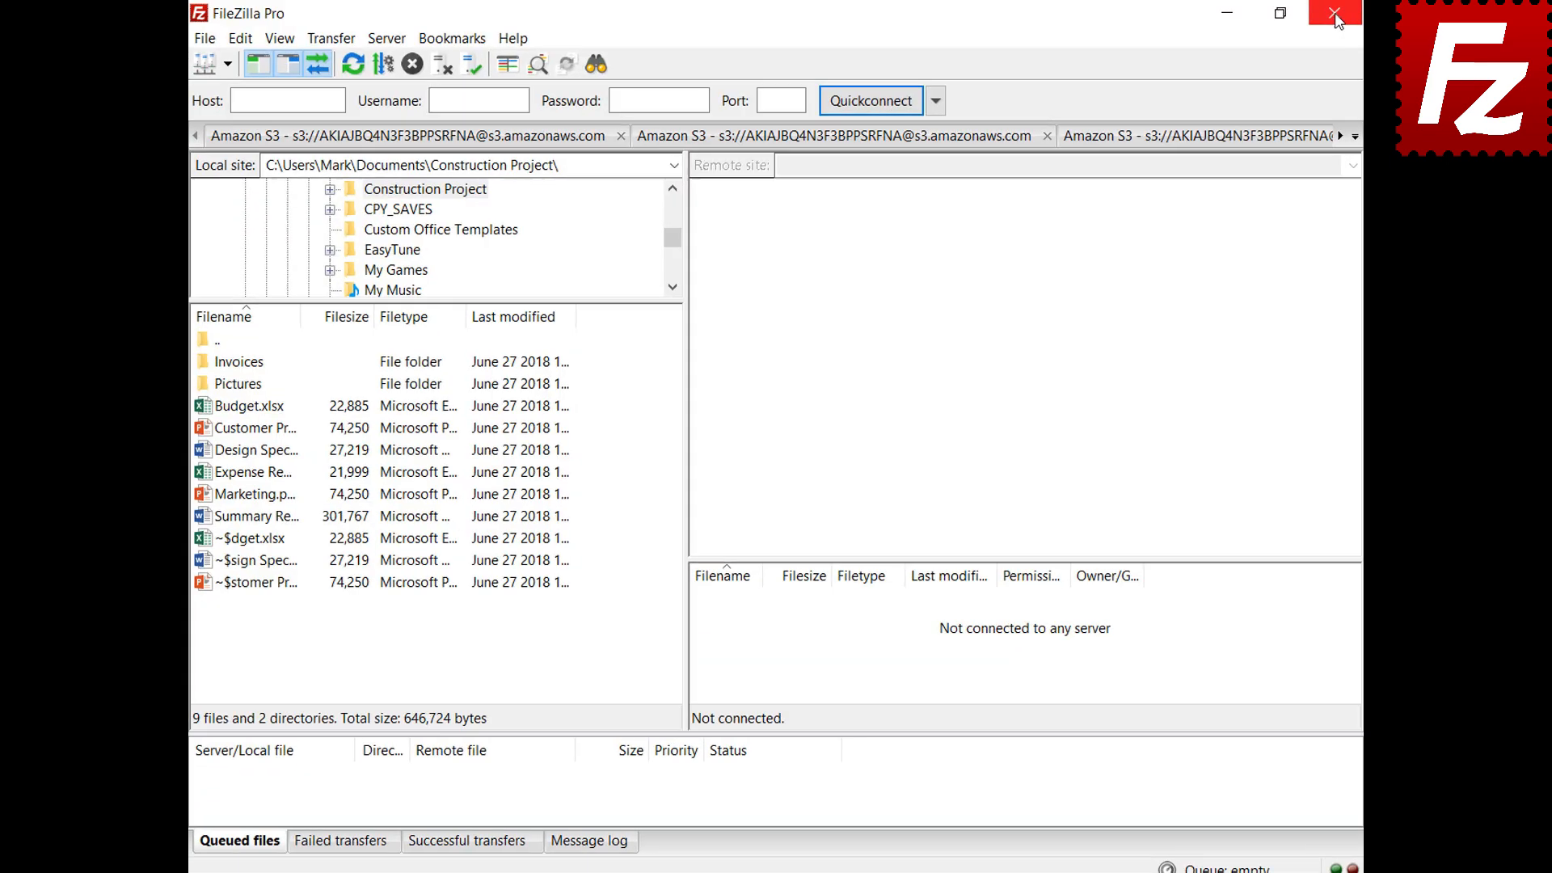
pyautogui.click(207, 41)
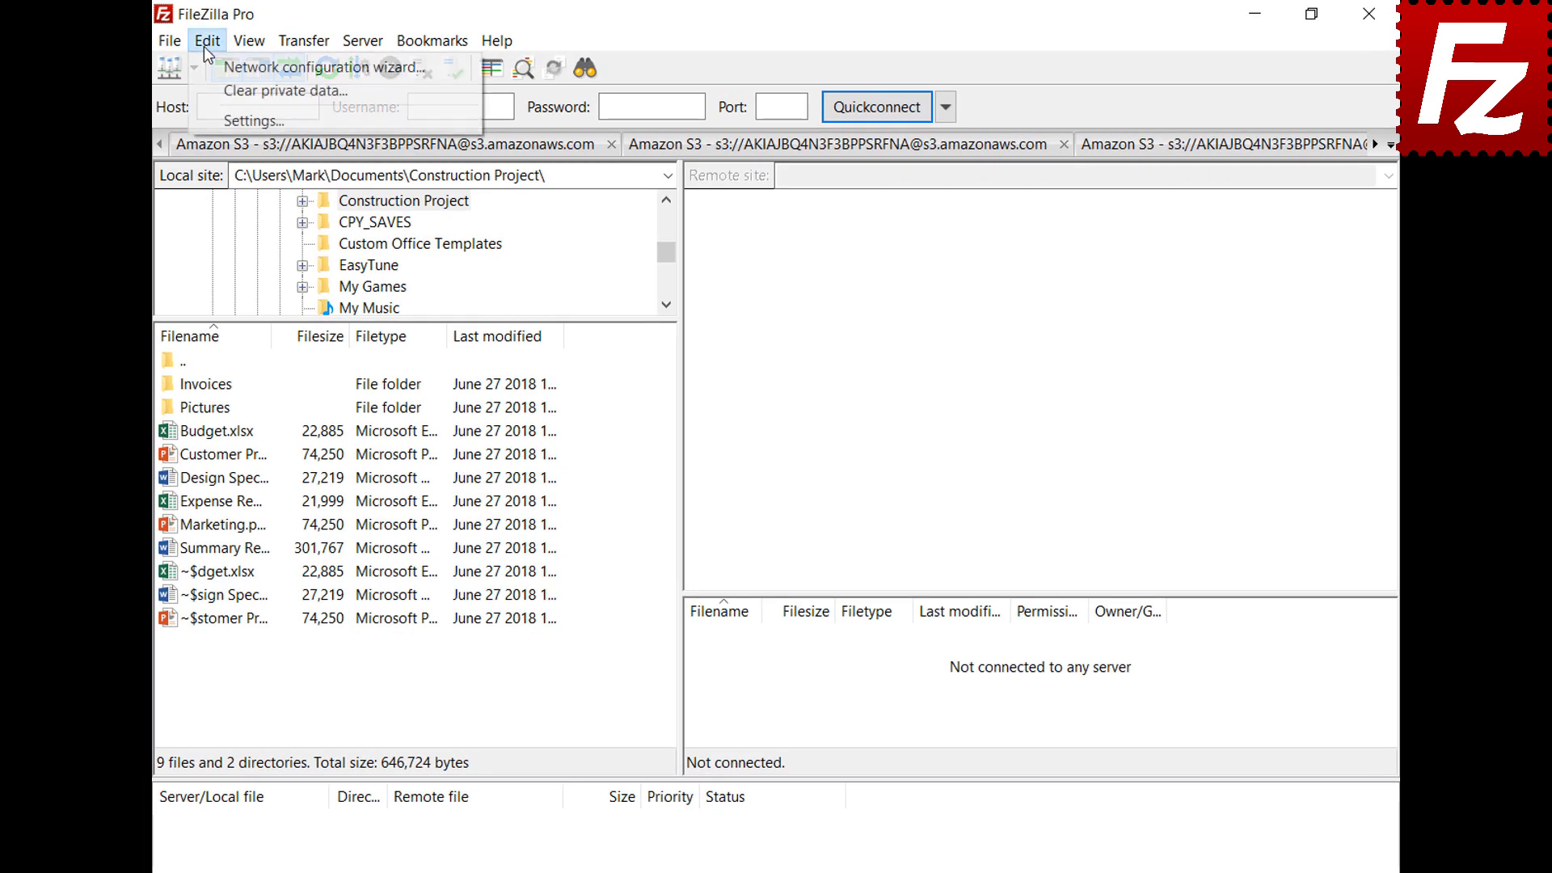
pyautogui.click(218, 119)
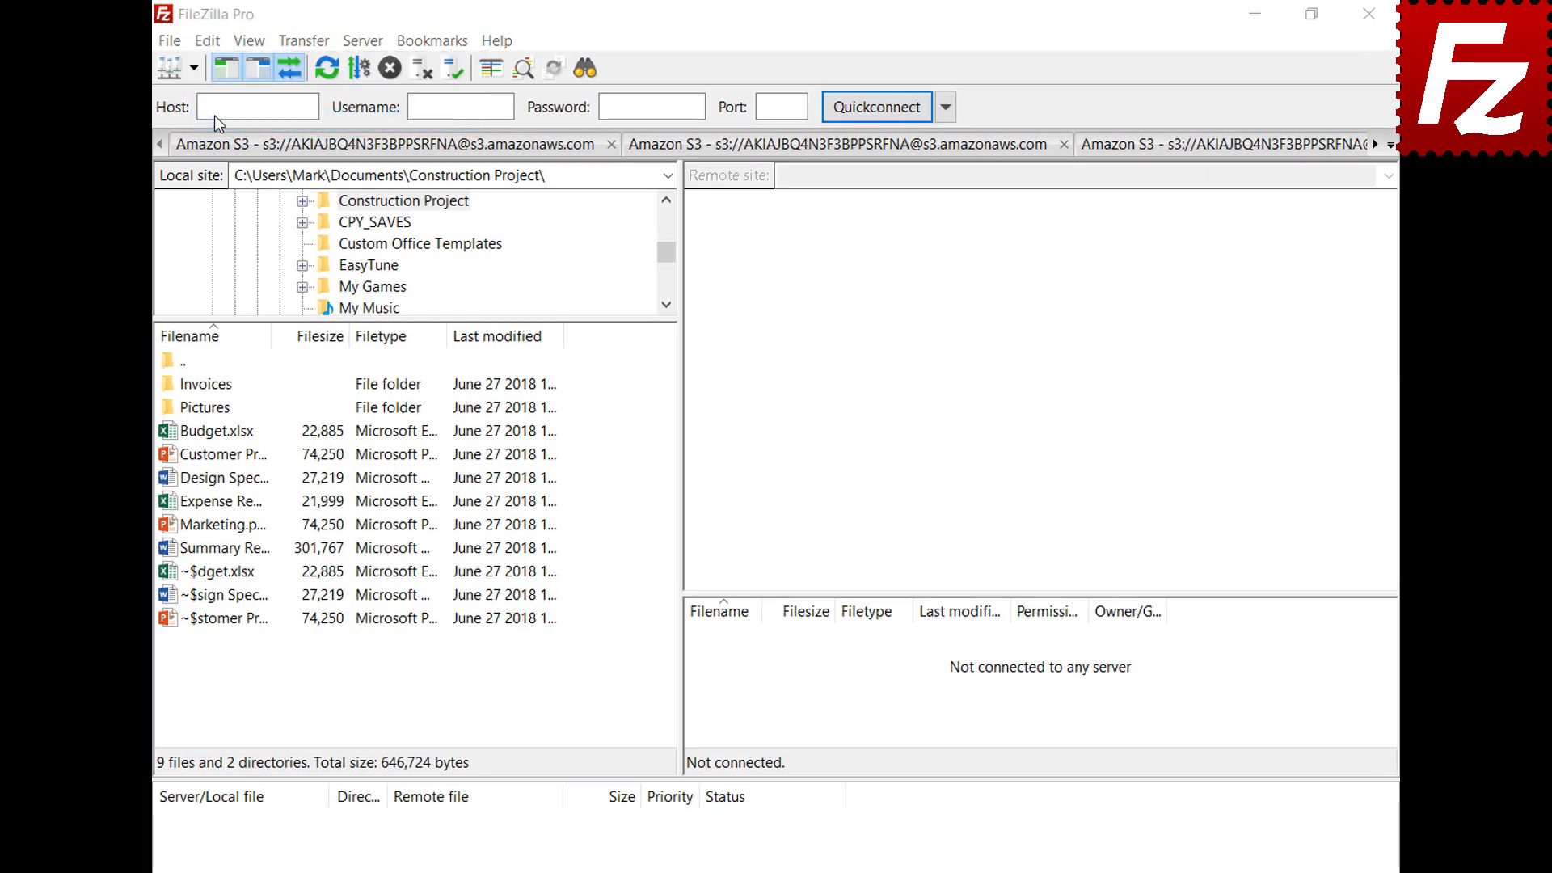
pyautogui.click(409, 549)
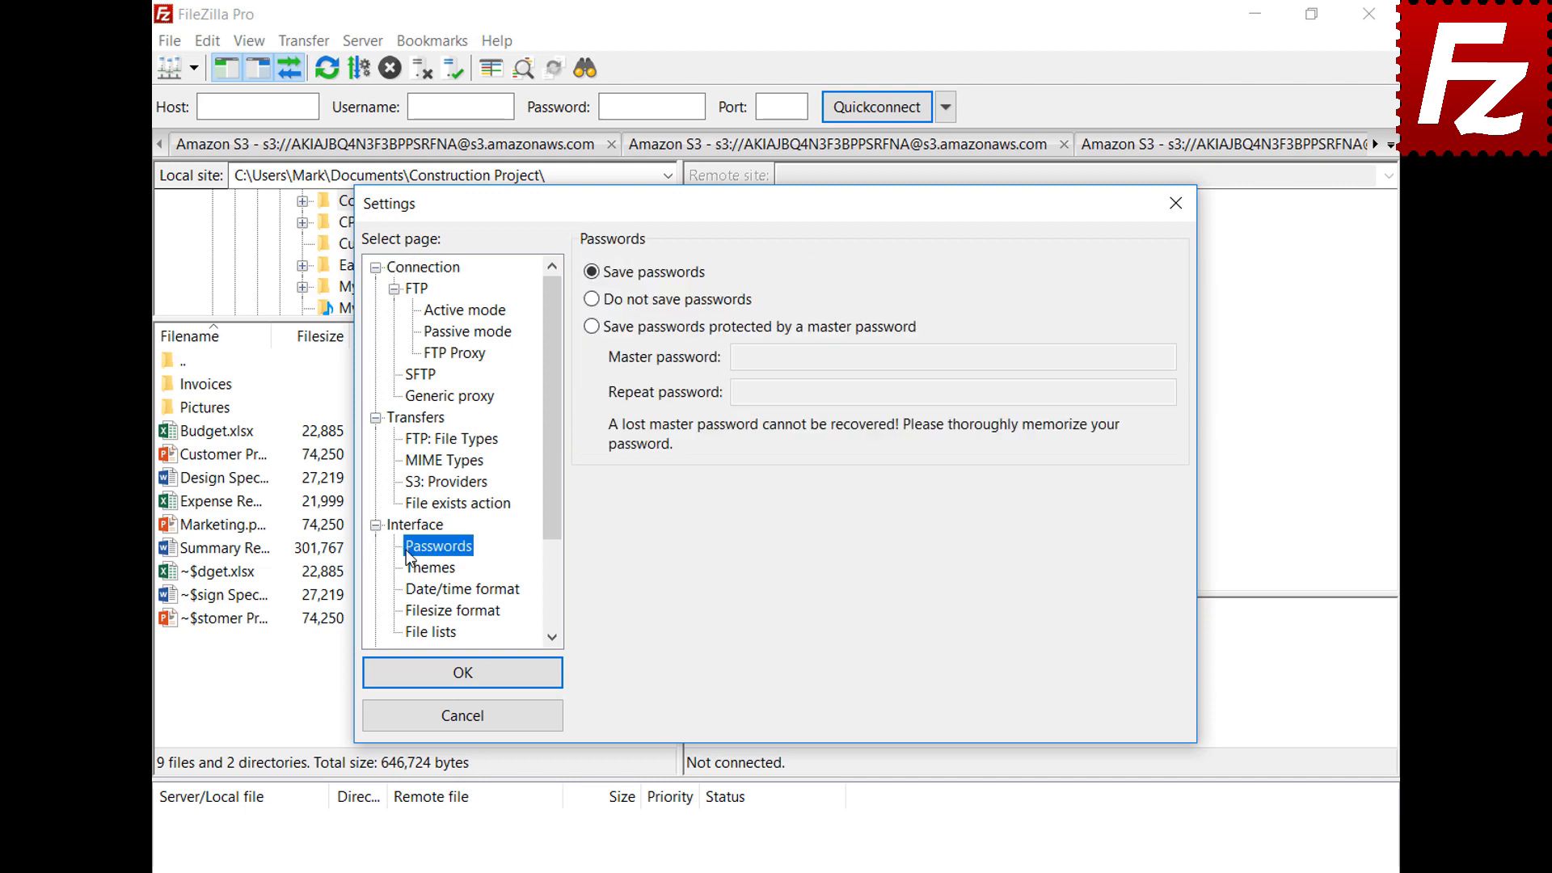
pyautogui.click(592, 327)
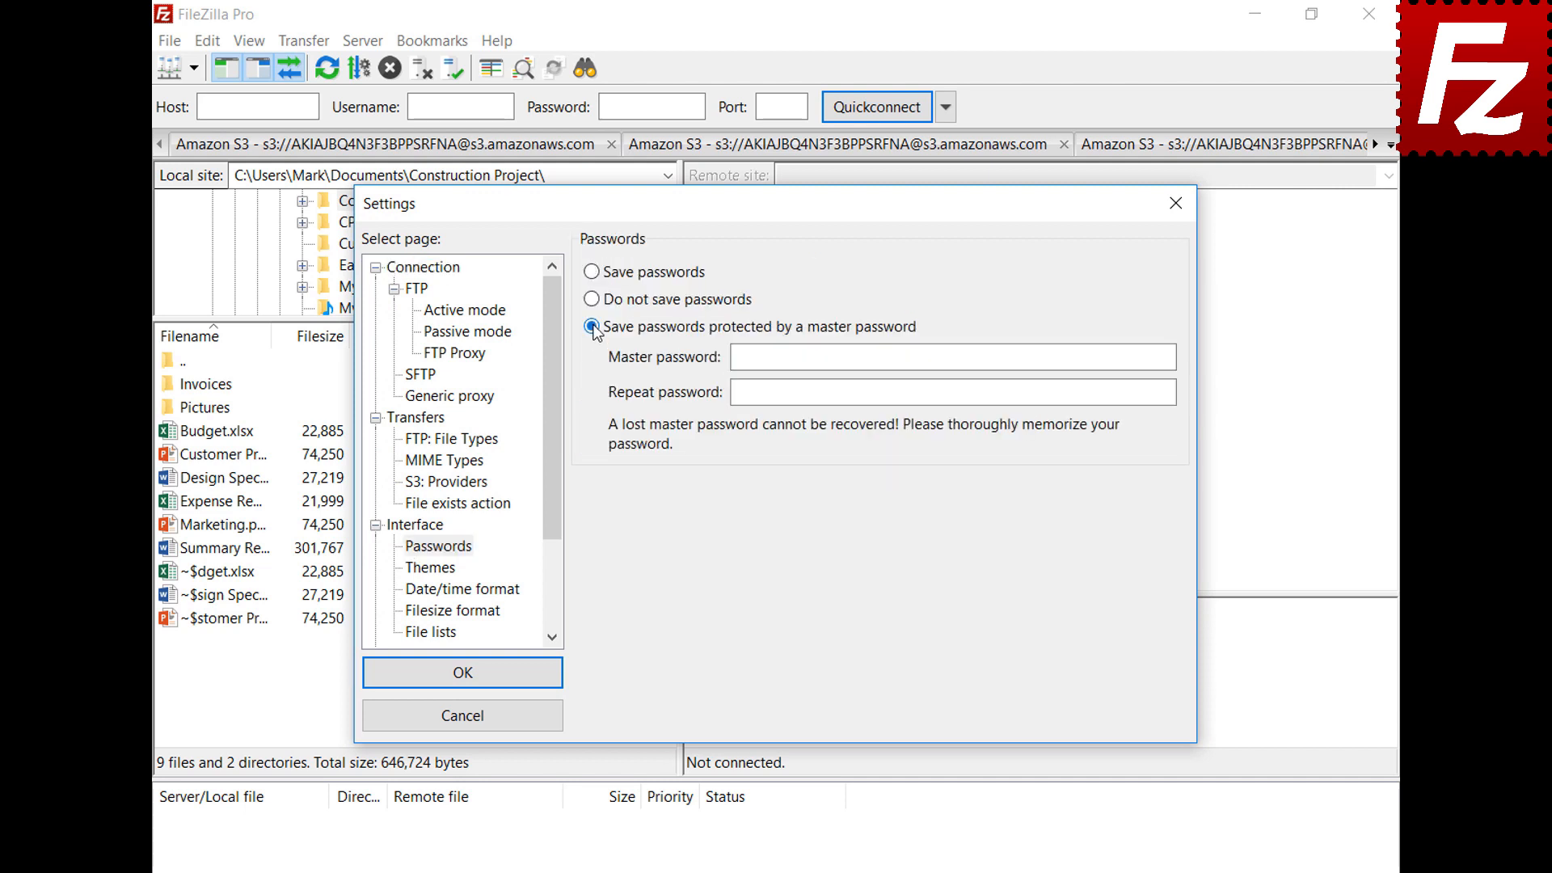
pyautogui.click(1127, 356)
pyautogui.write('●●●●●●●●●●●')
pyautogui.click(1163, 392)
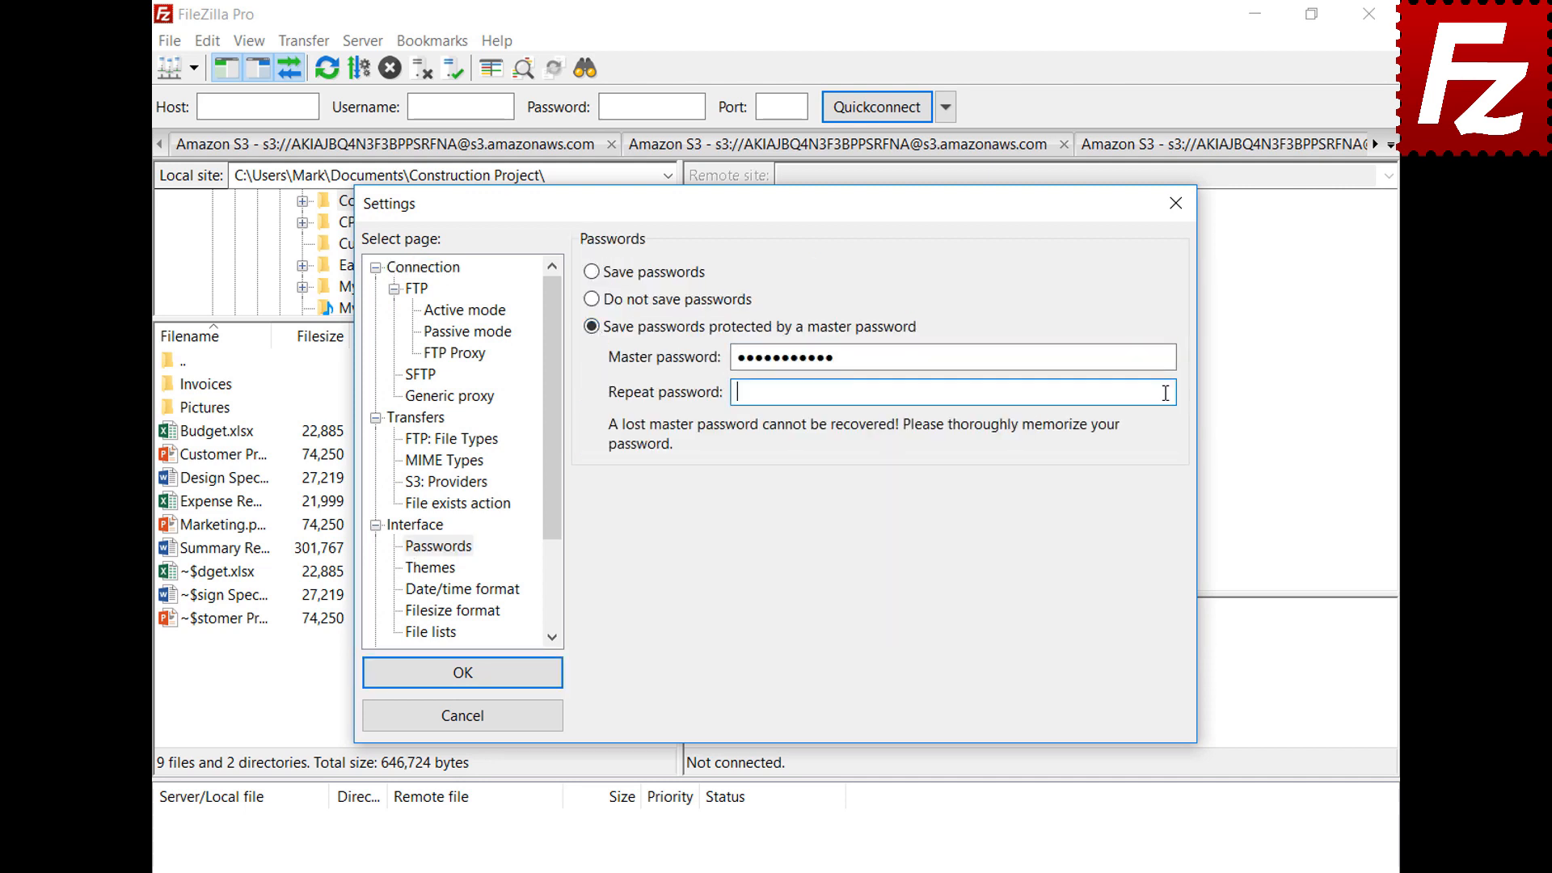
pyautogui.write('●●●●●●●●●●●')
pyautogui.click(463, 673)
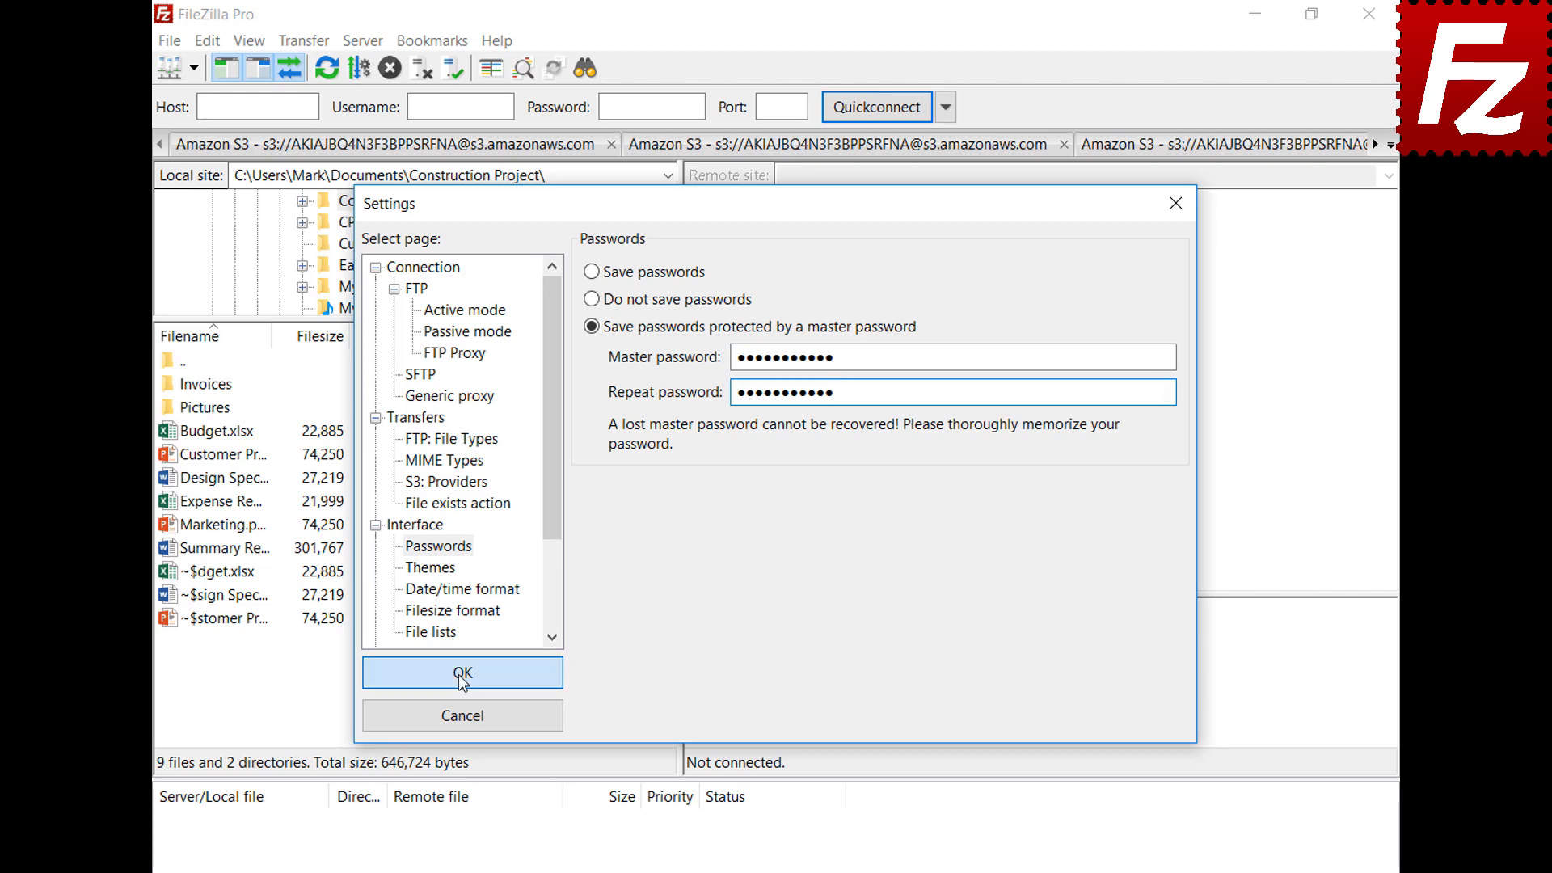
# Reconnect to the saved OneDrive site and sign in again with the account e-mail and password
pyautogui.click(194, 68)
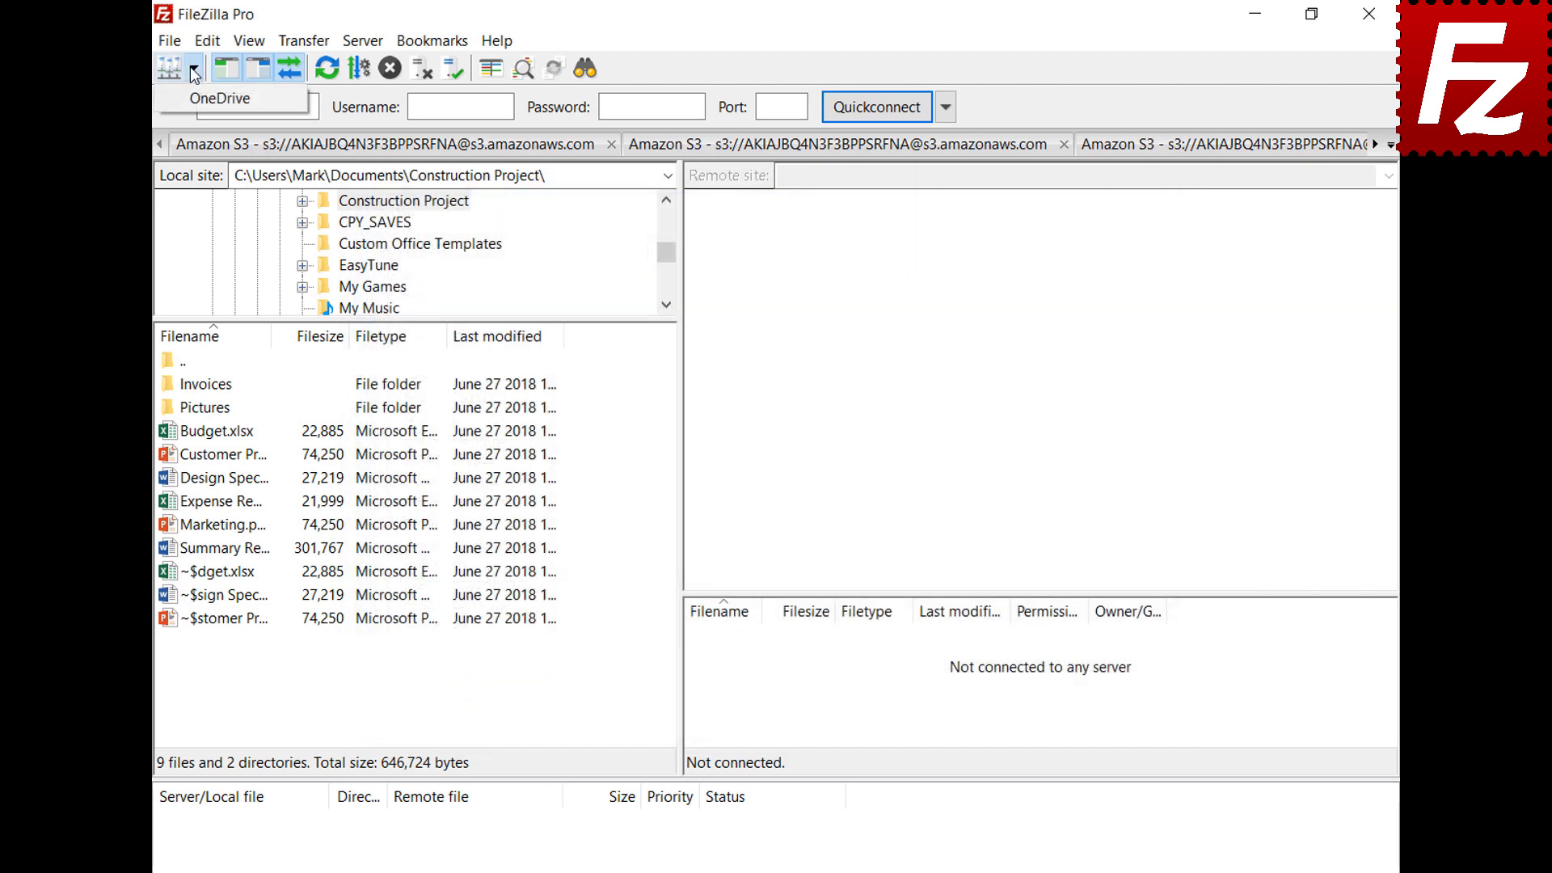
pyautogui.click(194, 105)
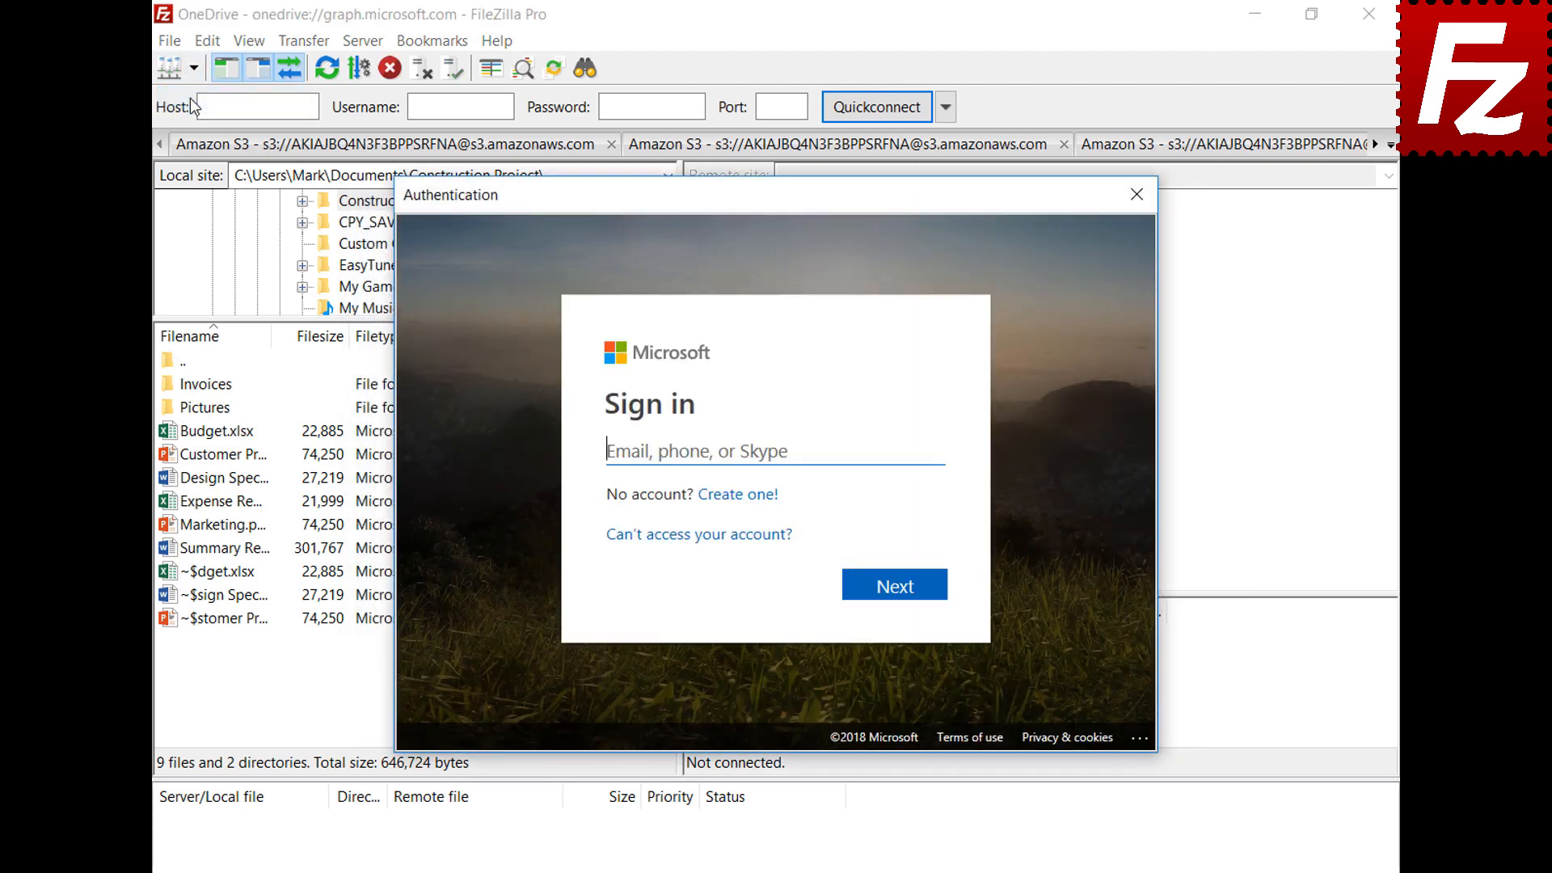
pyautogui.hotkey('ctrl', 'v')
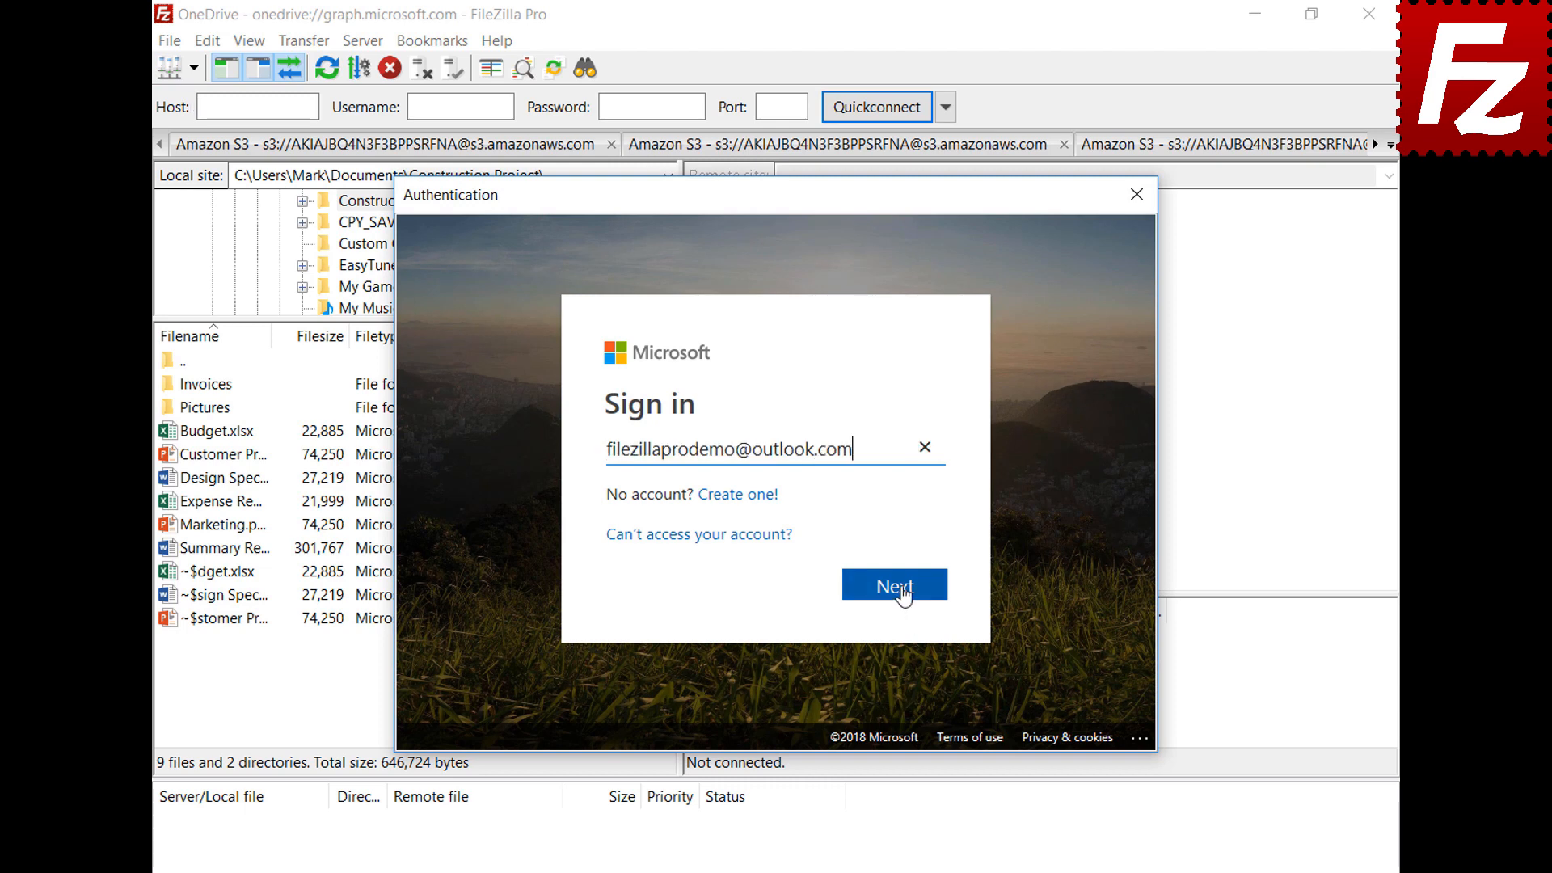
pyautogui.click(900, 593)
pyautogui.hotkey('ctrl', 'v')
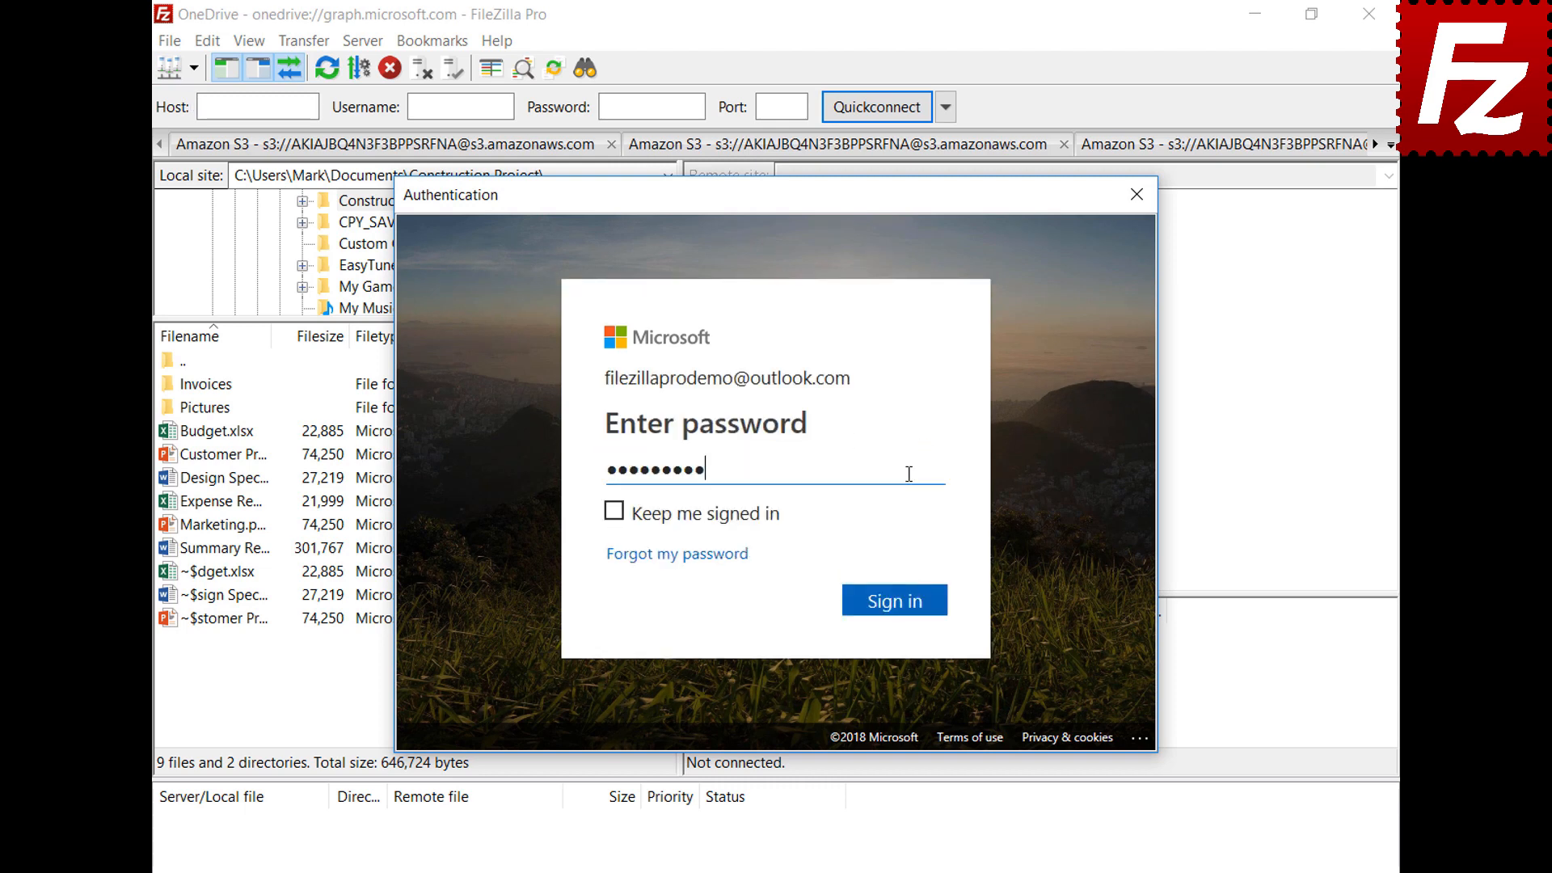
pyautogui.click(899, 605)
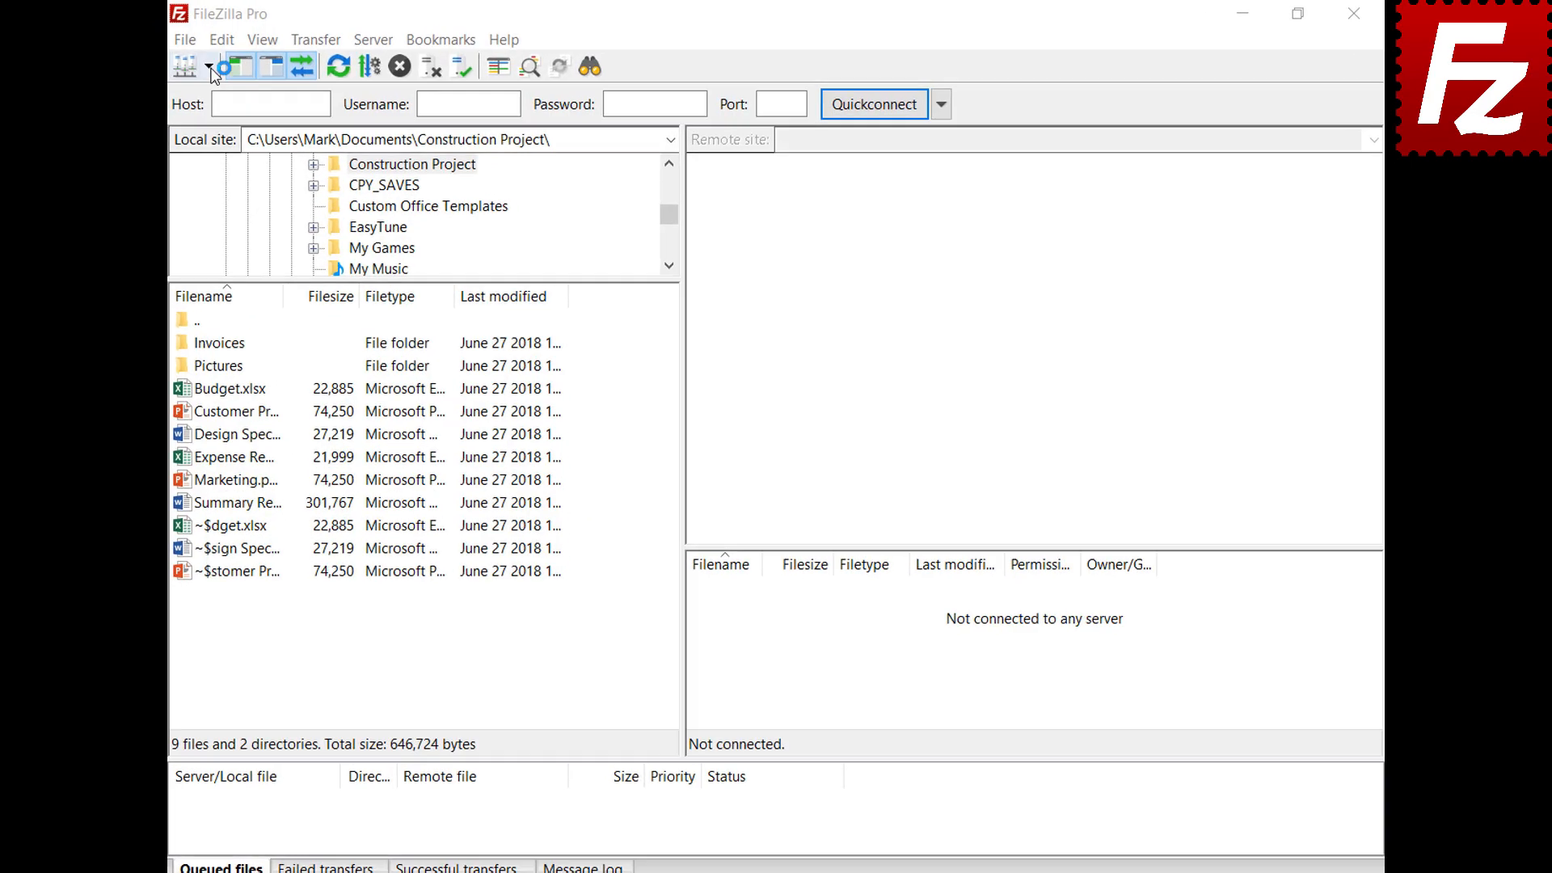
# Reconnect to the saved OneDrive site and unlock its stored token with the master password
pyautogui.click(196, 70)
pyautogui.click(194, 99)
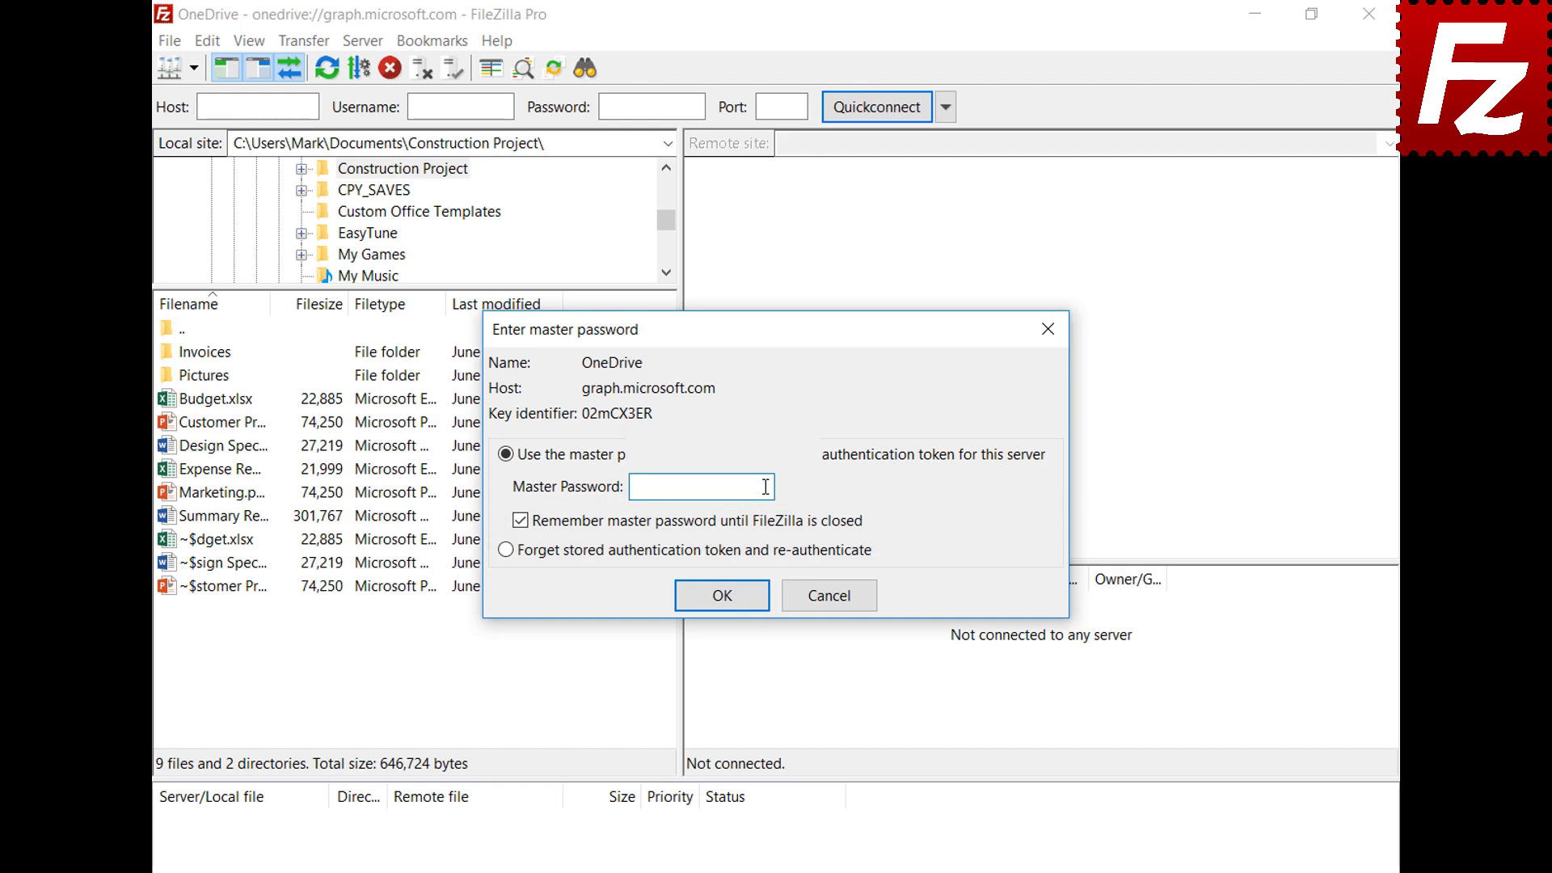
pyautogui.hotkey('ctrl', 'v')
pyautogui.click(721, 595)
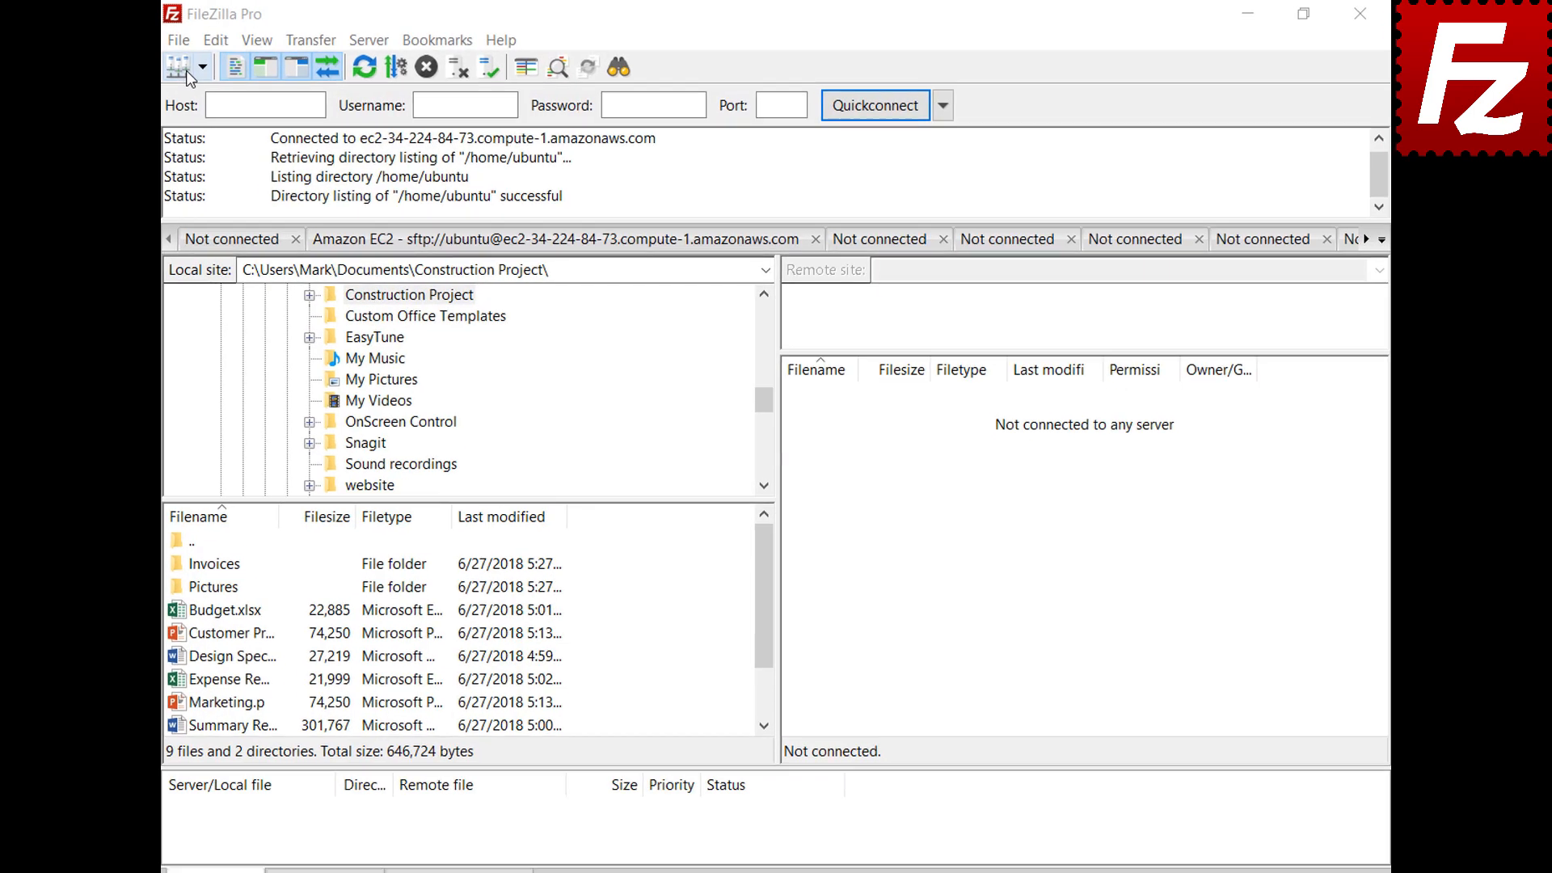
# Add a 'B2' site using Backblaze B2 with the account ID and application key, and connect
pyautogui.click(162, 41)
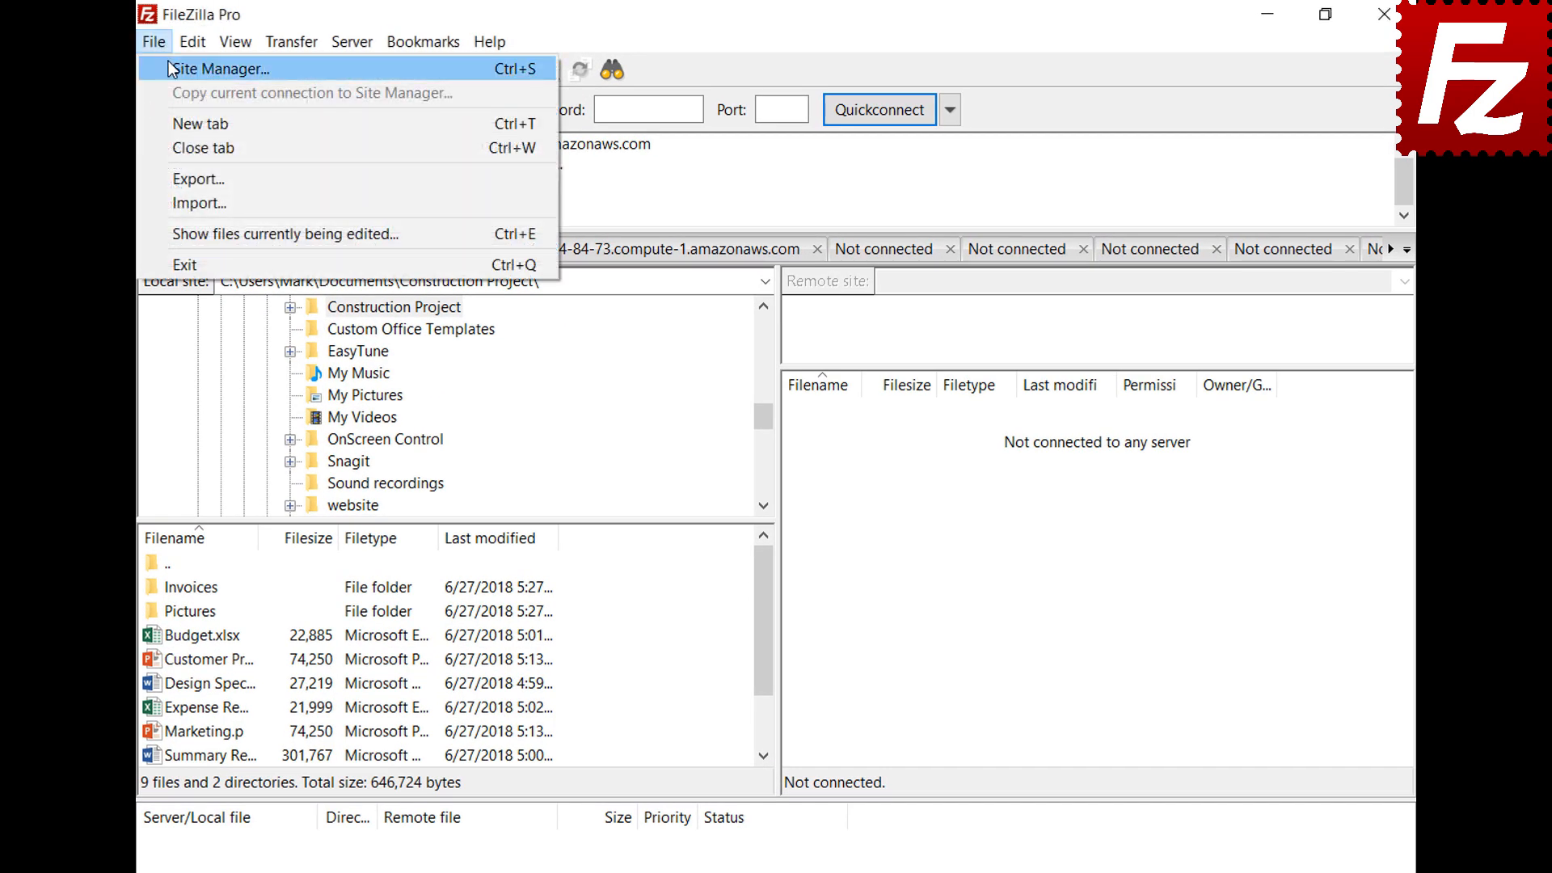
pyautogui.click(170, 66)
pyautogui.click(477, 619)
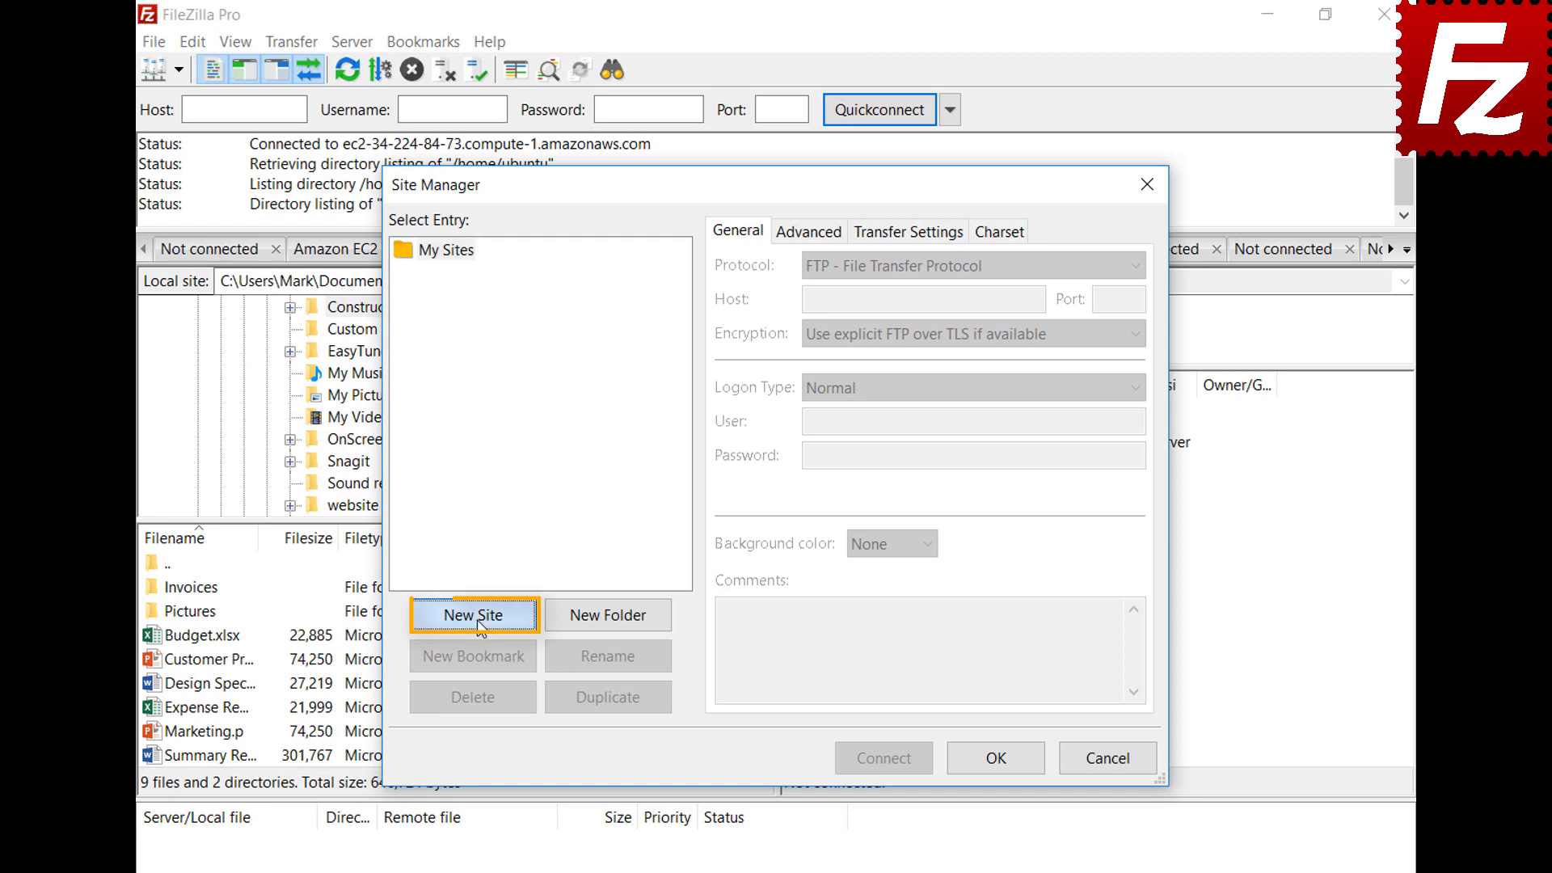
pyautogui.write('B2')
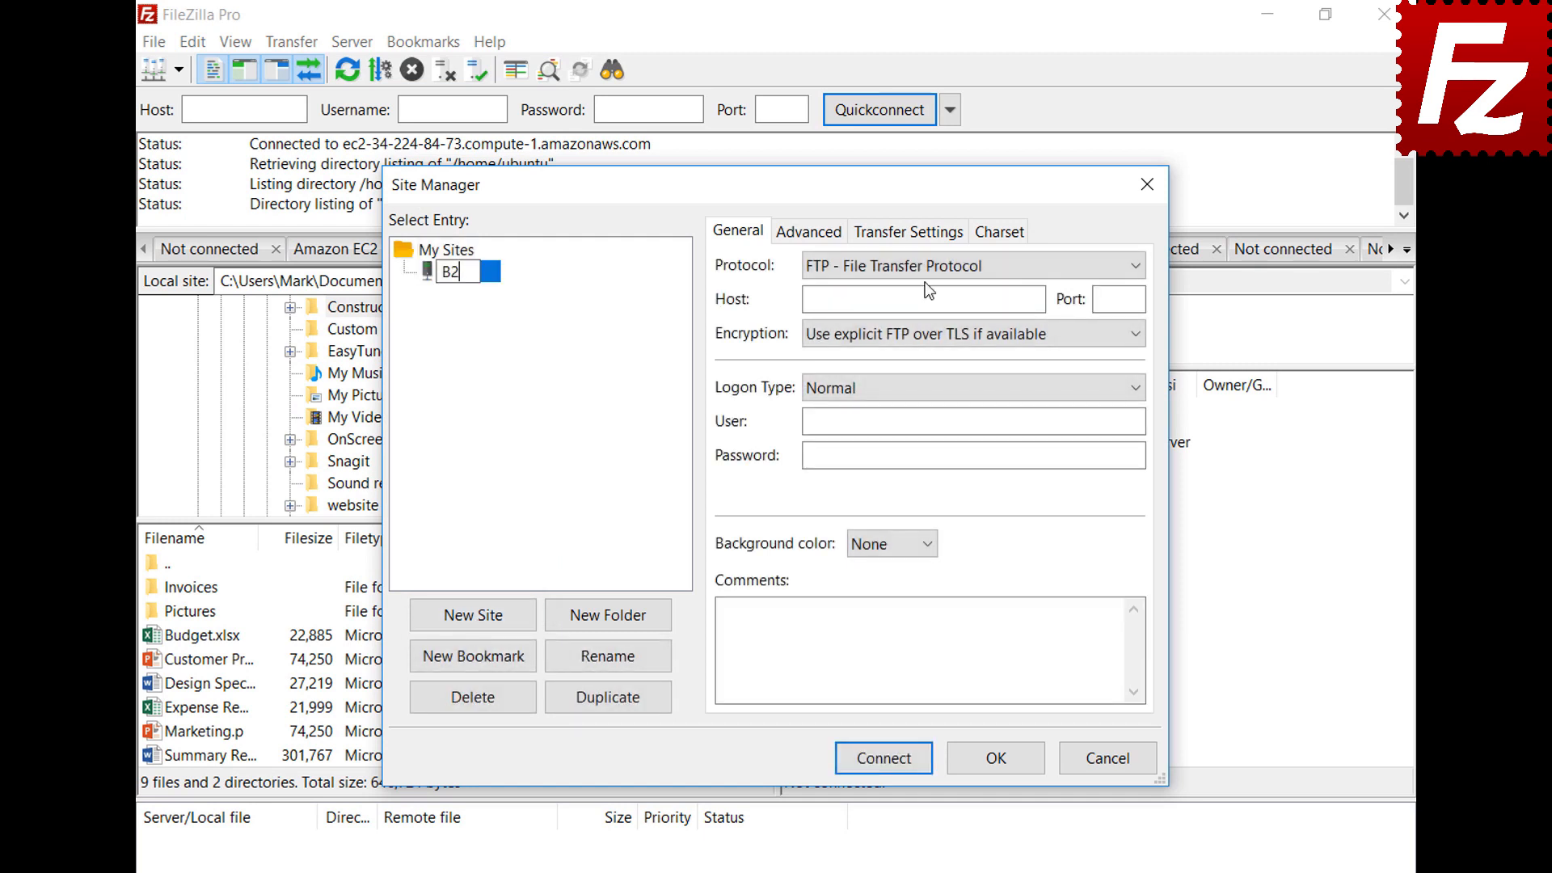
pyautogui.click(923, 264)
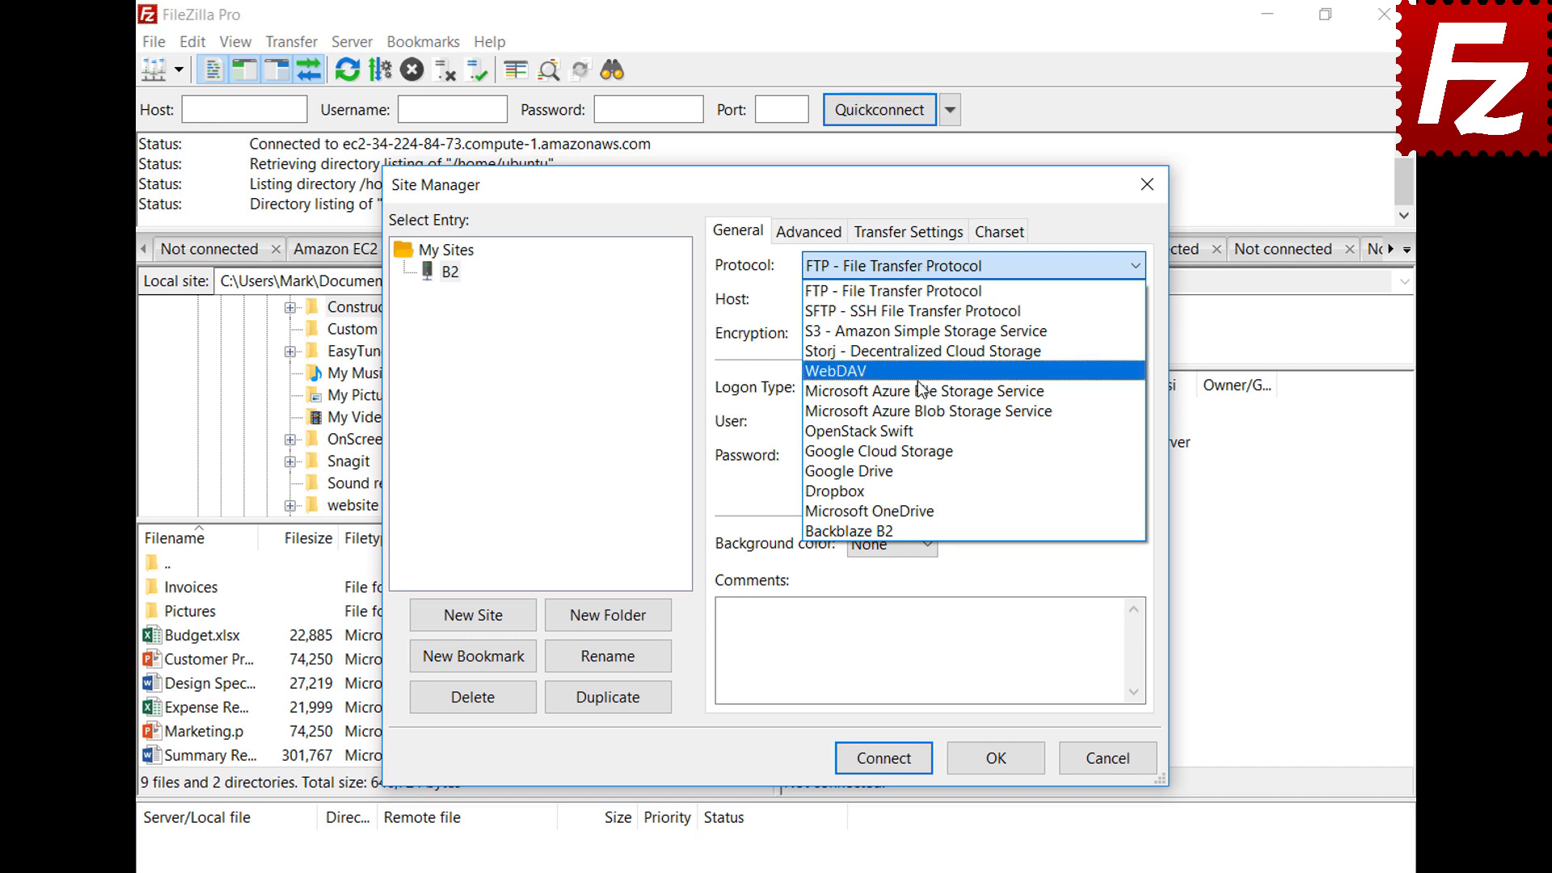
pyautogui.click(919, 529)
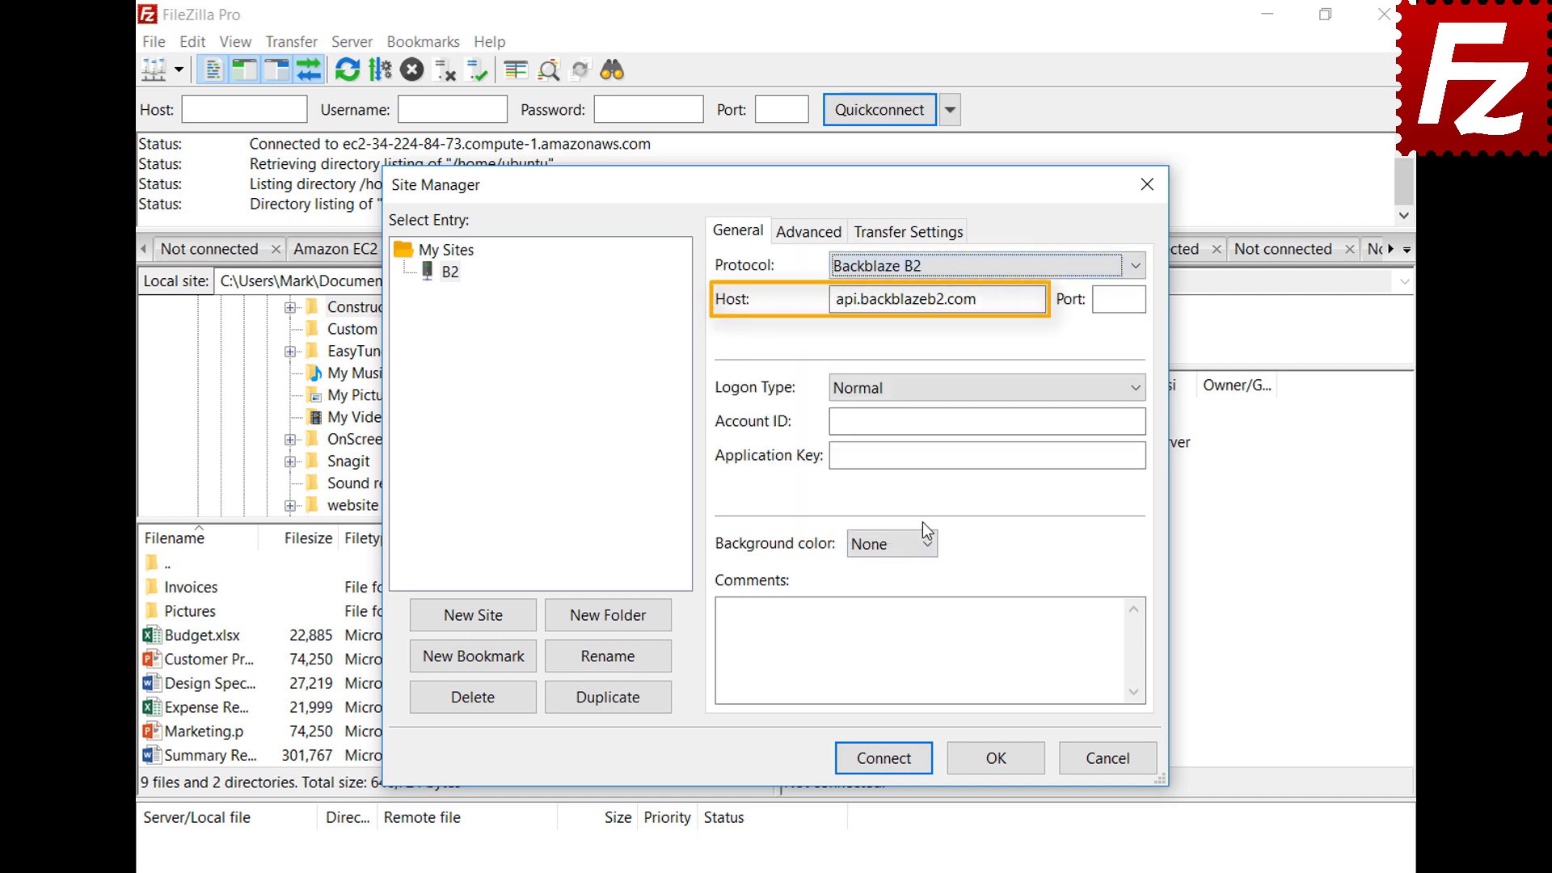
pyautogui.click(1141, 420)
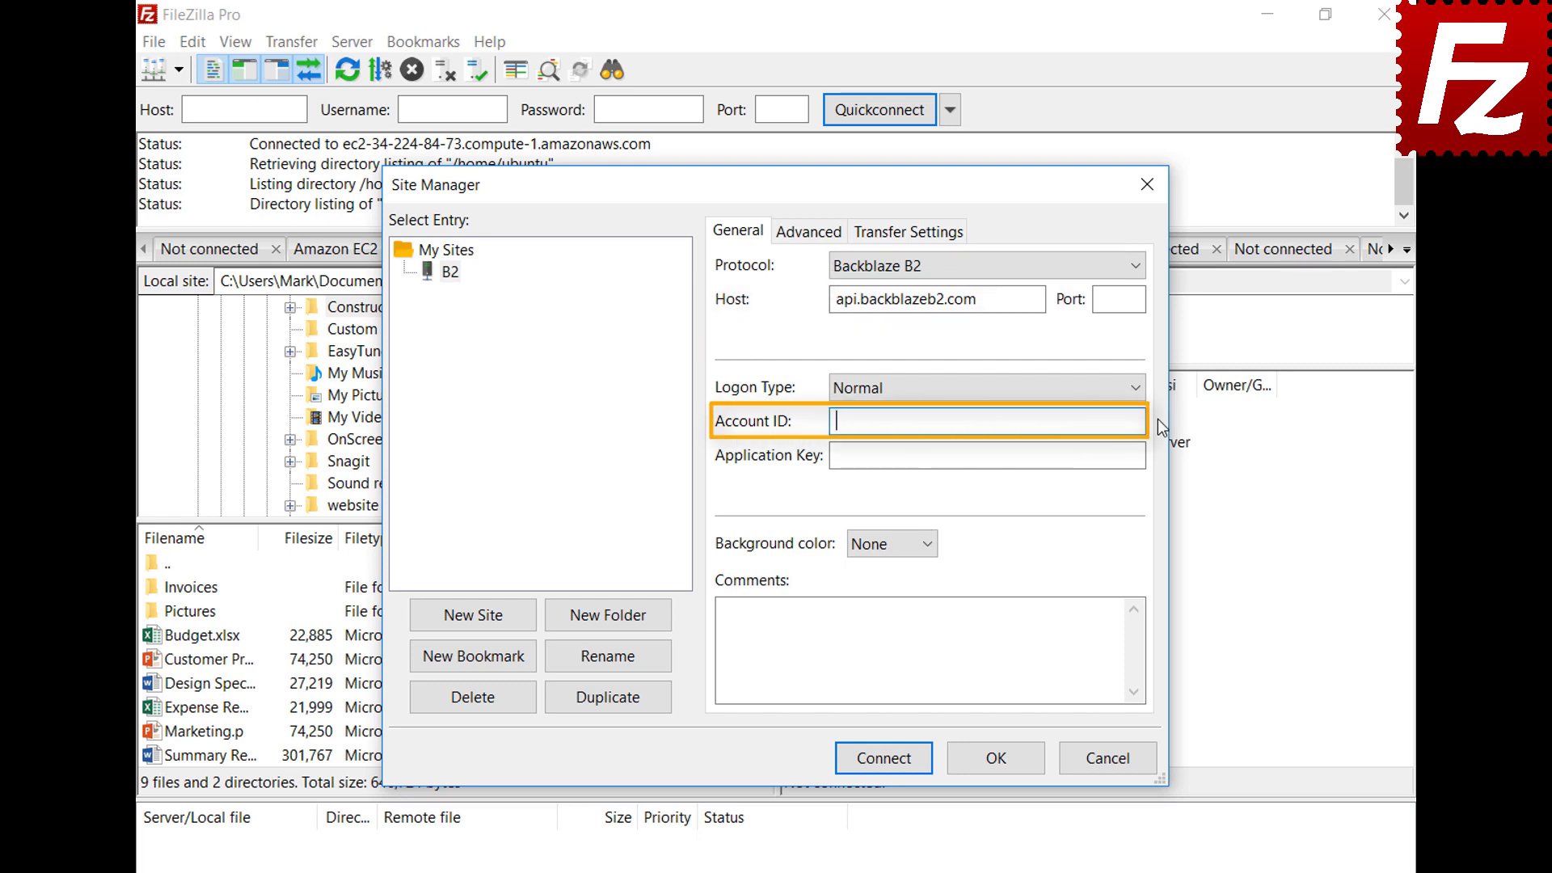
pyautogui.write('17939b0a698e')
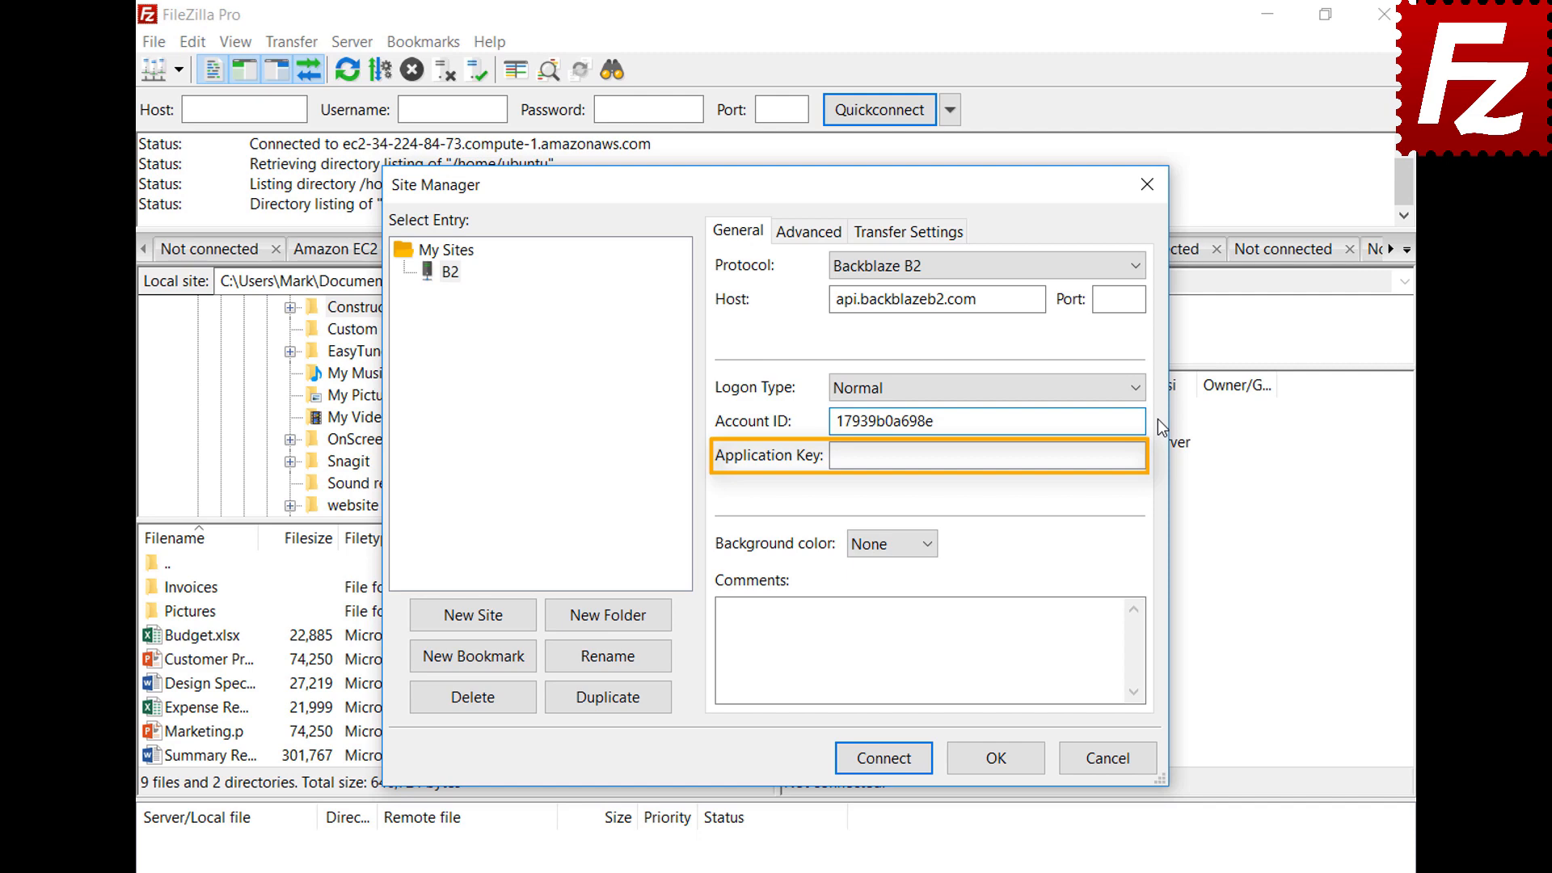
pyautogui.press('Tab')
pyautogui.hotkey('ctrl', 'v')
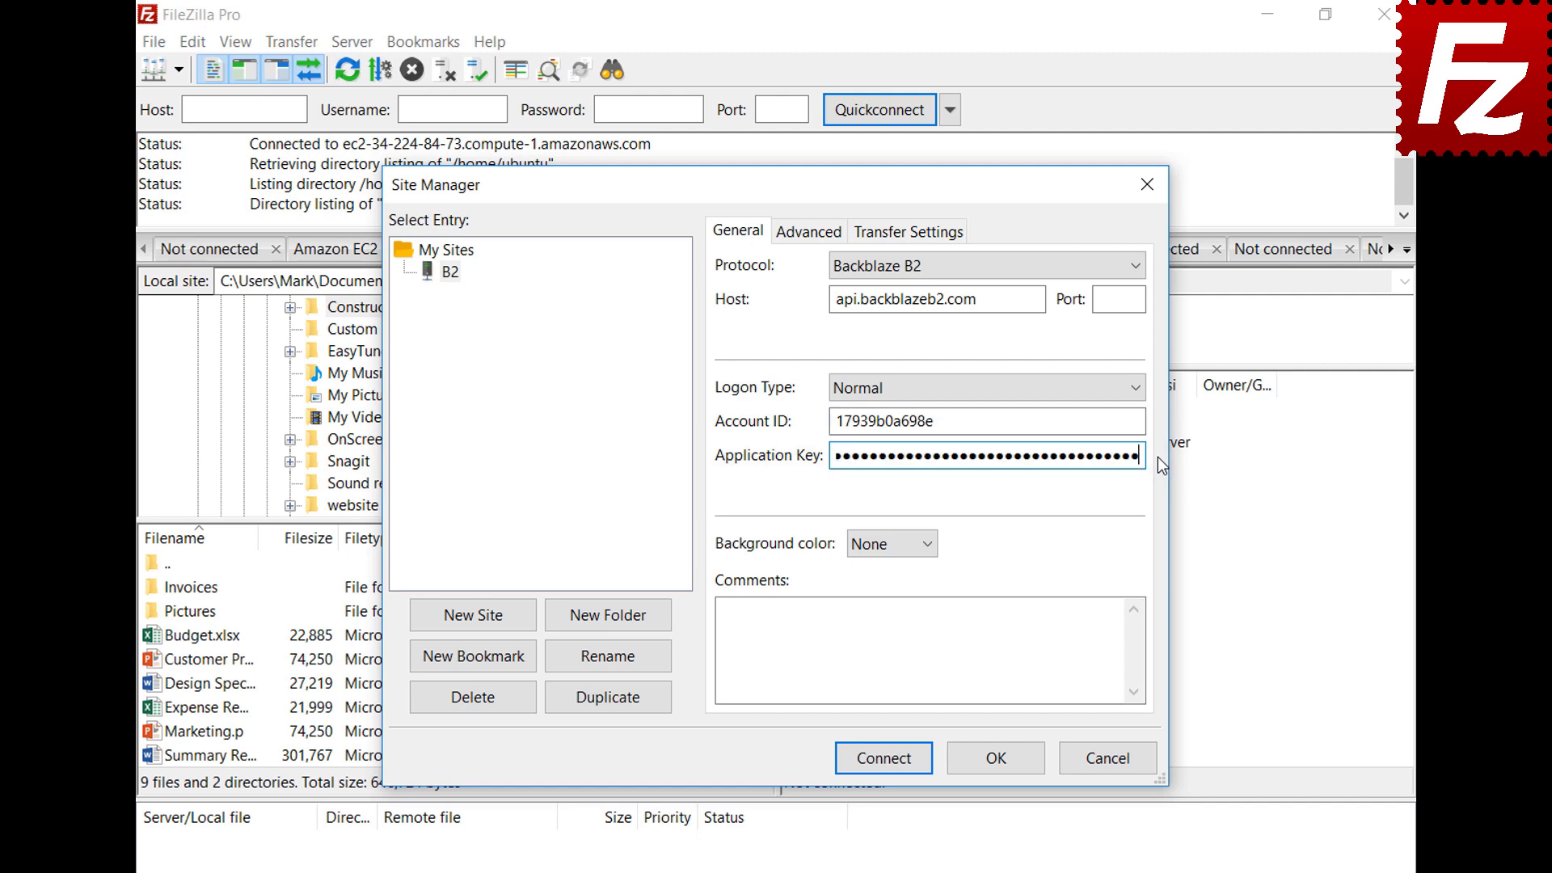
pyautogui.click(889, 764)
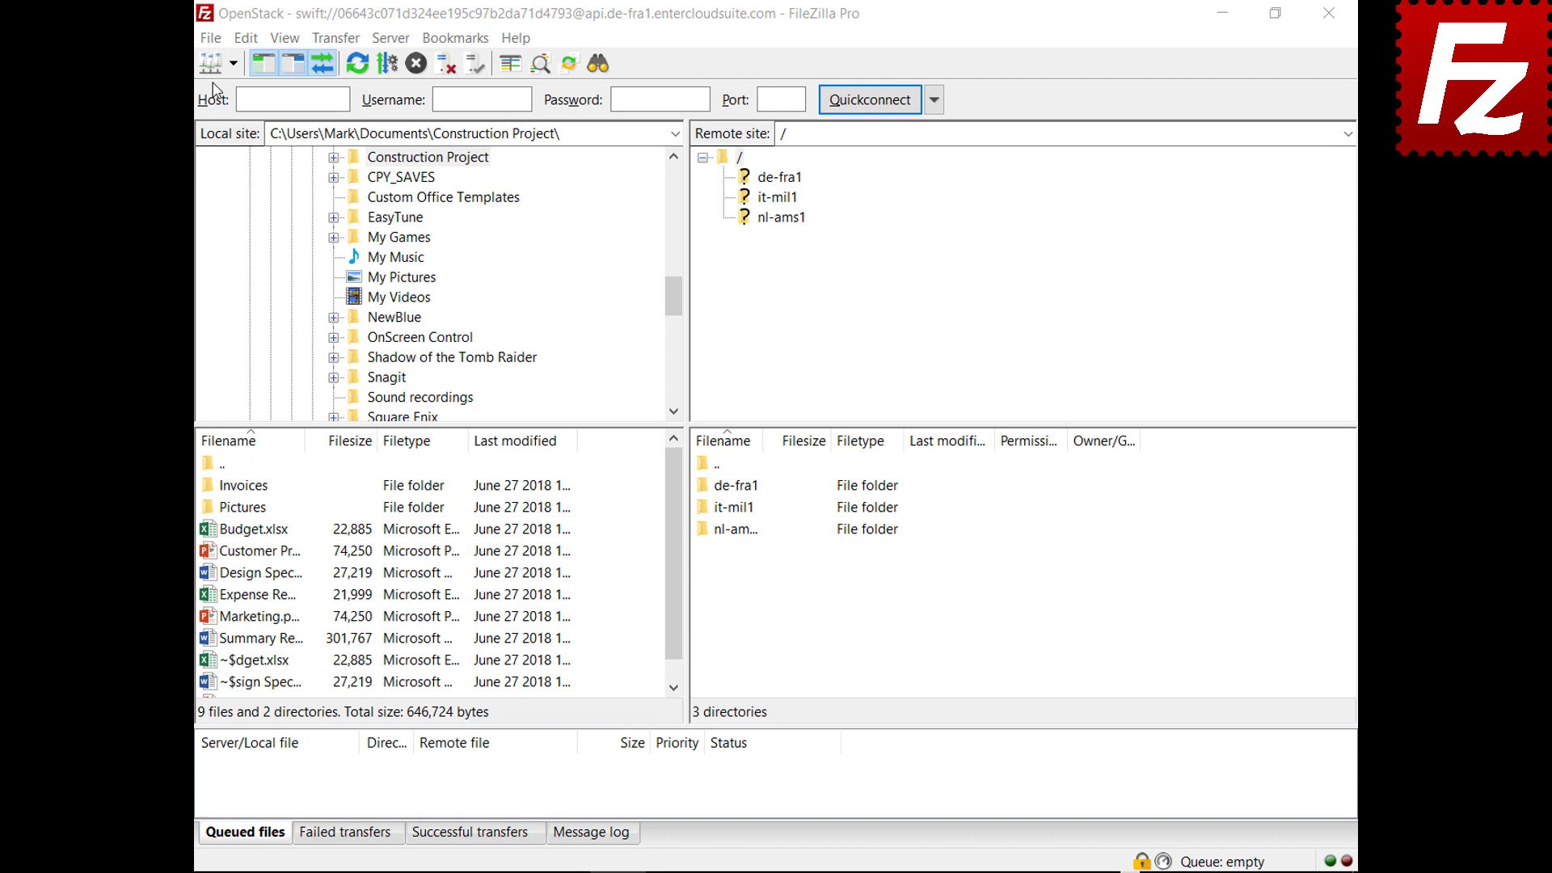
# Add a new Site Manager entry named 'WebDav' using the WebDAV protocol
pyautogui.click(211, 38)
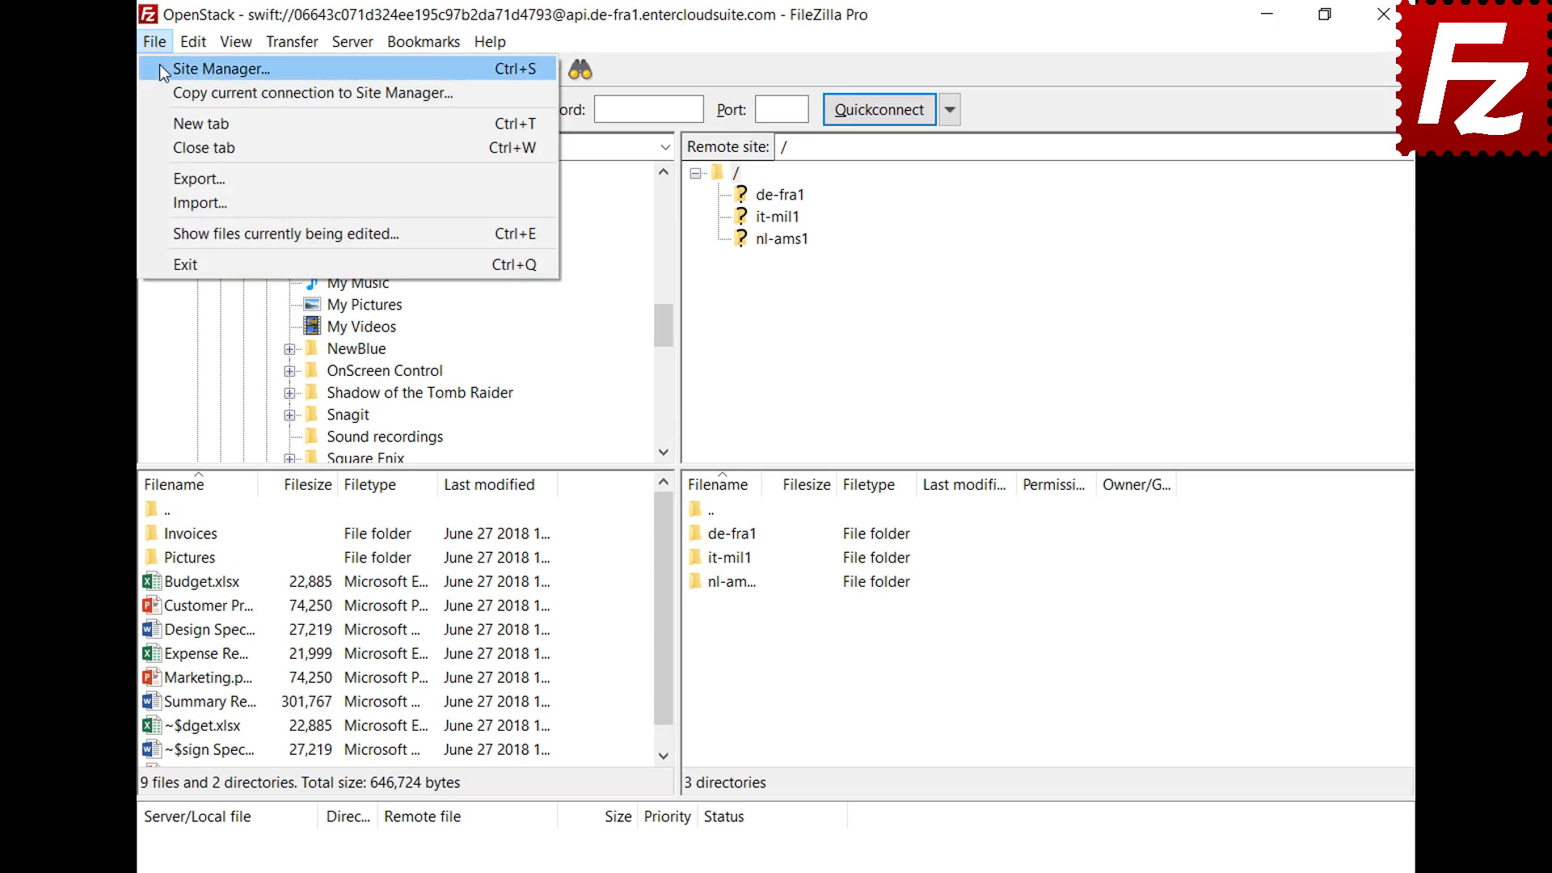
pyautogui.click(160, 68)
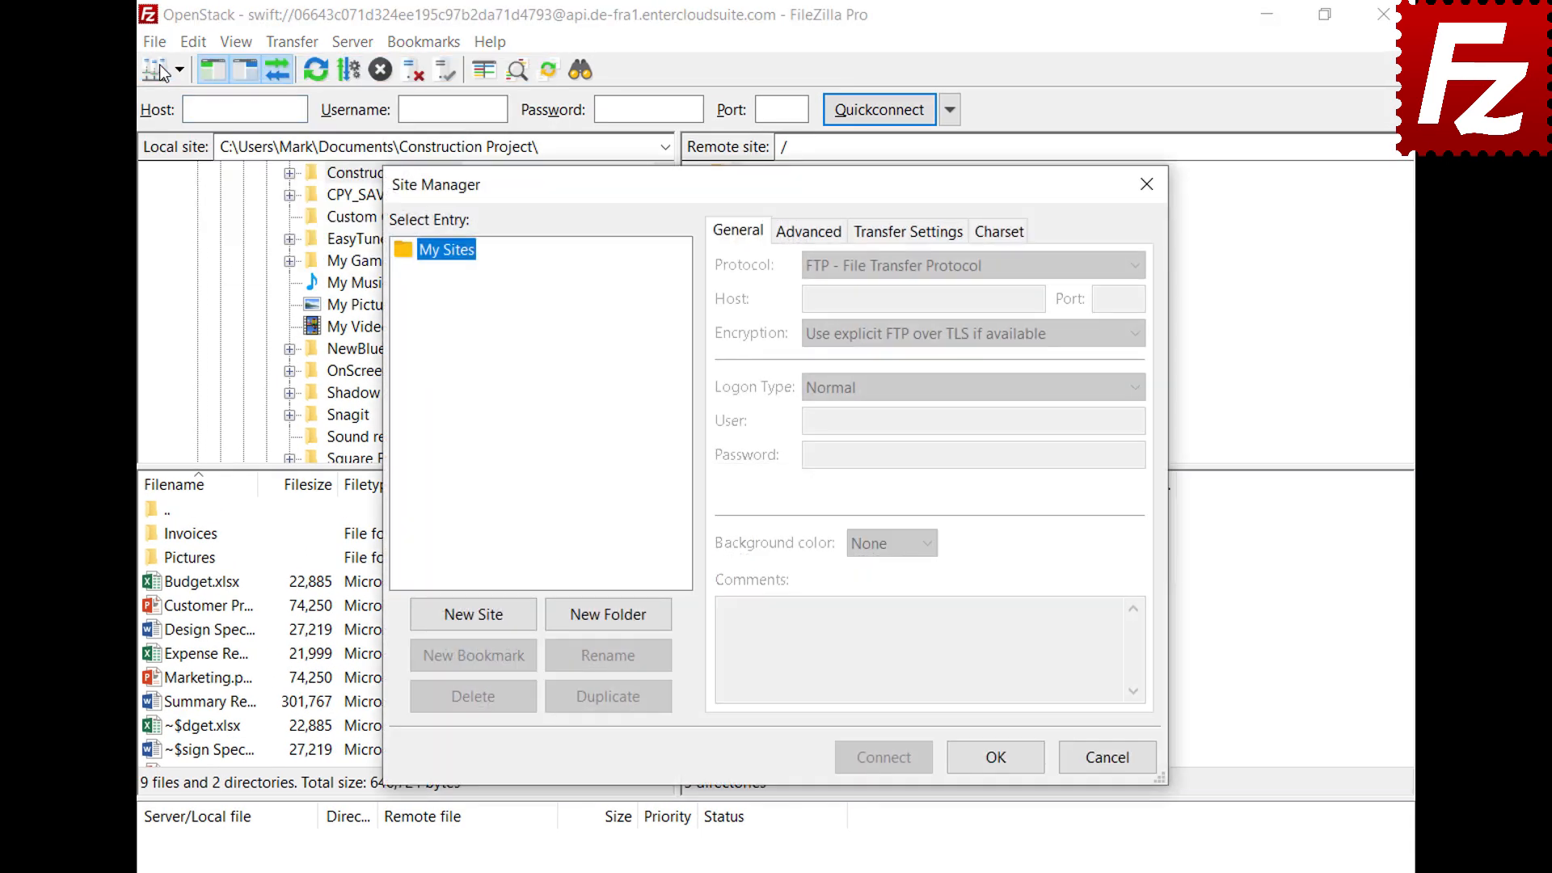
pyautogui.click(478, 624)
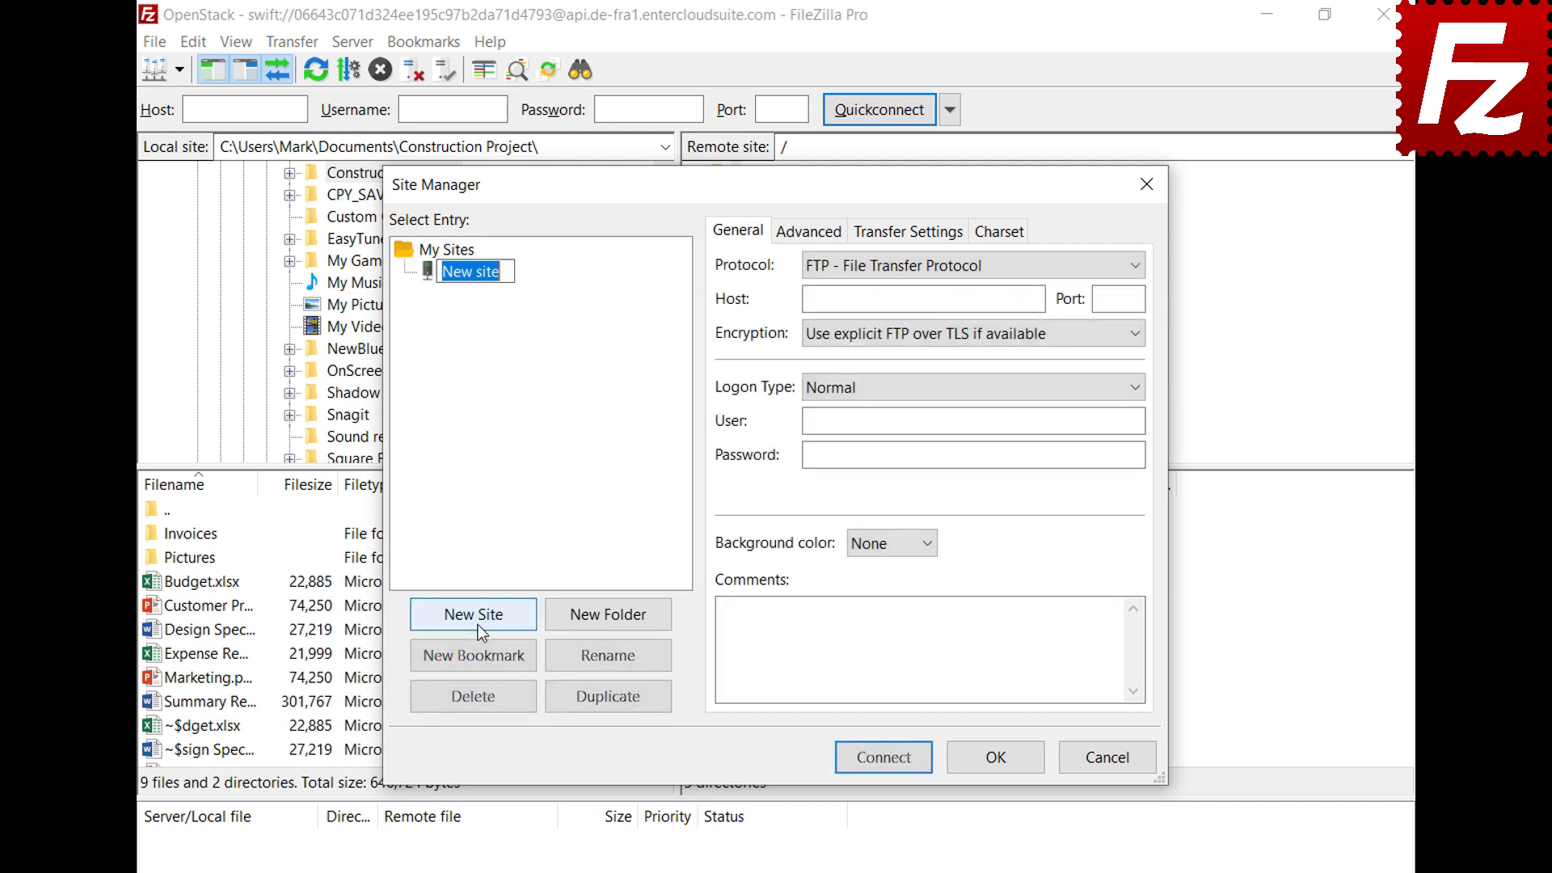
pyautogui.write('WebDav')
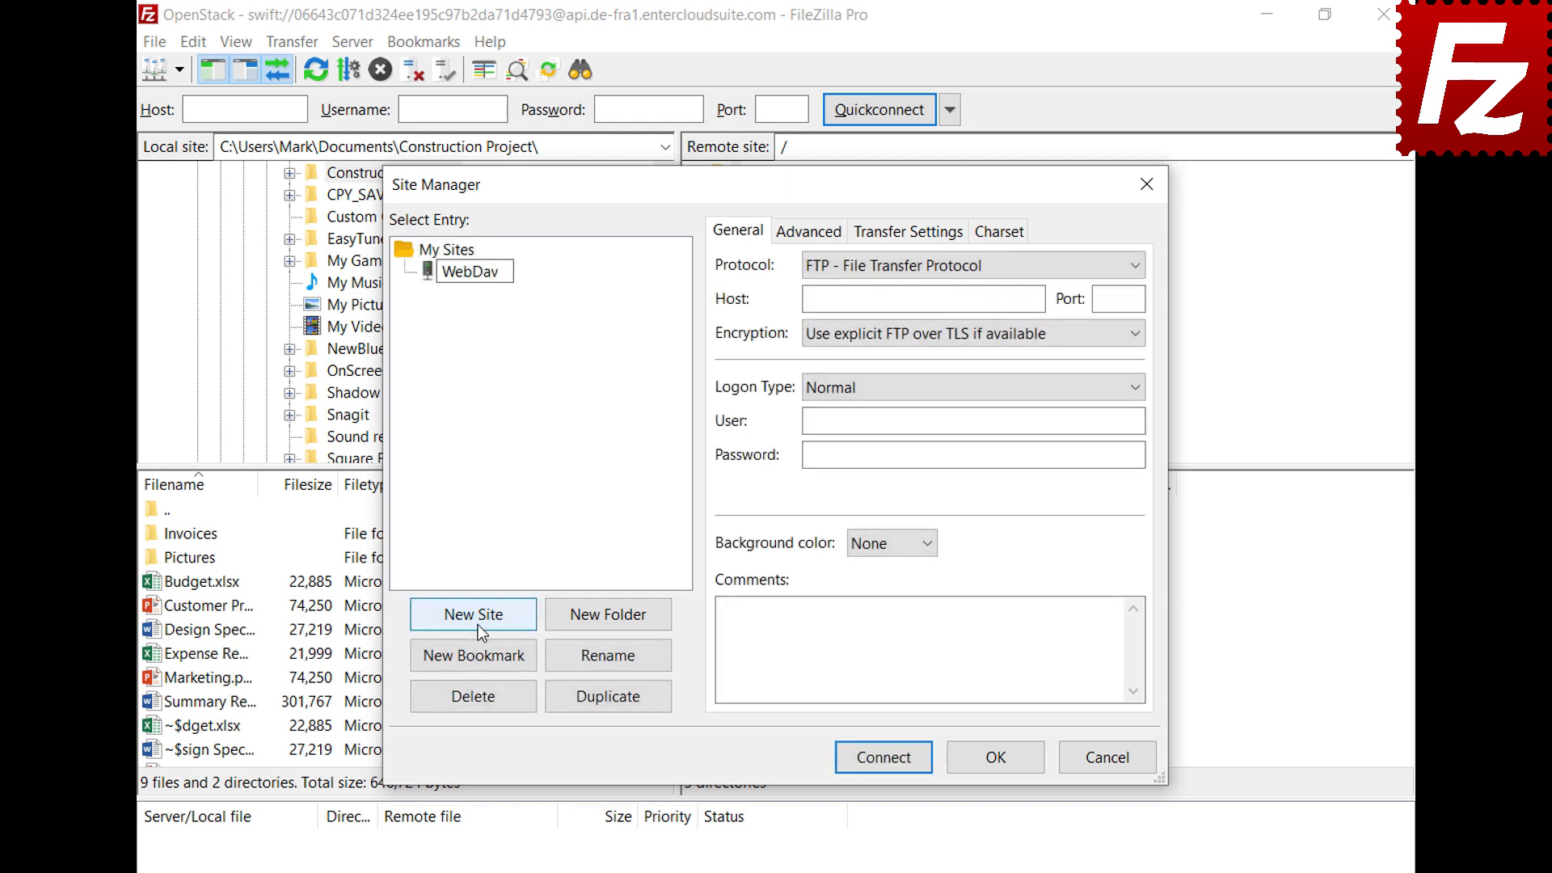
pyautogui.press('Return')
pyautogui.click(1072, 266)
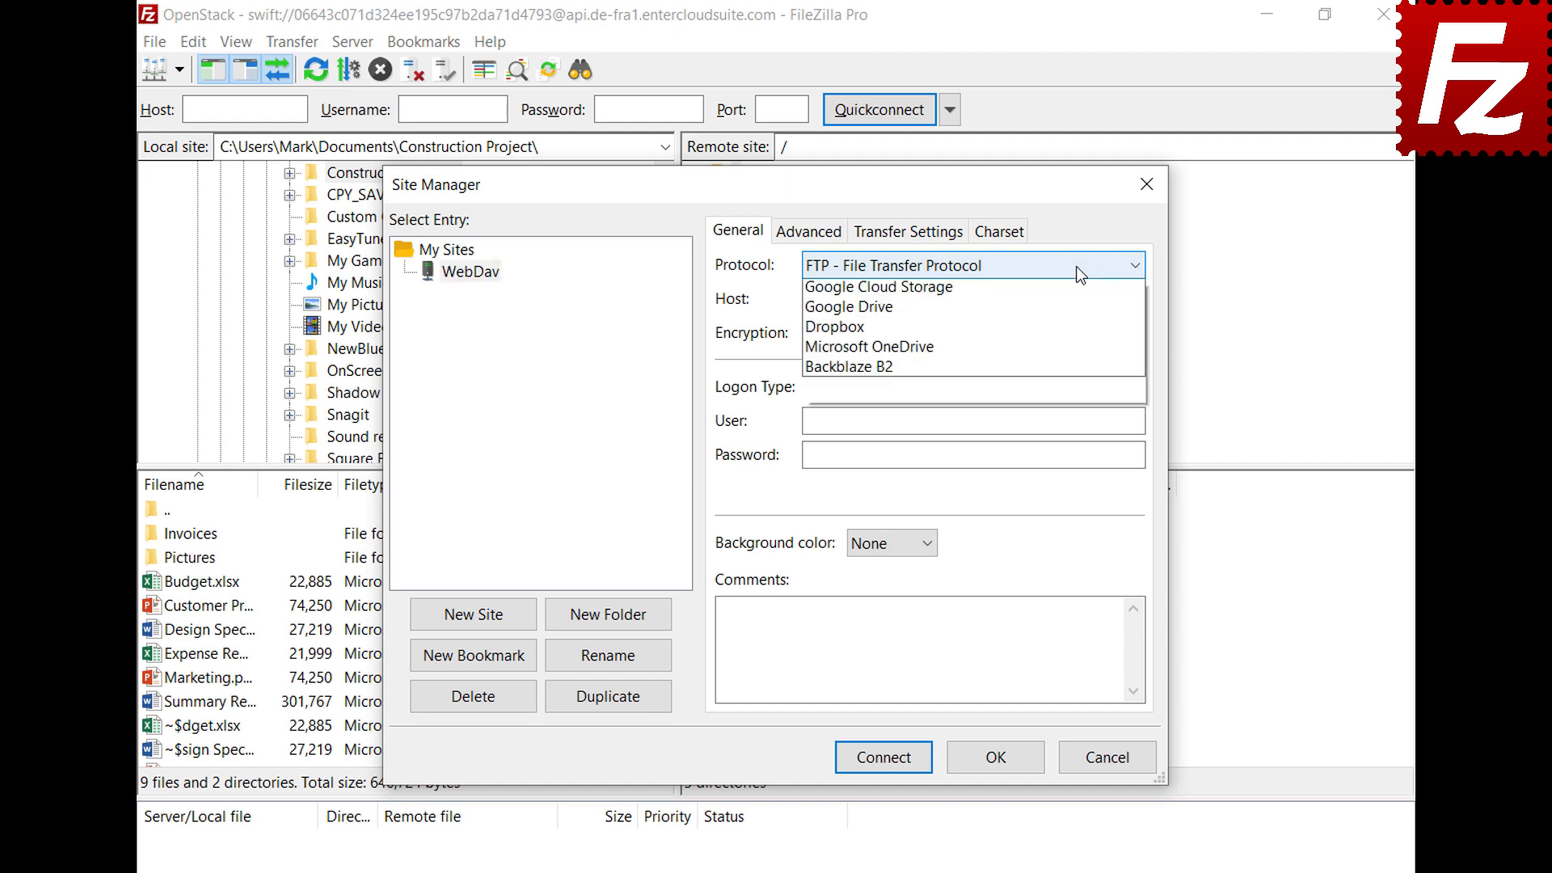
pyautogui.click(1065, 364)
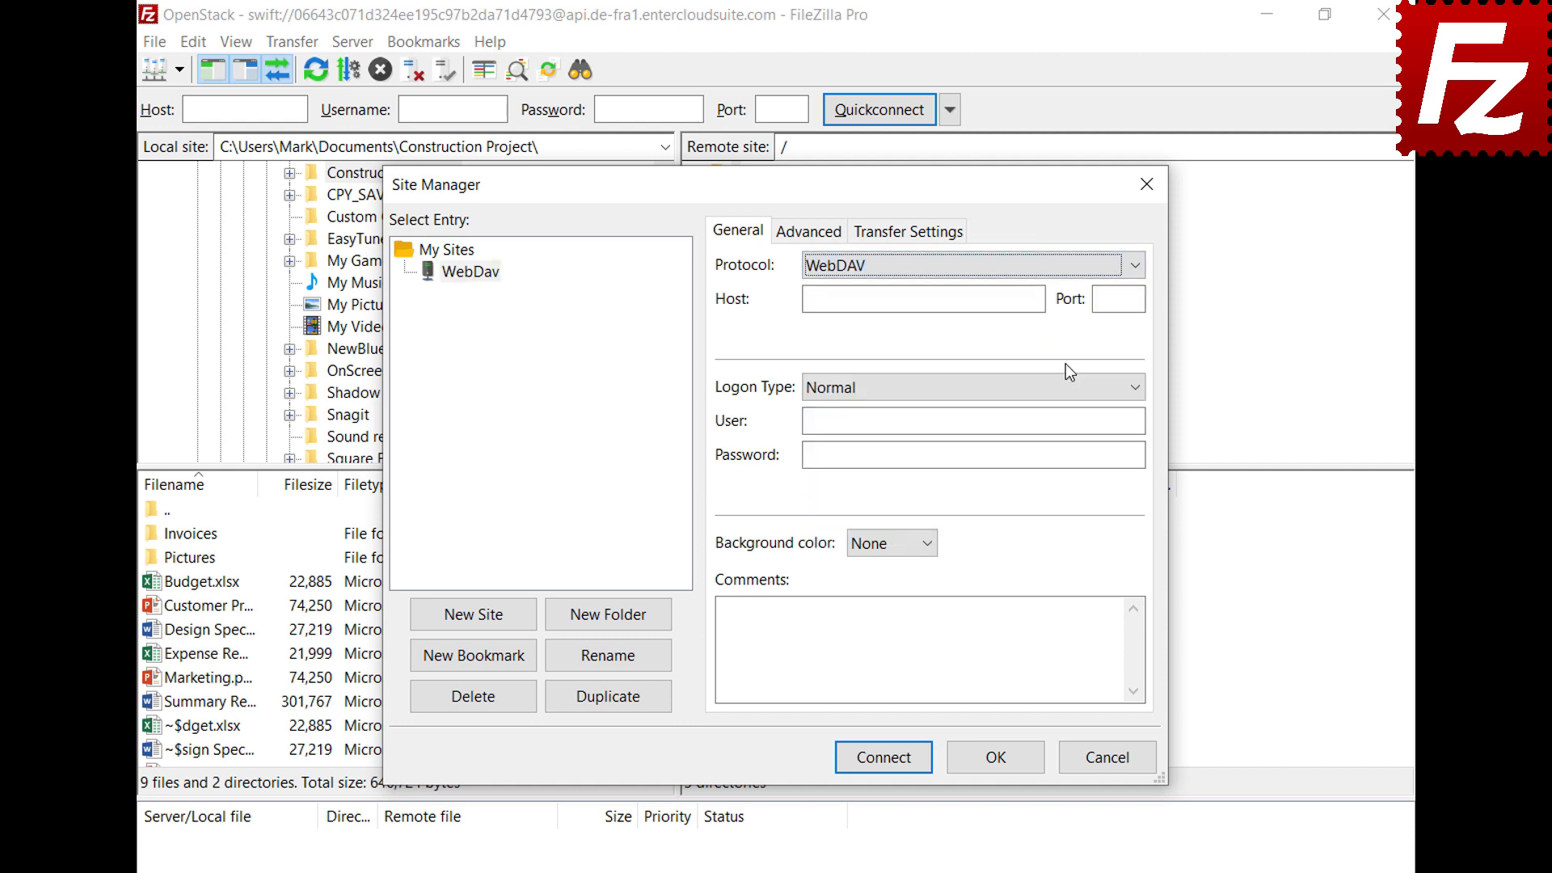
# Fill in host webdav.opendrive.com, the account e-mail as user, and the password
pyautogui.click(1038, 298)
pyautogui.write('webdav.opendrive.com')
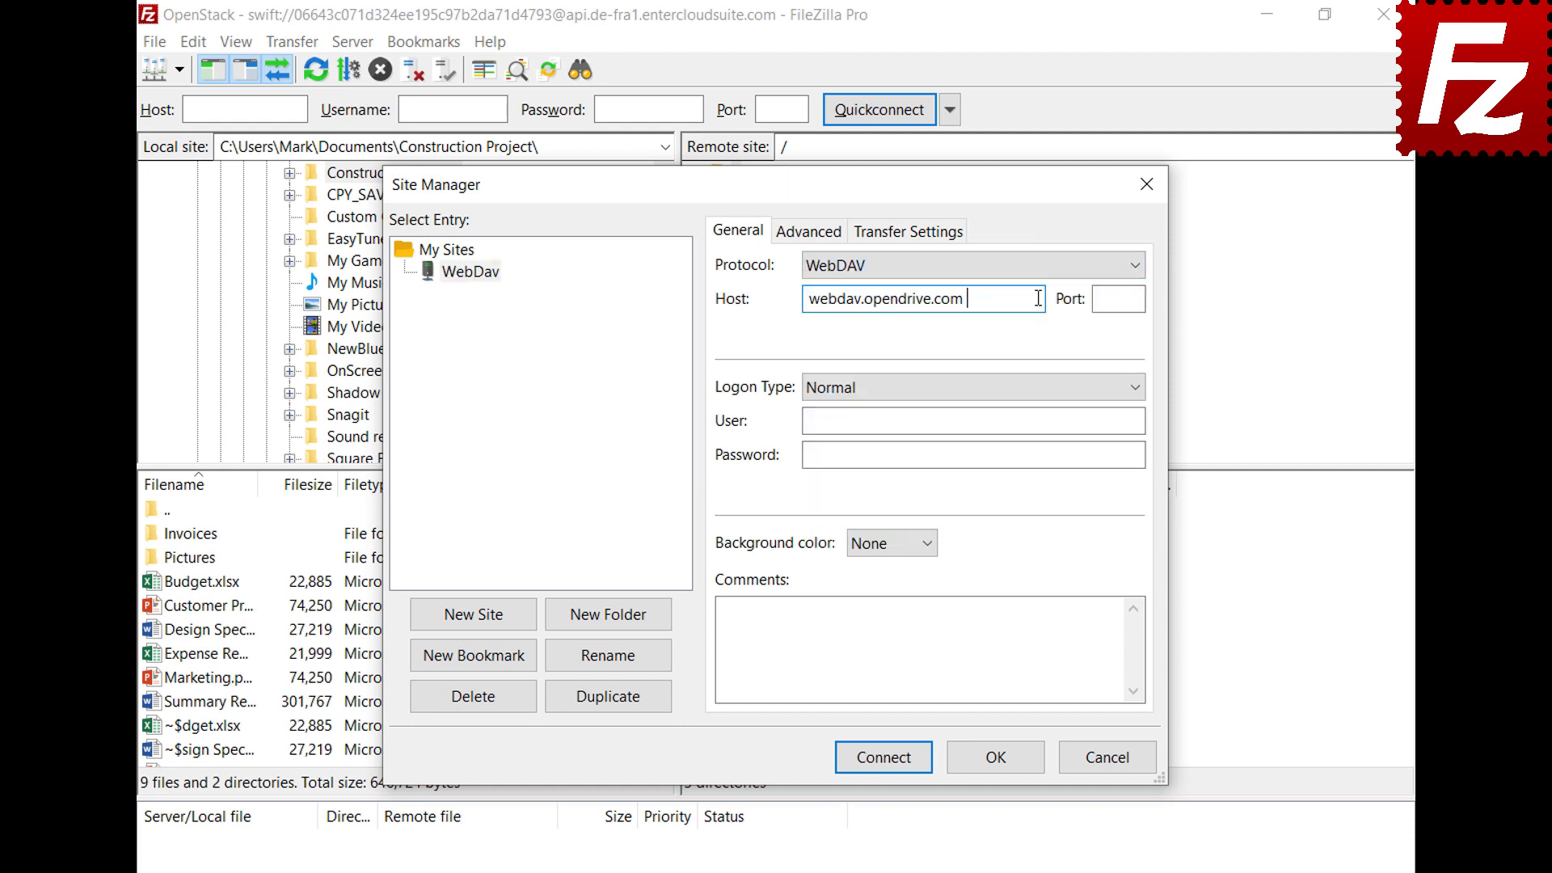
pyautogui.click(1125, 419)
pyautogui.hotkey('ctrl', 'v')
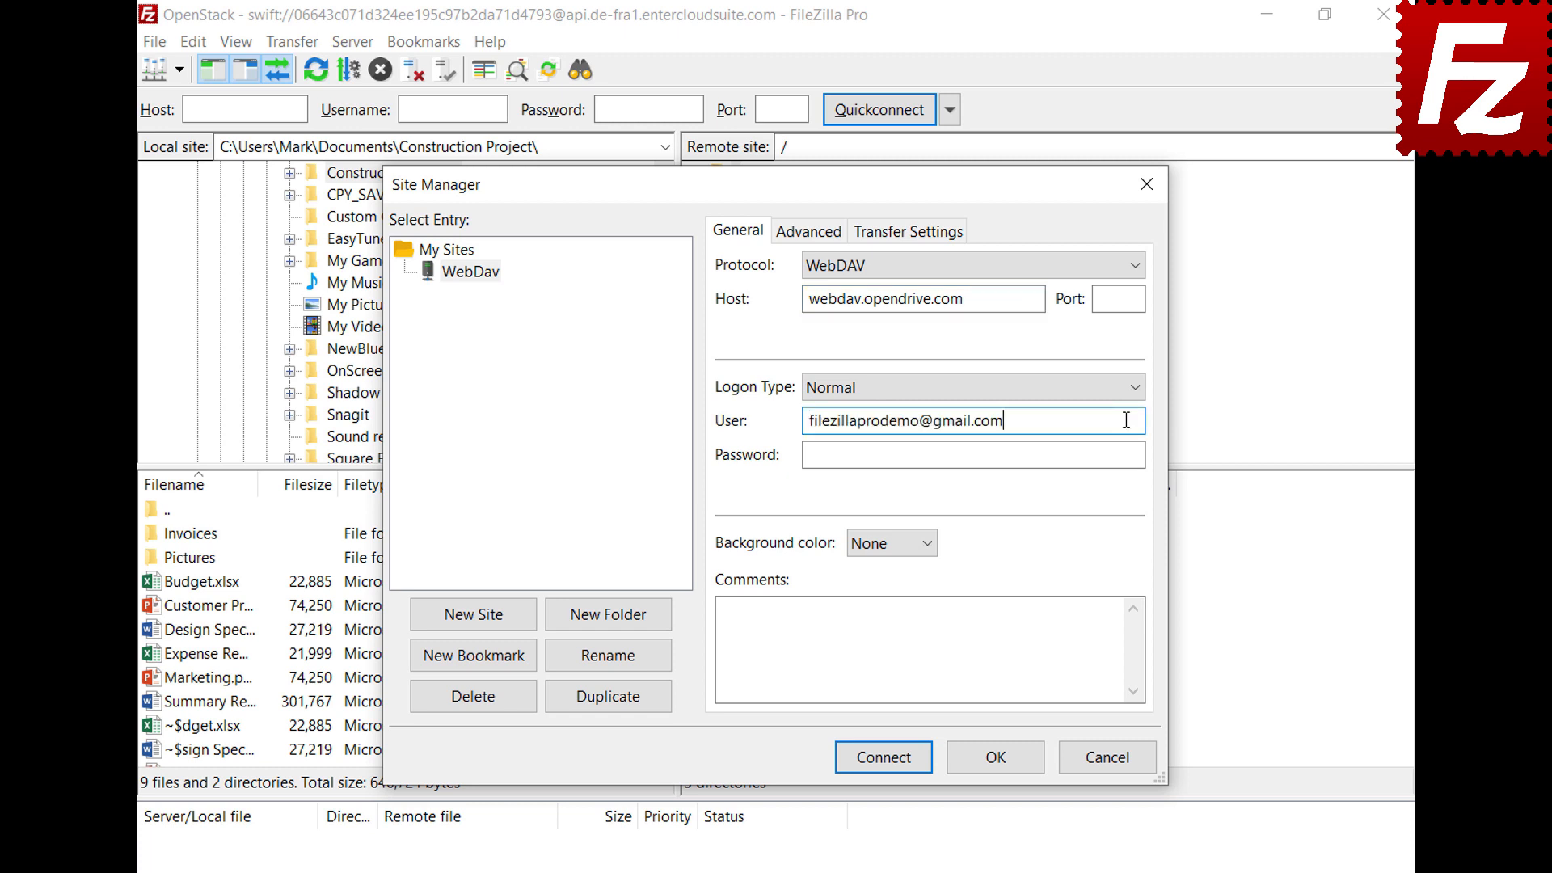
pyautogui.click(1121, 453)
pyautogui.hotkey('ctrl', 'v')
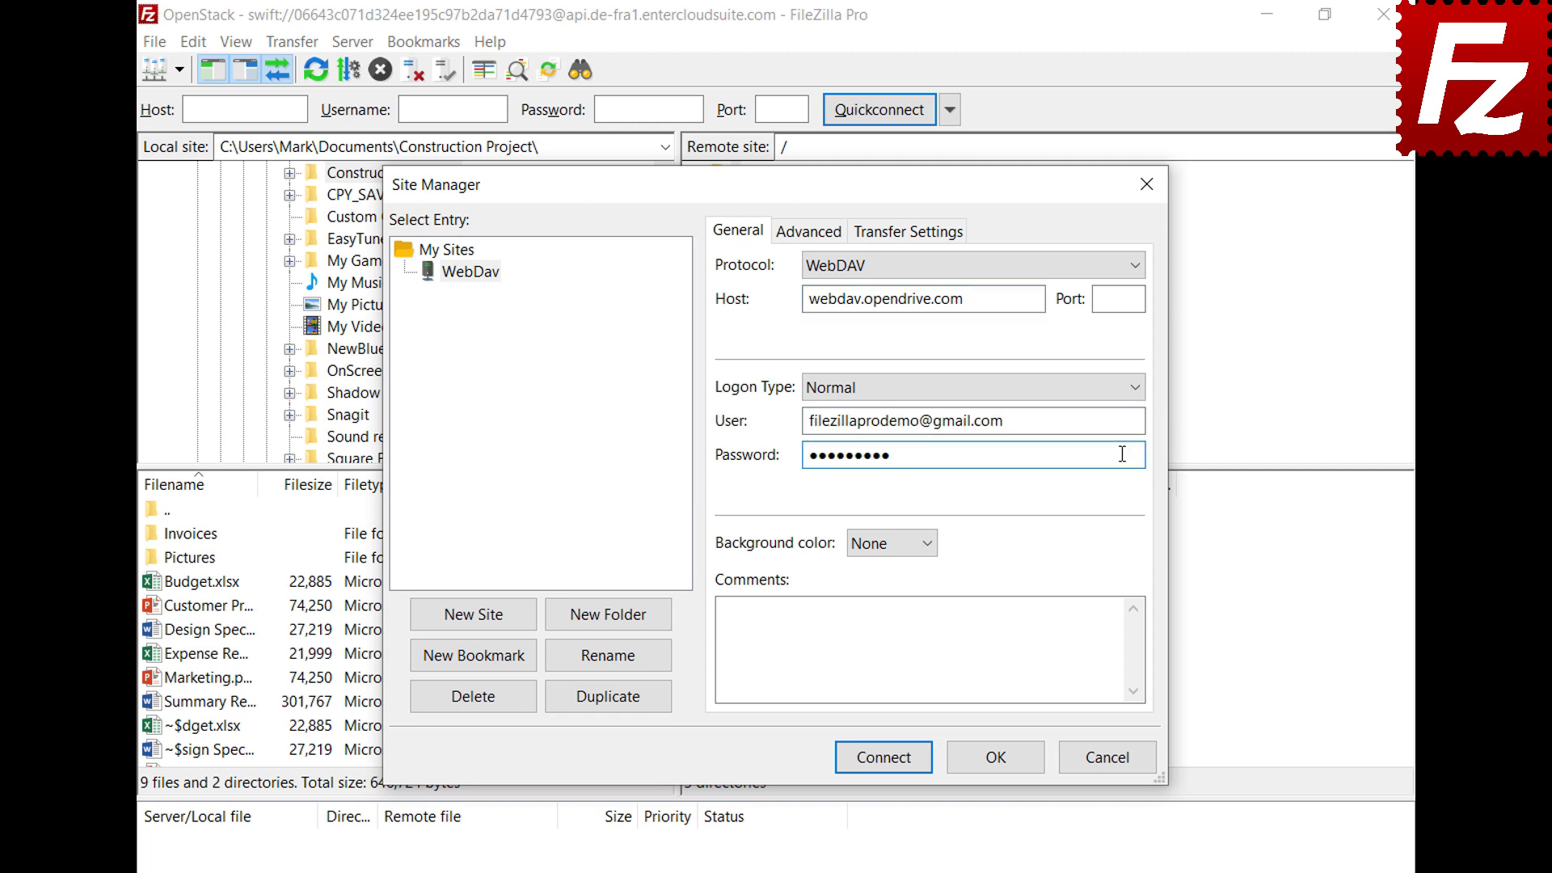
# Connect to the new WebDav site
pyautogui.click(889, 763)
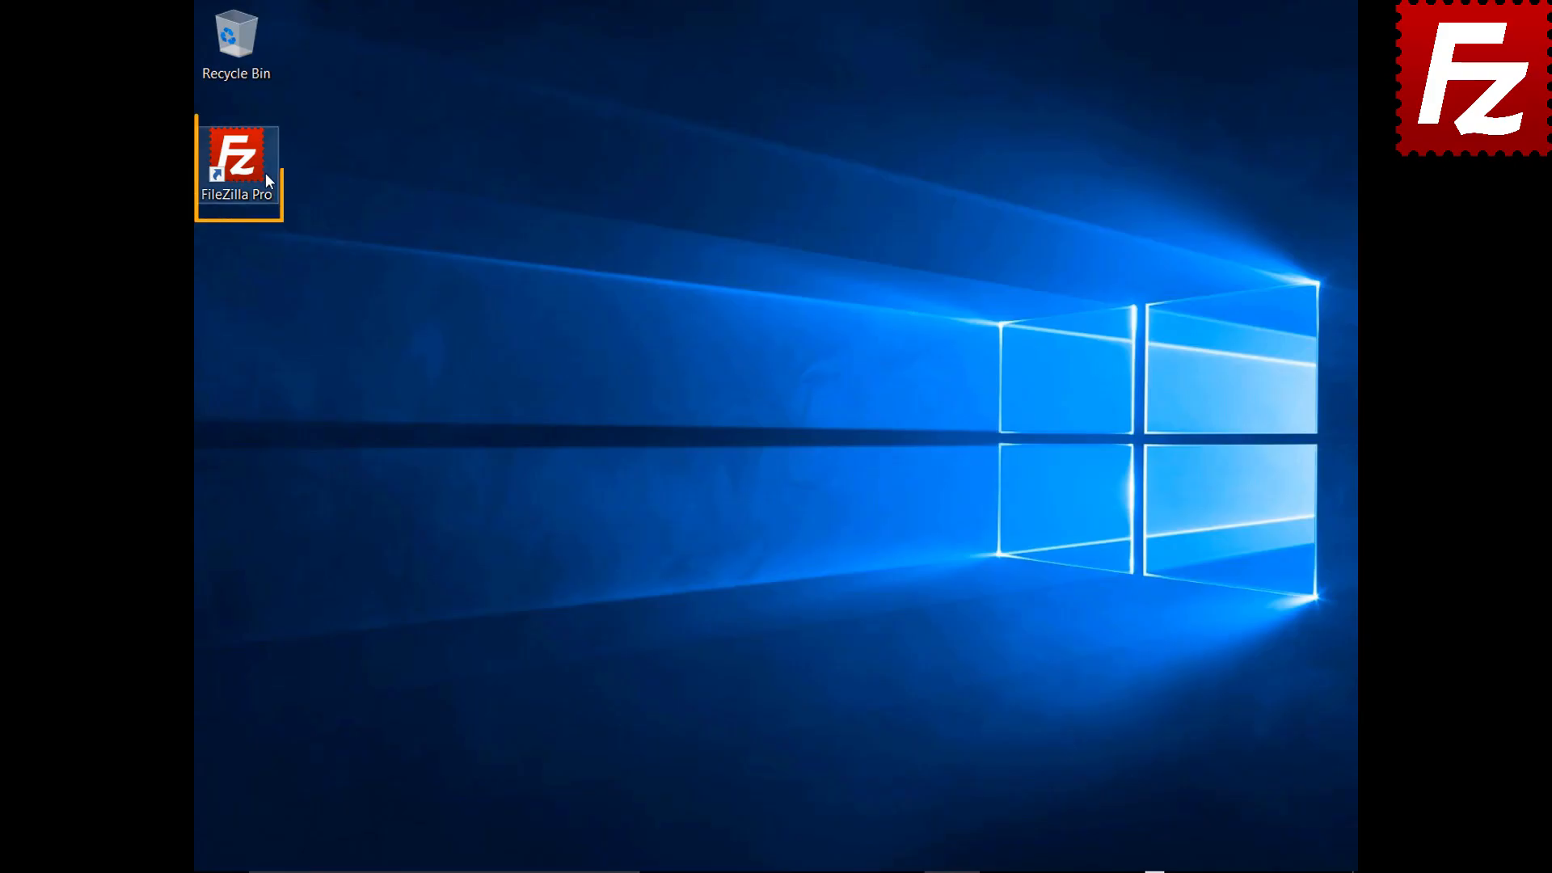
# Launch FileZilla Pro and add a Site Manager entry named 'OpenStack' using OpenStack Swift
pyautogui.click(246, 167)
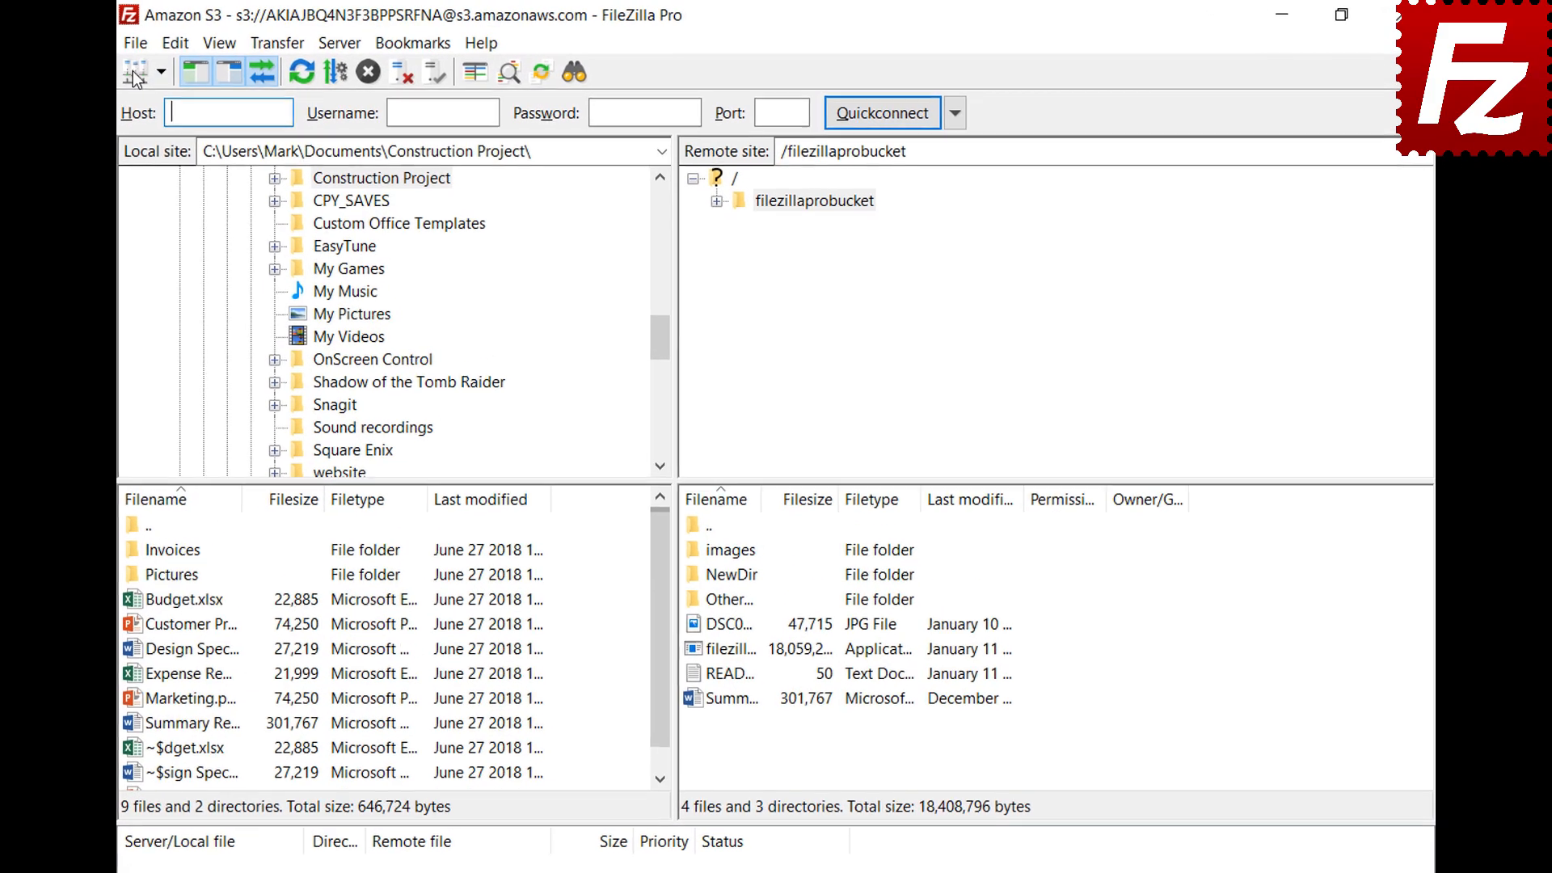
pyautogui.click(127, 50)
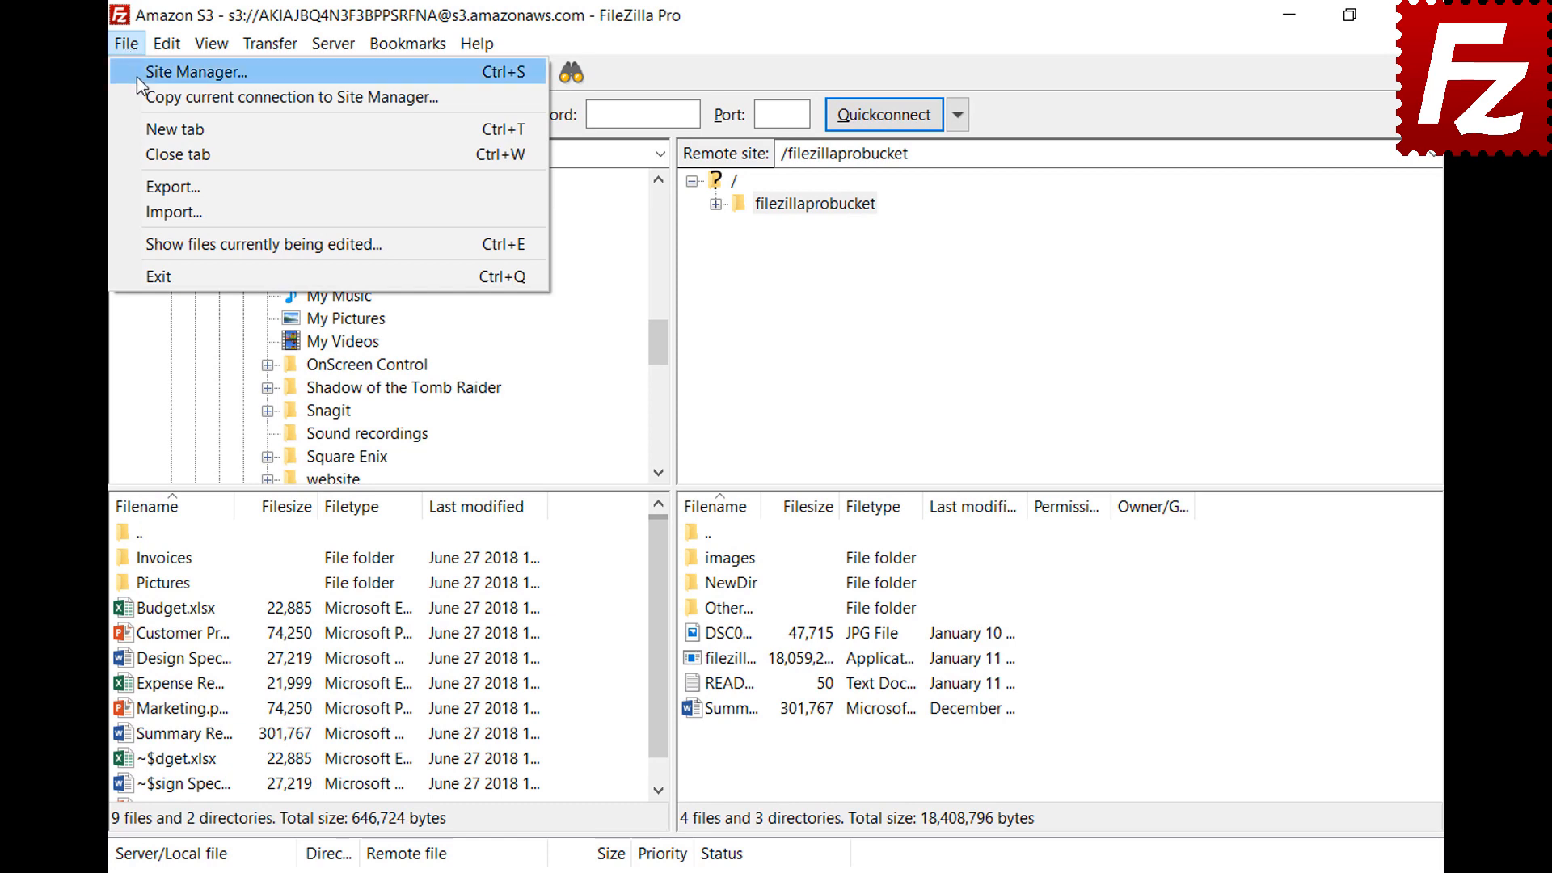
pyautogui.click(138, 76)
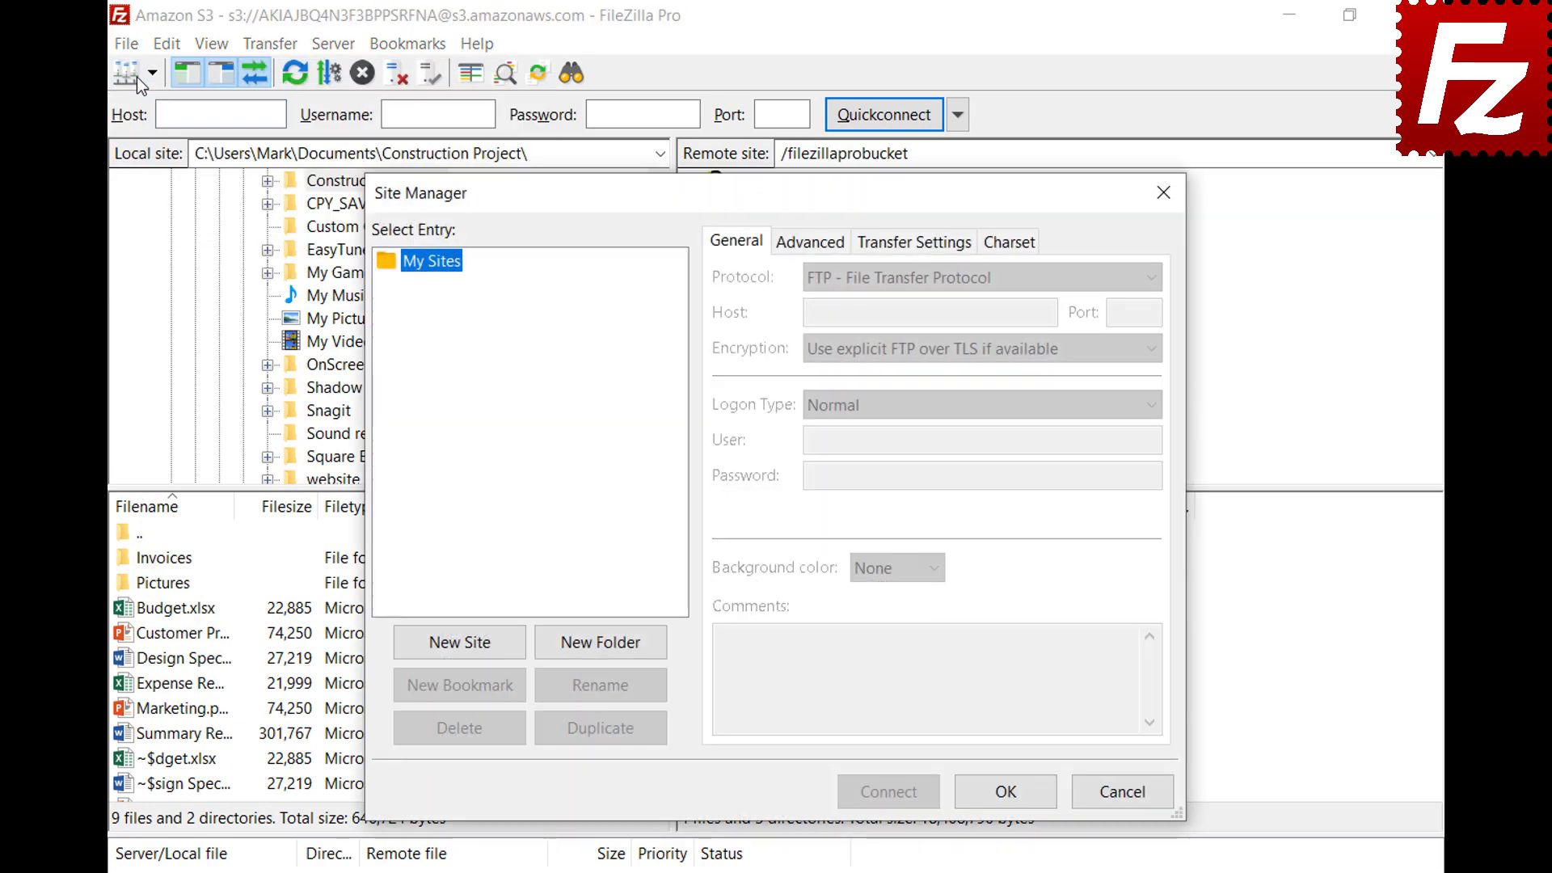
pyautogui.click(464, 650)
pyautogui.write('OpenStack')
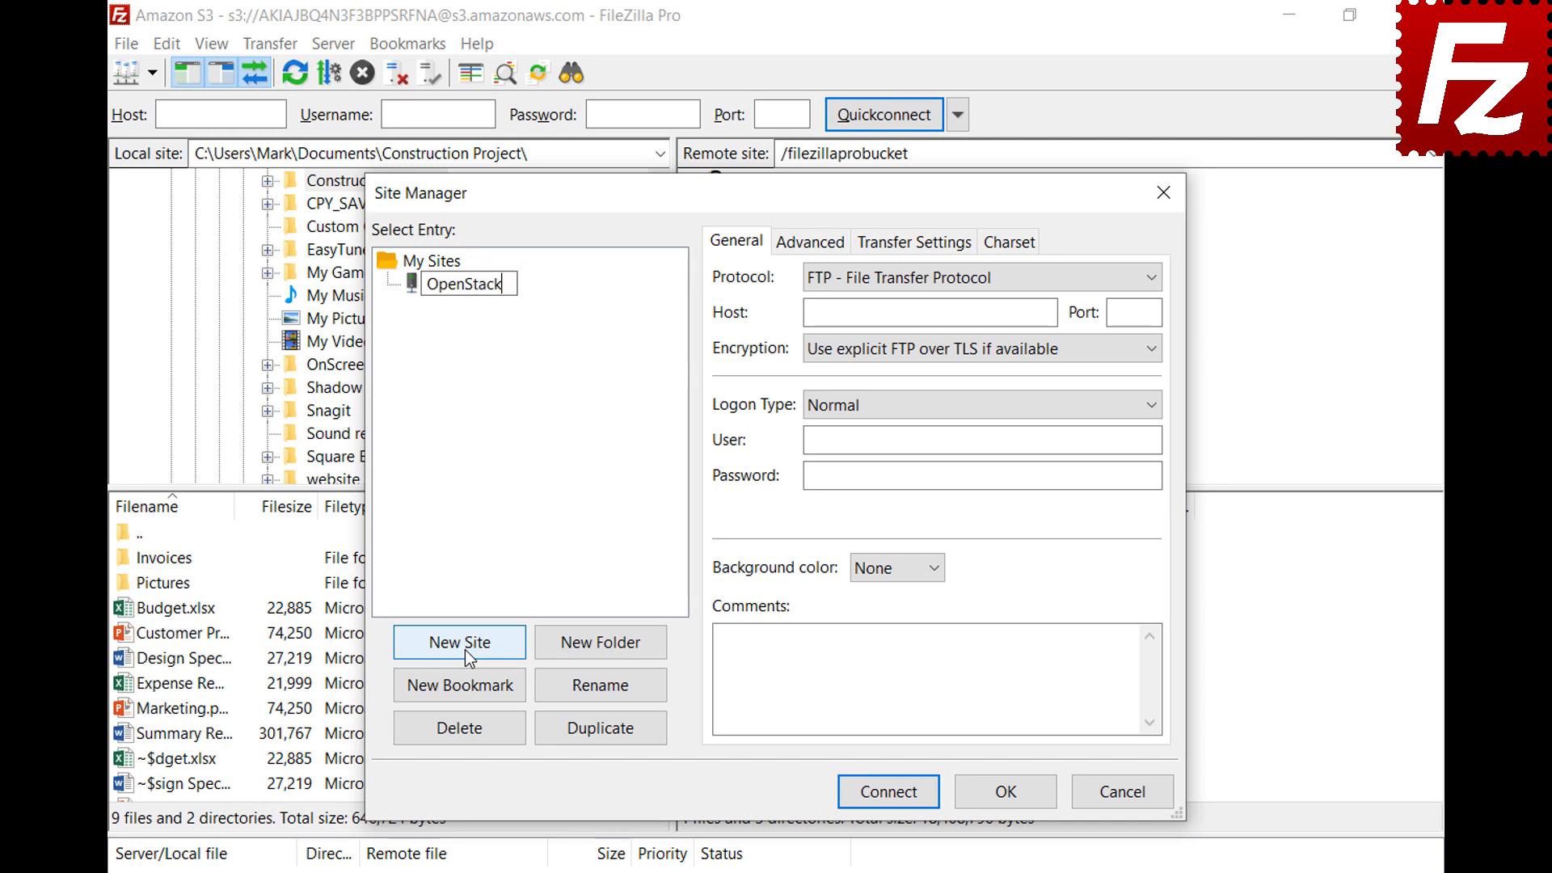
pyautogui.press('Return')
pyautogui.click(996, 280)
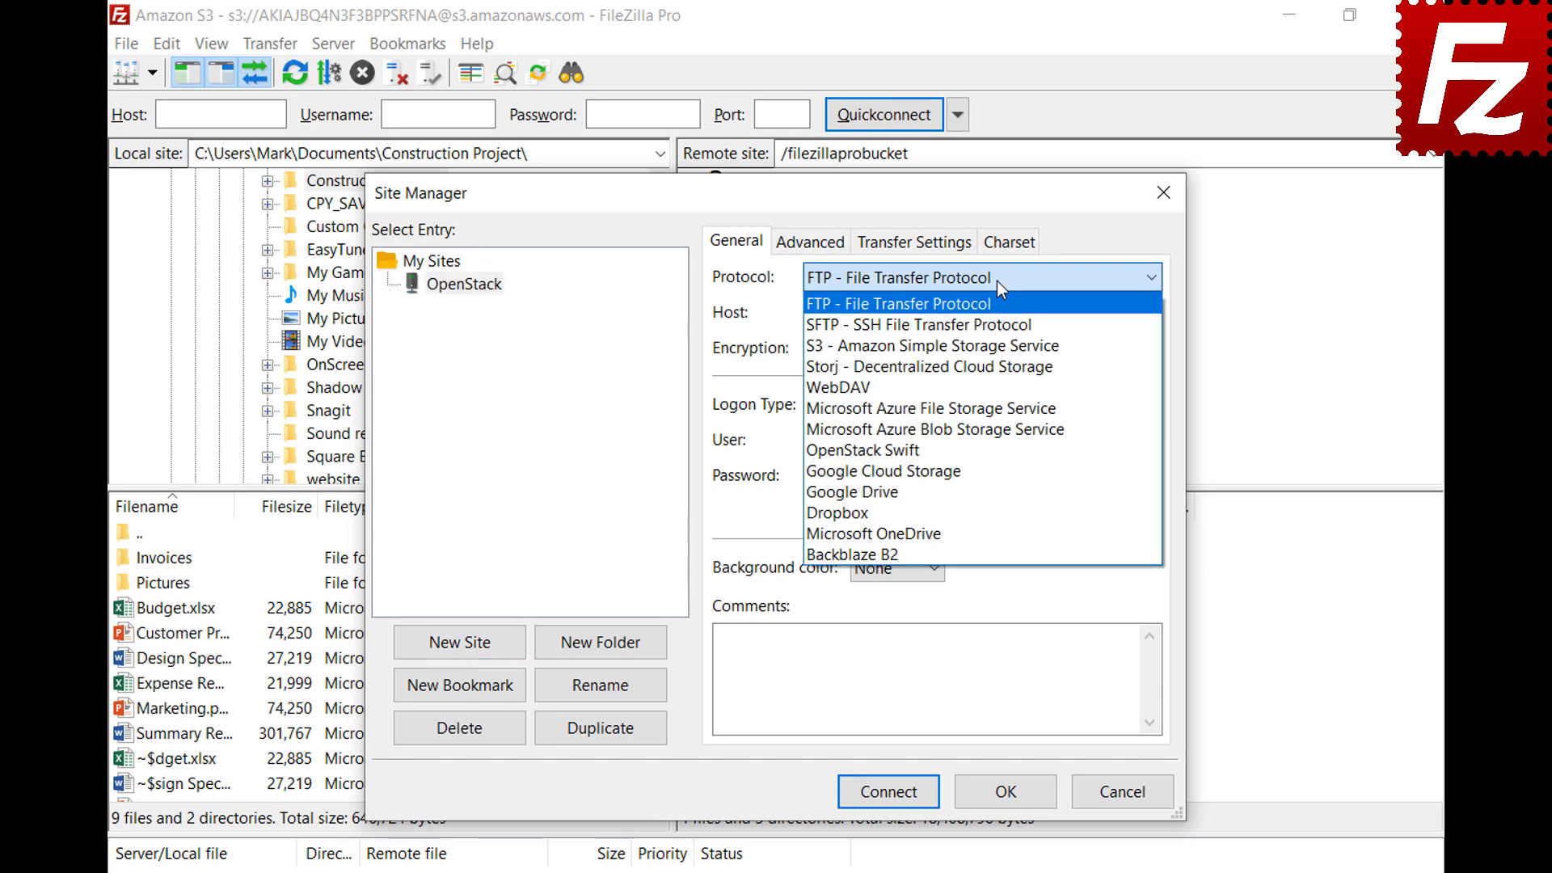
pyautogui.click(995, 458)
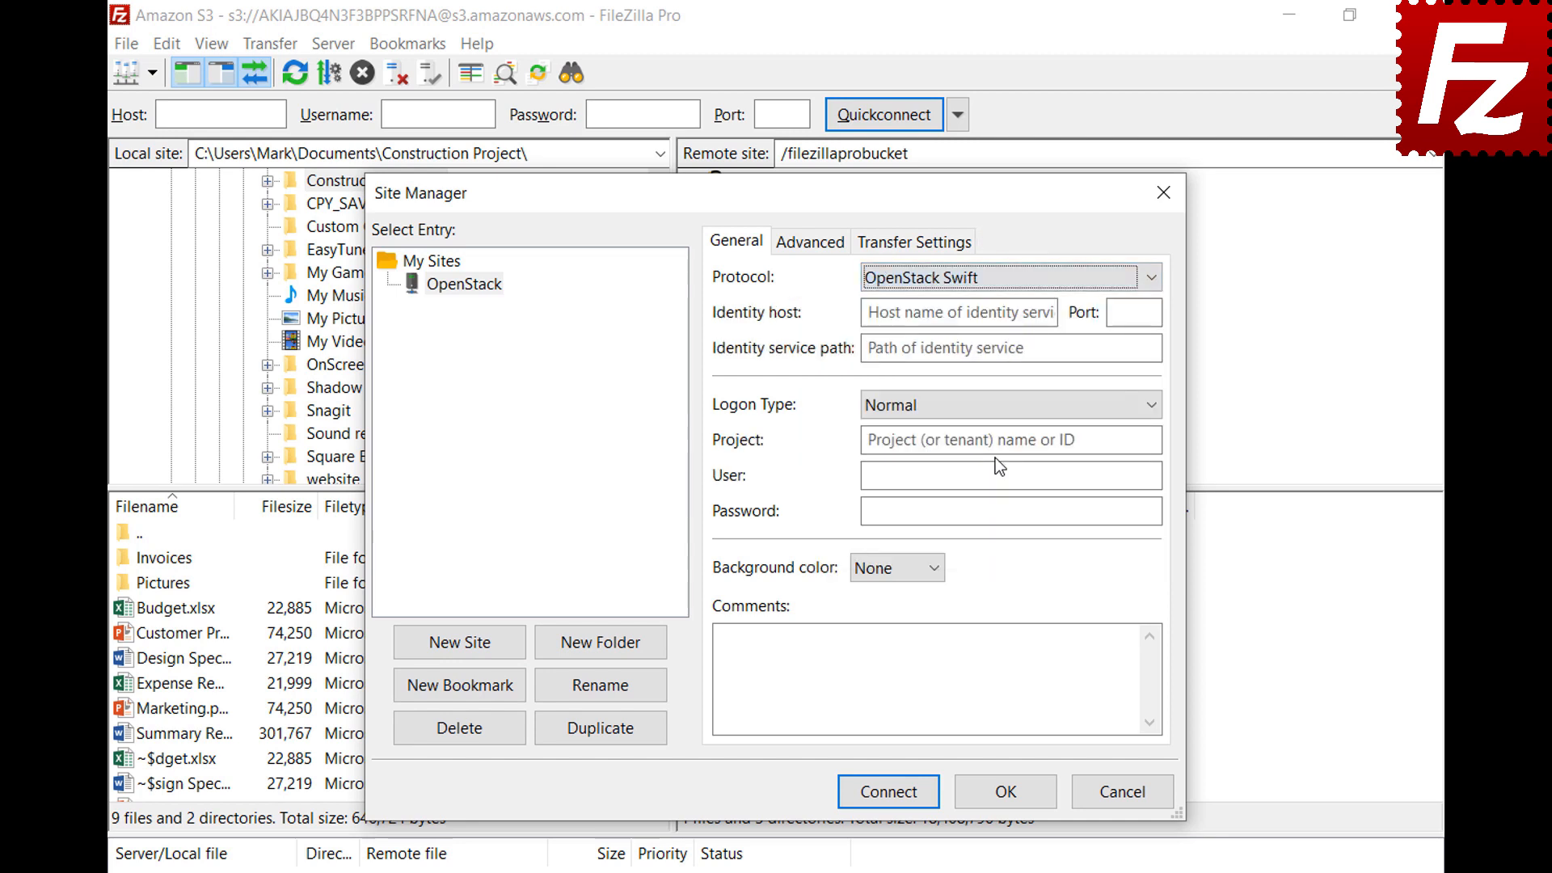
# Enter the entercloudsuite identity host, path /v2.0/tokens, project ID, user e-mail and password, then connect
pyautogui.click(1051, 313)
pyautogui.hotkey('ctrl', 'v')
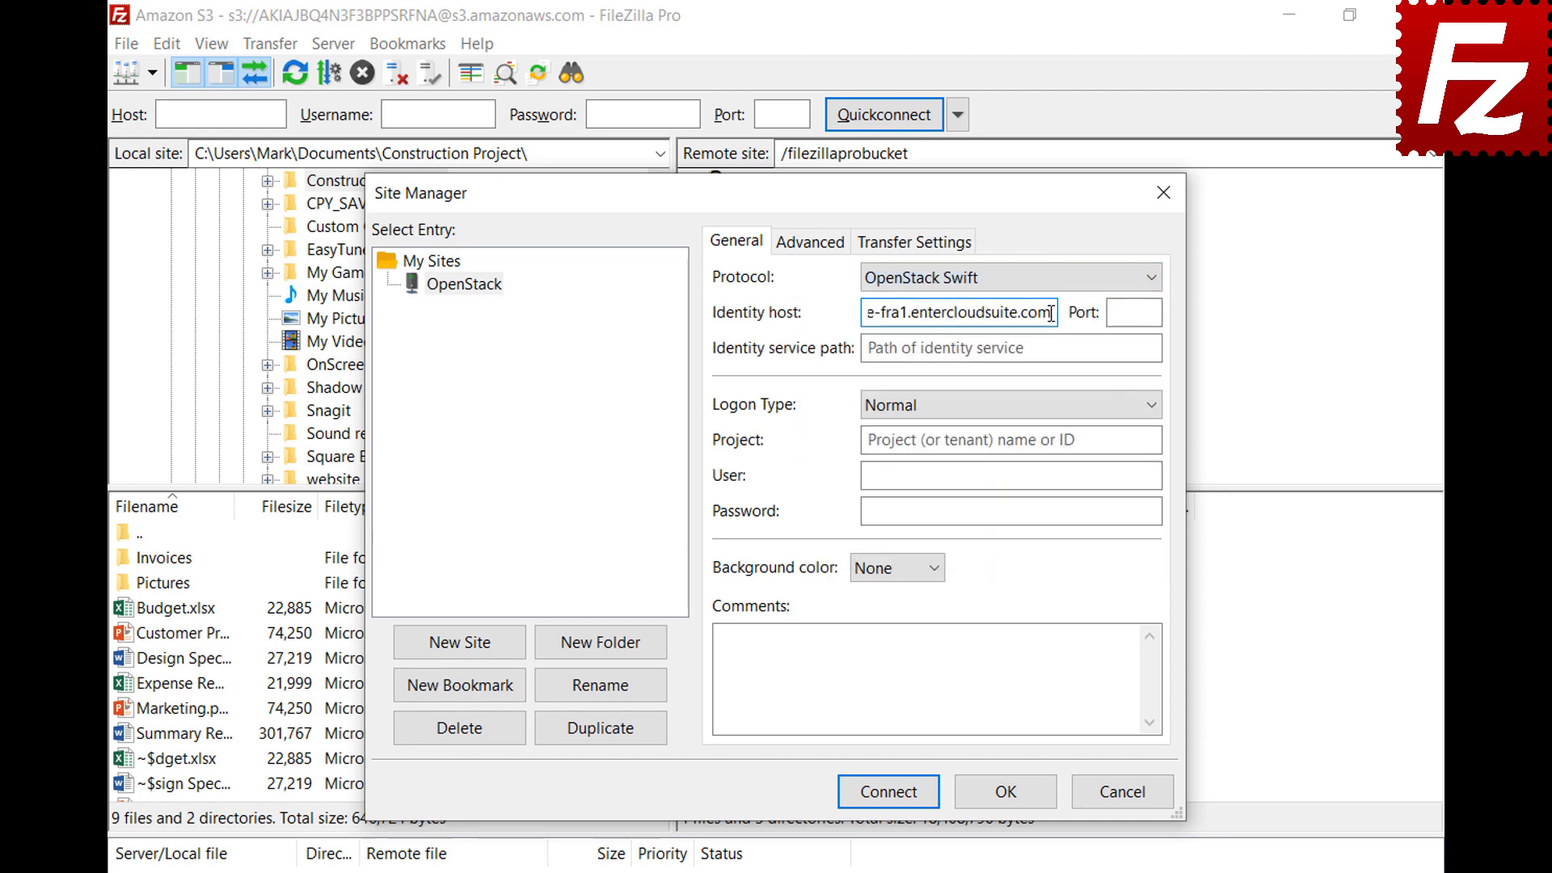
pyautogui.click(1145, 348)
pyautogui.write('/v2.0/tokens')
pyautogui.click(1151, 439)
pyautogui.write('06643c071d324ee195c97b2da71d4793')
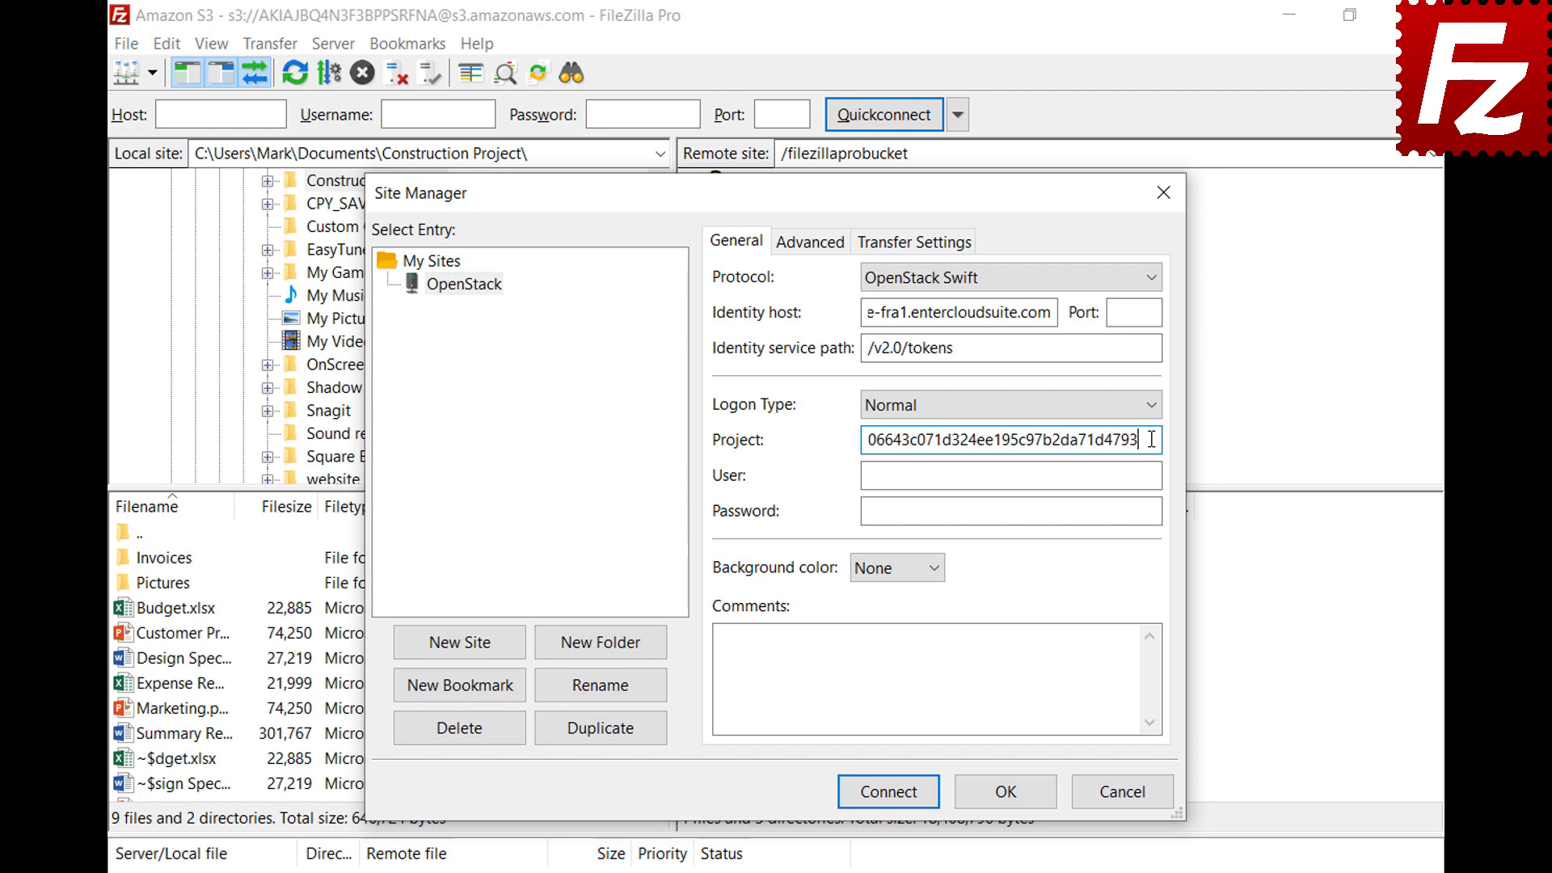
pyautogui.click(1153, 476)
pyautogui.hotkey('ctrl', 'v')
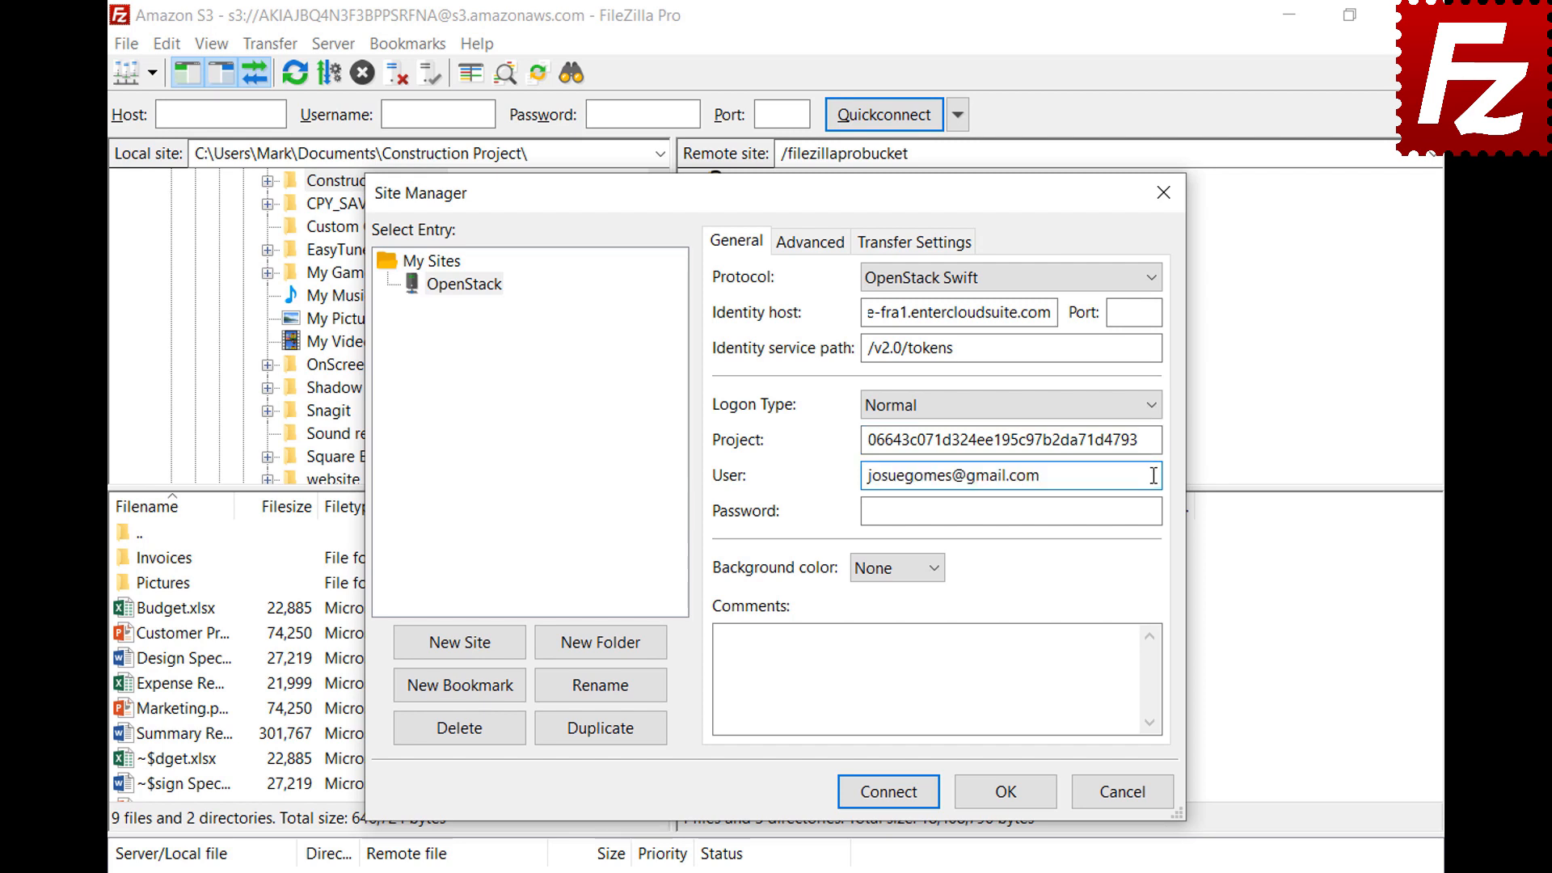
pyautogui.click(1156, 510)
pyautogui.hotkey('ctrl', 'v')
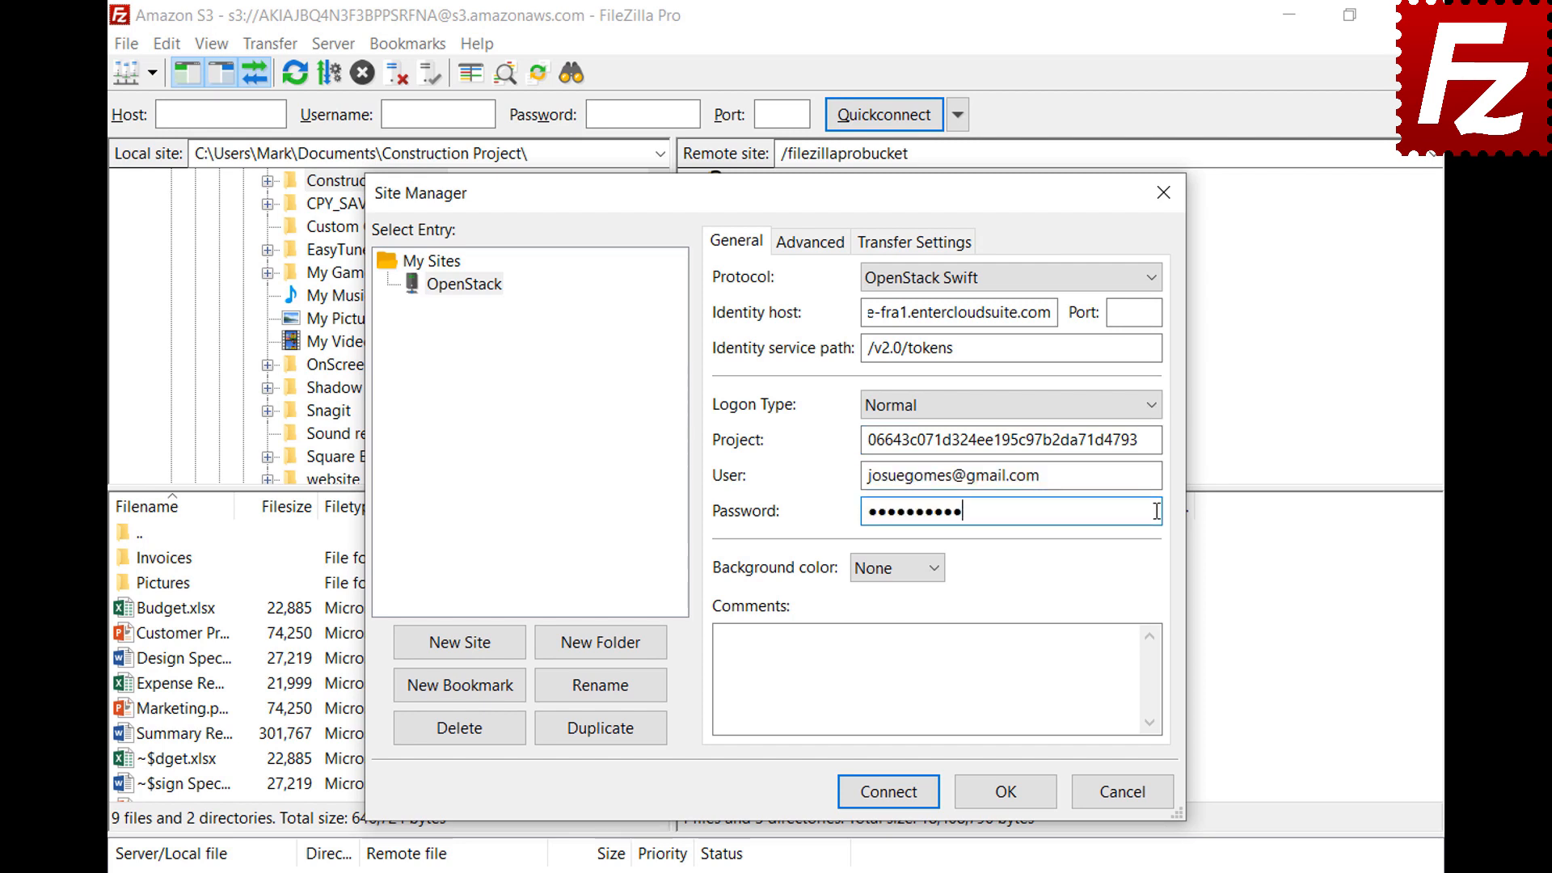
pyautogui.click(889, 792)
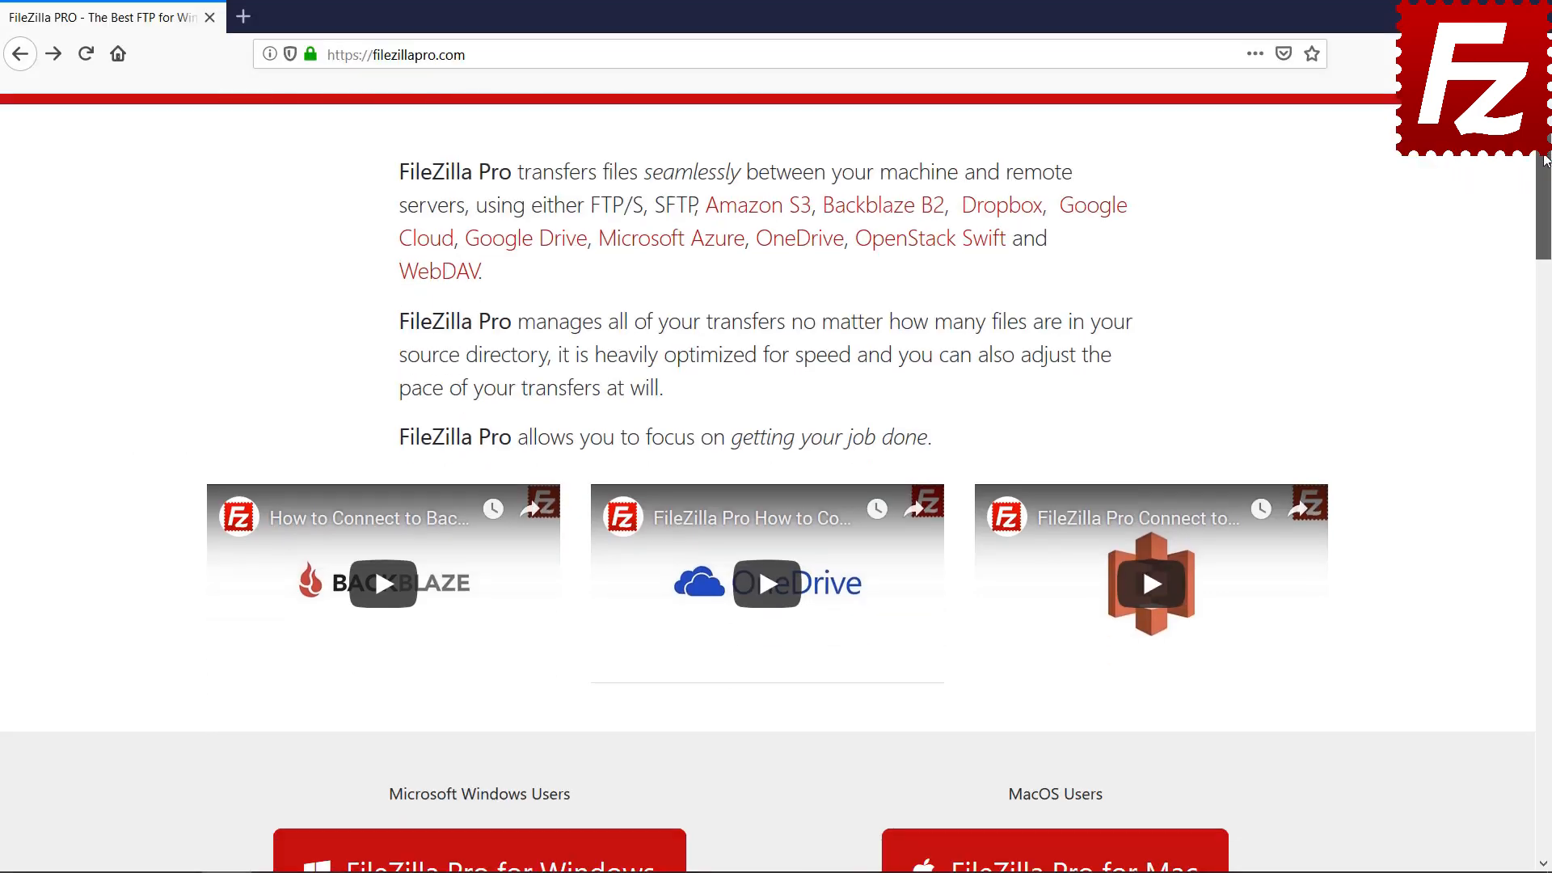
# Go to the 2Checkout page for FileZilla Pro 3.39.0 at $19.99 and scroll to the payment options
pyautogui.scroll(-5, 582, 526)
pyautogui.click(582, 527)
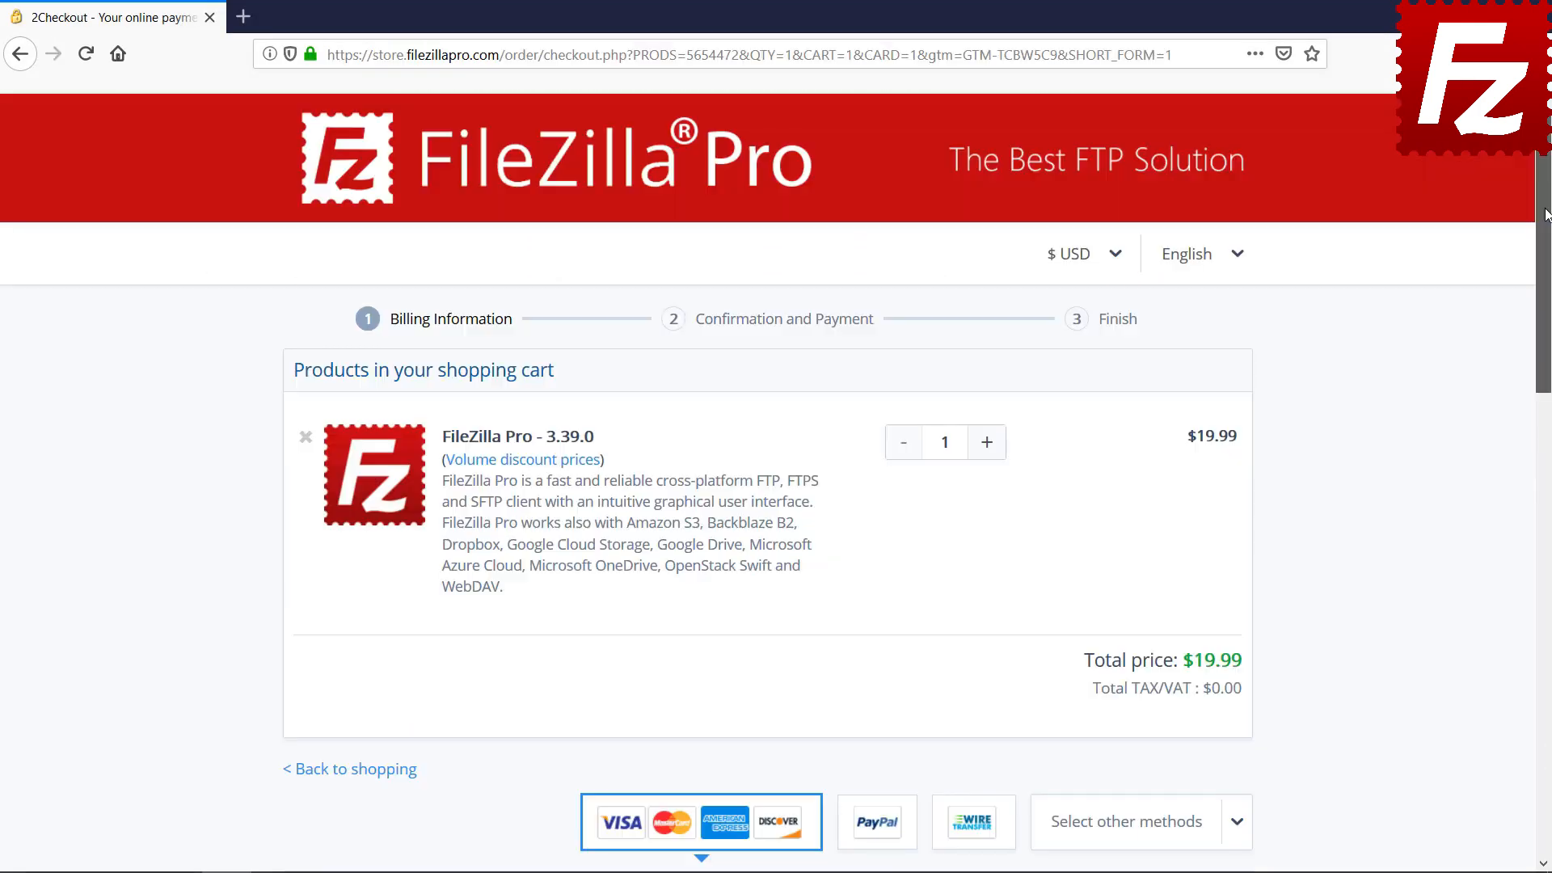
pyautogui.moveTo(1546, 214); pyautogui.dragTo(1546, 568)
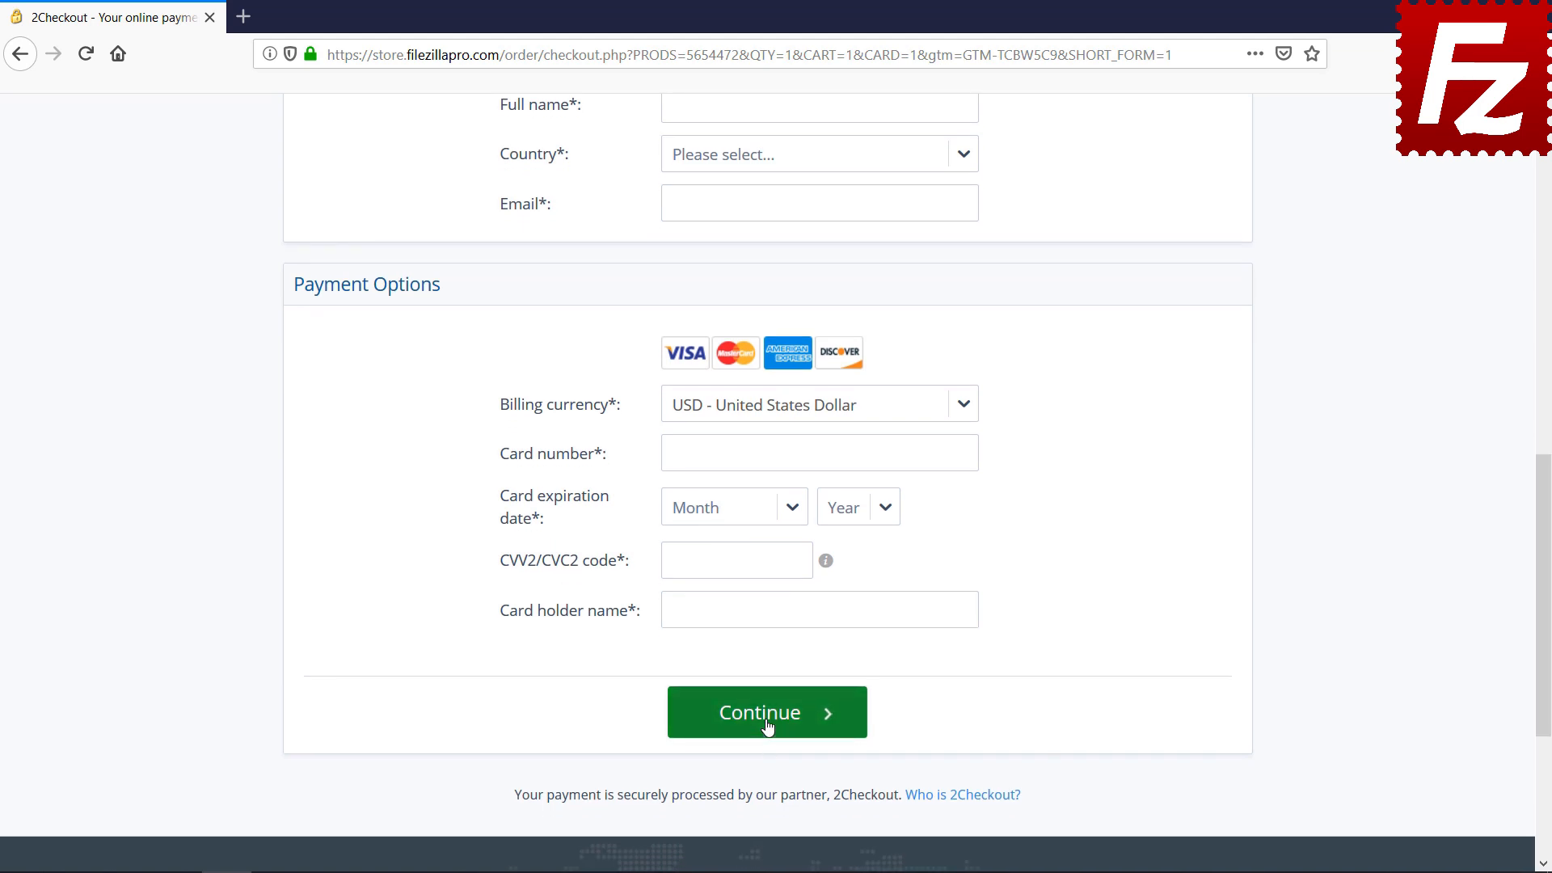